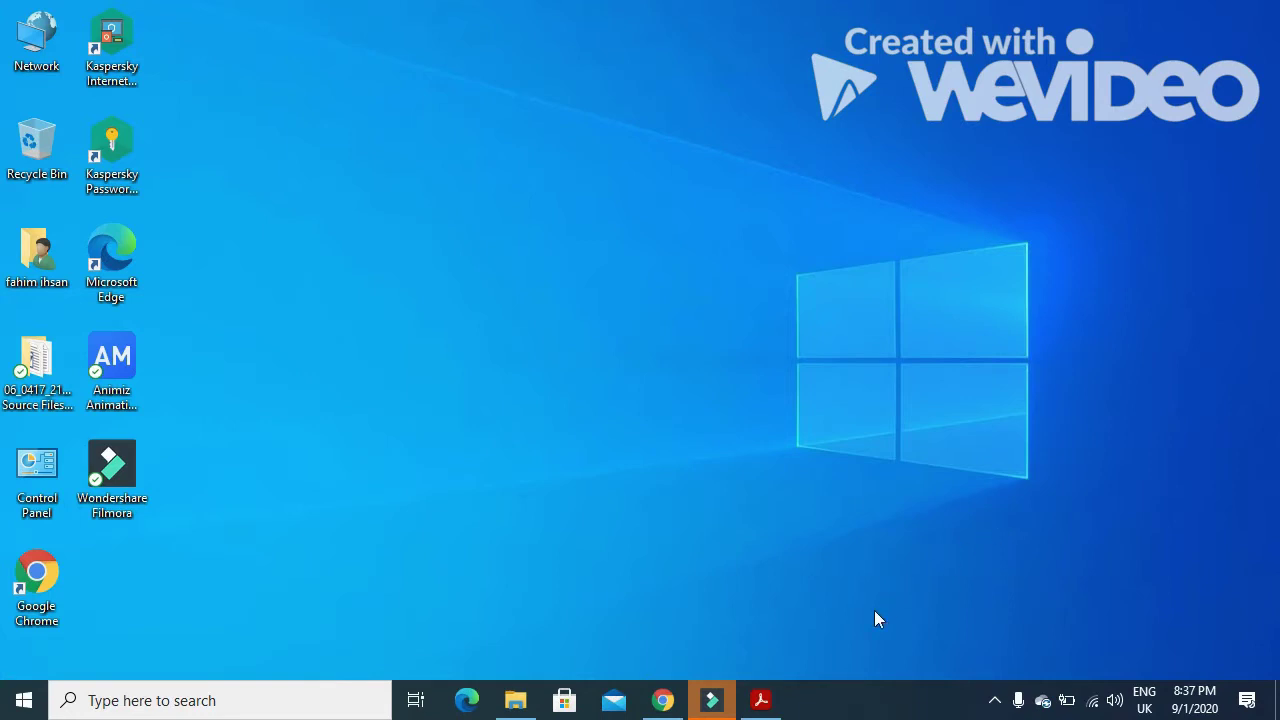
- Bring up the exam paper PDF at page 2 and highlight the J218EMPLOY file name
{"action": "left_click", "coordinate": [761, 701]}
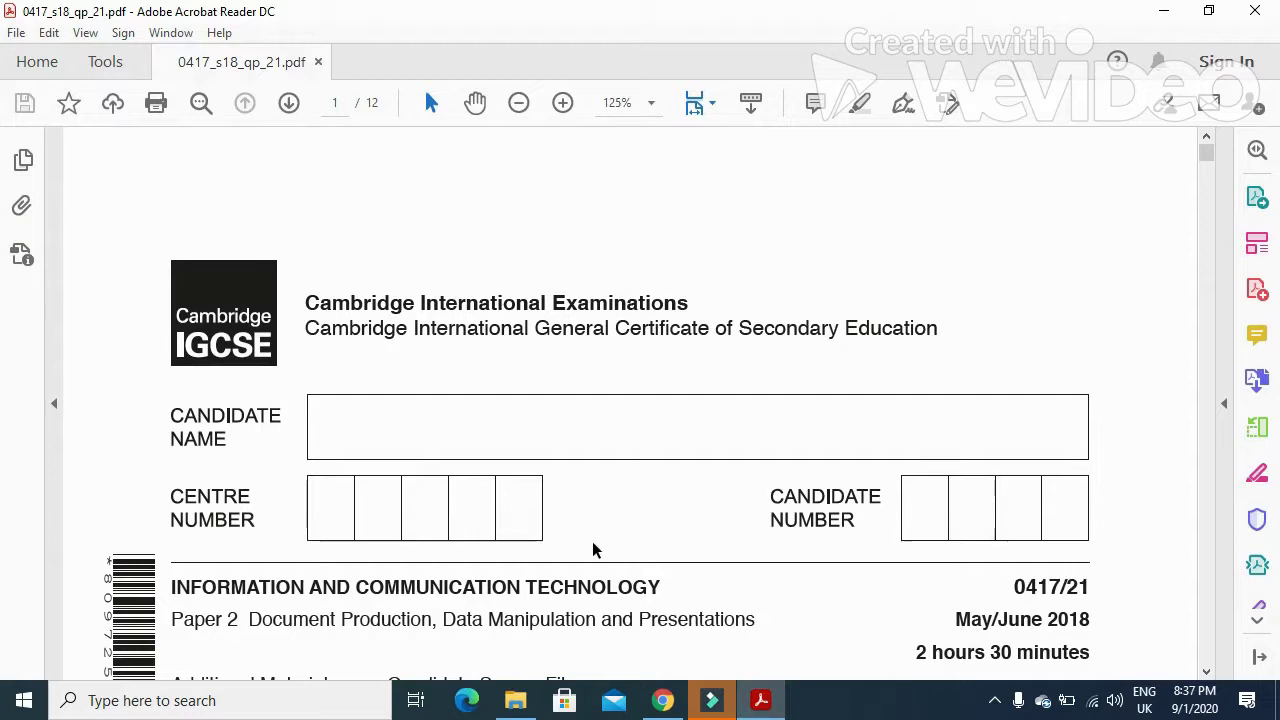
{"action": "scroll", "coordinate": [571, 517], "scroll_direction": "down", "scroll_amount": 2}
{"action": "scroll", "coordinate": [568, 507], "scroll_direction": "down", "scroll_amount": 2}
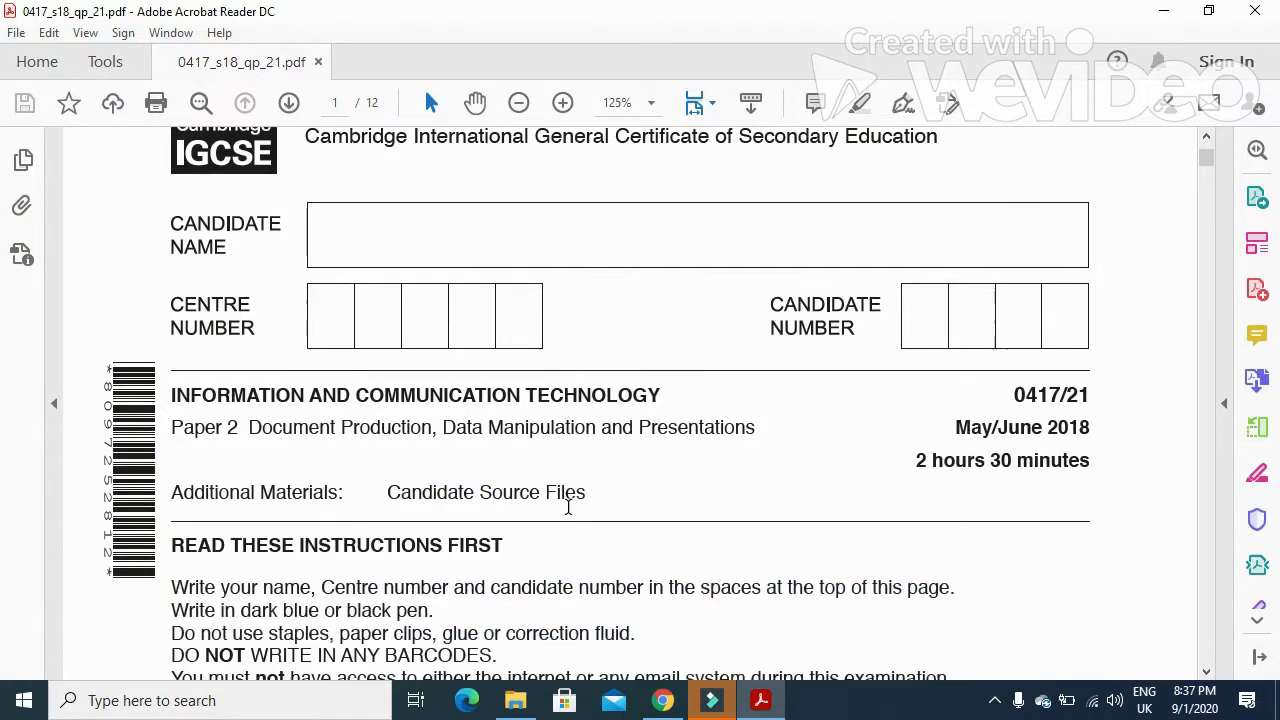
{"action": "scroll", "coordinate": [568, 507], "scroll_direction": "down", "scroll_amount": 16}
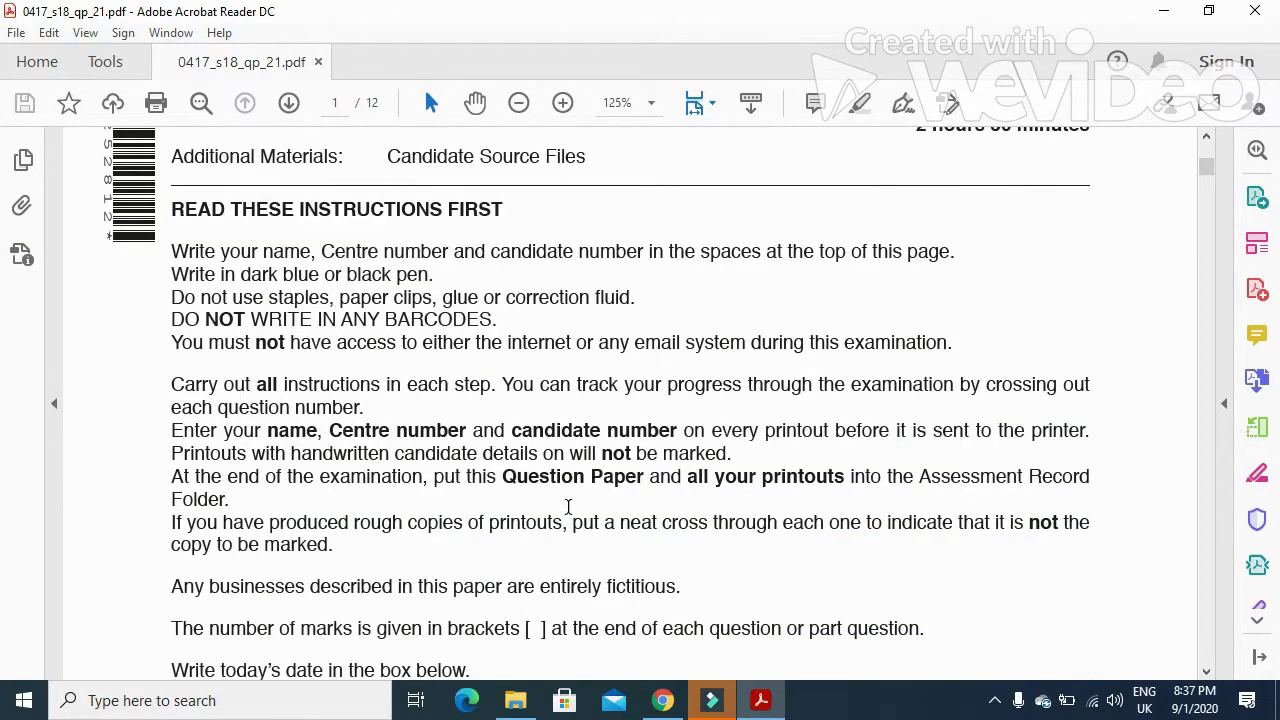
{"action": "scroll", "coordinate": [568, 510], "scroll_direction": "down", "scroll_amount": 18}
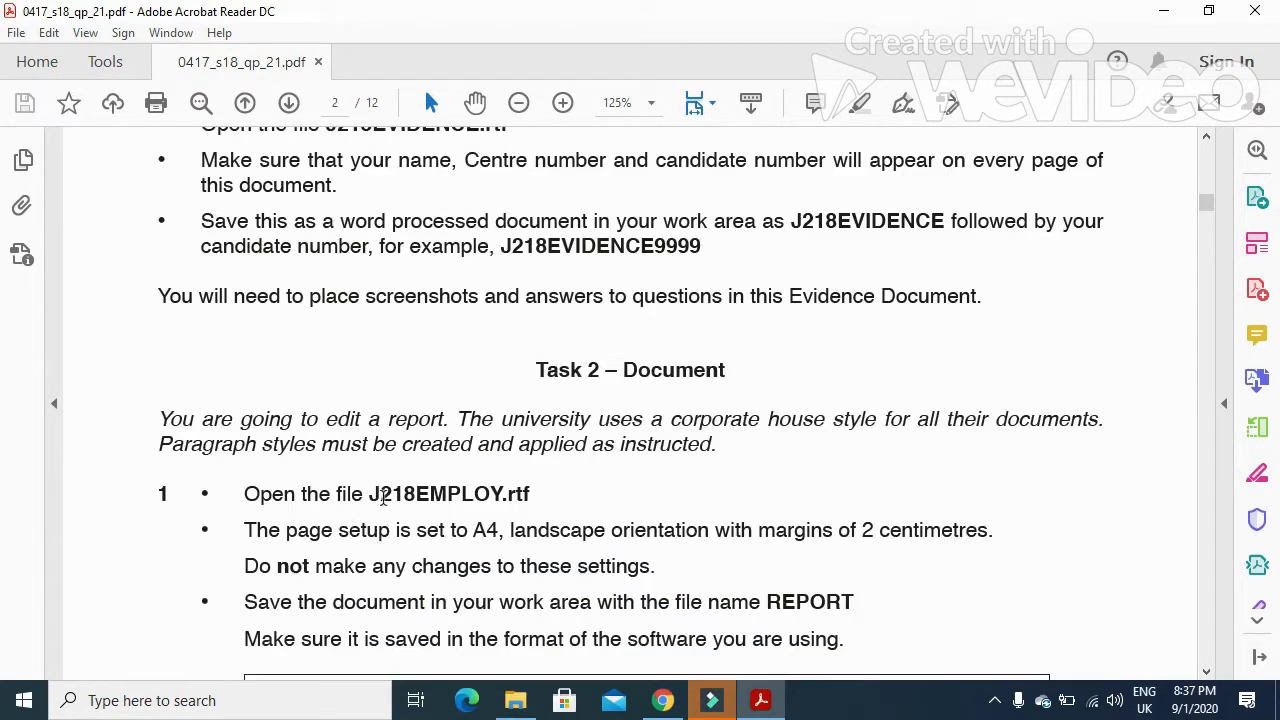
{"action": "left_click_drag", "start_coordinate": [371, 494], "coordinate": [497, 502]}
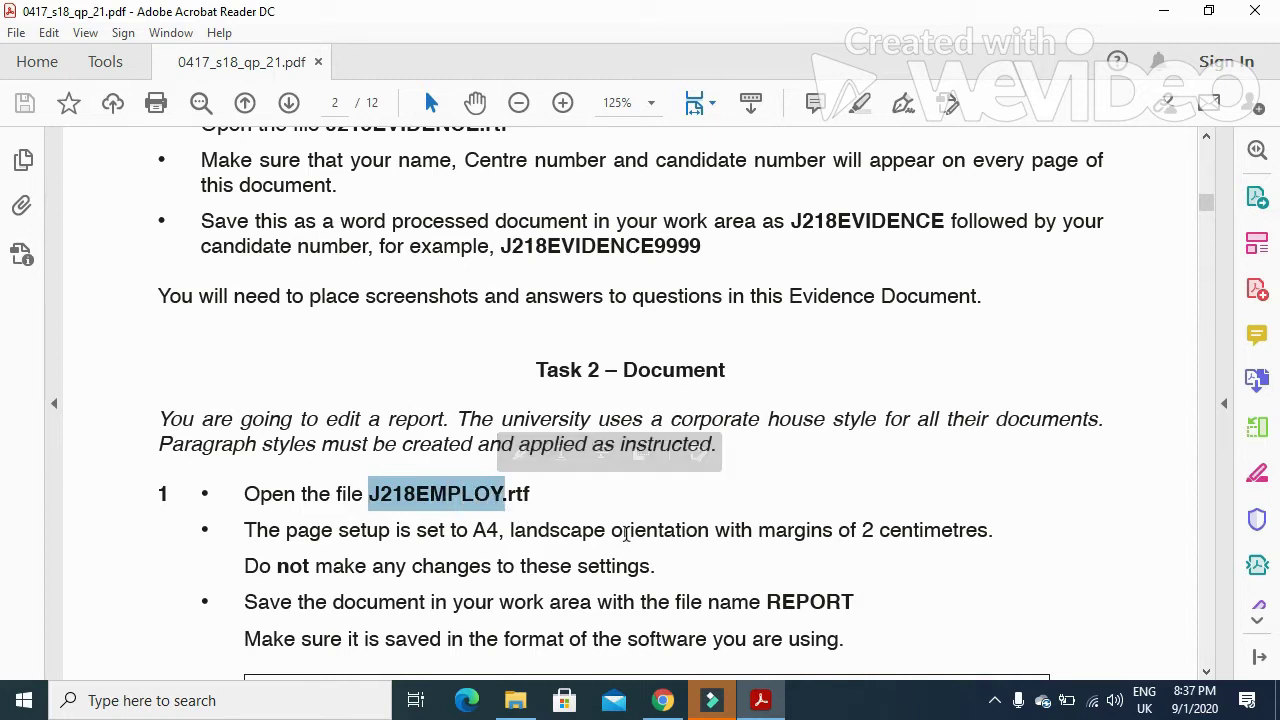
- Highlight the details required on every page and the example evidence file name
{"action": "scroll", "coordinate": [627, 541], "scroll_direction": "up", "scroll_amount": 1}
{"action": "scroll", "coordinate": [627, 541], "scroll_direction": "up", "scroll_amount": 2}
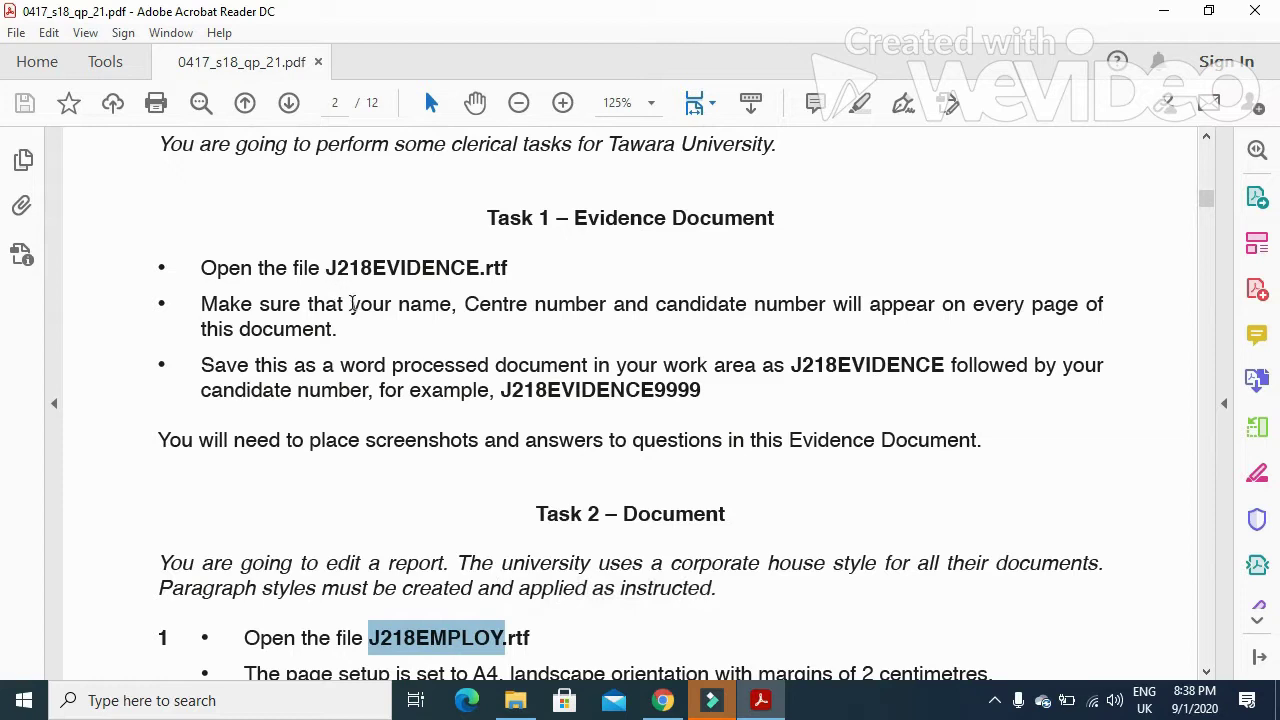
{"action": "left_click_drag", "start_coordinate": [352, 307], "coordinate": [733, 320]}
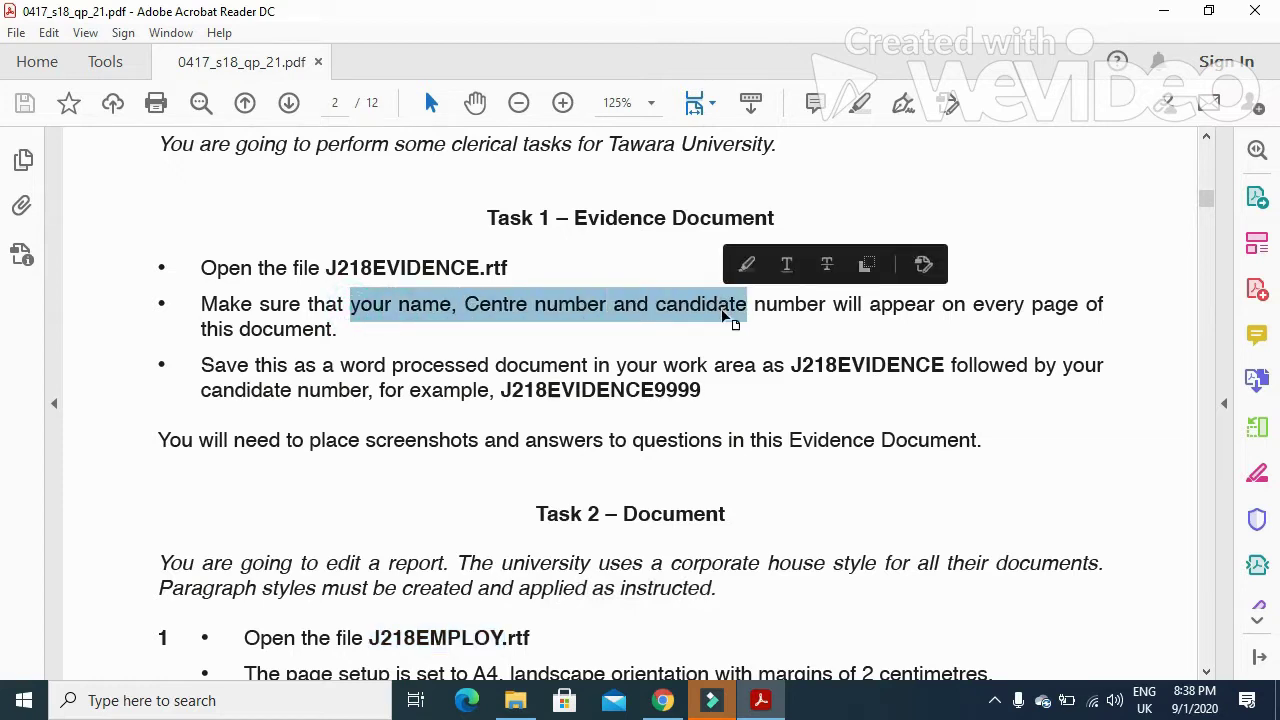
{"action": "left_click_drag", "start_coordinate": [500, 392], "coordinate": [709, 396]}
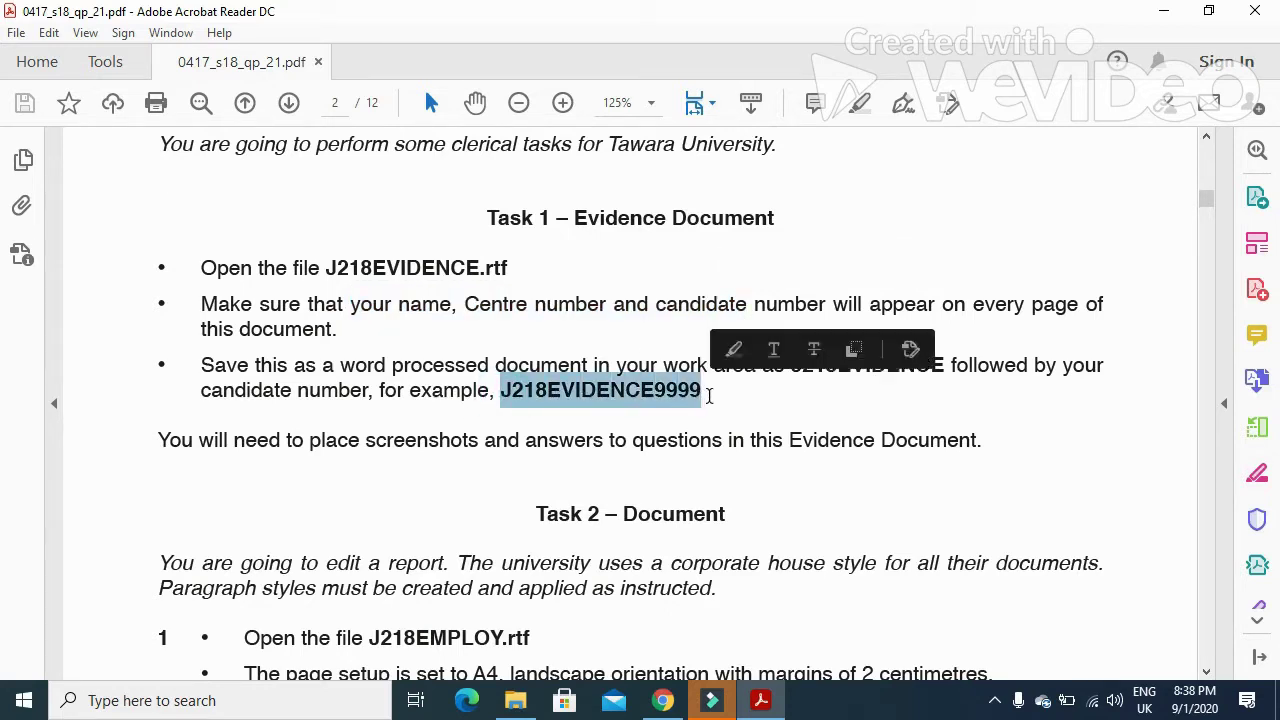
- Open J218EVIDENCE in Word from the Confidential Source Files 2018 folder
{"action": "left_click", "coordinate": [515, 700]}
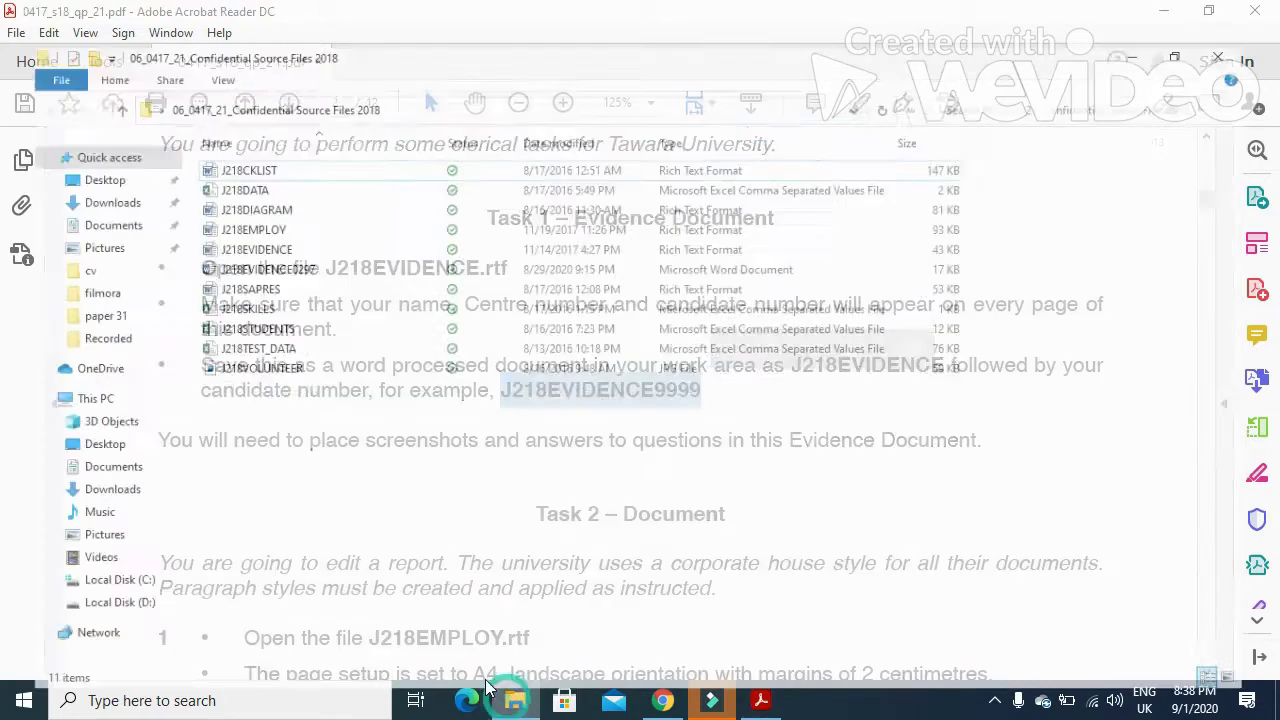
{"action": "double_click", "coordinate": [250, 215]}
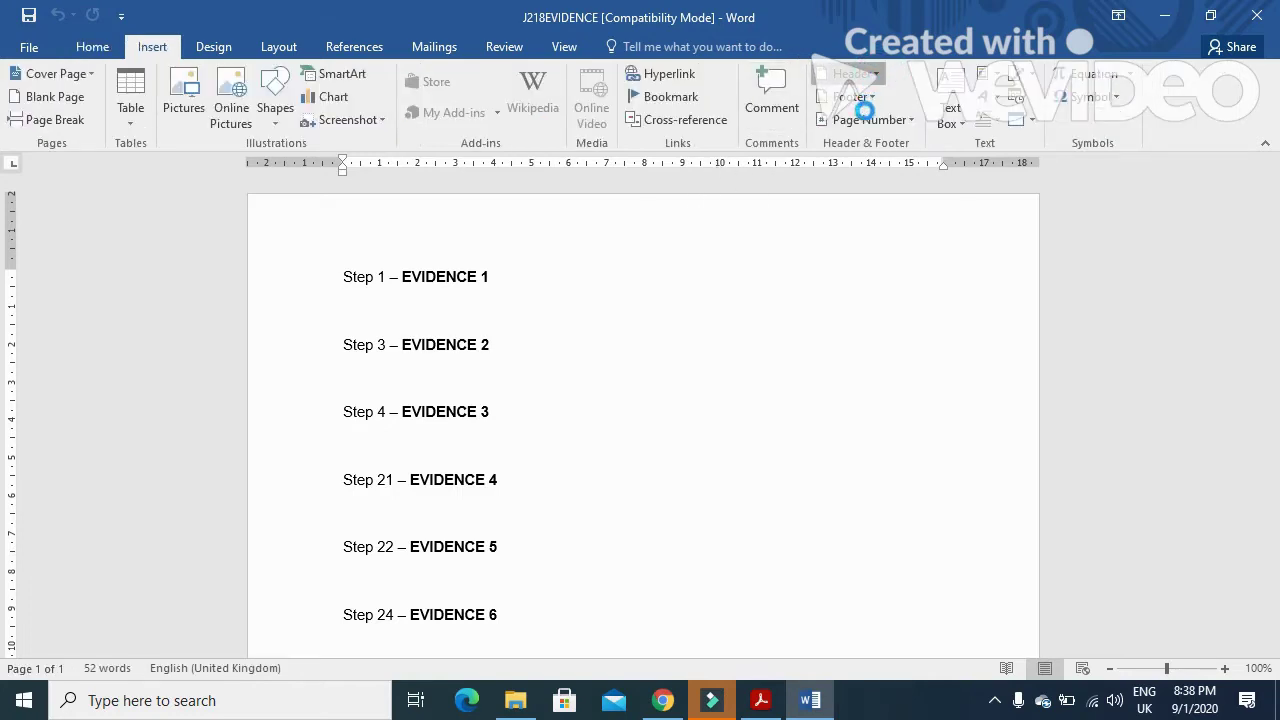
- Add a Blank (Three Columns) header filled with candidate name, centre number and candidate number
{"action": "left_click", "coordinate": [862, 254]}
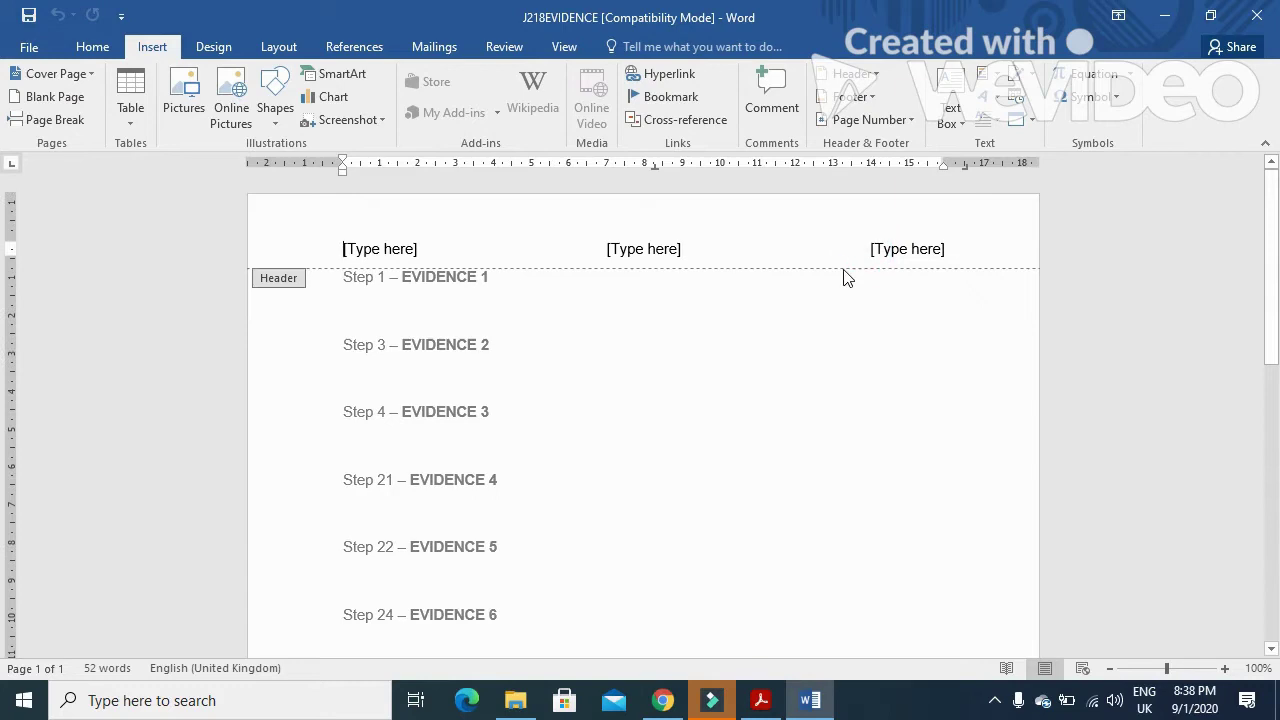
{"action": "left_click", "coordinate": [397, 250]}
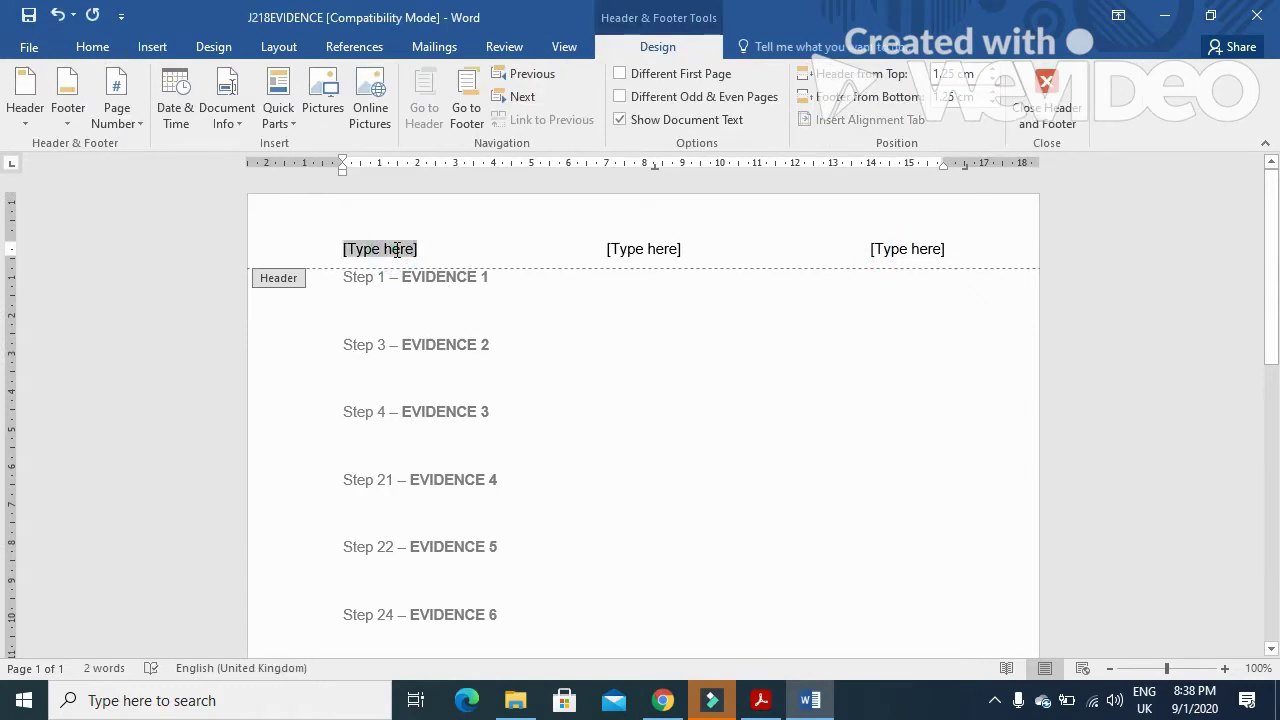
{"action": "type", "text": "Fahim"}
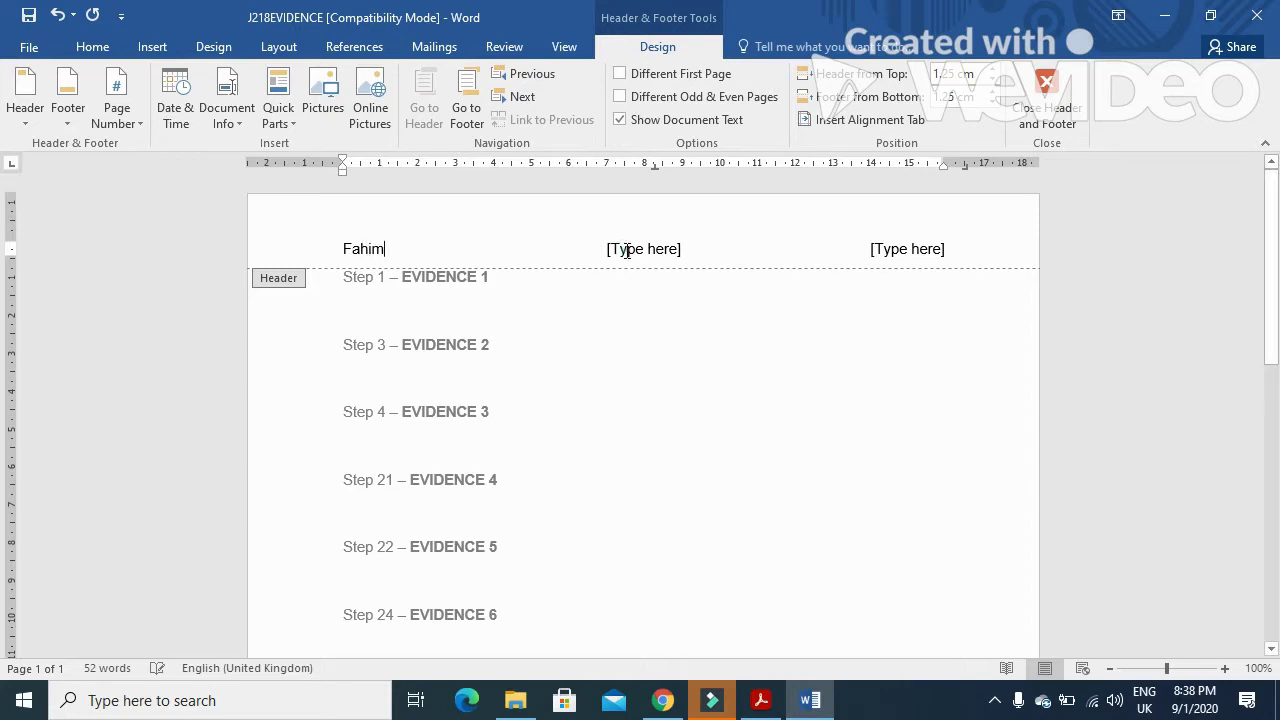
{"action": "left_click", "coordinate": [626, 251]}
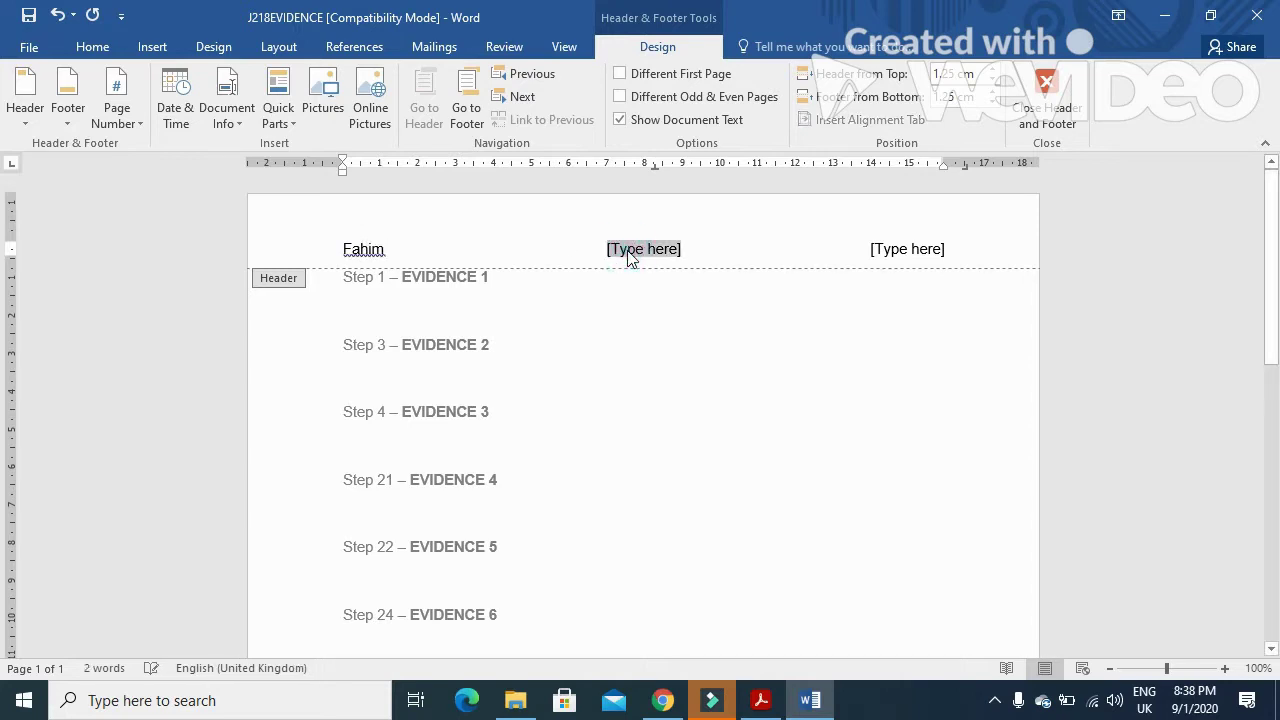
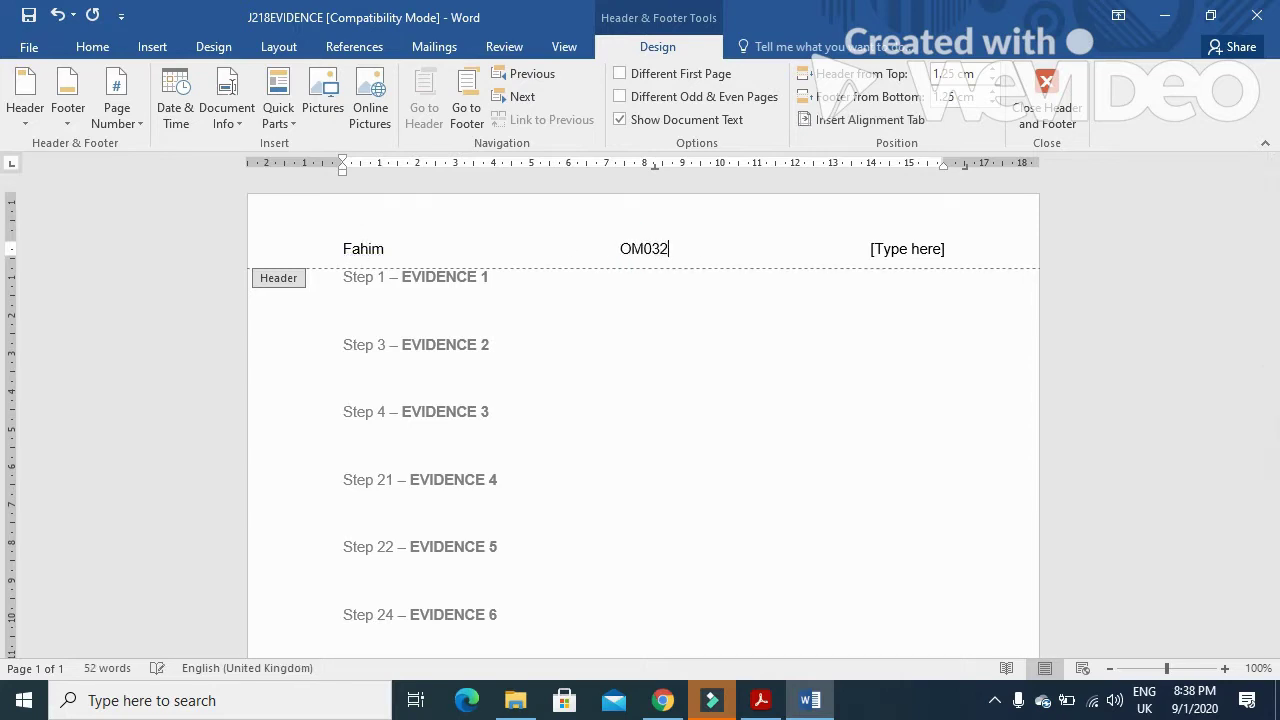
{"action": "left_click", "coordinate": [910, 248]}
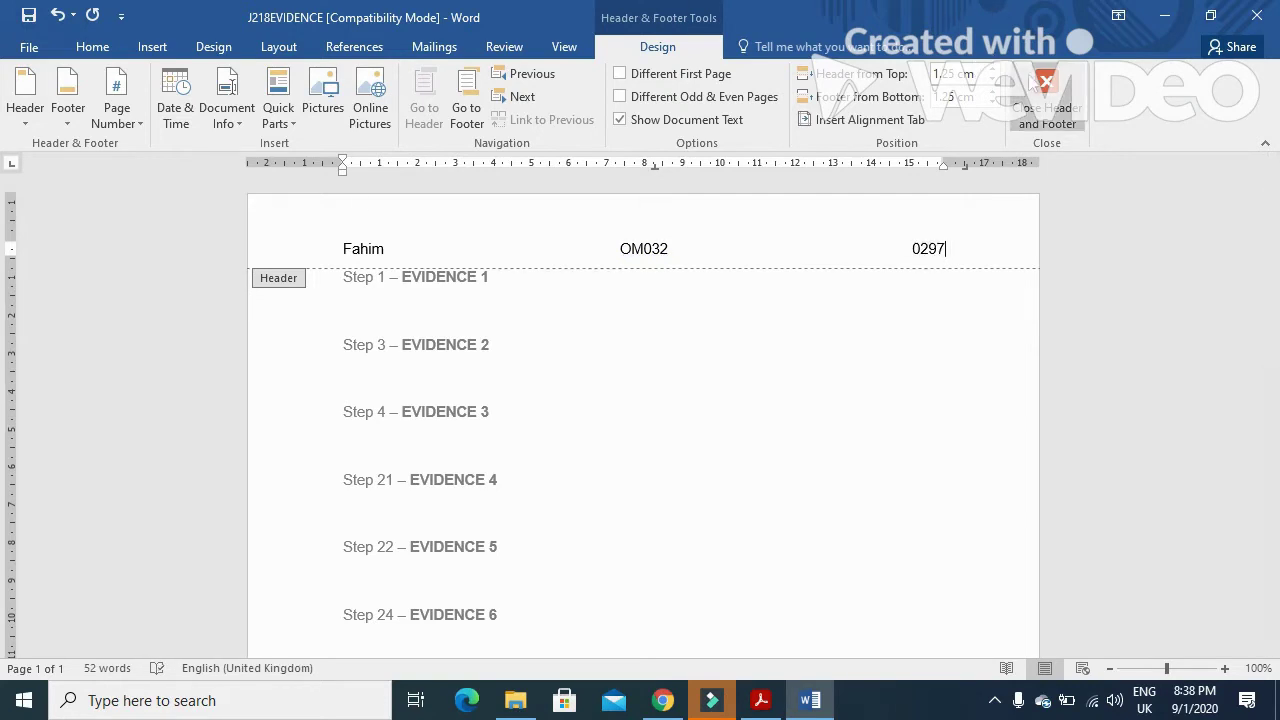
{"action": "left_click", "coordinate": [1047, 100]}
- Save as a Word Document named J218EVIDENCE plus the candidate number, replacing the existing file
{"action": "left_click", "coordinate": [28, 47]}
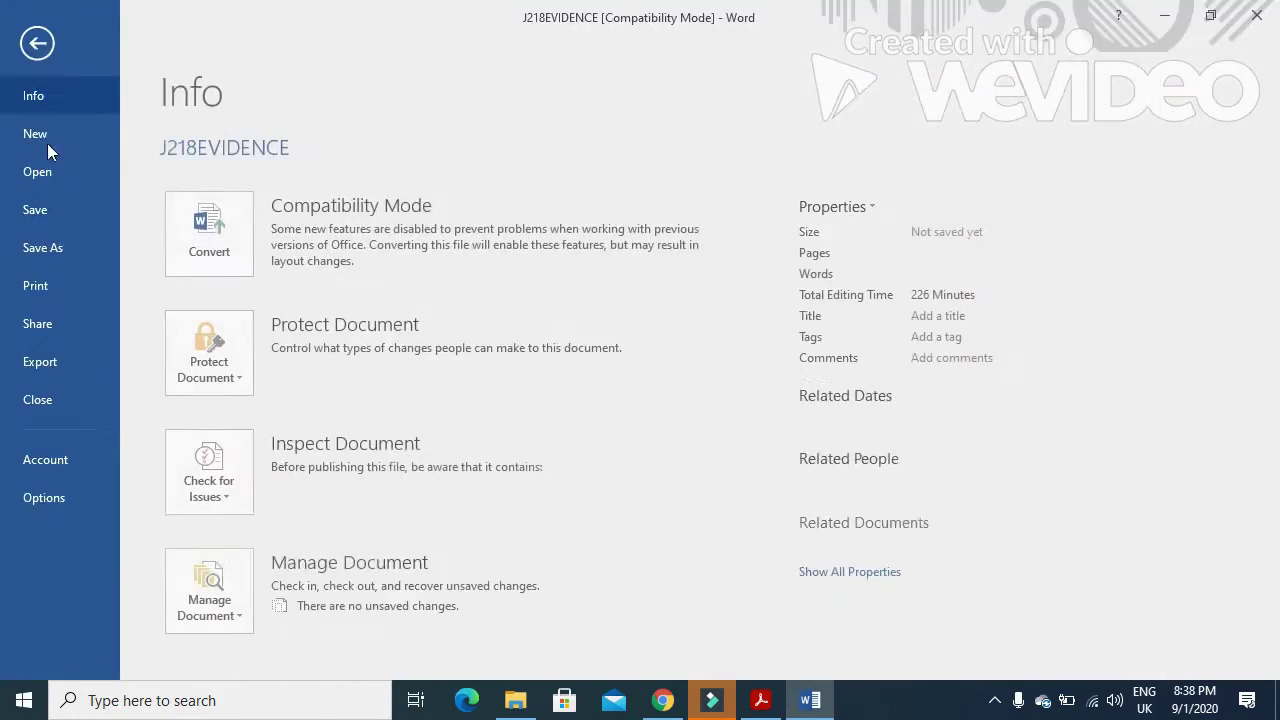
{"action": "left_click", "coordinate": [62, 247]}
{"action": "left_click", "coordinate": [236, 335]}
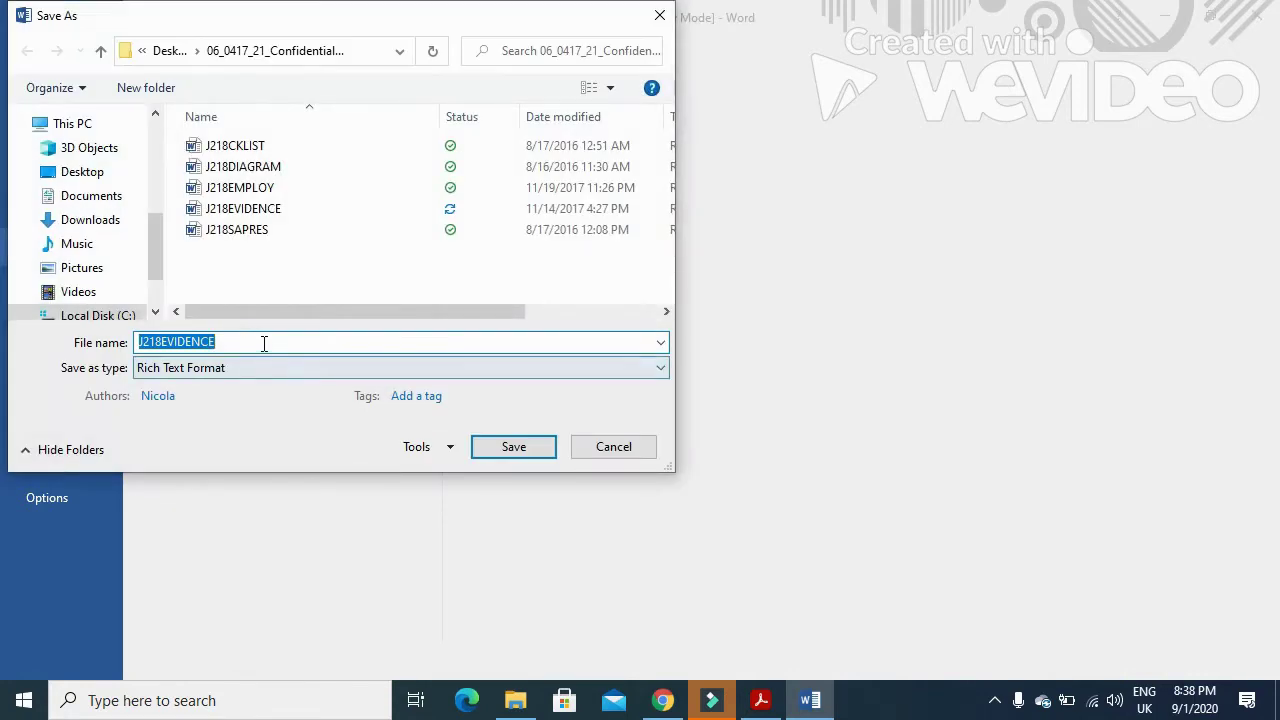
{"action": "left_click", "coordinate": [261, 367]}
{"action": "left_click", "coordinate": [248, 387]}
{"action": "double_click", "coordinate": [248, 341]}
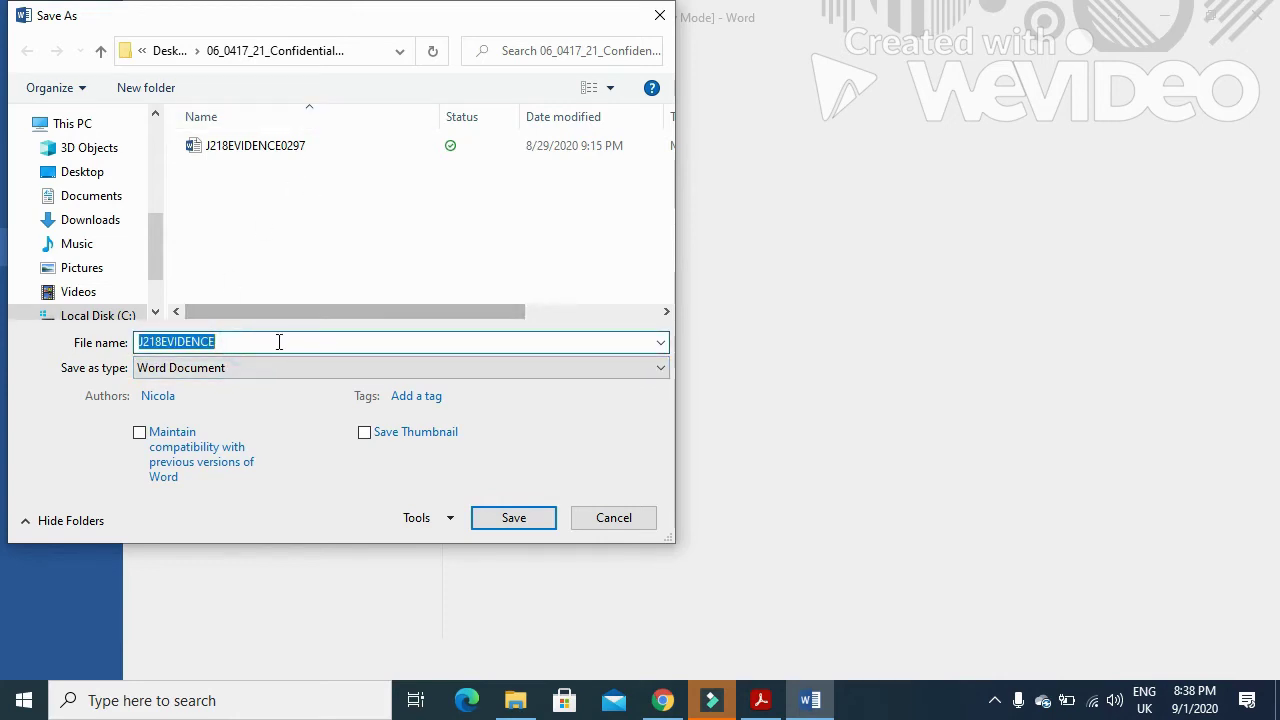
{"action": "left_click", "coordinate": [277, 340]}
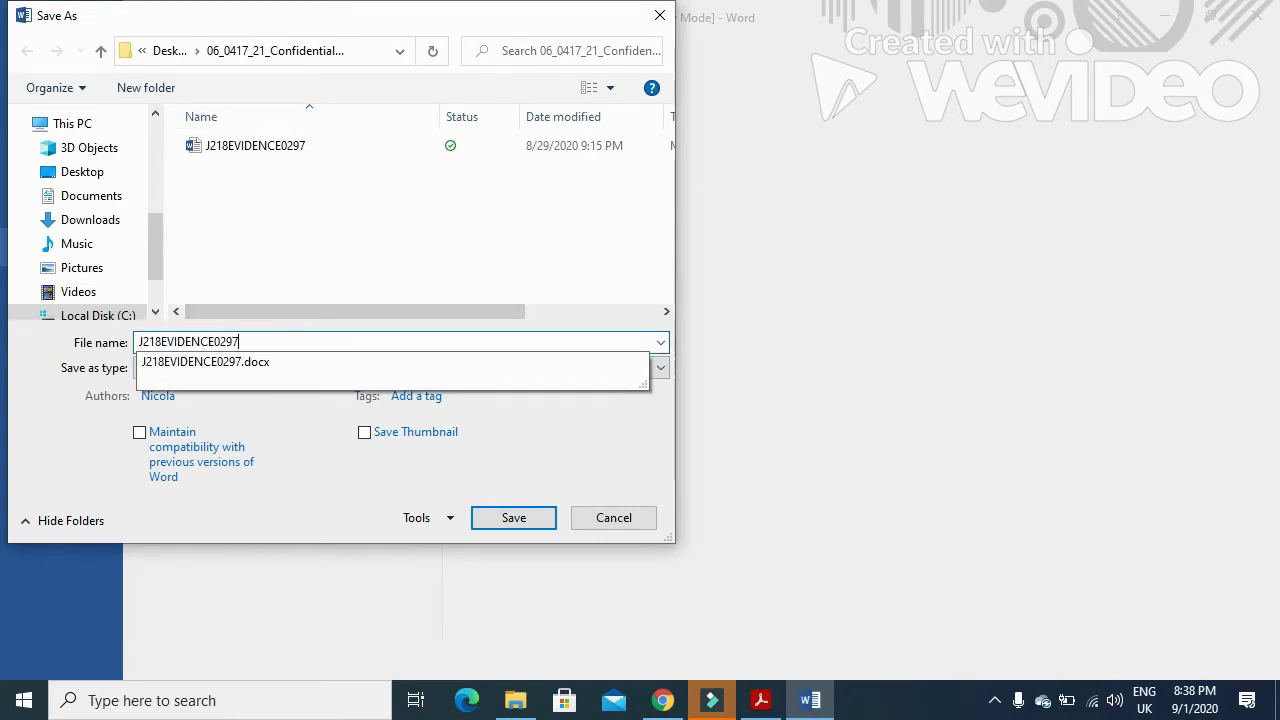
{"action": "left_click", "coordinate": [541, 519]}
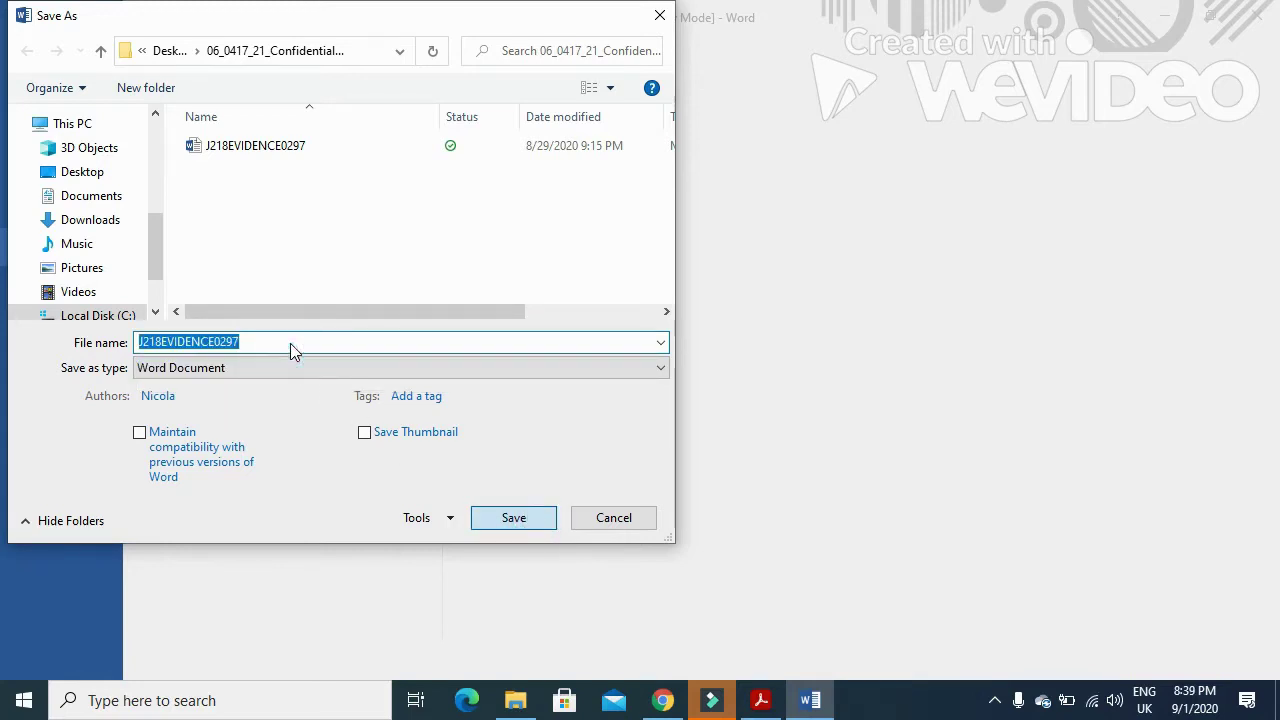
{"action": "key", "text": "Return"}
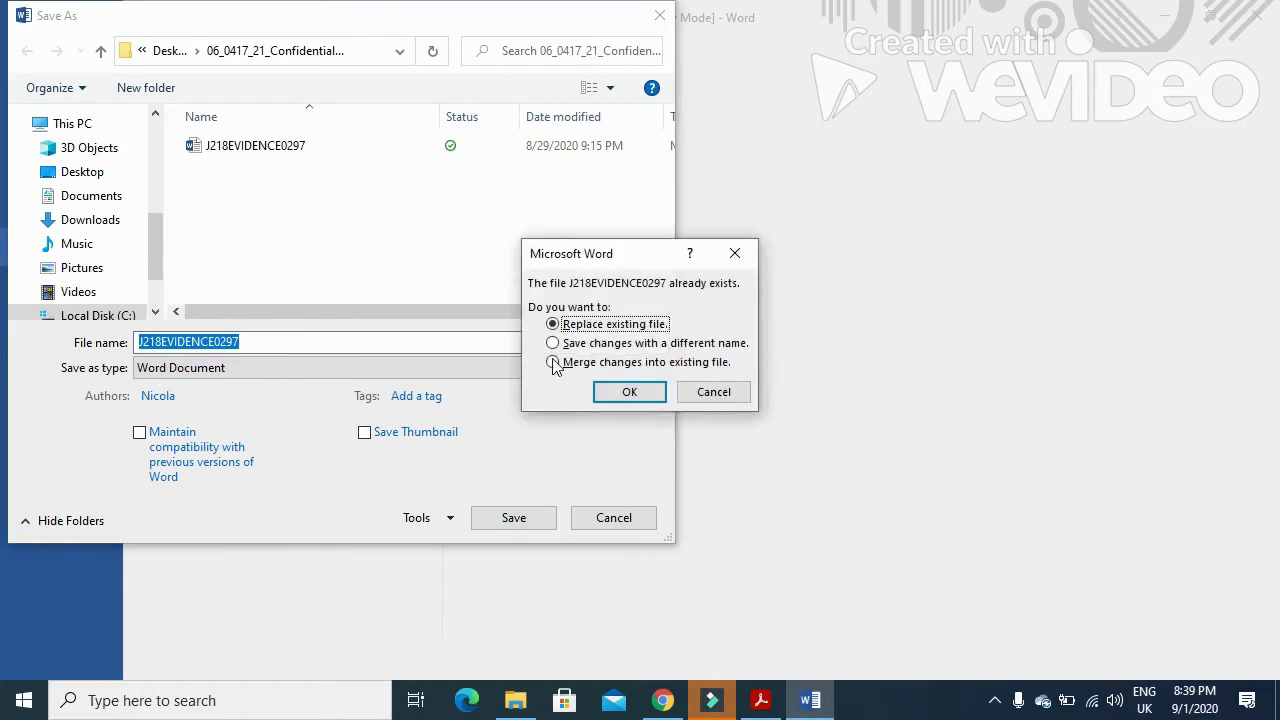
{"action": "left_click", "coordinate": [629, 392]}
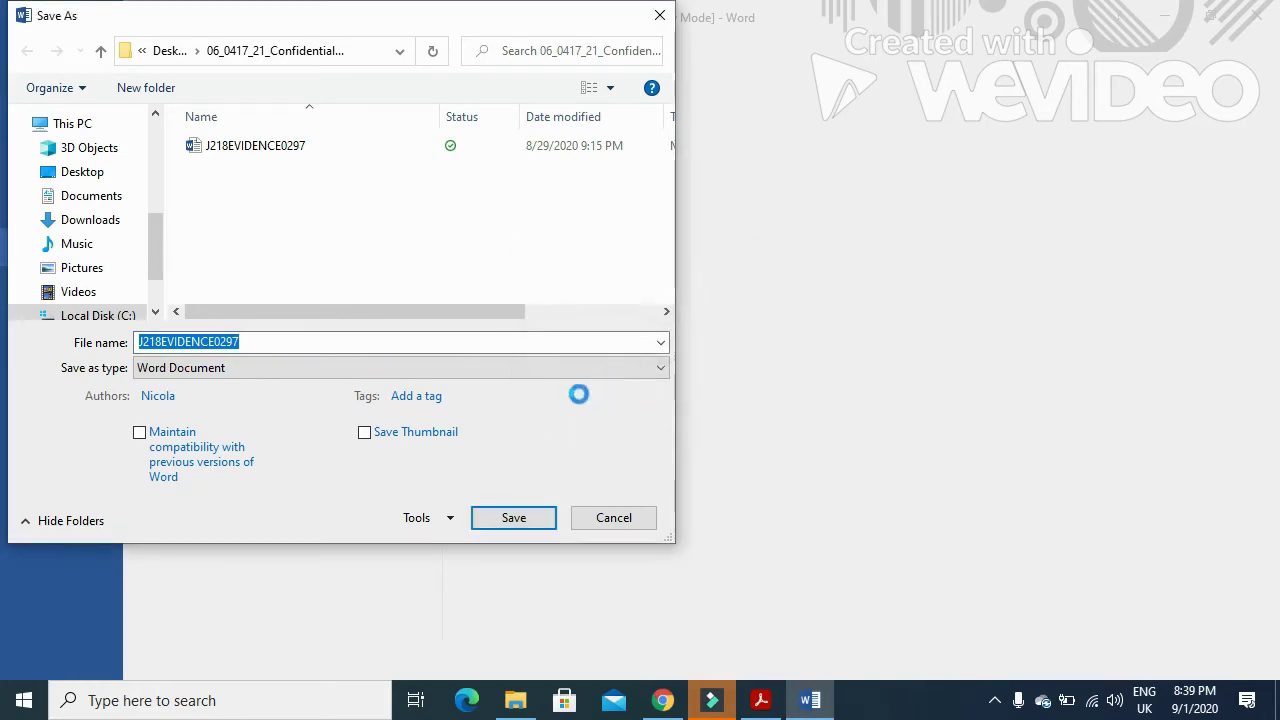
- Find the J218EMPLOY file name in Task 2 and open J218EMPLOY in Word
{"action": "left_click", "coordinate": [760, 700]}
{"action": "scroll", "coordinate": [541, 305], "scroll_direction": "down", "scroll_amount": 6}
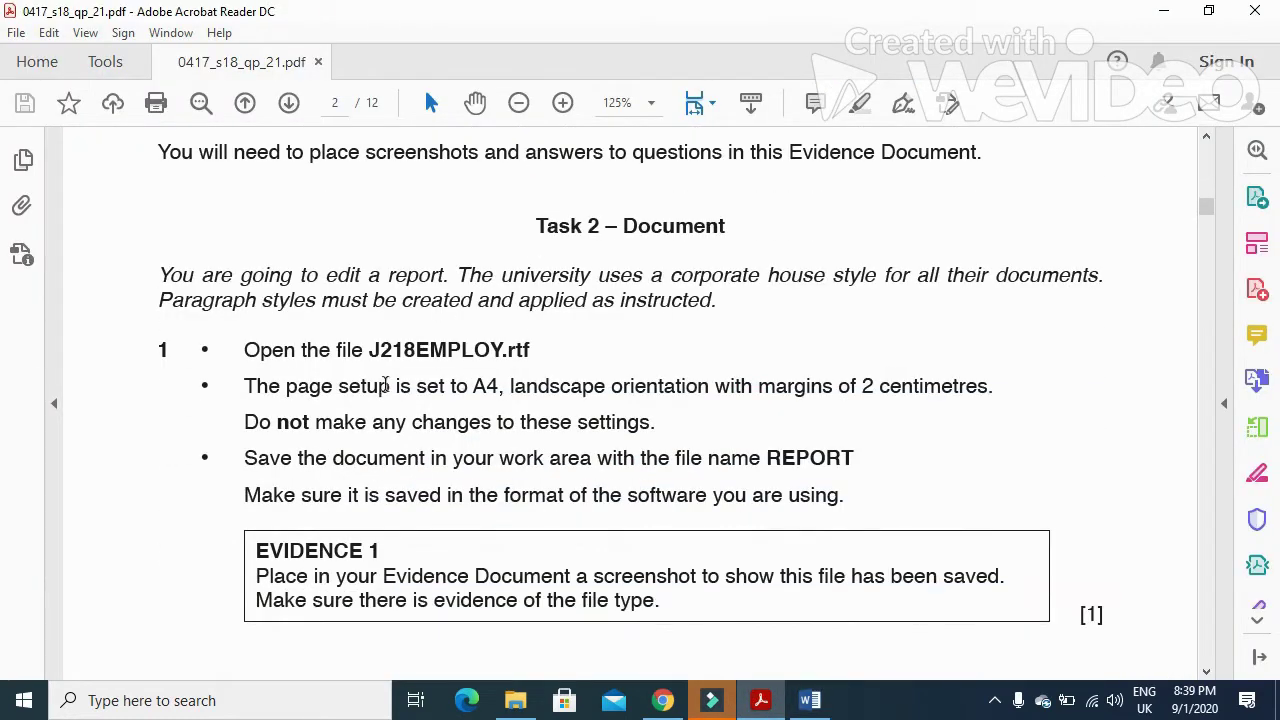
{"action": "left_click_drag", "start_coordinate": [372, 349], "coordinate": [505, 352]}
{"action": "left_click", "coordinate": [515, 700]}
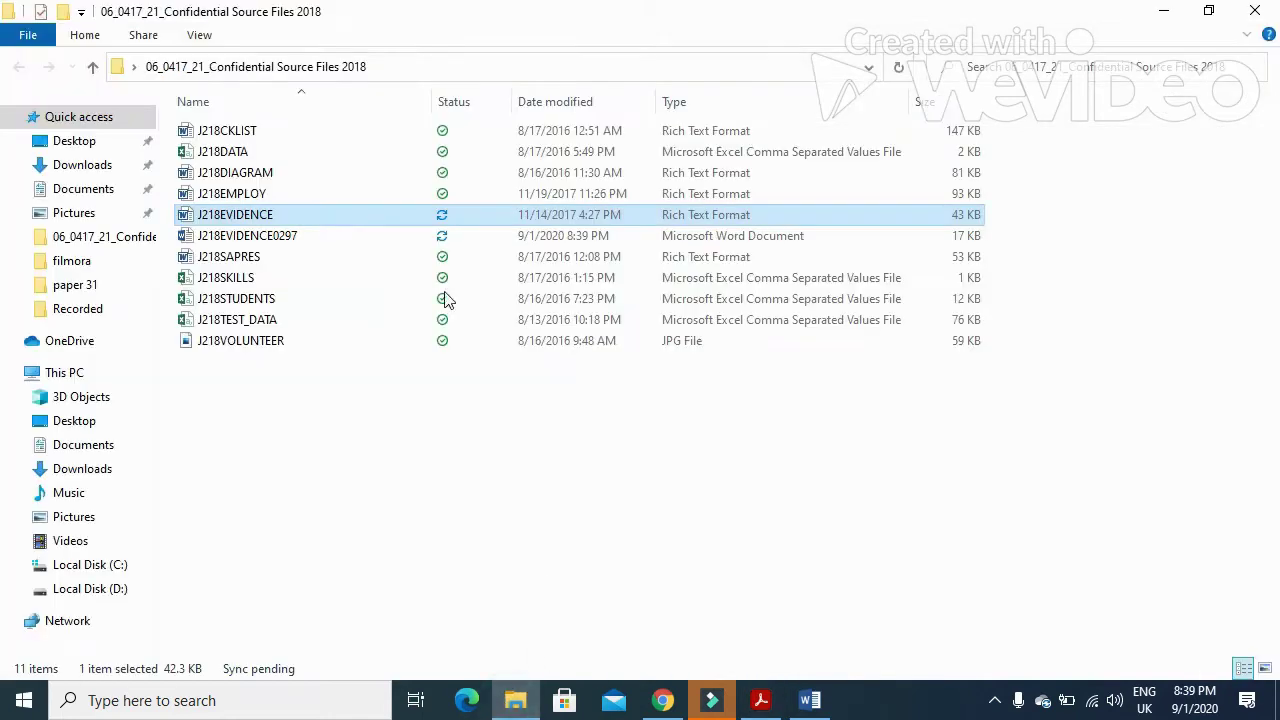
{"action": "double_click", "coordinate": [250, 193]}
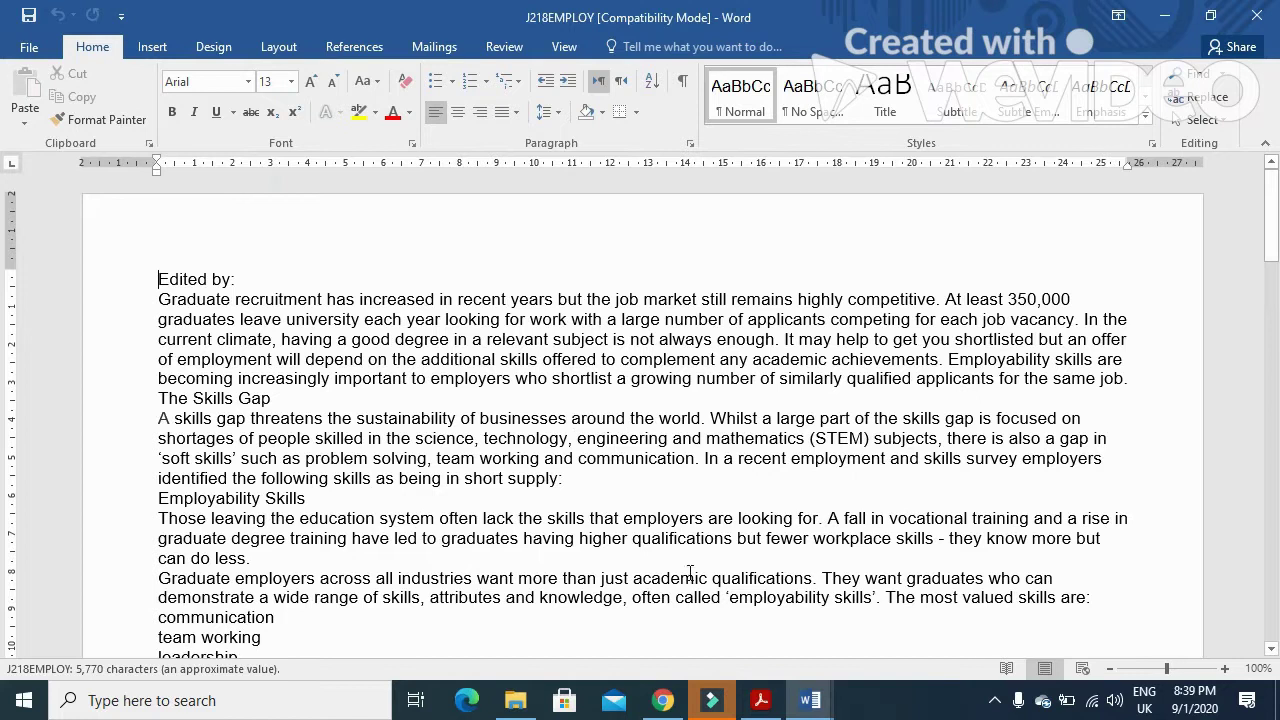
- Highlight the page setup, keep-settings and save-as-REPORT instructions, then return to J218EMPLOY
{"action": "left_click", "coordinate": [760, 700]}
{"action": "scroll", "coordinate": [601, 335], "scroll_direction": "down", "scroll_amount": 2}
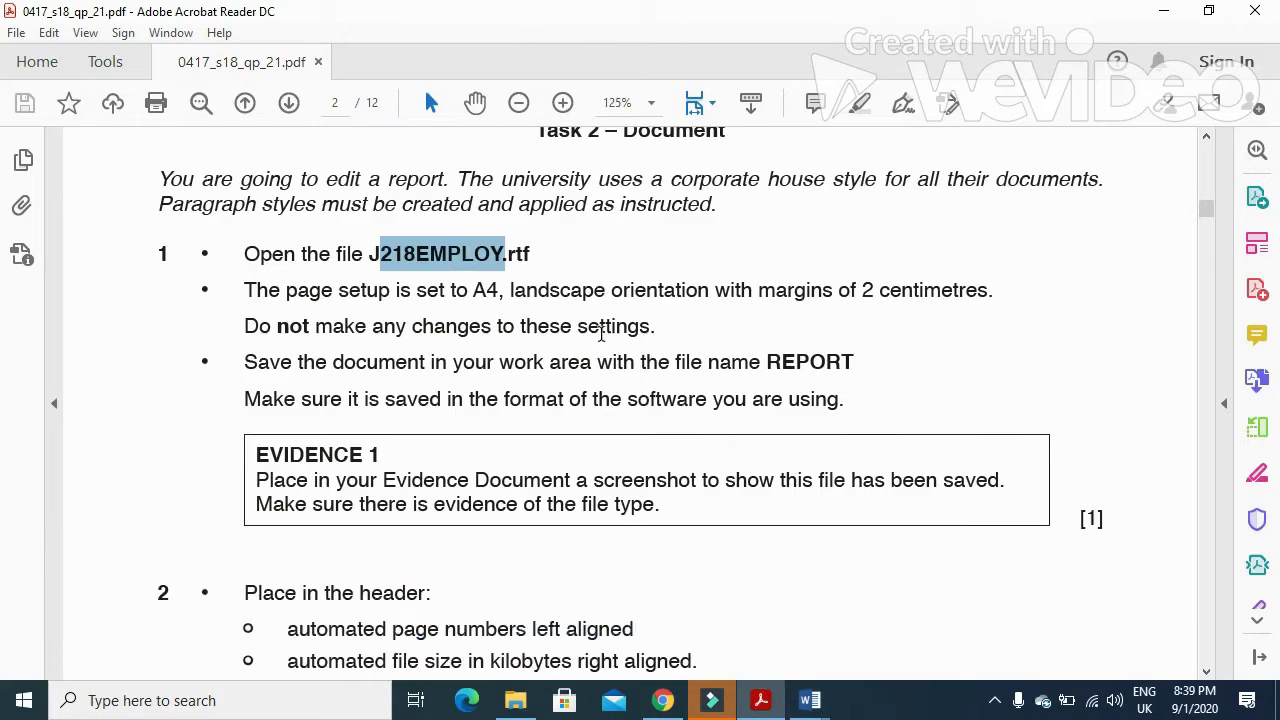
{"action": "left_click_drag", "start_coordinate": [232, 291], "coordinate": [988, 308]}
{"action": "left_click_drag", "start_coordinate": [247, 322], "coordinate": [686, 317]}
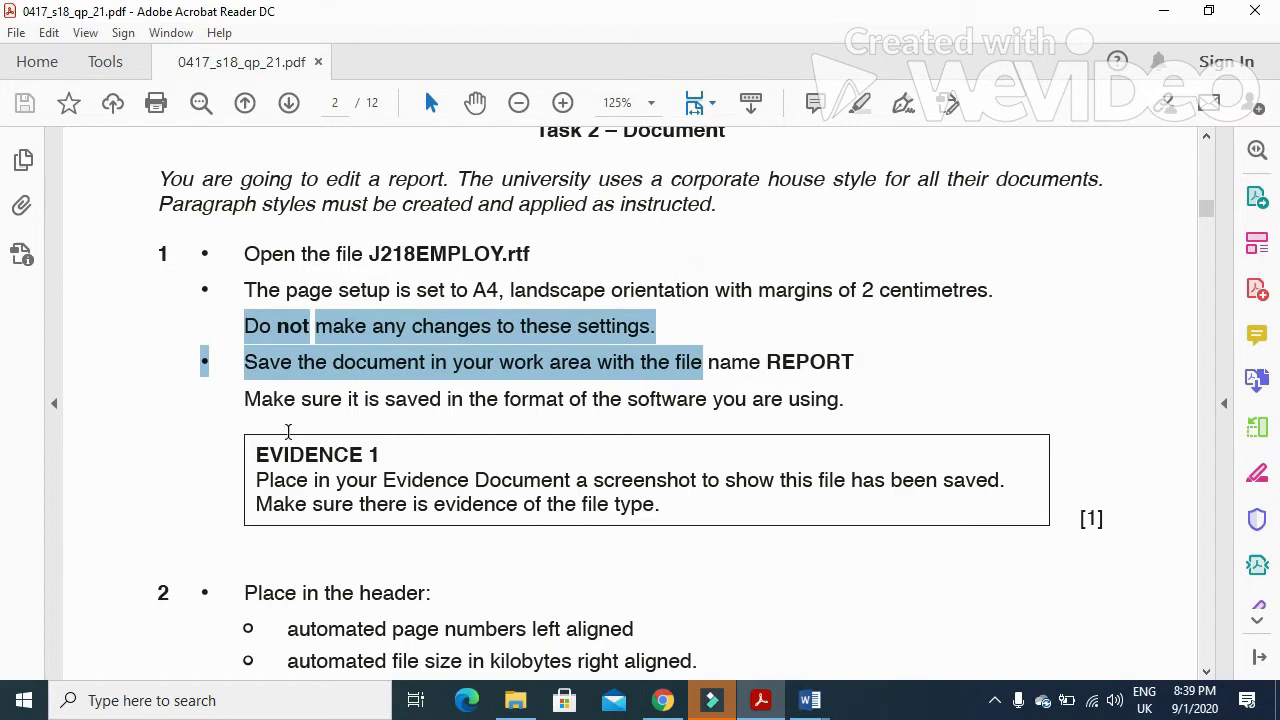
{"action": "left_click", "coordinate": [320, 402]}
{"action": "left_click_drag", "start_coordinate": [245, 362], "coordinate": [763, 366]}
{"action": "left_click_drag", "start_coordinate": [858, 365], "coordinate": [770, 368]}
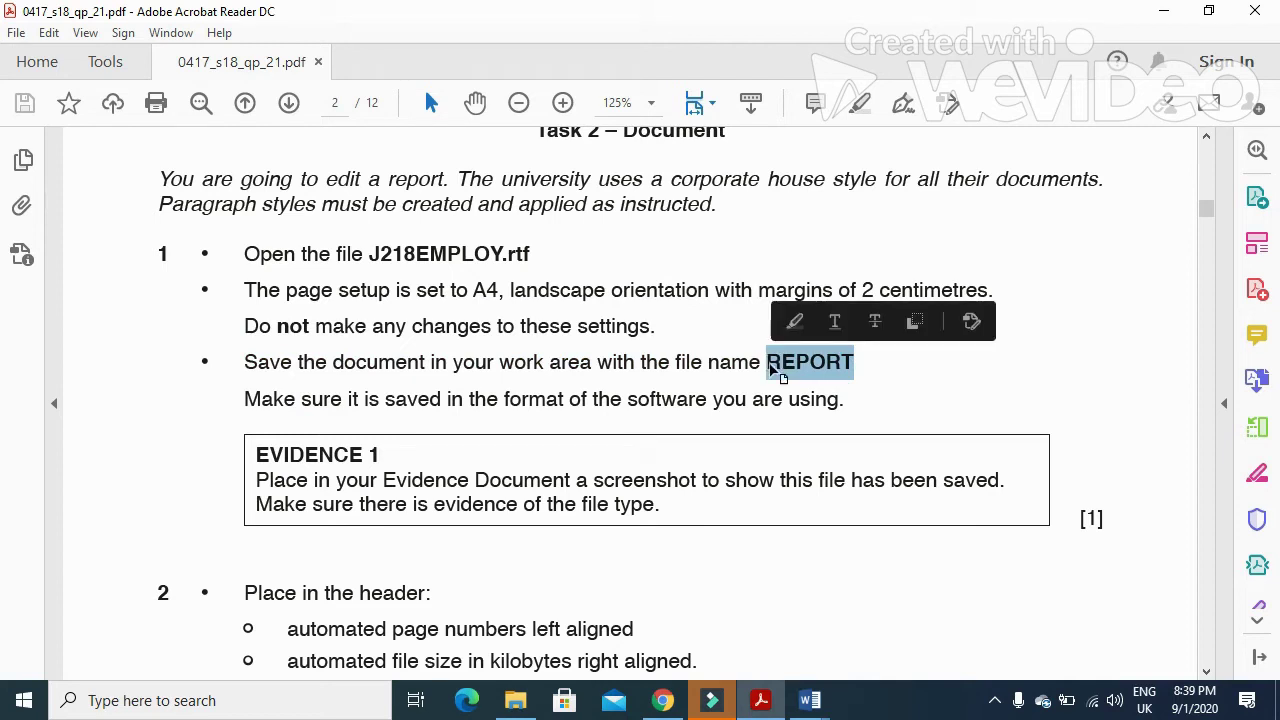
{"action": "mouse_move", "coordinate": [810, 700]}
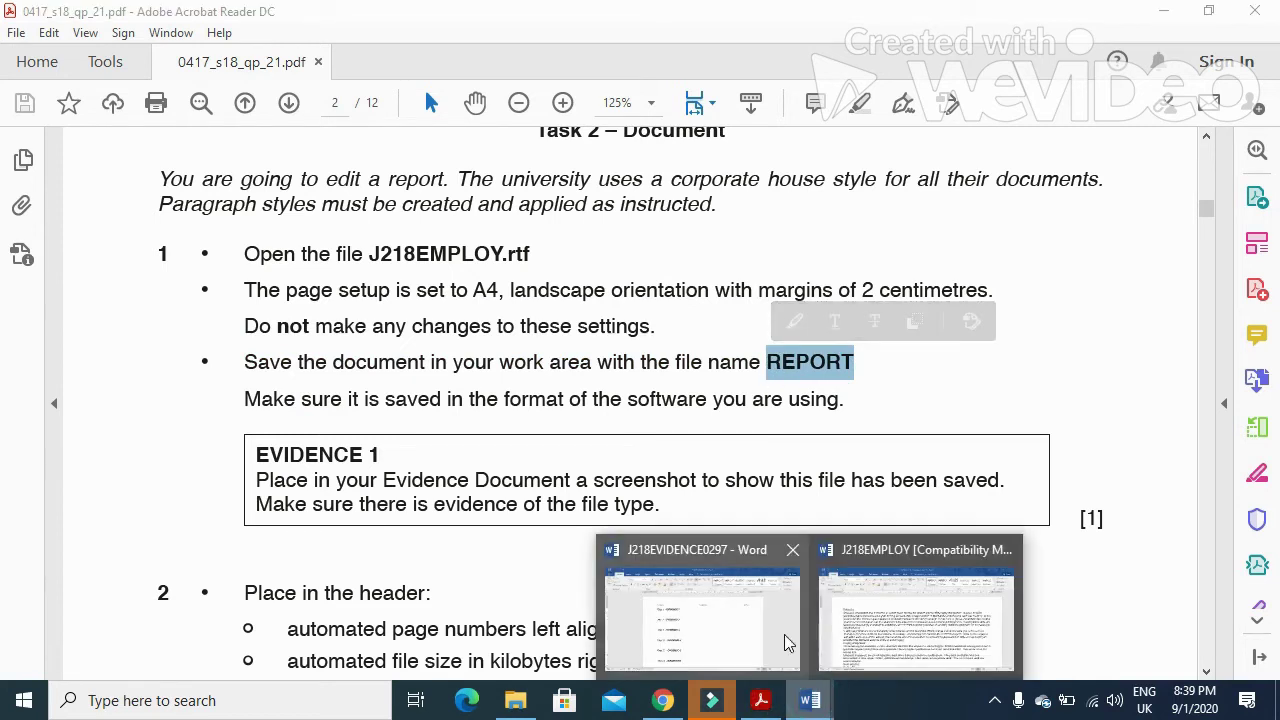
{"action": "left_click", "coordinate": [884, 625]}
- Save J218EMPLOY as a Word Document named REPORT in the source files folder
{"action": "left_click", "coordinate": [30, 47]}
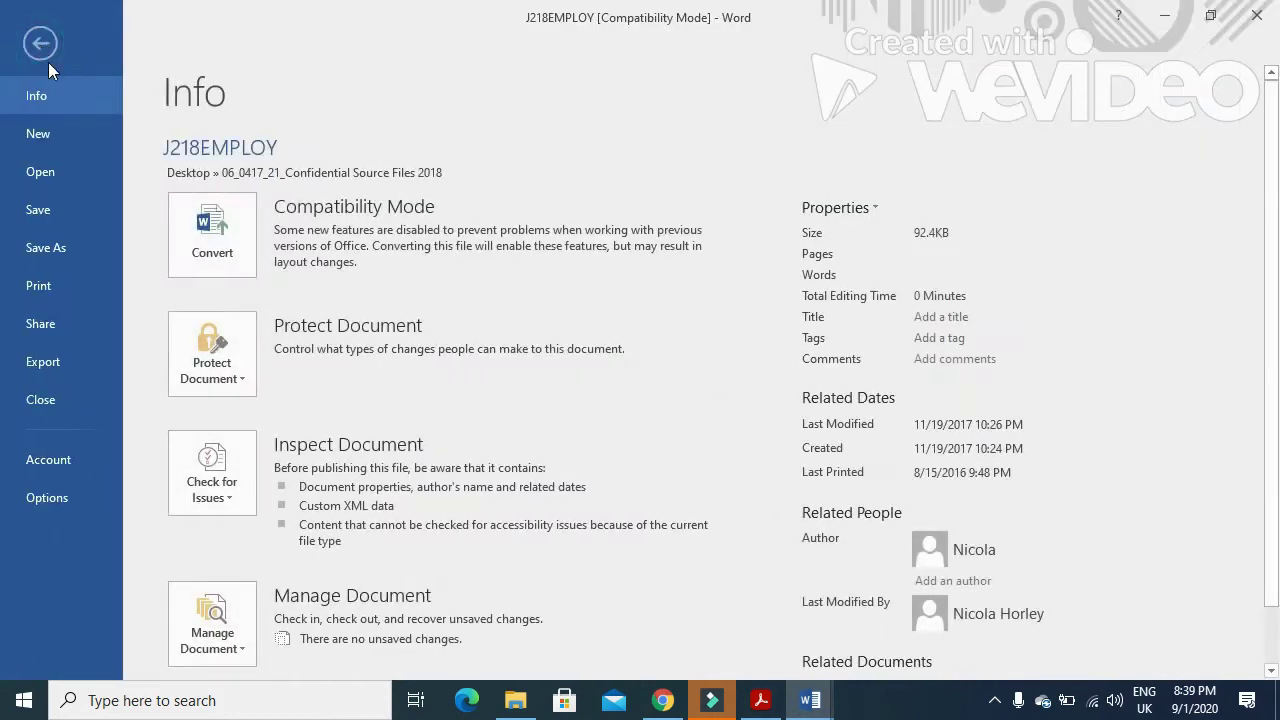
{"action": "left_click", "coordinate": [83, 247]}
{"action": "left_click", "coordinate": [248, 333]}
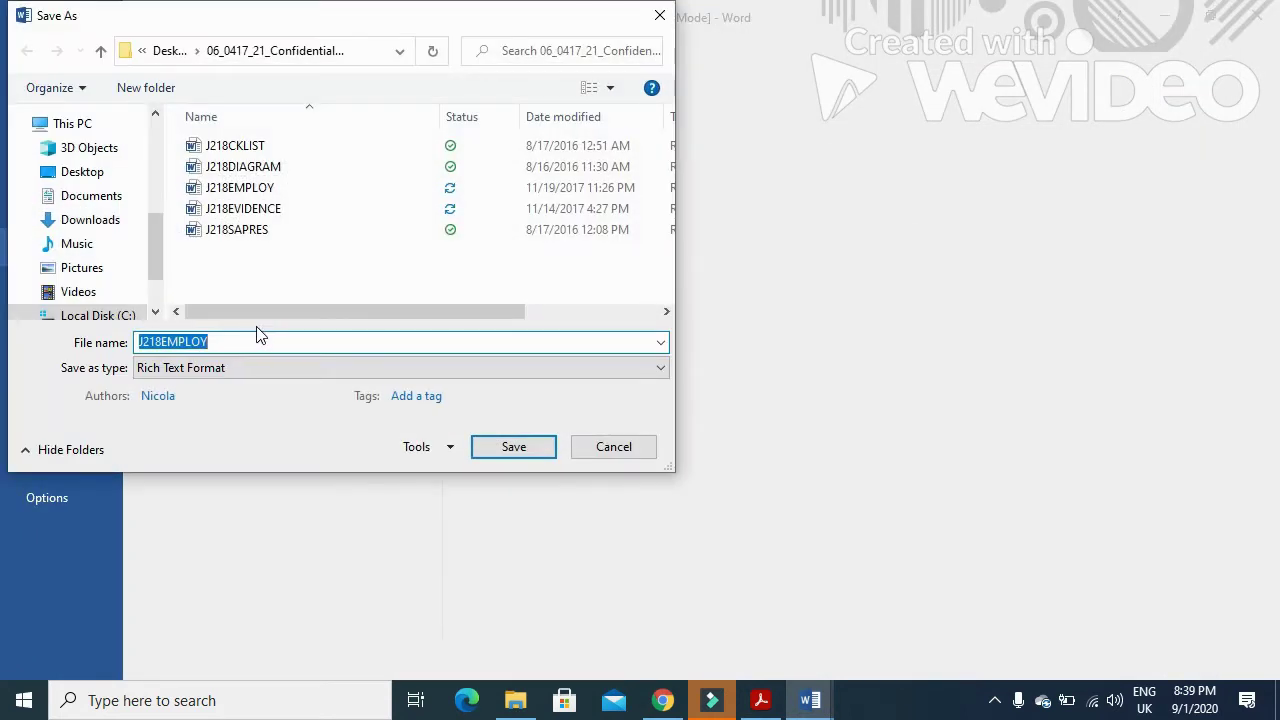
{"action": "type", "text": "REPORT"}
{"action": "left_click", "coordinate": [250, 369]}
{"action": "left_click", "coordinate": [230, 388]}
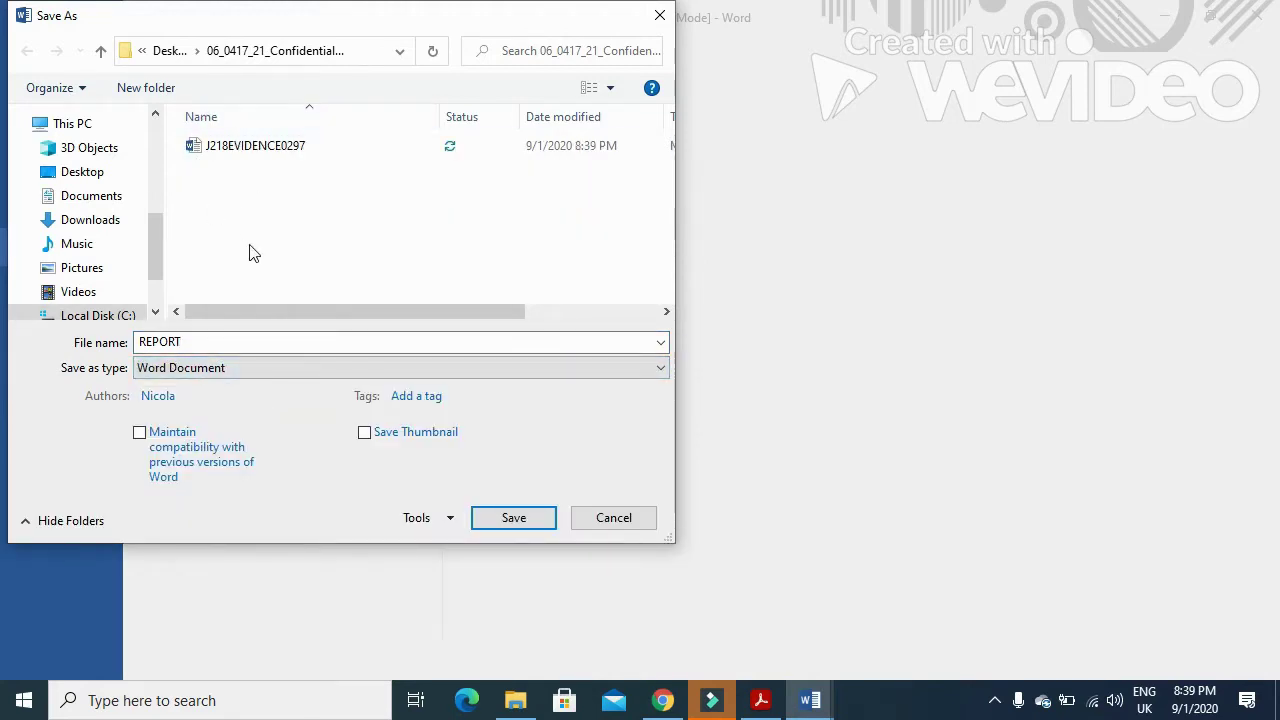
{"action": "left_click", "coordinate": [513, 522]}
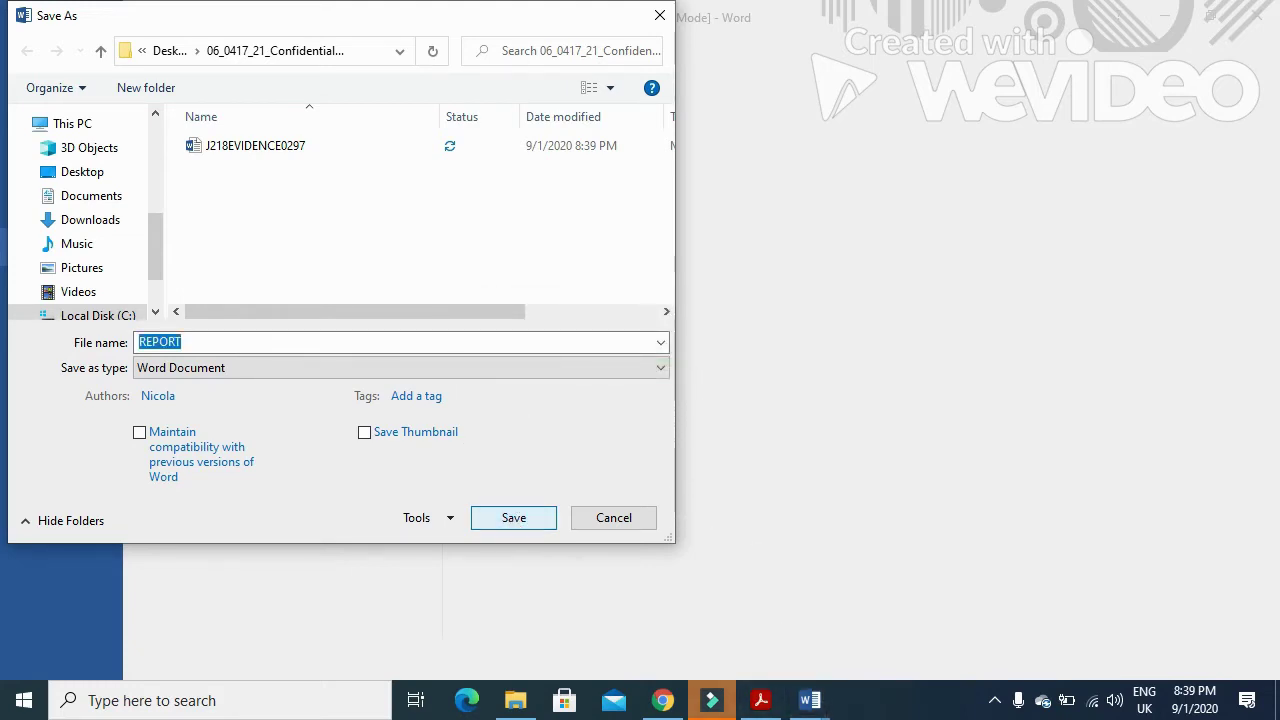
{"action": "left_click", "coordinate": [760, 700]}
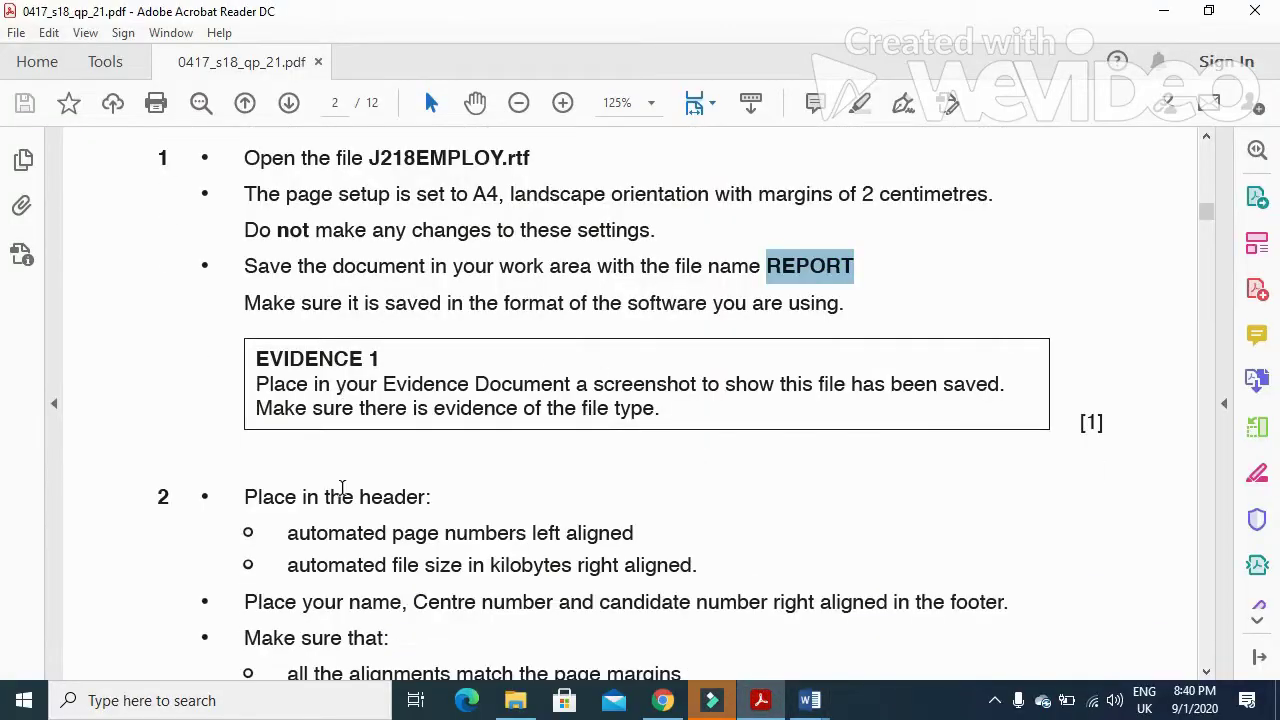
- Highlight the Evidence 1 requirement and select REPORT in the 06_0417_21 source folder
{"action": "left_click_drag", "start_coordinate": [254, 383], "coordinate": [1033, 392]}
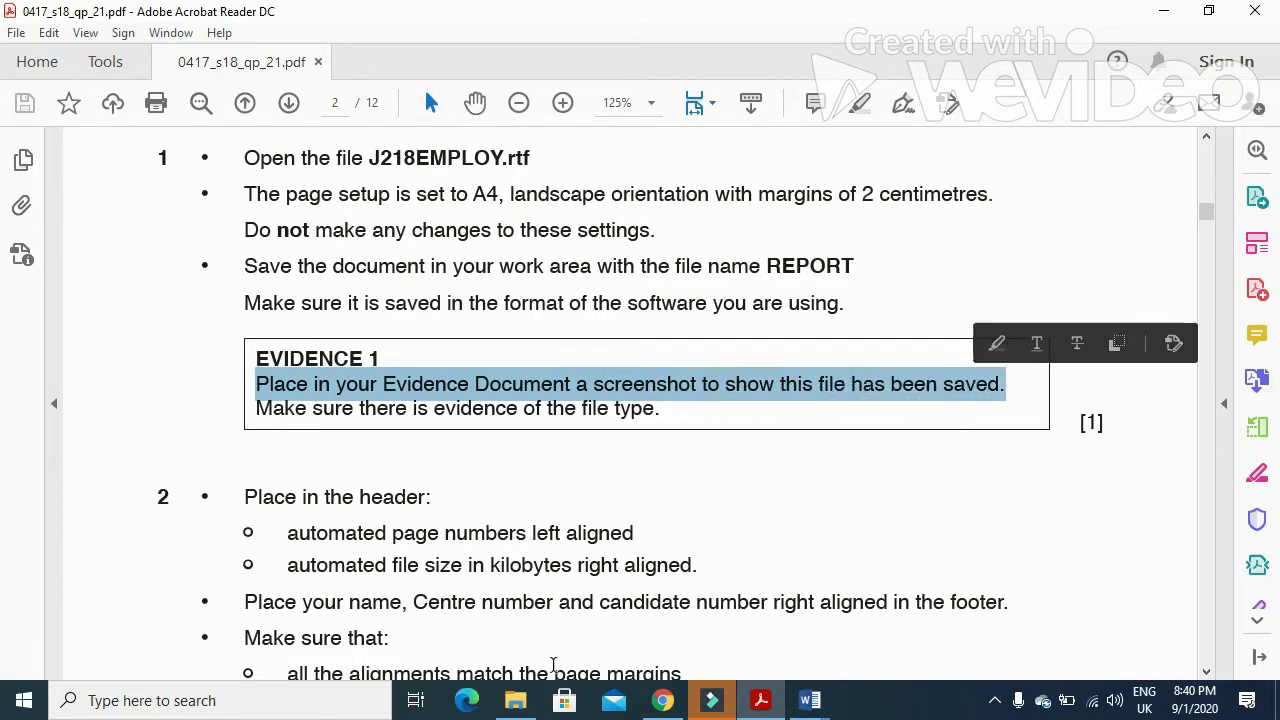
{"action": "left_click", "coordinate": [515, 700]}
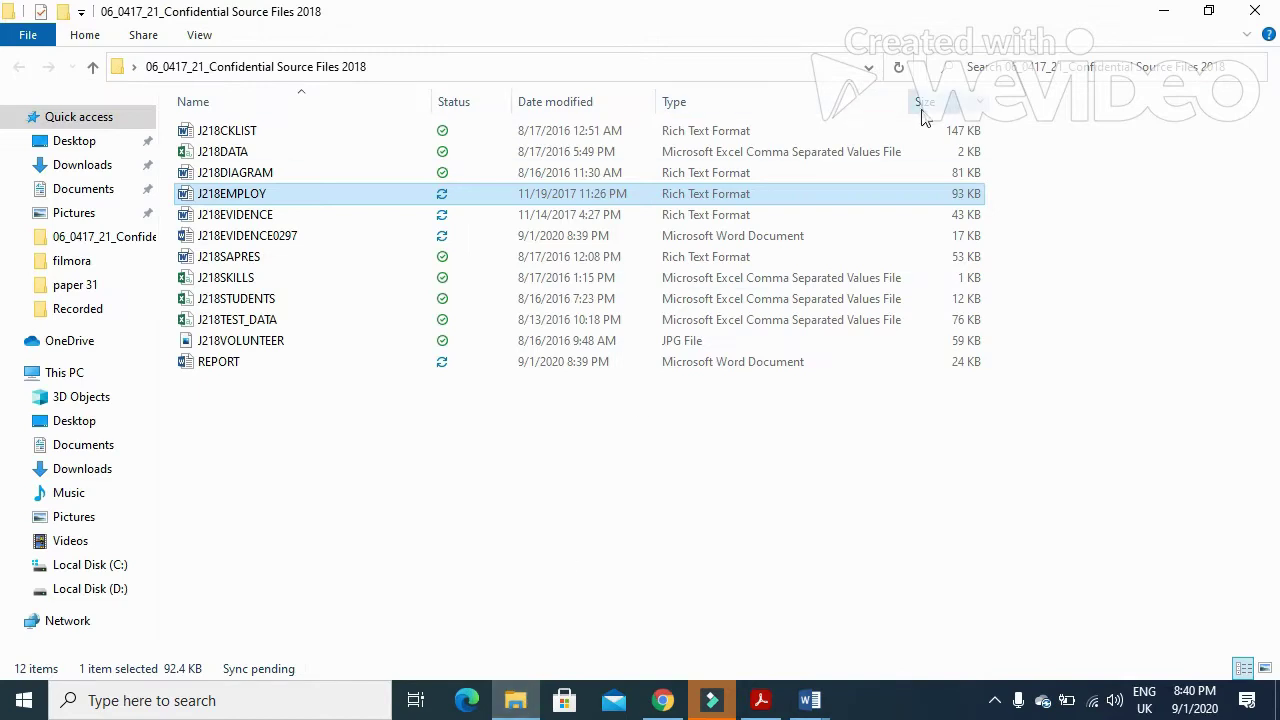
{"action": "left_click", "coordinate": [250, 363]}
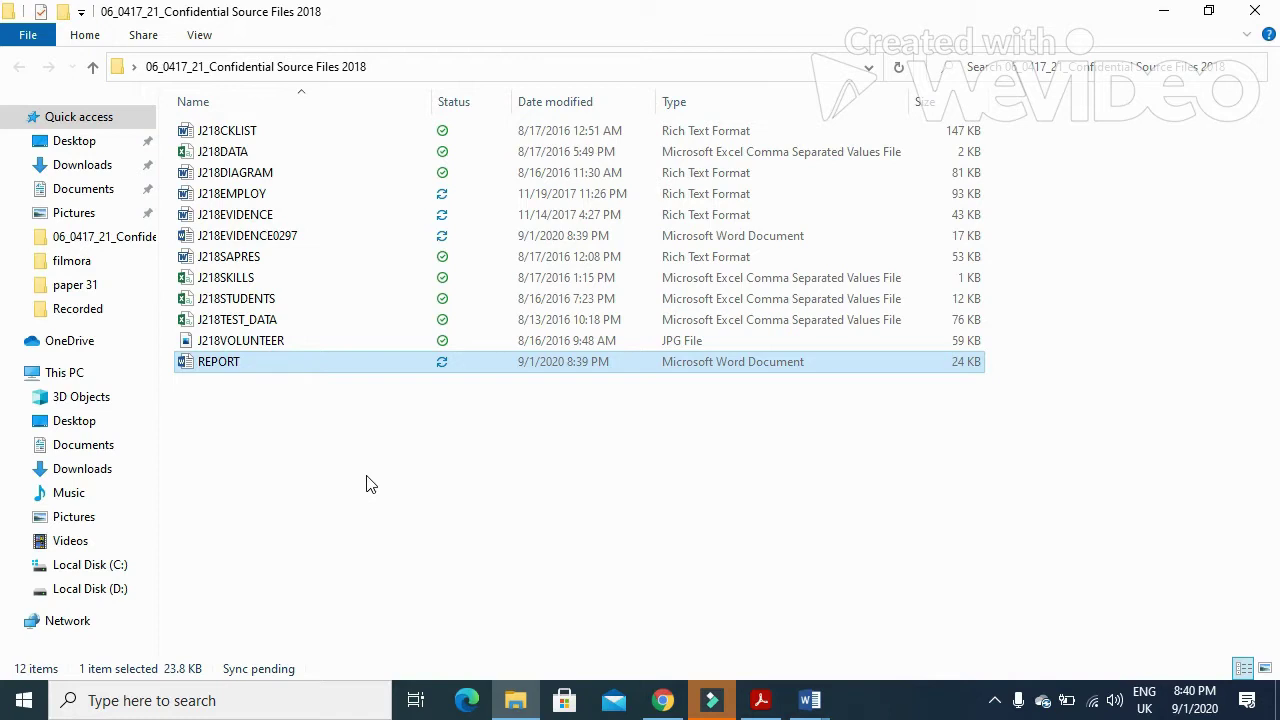
{"action": "left_click", "coordinate": [810, 700]}
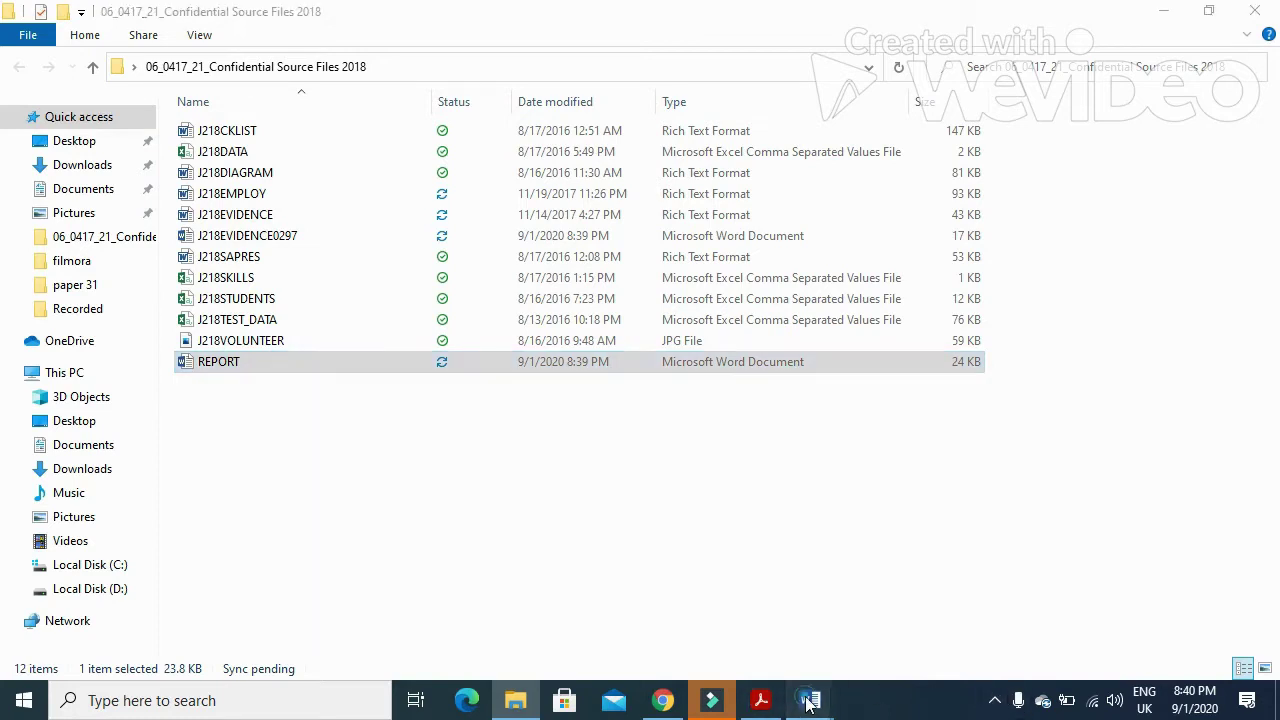
{"action": "left_click", "coordinate": [788, 632]}
{"action": "left_click", "coordinate": [425, 311]}
{"action": "left_click", "coordinate": [25, 88]}
- Crop the screenshot's bottom, right, top strip and navigation pane, then enlarge it across the page
{"action": "left_click", "coordinate": [703, 430]}
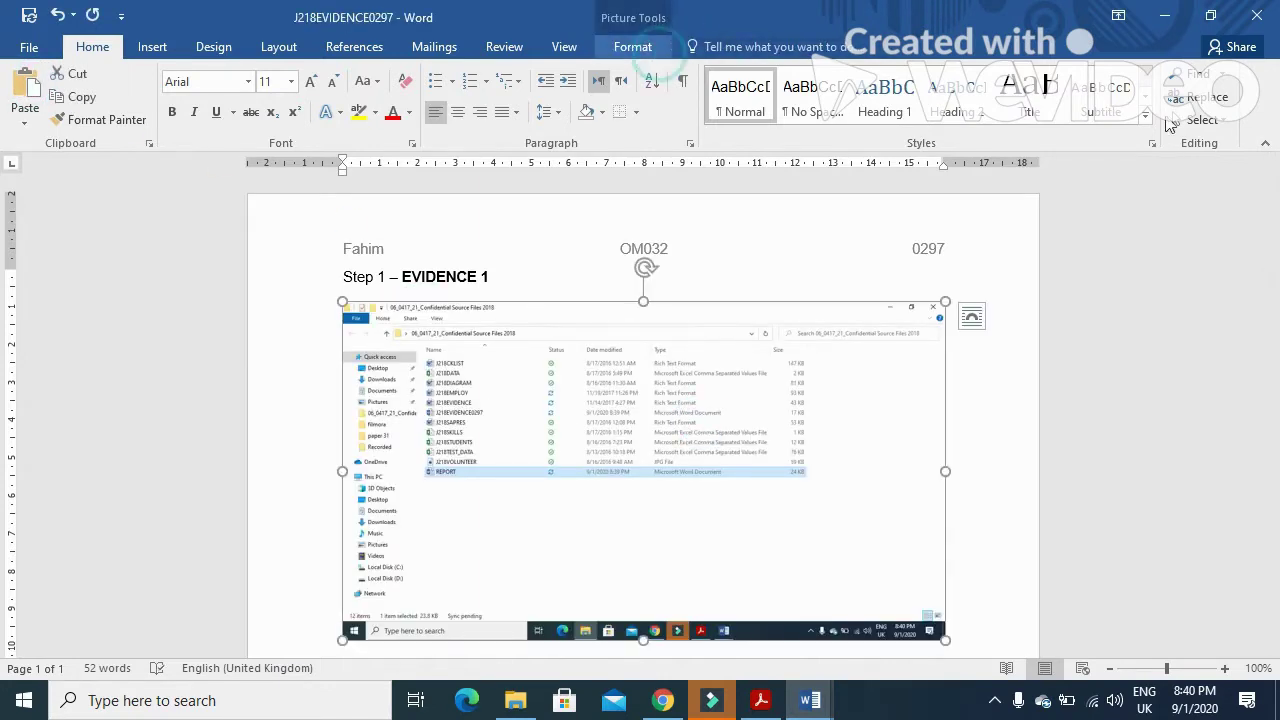
{"action": "left_click", "coordinate": [655, 52]}
{"action": "left_click", "coordinate": [1045, 95]}
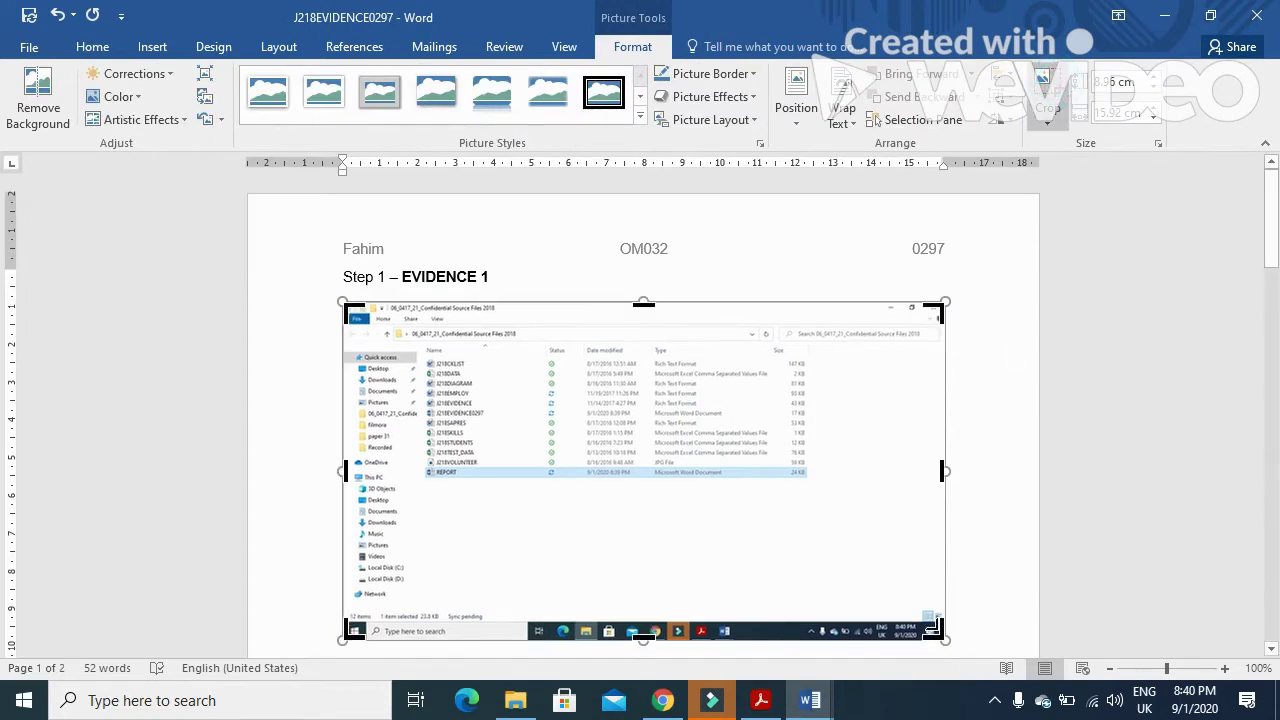
{"action": "left_click_drag", "start_coordinate": [940, 628], "coordinate": [808, 480]}
{"action": "left_click_drag", "start_coordinate": [352, 310], "coordinate": [356, 333]}
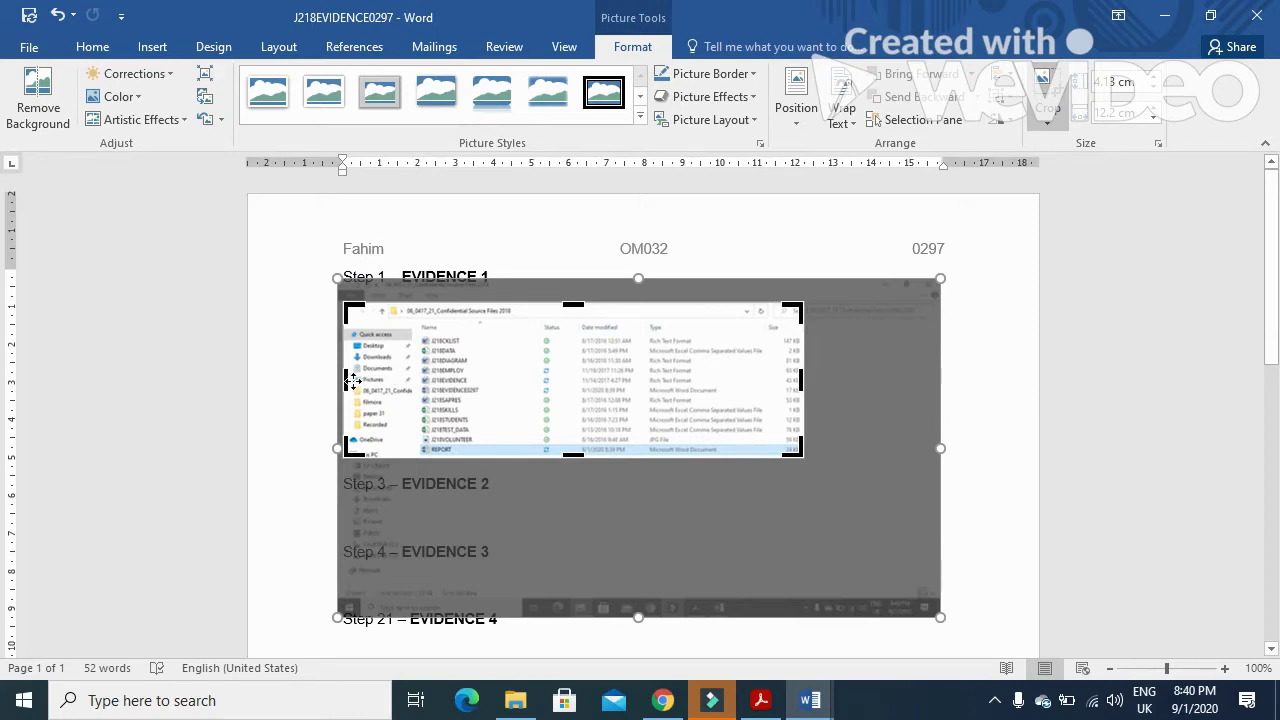
{"action": "left_click_drag", "start_coordinate": [343, 380], "coordinate": [385, 380]}
{"action": "left_click", "coordinate": [958, 375]}
{"action": "left_click", "coordinate": [714, 428]}
{"action": "left_click_drag", "start_coordinate": [760, 456], "coordinate": [883, 526]}
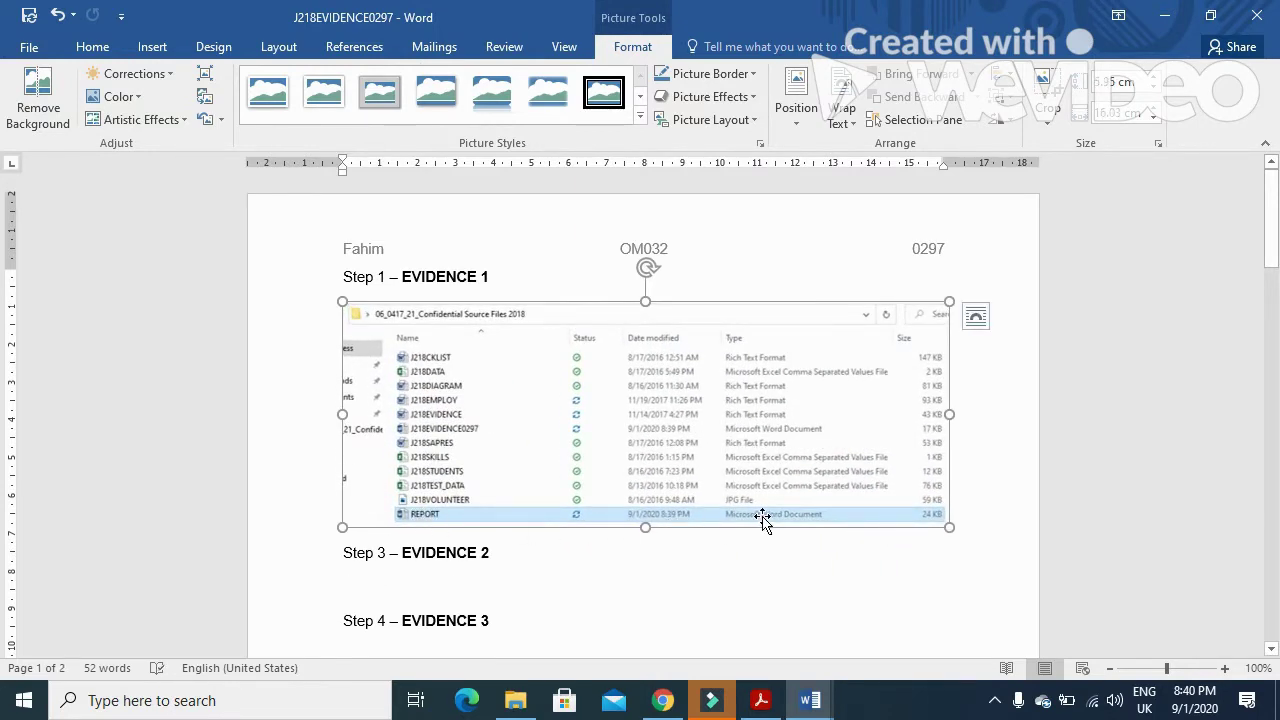
{"action": "left_click", "coordinate": [762, 698]}
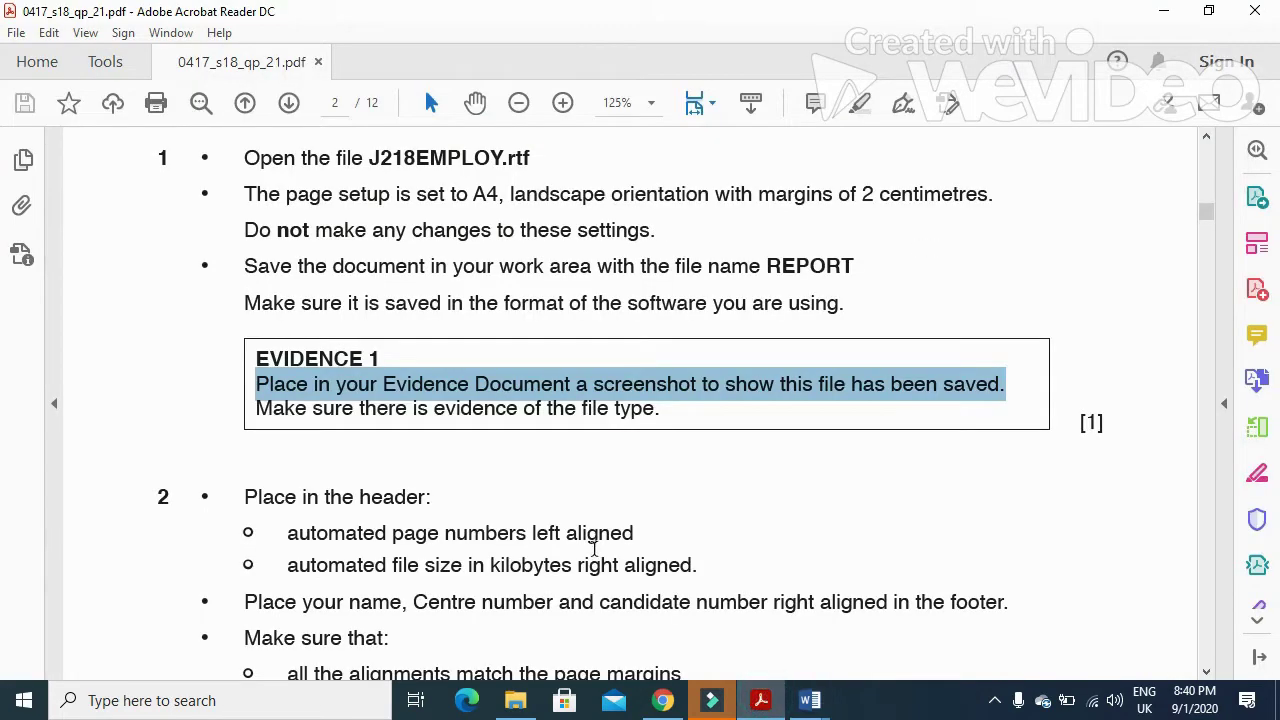
- Highlight question 2's header requirements in the PDF, then switch to the REPORT document
{"action": "scroll", "coordinate": [600, 555], "scroll_direction": "down", "scroll_amount": 6}
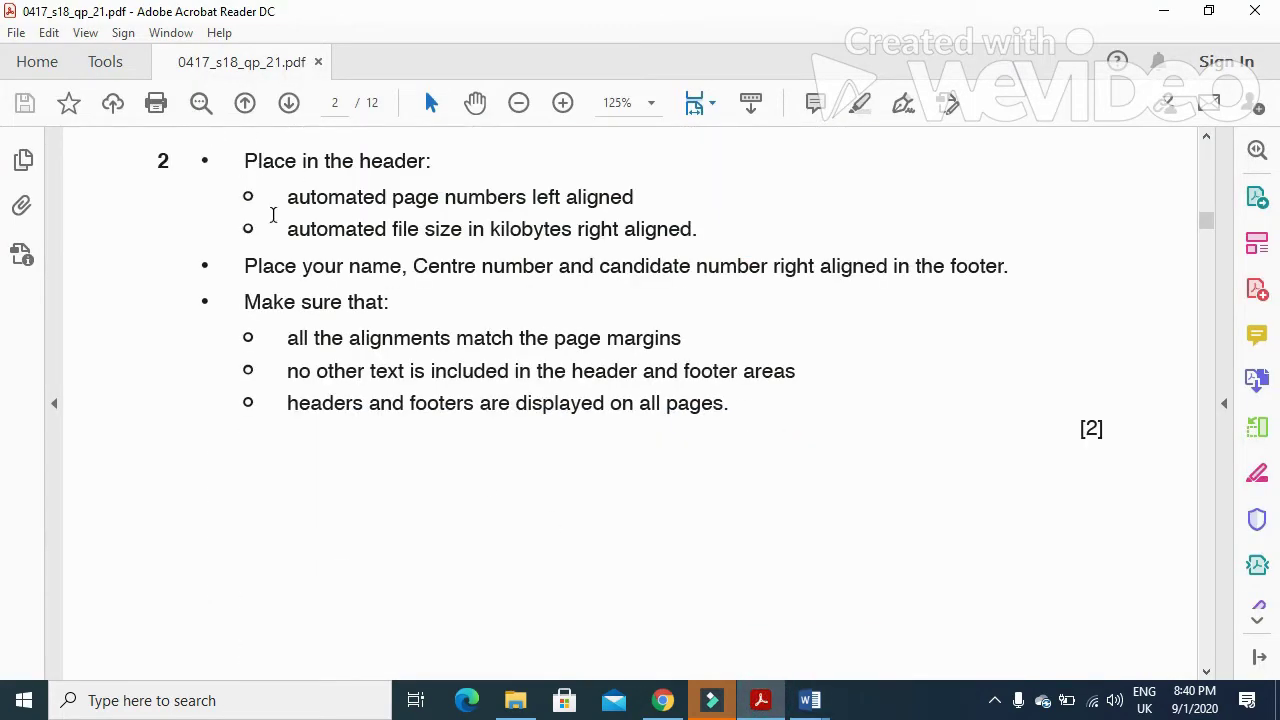
{"action": "left_click_drag", "start_coordinate": [288, 203], "coordinate": [640, 228]}
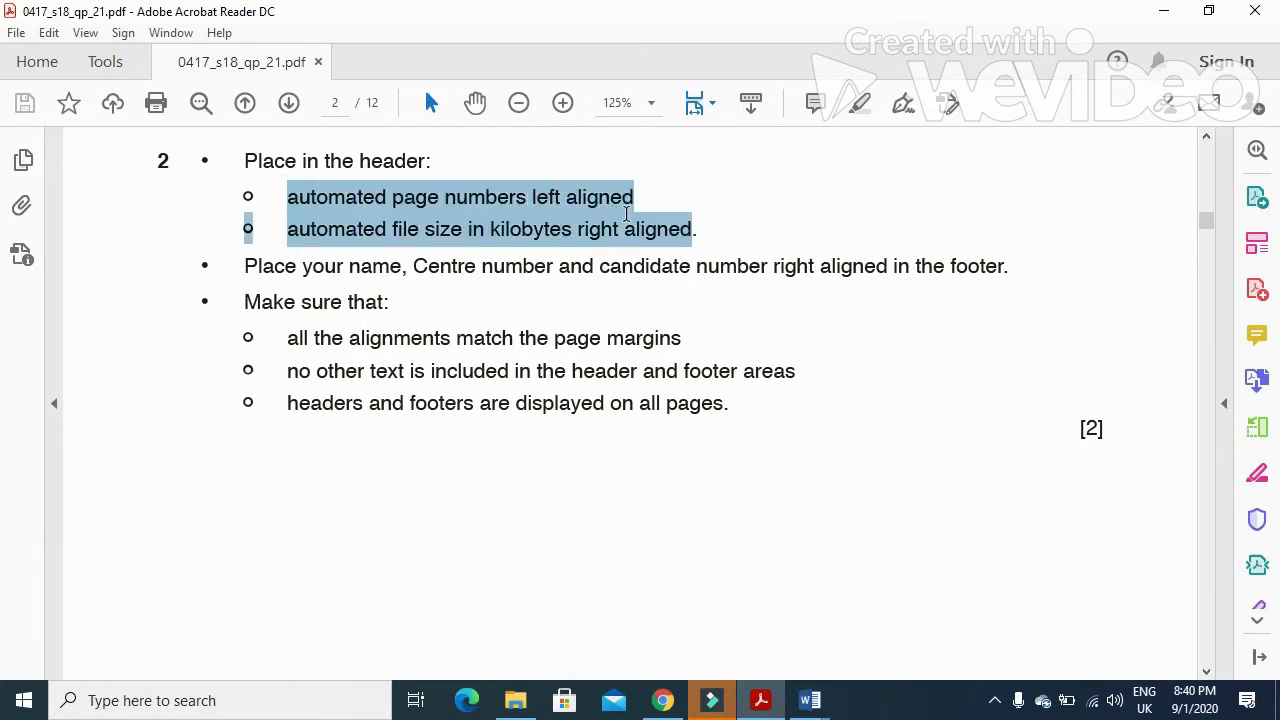
{"action": "mouse_move", "coordinate": [832, 683]}
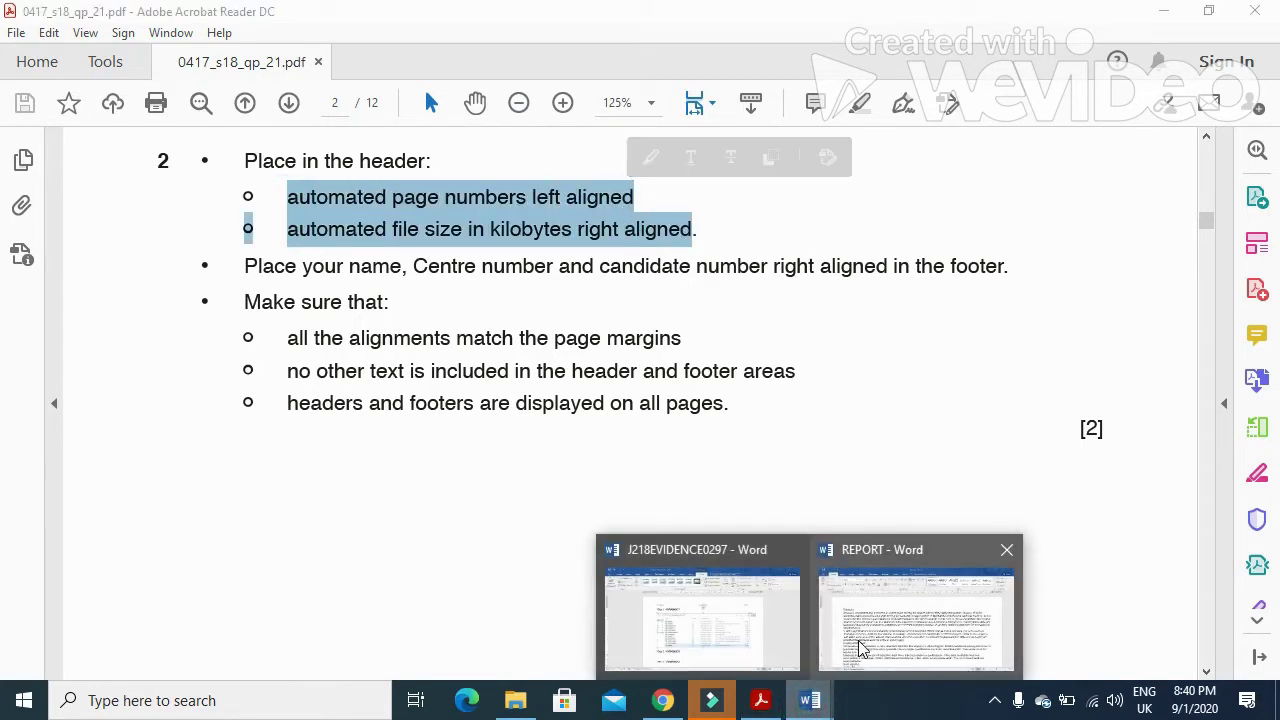
{"action": "left_click", "coordinate": [858, 650]}
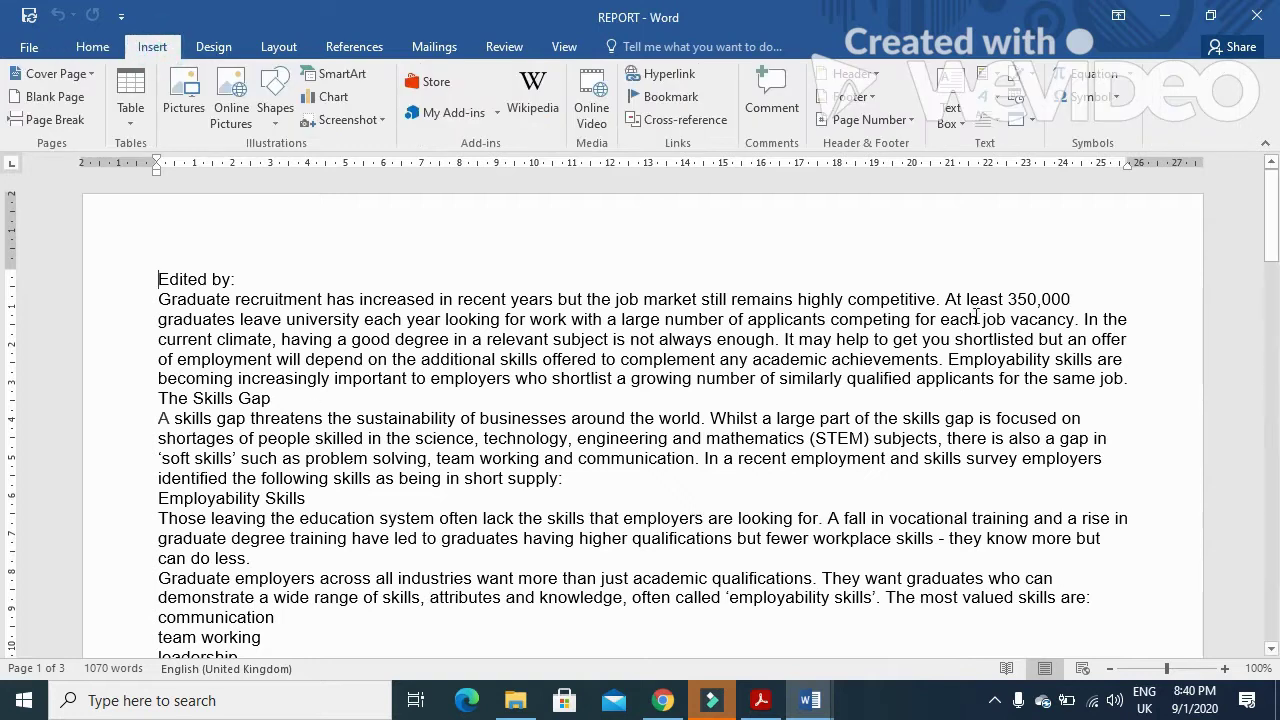
- Insert a Blank (Three Columns) header with a Plain Number page number in the left slot
{"action": "left_click", "coordinate": [852, 73]}
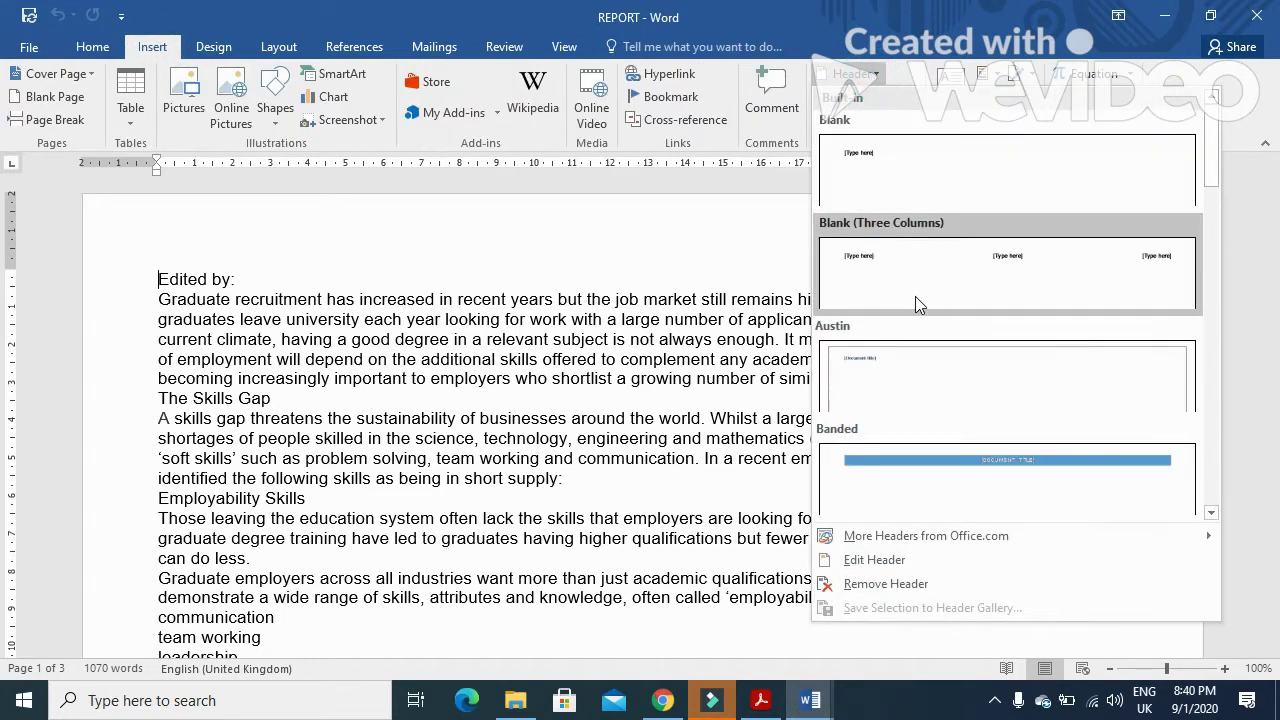
{"action": "left_click", "coordinate": [912, 298]}
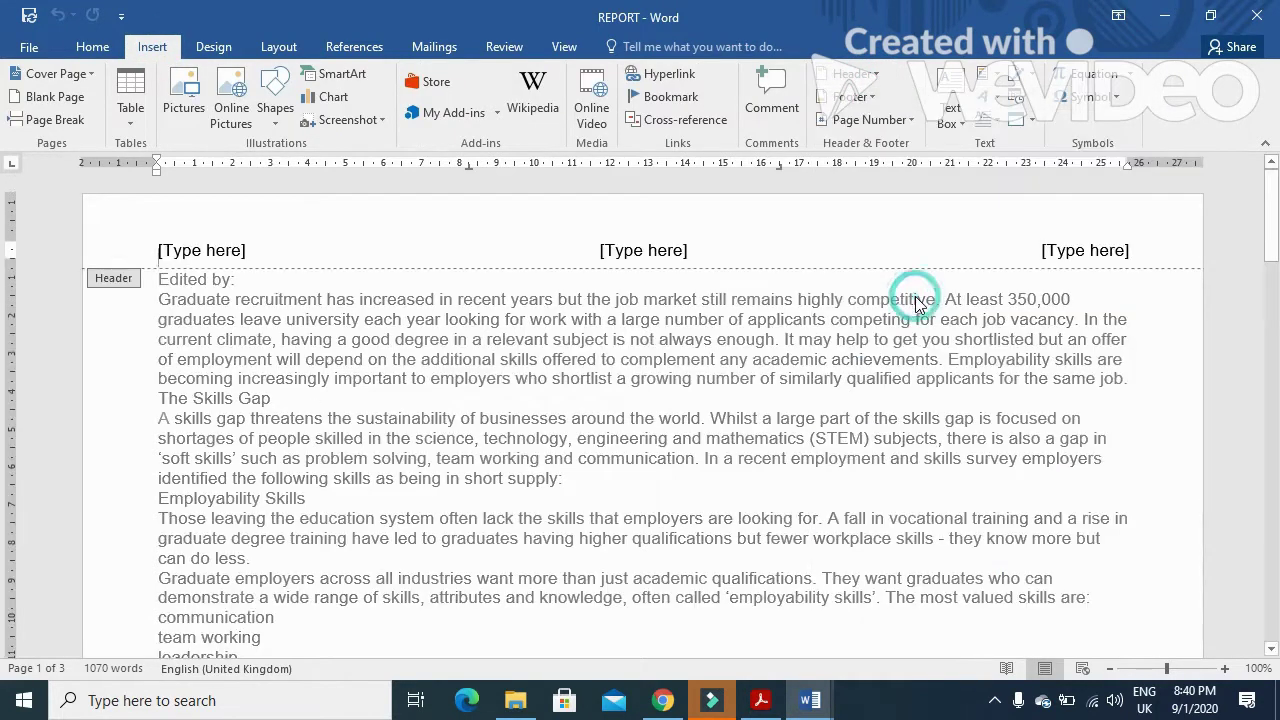
{"action": "left_click", "coordinate": [229, 256]}
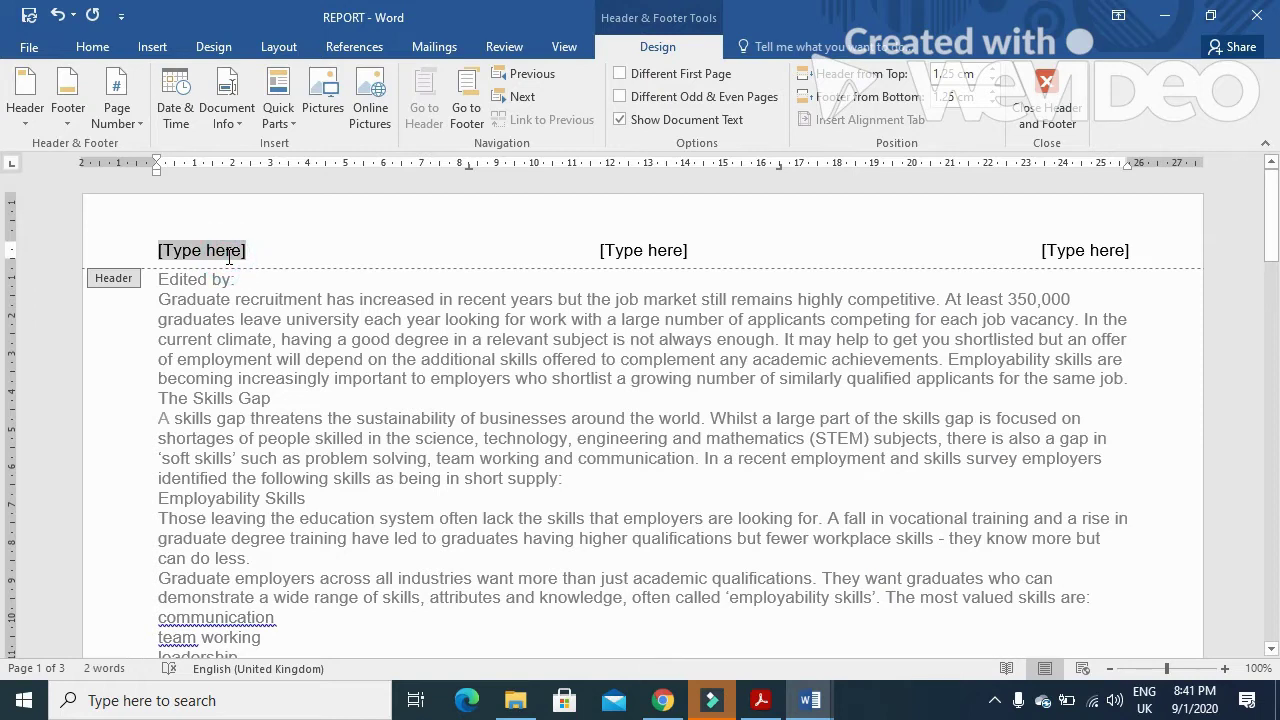
{"action": "left_click", "coordinate": [132, 125]}
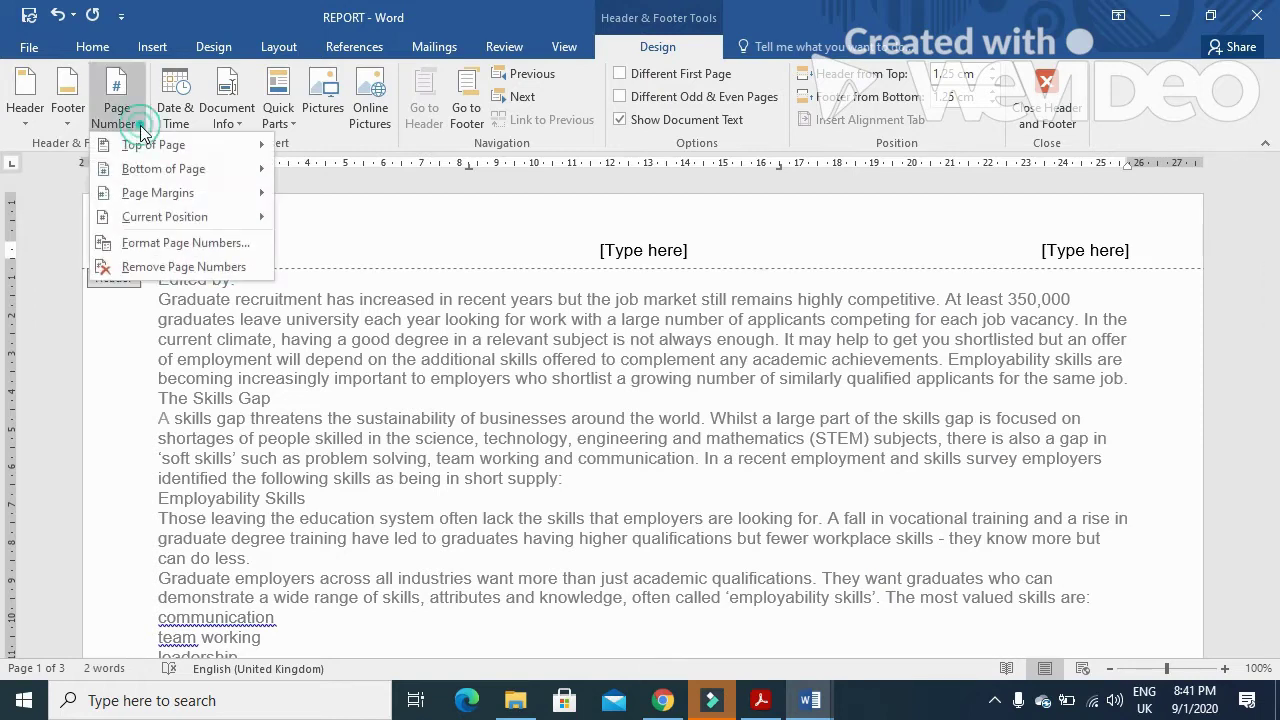
{"action": "mouse_move", "coordinate": [178, 226]}
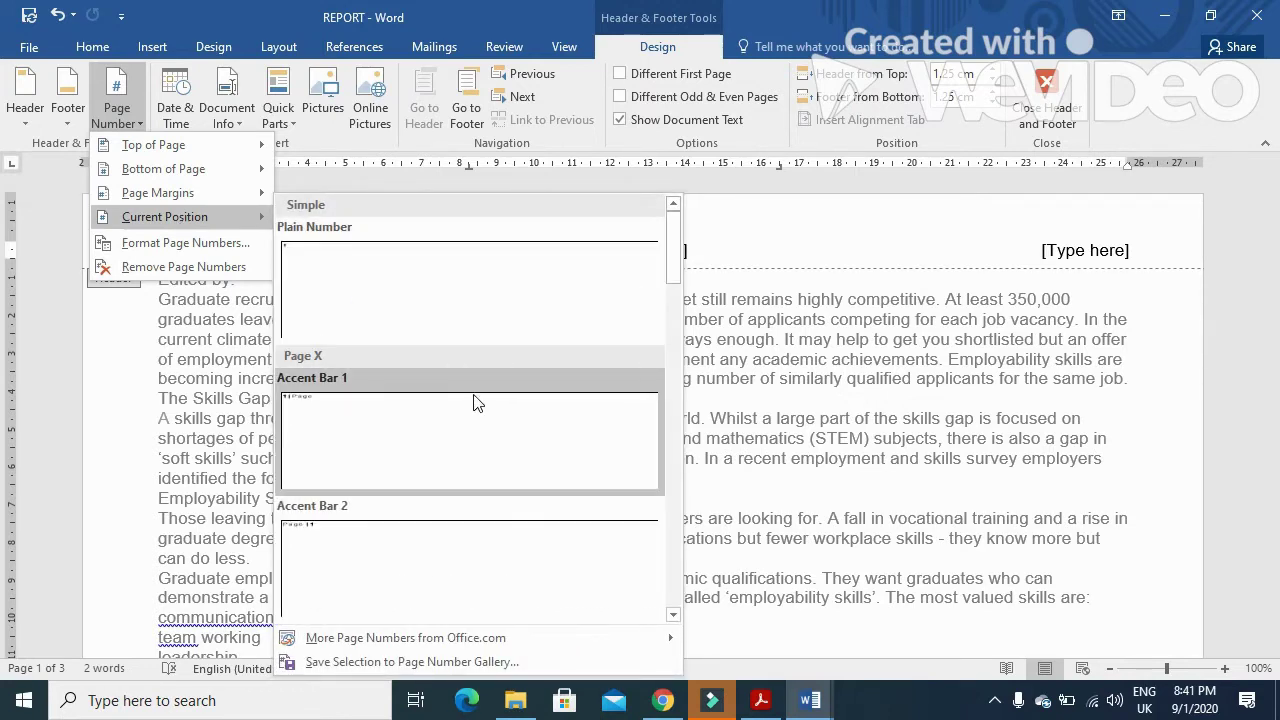
{"action": "left_click", "coordinate": [434, 289]}
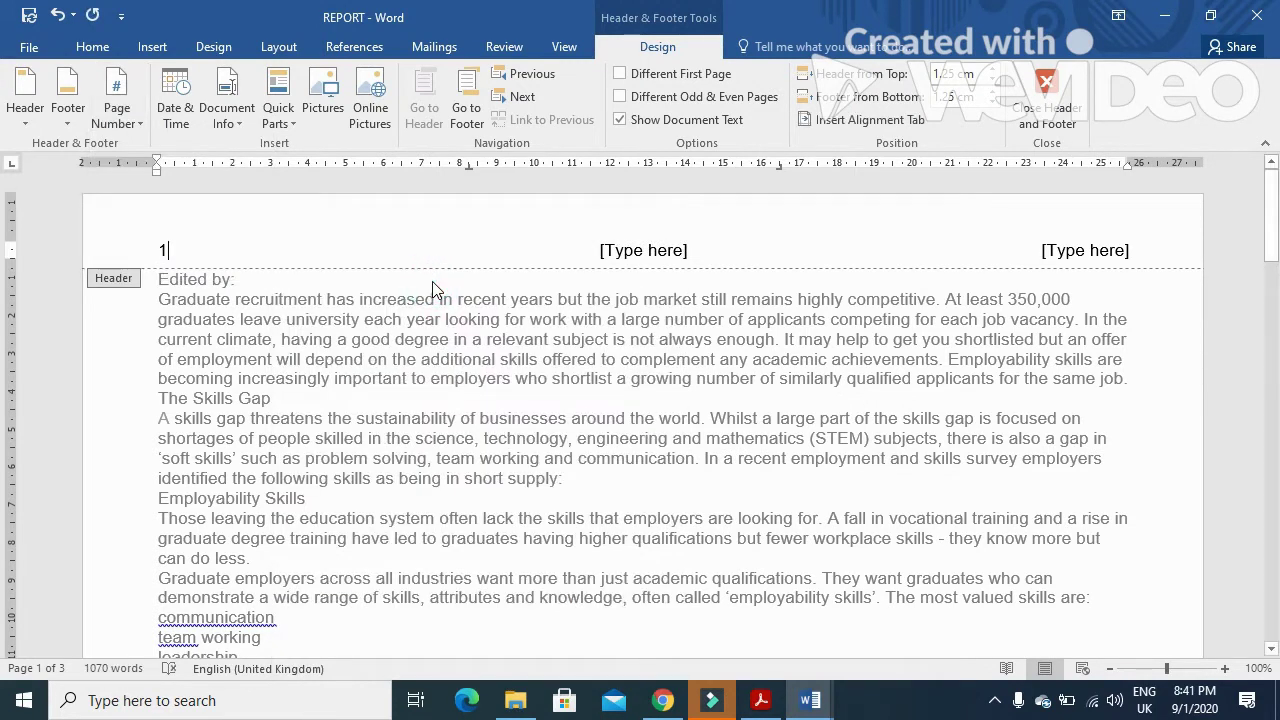
- Highlight the file size requirement in the exam paper PDF
{"action": "left_click", "coordinate": [760, 700]}
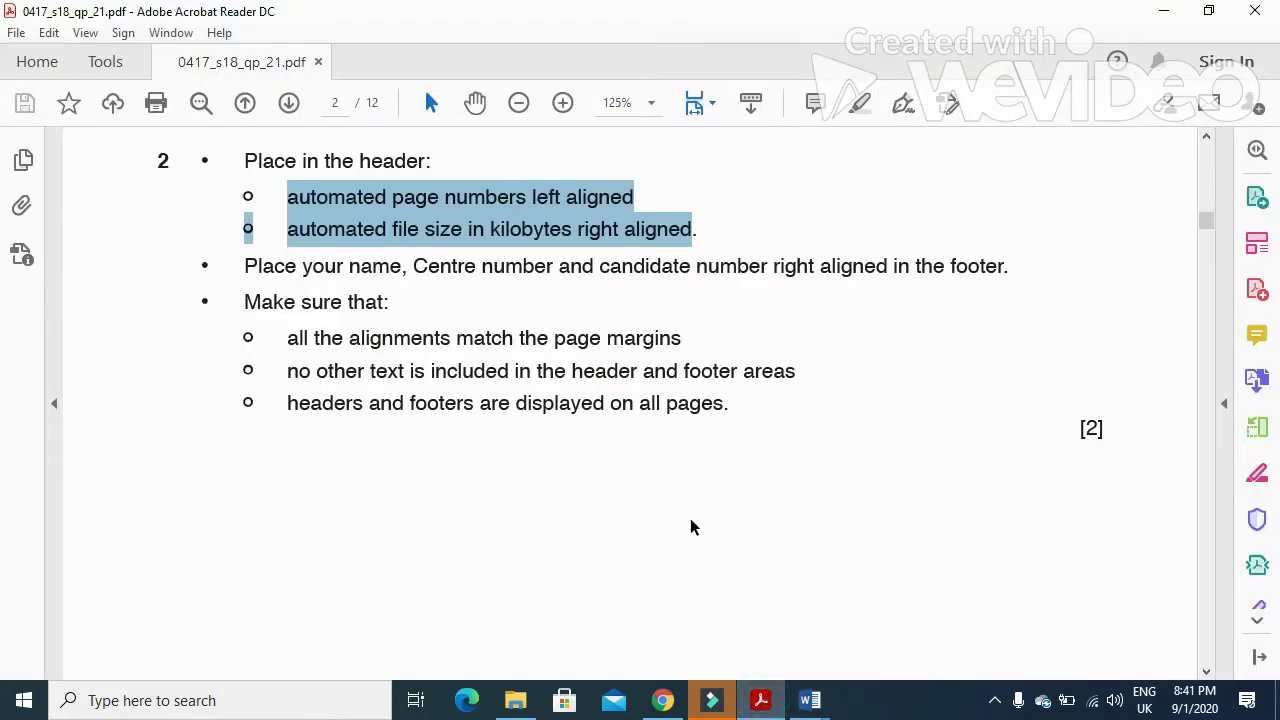
{"action": "left_click", "coordinate": [288, 229]}
{"action": "left_click_drag", "start_coordinate": [288, 229], "coordinate": [688, 240]}
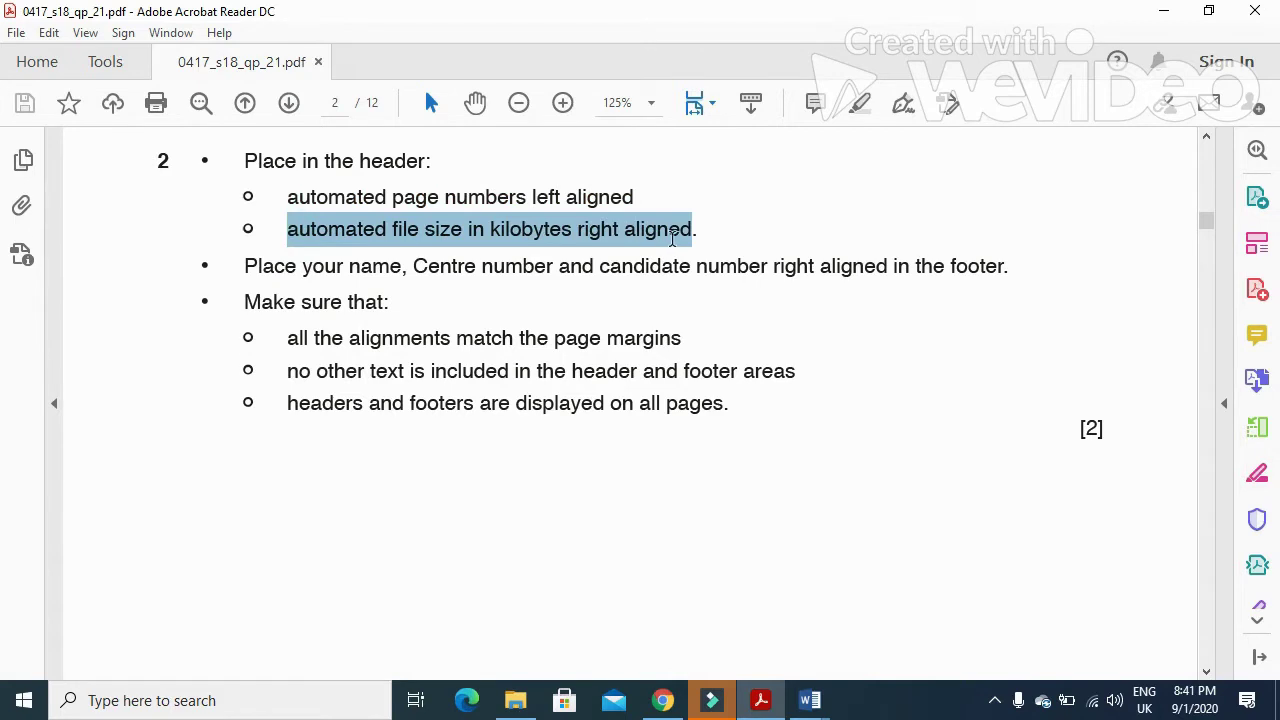
- Insert a FileSize field in kilobytes (24) into the right header placeholder
{"action": "left_click", "coordinate": [810, 700]}
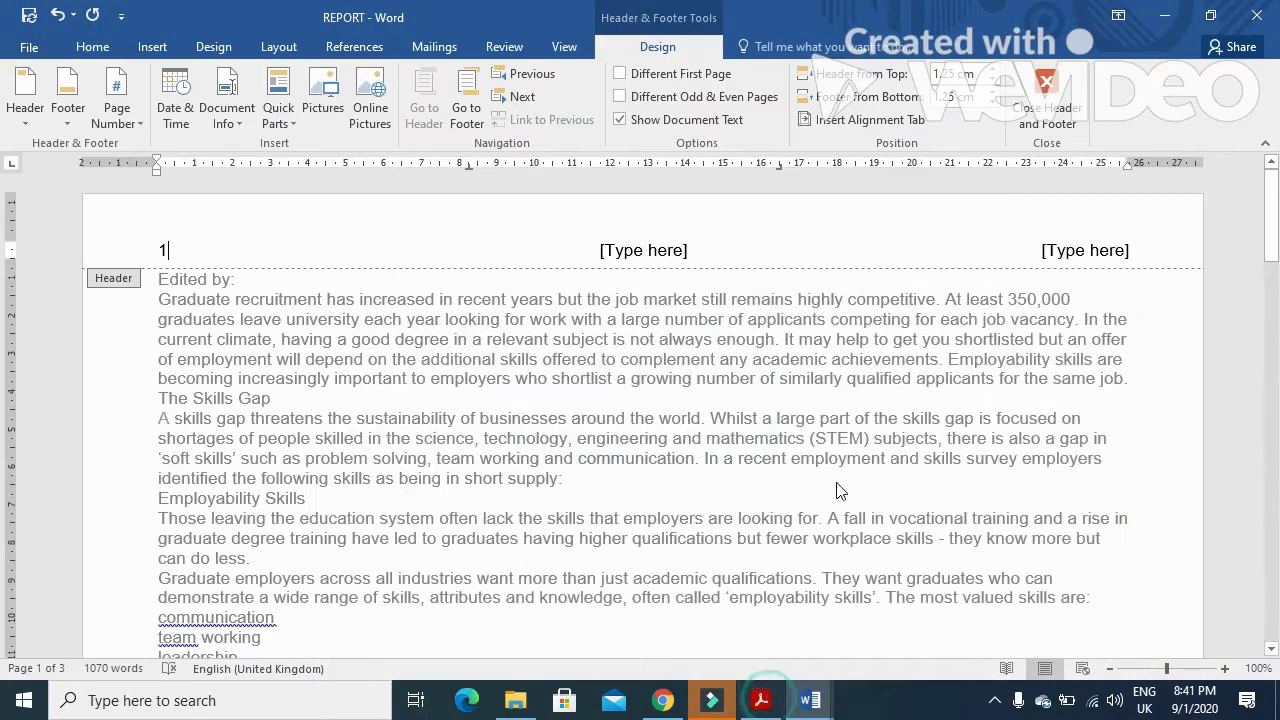
{"action": "left_click", "coordinate": [1104, 250]}
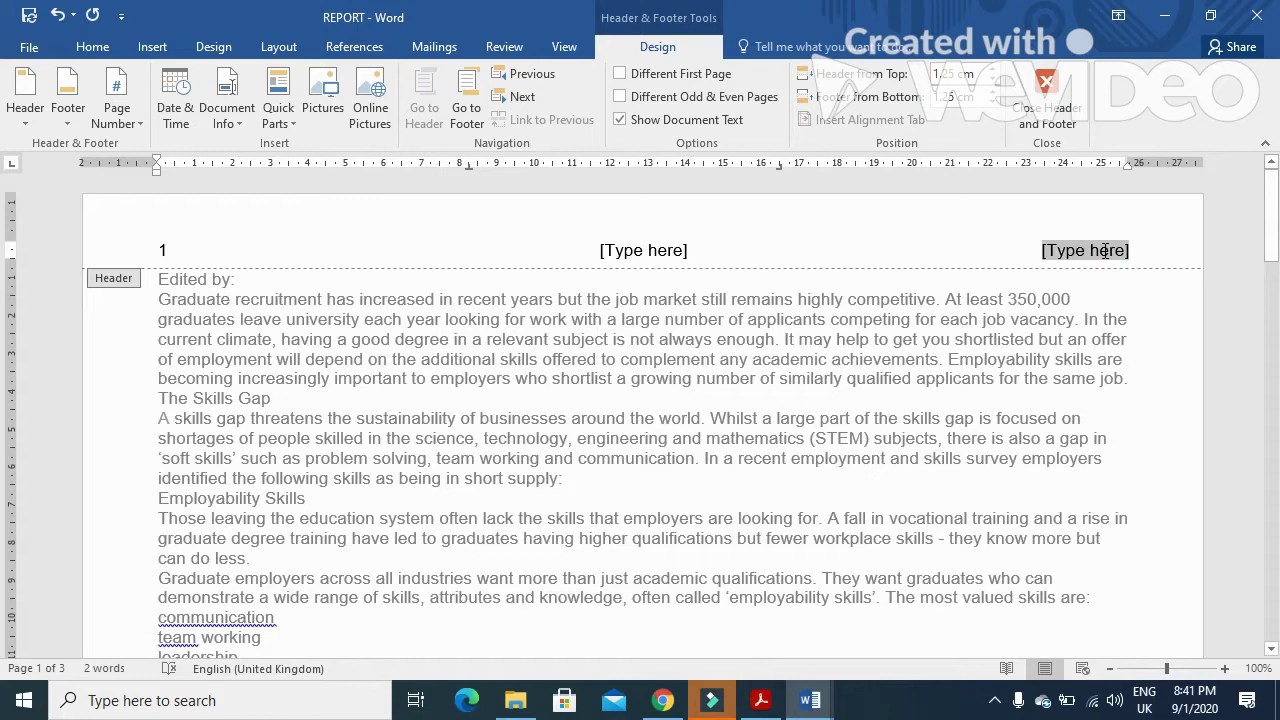
{"action": "left_click", "coordinate": [281, 118]}
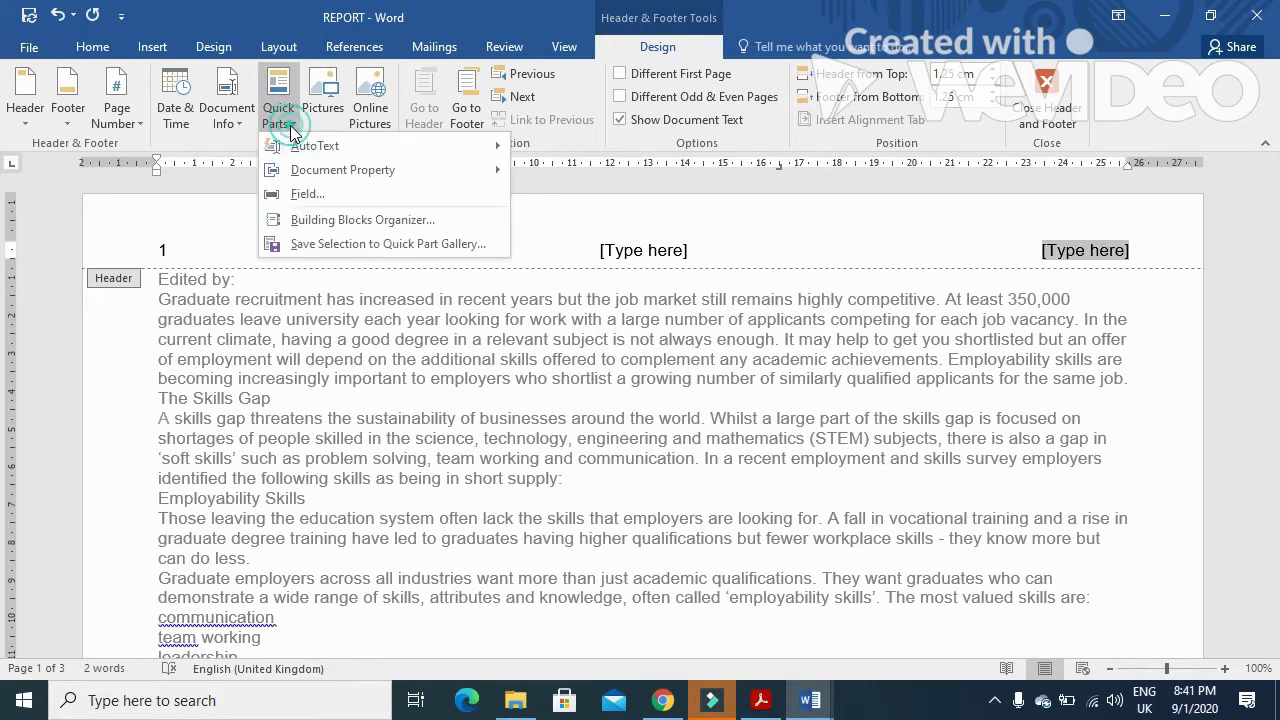
{"action": "left_click", "coordinate": [318, 194]}
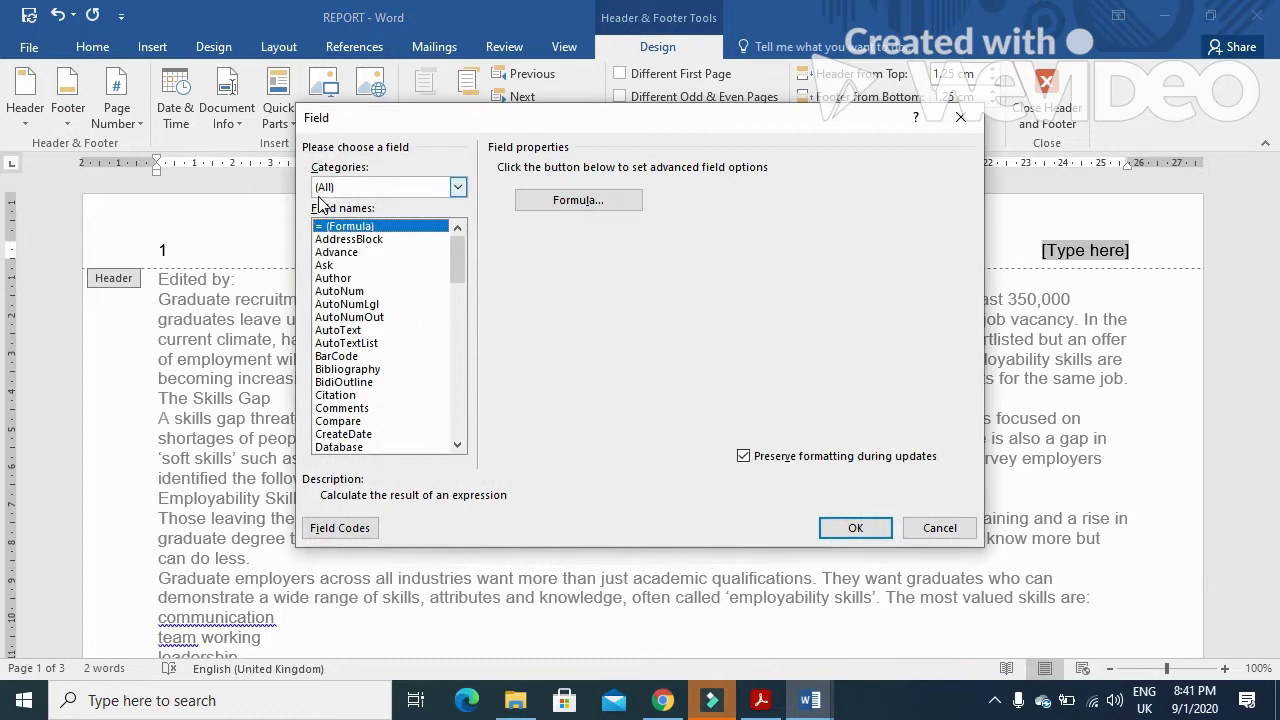
{"action": "left_click", "coordinate": [457, 447]}
{"action": "left_click", "coordinate": [457, 447]}
{"action": "left_click", "coordinate": [457, 447]}
{"action": "left_click", "coordinate": [457, 447]}
{"action": "left_click", "coordinate": [457, 447]}
{"action": "left_click", "coordinate": [457, 447]}
{"action": "left_click", "coordinate": [457, 447]}
{"action": "left_click", "coordinate": [457, 447]}
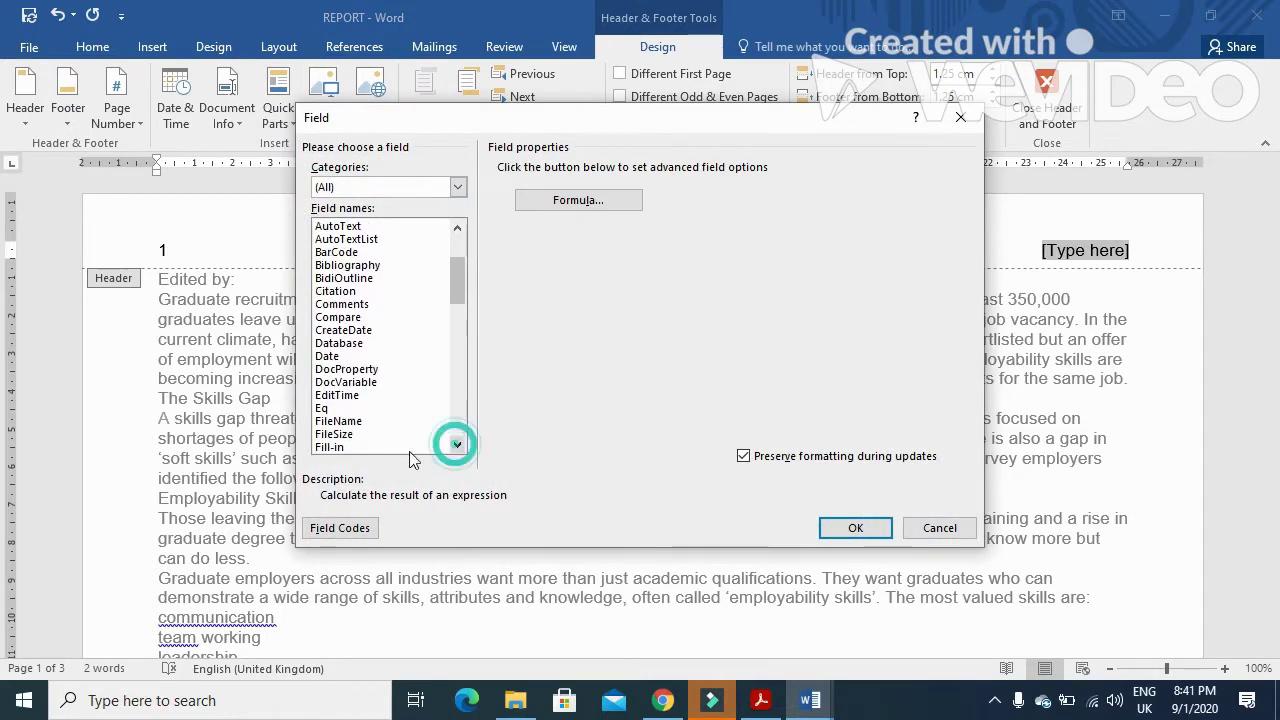
{"action": "left_click", "coordinate": [347, 436]}
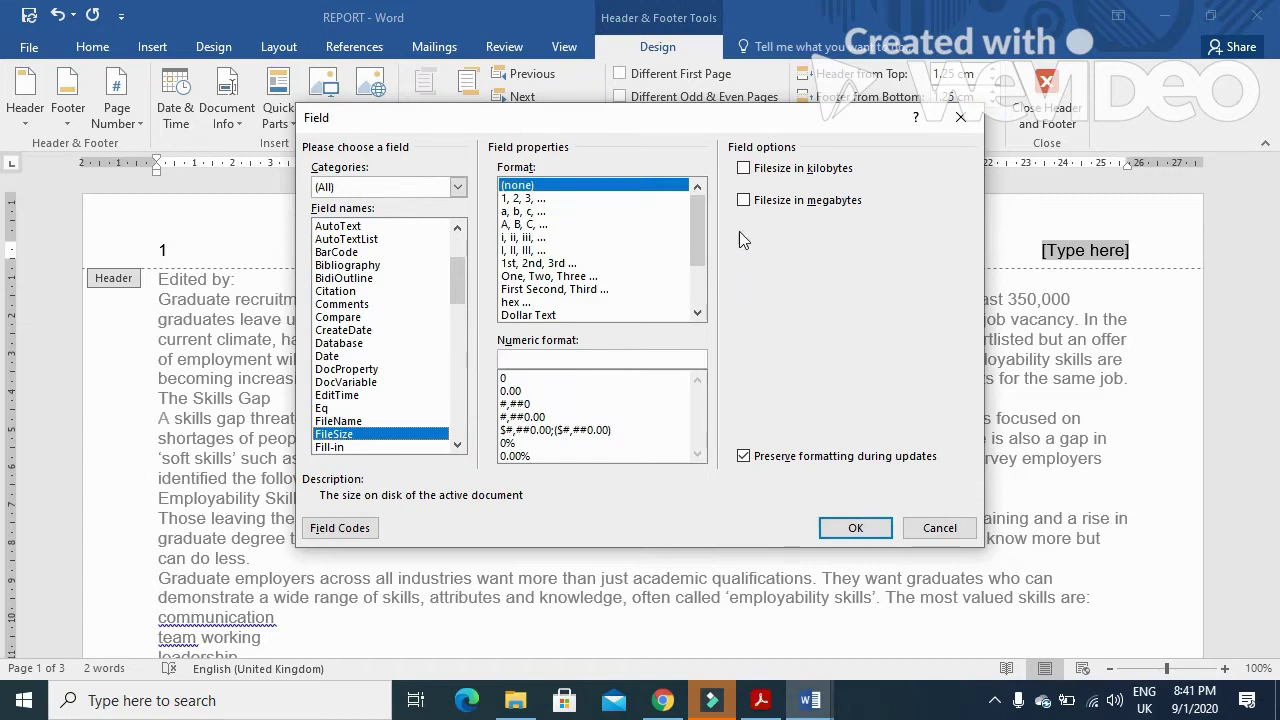
{"action": "left_click", "coordinate": [746, 170]}
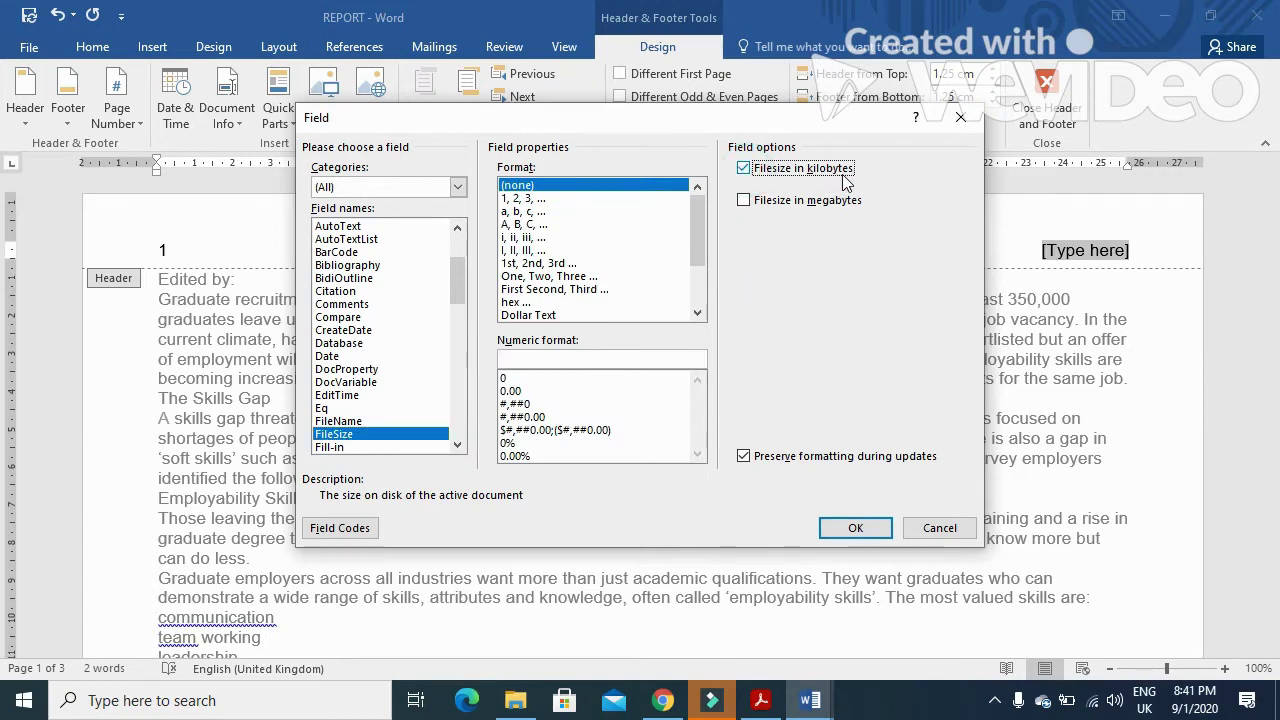
{"action": "left_click", "coordinate": [856, 528]}
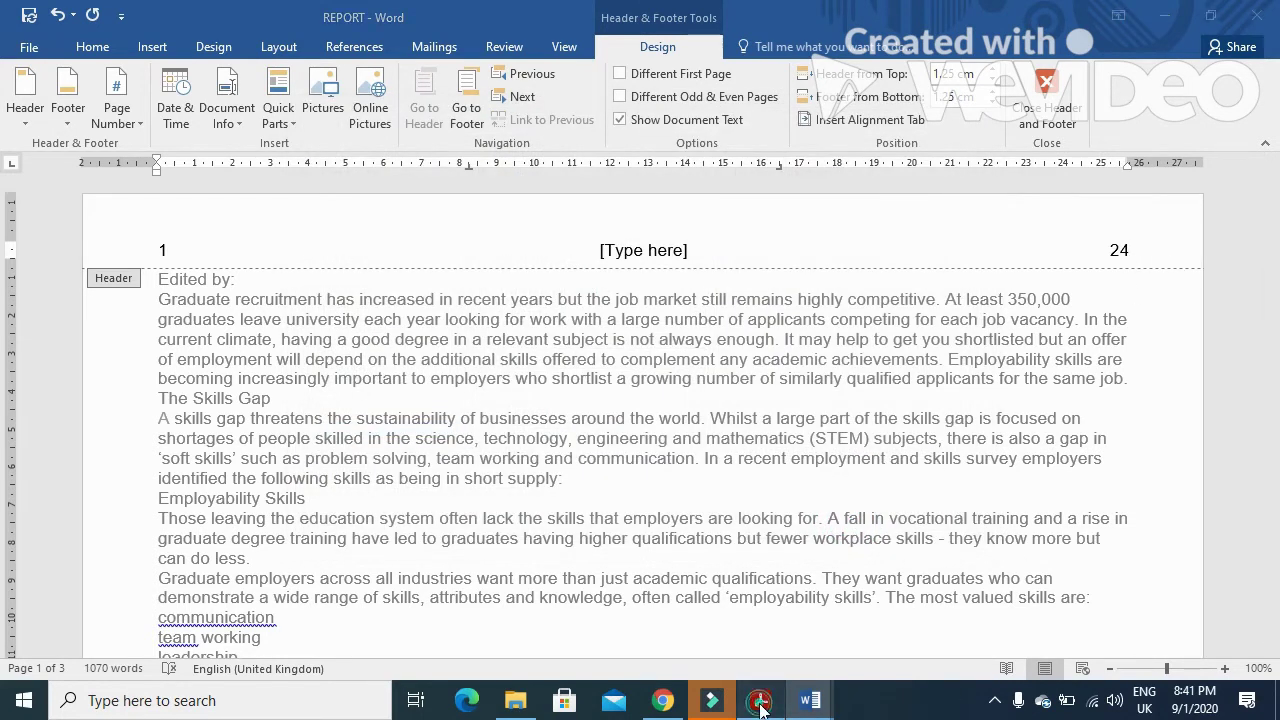
- Review the footer instruction line in the question paper PDF, then return to REPORT
{"action": "left_click", "coordinate": [760, 700]}
{"action": "left_click_drag", "start_coordinate": [245, 268], "coordinate": [1005, 276]}
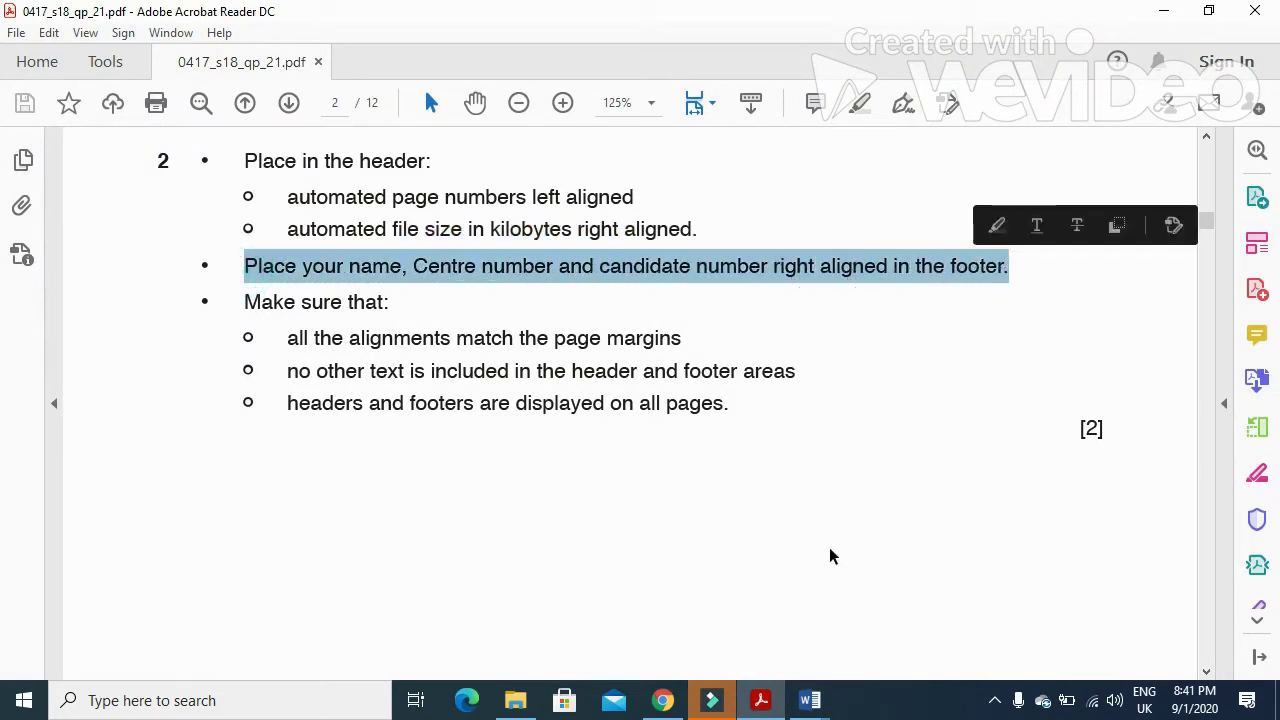
{"action": "left_click", "coordinate": [810, 700]}
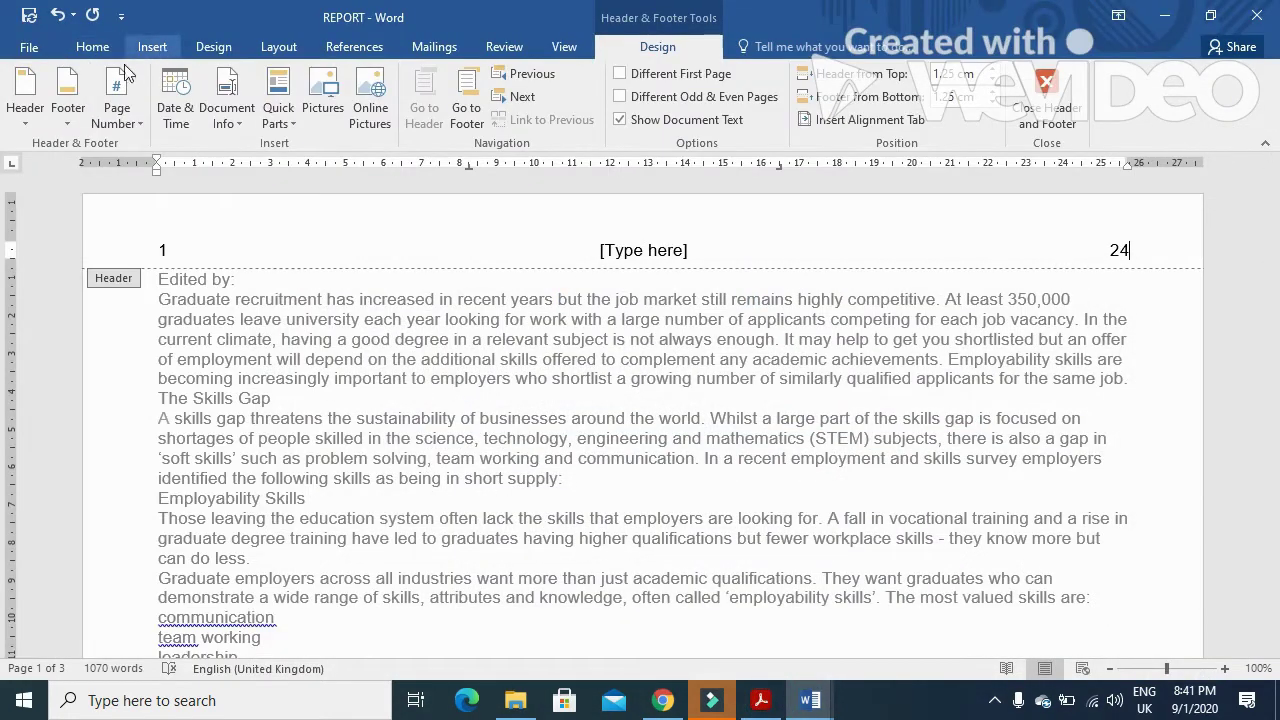
- Insert a Blank (Three Columns) footer with the candidate's name, centre and candidate numbers on the right
{"action": "left_click", "coordinate": [68, 112]}
{"action": "left_click", "coordinate": [146, 332]}
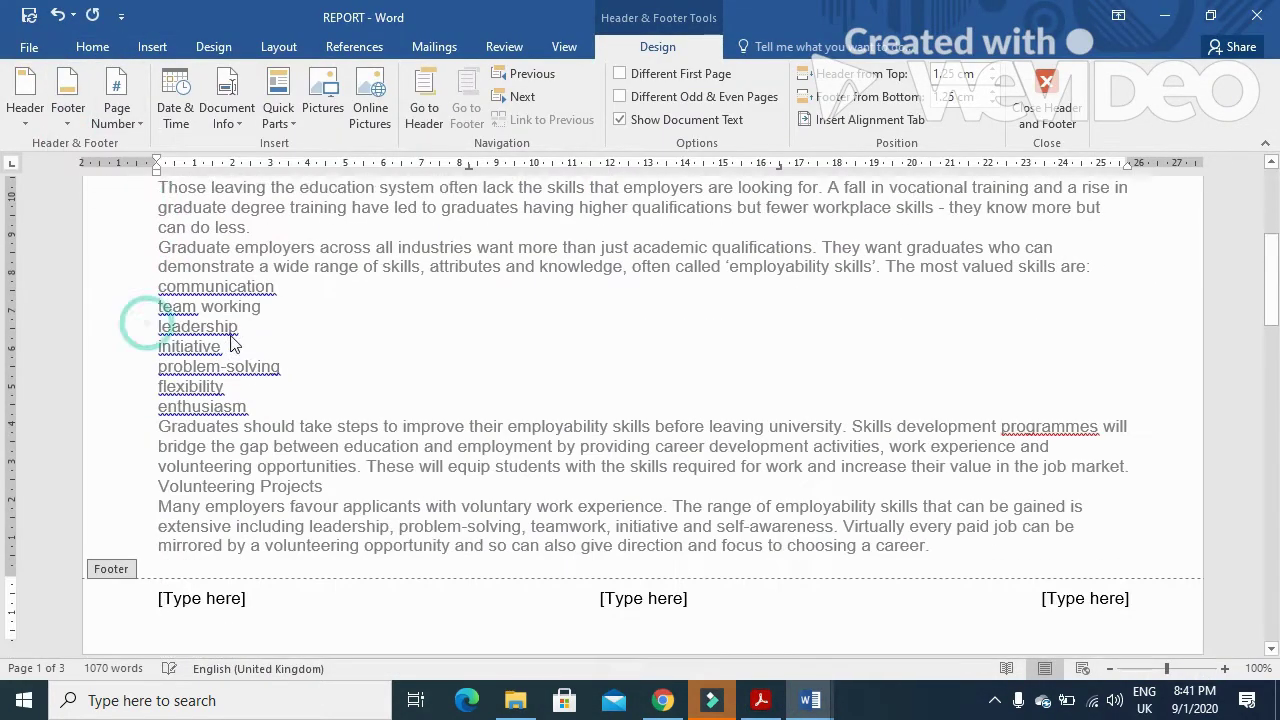
{"action": "left_click", "coordinate": [1085, 588]}
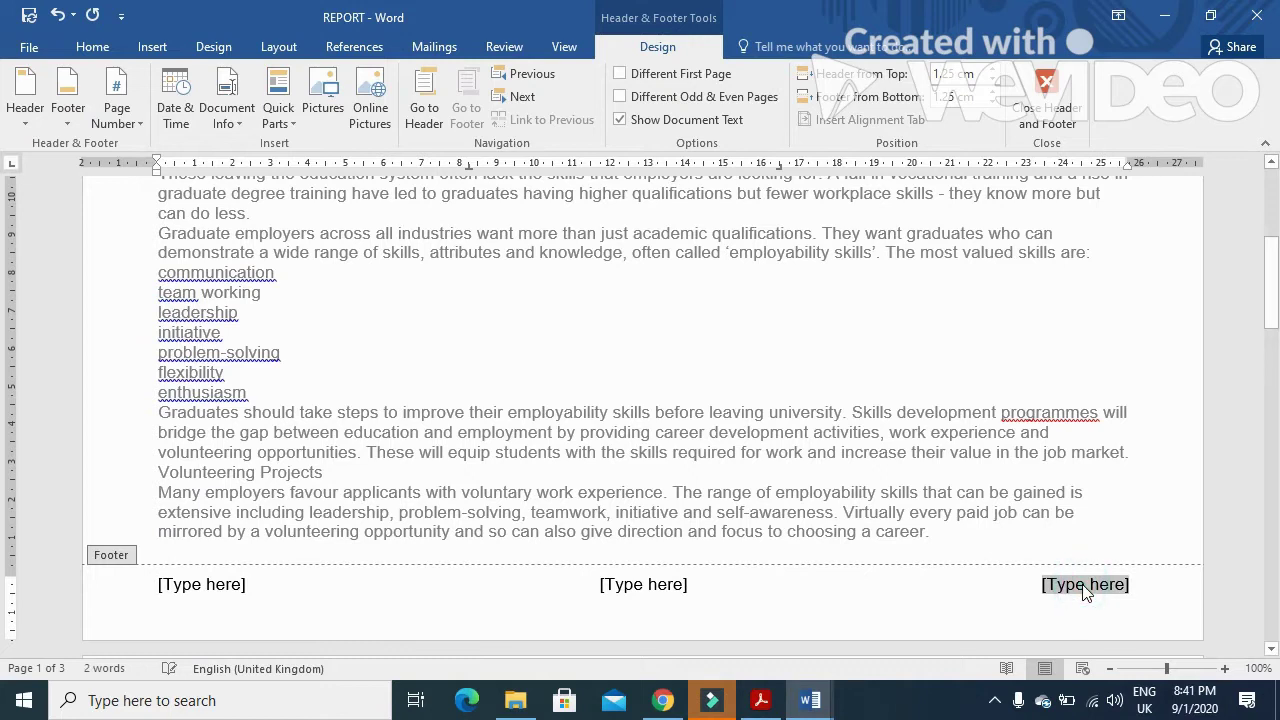
{"action": "type", "text": "Fahim "}
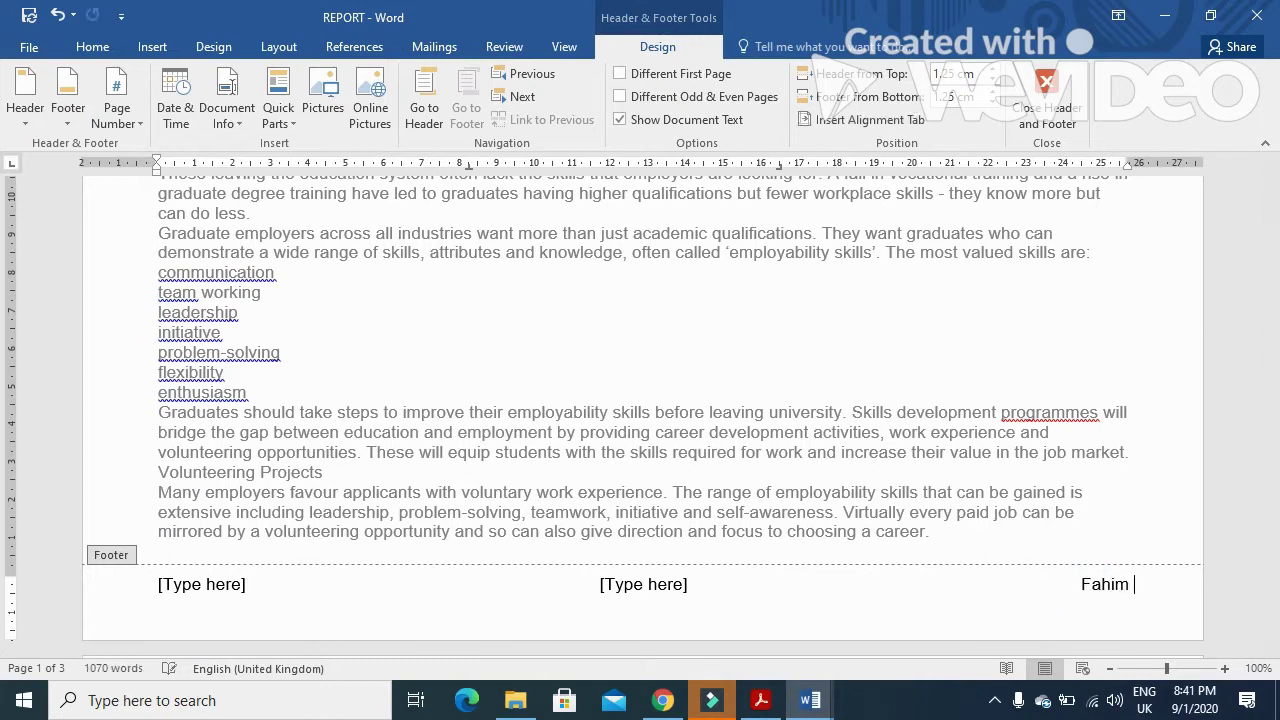
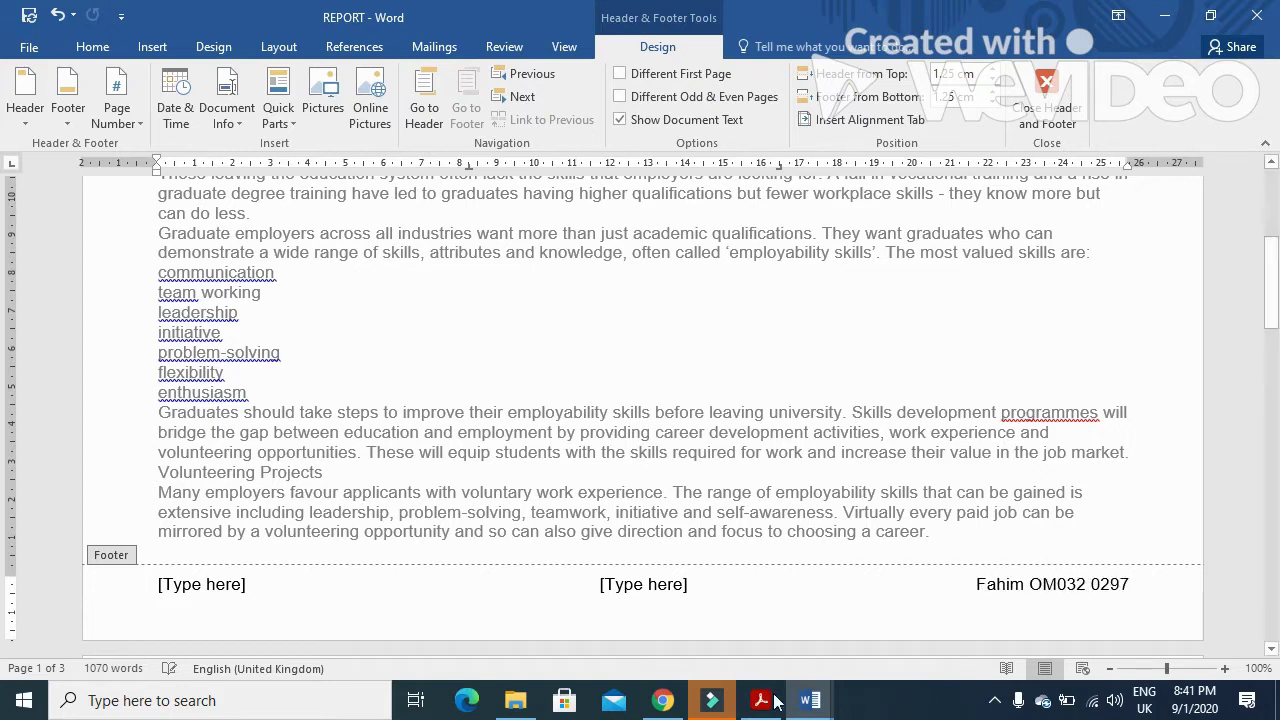
- Delete the empty centre and left footer placeholders and the centre header placeholder, then close header and footer
{"action": "left_click", "coordinate": [643, 584]}
{"action": "key", "text": "Delete"}
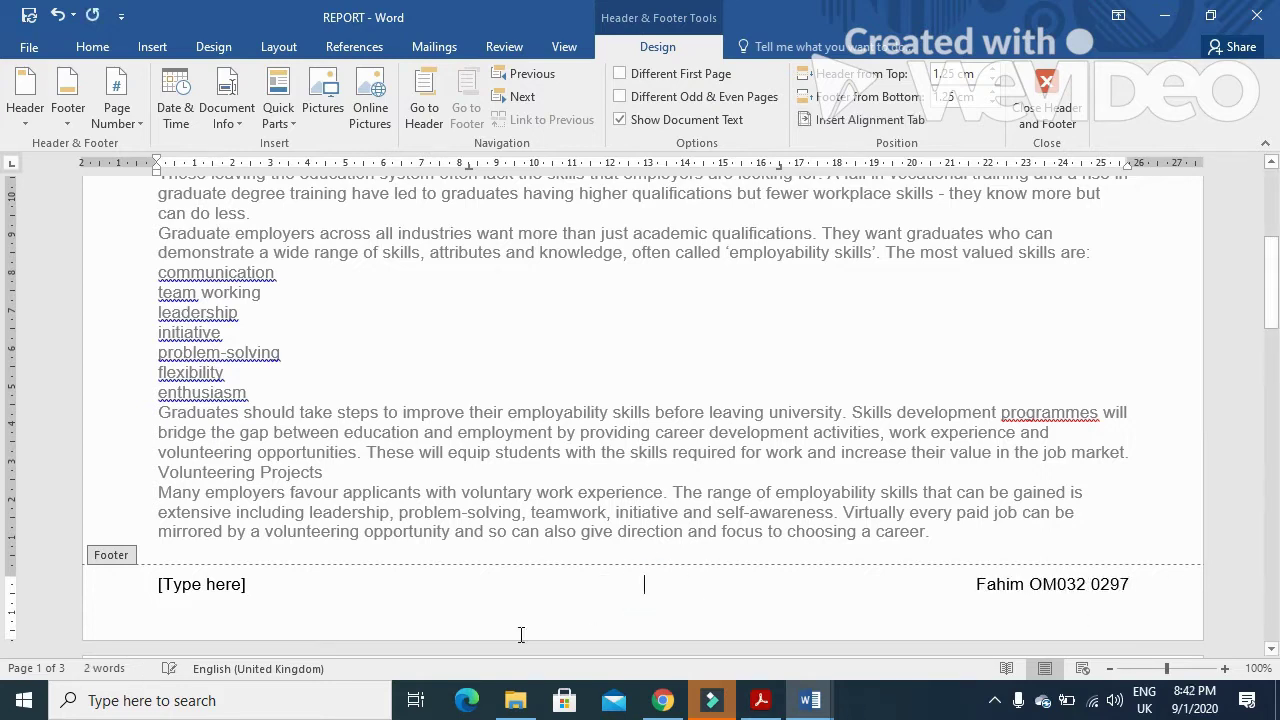
{"action": "left_click", "coordinate": [245, 598]}
{"action": "key", "text": "Delete"}
{"action": "scroll", "coordinate": [486, 634], "scroll_direction": "up", "scroll_amount": 6}
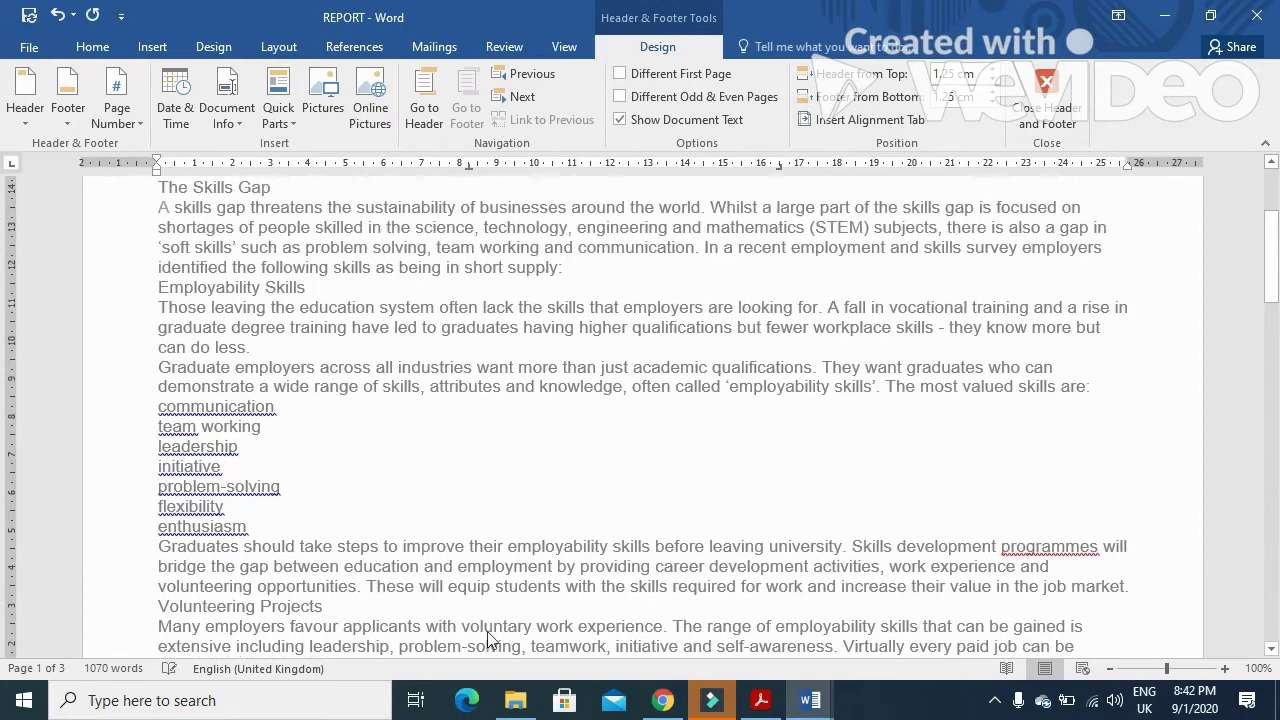
{"action": "left_click", "coordinate": [674, 248]}
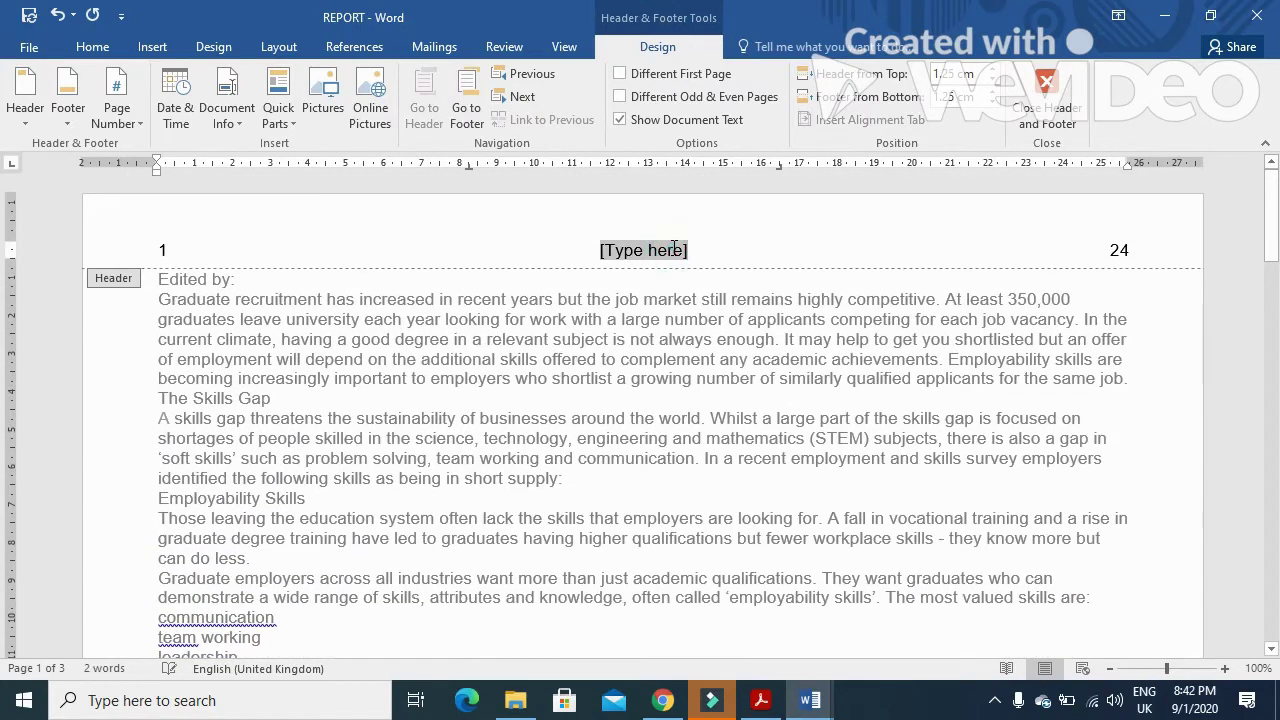
{"action": "key", "text": "Delete"}
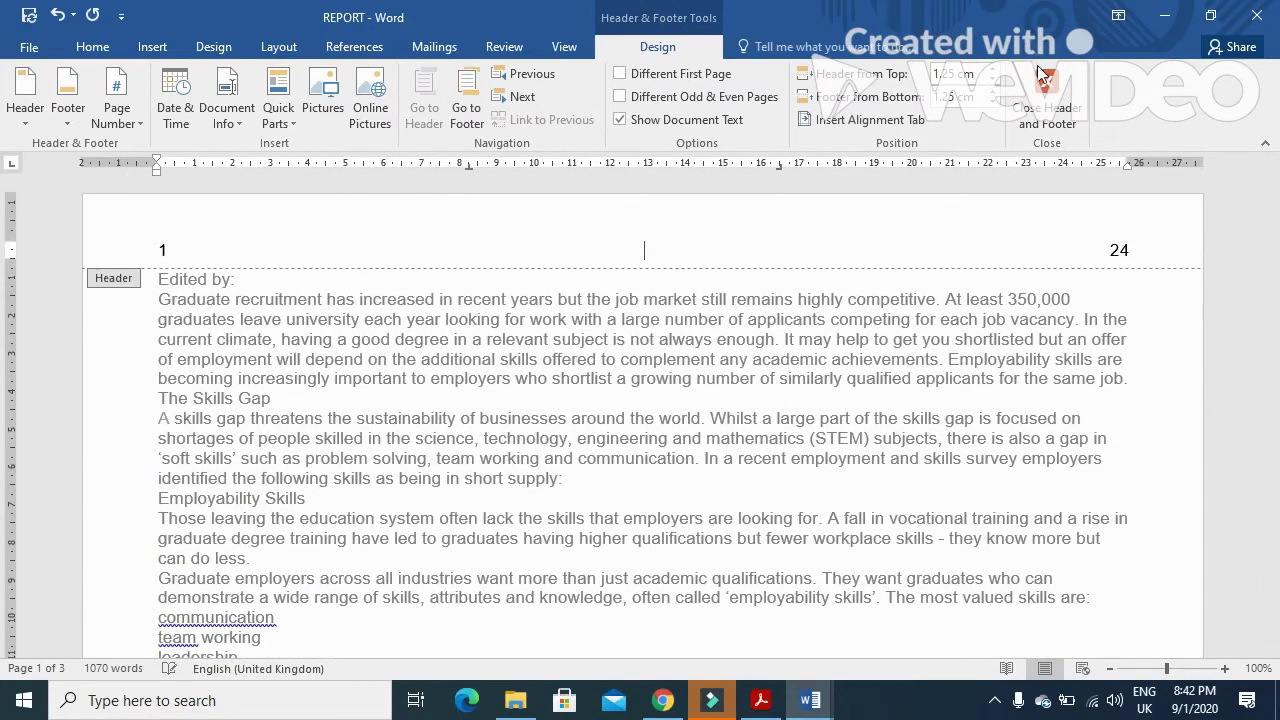
{"action": "left_click", "coordinate": [1046, 108]}
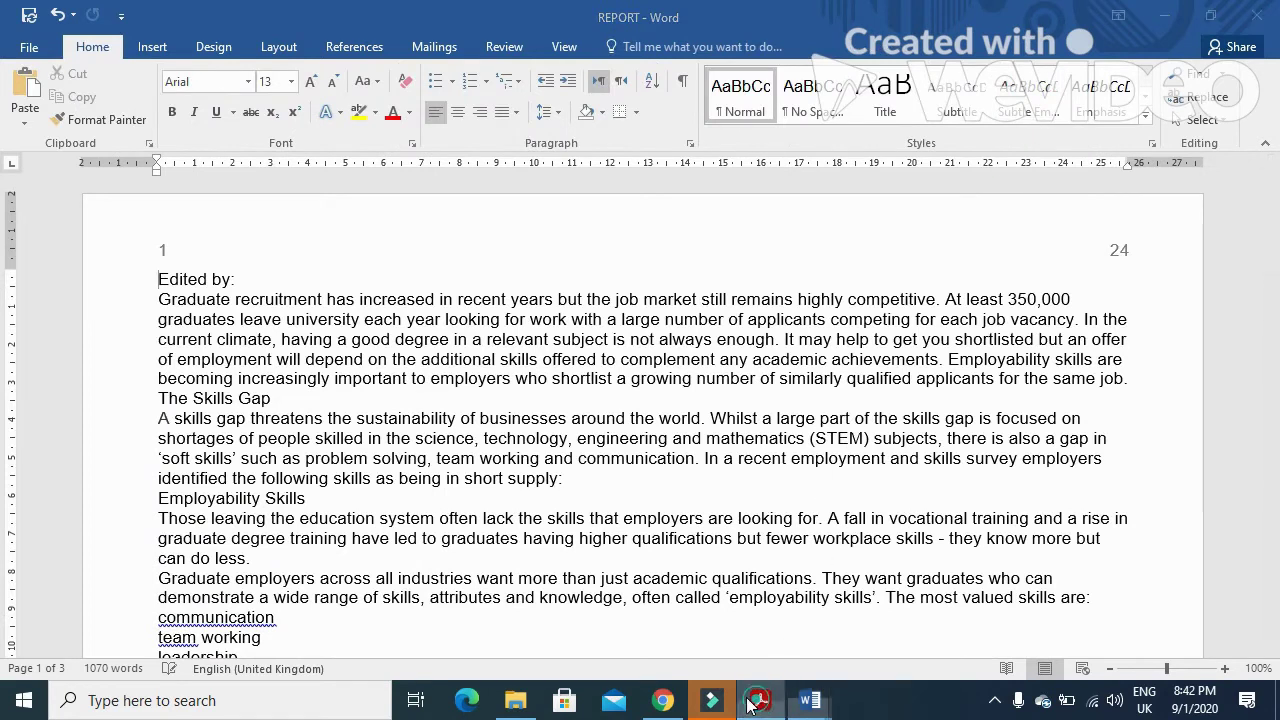
- Mark the header and footer rules in the PDF: all pages, no other text, file size
{"action": "left_click", "coordinate": [762, 695]}
{"action": "left_click_drag", "start_coordinate": [291, 405], "coordinate": [720, 418]}
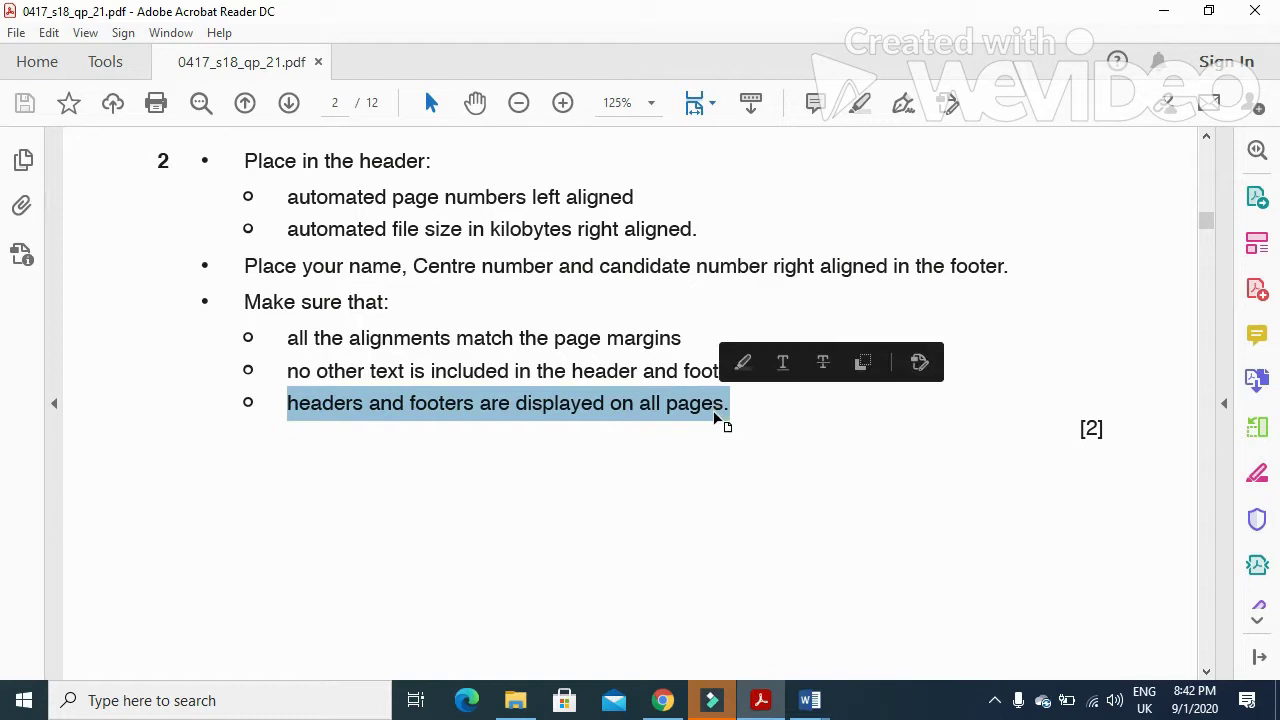
{"action": "left_click_drag", "start_coordinate": [288, 371], "coordinate": [803, 380]}
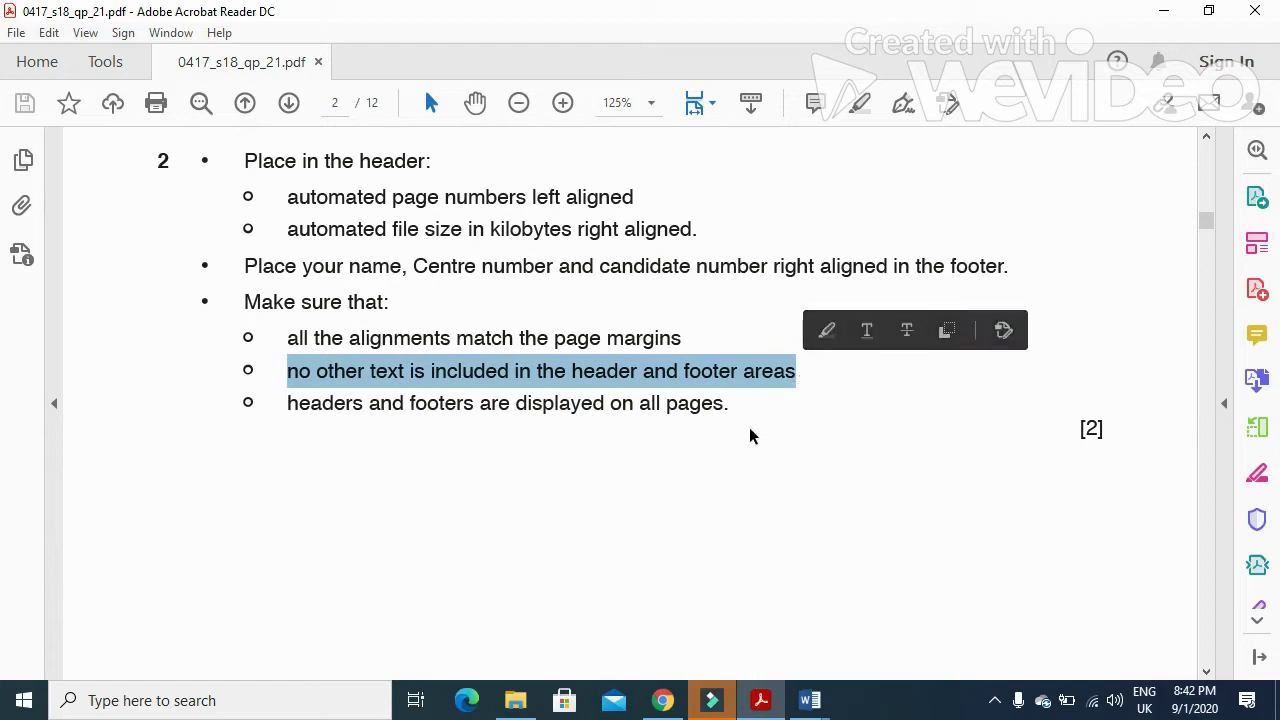
{"action": "left_click", "coordinate": [429, 191]}
{"action": "left_click_drag", "start_coordinate": [280, 205], "coordinate": [1008, 268]}
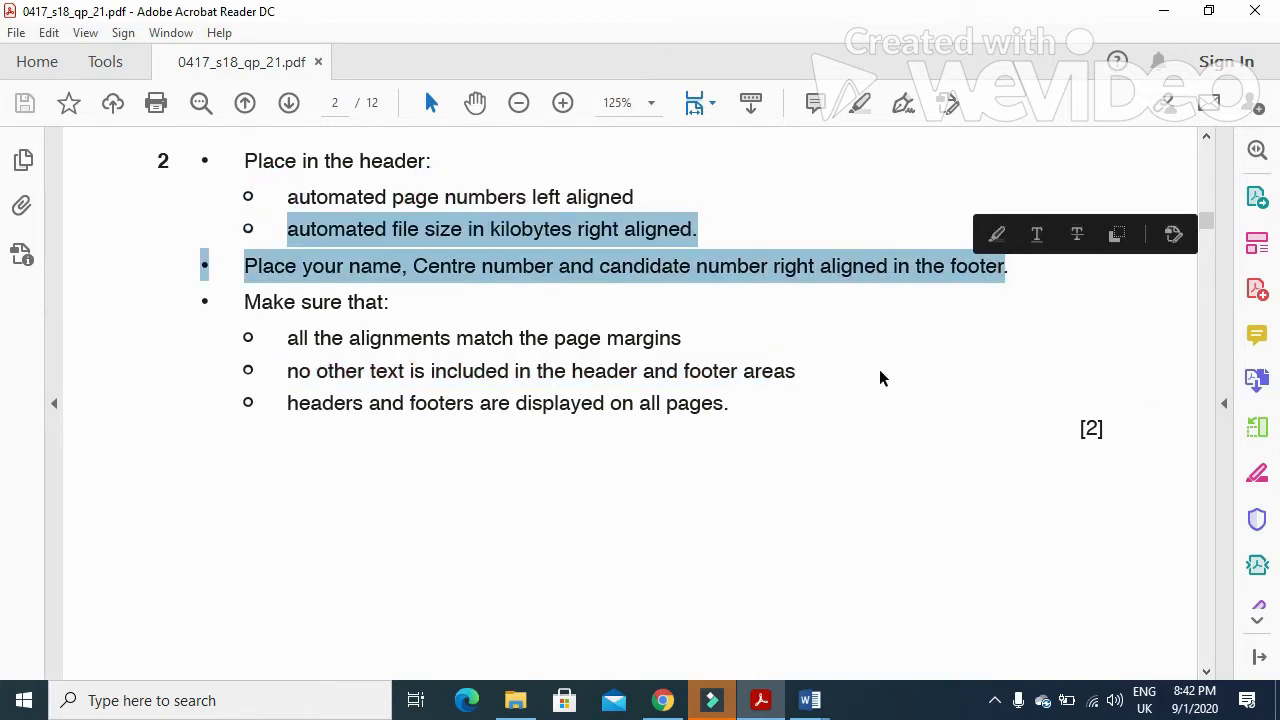
- Select GR-Title in page 3's house style table, then bring REPORT back in Word
{"action": "scroll", "coordinate": [879, 377], "scroll_direction": "down", "scroll_amount": 6}
{"action": "scroll", "coordinate": [879, 378], "scroll_direction": "down", "scroll_amount": 6}
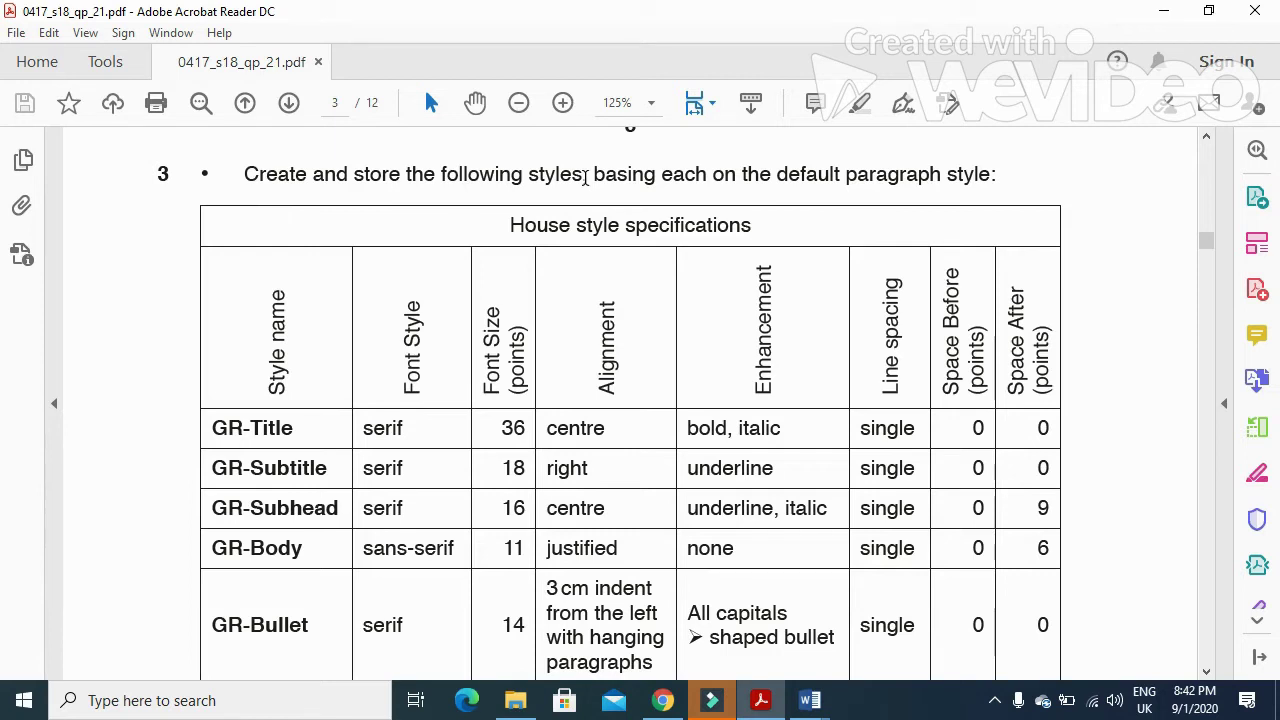
{"action": "left_click_drag", "start_coordinate": [211, 432], "coordinate": [293, 432]}
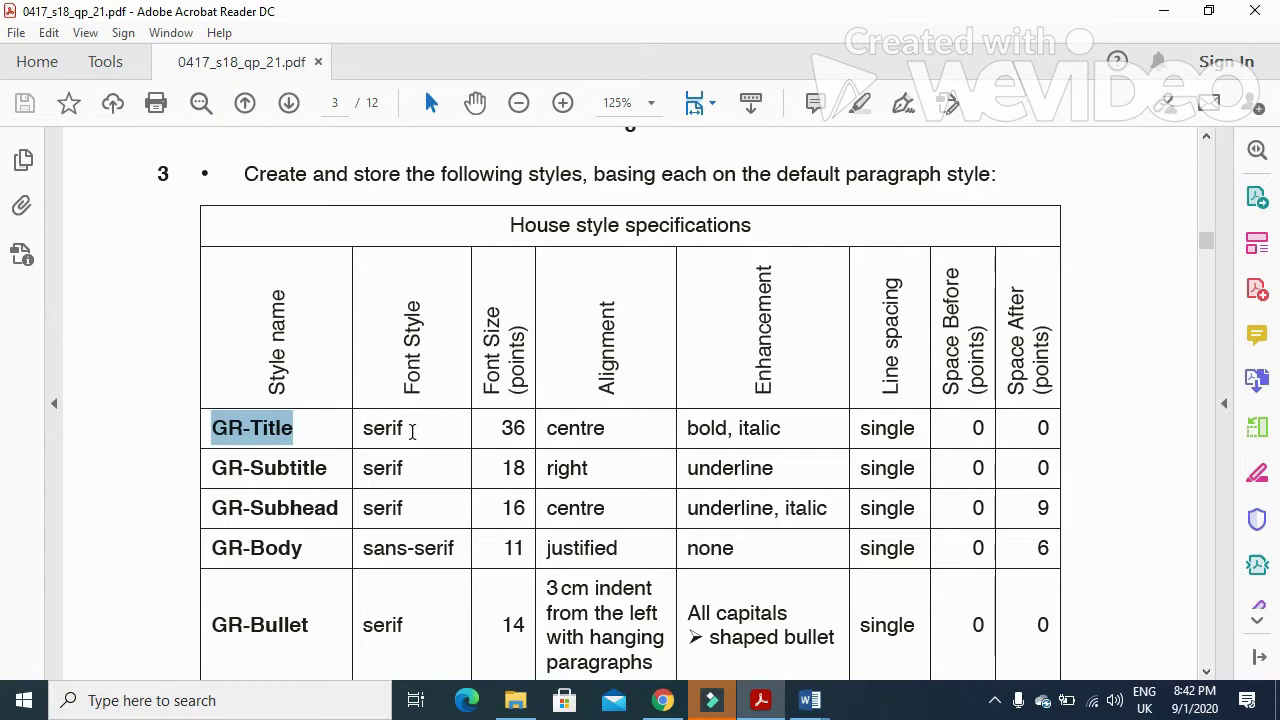
{"action": "left_click", "coordinate": [810, 700]}
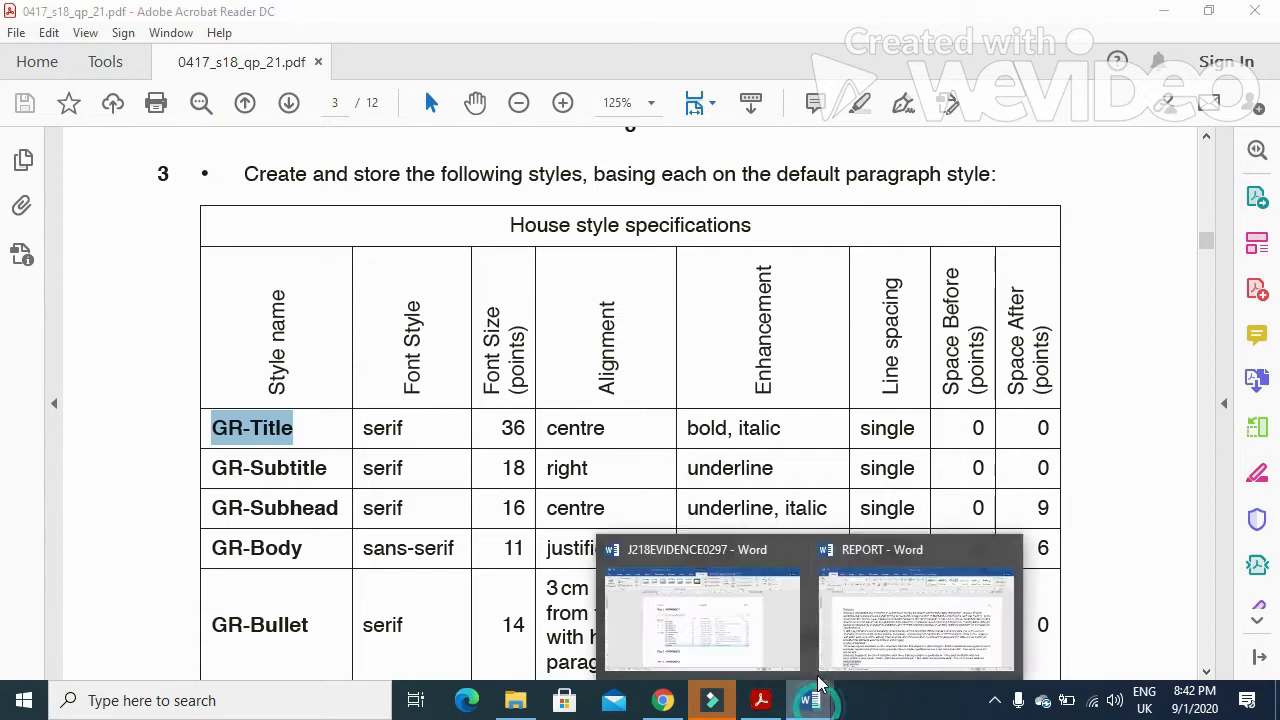
{"action": "left_click", "coordinate": [880, 620]}
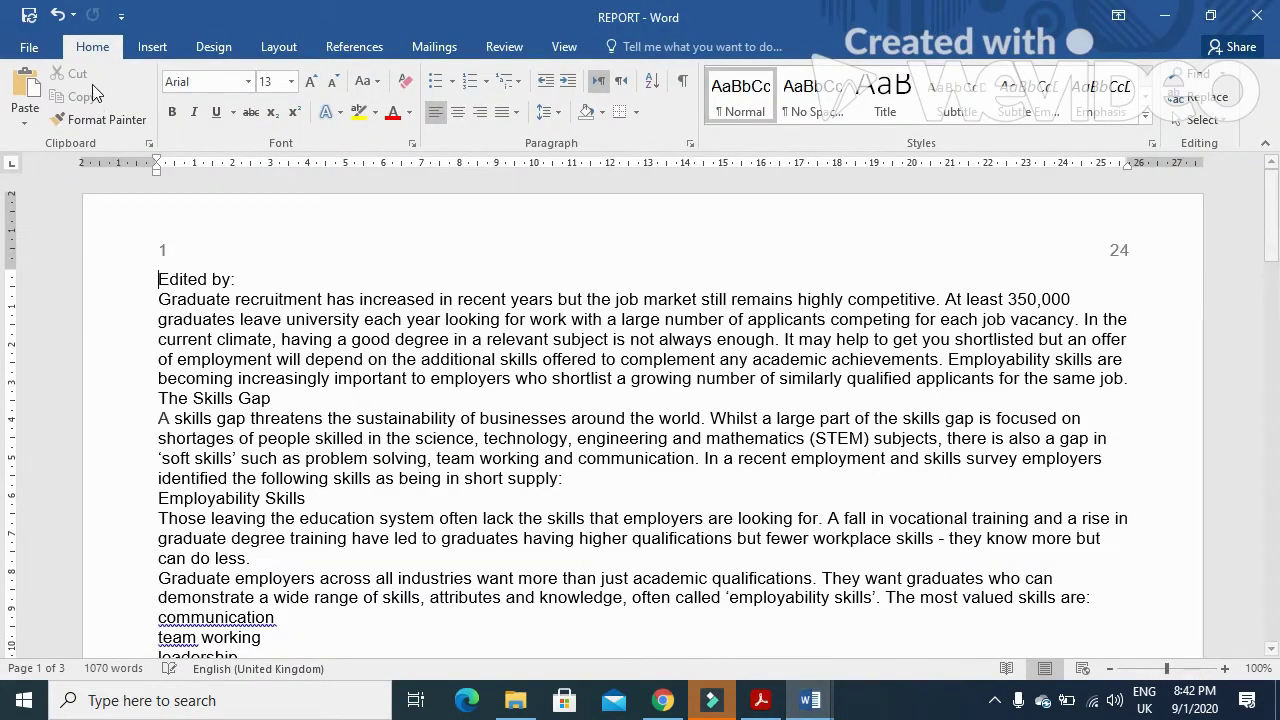
- Start a new GR-Title style in Times New Roman at 30 pt
{"action": "left_click", "coordinate": [1148, 120]}
{"action": "left_click", "coordinate": [800, 251]}
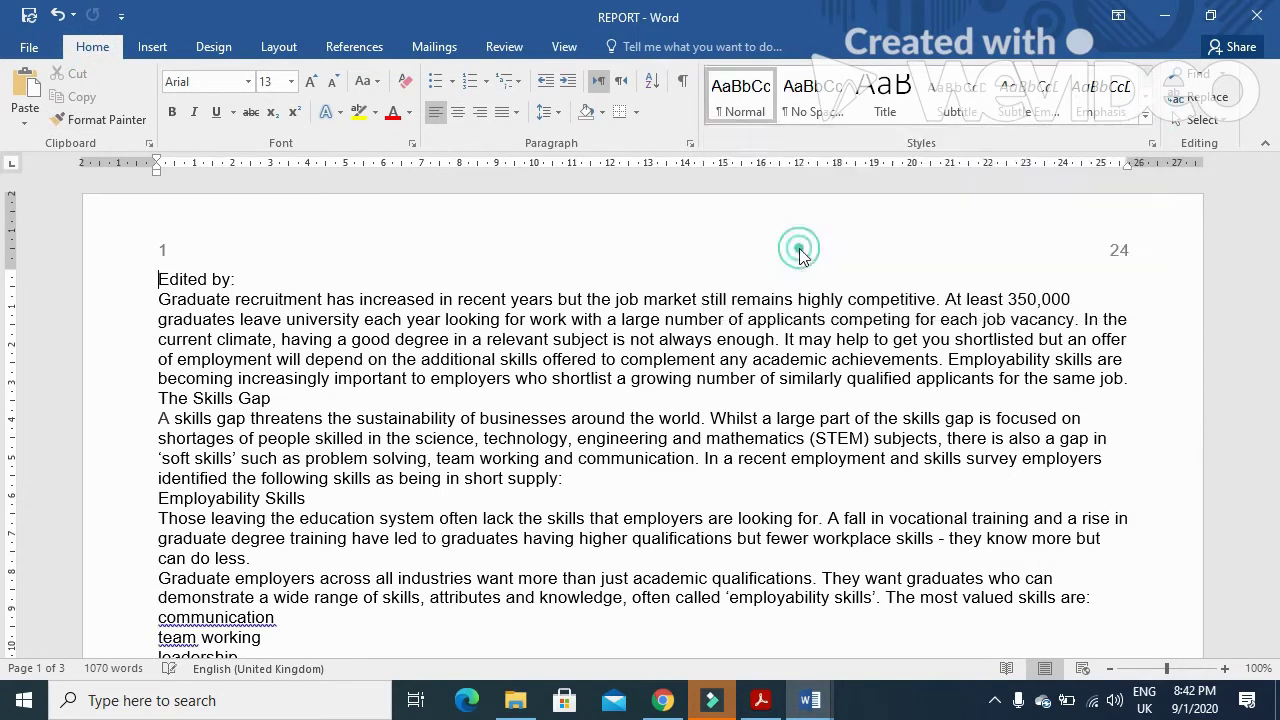
{"action": "type", "text": "GR-Title"}
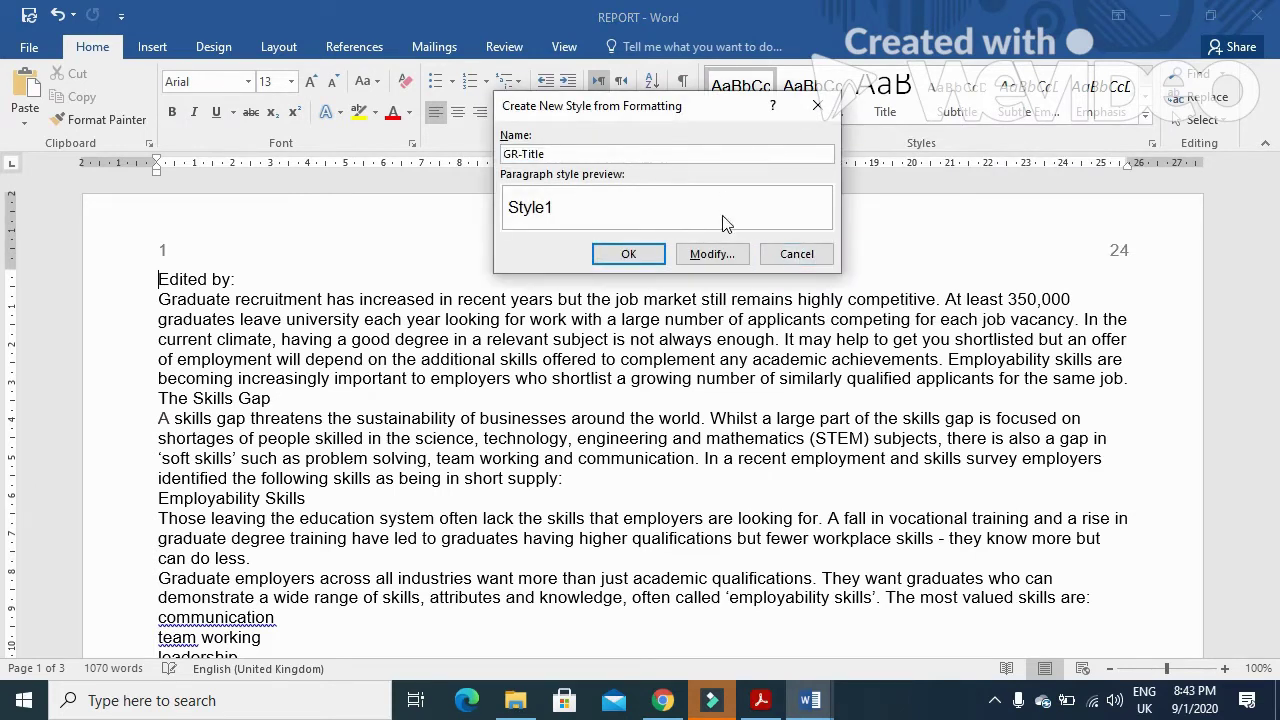
{"action": "left_click", "coordinate": [722, 254]}
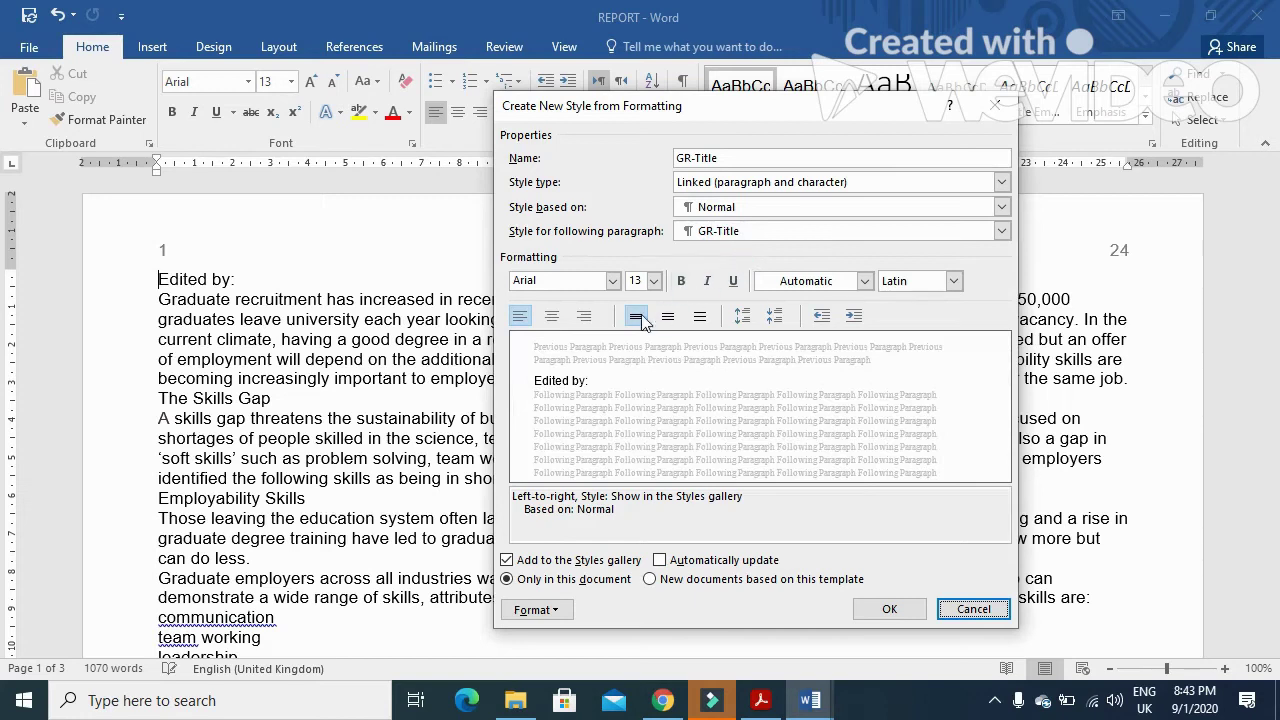
{"action": "left_click", "coordinate": [613, 283]}
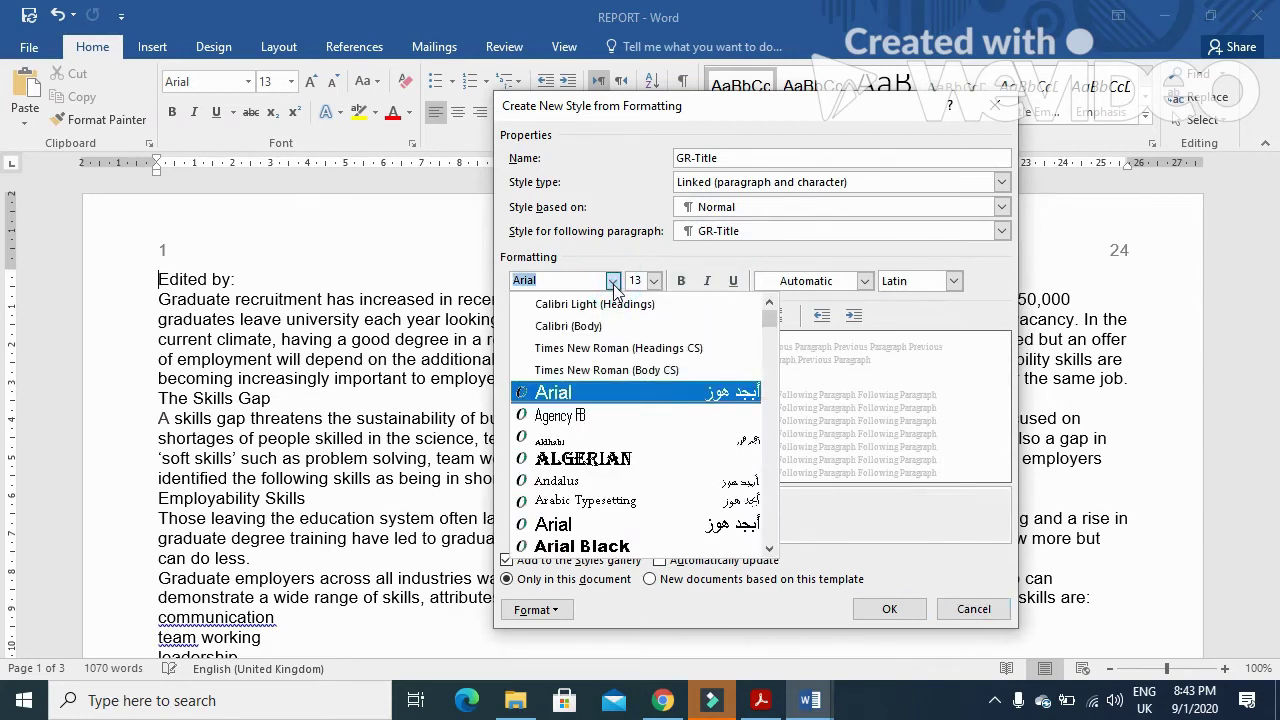
{"action": "type", "text": "Times New Roman"}
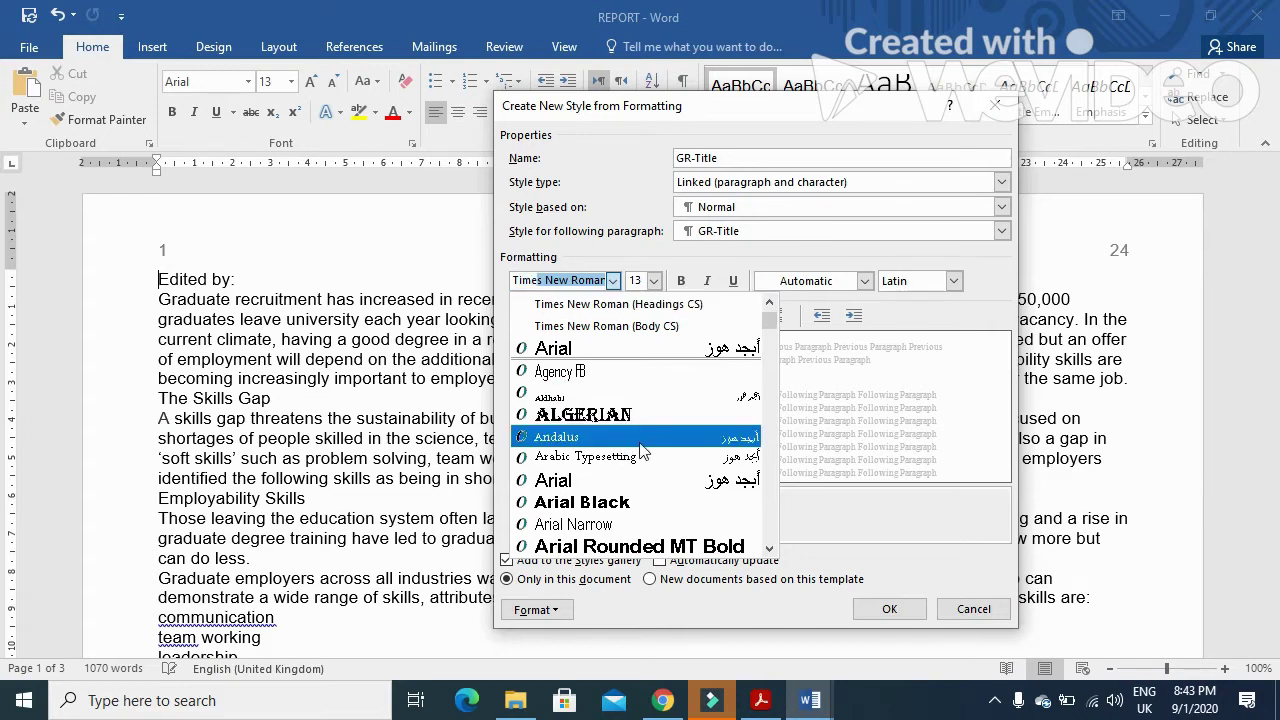
{"action": "left_click", "coordinate": [617, 312]}
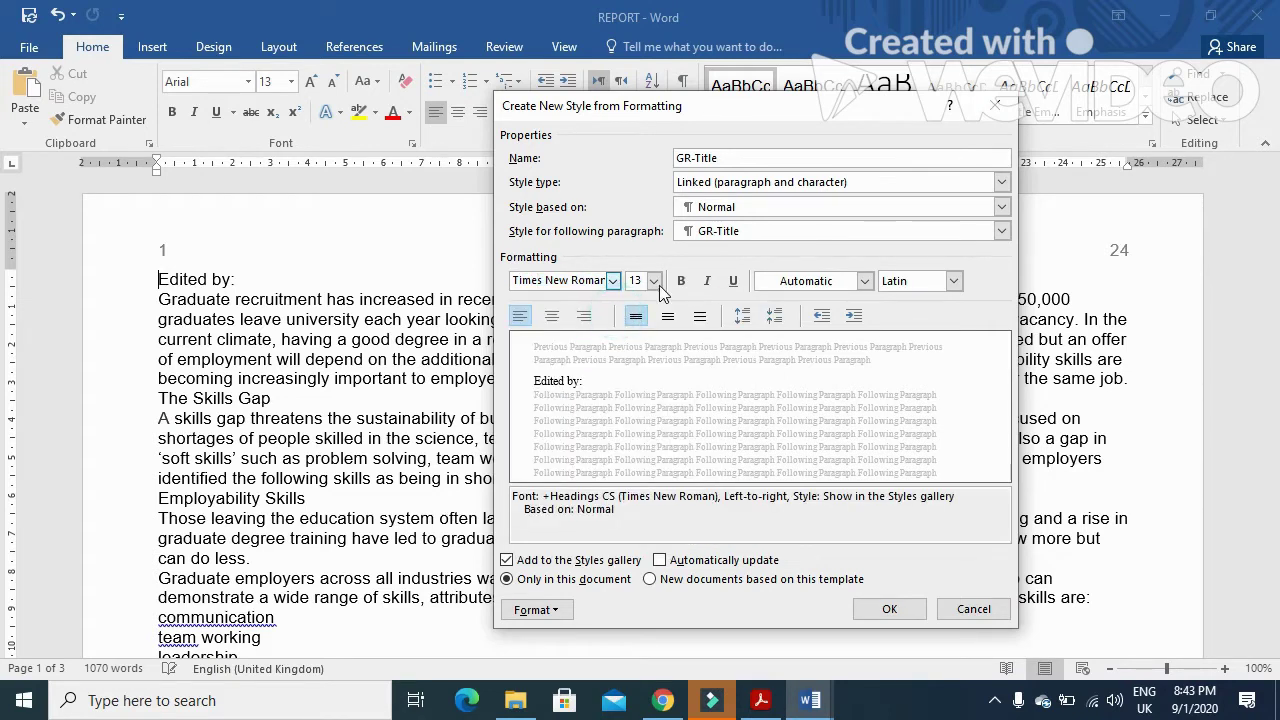
{"action": "left_click", "coordinate": [654, 281]}
{"action": "left_click", "coordinate": [652, 441]}
{"action": "left_click", "coordinate": [652, 441]}
{"action": "left_click", "coordinate": [636, 430]}
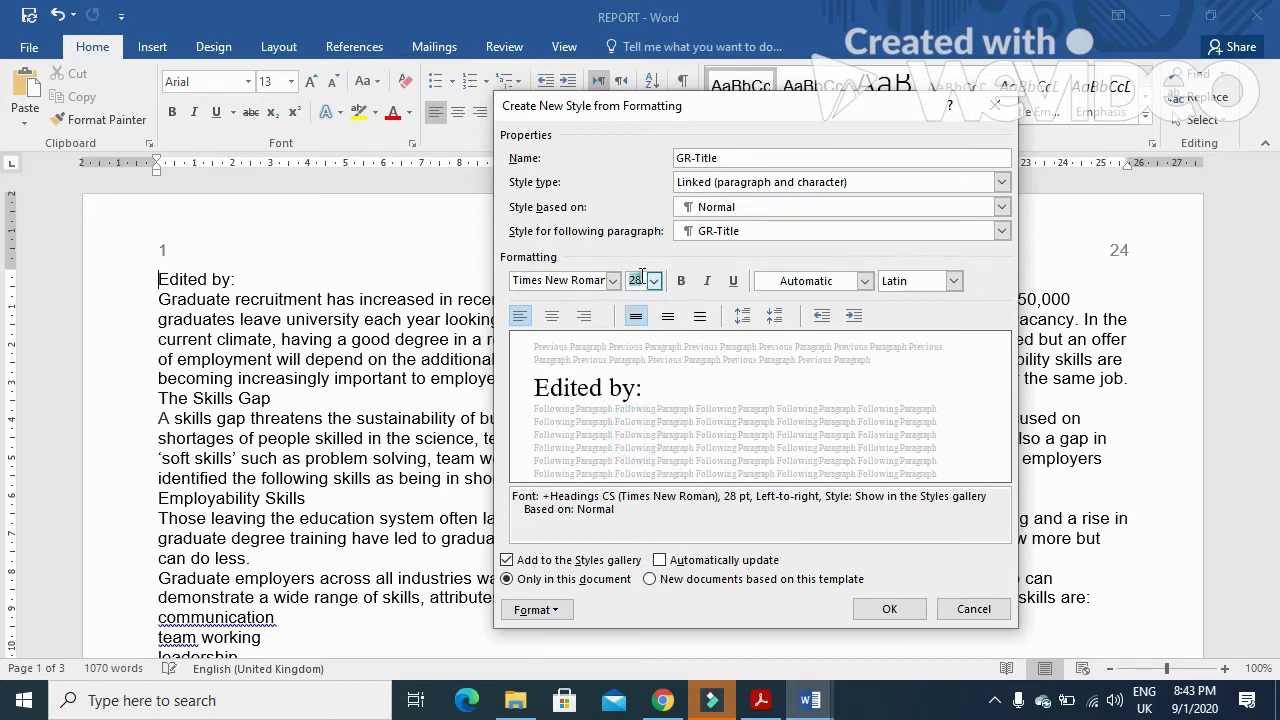
{"action": "type", "text": "30"}
- Make GR-Title bold, italic and centred, per its alignment and enhancement values in the PDF
{"action": "left_click", "coordinate": [760, 700]}
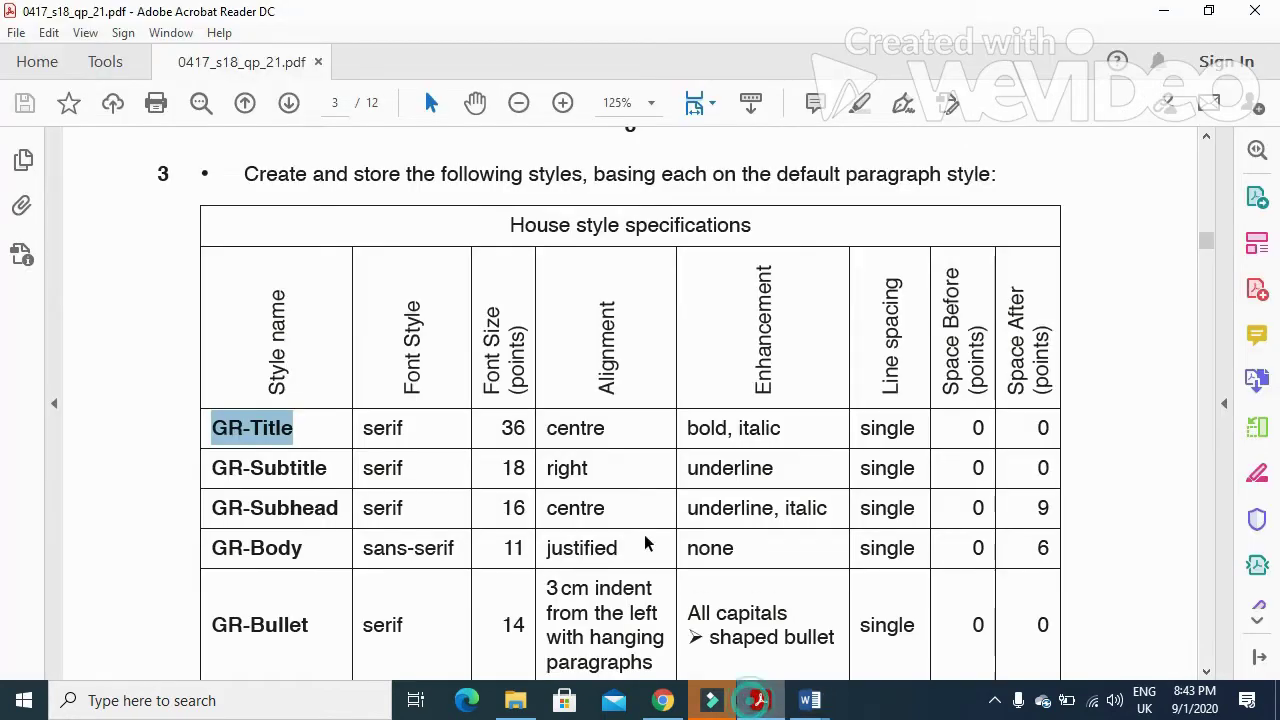
{"action": "left_click_drag", "start_coordinate": [548, 428], "coordinate": [780, 432]}
{"action": "left_click", "coordinate": [810, 700]}
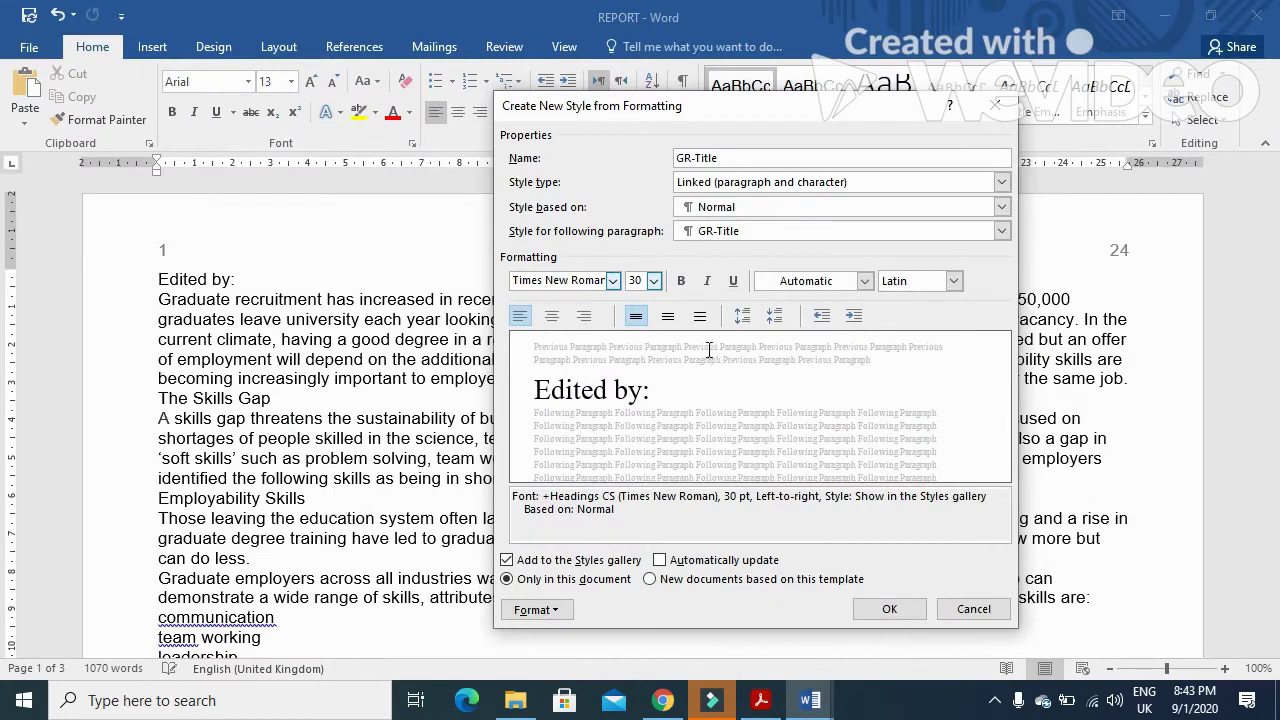
{"action": "left_click", "coordinate": [680, 281]}
{"action": "left_click", "coordinate": [709, 282]}
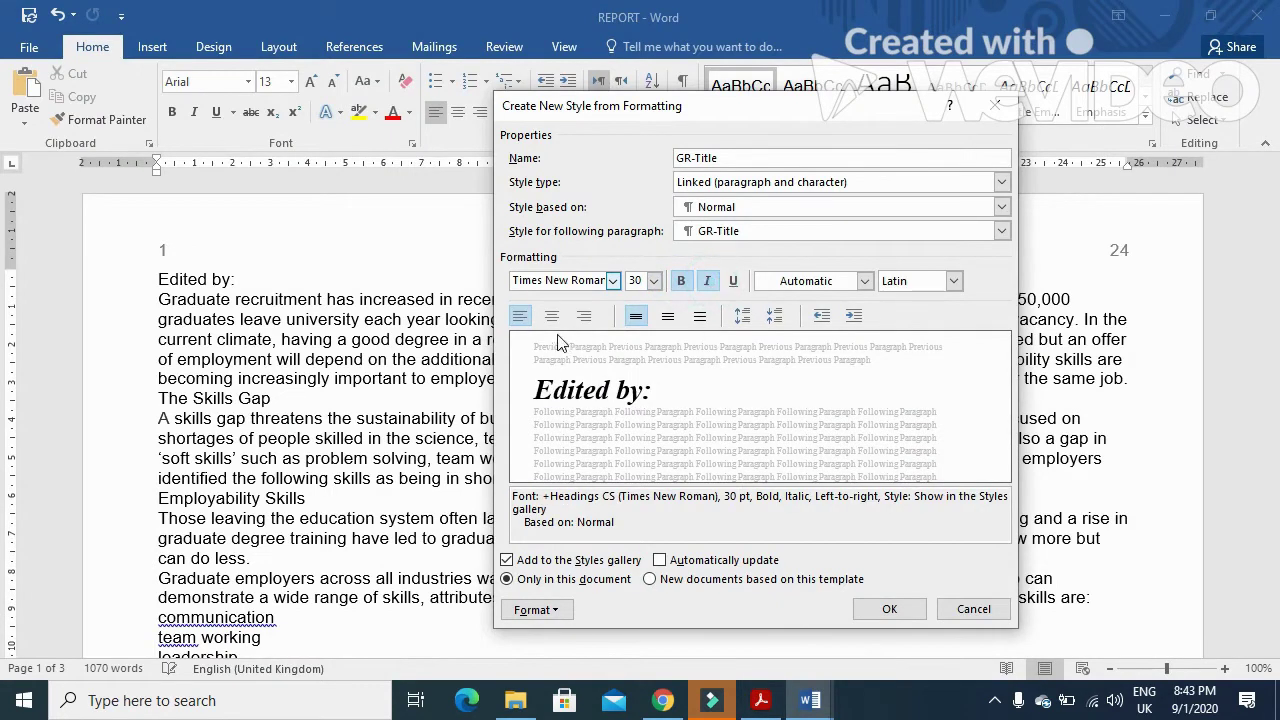
{"action": "left_click", "coordinate": [551, 316]}
- Keep GR-Title at single line spacing, then save it and apply it to 'Edited by:'
{"action": "left_click", "coordinate": [760, 700]}
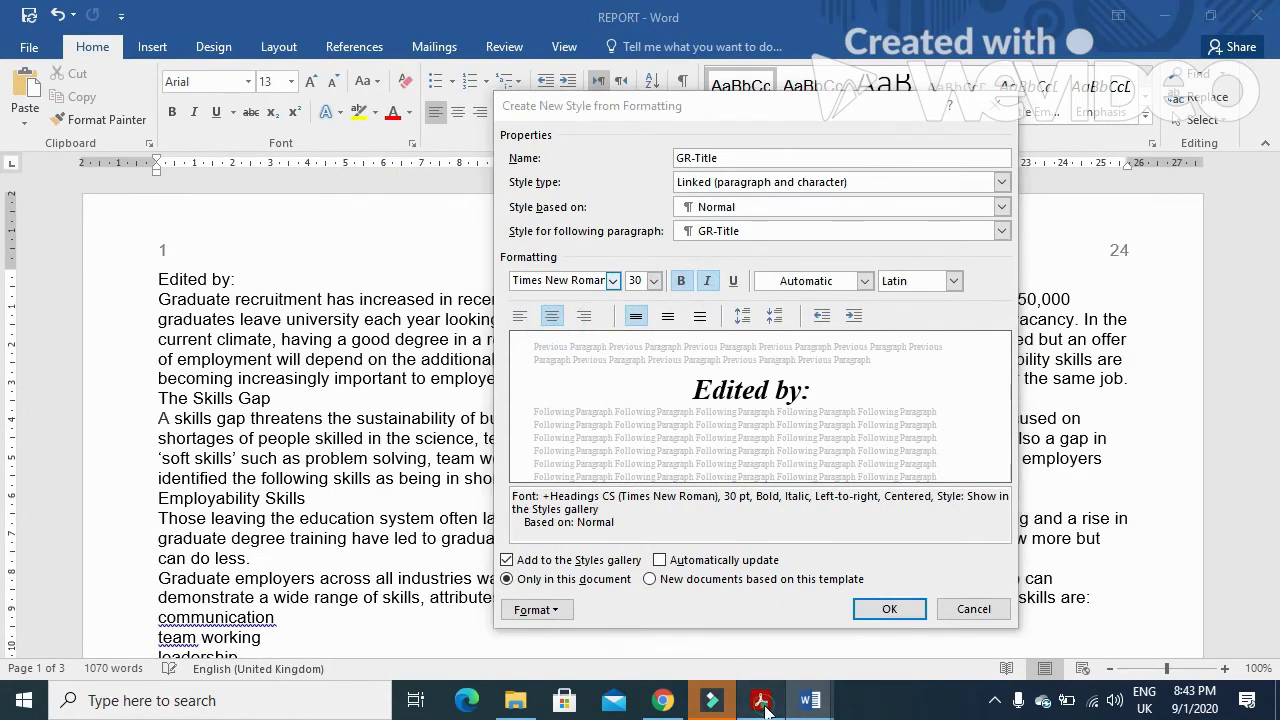
{"action": "left_click_drag", "start_coordinate": [855, 438], "coordinate": [1019, 432]}
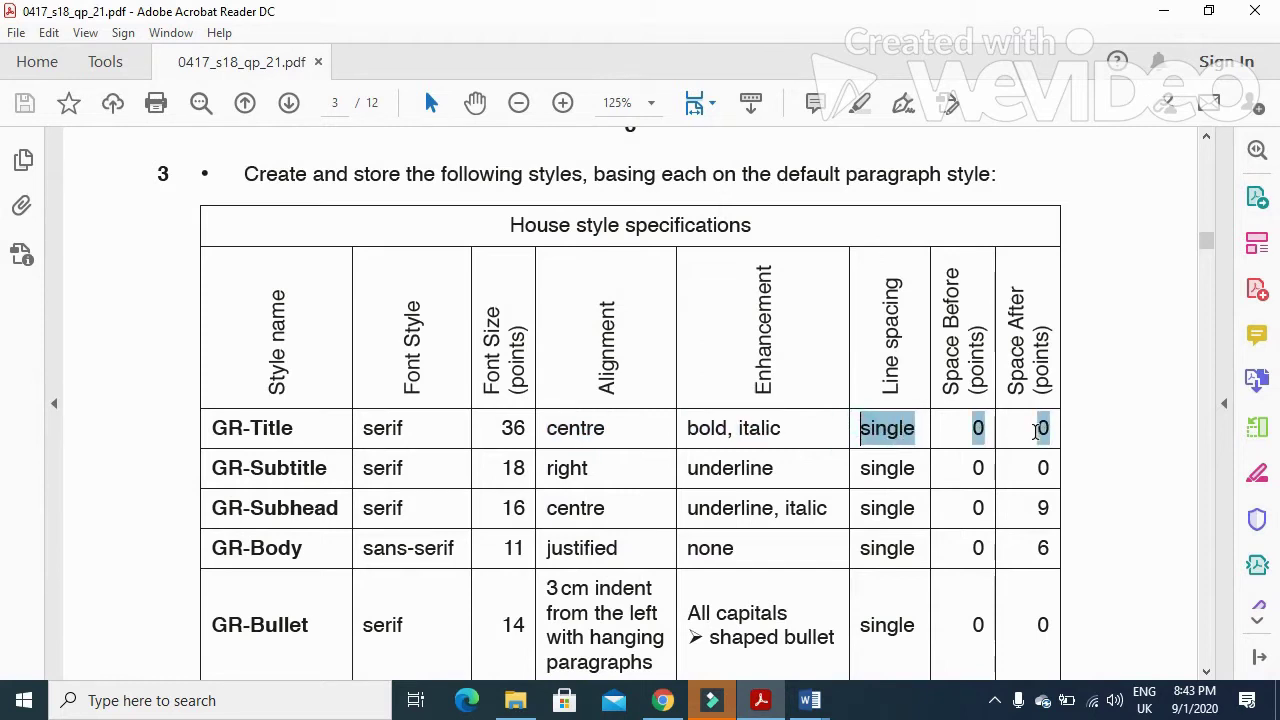
{"action": "left_click", "coordinate": [810, 700]}
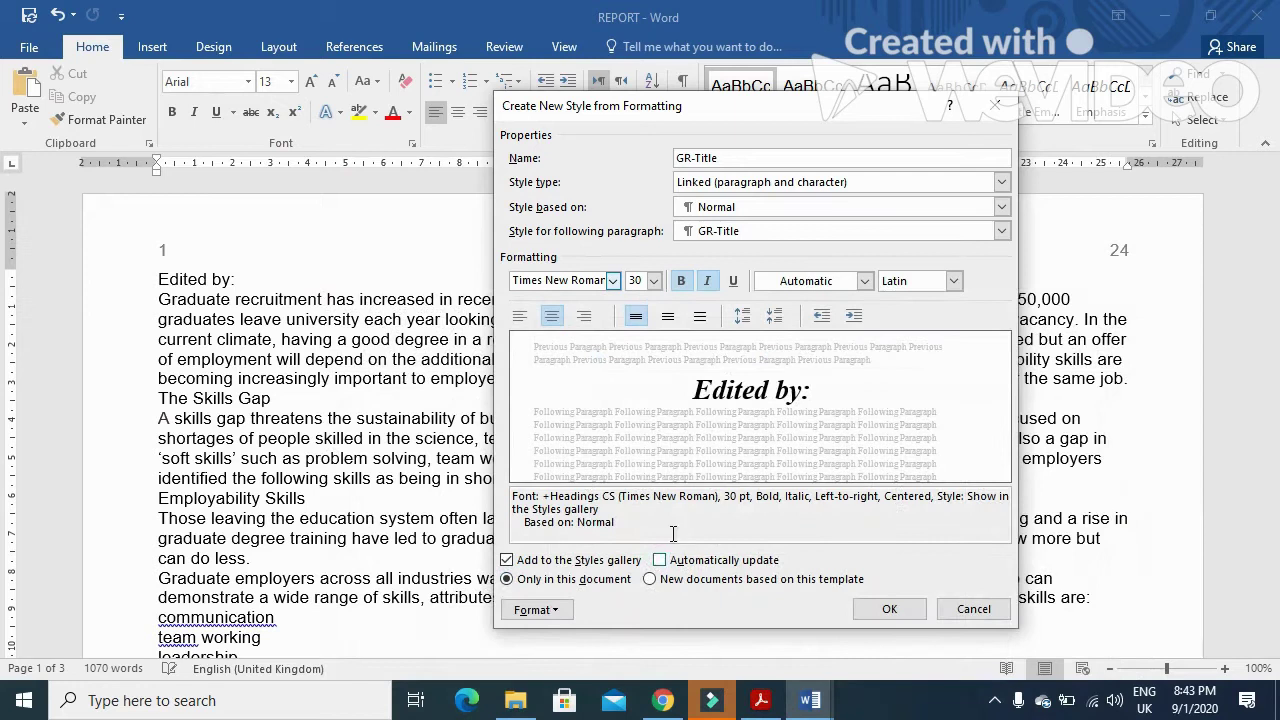
{"action": "left_click", "coordinate": [535, 610]}
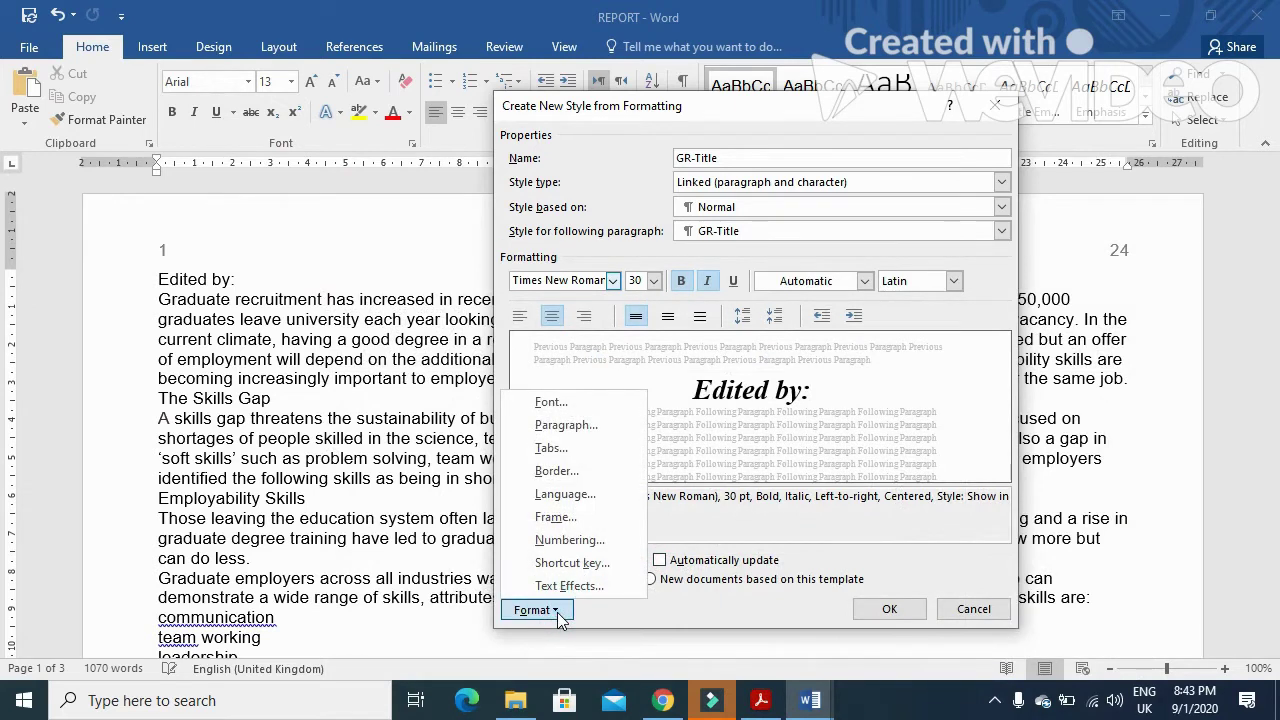
{"action": "left_click", "coordinate": [580, 425]}
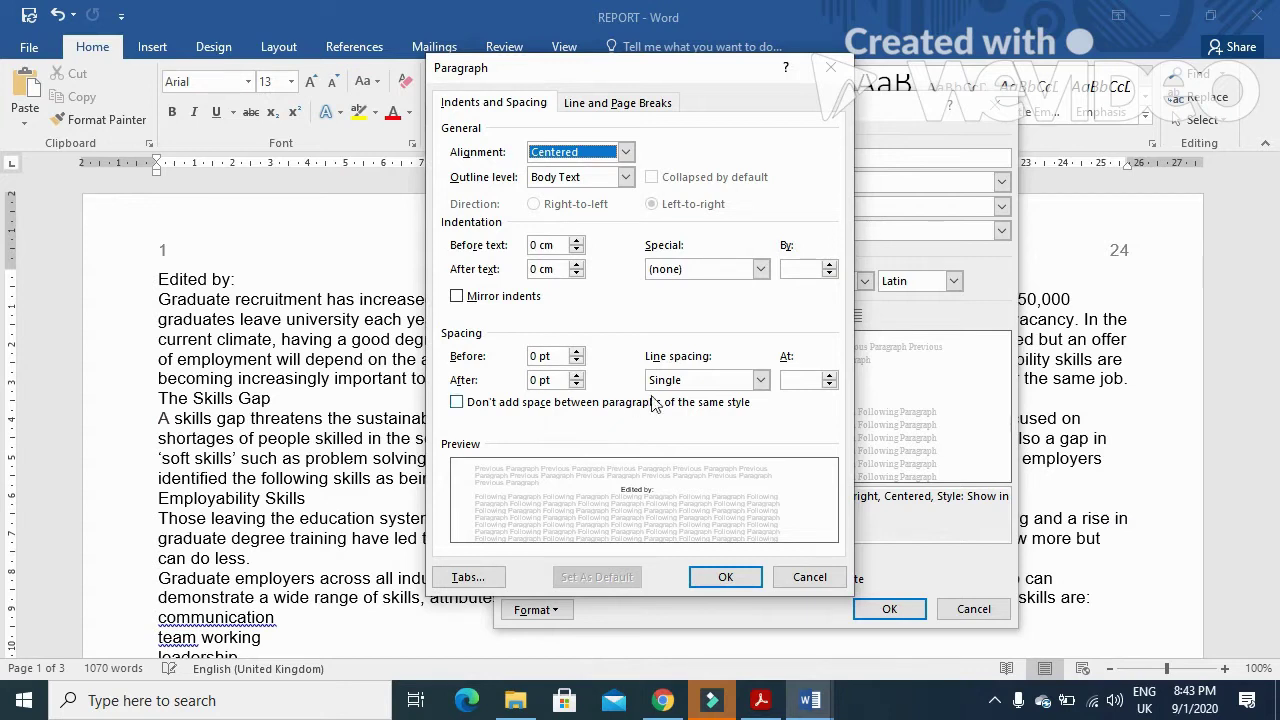
{"action": "left_click", "coordinate": [683, 380]}
{"action": "left_click", "coordinate": [683, 380]}
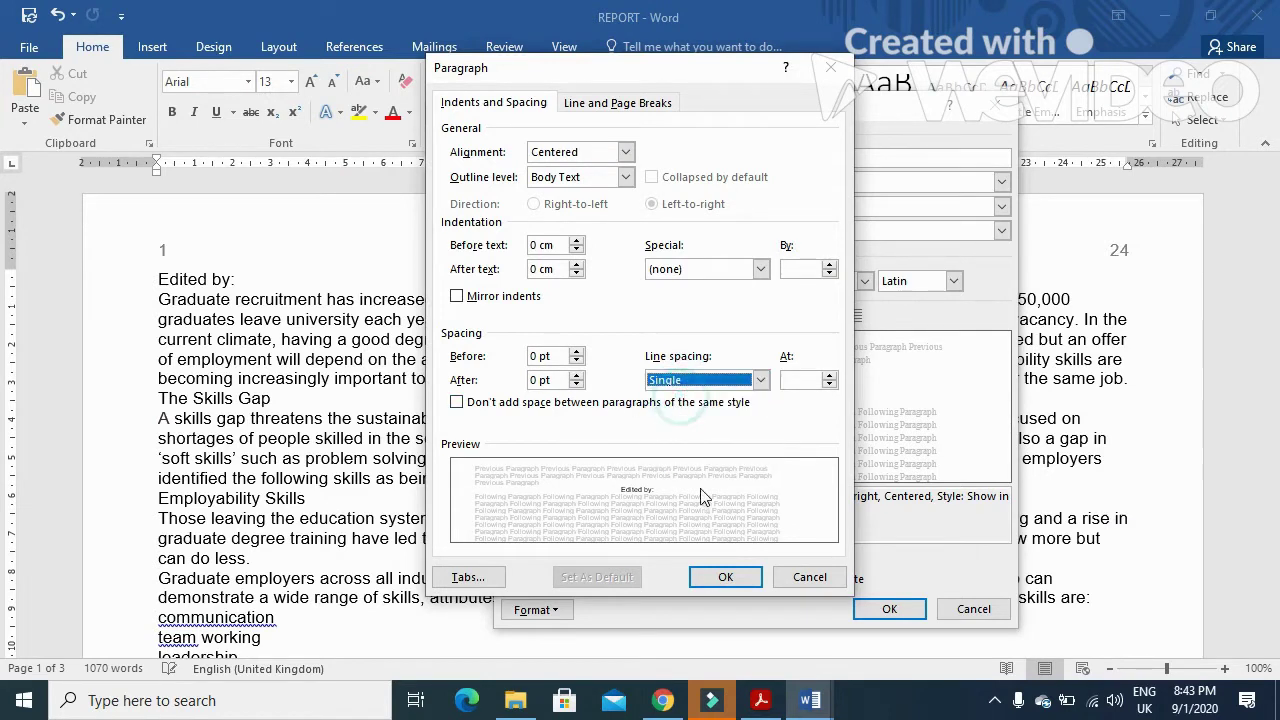
{"action": "left_click", "coordinate": [726, 577]}
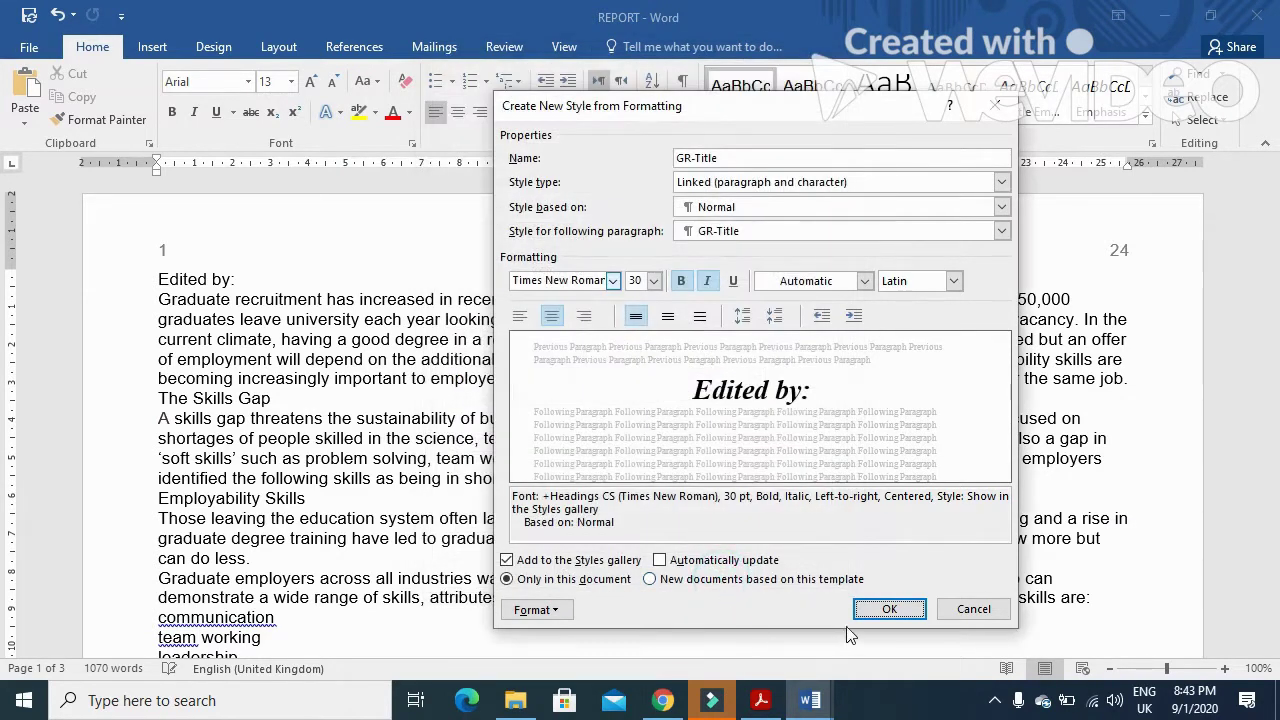
{"action": "left_click", "coordinate": [870, 610]}
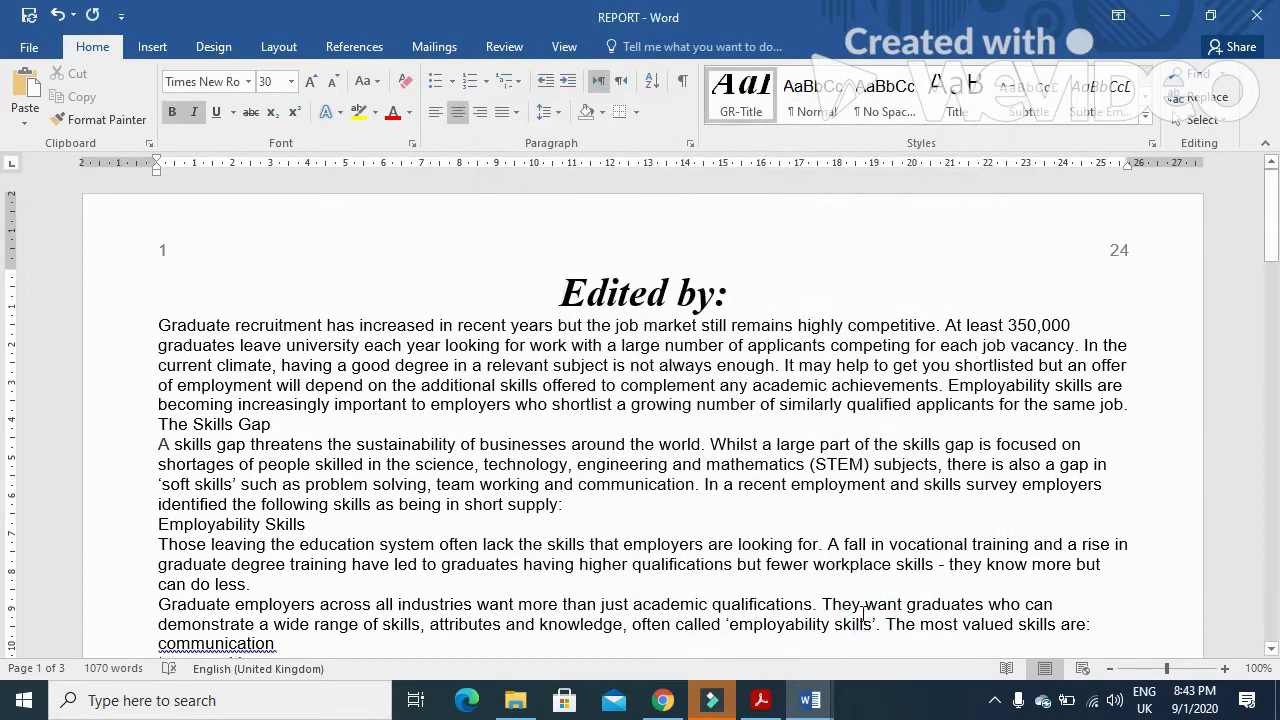
- Copy the GR-Subtitle name from the PDF and start a new style with that name
{"action": "left_click", "coordinate": [760, 700]}
{"action": "left_click_drag", "start_coordinate": [332, 471], "coordinate": [222, 480]}
{"action": "key", "text": "ctrl+c"}
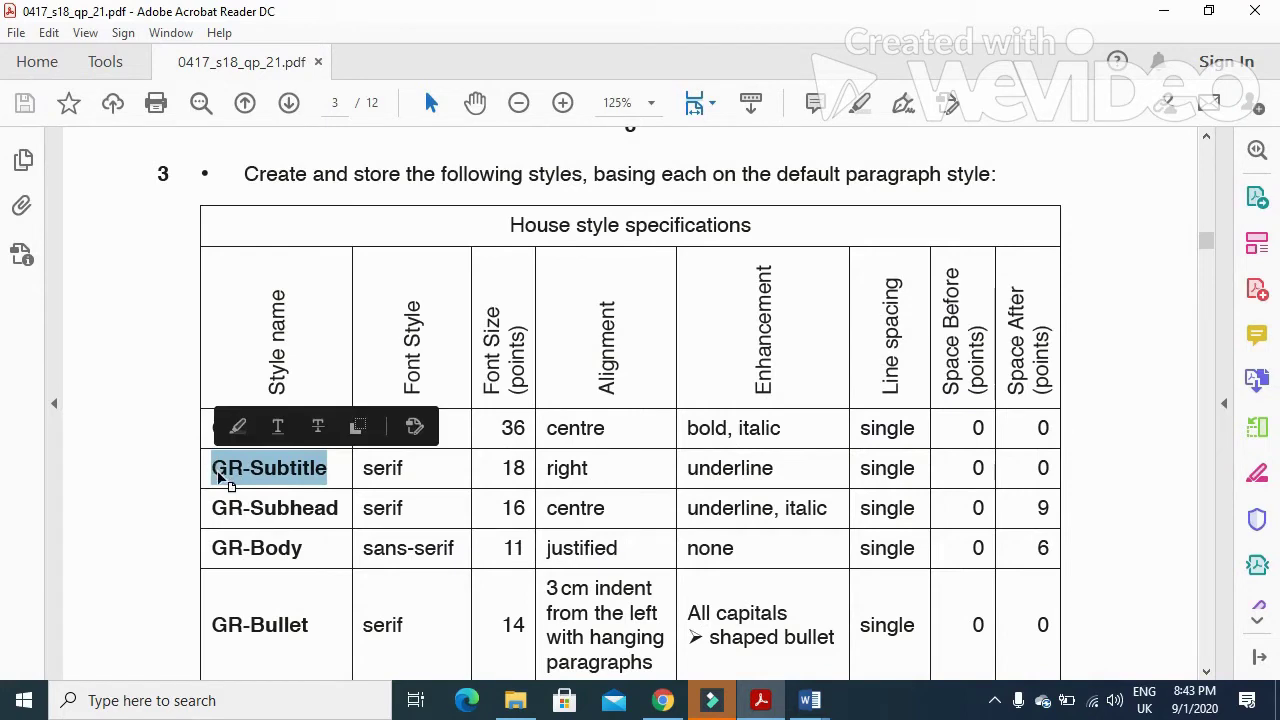
{"action": "left_click", "coordinate": [810, 700]}
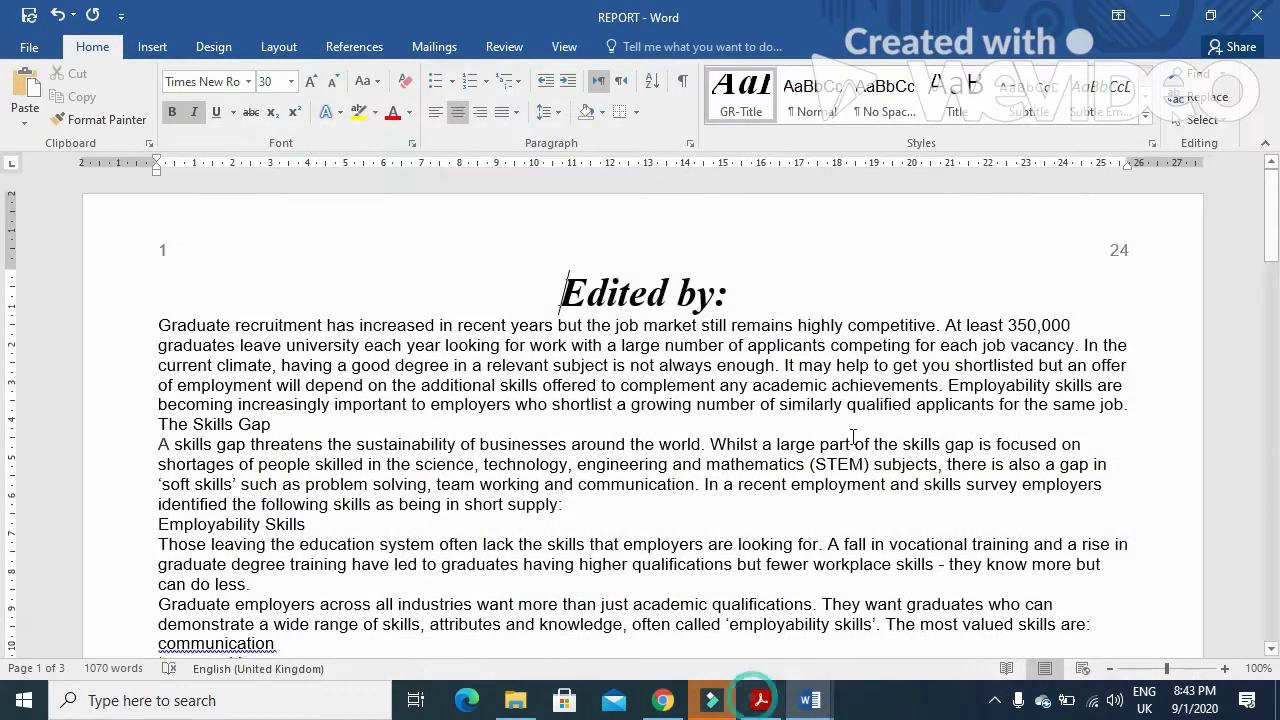
{"action": "left_click", "coordinate": [1147, 121]}
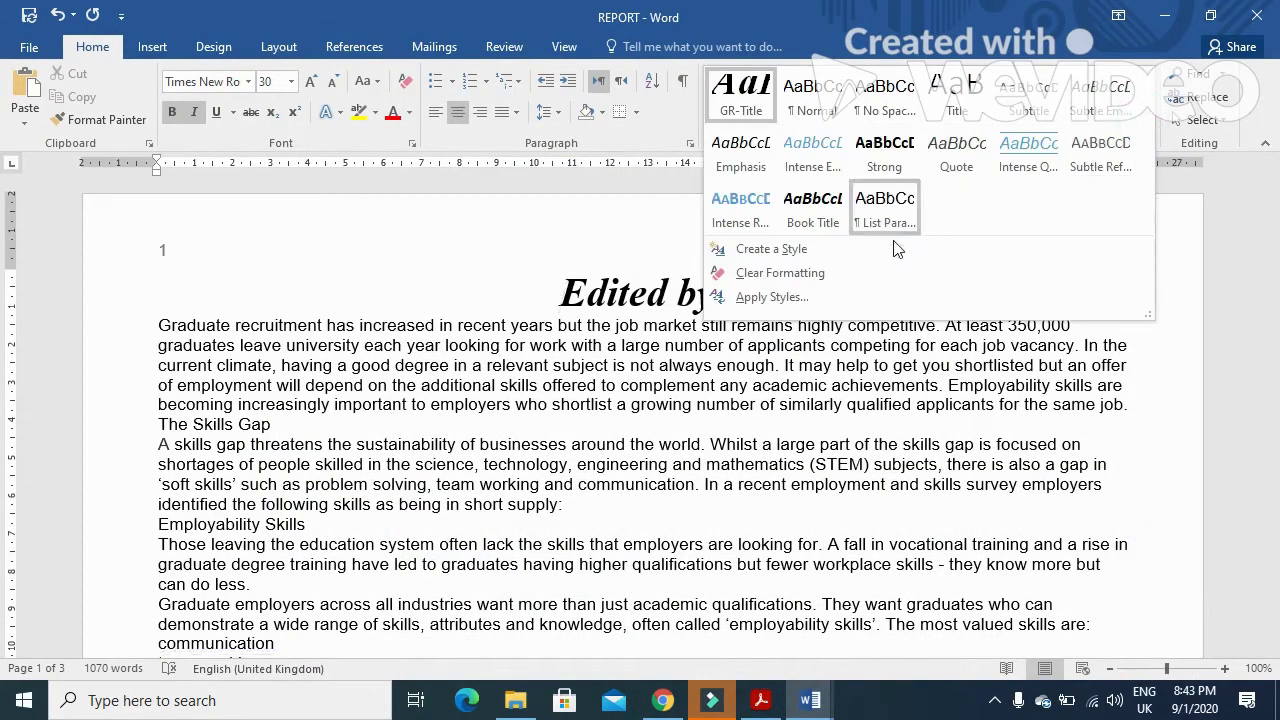
{"action": "left_click", "coordinate": [771, 249]}
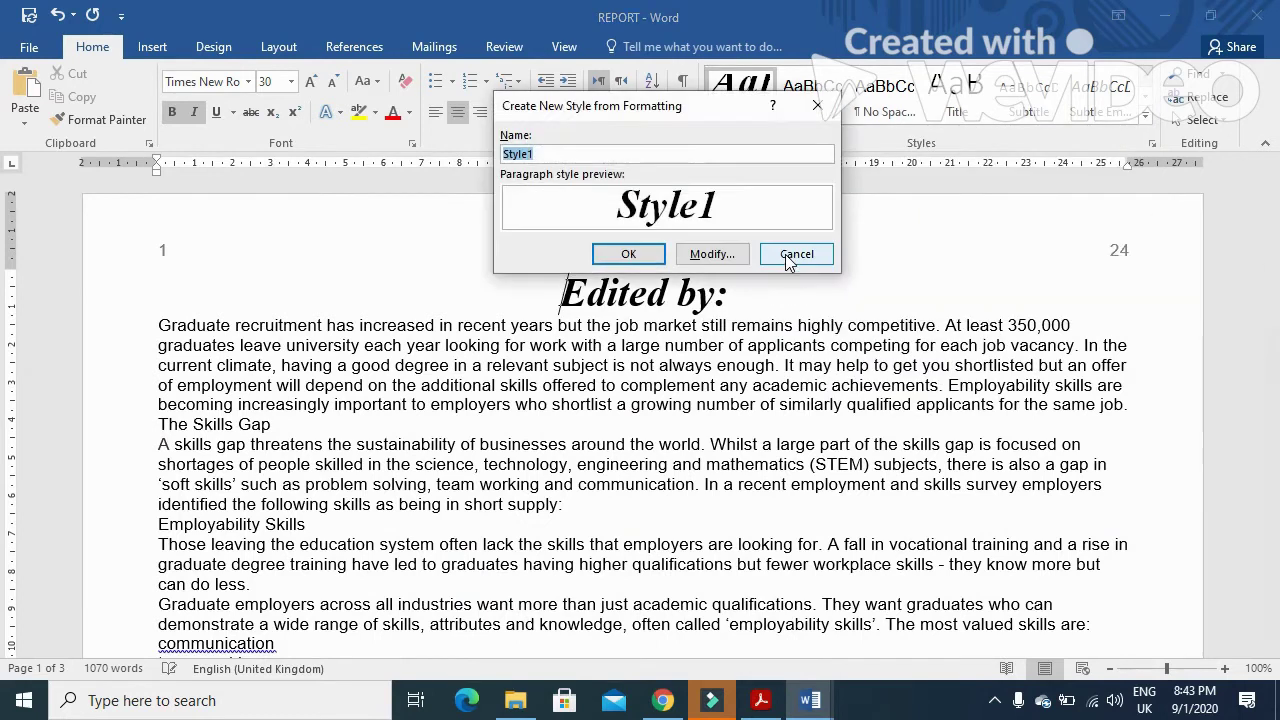
{"action": "key", "text": "ctrl+v"}
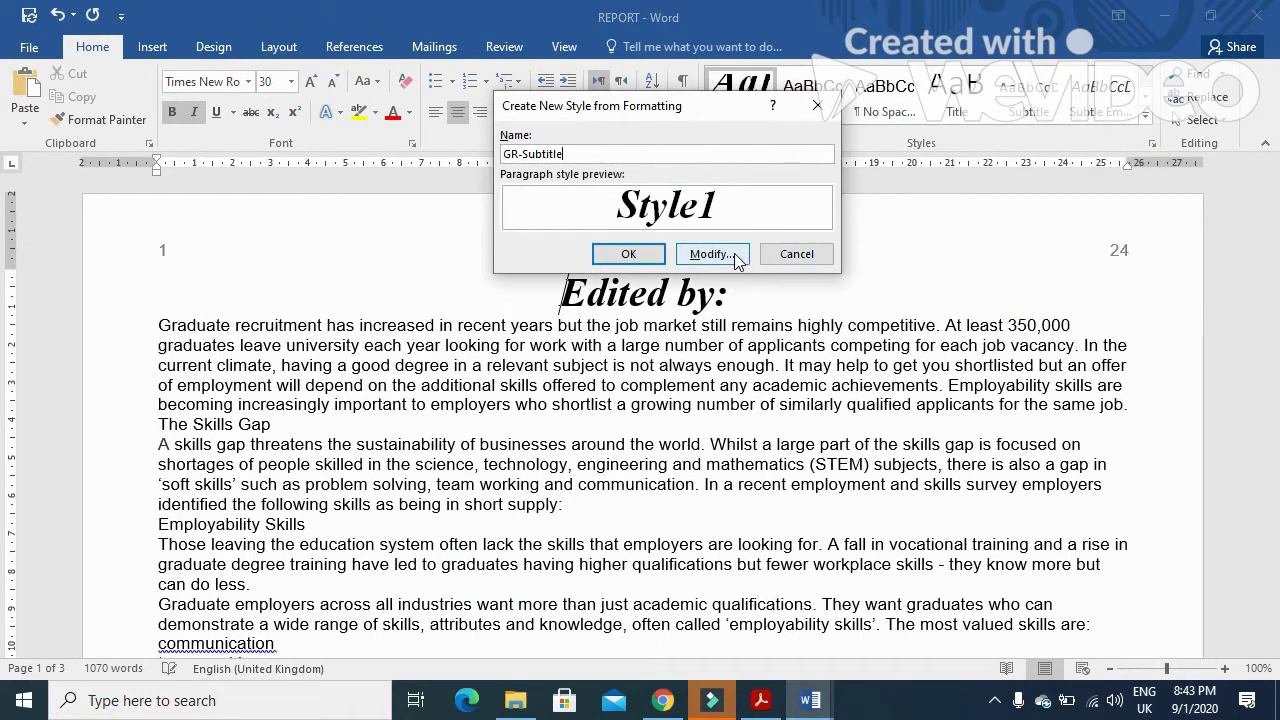
{"action": "left_click", "coordinate": [710, 254]}
{"action": "left_click", "coordinate": [760, 702]}
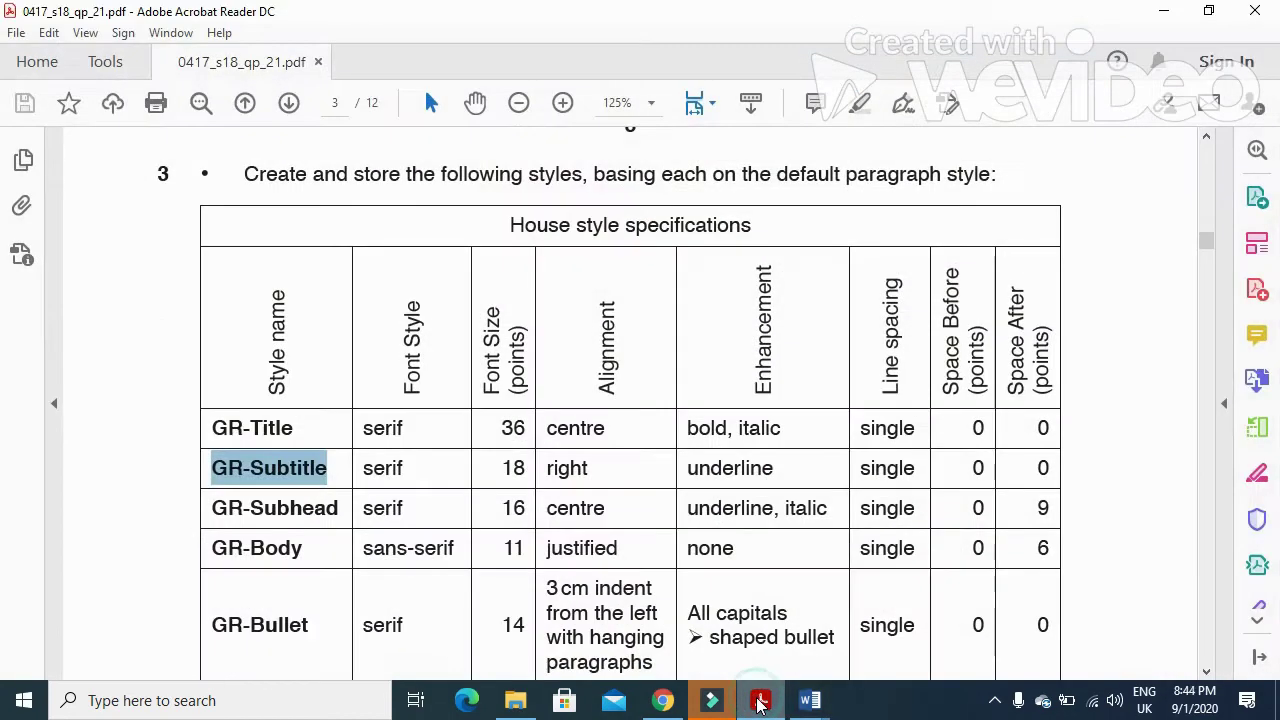
{"action": "left_click", "coordinate": [760, 702]}
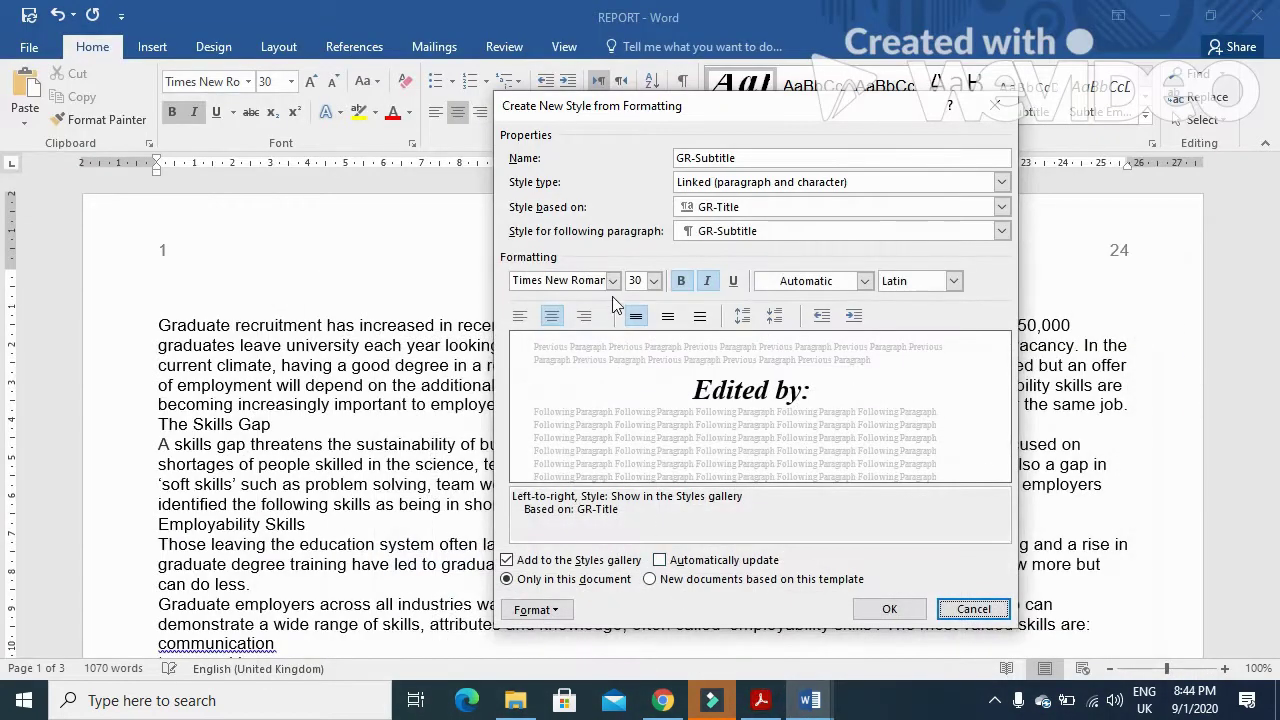
- Set GR-Subtitle to 18 pt, right-aligned, underlined, with bold and italic turned off
{"action": "left_click", "coordinate": [653, 281]}
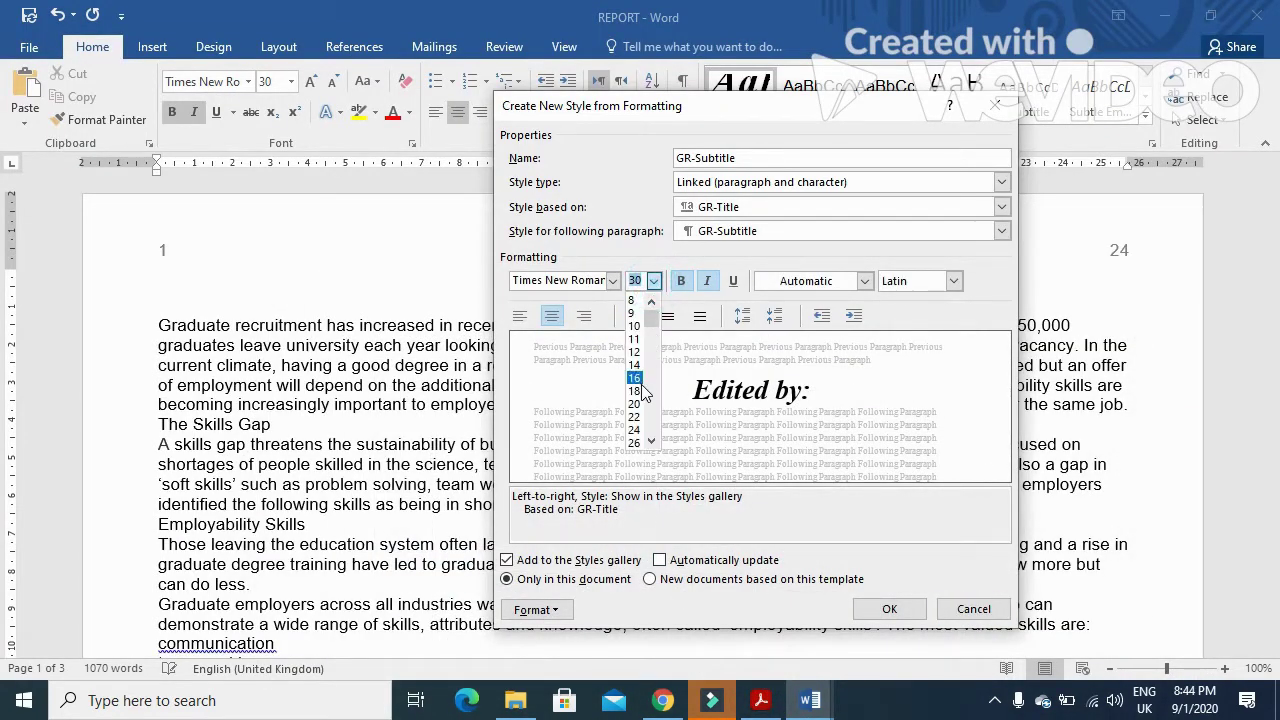
{"action": "left_click", "coordinate": [640, 396]}
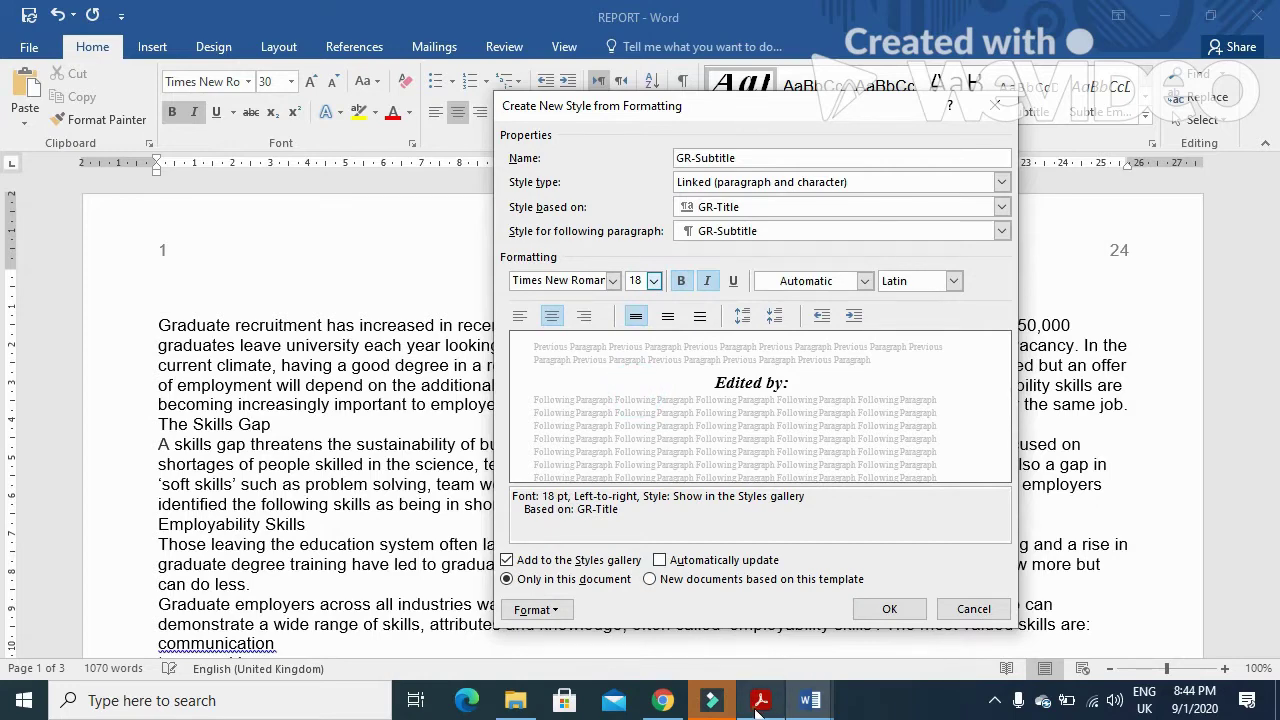
{"action": "left_click", "coordinate": [762, 700]}
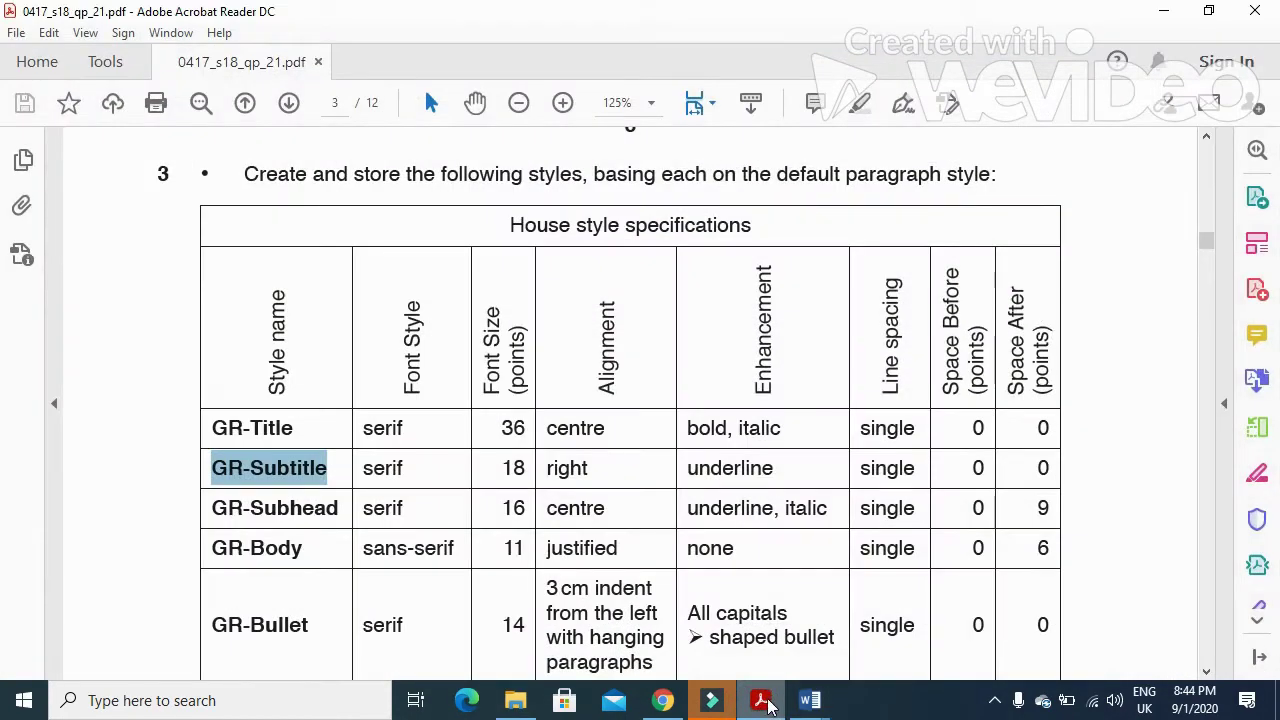
{"action": "left_click", "coordinate": [775, 703]}
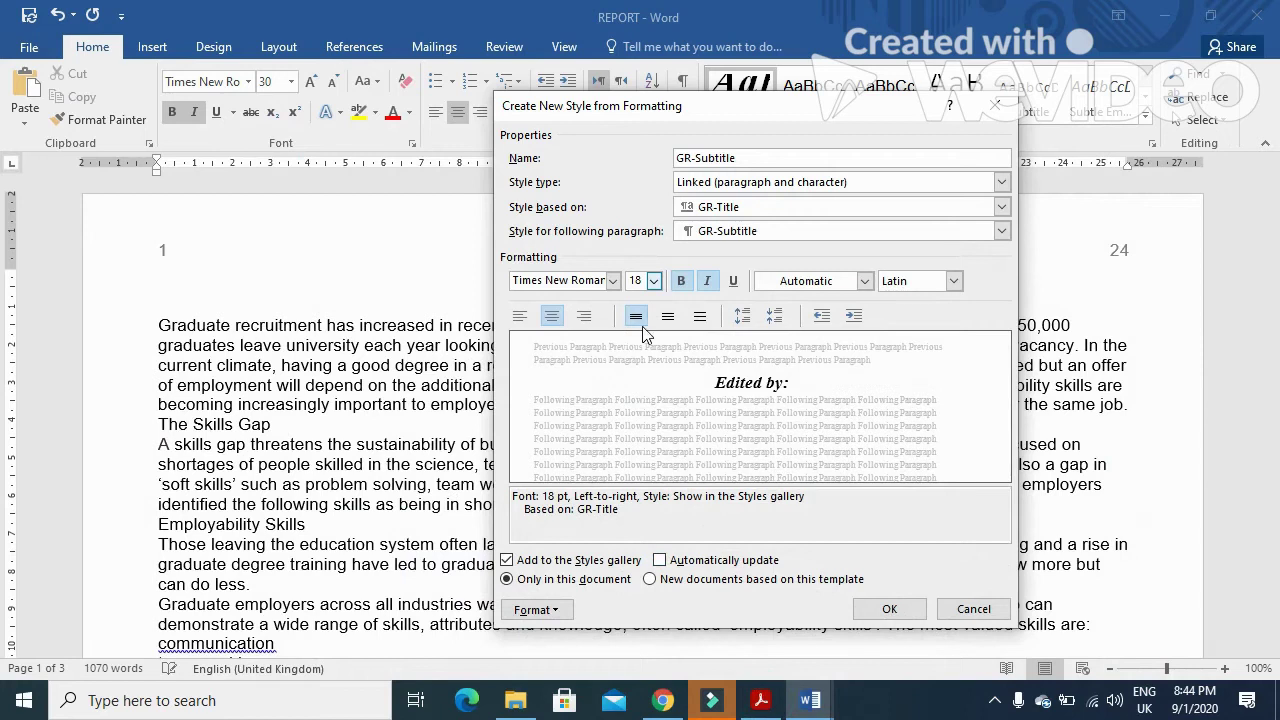
{"action": "left_click", "coordinate": [584, 316]}
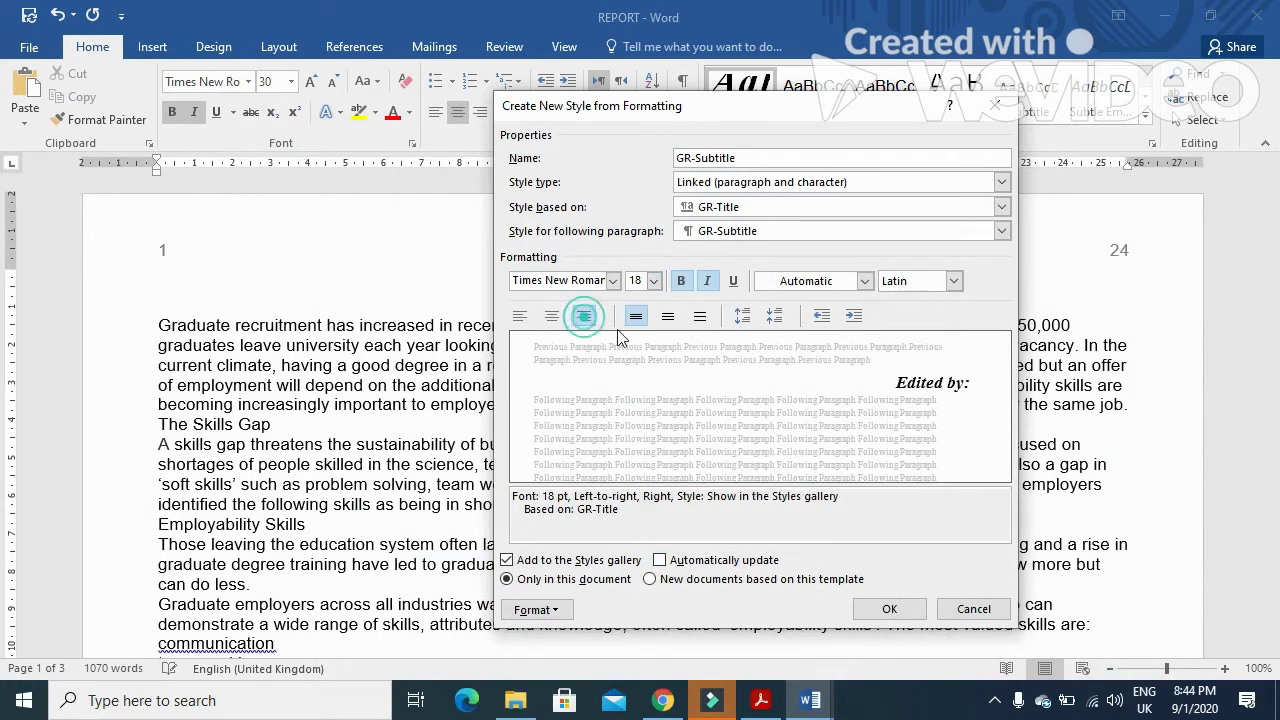
{"action": "left_click", "coordinate": [681, 281]}
{"action": "left_click", "coordinate": [707, 281]}
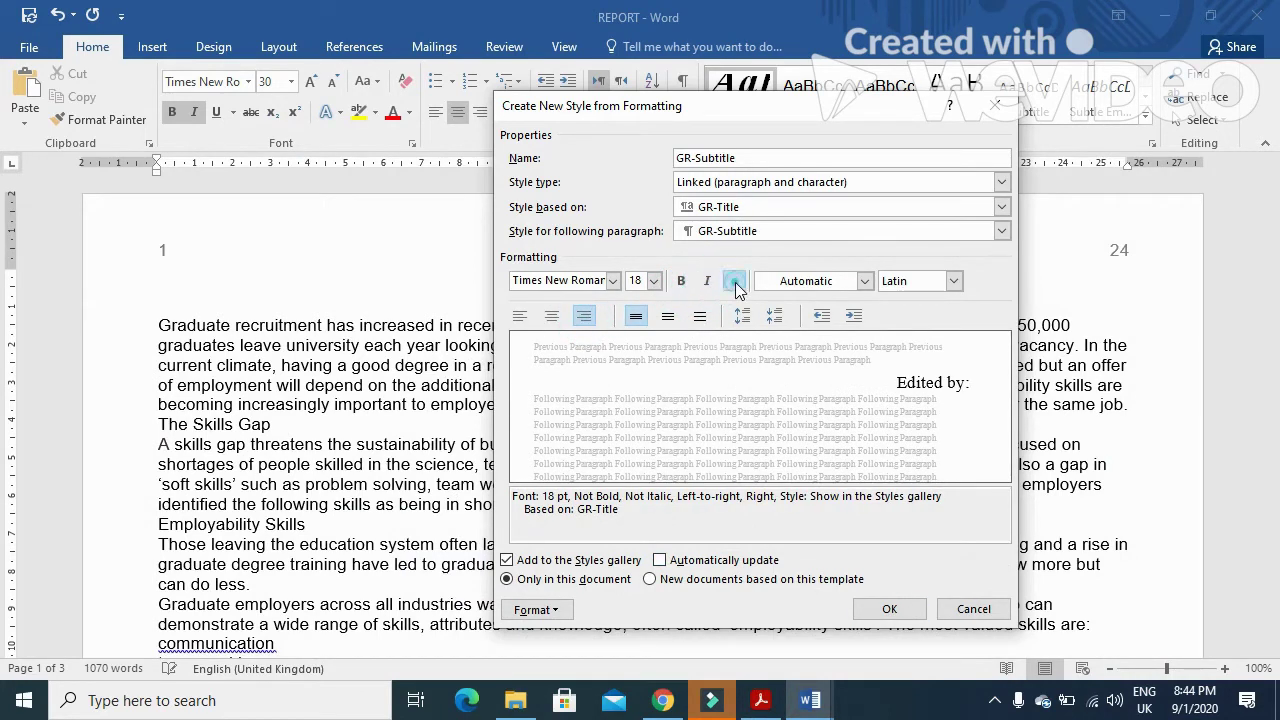
{"action": "left_click", "coordinate": [733, 281]}
- Give GR-Subtitle 0 pt before/after and single spacing, save it, then mark the GR-Subhead row
{"action": "left_click", "coordinate": [760, 701]}
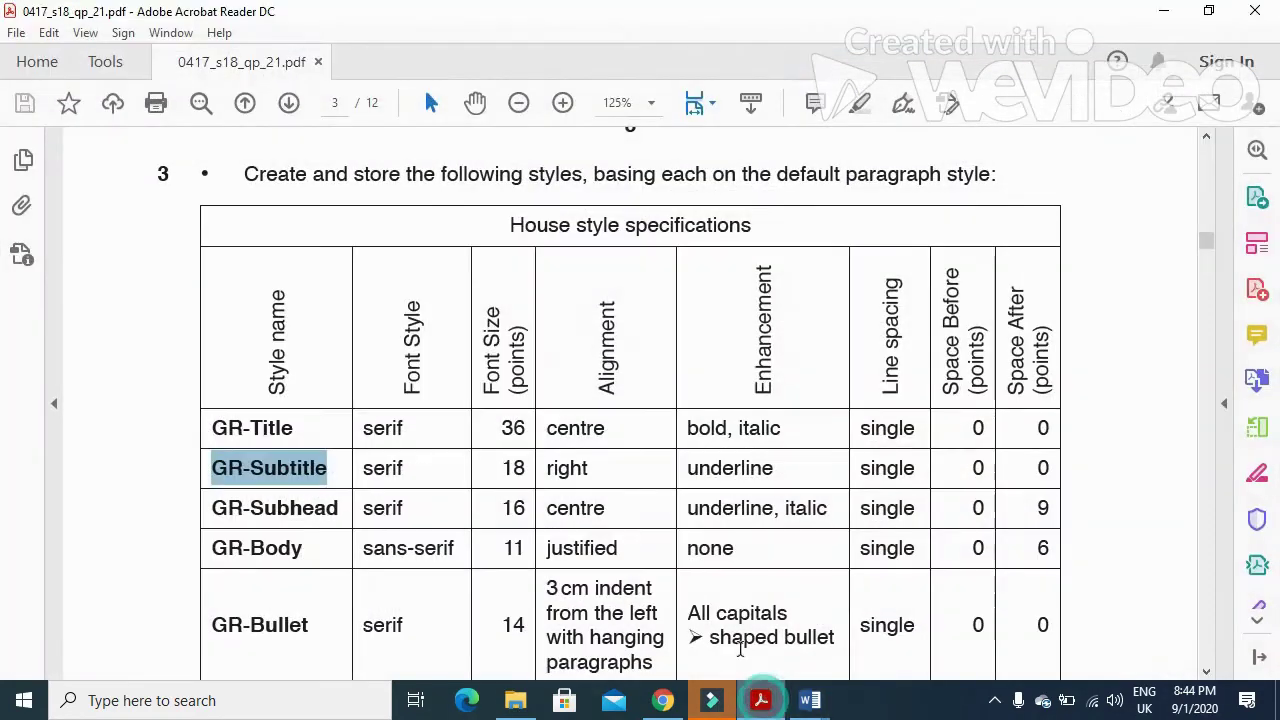
{"action": "left_click_drag", "start_coordinate": [853, 470], "coordinate": [1050, 470]}
{"action": "left_click", "coordinate": [762, 702]}
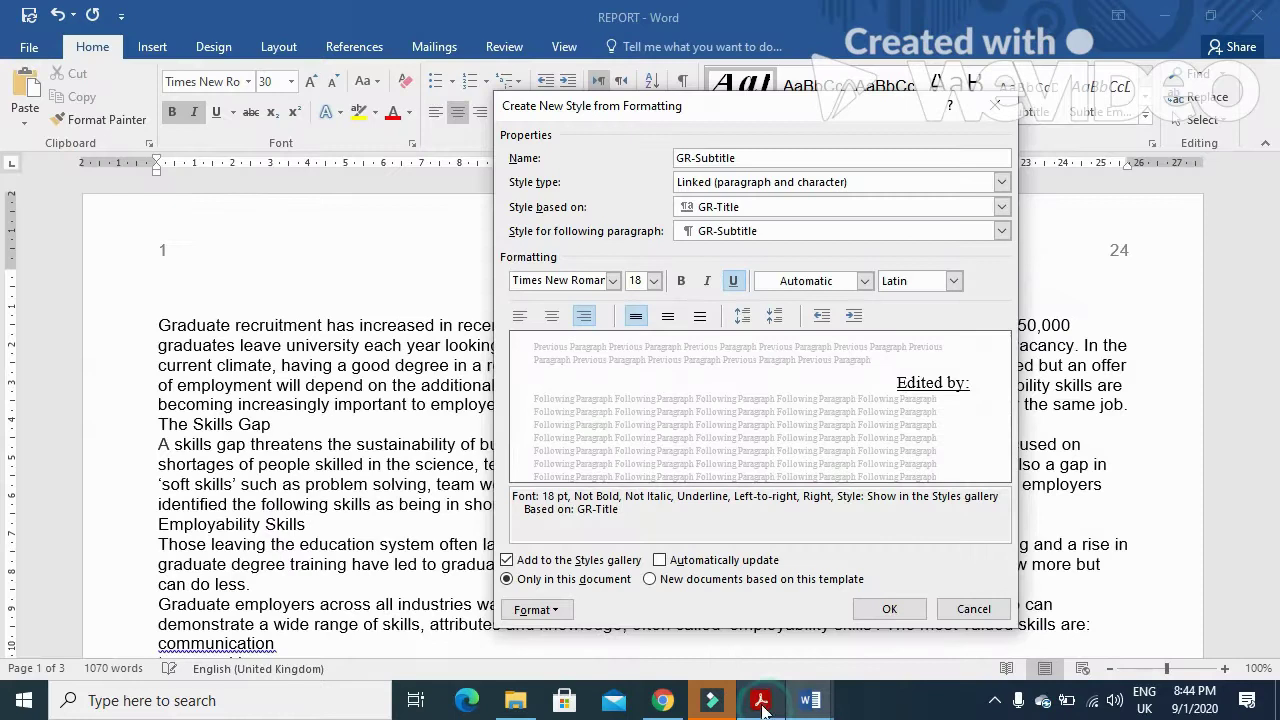
{"action": "left_click", "coordinate": [536, 609]}
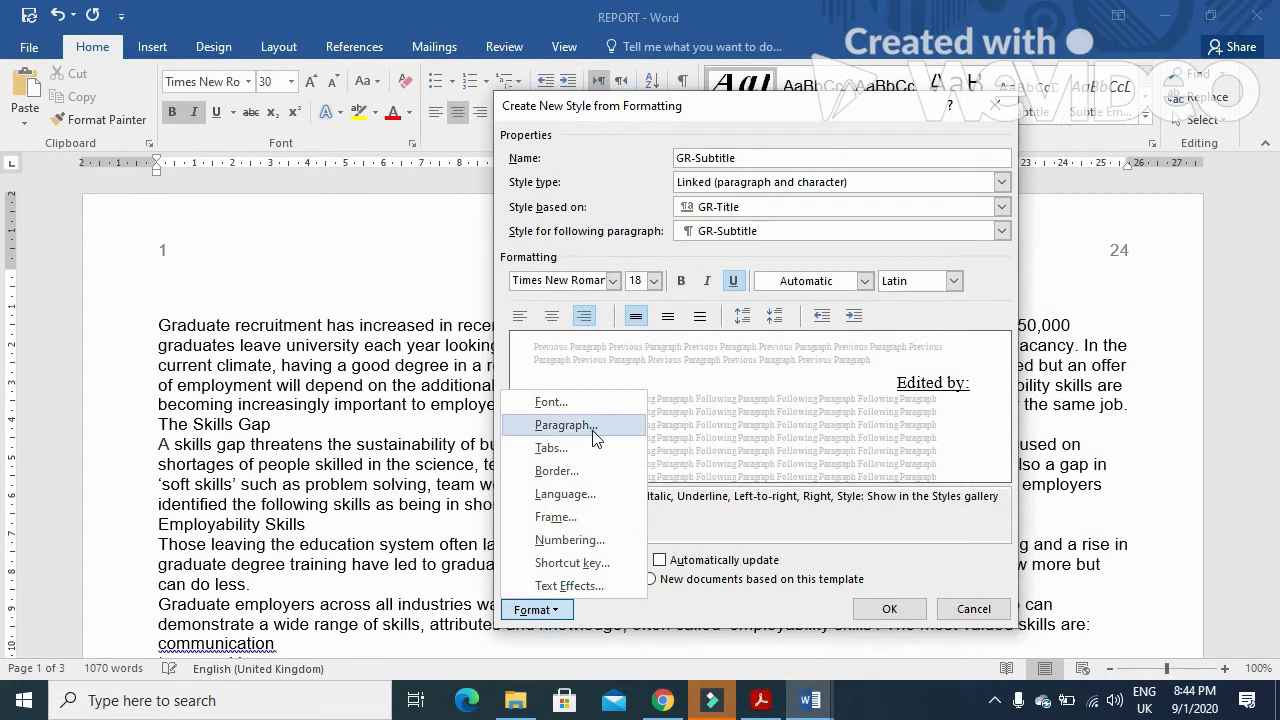
{"action": "left_click", "coordinate": [588, 427]}
{"action": "left_click", "coordinate": [545, 358]}
{"action": "left_click", "coordinate": [541, 380]}
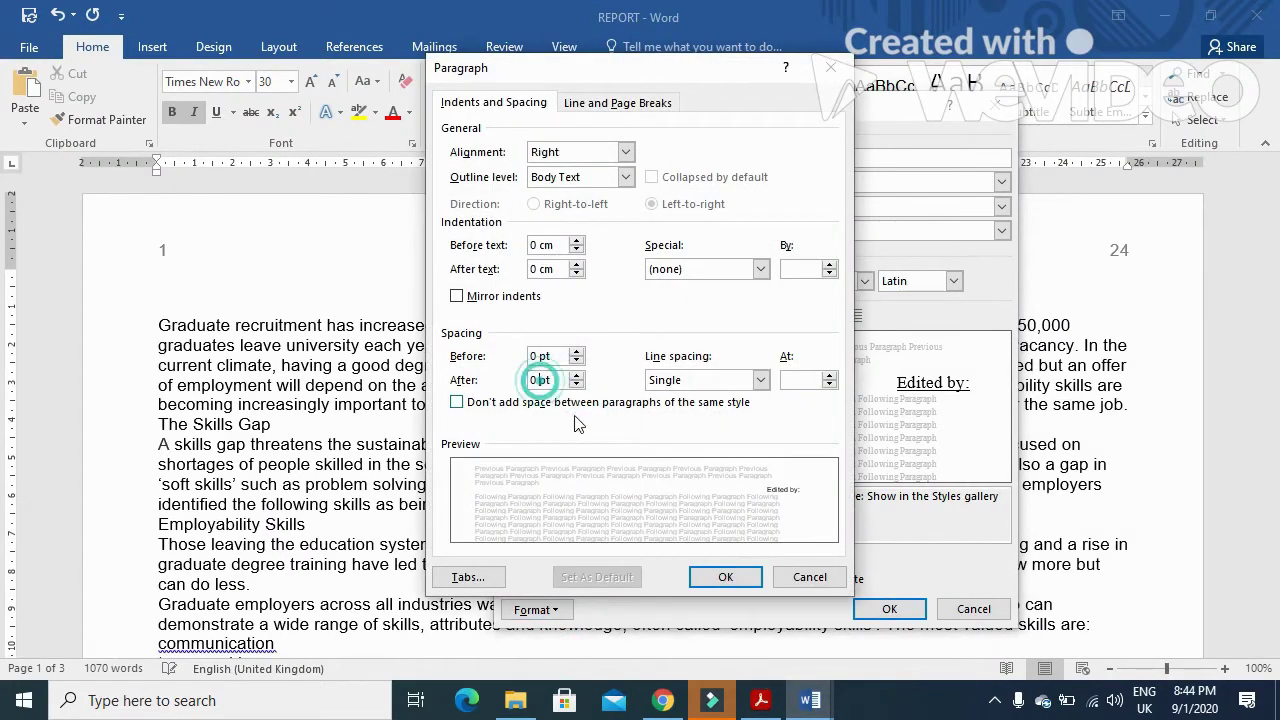
{"action": "left_click", "coordinate": [692, 381]}
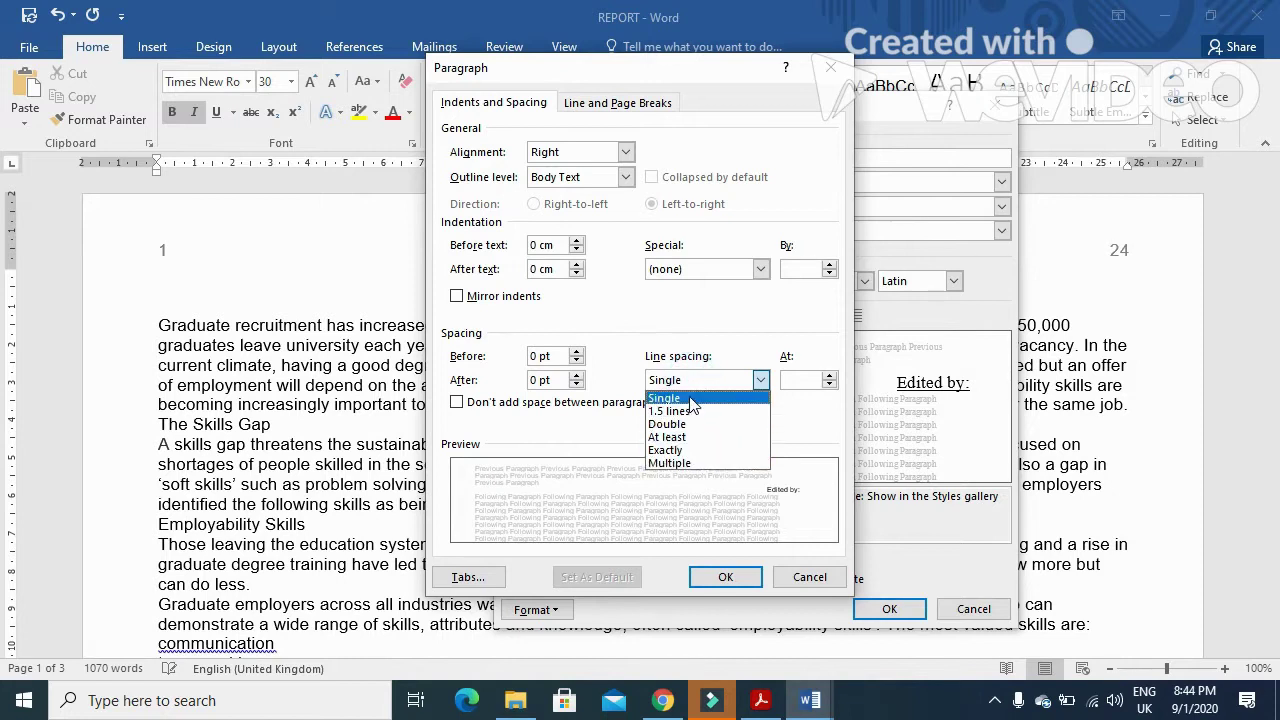
{"action": "left_click", "coordinate": [688, 398]}
{"action": "left_click", "coordinate": [725, 578]}
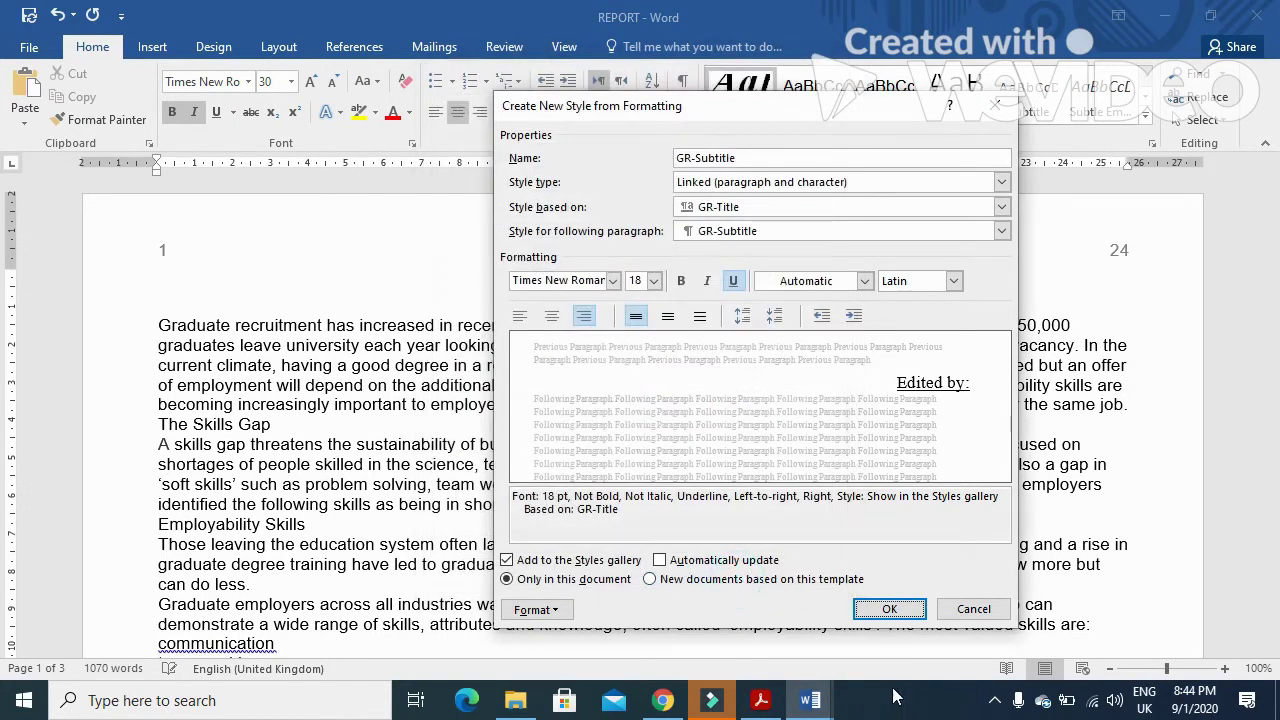
{"action": "left_click", "coordinate": [890, 610]}
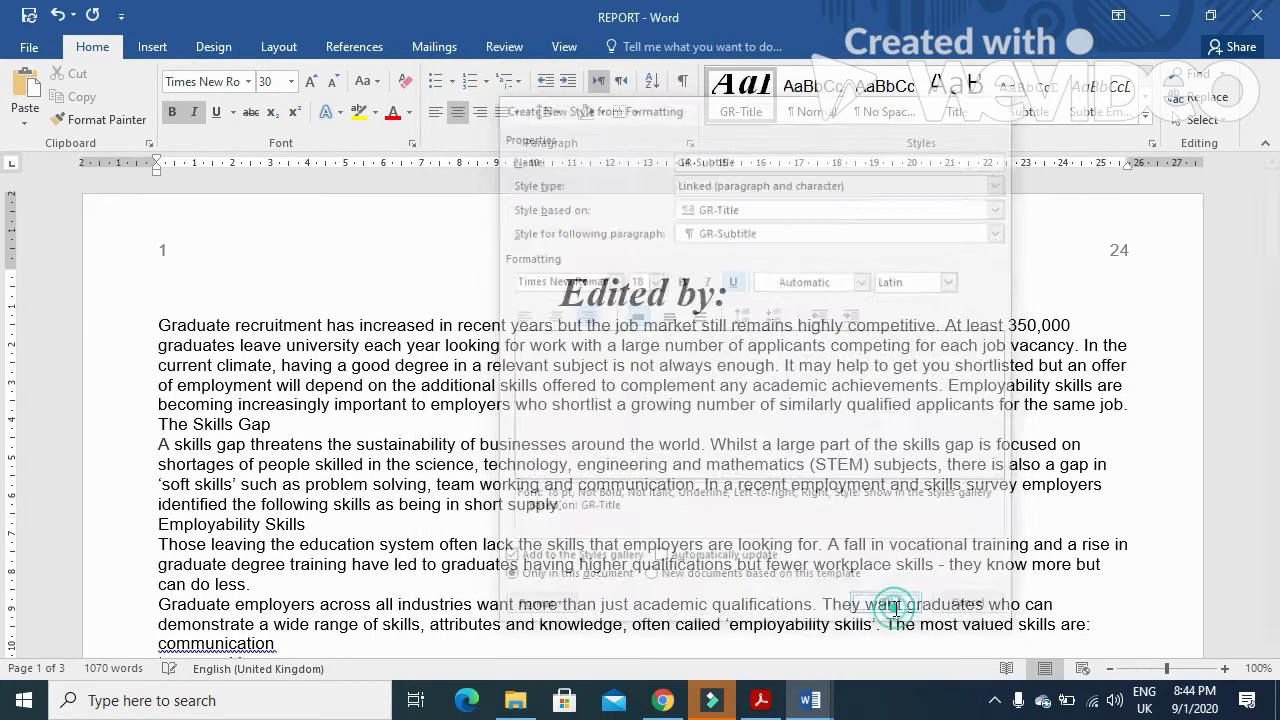
{"action": "left_click", "coordinate": [760, 700]}
{"action": "left_click_drag", "start_coordinate": [346, 512], "coordinate": [222, 512]}
{"action": "key", "text": "ctrl+c"}
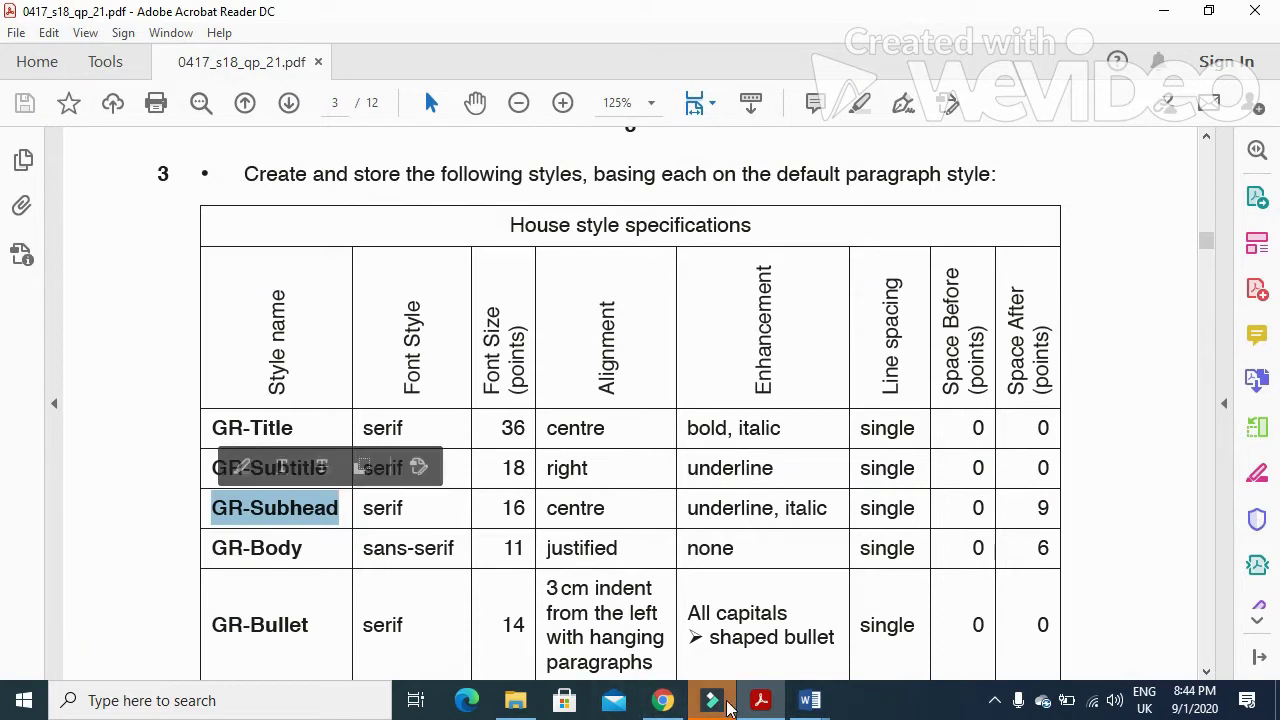
- Start a new style named GR-Subhead from the Styles gallery
{"action": "left_click", "coordinate": [810, 700]}
{"action": "left_click", "coordinate": [1145, 117]}
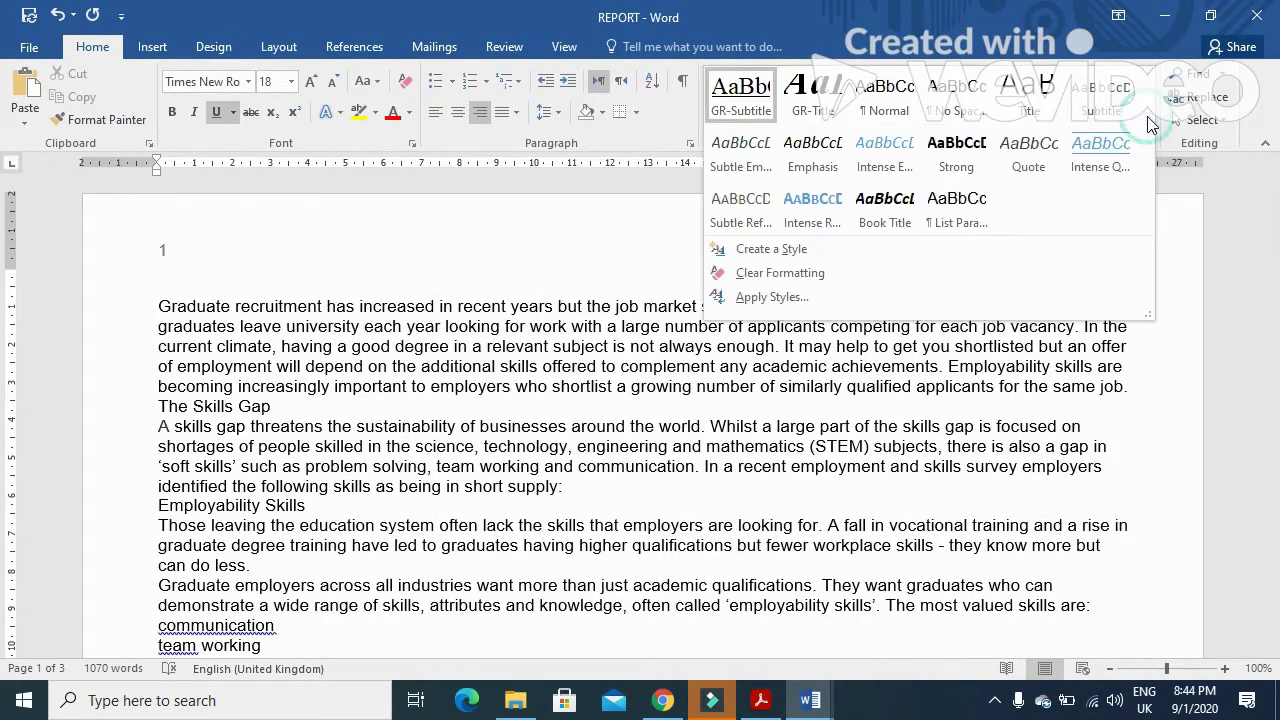
{"action": "left_click", "coordinate": [825, 248]}
{"action": "key", "text": "ctrl+v"}
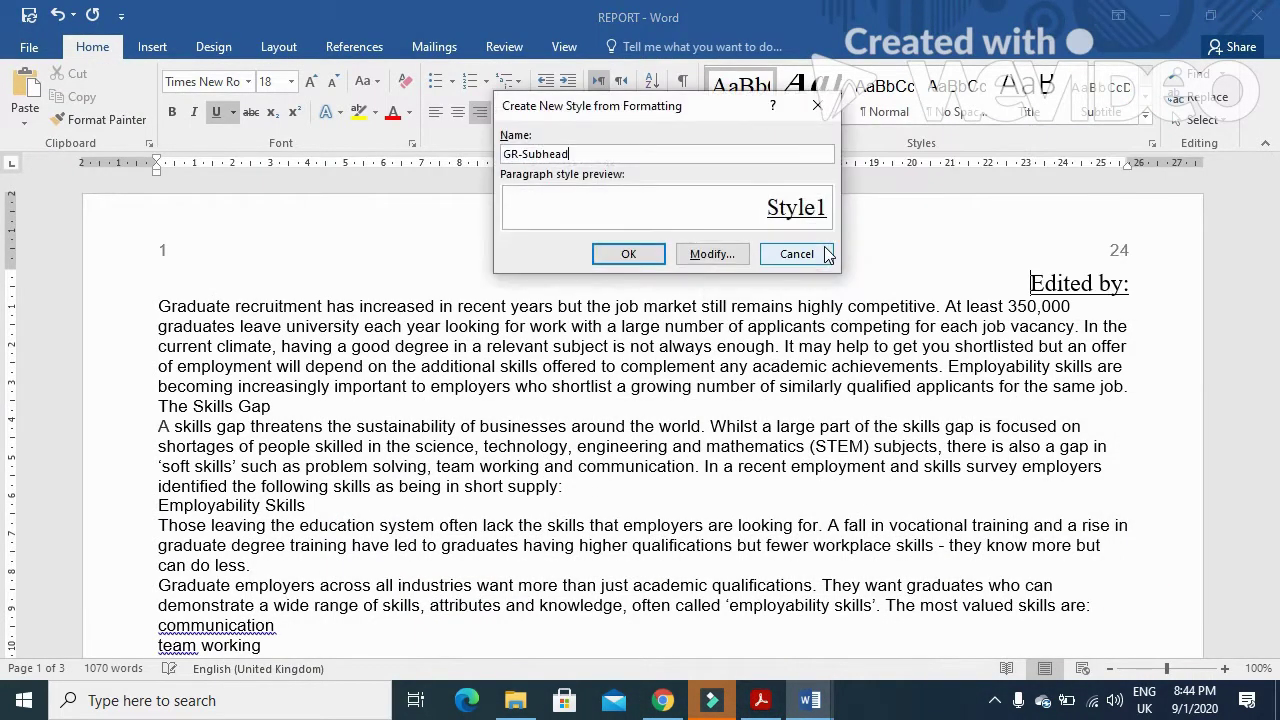
{"action": "left_click", "coordinate": [710, 256]}
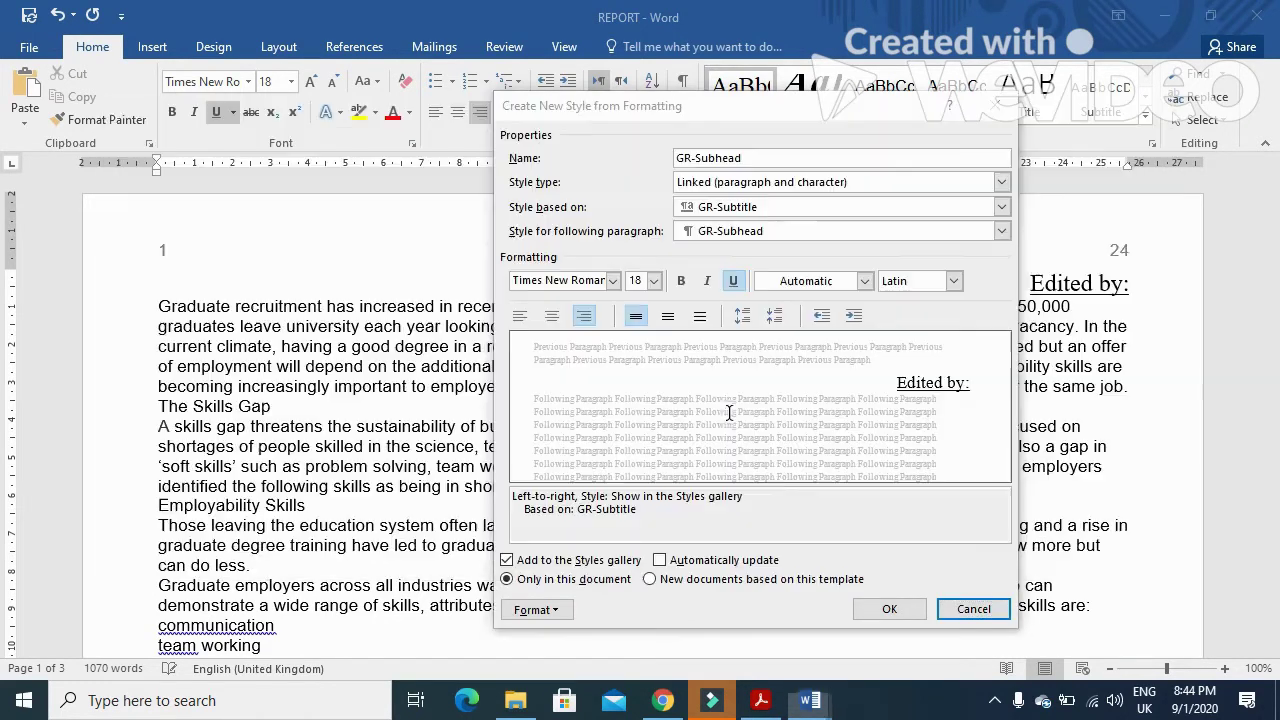
- Set GR-Subhead to 16 pt, centred and italic, per the specification table
{"action": "key", "text": "alt+Tab"}
{"action": "left_click_drag", "start_coordinate": [365, 512], "coordinate": [563, 510]}
{"action": "key", "text": "alt+Tab"}
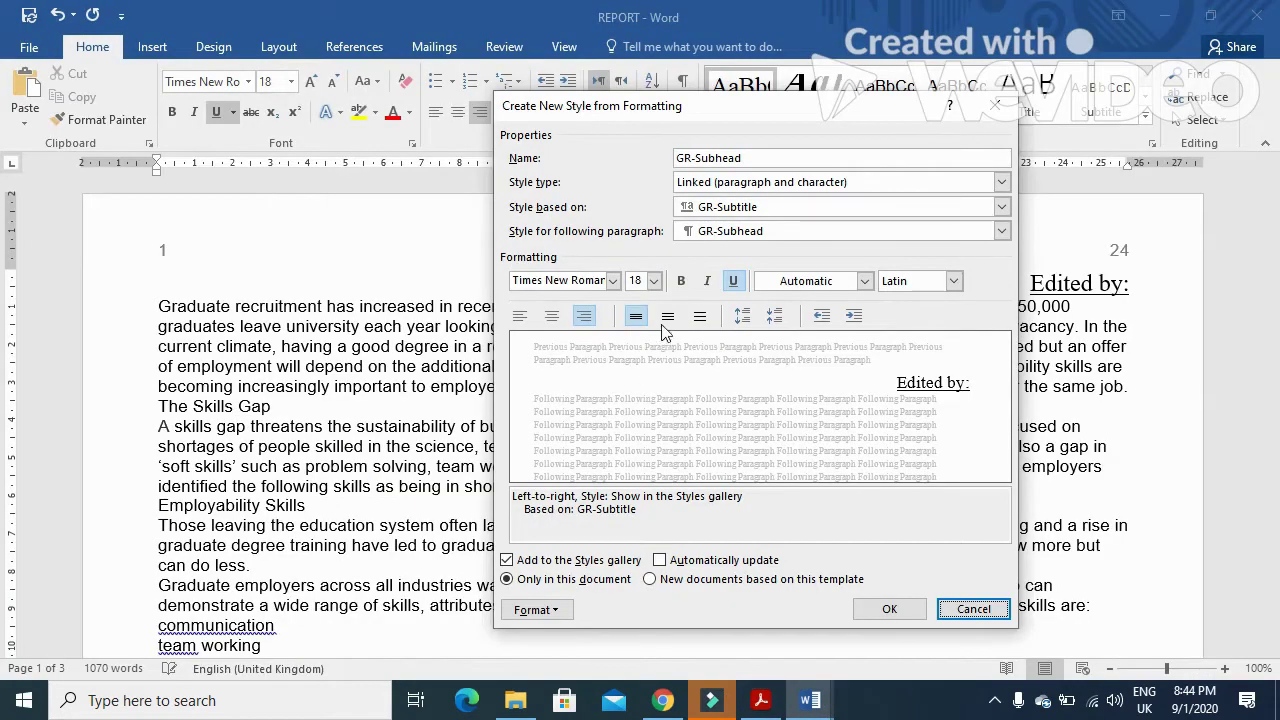
{"action": "left_click", "coordinate": [654, 281]}
{"action": "left_click", "coordinate": [638, 372]}
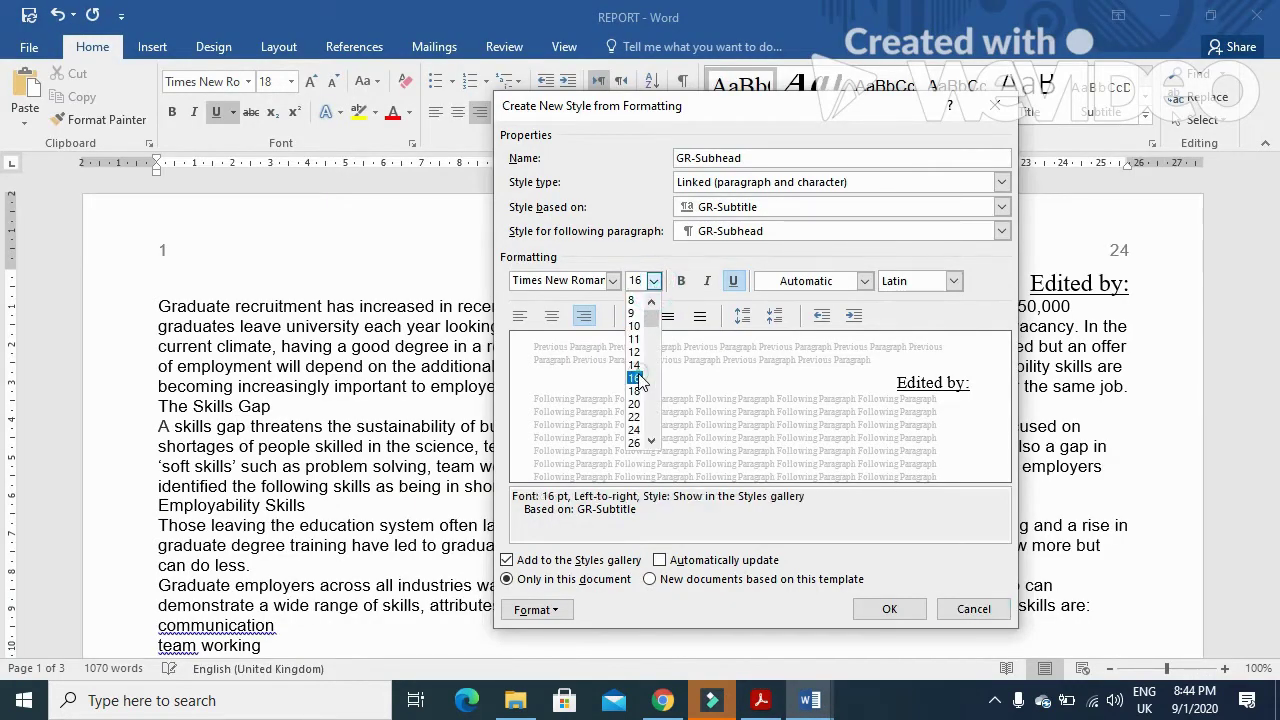
{"action": "left_click", "coordinate": [553, 317]}
{"action": "key", "text": "alt+Tab"}
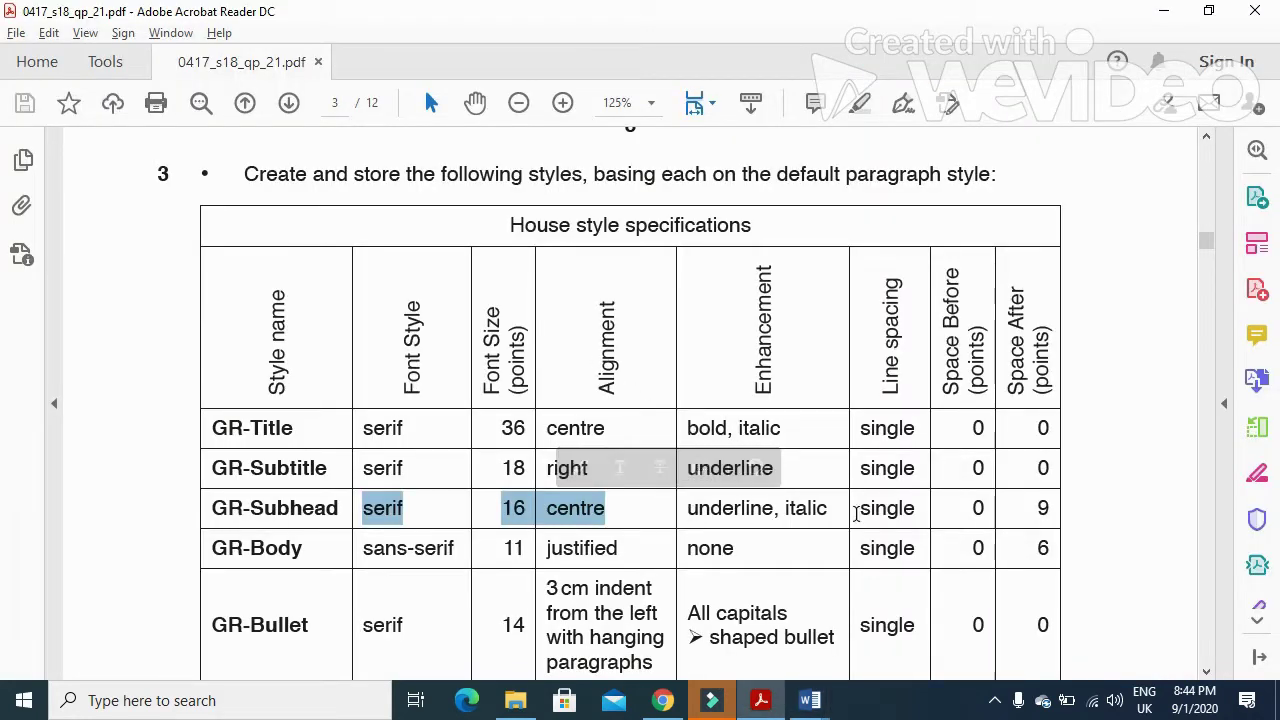
{"action": "key", "text": "alt+Tab"}
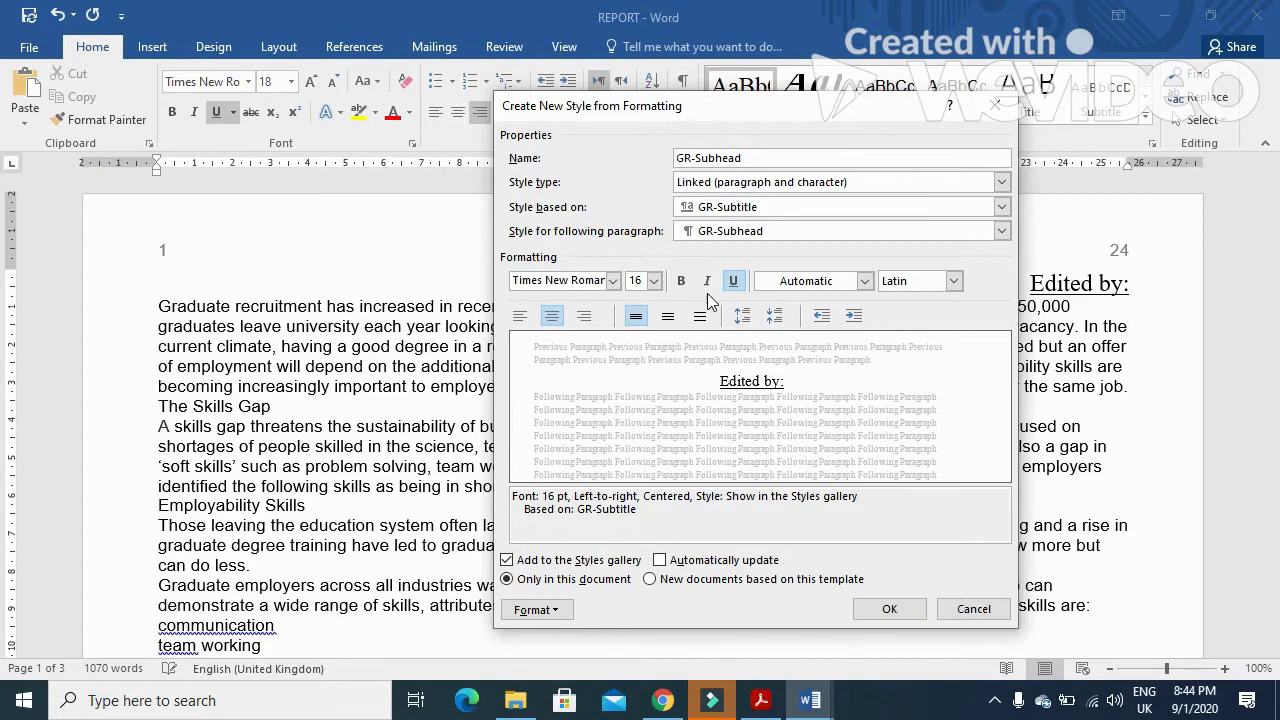
{"action": "left_click", "coordinate": [707, 284]}
- Give GR-Subhead 9 pt spacing after and single line spacing, then save and apply it
{"action": "key", "text": "alt+Tab"}
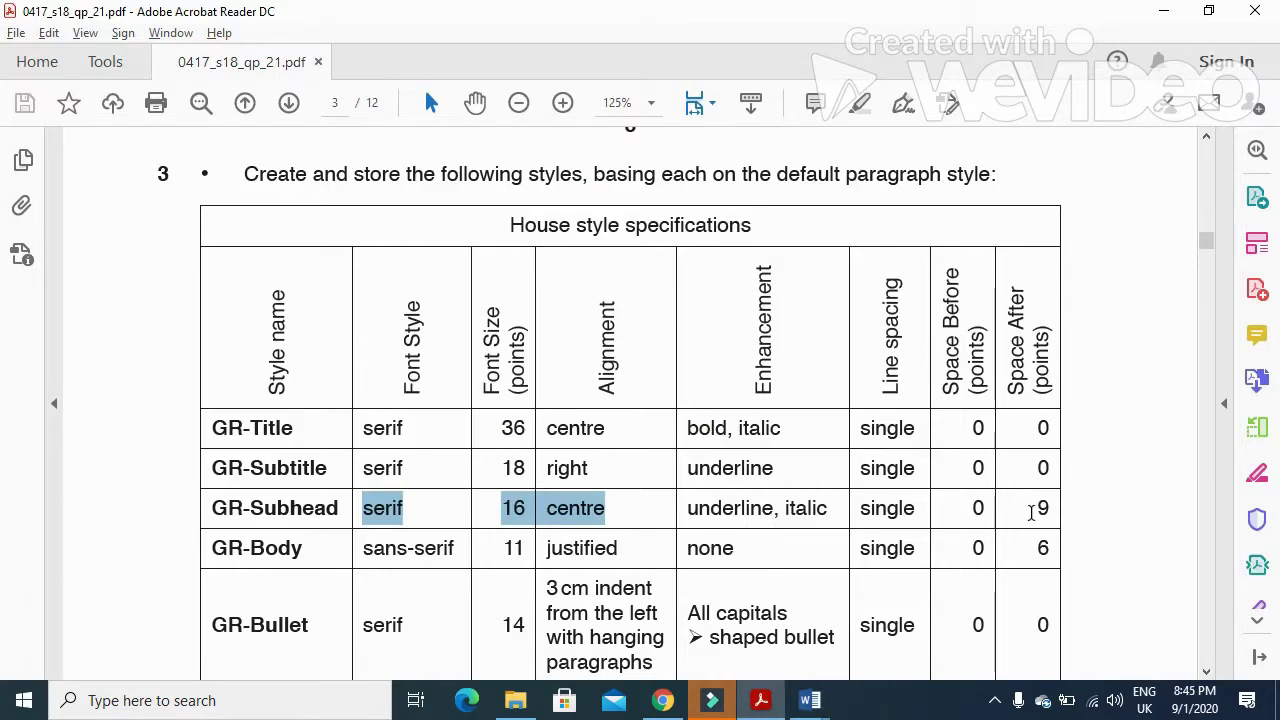
{"action": "double_click", "coordinate": [1038, 509]}
{"action": "key", "text": "alt+Tab"}
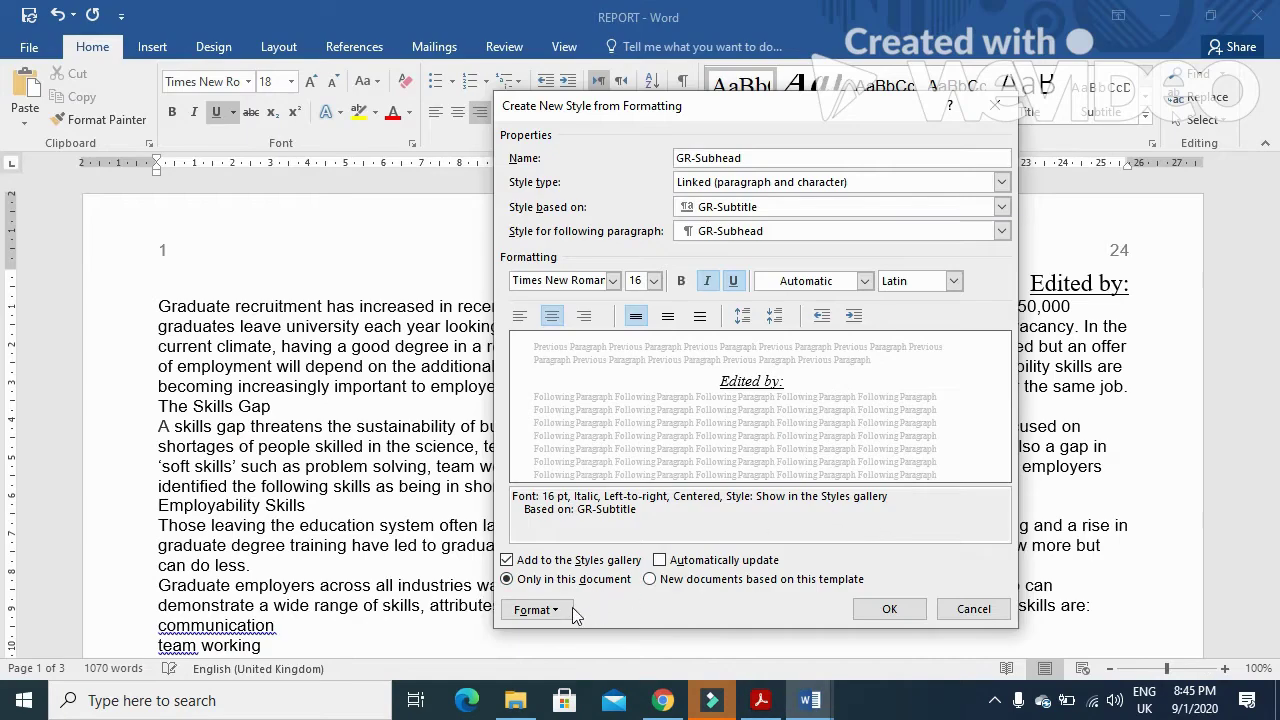
{"action": "left_click", "coordinate": [575, 612]}
{"action": "left_click", "coordinate": [582, 424]}
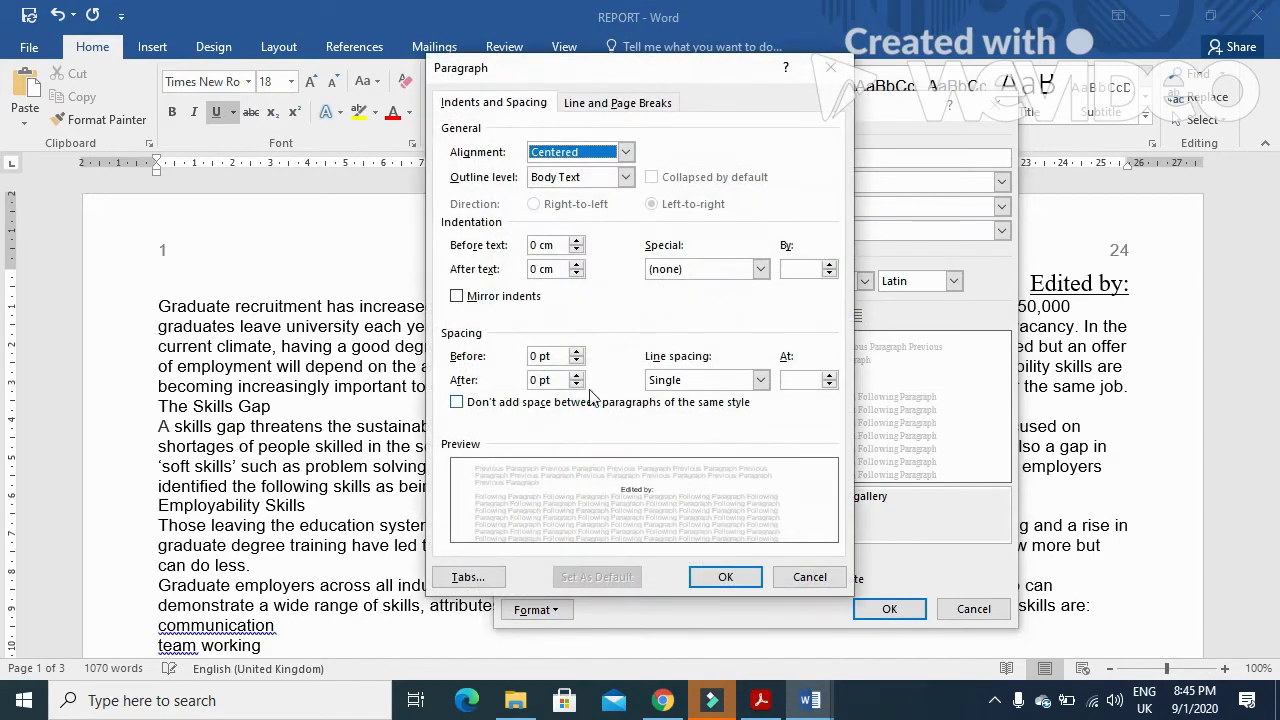
{"action": "double_click", "coordinate": [538, 380]}
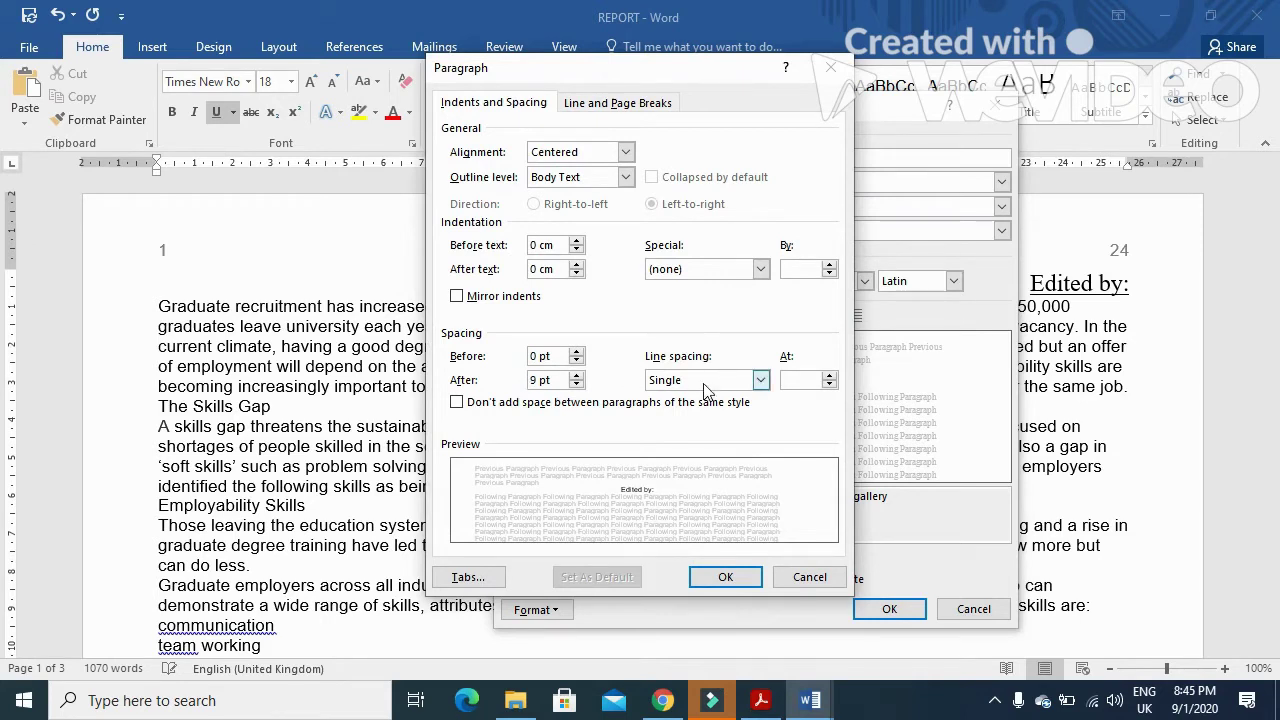
{"action": "left_click", "coordinate": [668, 382]}
{"action": "left_click", "coordinate": [668, 399]}
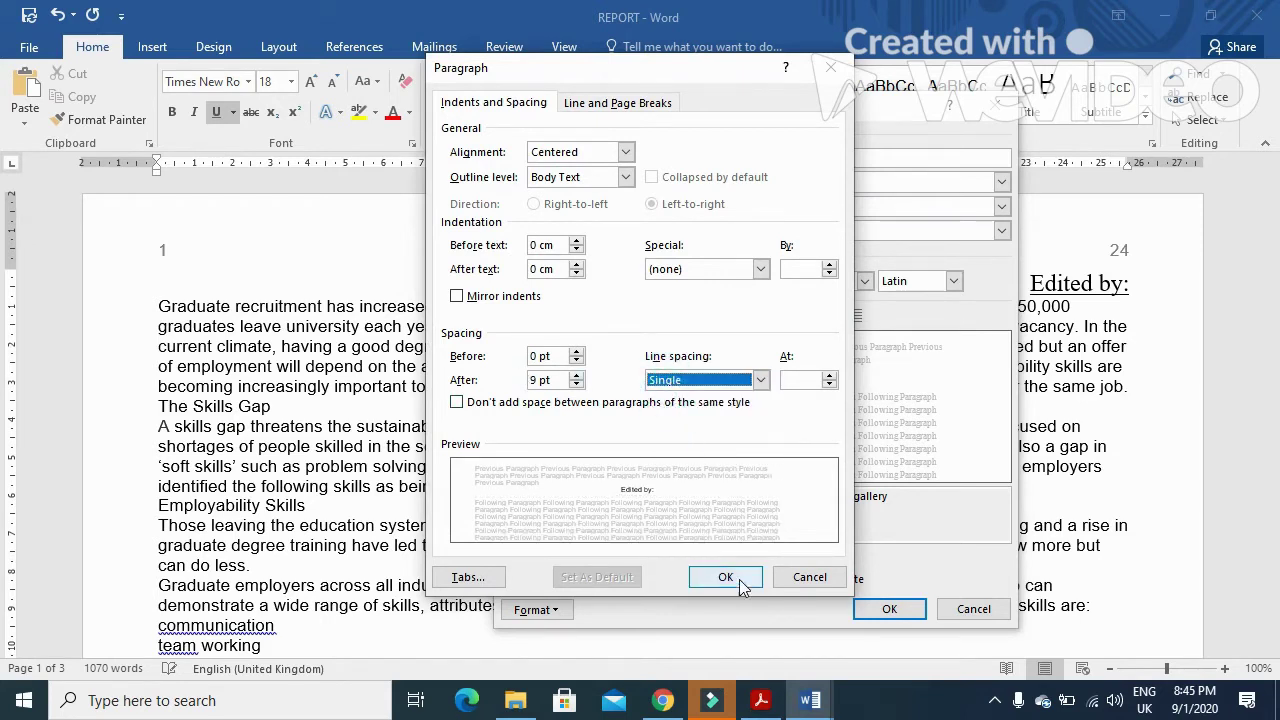
{"action": "left_click", "coordinate": [726, 578]}
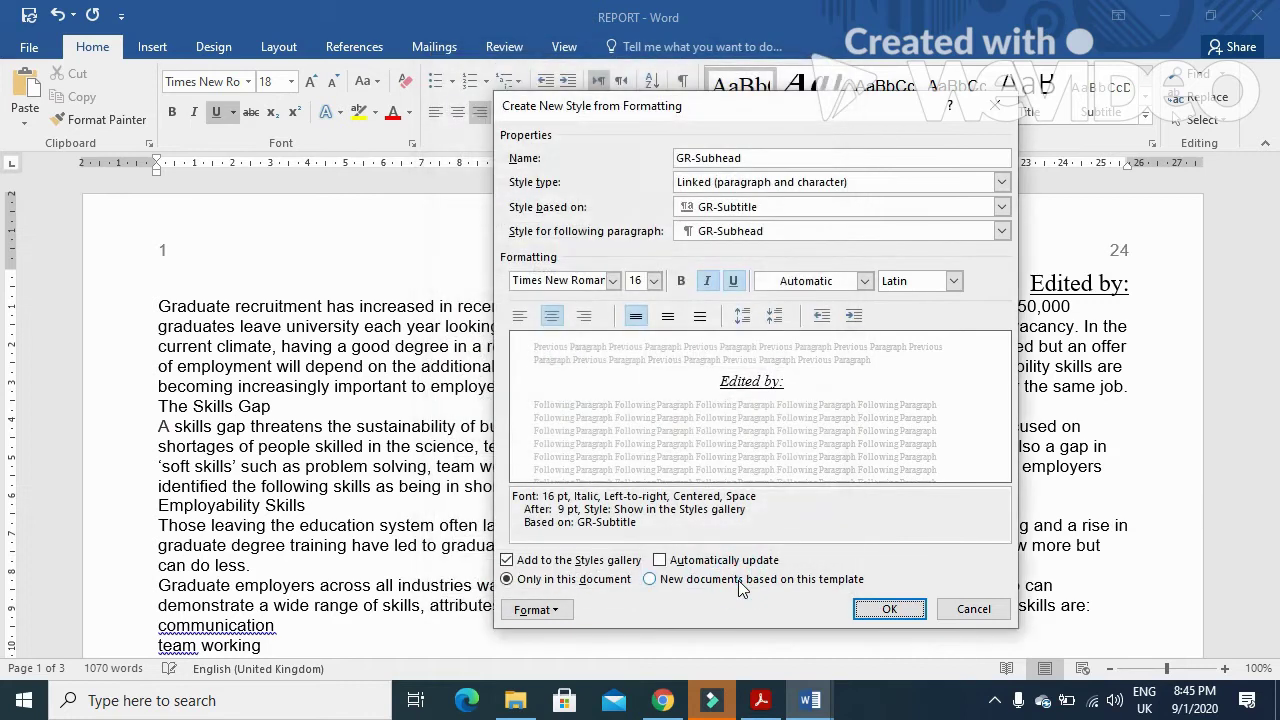
{"action": "left_click", "coordinate": [871, 616]}
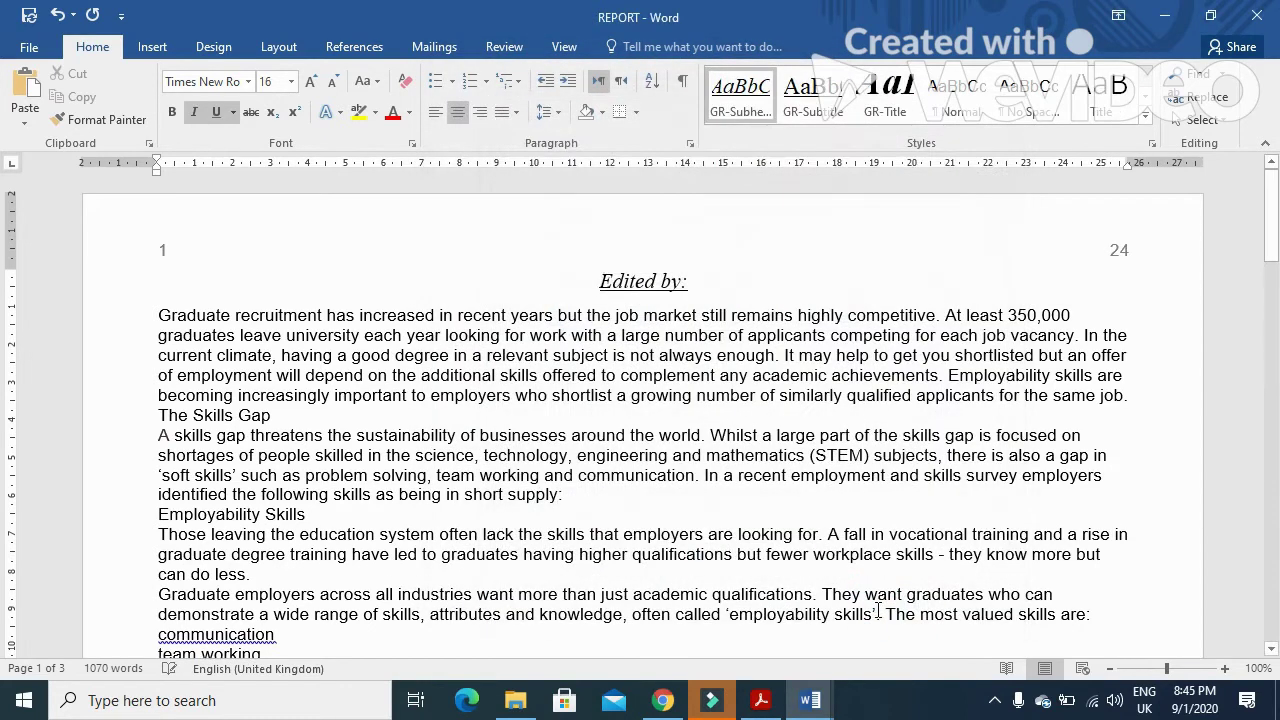
- Copy the GR-Body name from the spec table and start a new style with that name
{"action": "left_click", "coordinate": [761, 700]}
{"action": "scroll", "coordinate": [406, 606], "scroll_direction": "down", "scroll_amount": 2}
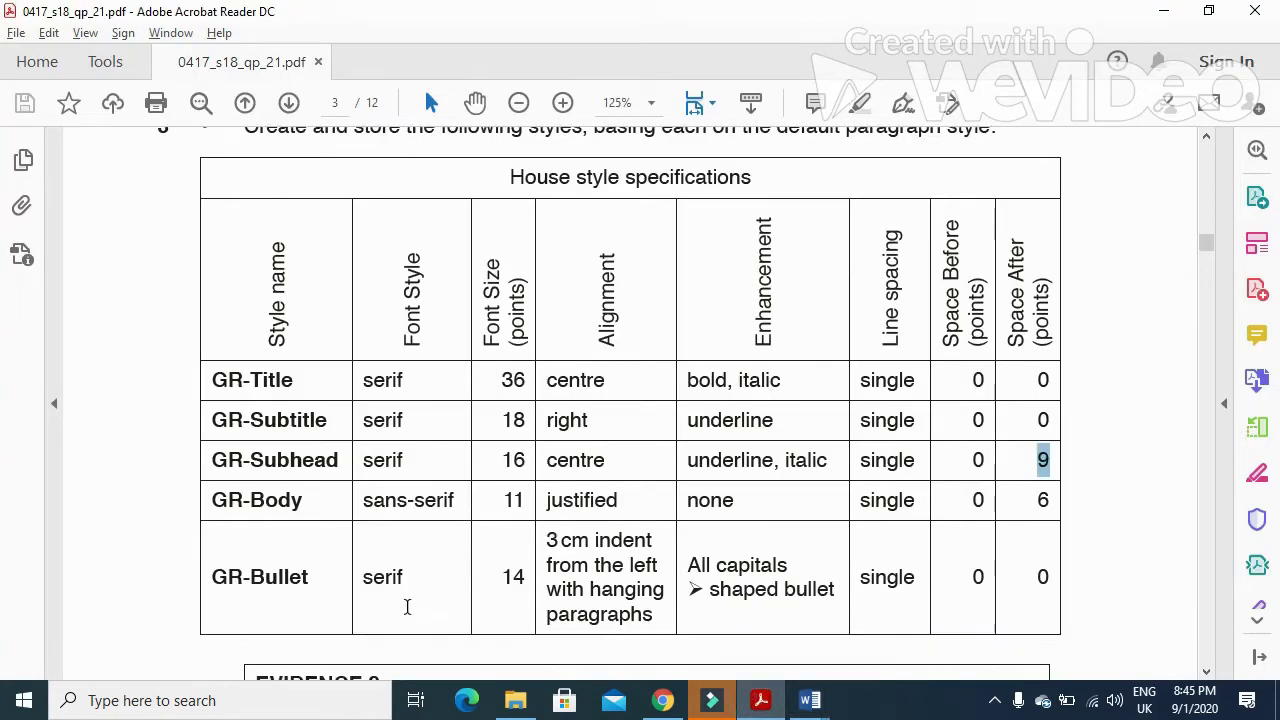
{"action": "left_click_drag", "start_coordinate": [304, 452], "coordinate": [212, 452]}
{"action": "key", "text": "ctrl+c"}
{"action": "key", "text": "alt+Tab"}
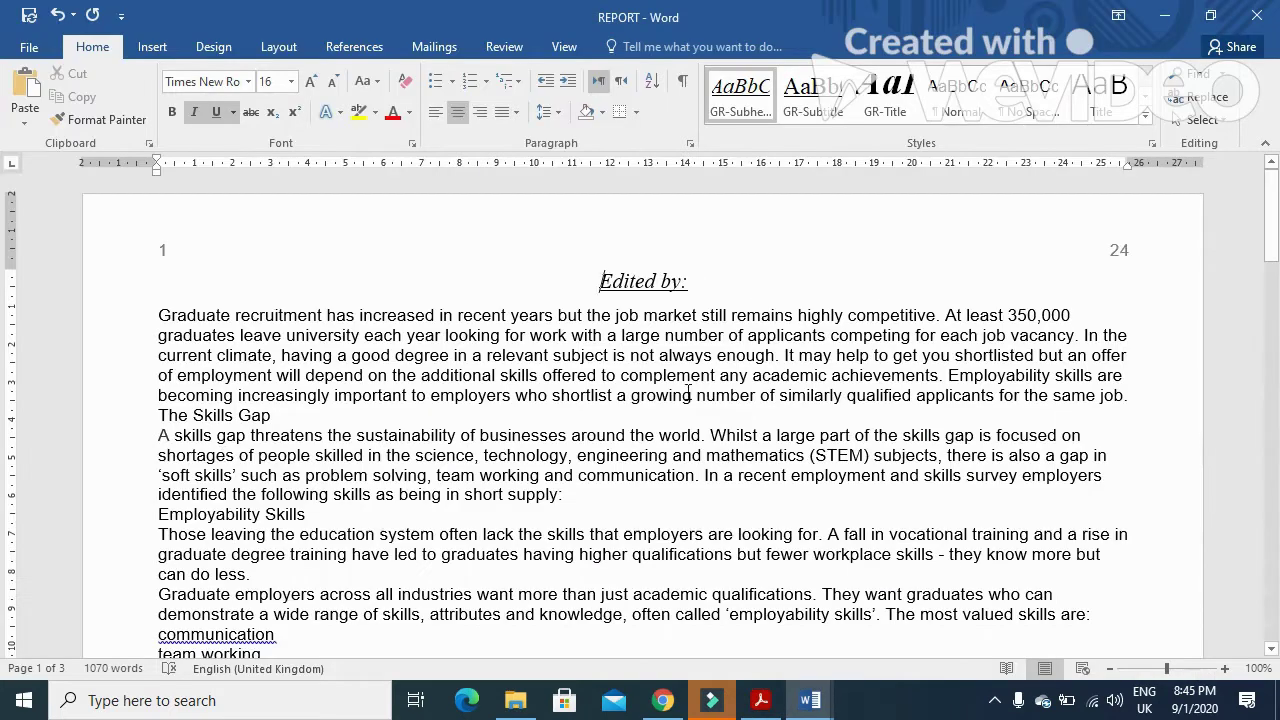
{"action": "left_click", "coordinate": [1145, 116]}
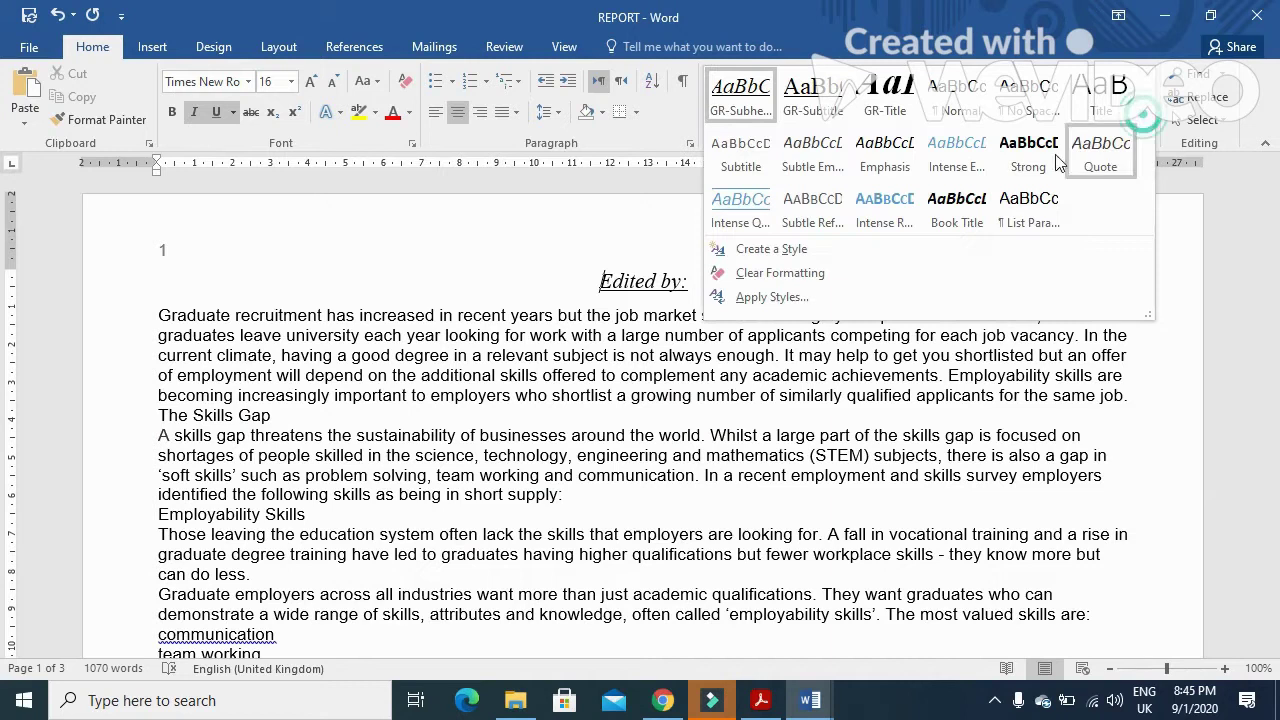
{"action": "left_click", "coordinate": [875, 248]}
{"action": "key", "text": "ctrl+v"}
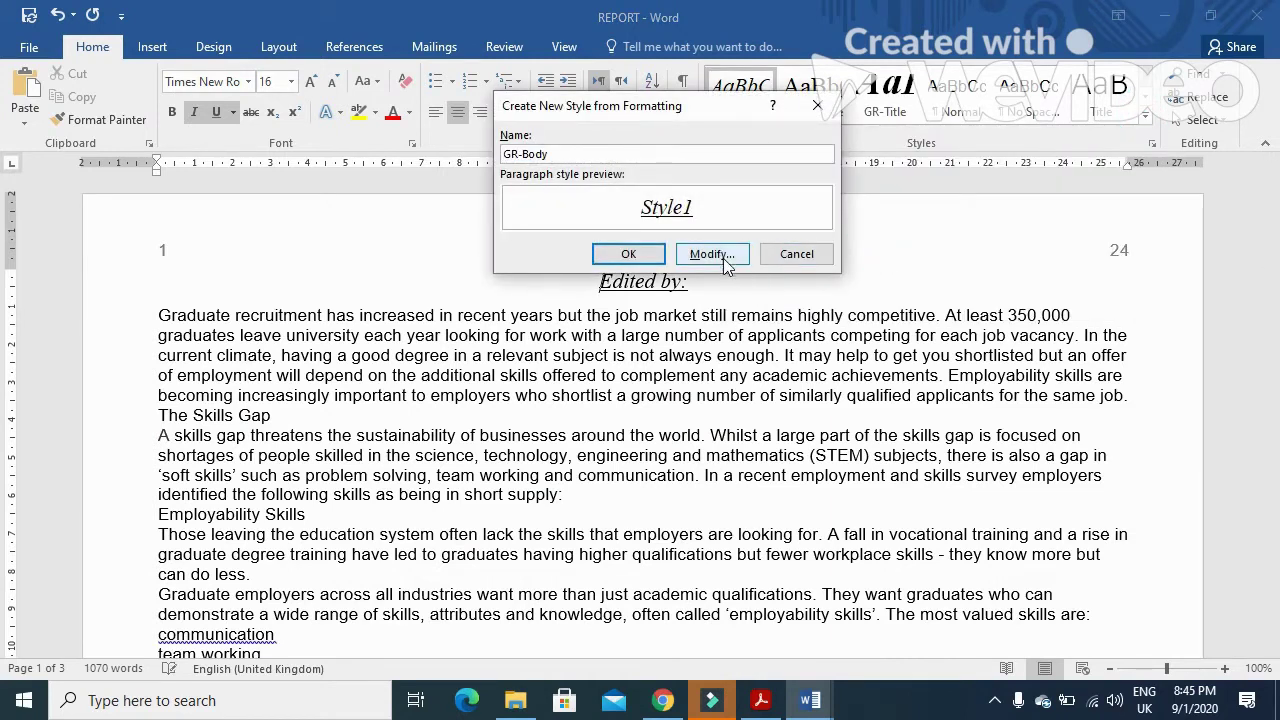
{"action": "left_click", "coordinate": [712, 253]}
- Set the GR-Body font to Arial 11 pt with italic and underline turned off
{"action": "key", "text": "alt+Tab"}
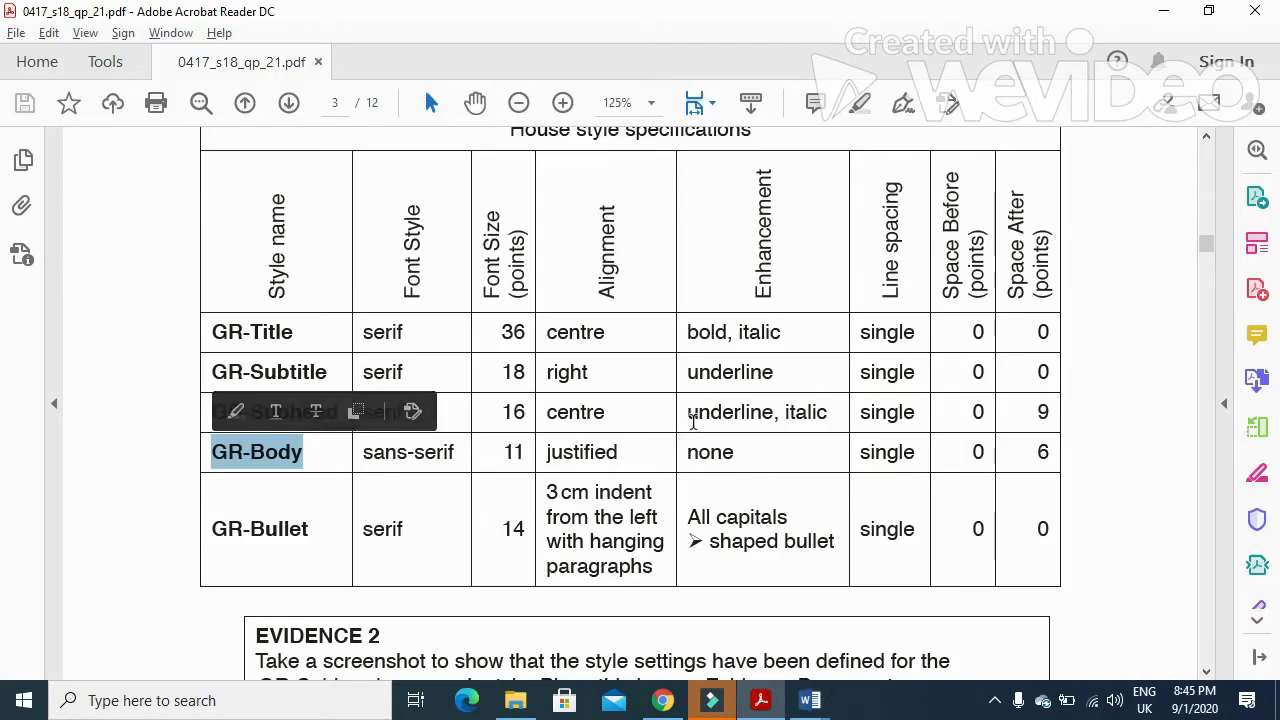
{"action": "key", "text": "alt+Tab"}
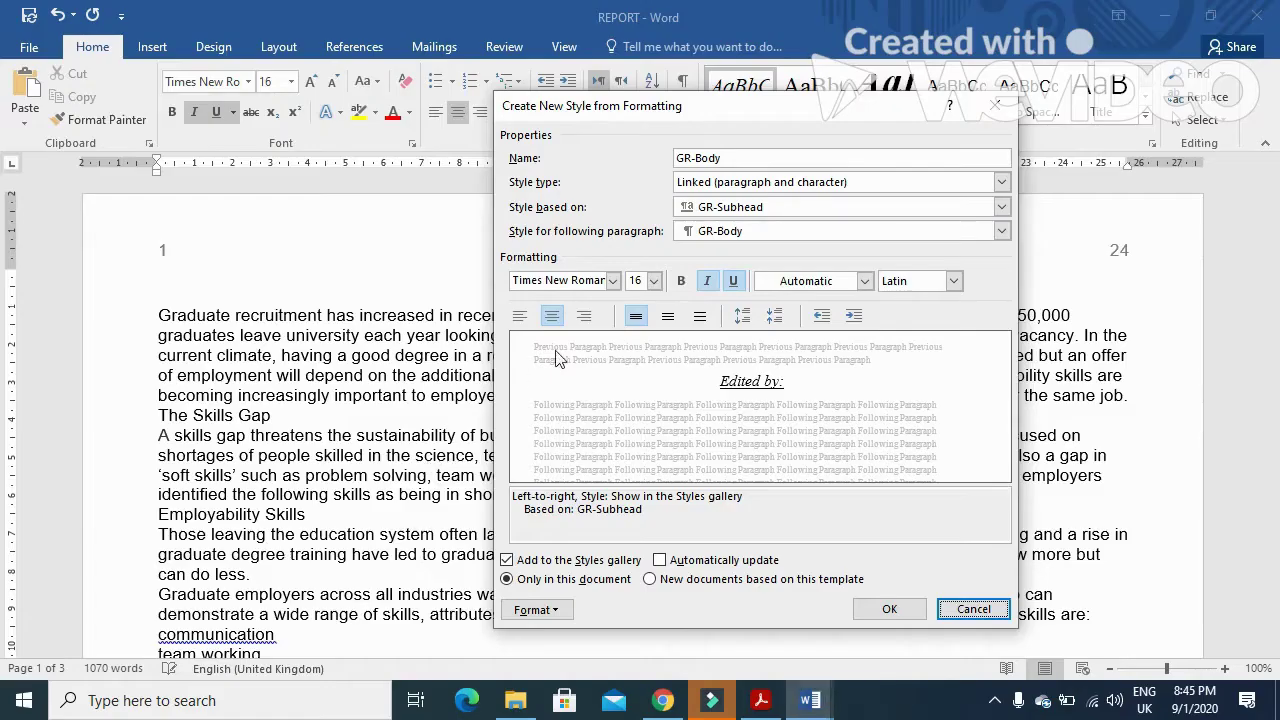
{"action": "left_click", "coordinate": [612, 281]}
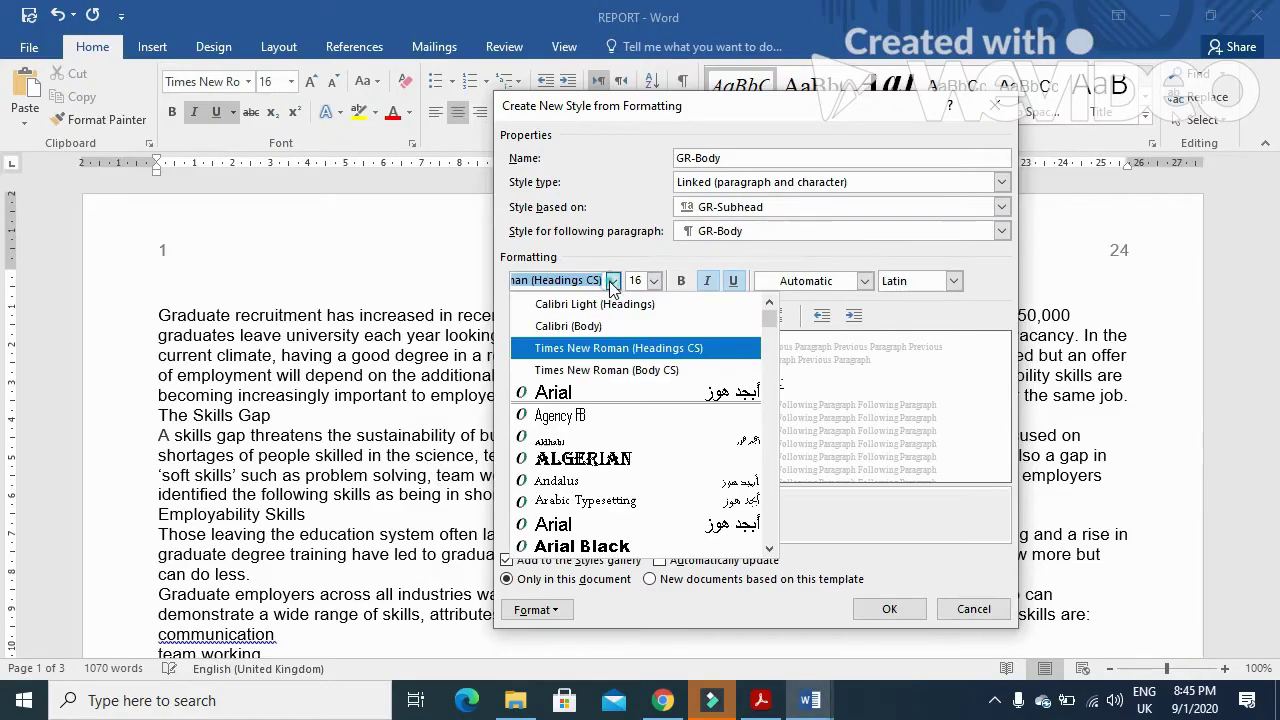
{"action": "left_click", "coordinate": [585, 392]}
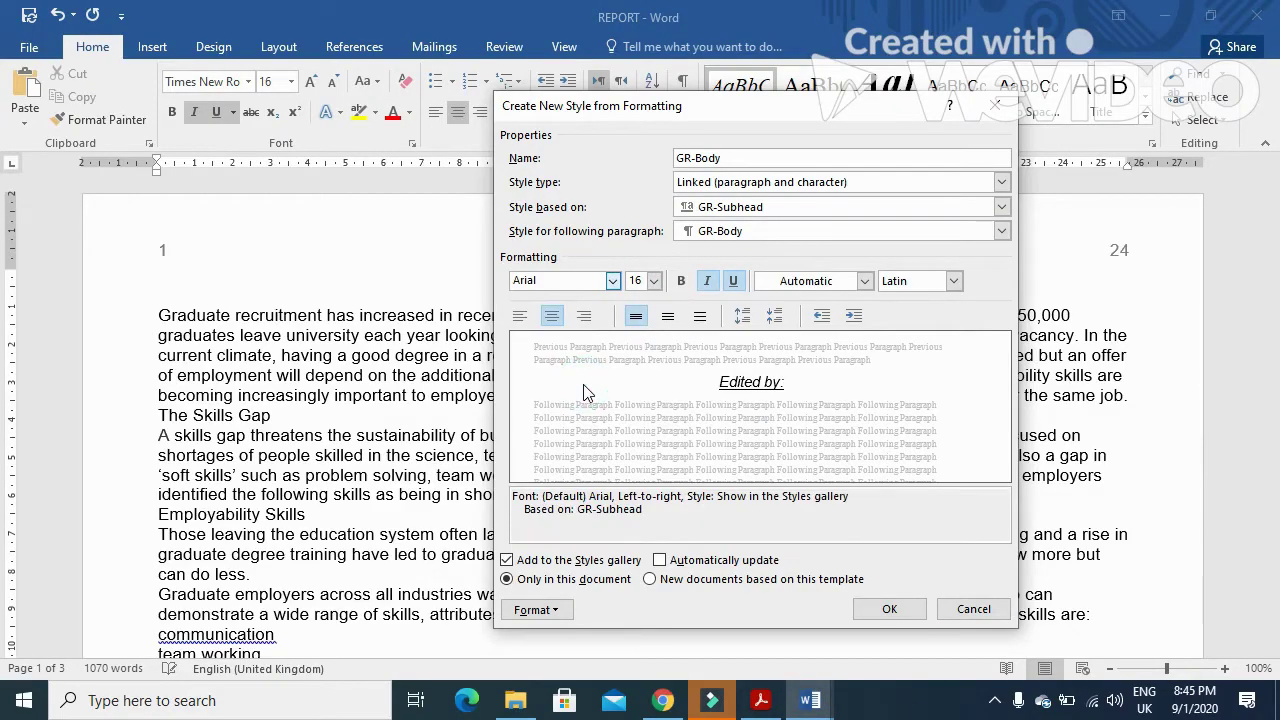
{"action": "left_click", "coordinate": [653, 281]}
{"action": "left_click", "coordinate": [634, 342]}
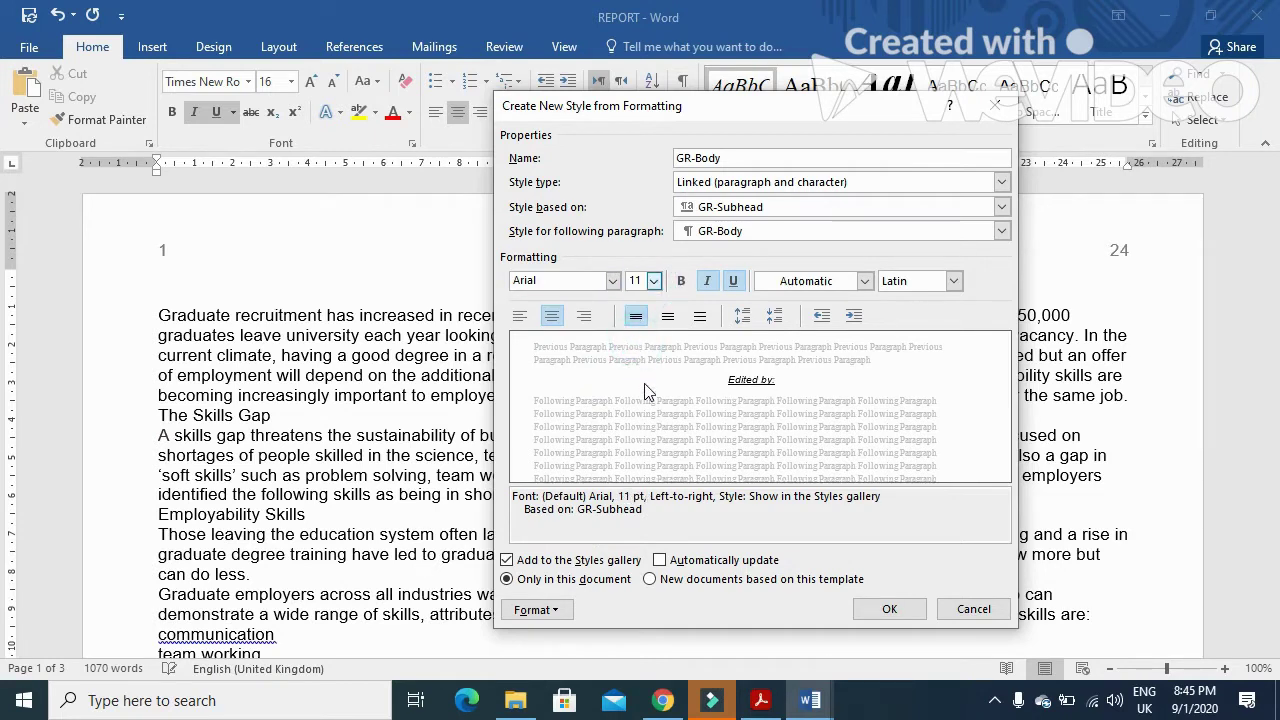
{"action": "key", "text": "alt+Tab"}
{"action": "left_click_drag", "start_coordinate": [553, 452], "coordinate": [740, 452]}
{"action": "key", "text": "alt+Tab"}
{"action": "left_click", "coordinate": [708, 282]}
{"action": "left_click", "coordinate": [733, 281]}
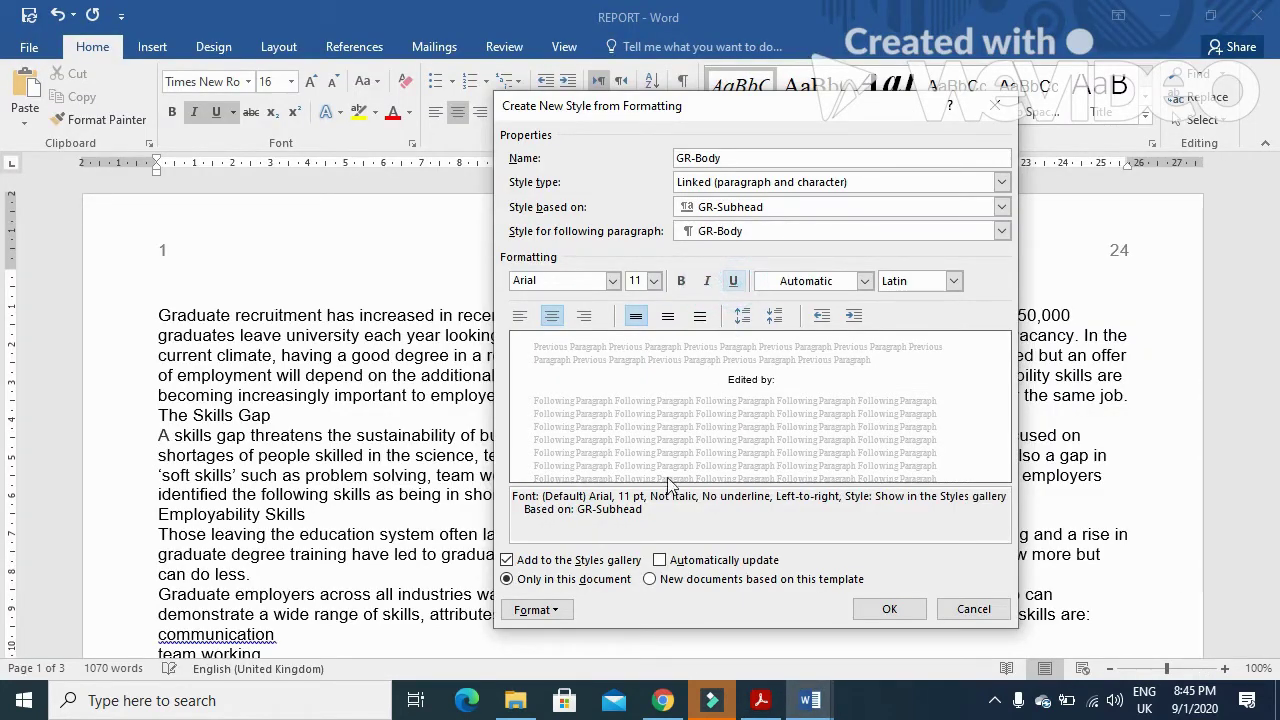
- Make GR-Body justified with 6 pt spacing after, then save and apply the style
{"action": "left_click", "coordinate": [565, 612]}
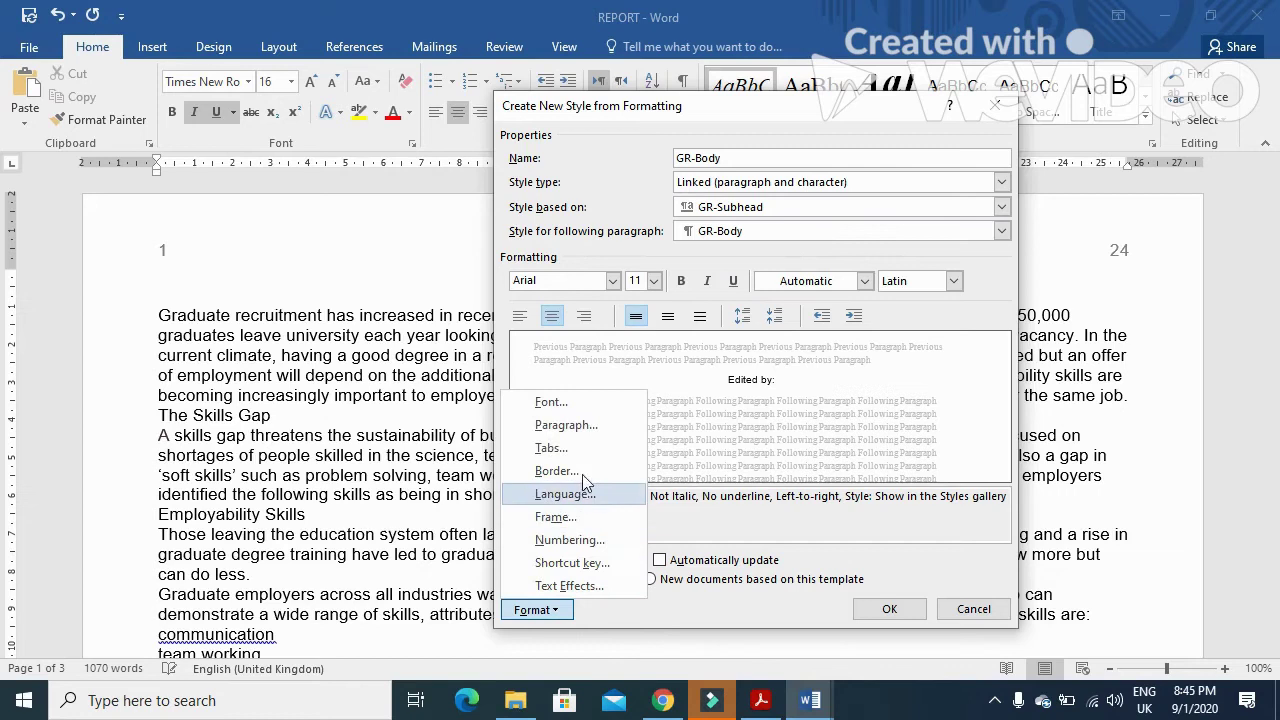
{"action": "left_click", "coordinate": [593, 430]}
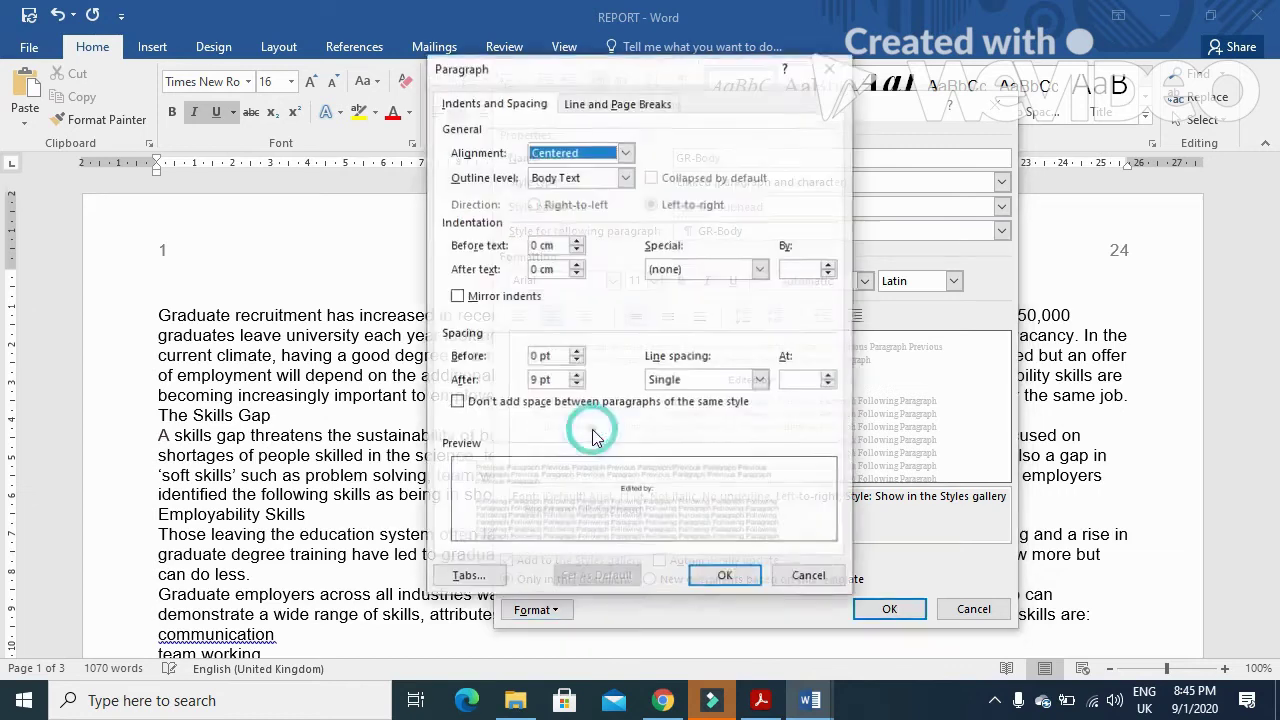
{"action": "left_click", "coordinate": [625, 152]}
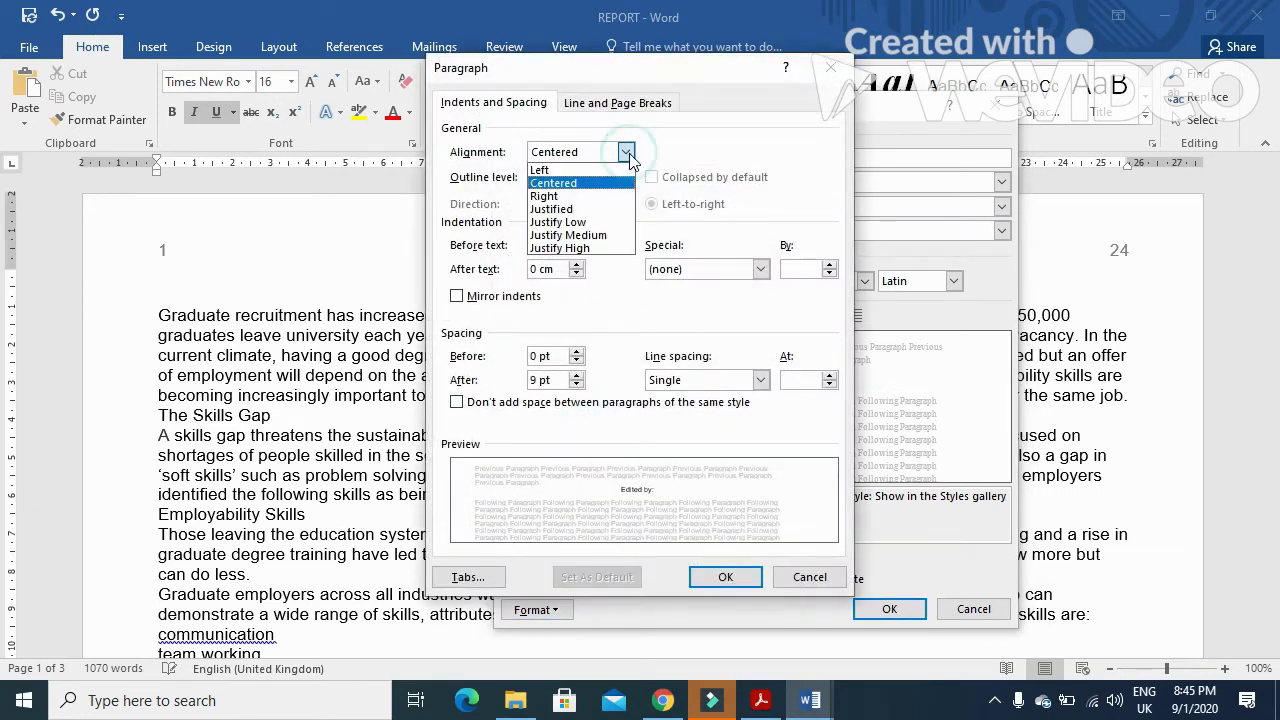
{"action": "left_click", "coordinate": [585, 208]}
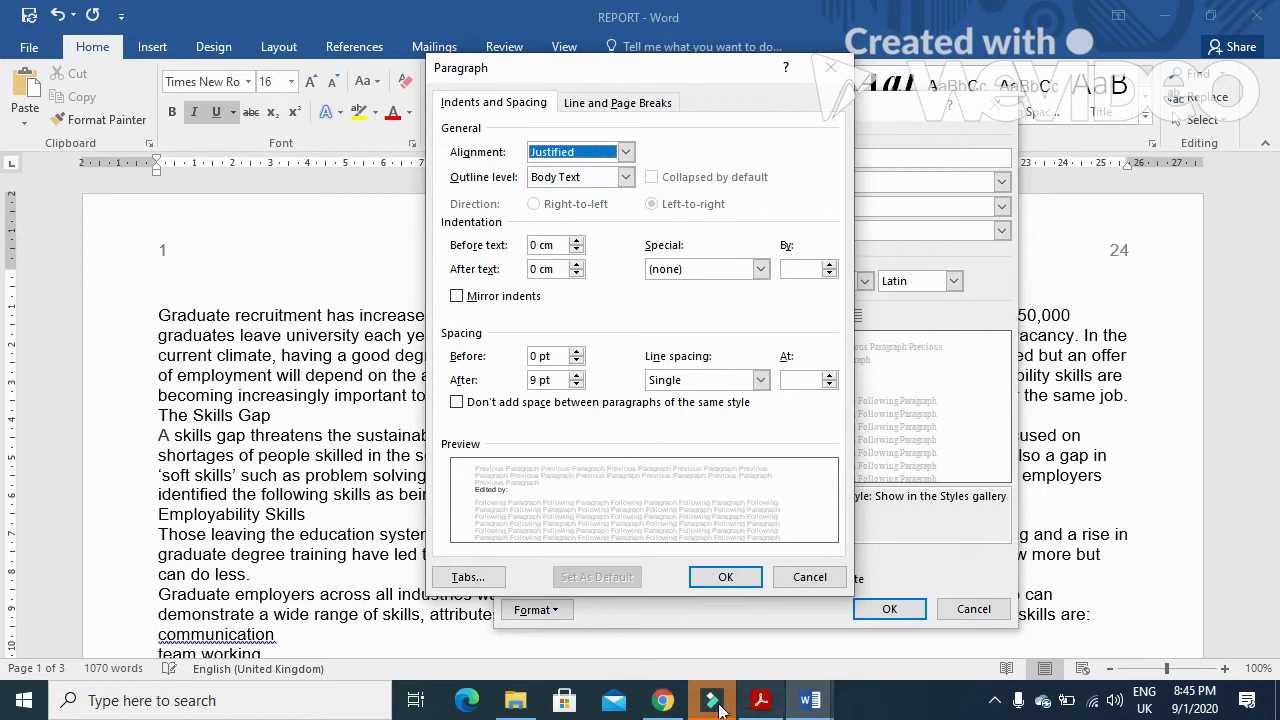
{"action": "left_click", "coordinate": [759, 702]}
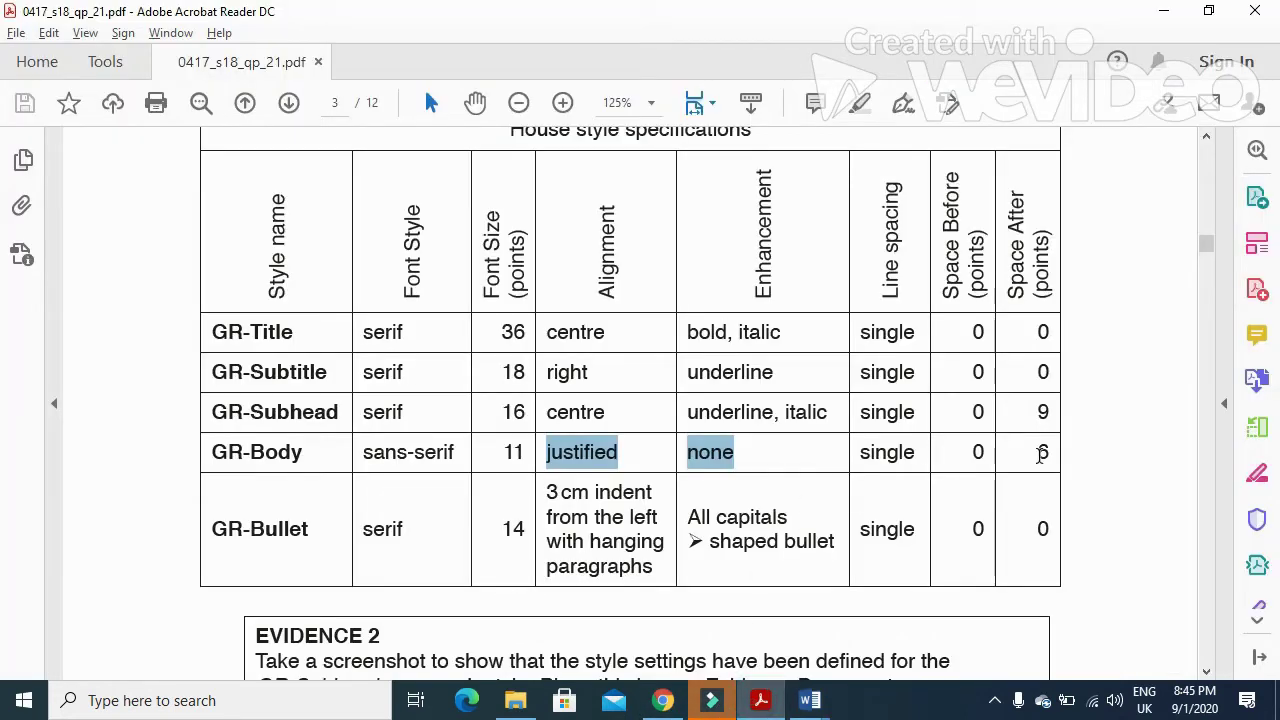
{"action": "left_click", "coordinate": [810, 700]}
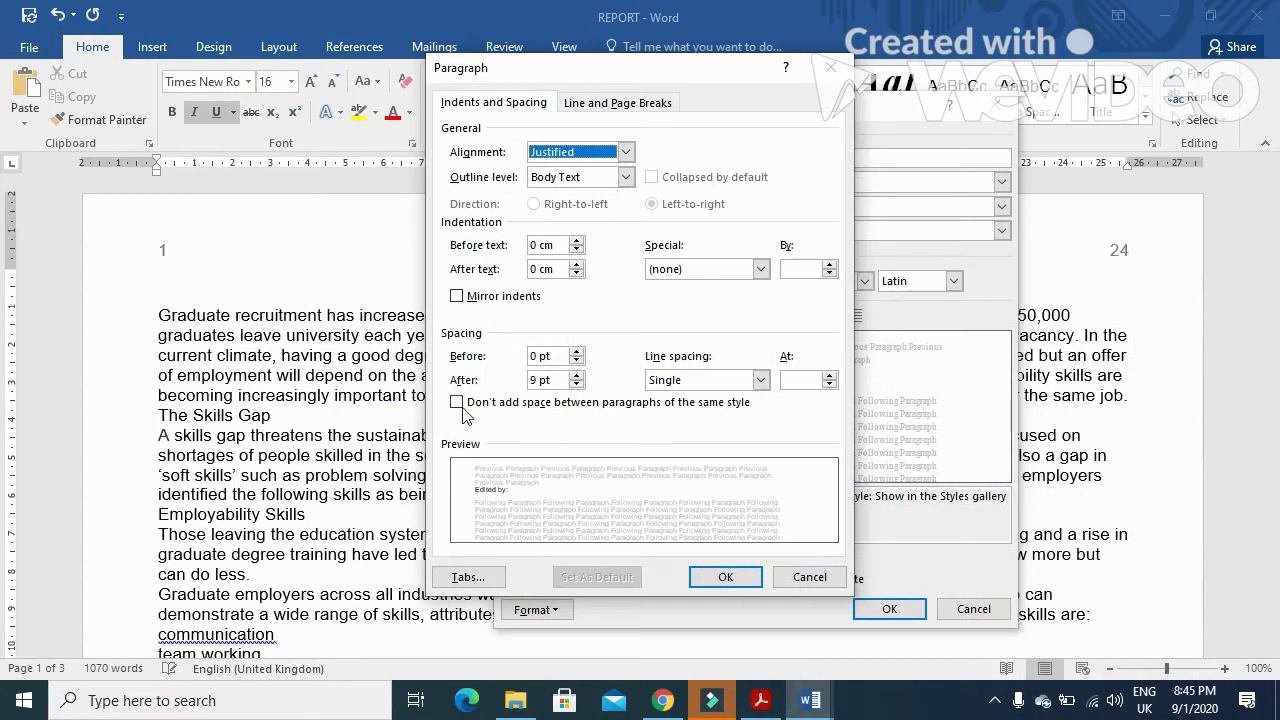
{"action": "double_click", "coordinate": [537, 380]}
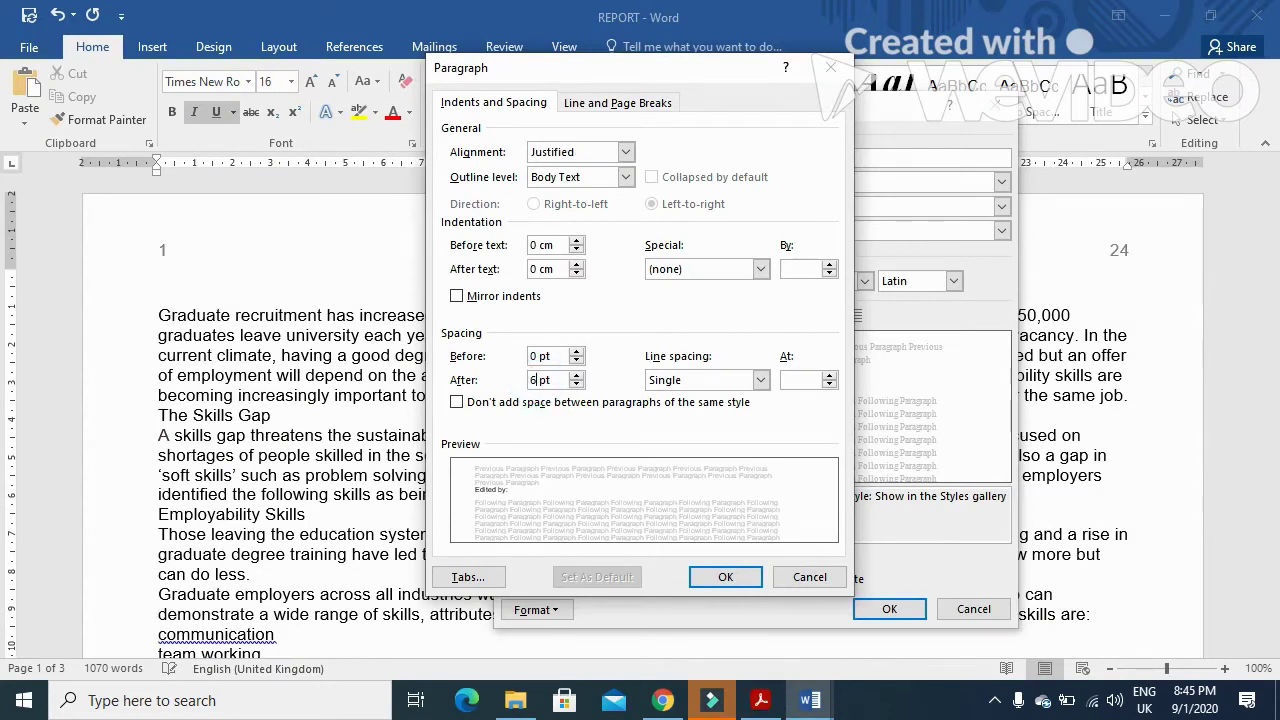
{"action": "left_click", "coordinate": [750, 584]}
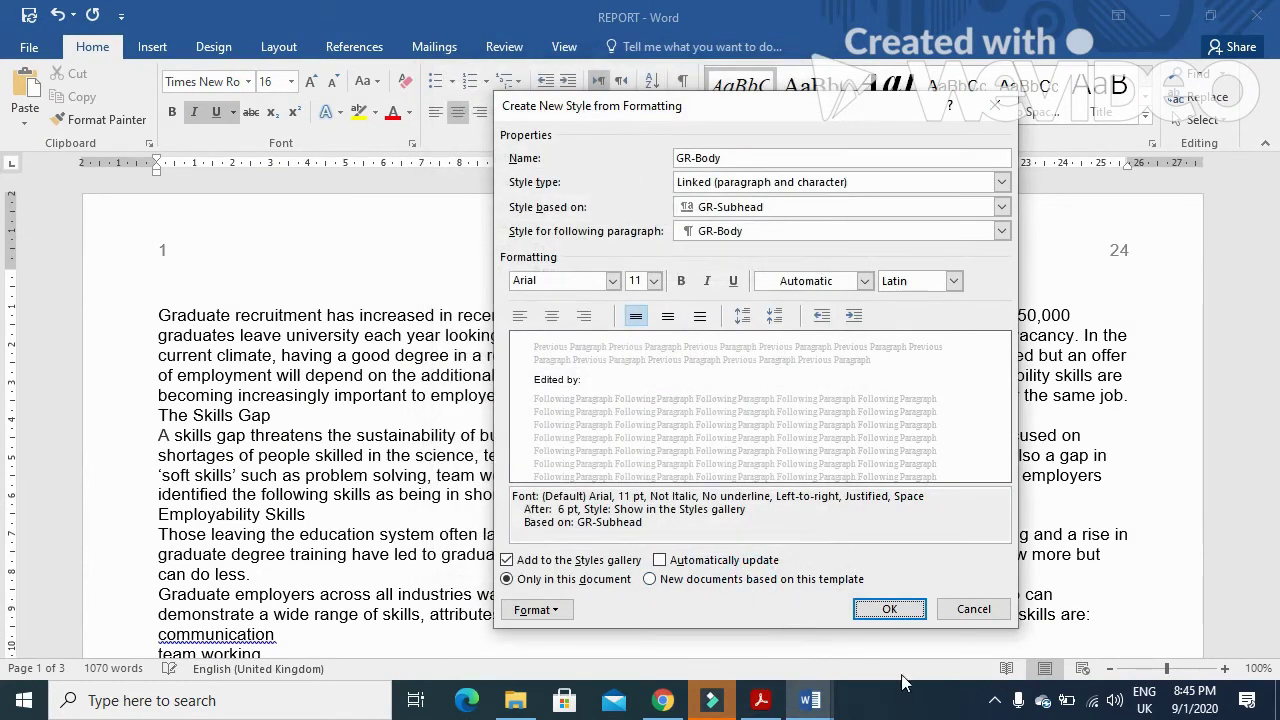
{"action": "left_click", "coordinate": [893, 609]}
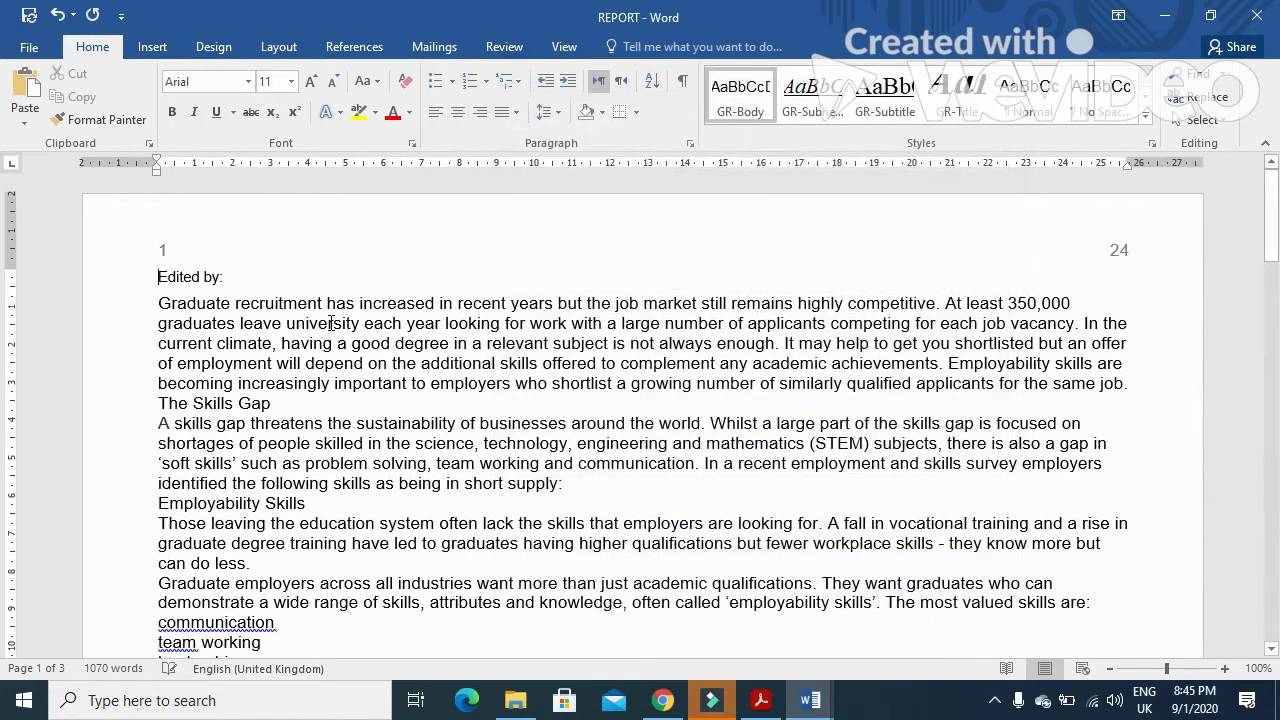
- Copy the GR-Bullet name from the spec table and start a new style with it
{"action": "left_click", "coordinate": [760, 700]}
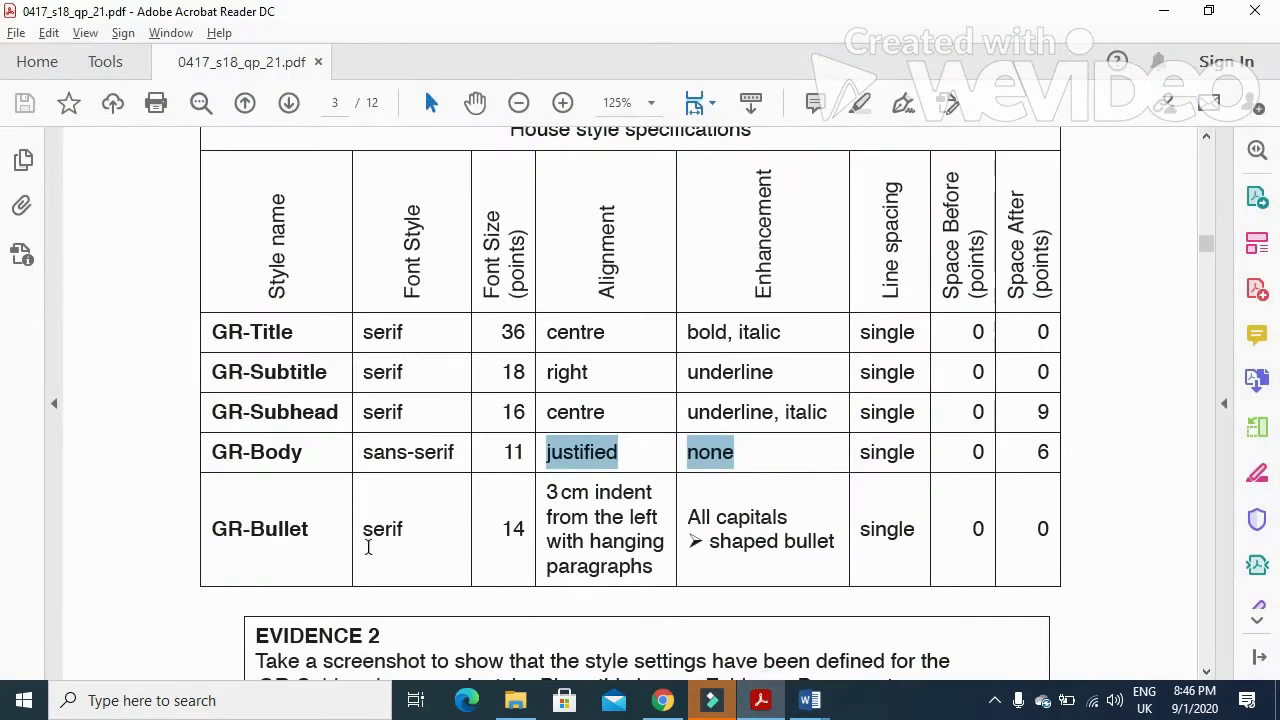
{"action": "left_click_drag", "start_coordinate": [316, 533], "coordinate": [222, 540]}
{"action": "key", "text": "ctrl+c"}
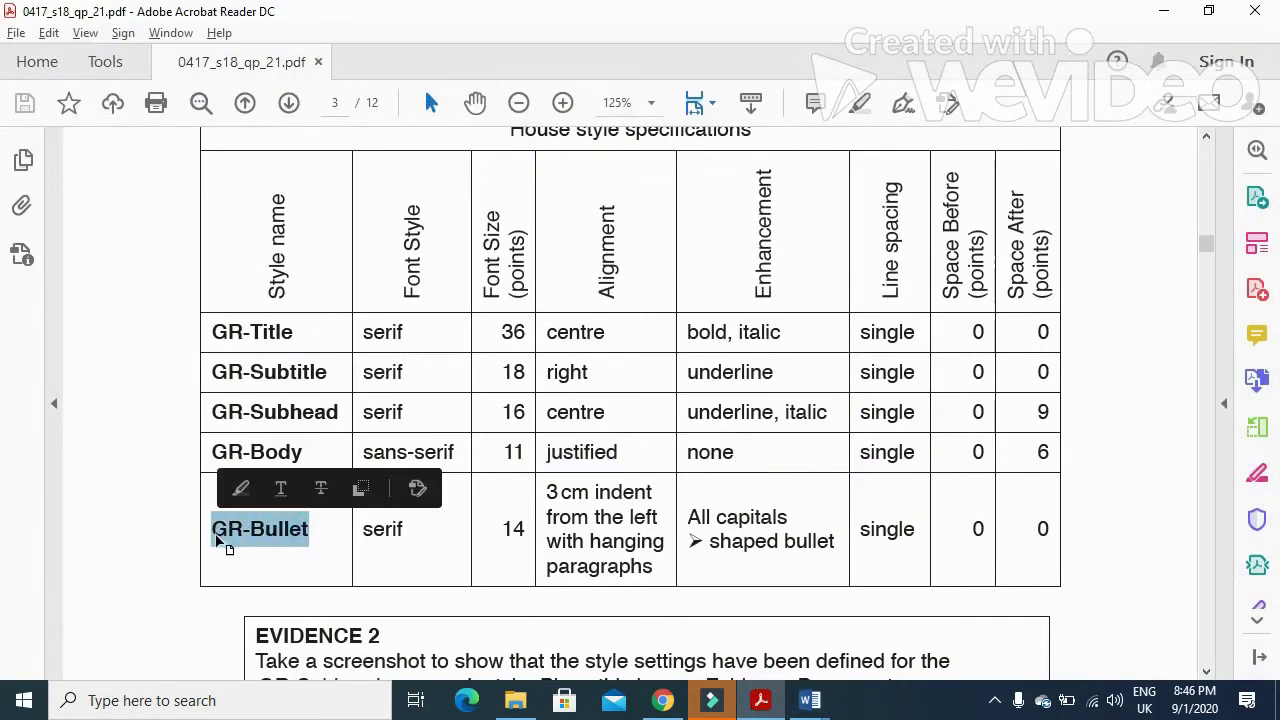
{"action": "left_click", "coordinate": [776, 706]}
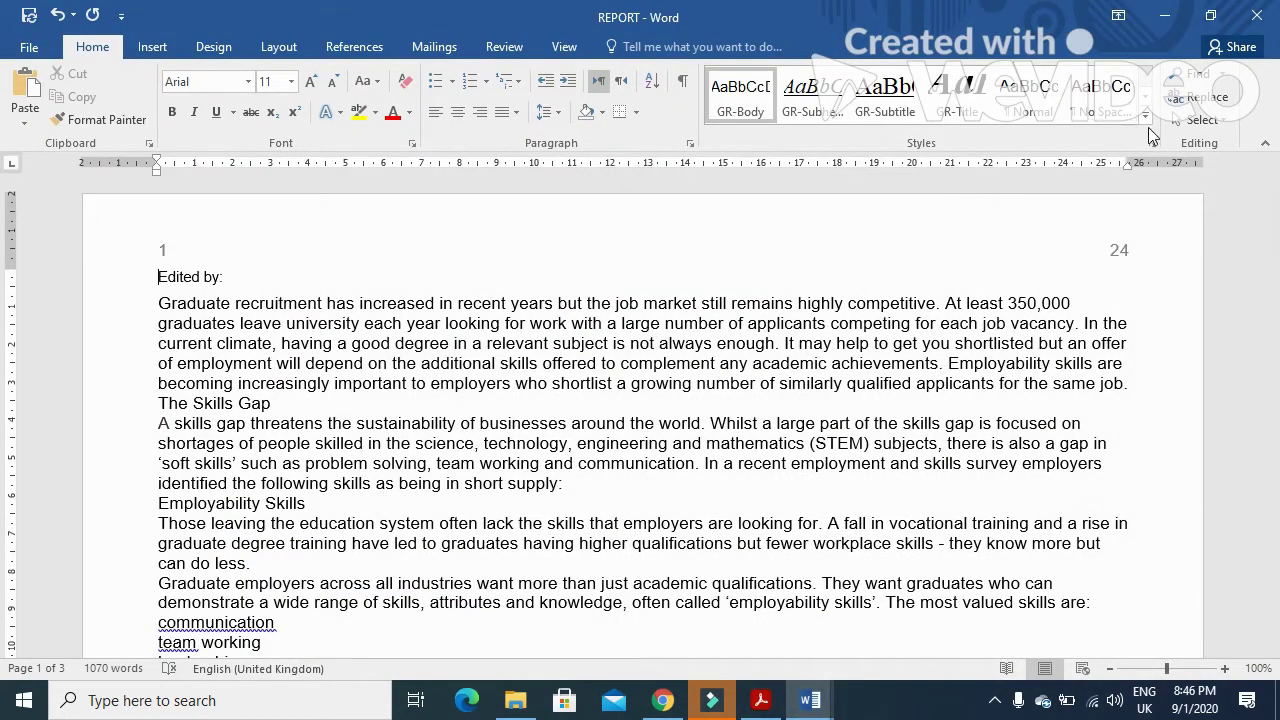
{"action": "left_click", "coordinate": [1146, 116]}
{"action": "left_click", "coordinate": [772, 249]}
{"action": "key", "text": "ctrl+v"}
{"action": "left_click", "coordinate": [710, 253]}
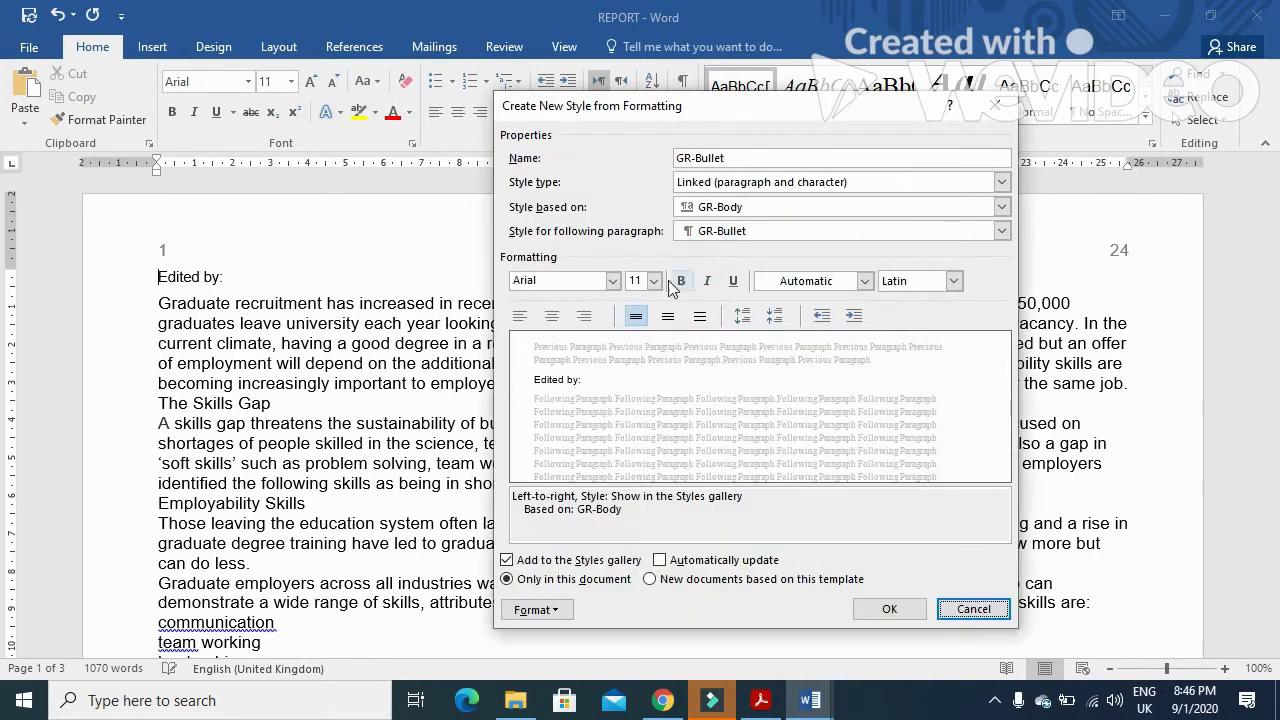
- Set the GR-Bullet font to Times New Roman 14 pt and check it against the spec
{"action": "left_click", "coordinate": [613, 281]}
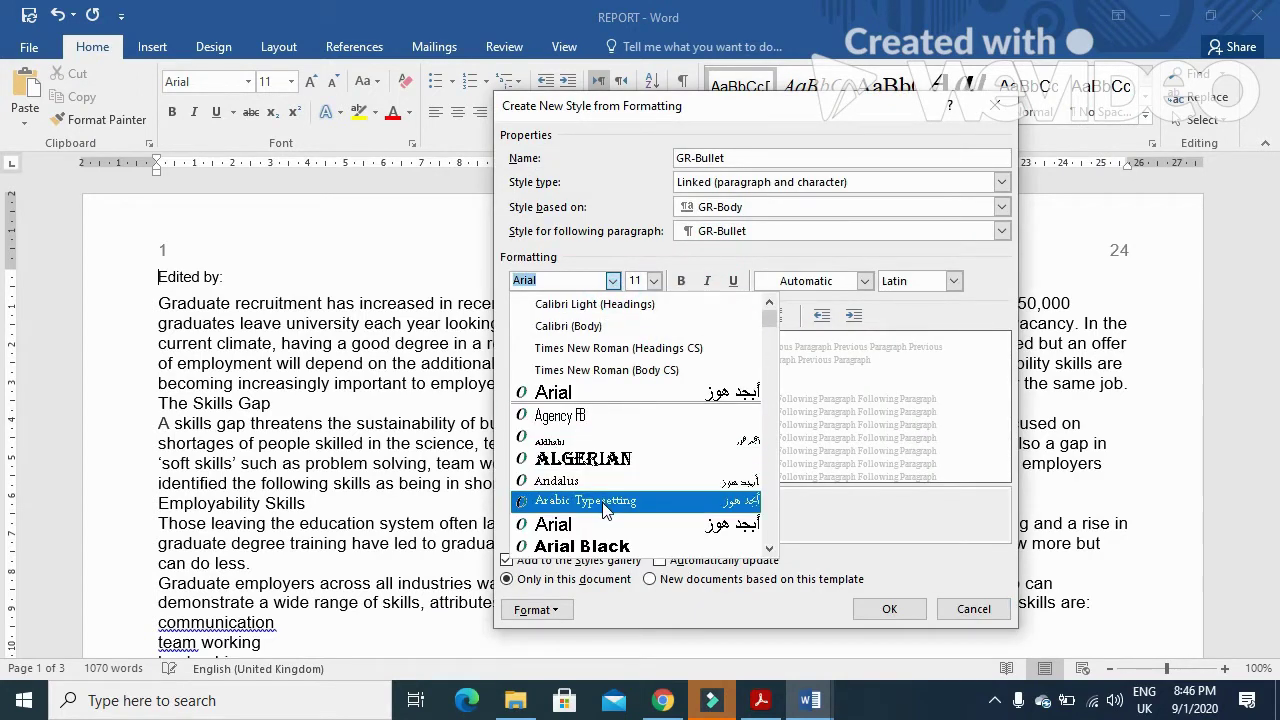
{"action": "left_click", "coordinate": [640, 348]}
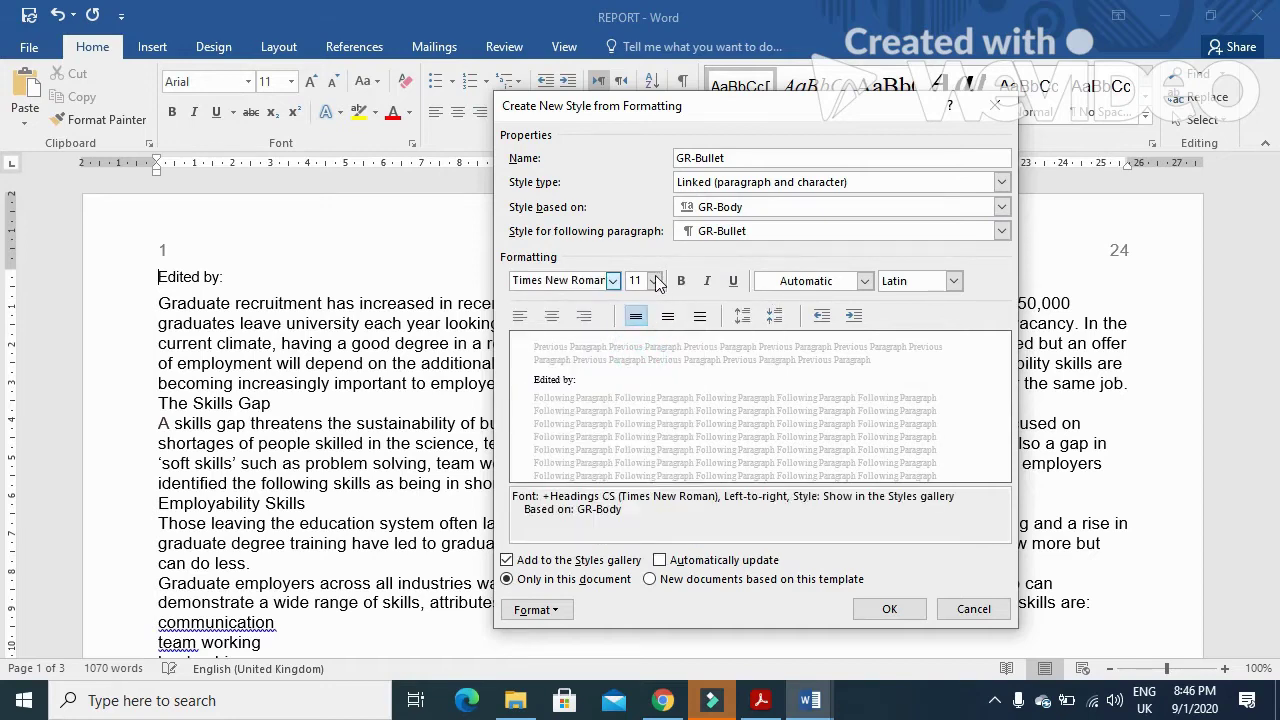
{"action": "left_click", "coordinate": [654, 281]}
{"action": "left_click", "coordinate": [646, 365]}
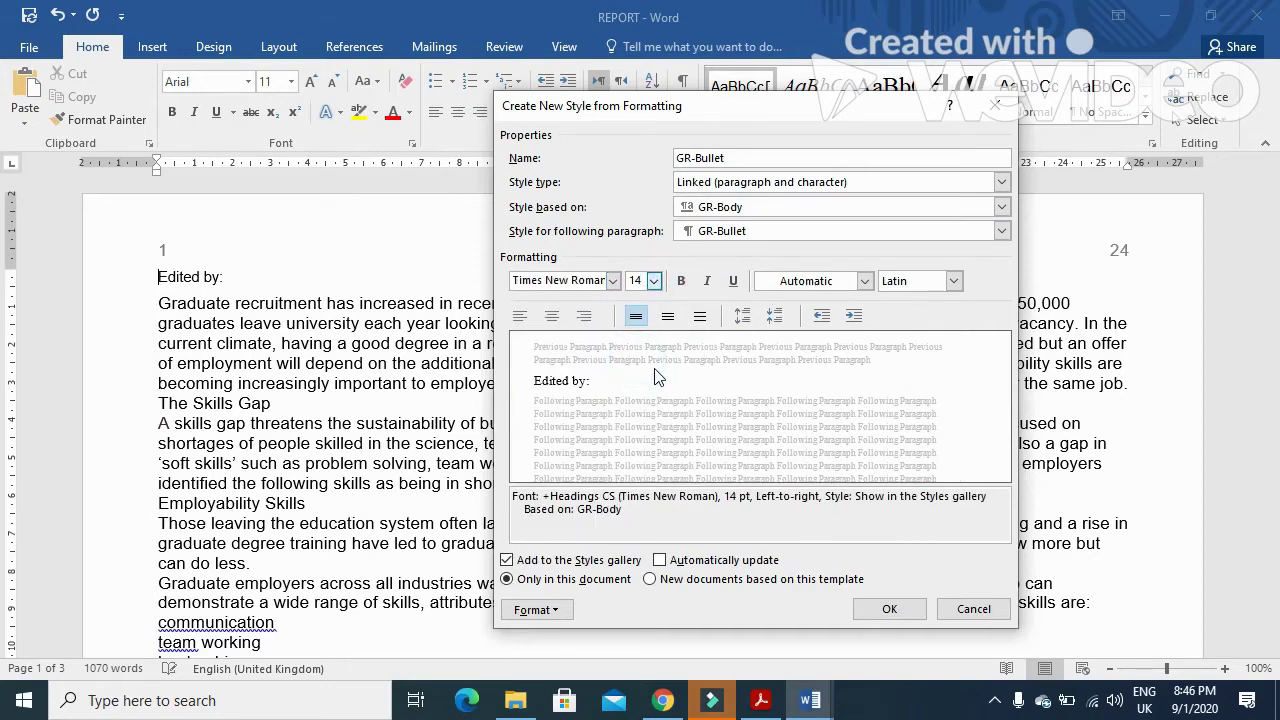
{"action": "key", "text": "alt+Tab"}
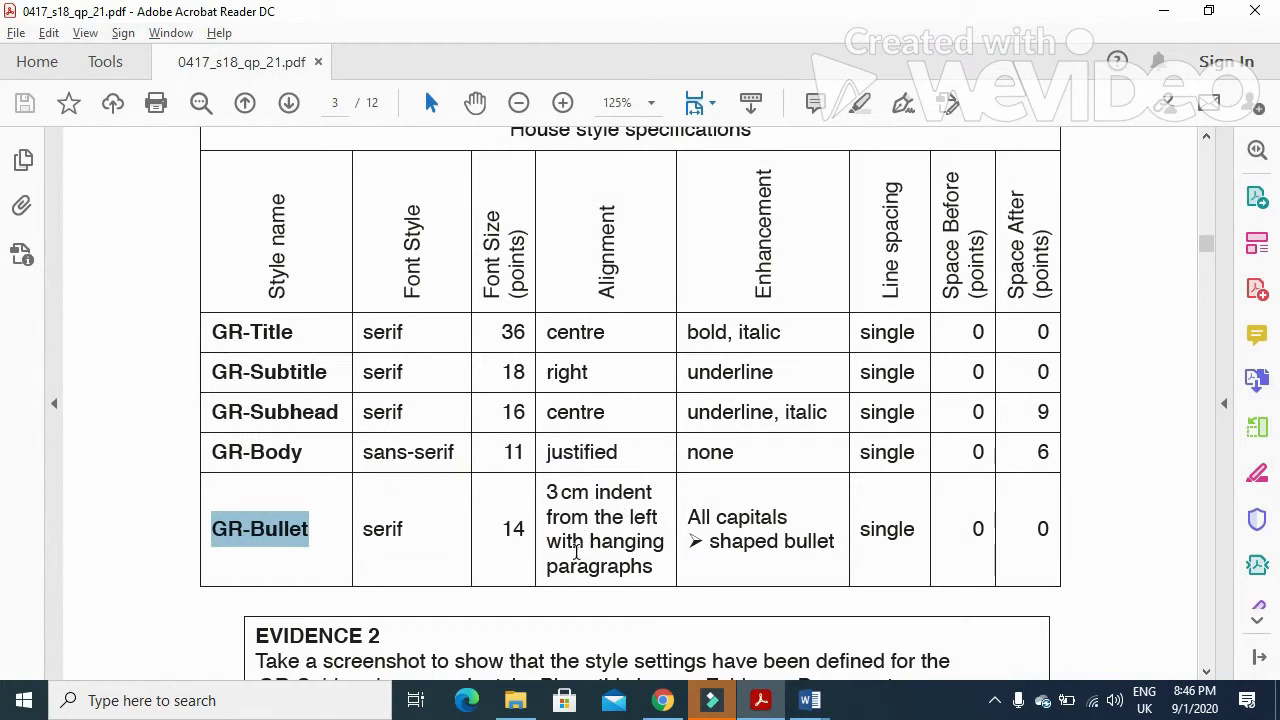
{"action": "key", "text": "alt+Tab"}
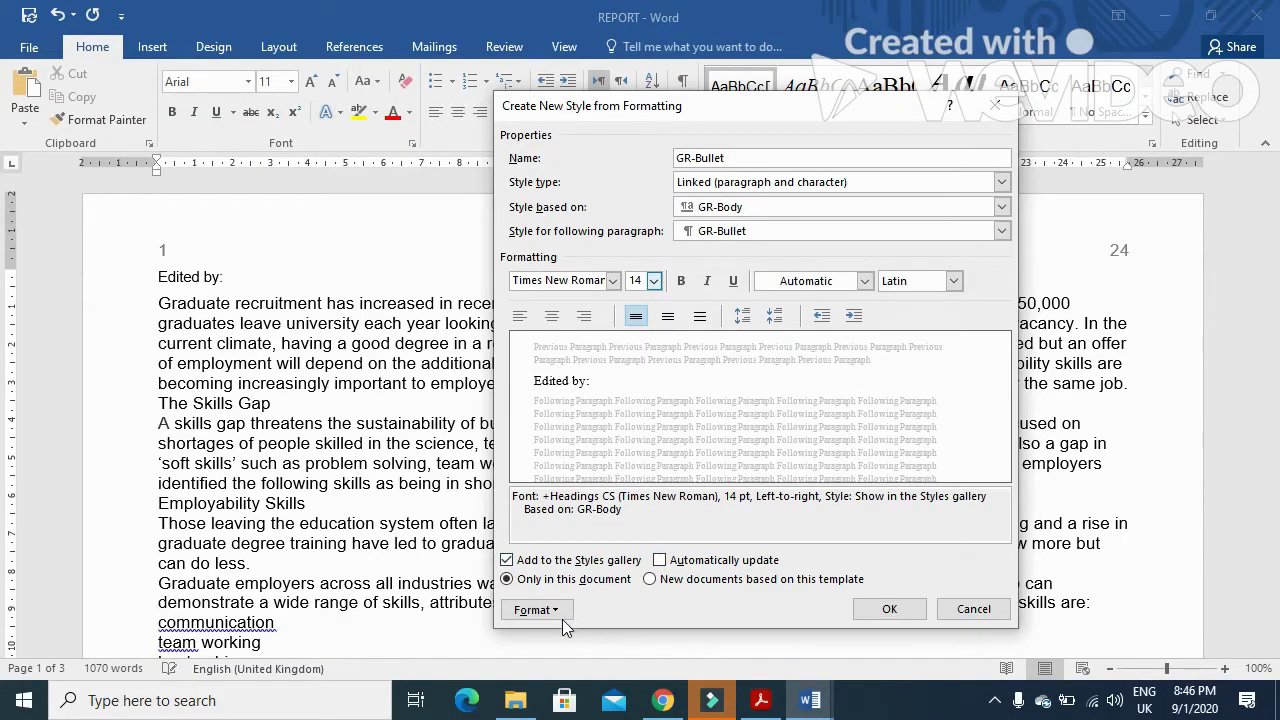
{"action": "left_click", "coordinate": [536, 609]}
- Give the GR-Bullet paragraph a 3 cm hanging indent and recheck the spec
{"action": "left_click", "coordinate": [580, 426]}
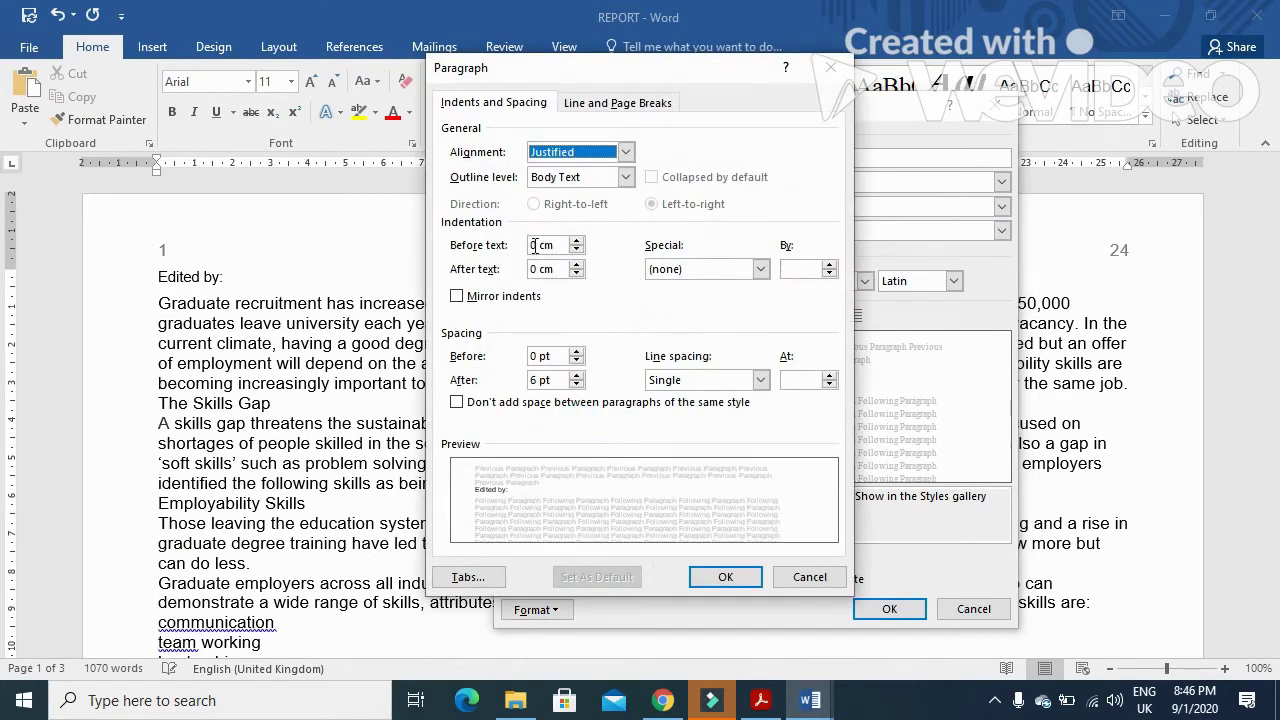
{"action": "left_click", "coordinate": [759, 271]}
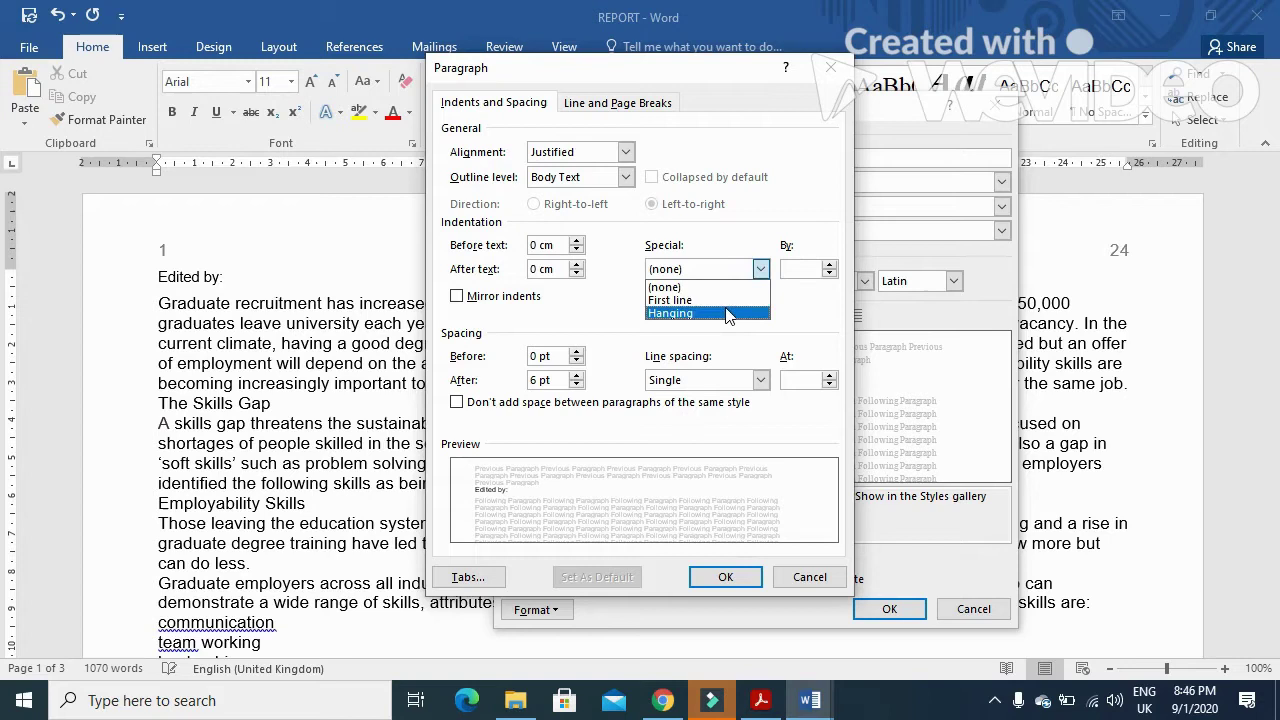
{"action": "left_click", "coordinate": [727, 314]}
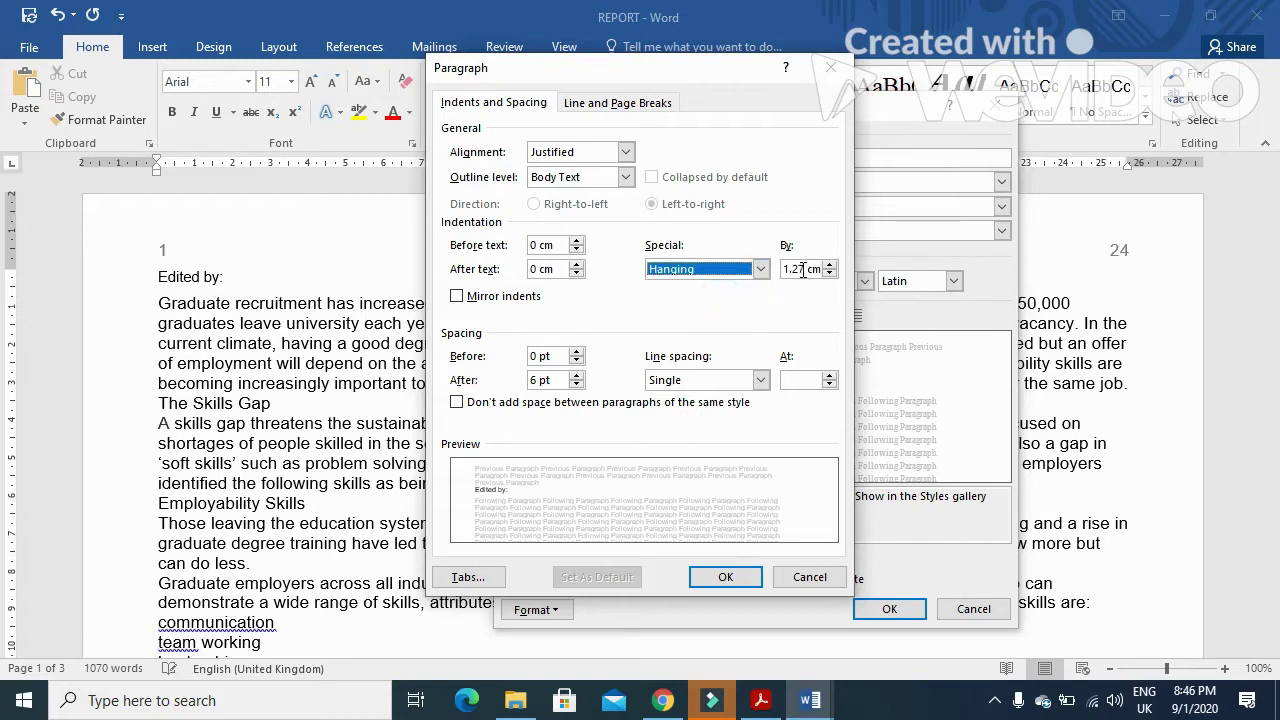
{"action": "double_click", "coordinate": [802, 270]}
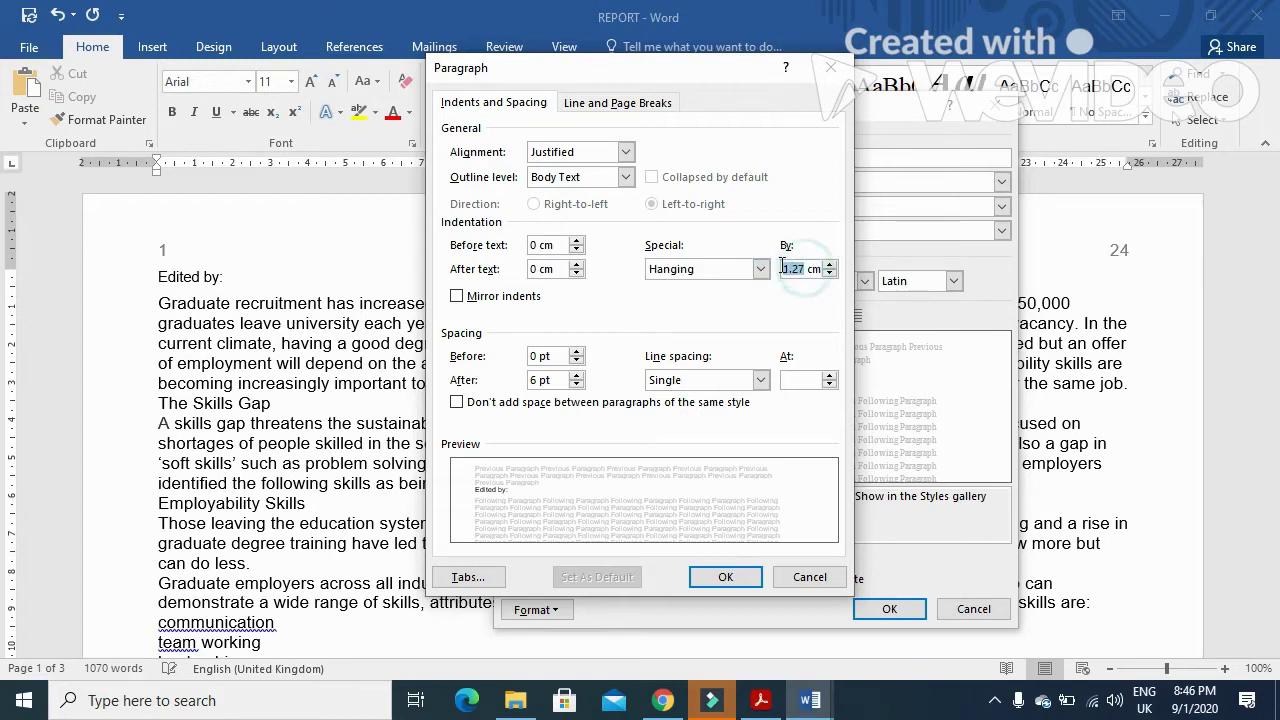
{"action": "type", "text": "3"}
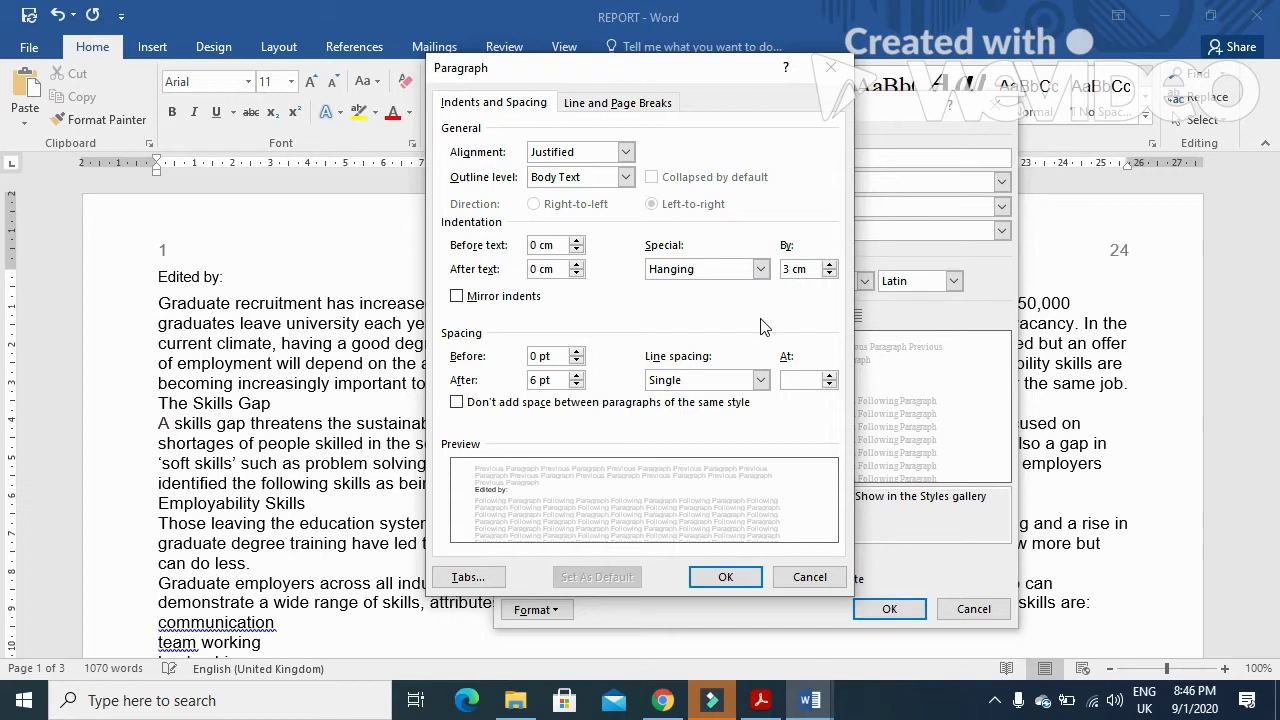
{"action": "left_click", "coordinate": [726, 578]}
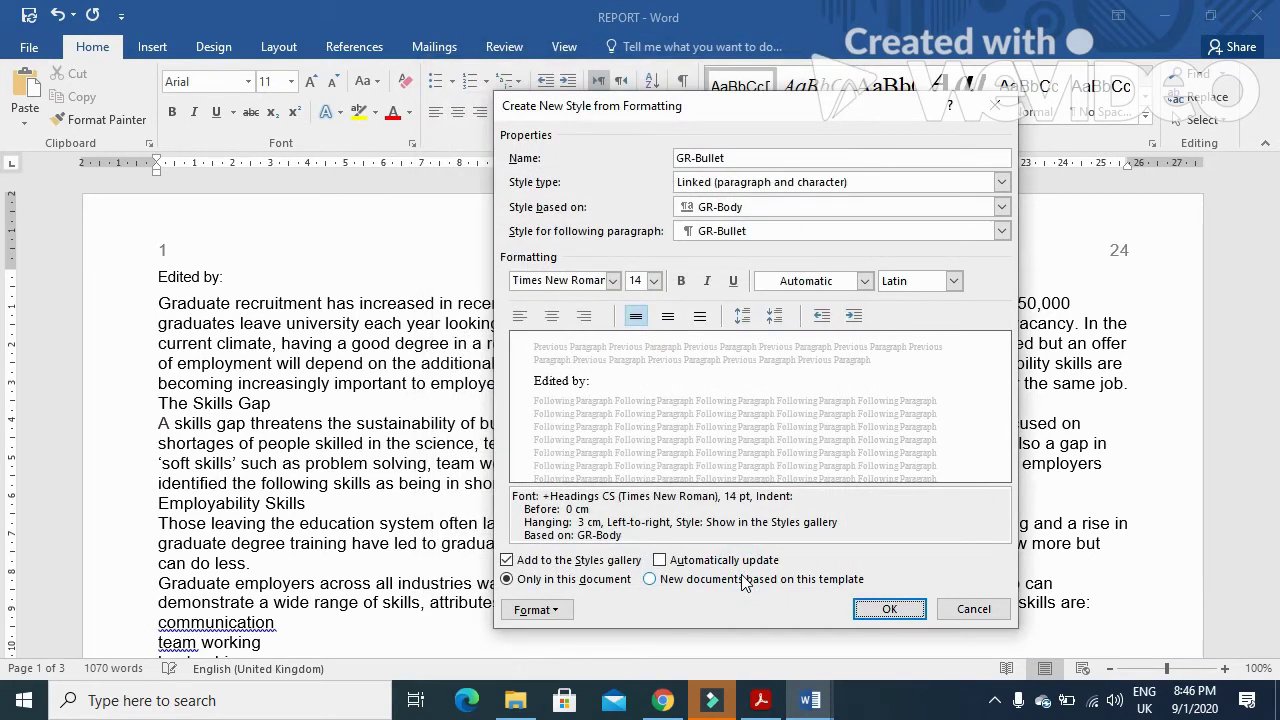
{"action": "key", "text": "alt+Tab"}
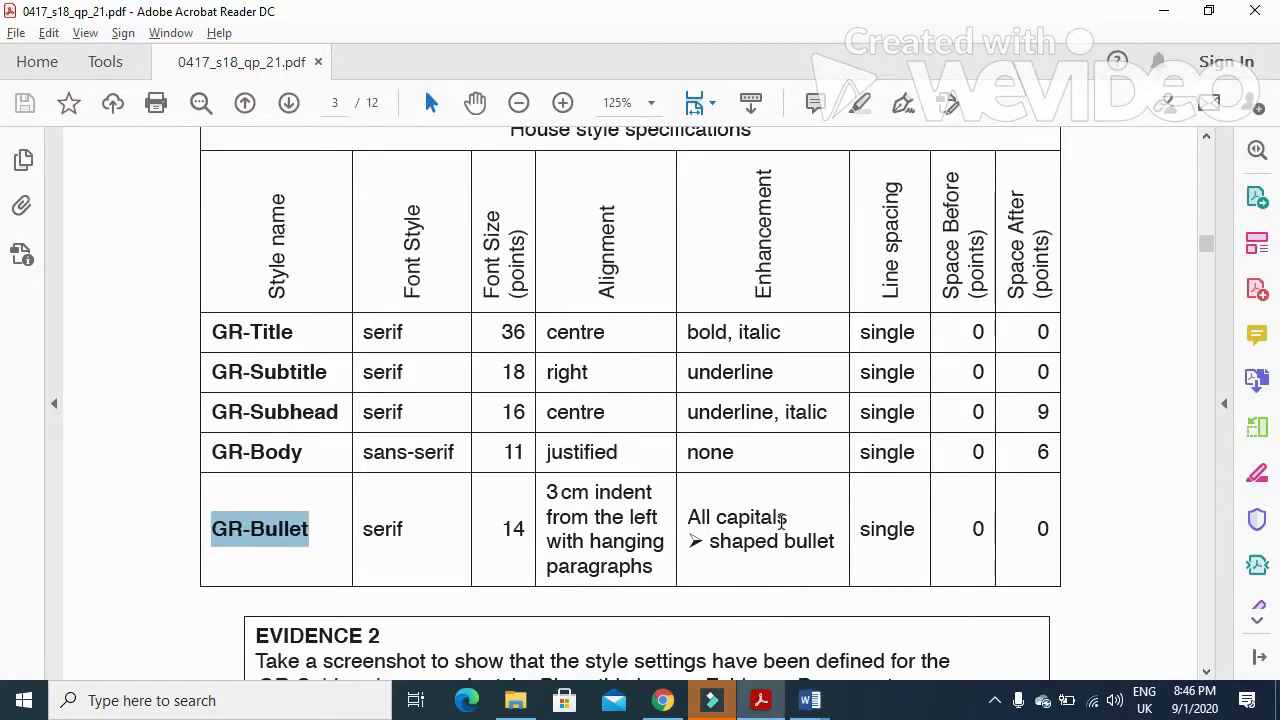
{"action": "key", "text": "alt+Tab"}
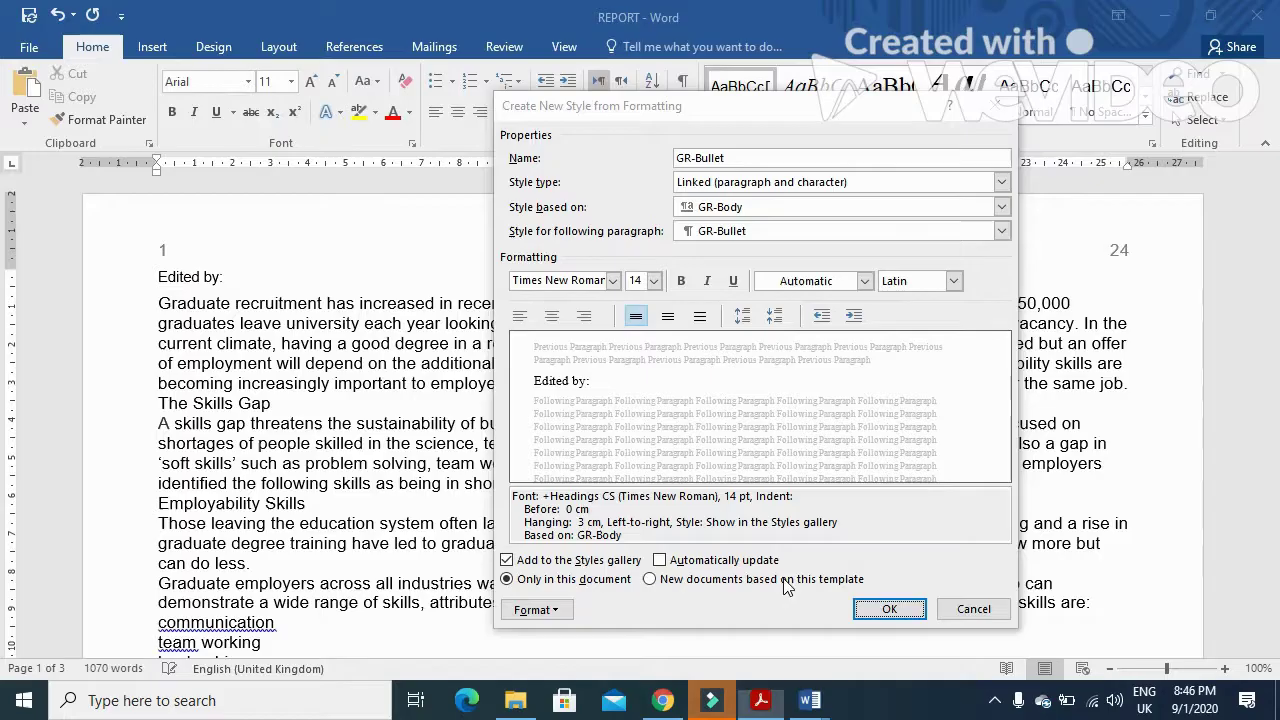
- Turn on All caps in the GR-Bullet font settings
{"action": "left_click", "coordinate": [560, 610]}
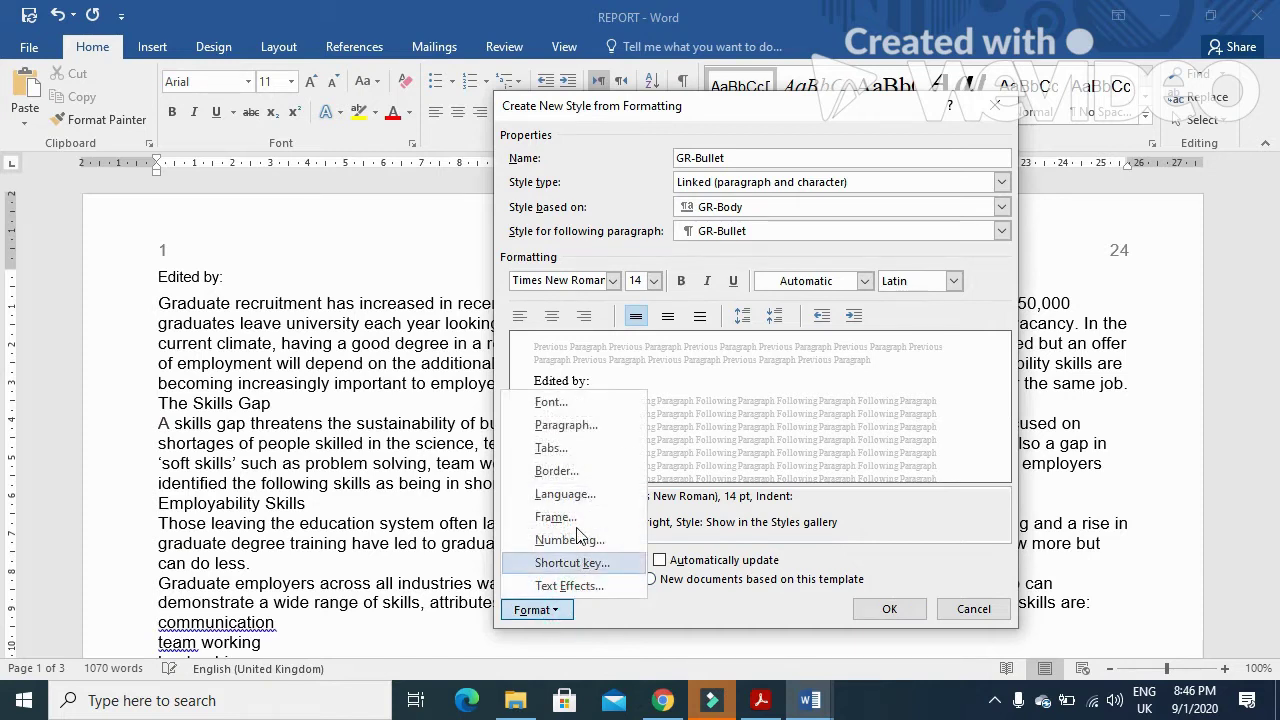
{"action": "left_click", "coordinate": [584, 405]}
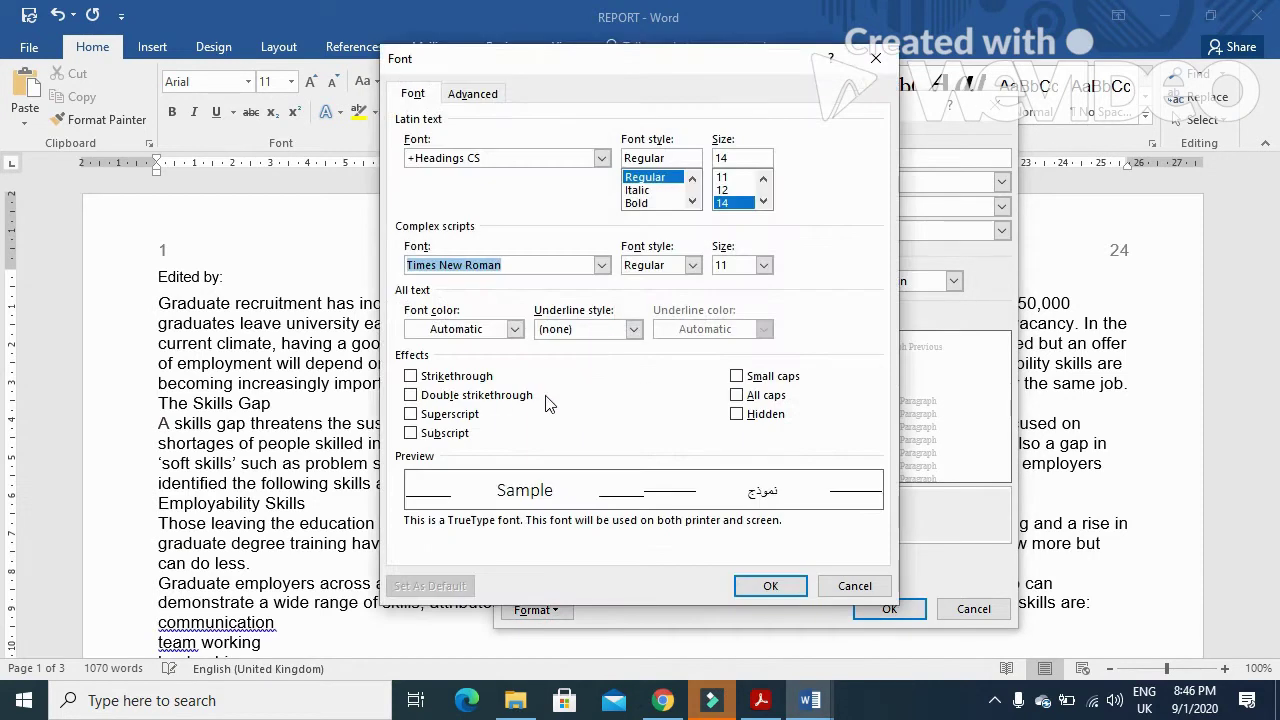
{"action": "left_click", "coordinate": [737, 395]}
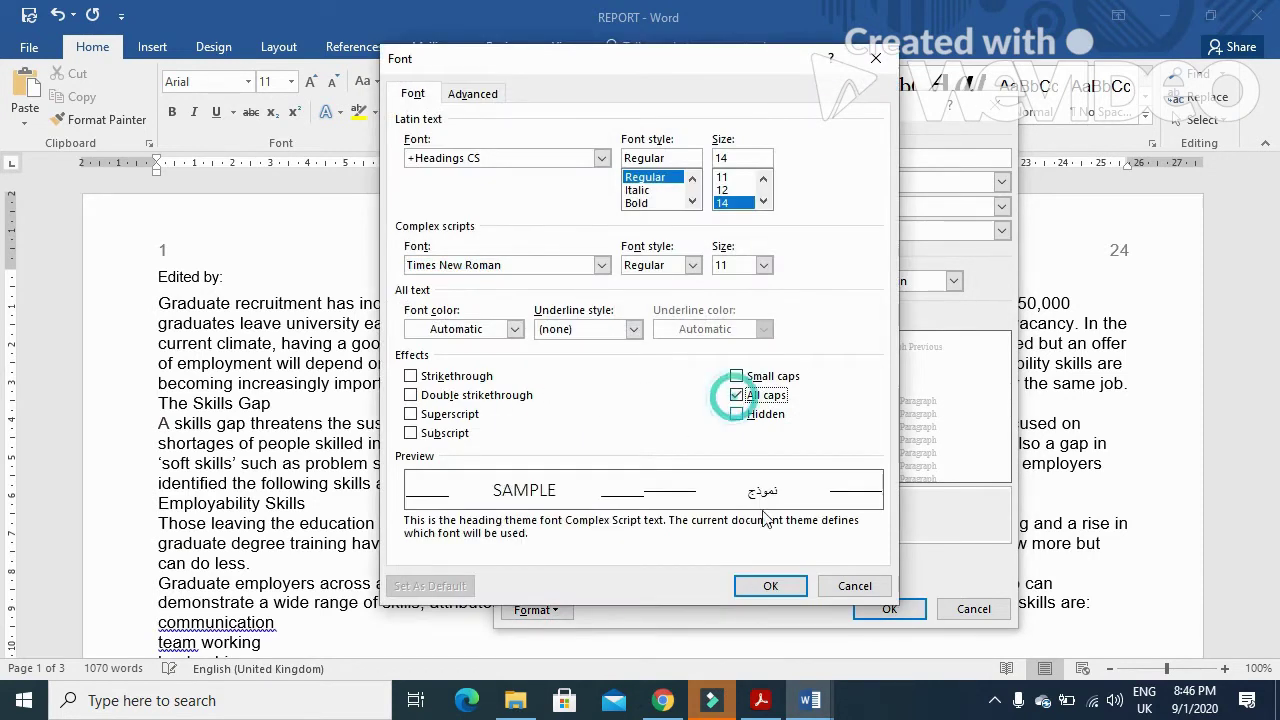
{"action": "left_click", "coordinate": [770, 586]}
- Give GR-Bullet the arrowhead-shaped bullet and return to the spec table
{"action": "left_click", "coordinate": [560, 612]}
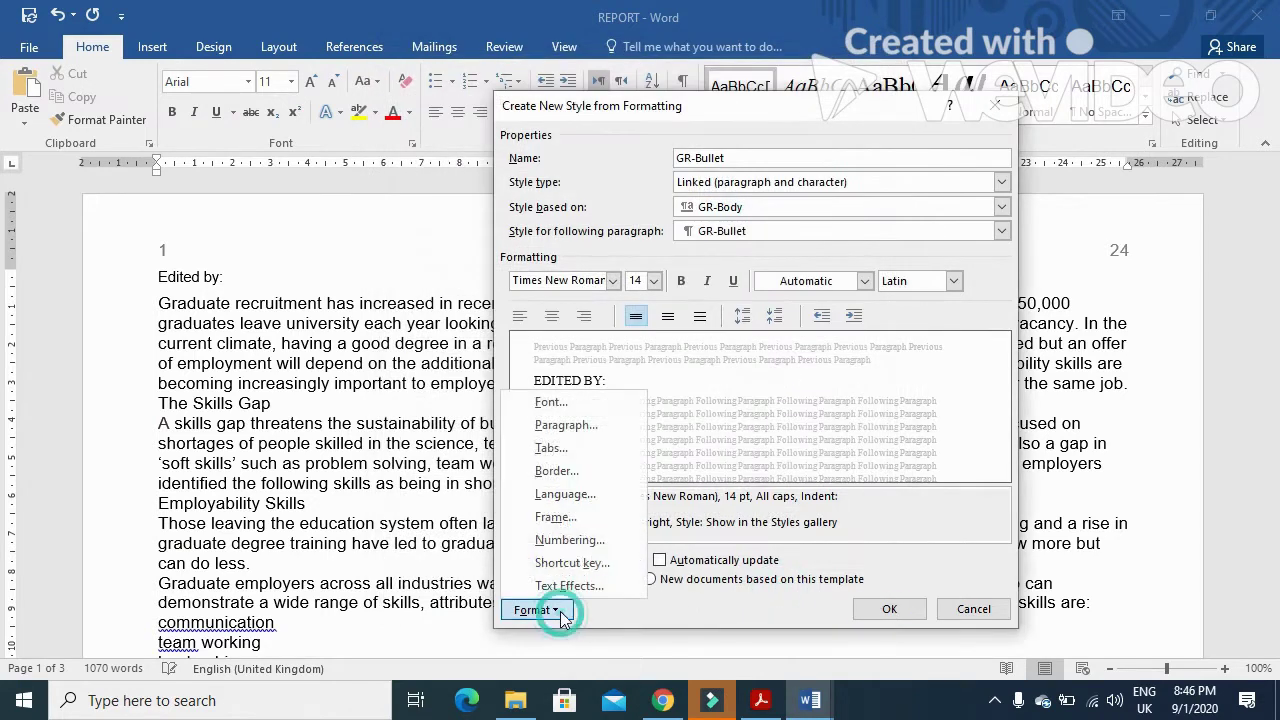
{"action": "left_click", "coordinate": [573, 537]}
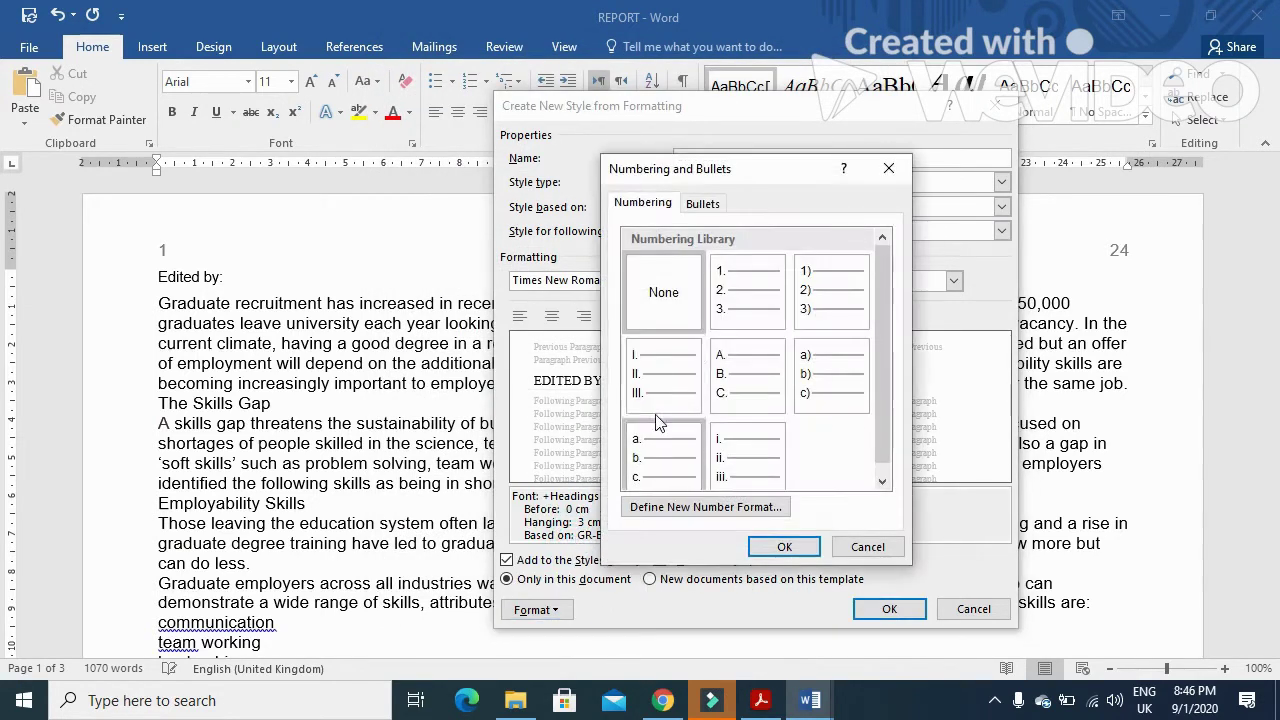
{"action": "left_click", "coordinate": [700, 203]}
{"action": "left_click", "coordinate": [645, 322]}
{"action": "left_click", "coordinate": [803, 547]}
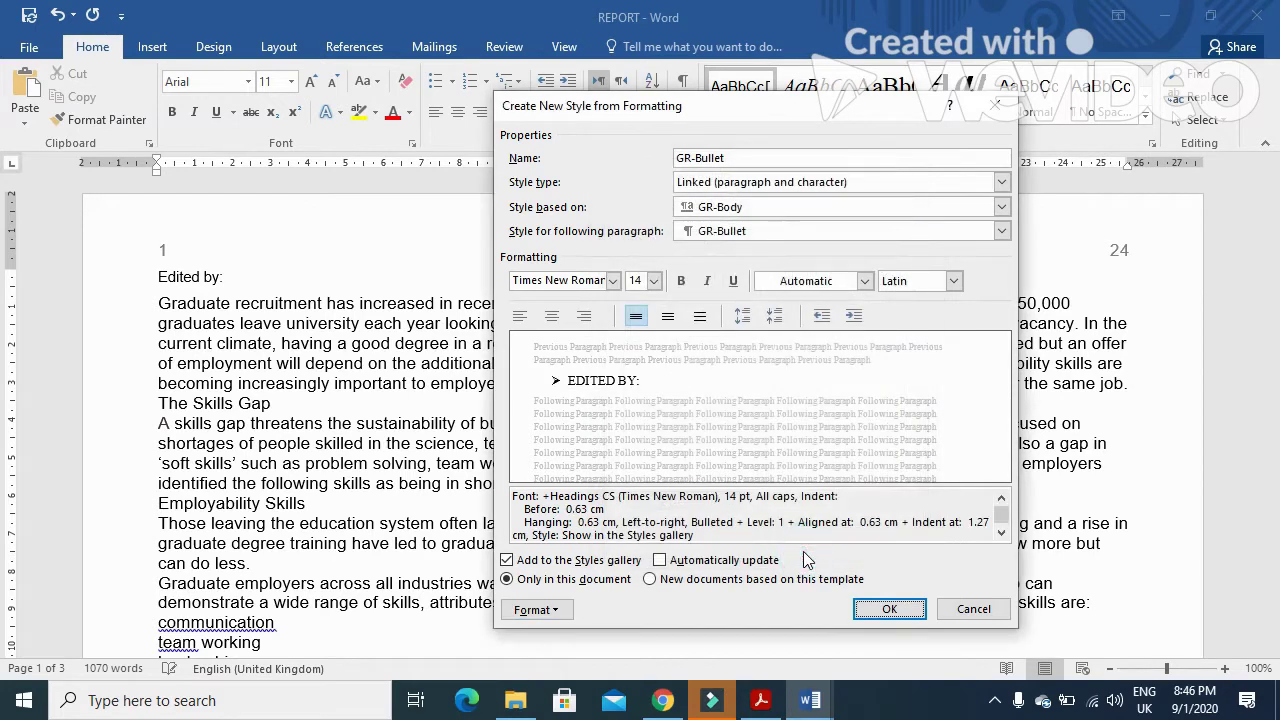
{"action": "key", "text": "alt+Tab"}
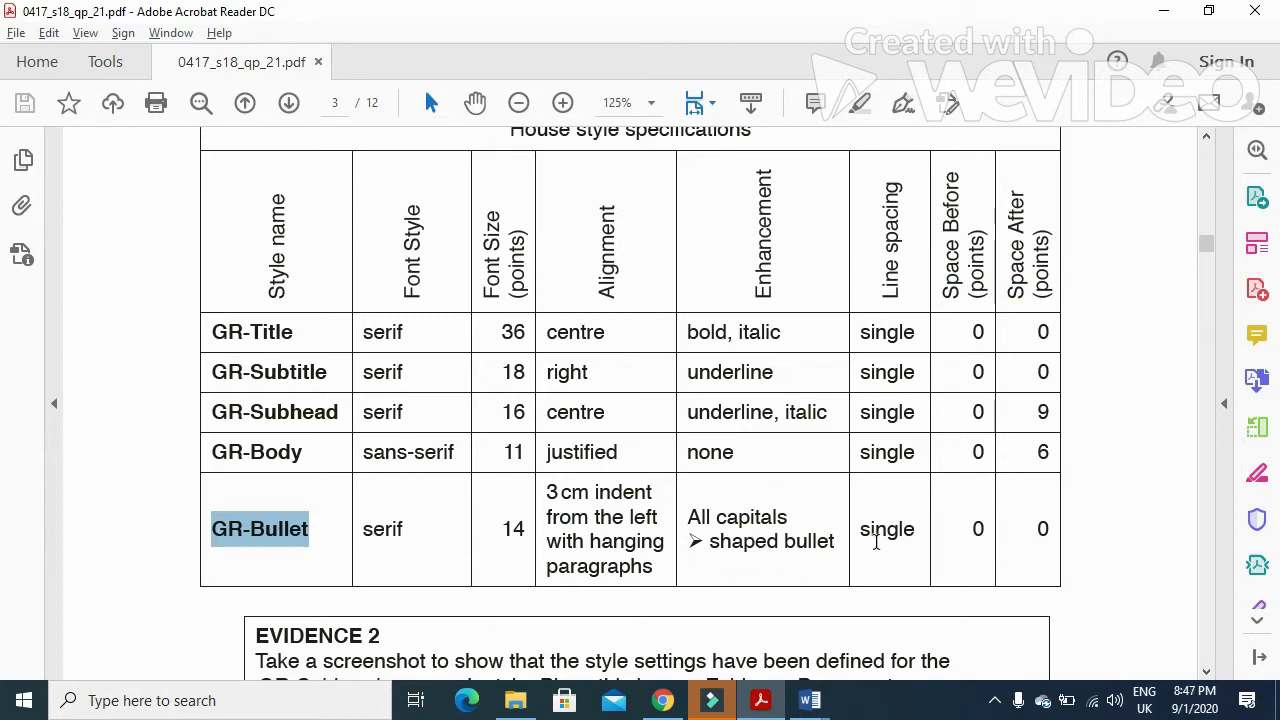
- Set GR-Bullet to 0 pt space after with a 3 cm hanging indent
{"action": "left_click_drag", "start_coordinate": [858, 537], "coordinate": [1051, 543]}
{"action": "key", "text": "alt+Tab"}
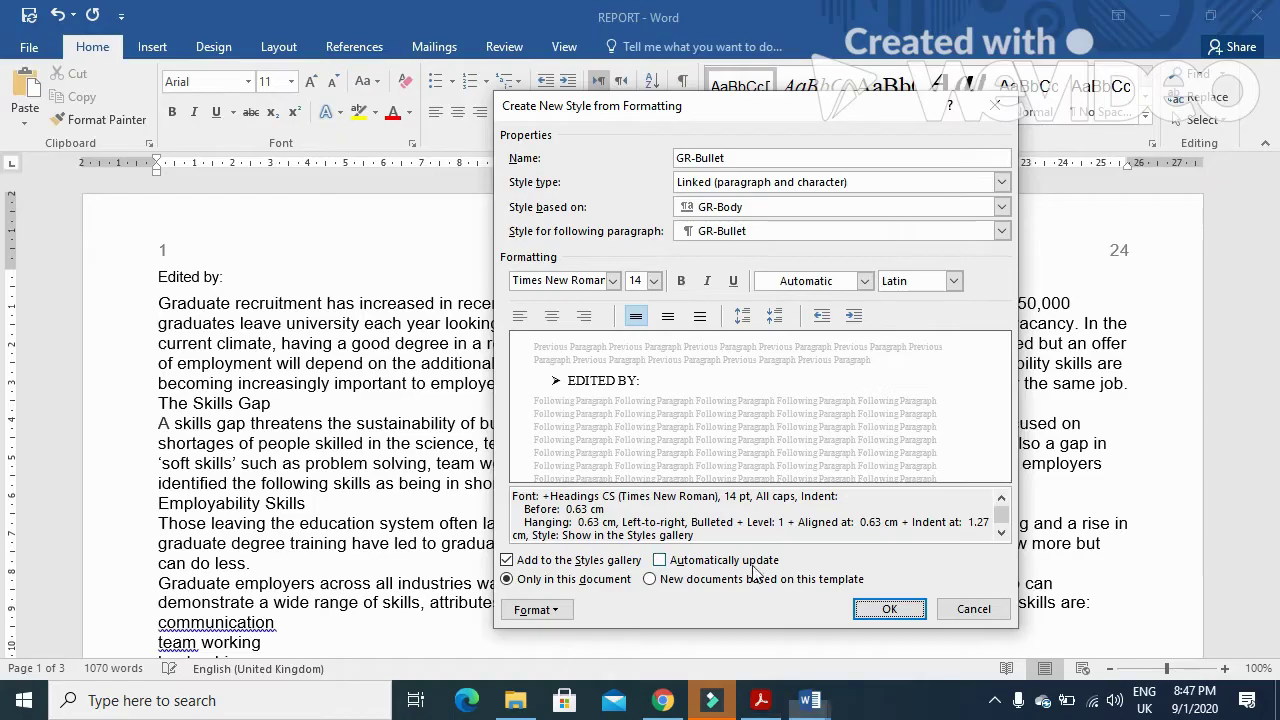
{"action": "left_click", "coordinate": [540, 610]}
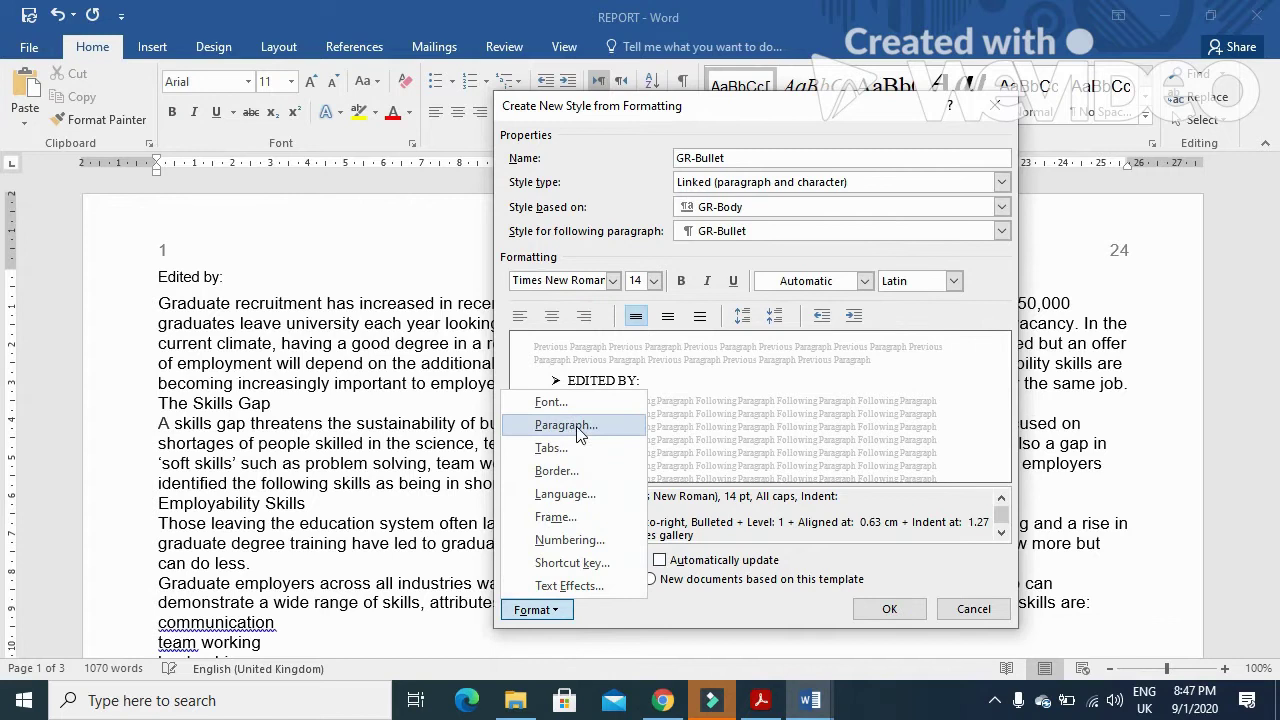
{"action": "left_click", "coordinate": [580, 424]}
{"action": "double_click", "coordinate": [536, 379]}
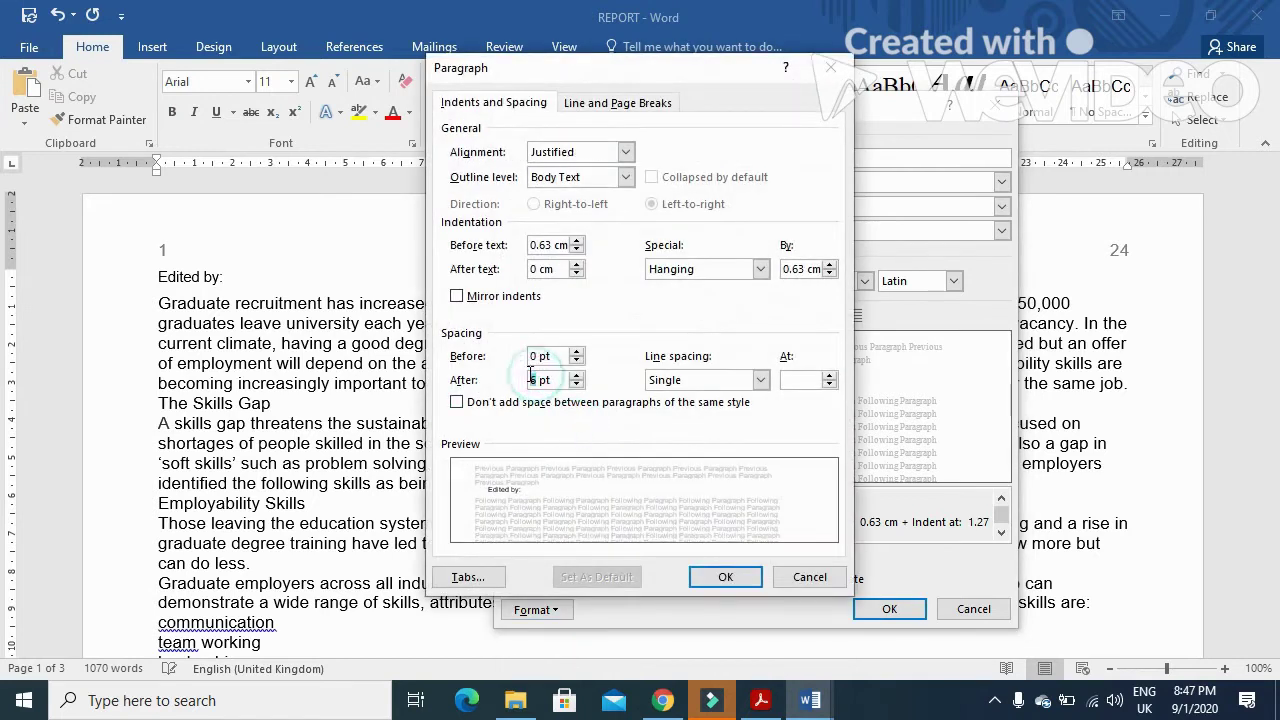
{"action": "type", "text": "0"}
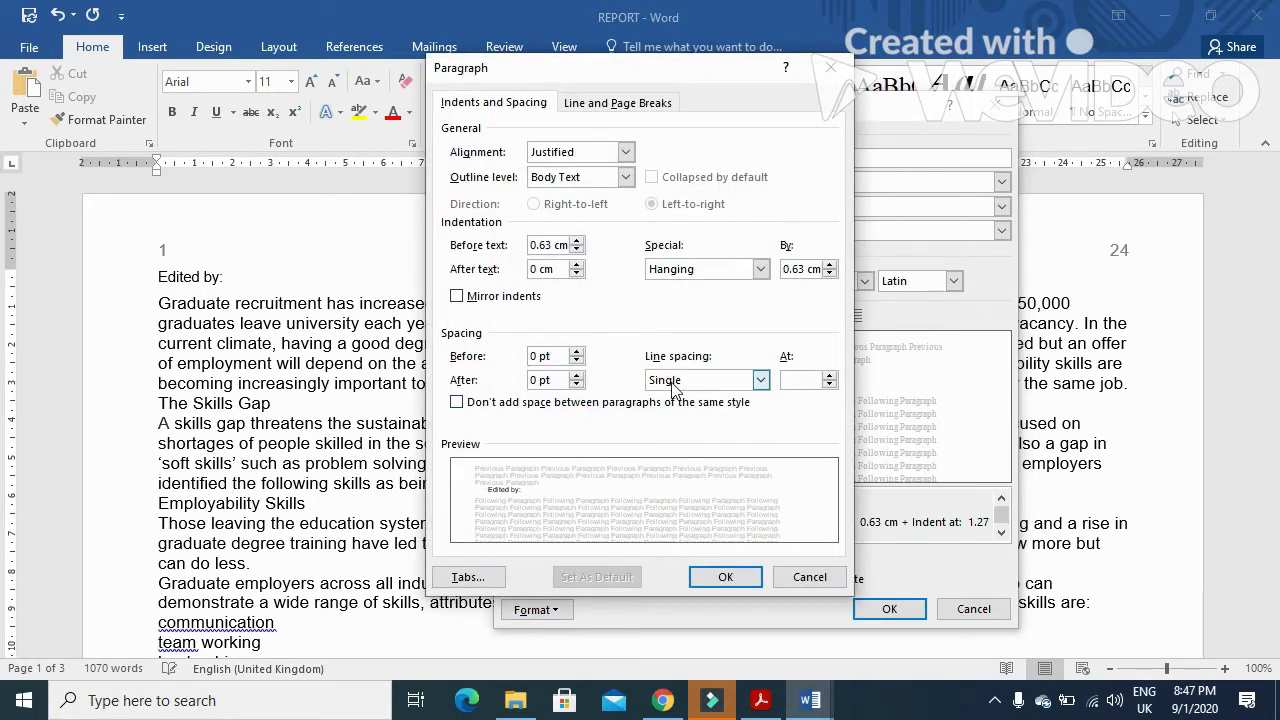
{"action": "double_click", "coordinate": [805, 269]}
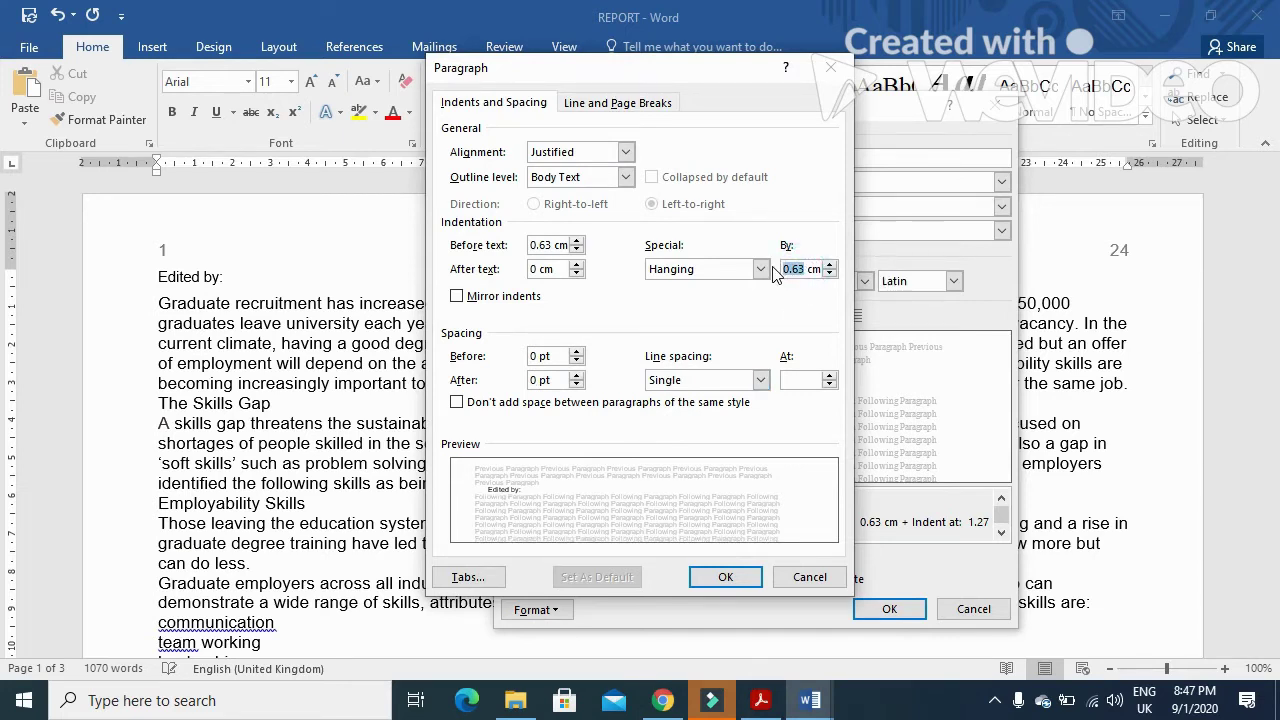
{"action": "type", "text": "3"}
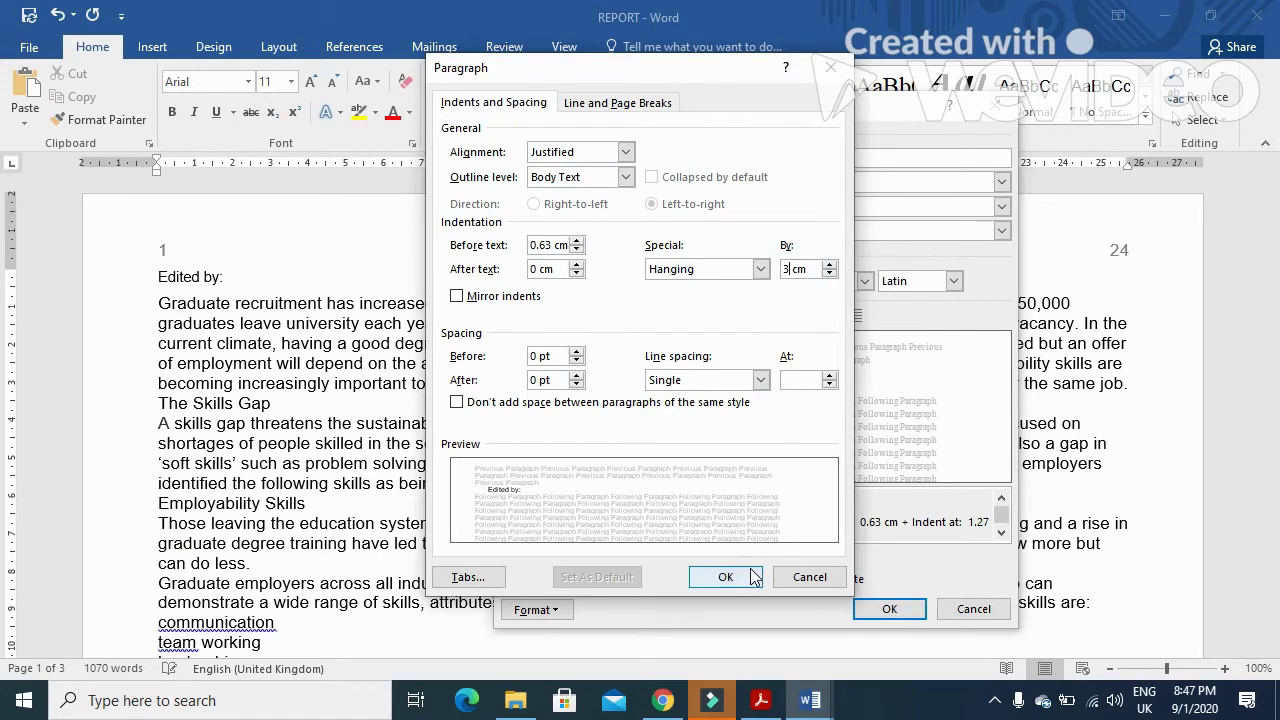
{"action": "left_click", "coordinate": [726, 578]}
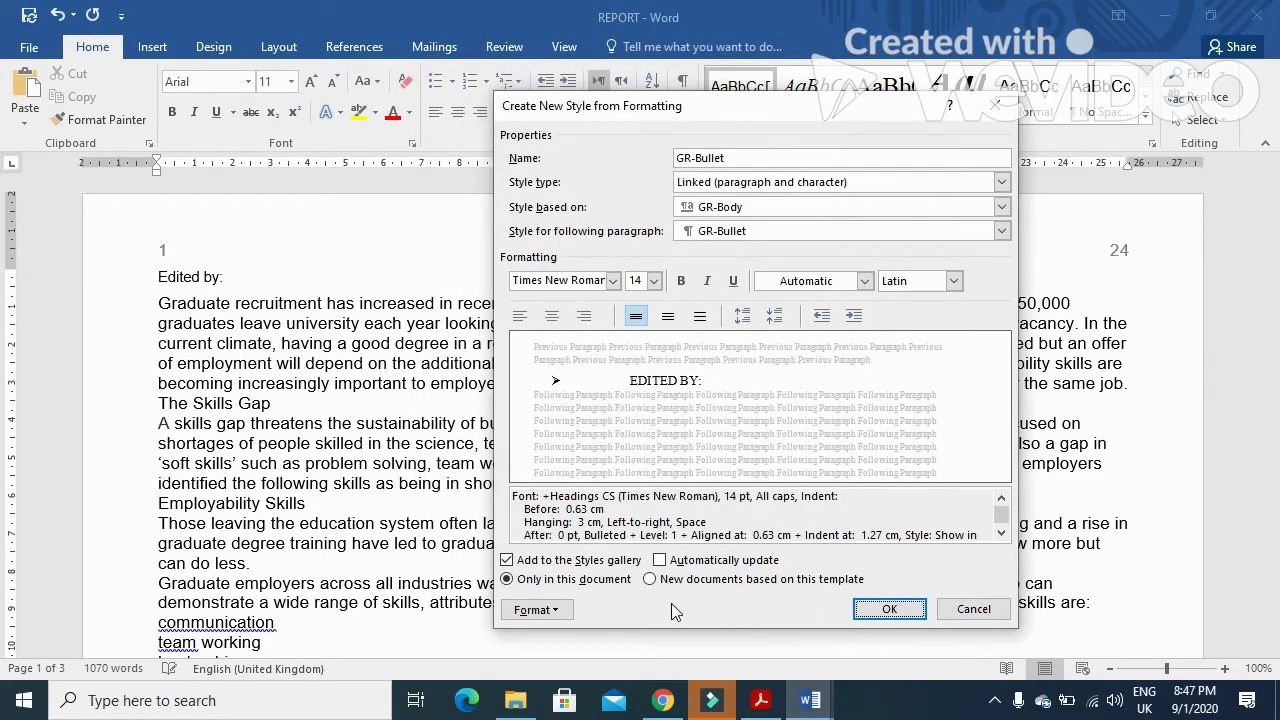
- Correct the left indent to 0 cm and save GR-Bullet, applying it to EDITED BY:
{"action": "left_click", "coordinate": [566, 612]}
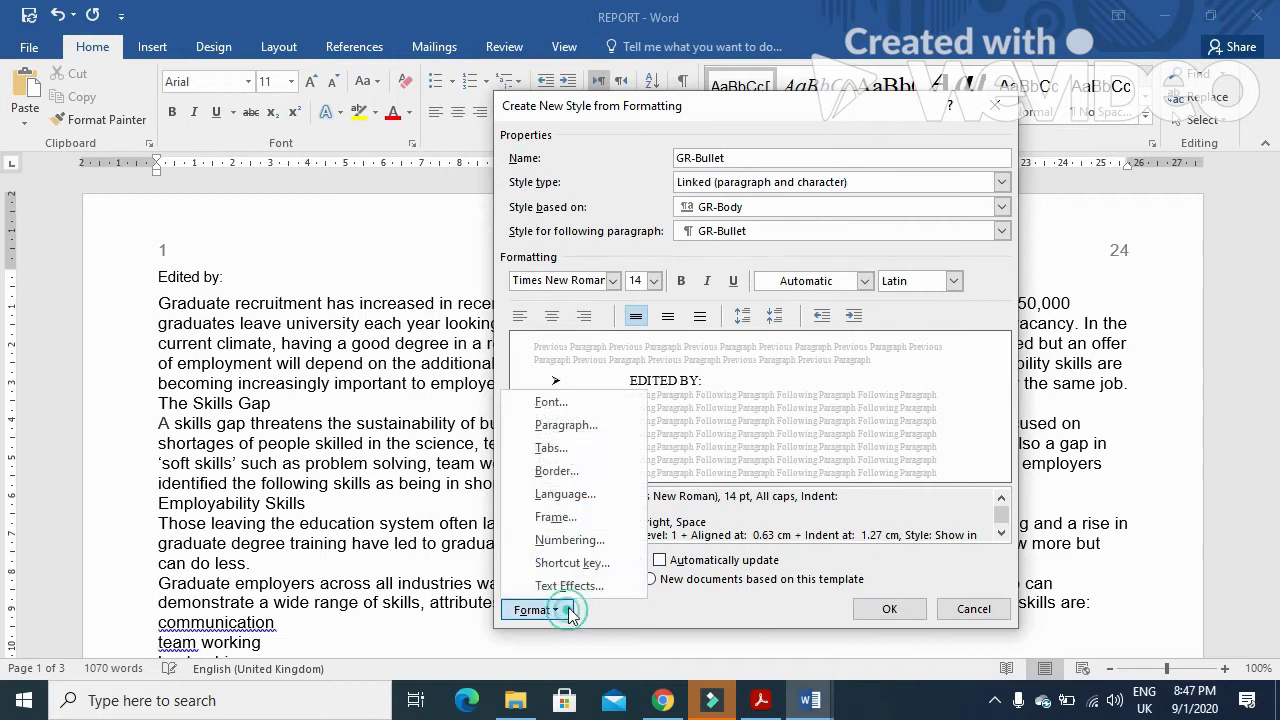
{"action": "left_click", "coordinate": [585, 425]}
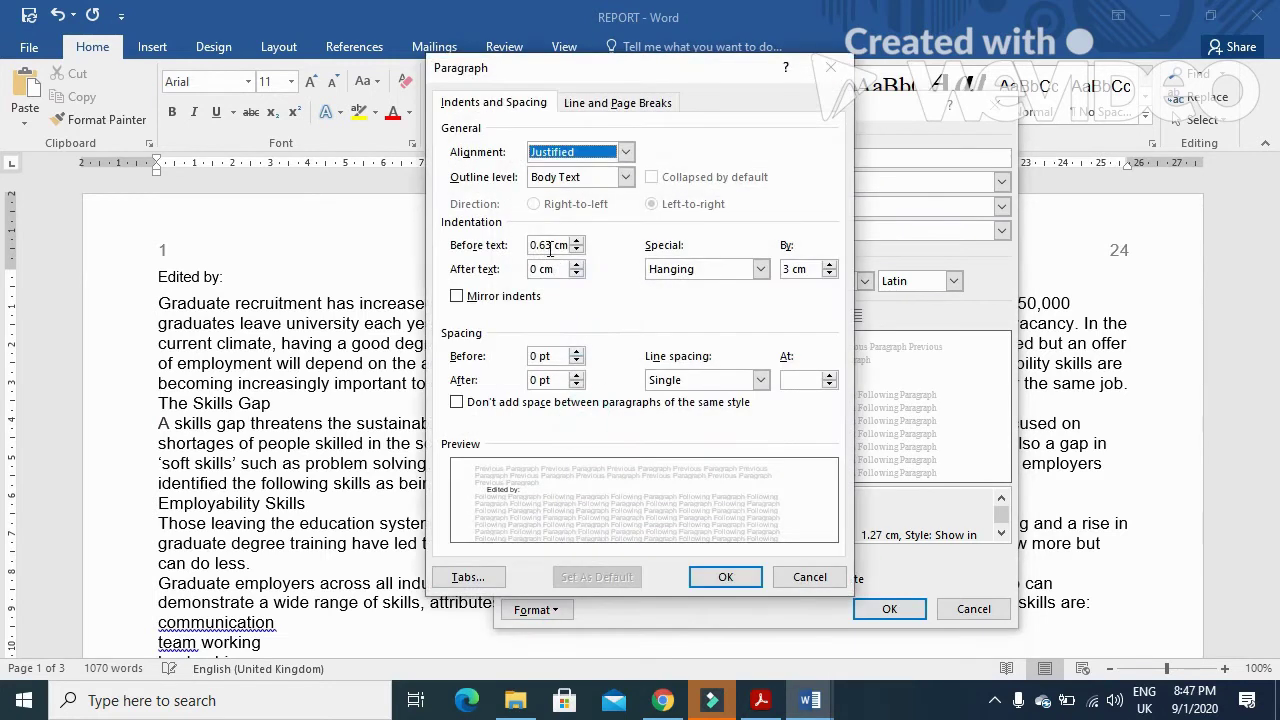
{"action": "double_click", "coordinate": [547, 247]}
{"action": "type", "text": "0"}
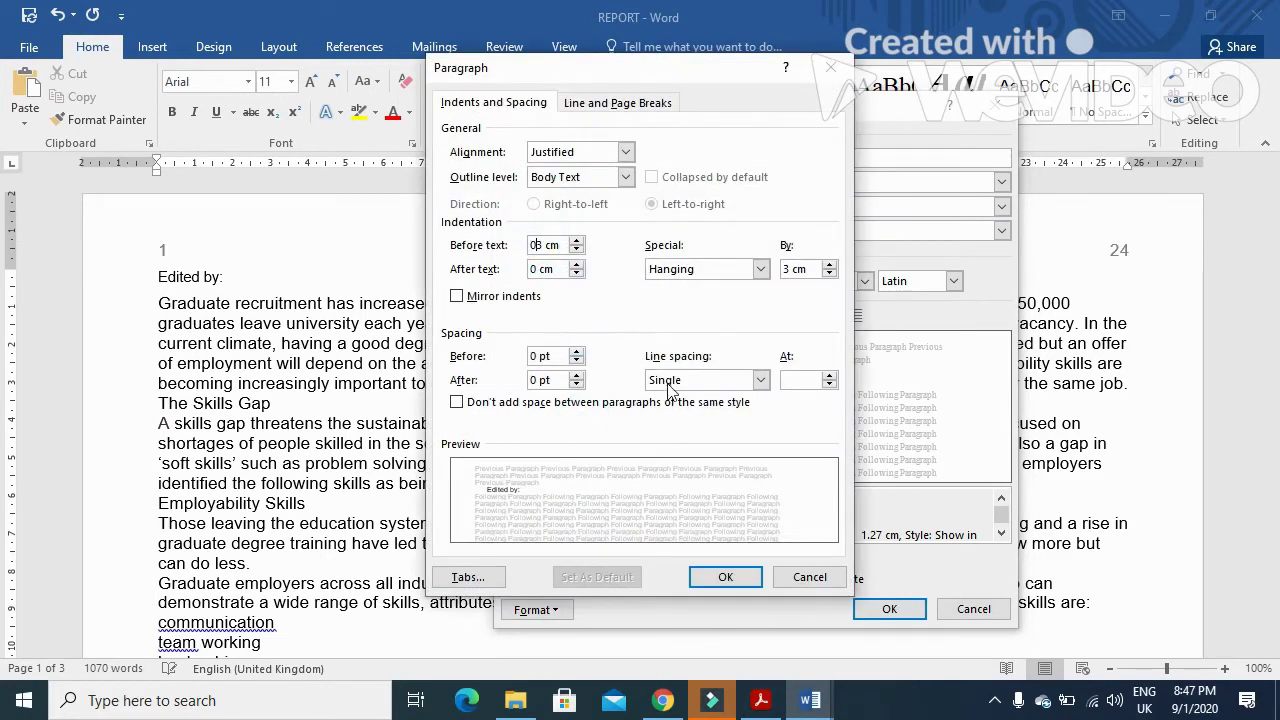
{"action": "key", "text": "Delete"}
{"action": "left_click", "coordinate": [733, 575]}
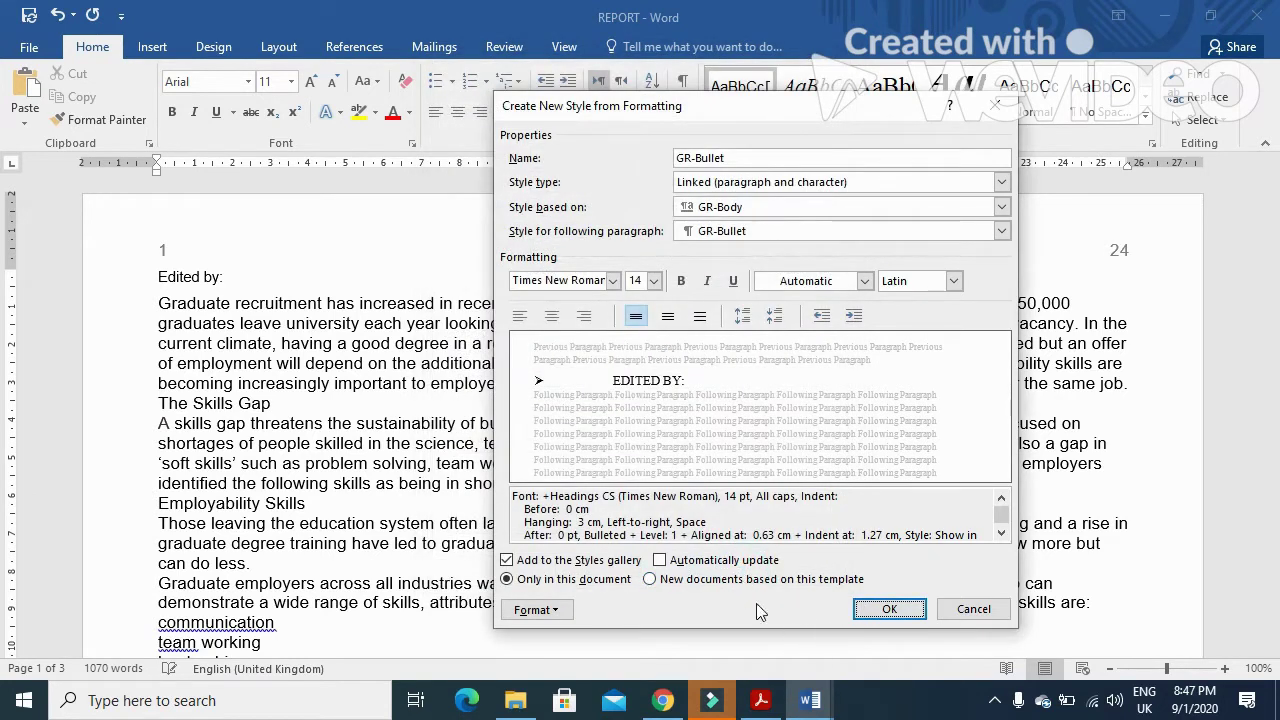
{"action": "left_click", "coordinate": [536, 610]}
{"action": "left_click", "coordinate": [594, 426]}
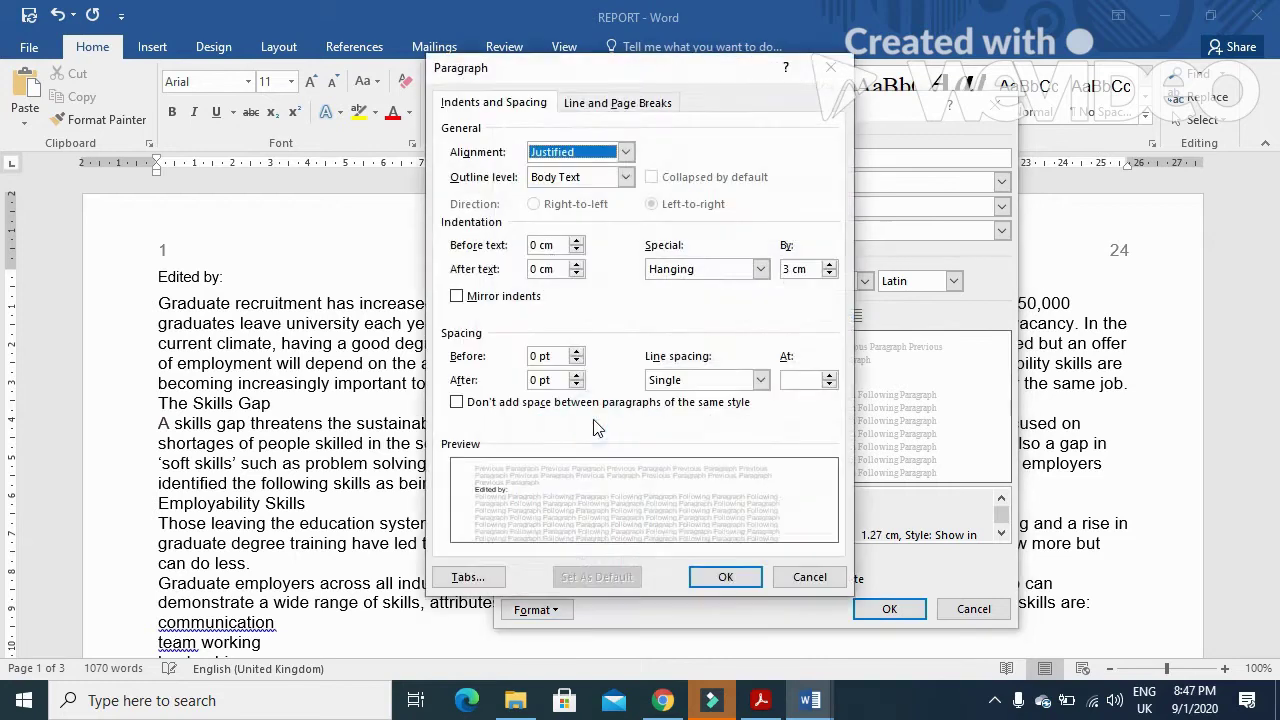
{"action": "left_click", "coordinate": [728, 575]}
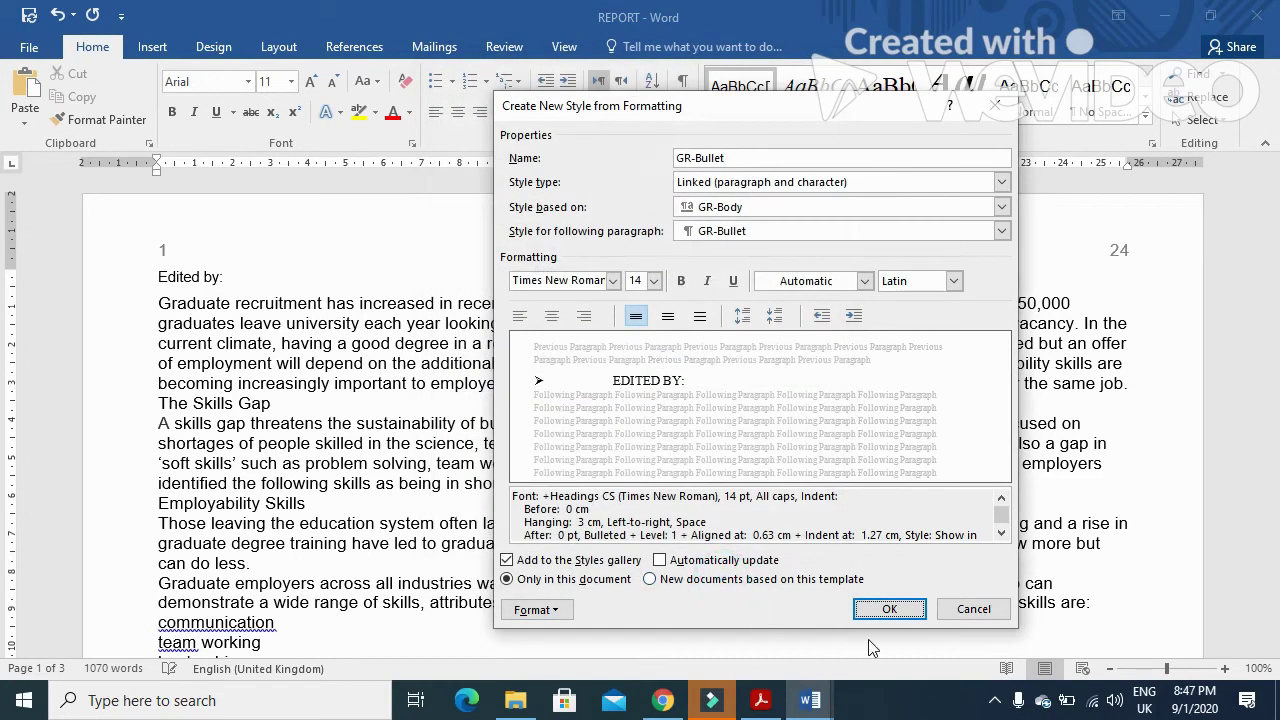
{"action": "left_click", "coordinate": [898, 614]}
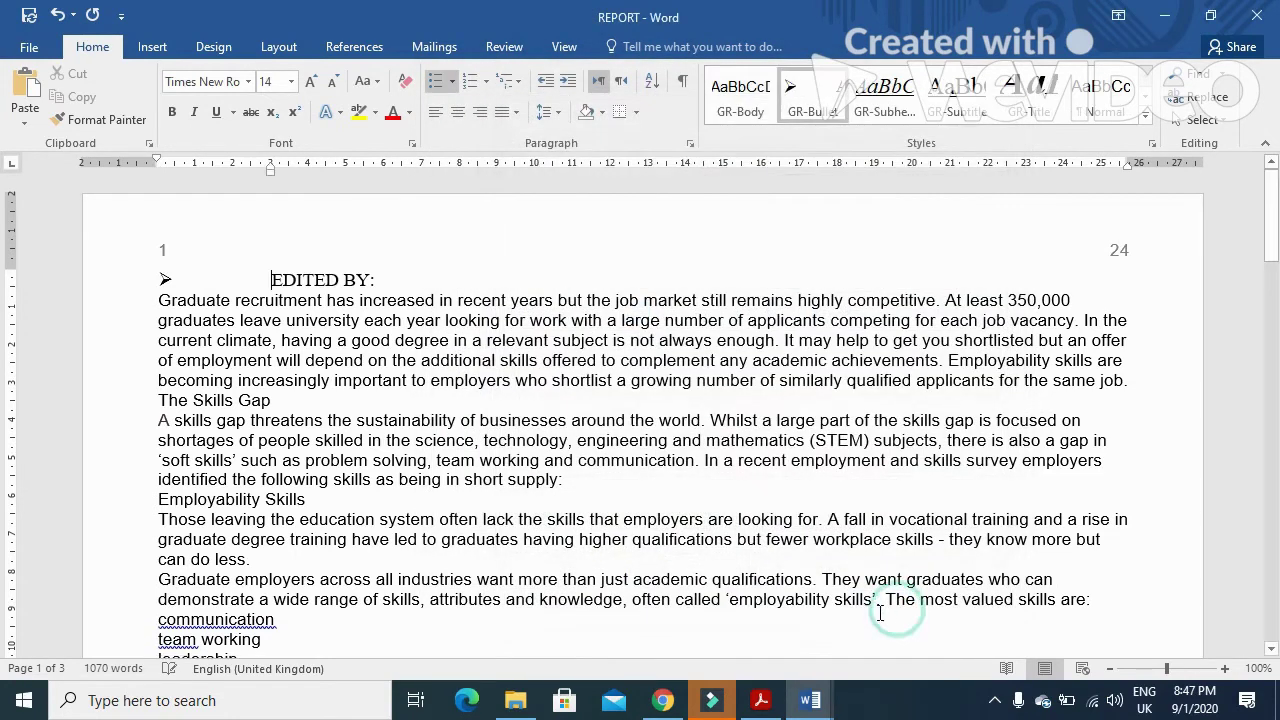
{"action": "mouse_move", "coordinate": [722, 710]}
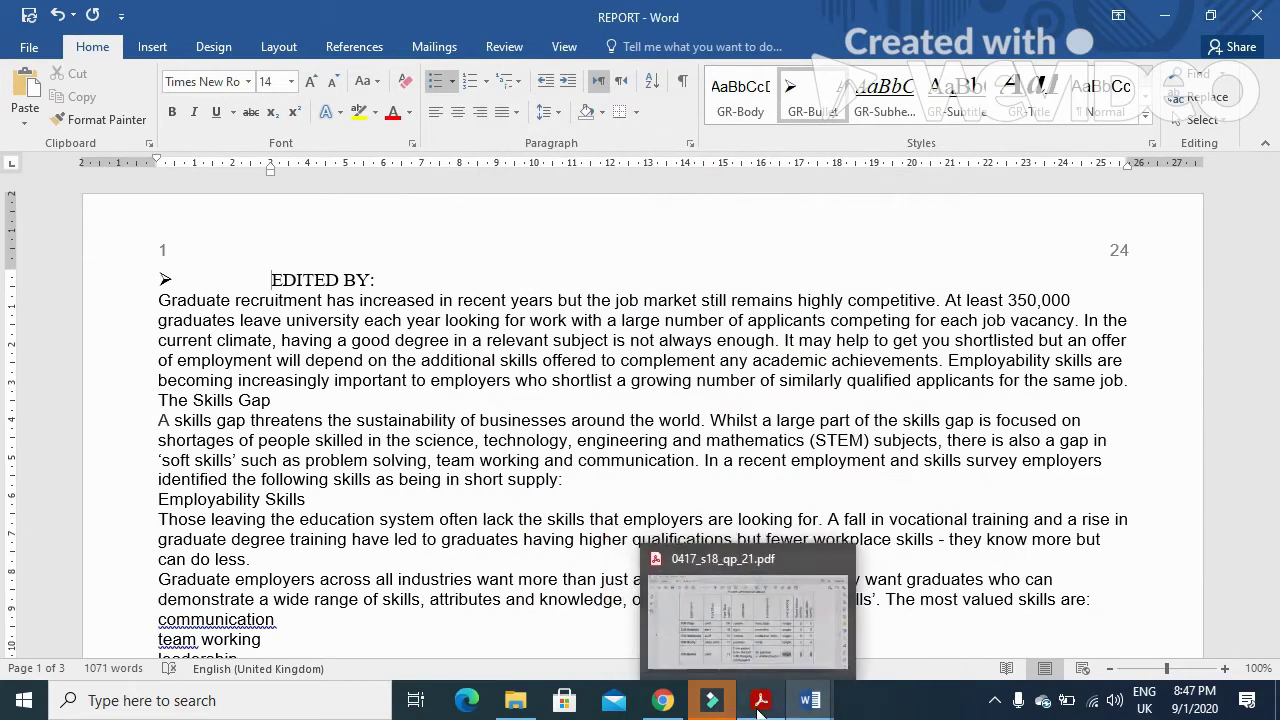
{"action": "left_click", "coordinate": [762, 699]}
{"action": "scroll", "coordinate": [437, 477], "scroll_direction": "down", "scroll_amount": 3}
{"action": "scroll", "coordinate": [440, 486], "scroll_direction": "down", "scroll_amount": 2}
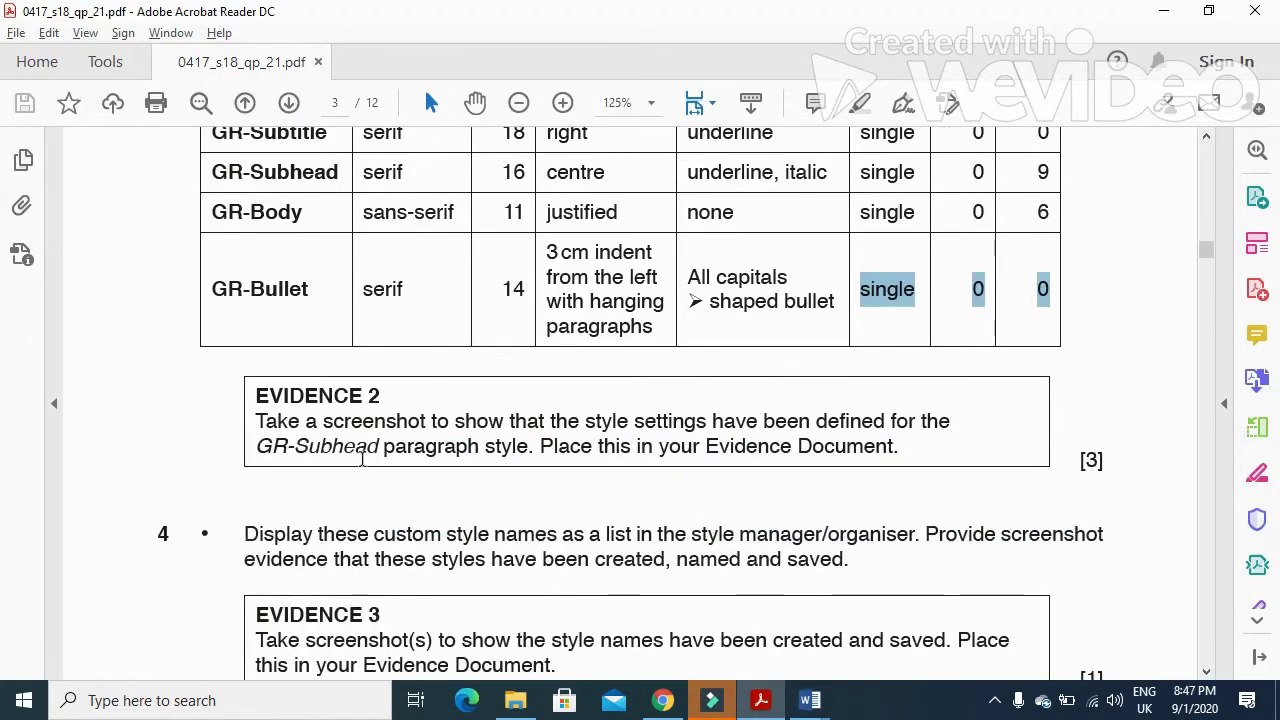
{"action": "left_click_drag", "start_coordinate": [257, 421], "coordinate": [968, 426]}
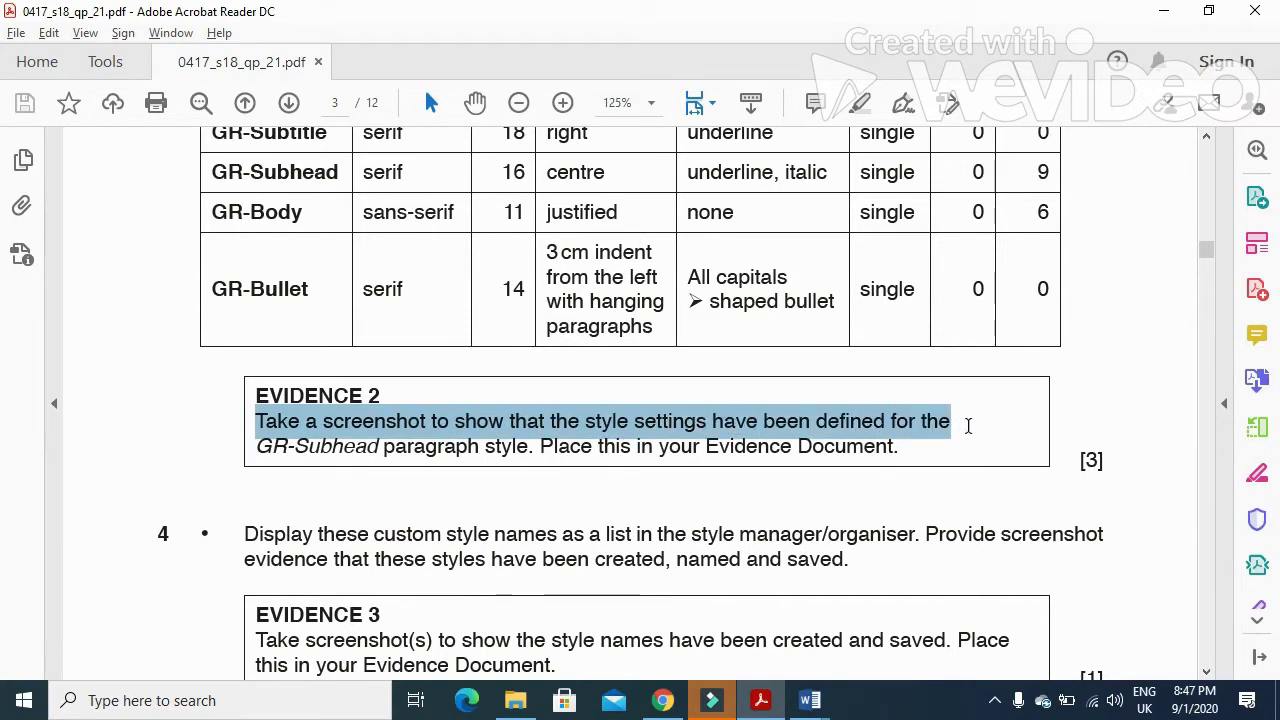
{"action": "left_click_drag", "start_coordinate": [258, 447], "coordinate": [385, 451]}
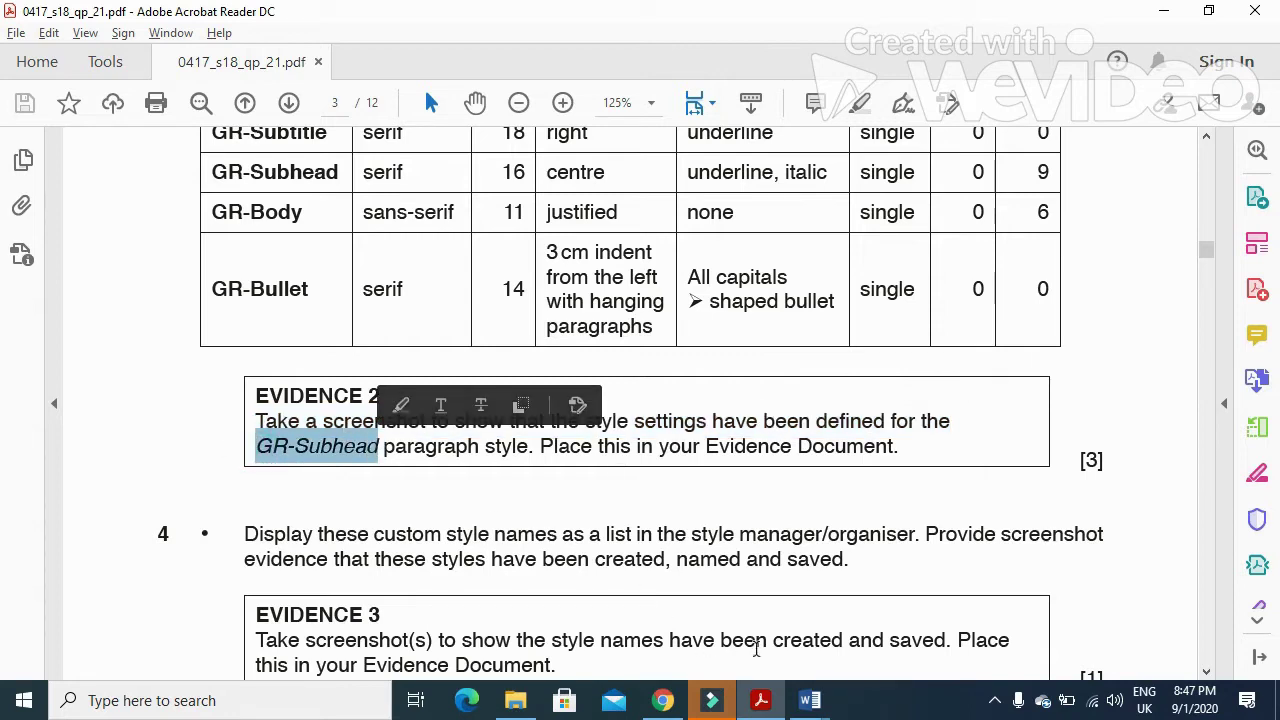
{"action": "left_click", "coordinate": [760, 700]}
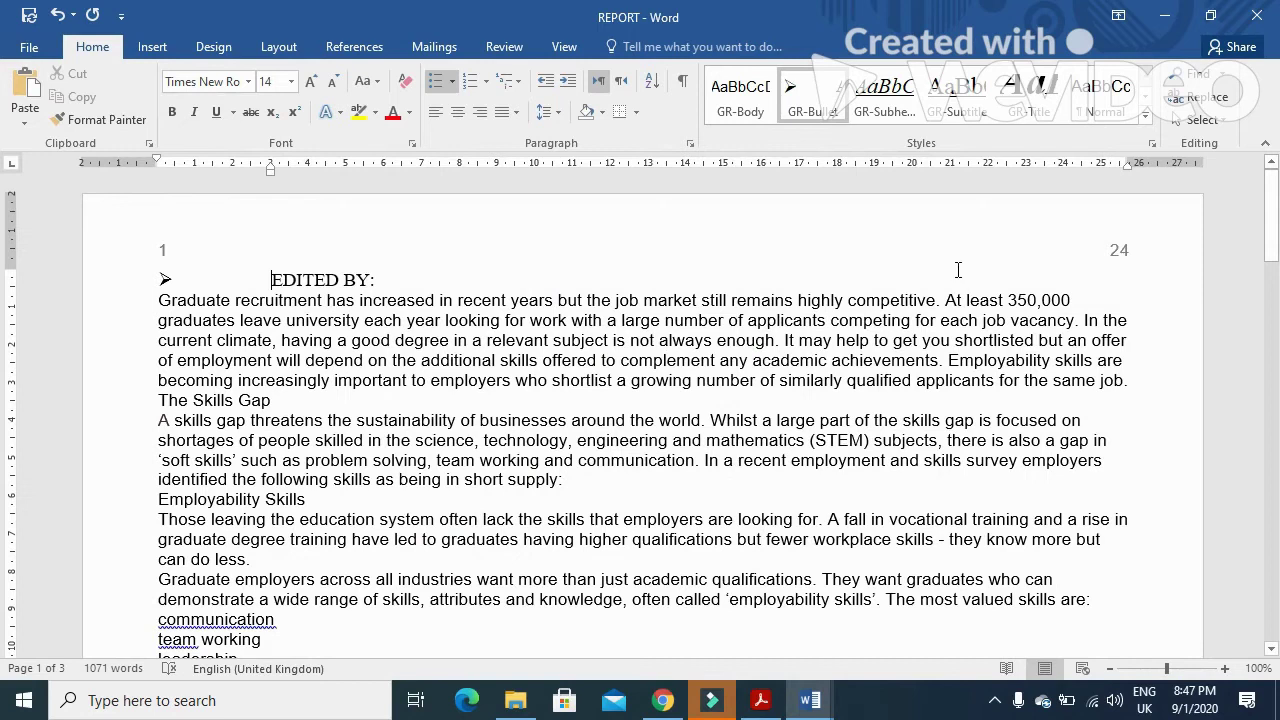
- Open the GR-Subhead style's Modify settings to review them, then close them
{"action": "right_click", "coordinate": [896, 102]}
{"action": "left_click", "coordinate": [925, 143]}
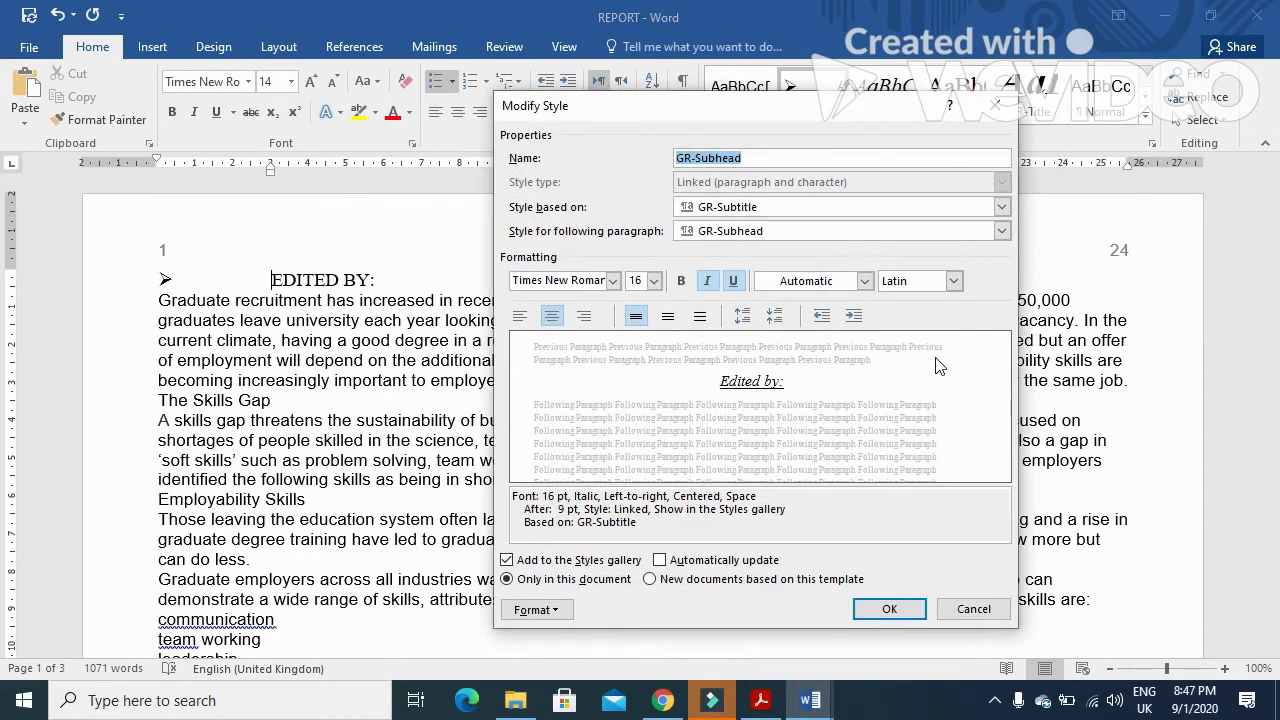
{"action": "left_click", "coordinate": [889, 608]}
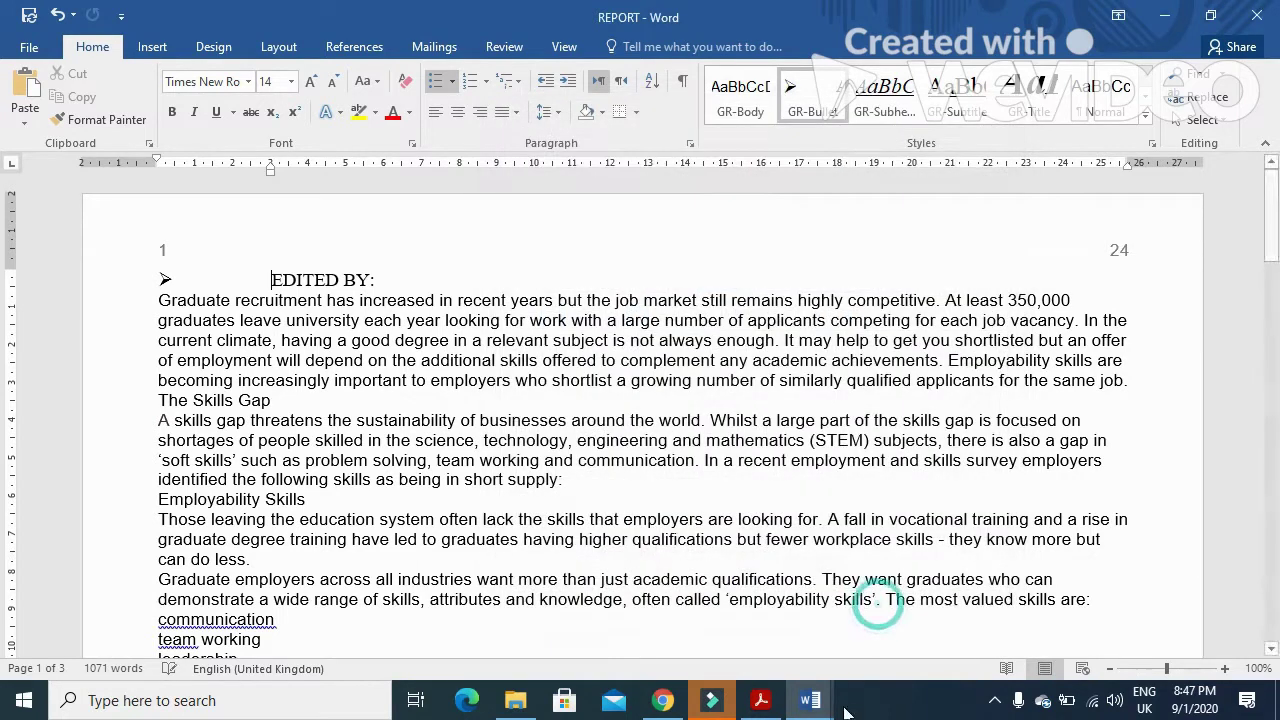
- Paste the screenshot below Step 3, crop it to the style dialog and enlarge it
{"action": "mouse_move", "coordinate": [810, 700]}
{"action": "left_click", "coordinate": [727, 632]}
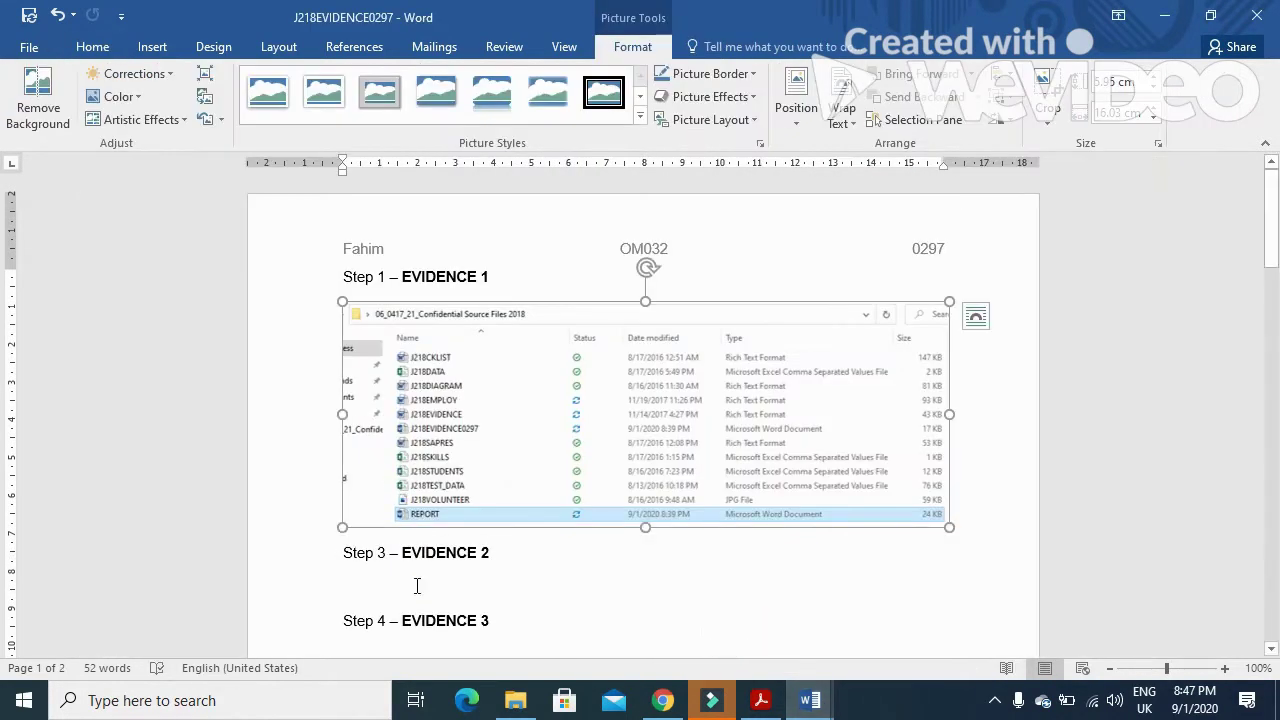
{"action": "left_click", "coordinate": [407, 581]}
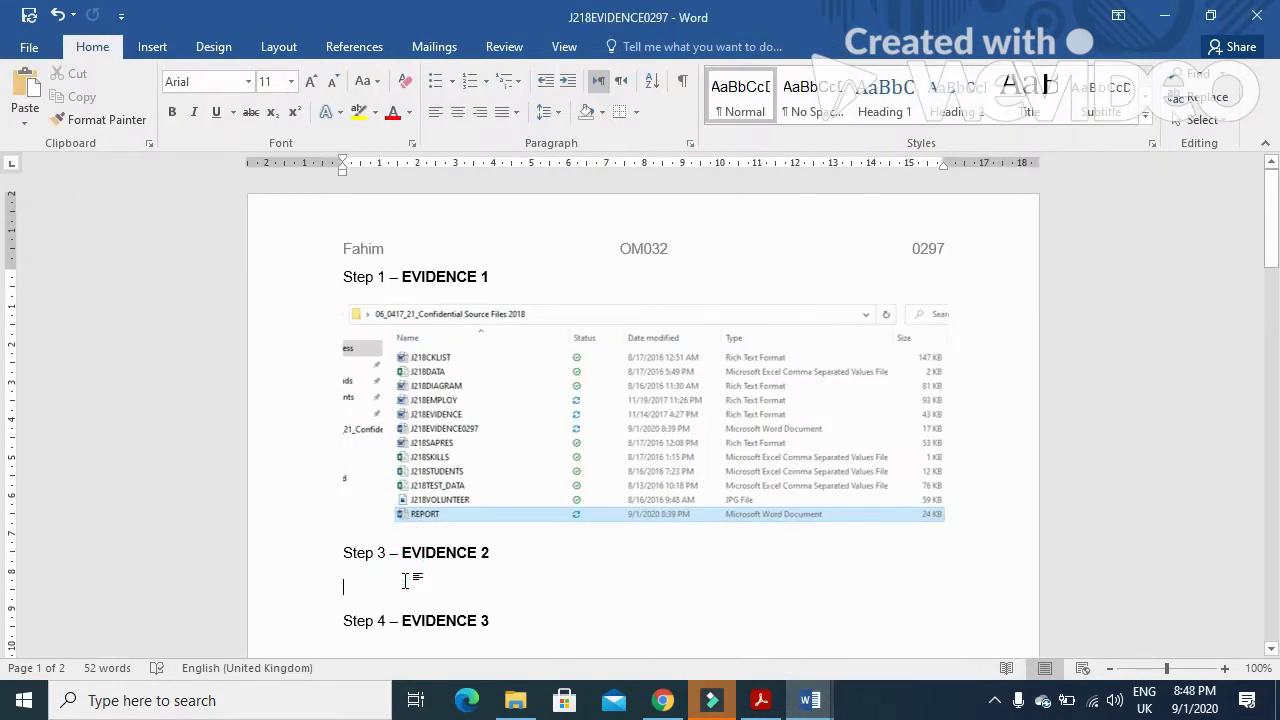
{"action": "key", "text": "ctrl+v"}
{"action": "left_click", "coordinate": [603, 480]}
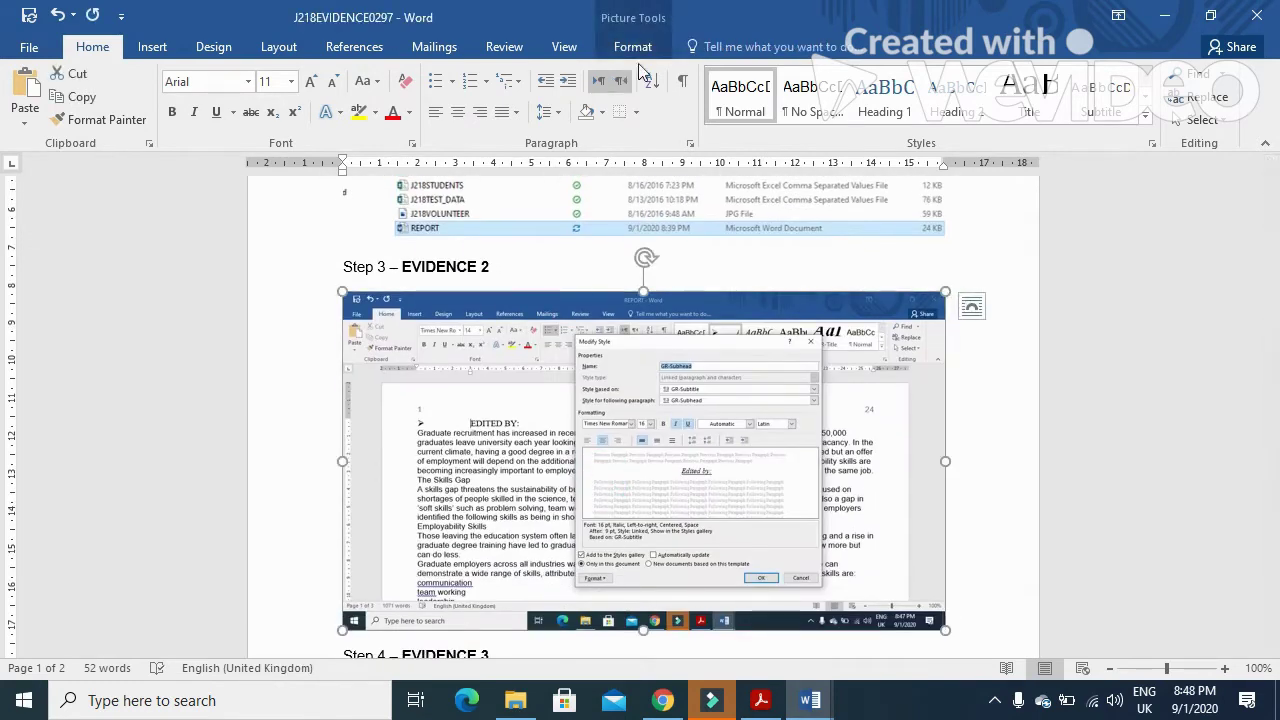
{"action": "left_click", "coordinate": [633, 47]}
{"action": "left_click", "coordinate": [1047, 92]}
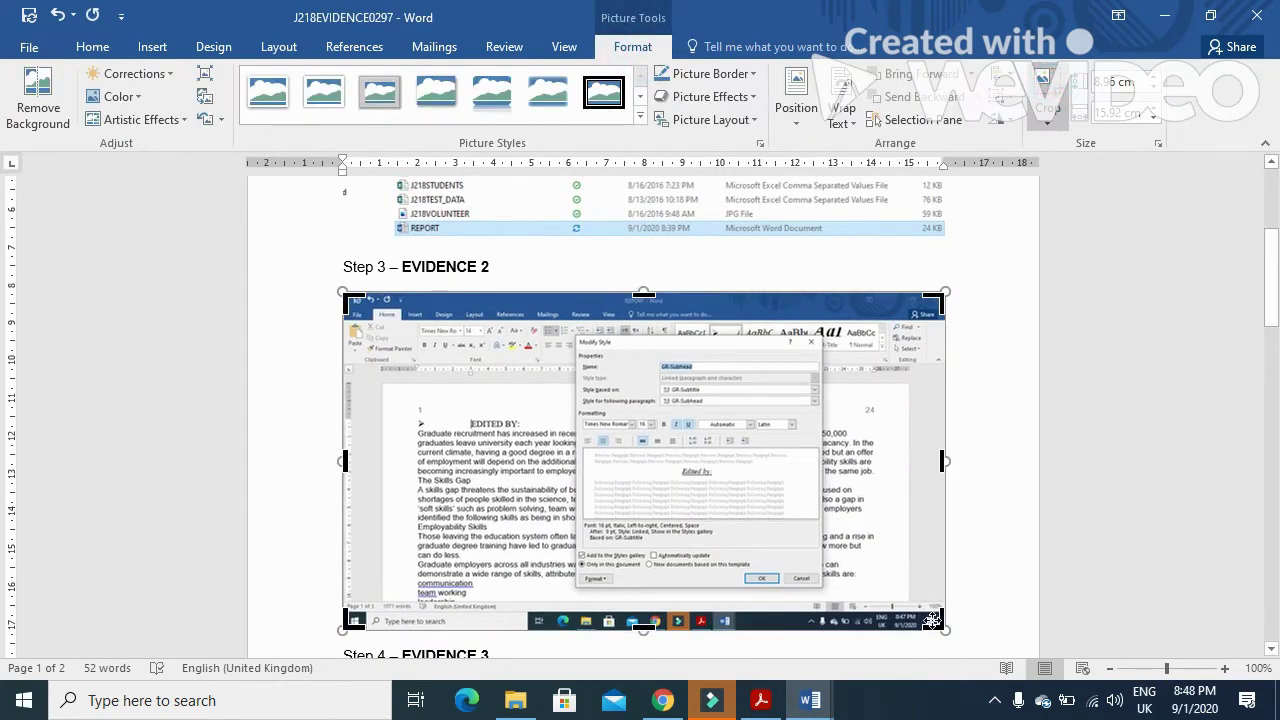
{"action": "left_click_drag", "start_coordinate": [937, 622], "coordinate": [820, 583]}
{"action": "left_click_drag", "start_coordinate": [356, 300], "coordinate": [575, 325]}
{"action": "left_click", "coordinate": [866, 376]}
{"action": "left_click", "coordinate": [534, 391]}
{"action": "left_click_drag", "start_coordinate": [587, 541], "coordinate": [737, 652]}
- Select question 4's instruction text in the task sheet PDF, then return to Word
{"action": "left_click", "coordinate": [760, 700]}
{"action": "scroll", "coordinate": [676, 443], "scroll_direction": "down", "scroll_amount": 5}
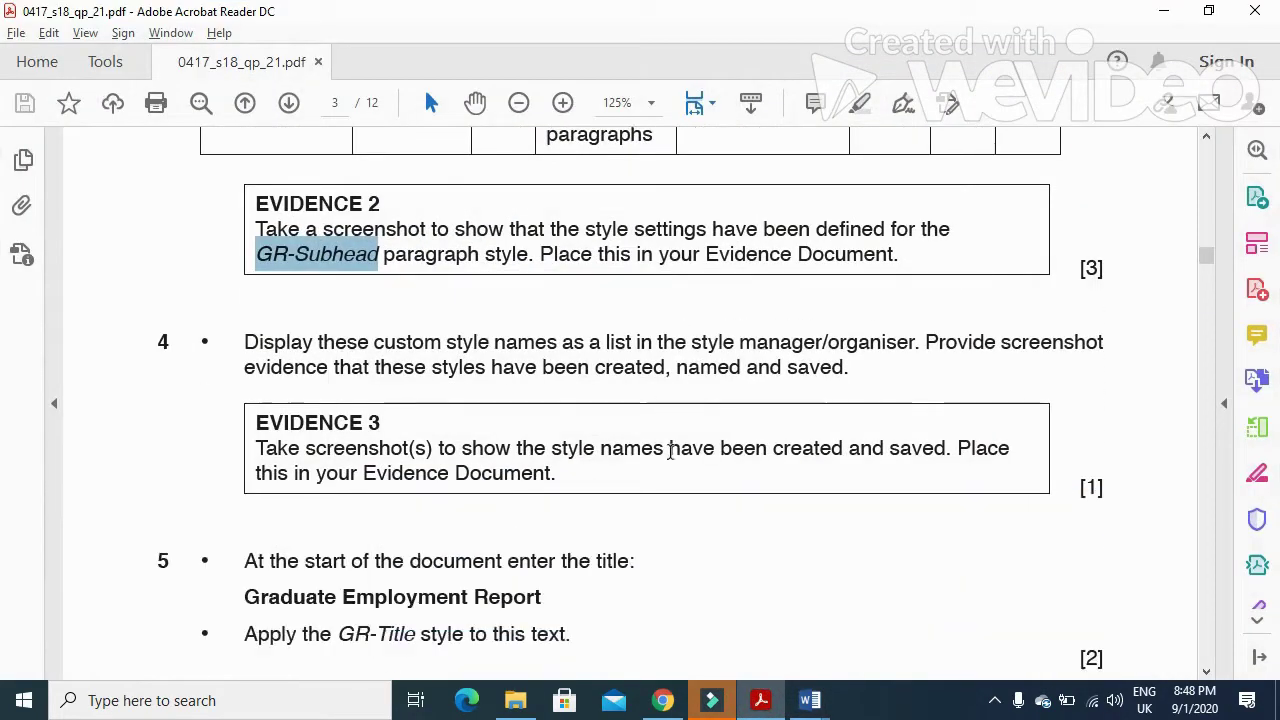
{"action": "left_click_drag", "start_coordinate": [244, 222], "coordinate": [1104, 203]}
{"action": "left_click_drag", "start_coordinate": [244, 224], "coordinate": [740, 226]}
{"action": "left_click", "coordinate": [809, 700]}
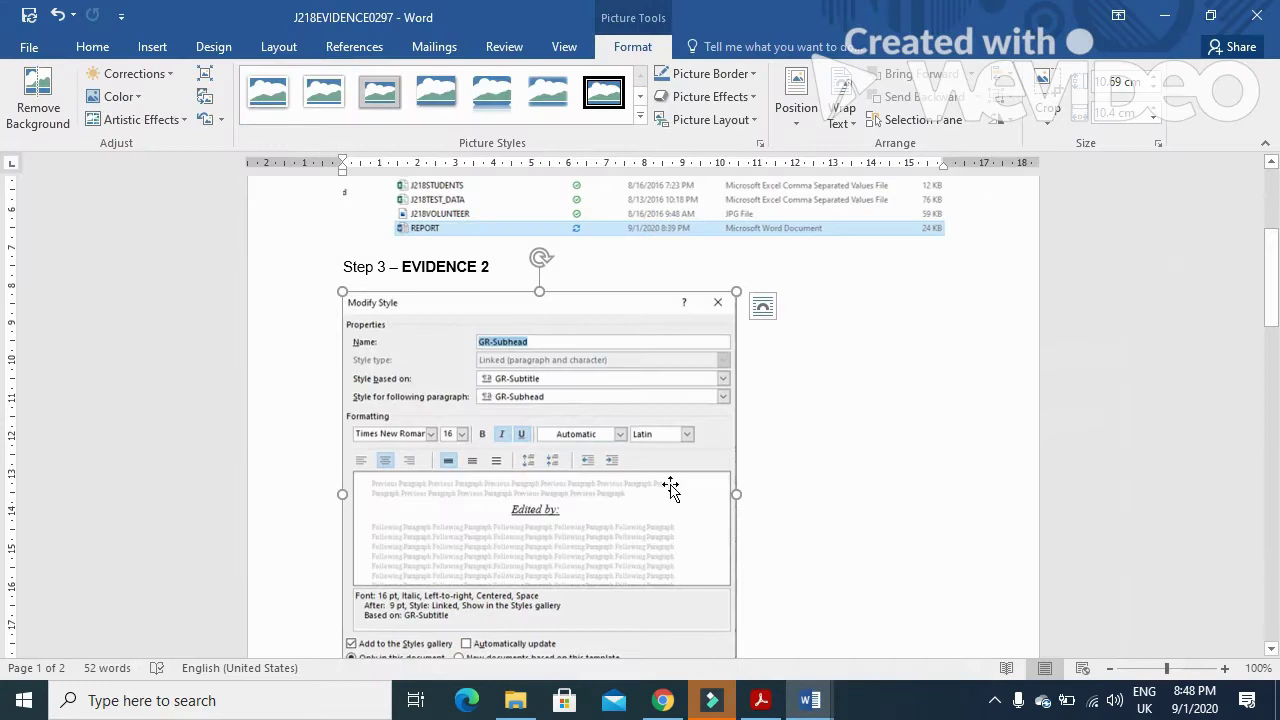
{"action": "mouse_move", "coordinate": [812, 700]}
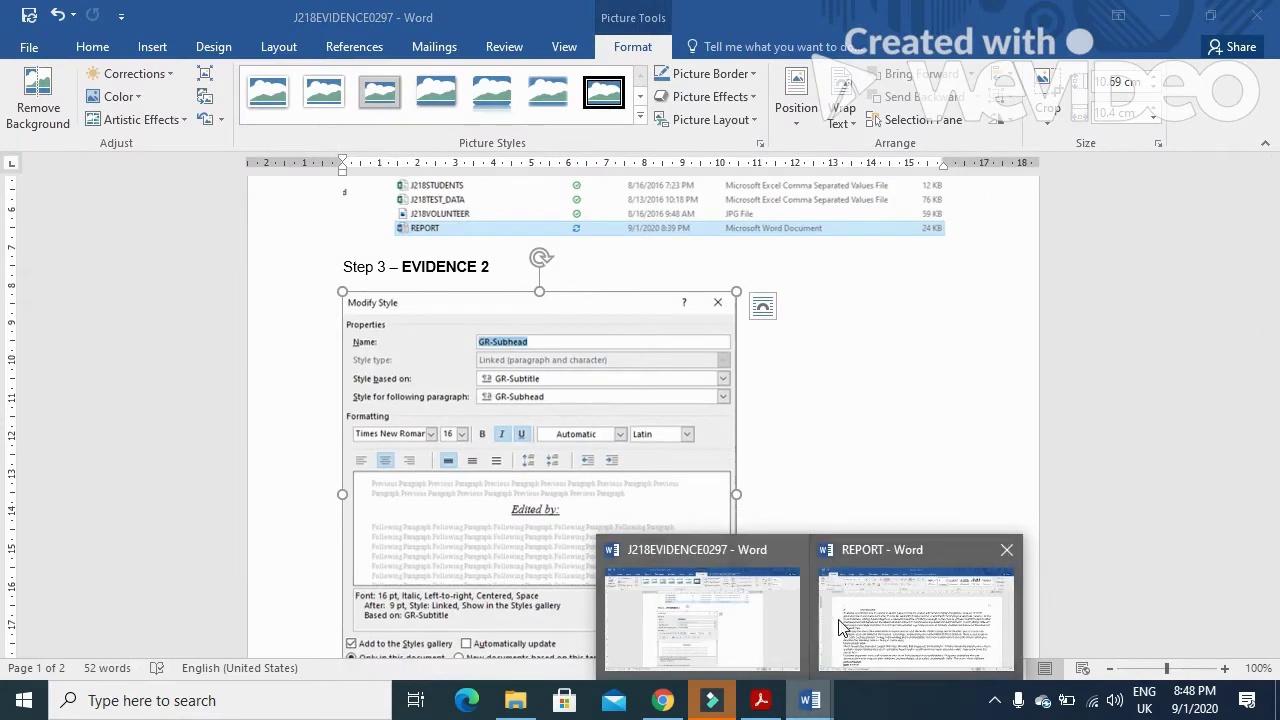
{"action": "left_click", "coordinate": [850, 620]}
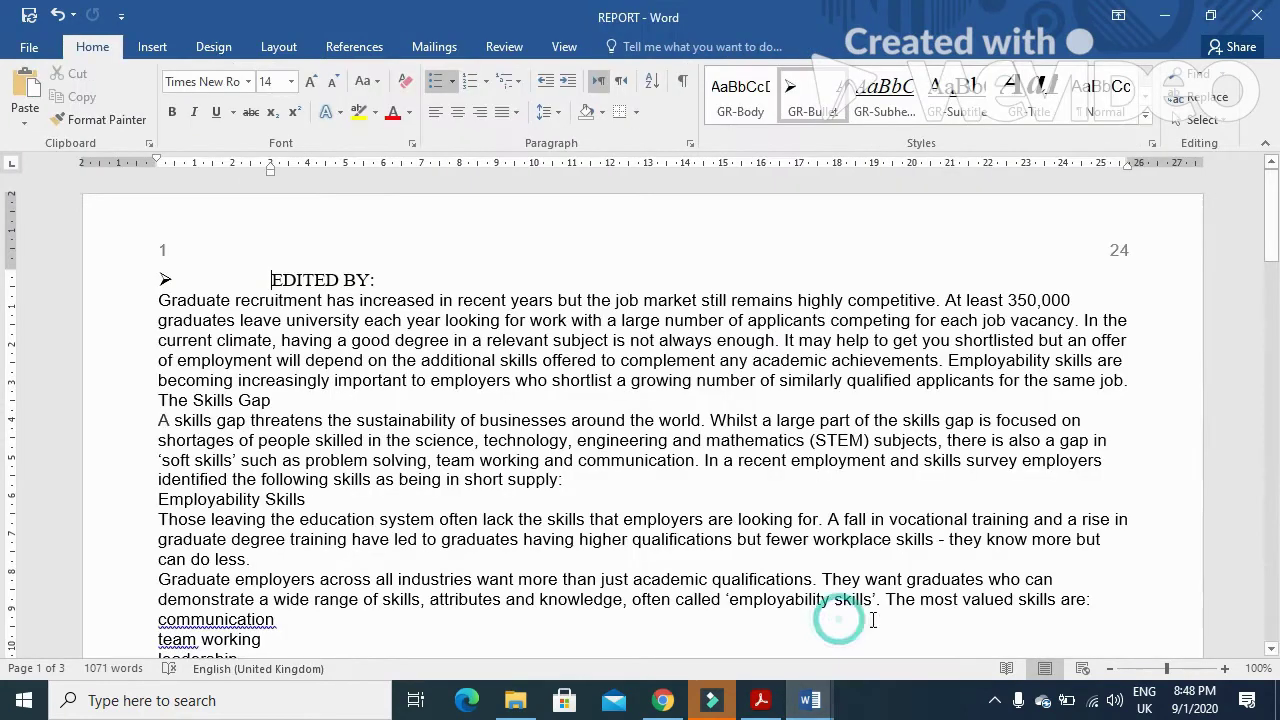
{"action": "left_click", "coordinate": [1153, 144]}
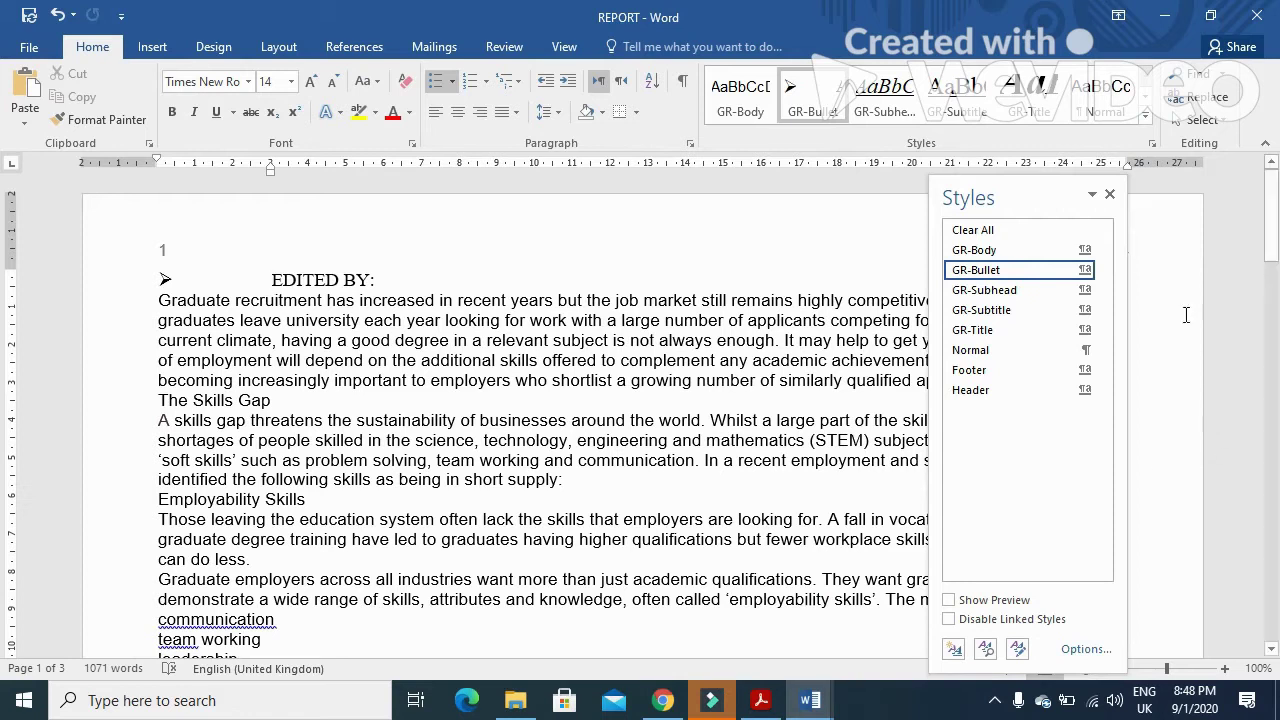
{"action": "left_click", "coordinate": [1111, 195]}
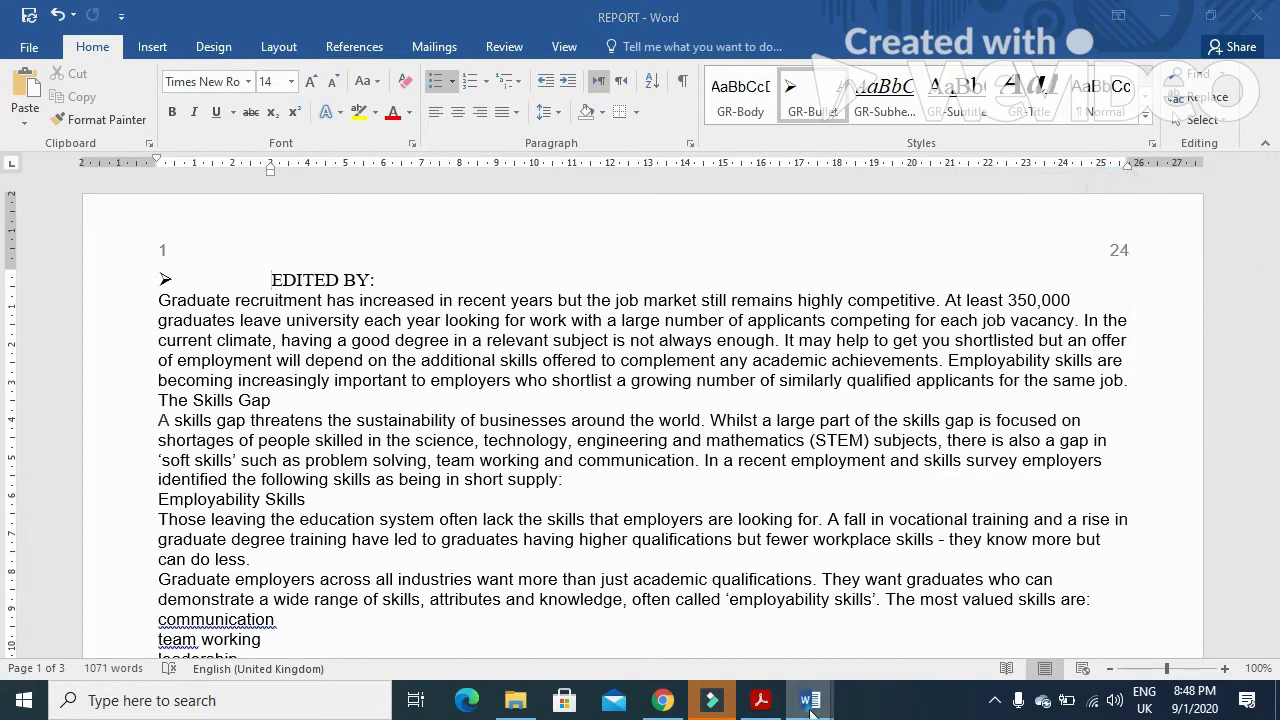
{"action": "mouse_move", "coordinate": [810, 700]}
{"action": "left_click", "coordinate": [754, 636]}
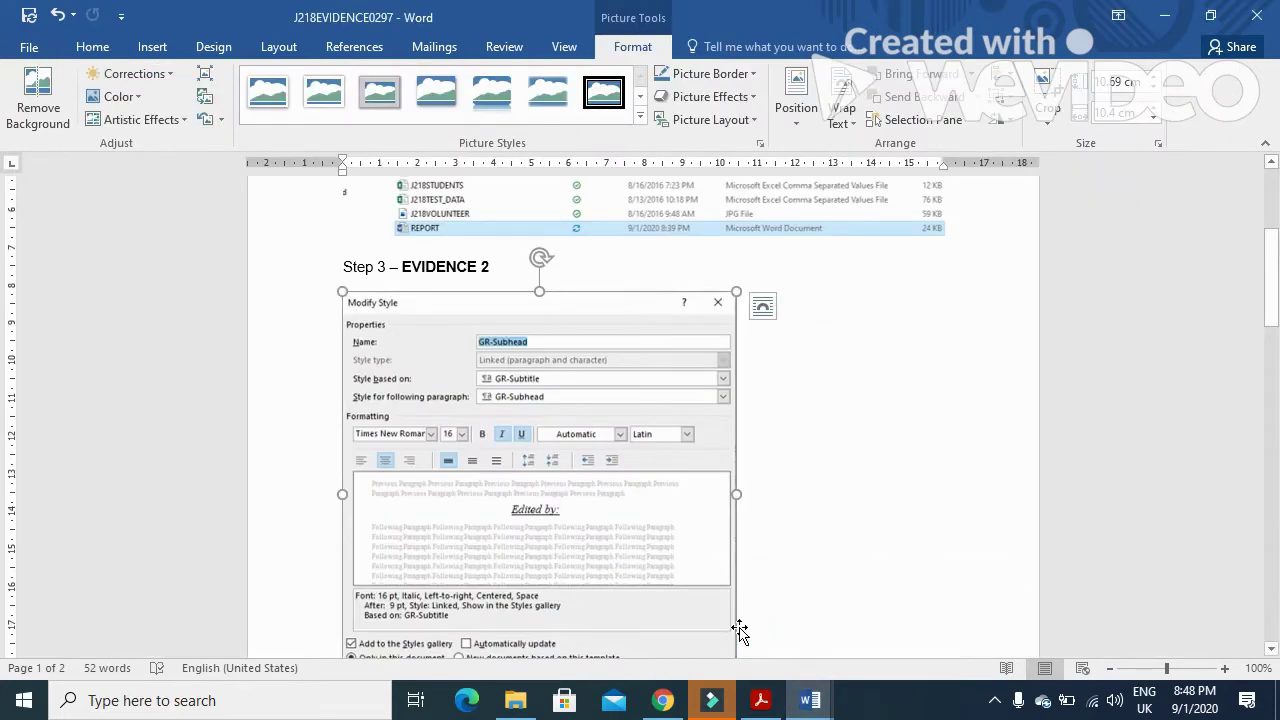
{"action": "scroll", "coordinate": [597, 509], "scroll_direction": "down", "scroll_amount": 5}
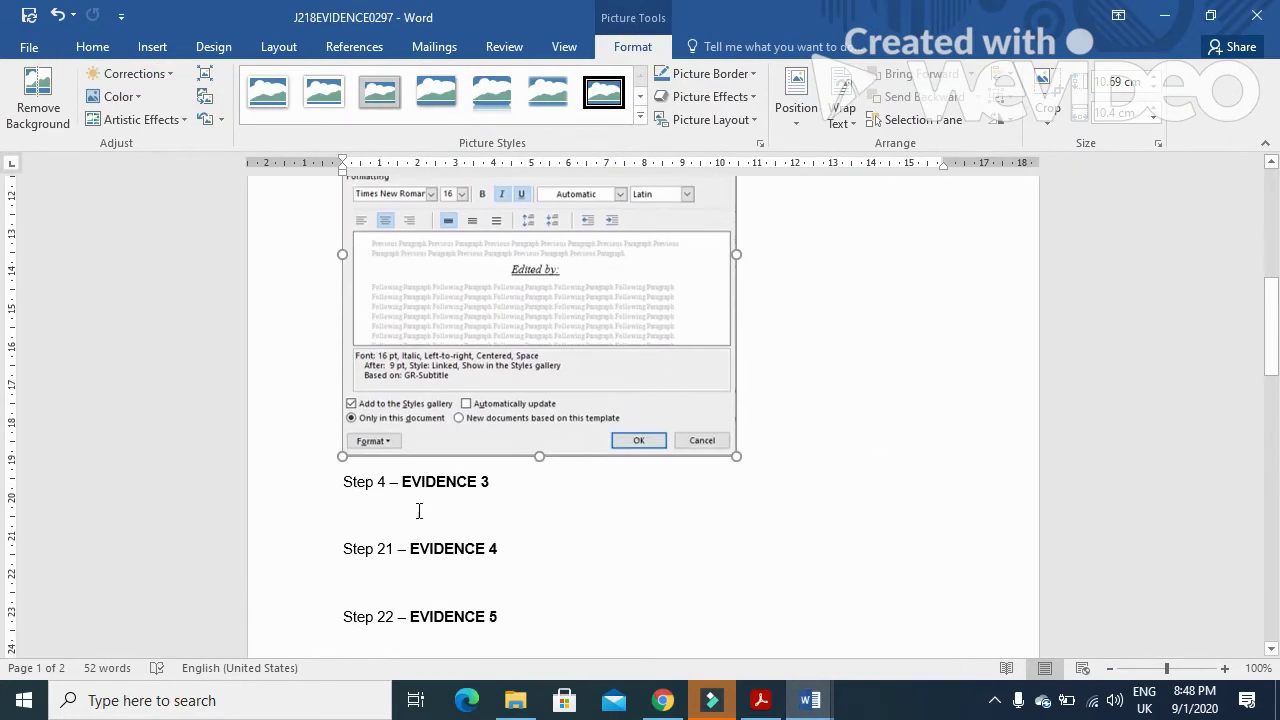
{"action": "left_click", "coordinate": [345, 505]}
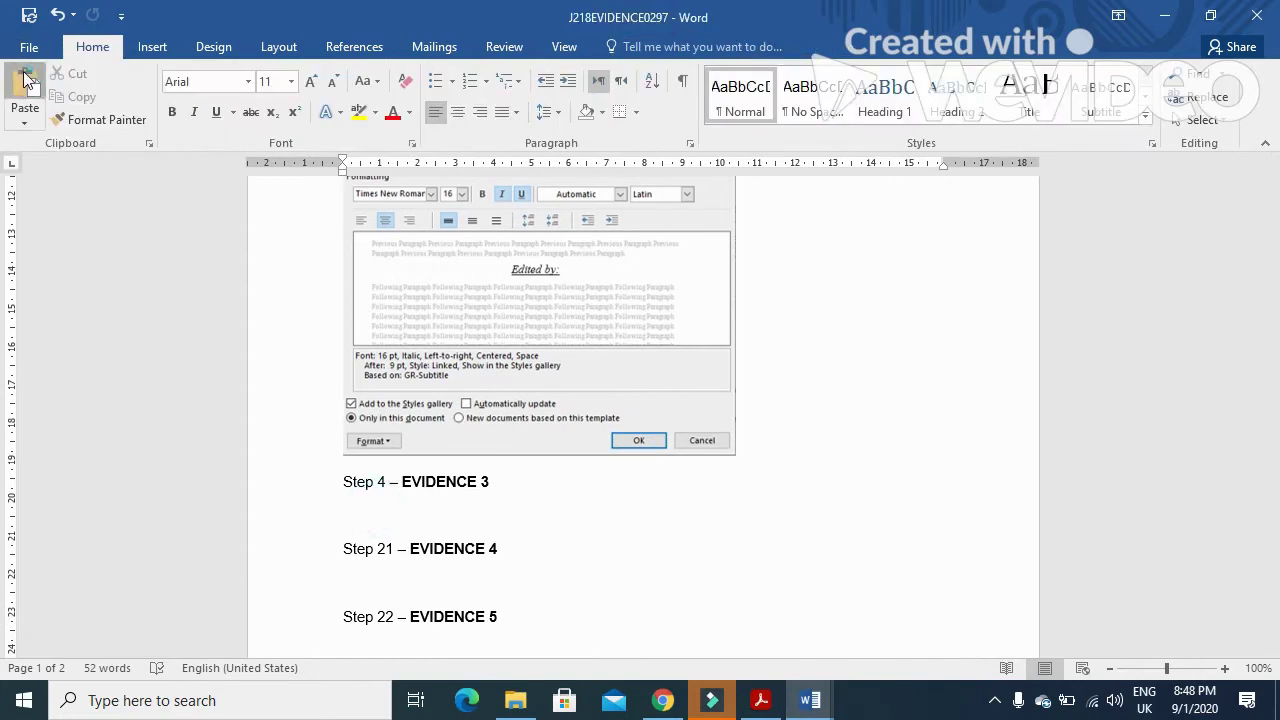
- Paste the styles screenshot under Step 4, crop it to the GR style list and enlarge it
{"action": "scroll", "coordinate": [575, 437], "scroll_direction": "down", "scroll_amount": 5}
{"action": "left_click", "coordinate": [597, 458]}
{"action": "left_click", "coordinate": [633, 47]}
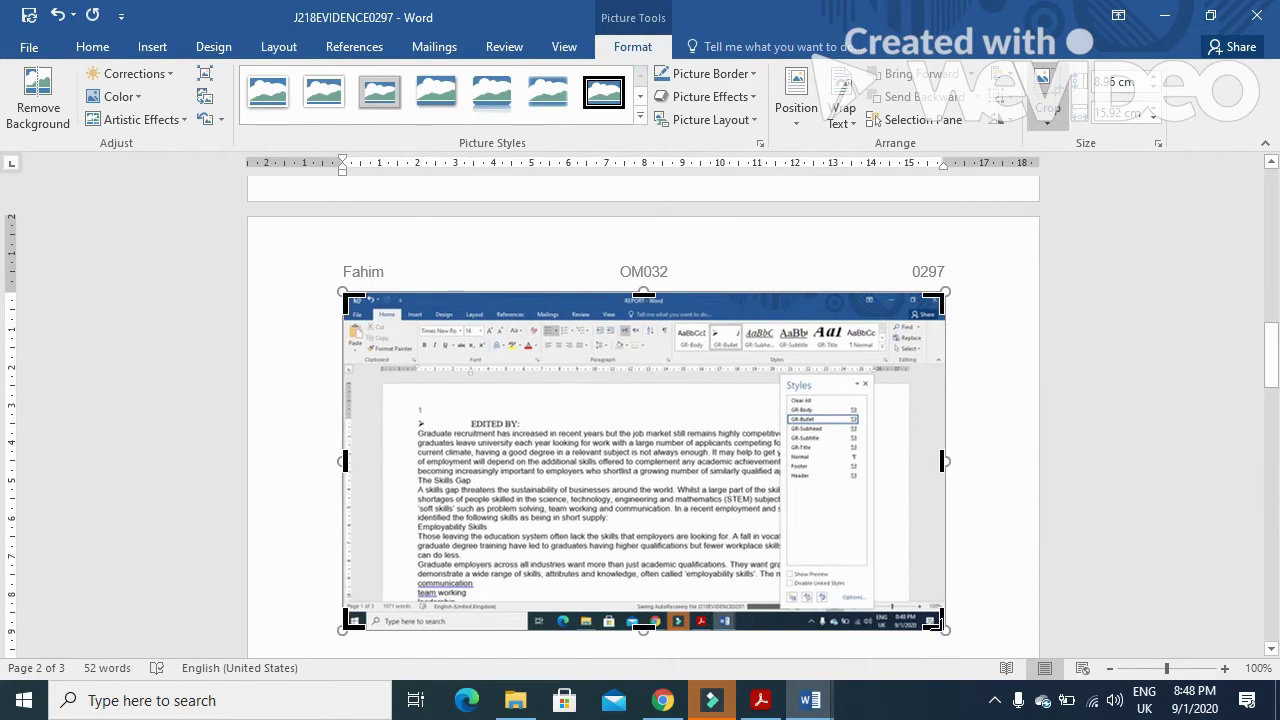
{"action": "left_click_drag", "start_coordinate": [940, 624], "coordinate": [872, 613]}
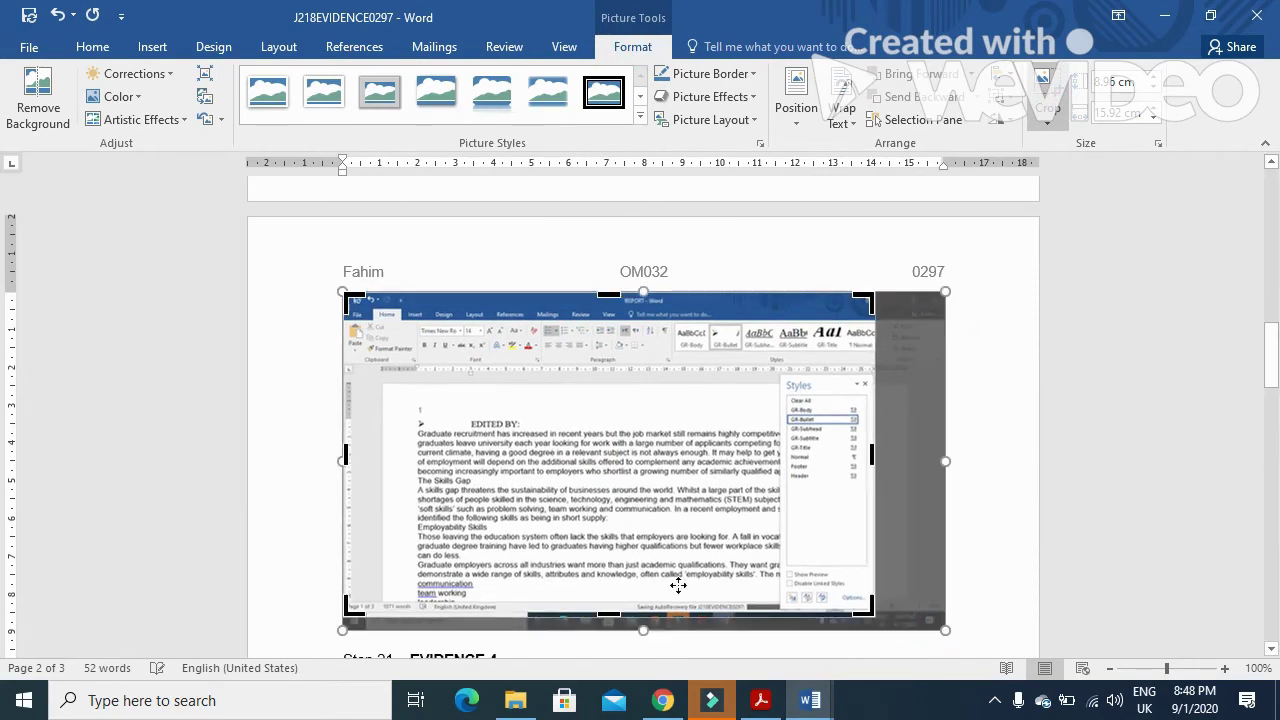
{"action": "left_click_drag", "start_coordinate": [350, 302], "coordinate": [786, 376]}
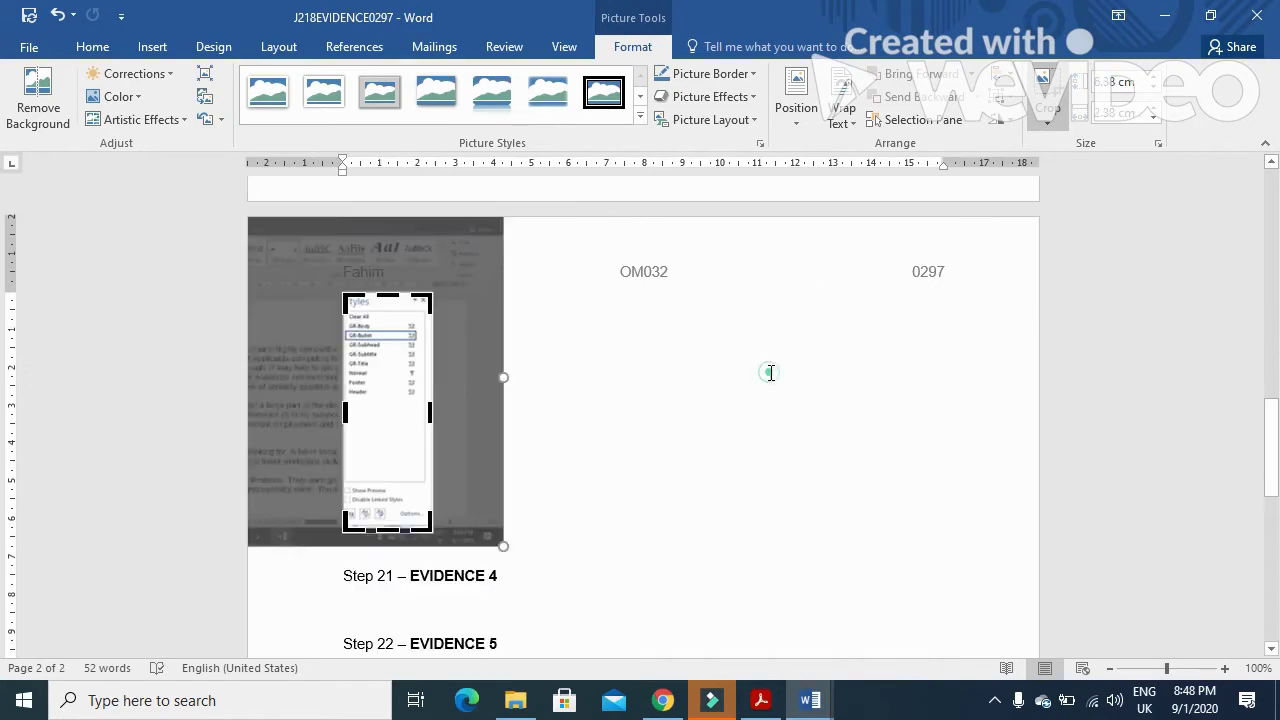
{"action": "left_click", "coordinate": [770, 372]}
{"action": "left_click", "coordinate": [366, 440]}
{"action": "left_click_drag", "start_coordinate": [431, 531], "coordinate": [537, 563]}
{"action": "left_click", "coordinate": [752, 706]}
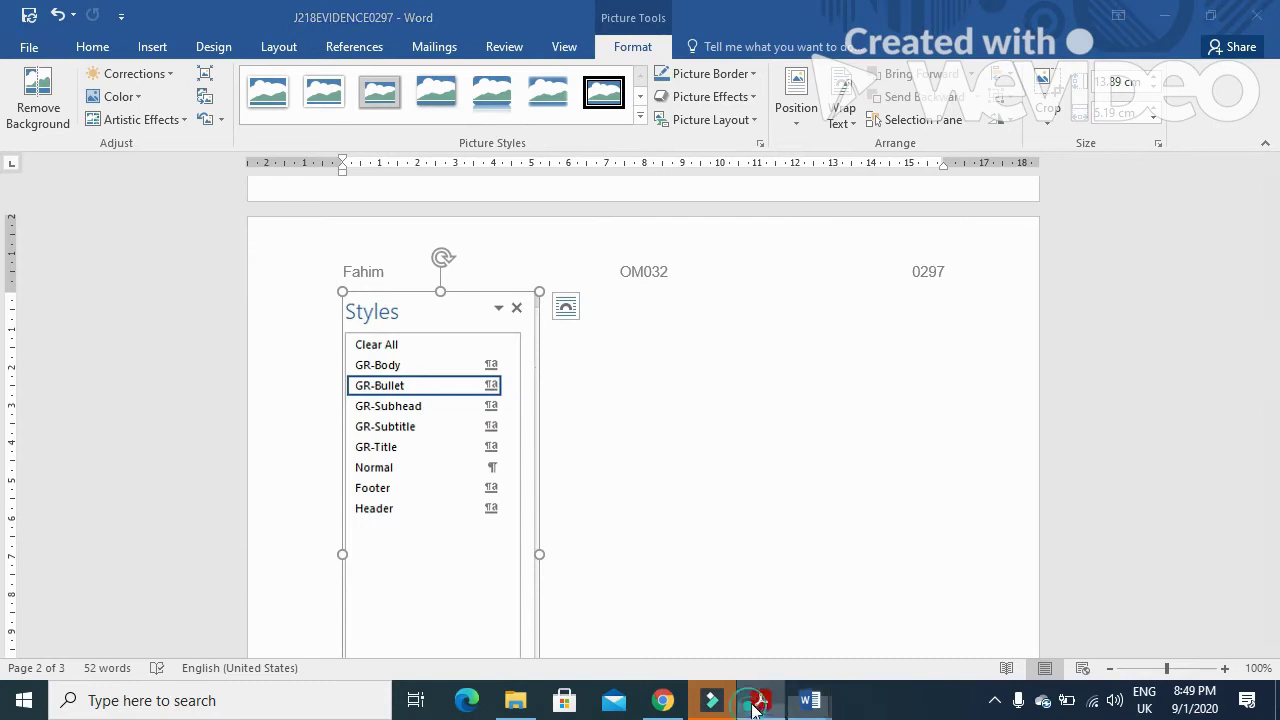
{"action": "scroll", "coordinate": [717, 557], "scroll_direction": "down", "scroll_amount": 3}
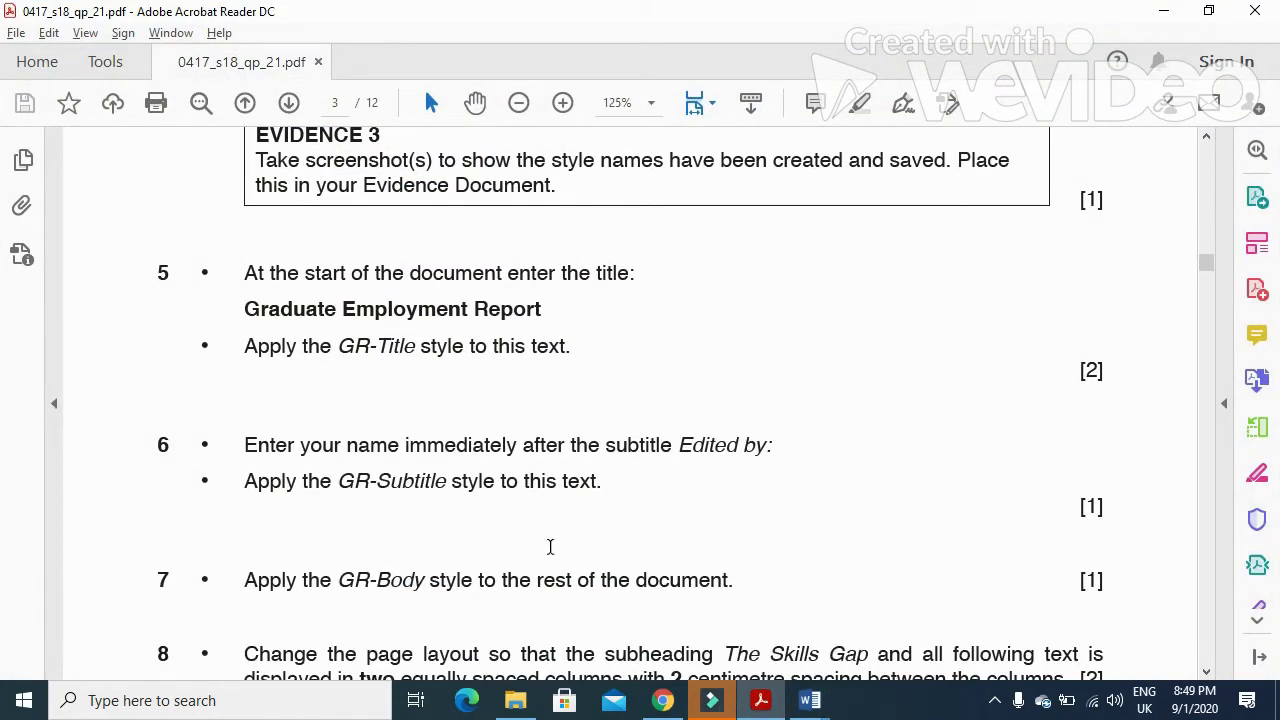
- Paste 'Graduate Employment Report' onto a new unbulleted first line above EDITED BY:
{"action": "left_click_drag", "start_coordinate": [232, 270], "coordinate": [591, 274]}
{"action": "left_click_drag", "start_coordinate": [555, 313], "coordinate": [298, 318]}
{"action": "key", "text": "ctrl+c"}
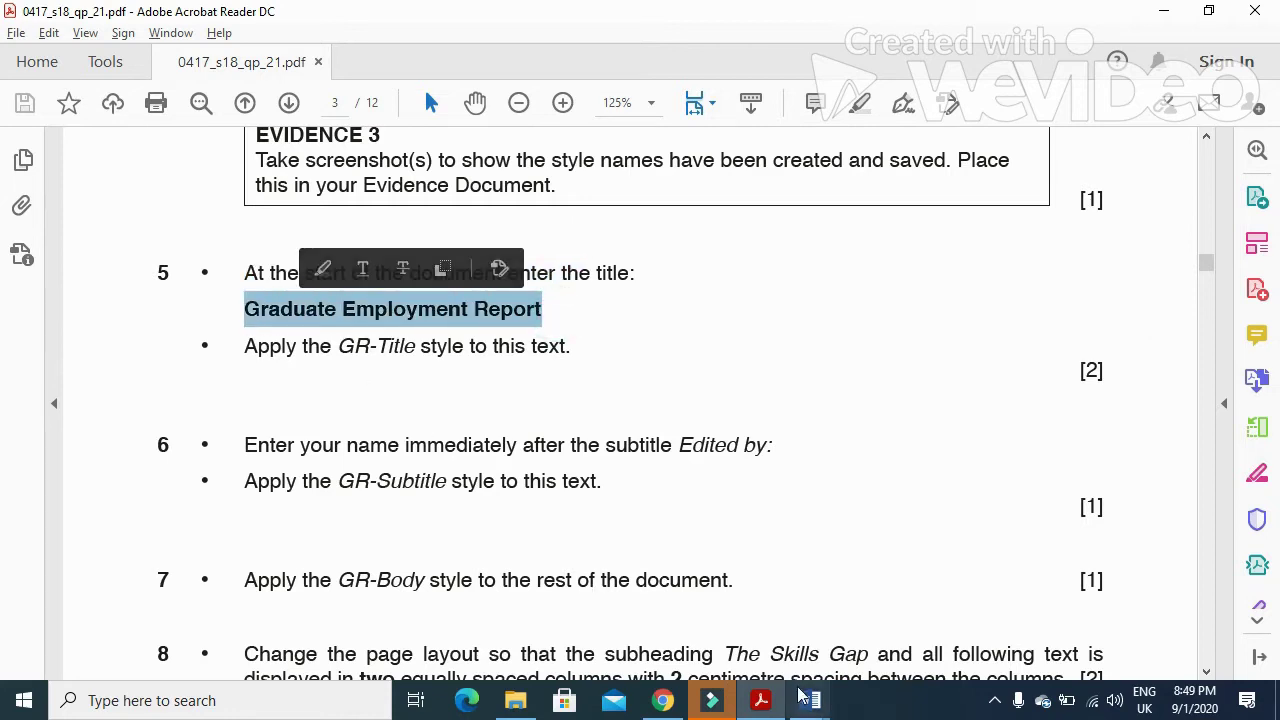
{"action": "mouse_move", "coordinate": [810, 700]}
{"action": "left_click", "coordinate": [850, 630]}
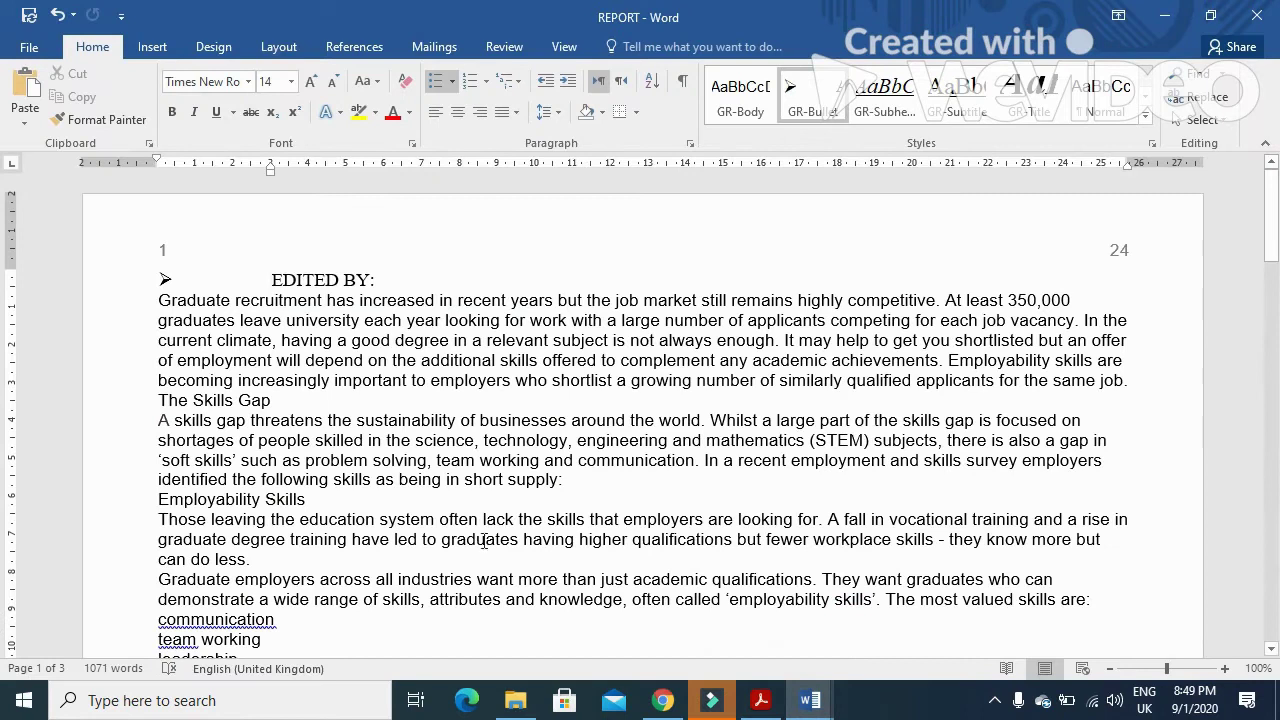
{"action": "key", "text": "Return"}
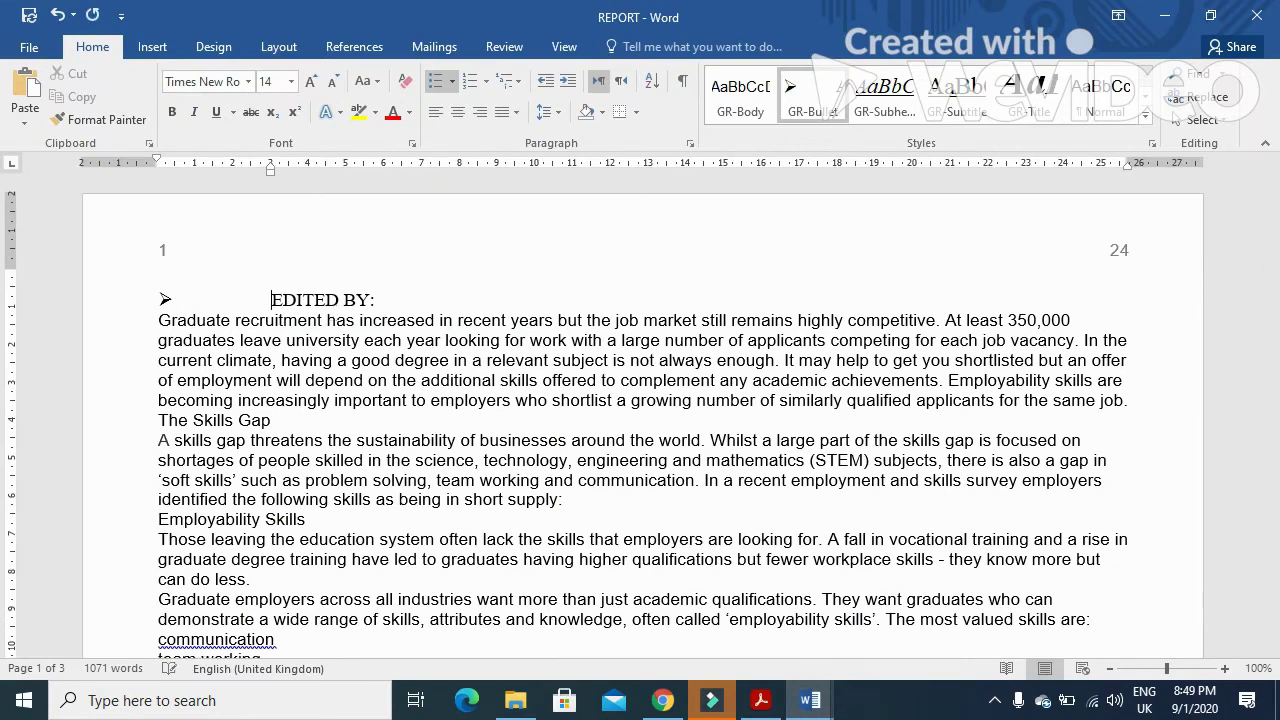
{"action": "key", "text": "BackSpace"}
{"action": "key", "text": "BackSpace"}
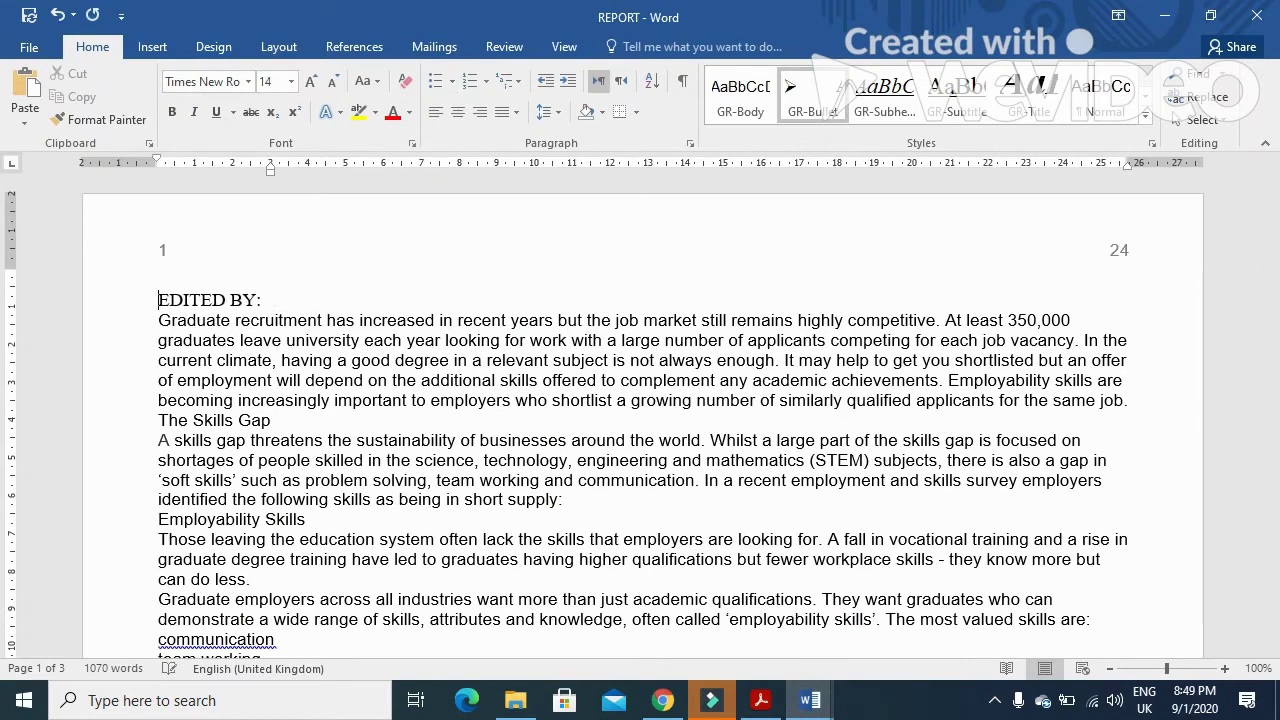
{"action": "left_click", "coordinate": [159, 280]}
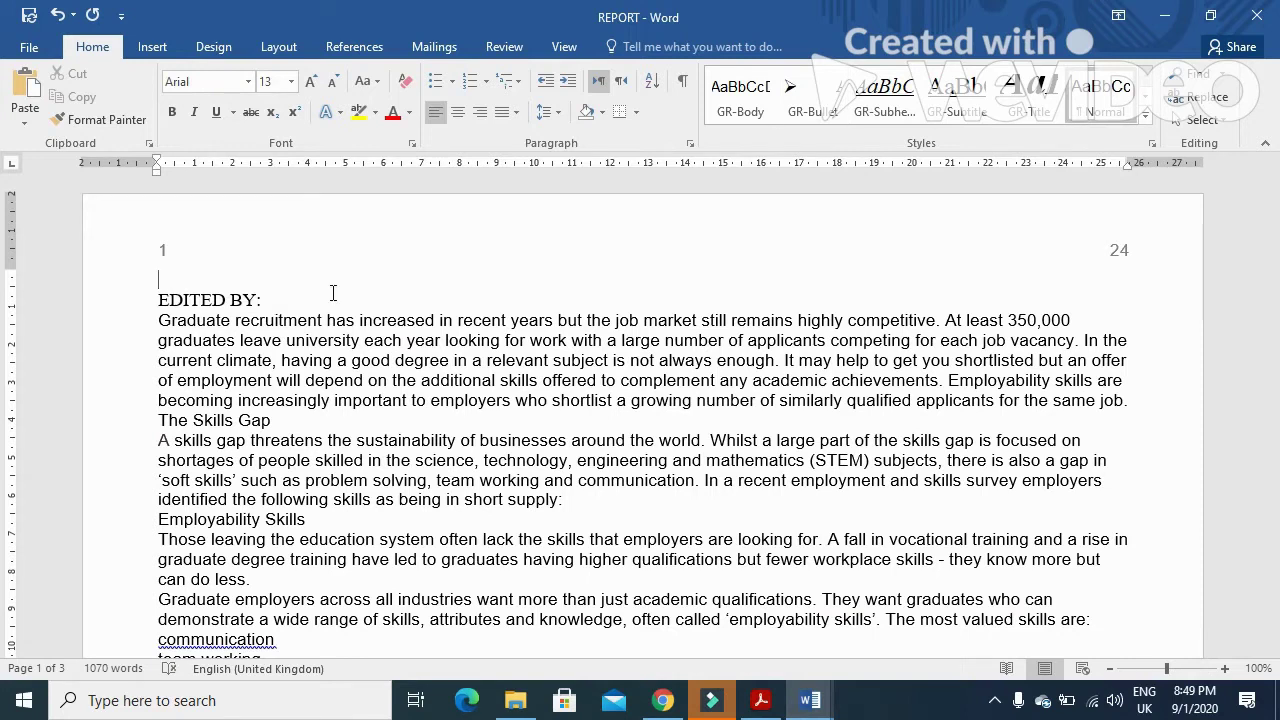
{"action": "key", "text": "ctrl+v"}
- Apply the GR-Title style to the Graduate Employment Report title
{"action": "left_click", "coordinate": [764, 702]}
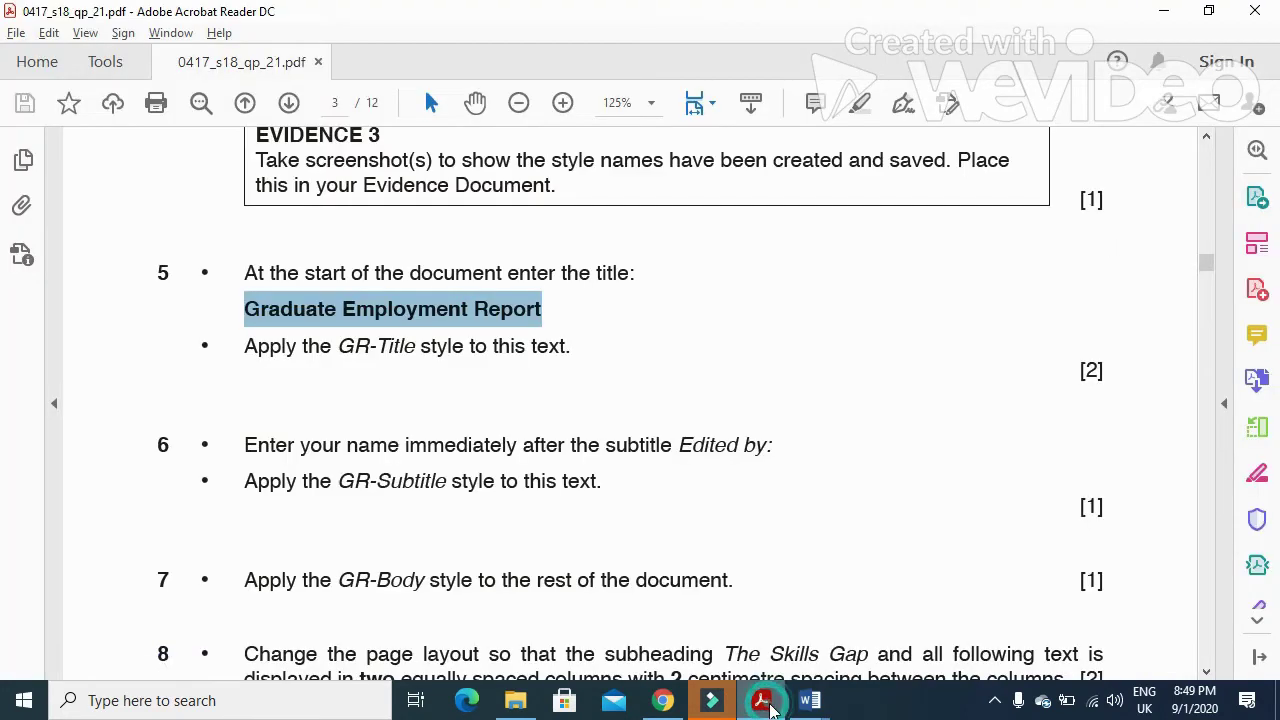
{"action": "left_click_drag", "start_coordinate": [340, 350], "coordinate": [415, 350]}
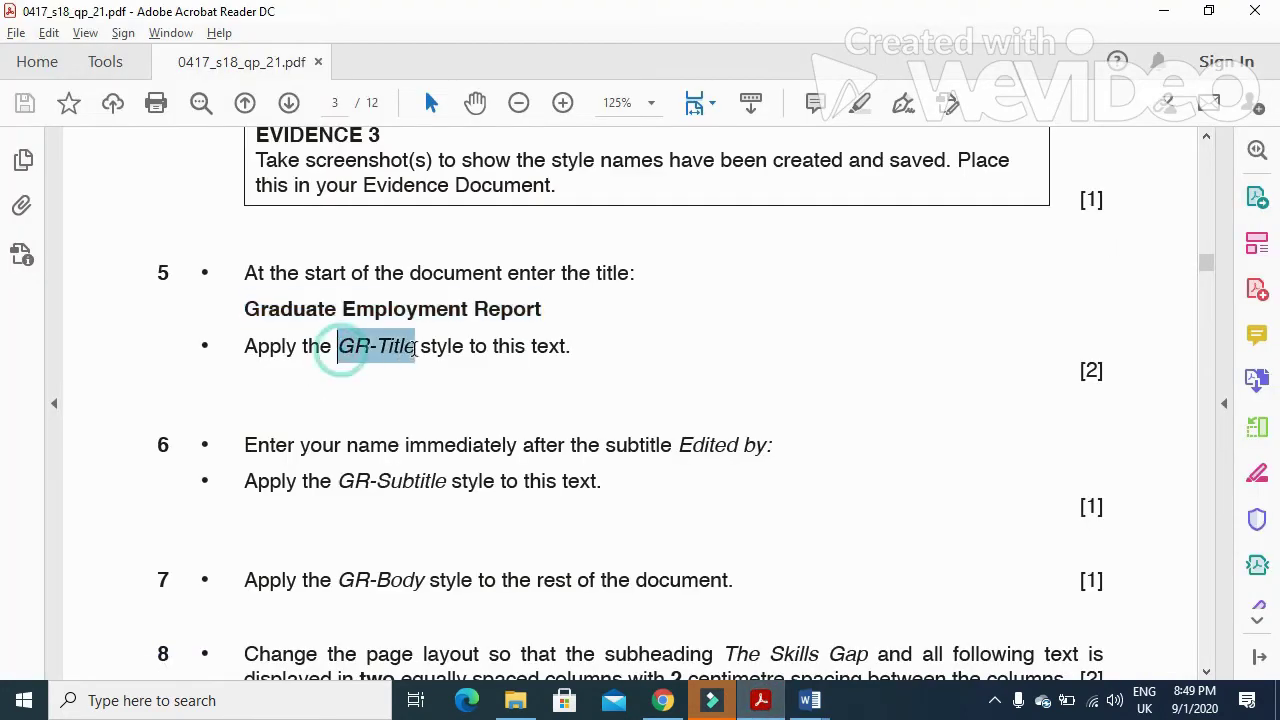
{"action": "left_click", "coordinate": [810, 700]}
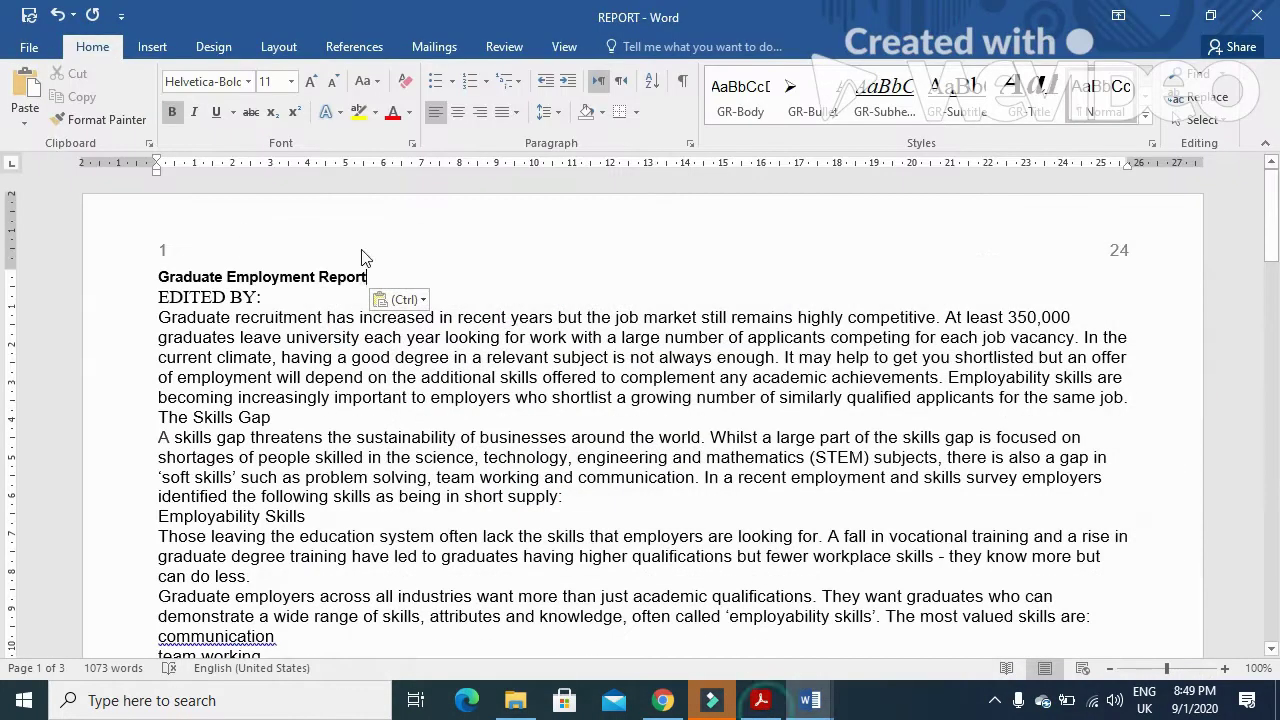
{"action": "left_click_drag", "start_coordinate": [368, 277], "coordinate": [172, 281]}
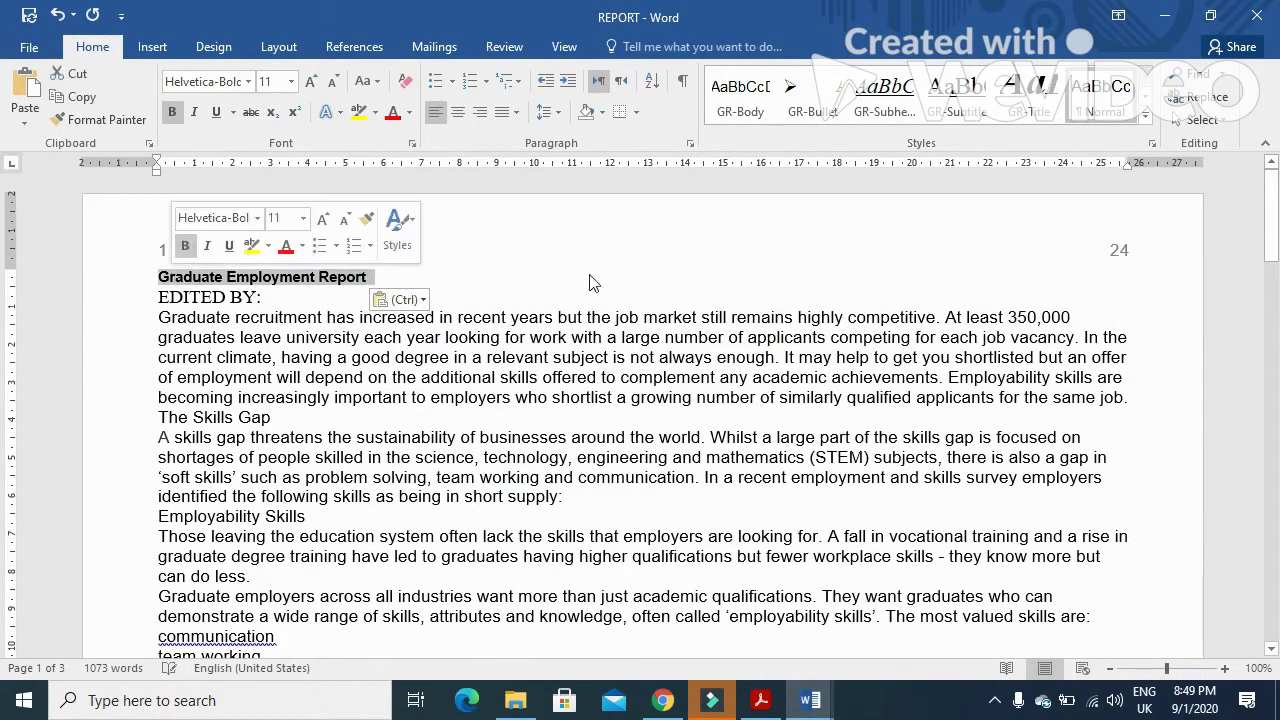
{"action": "left_click", "coordinate": [1045, 117]}
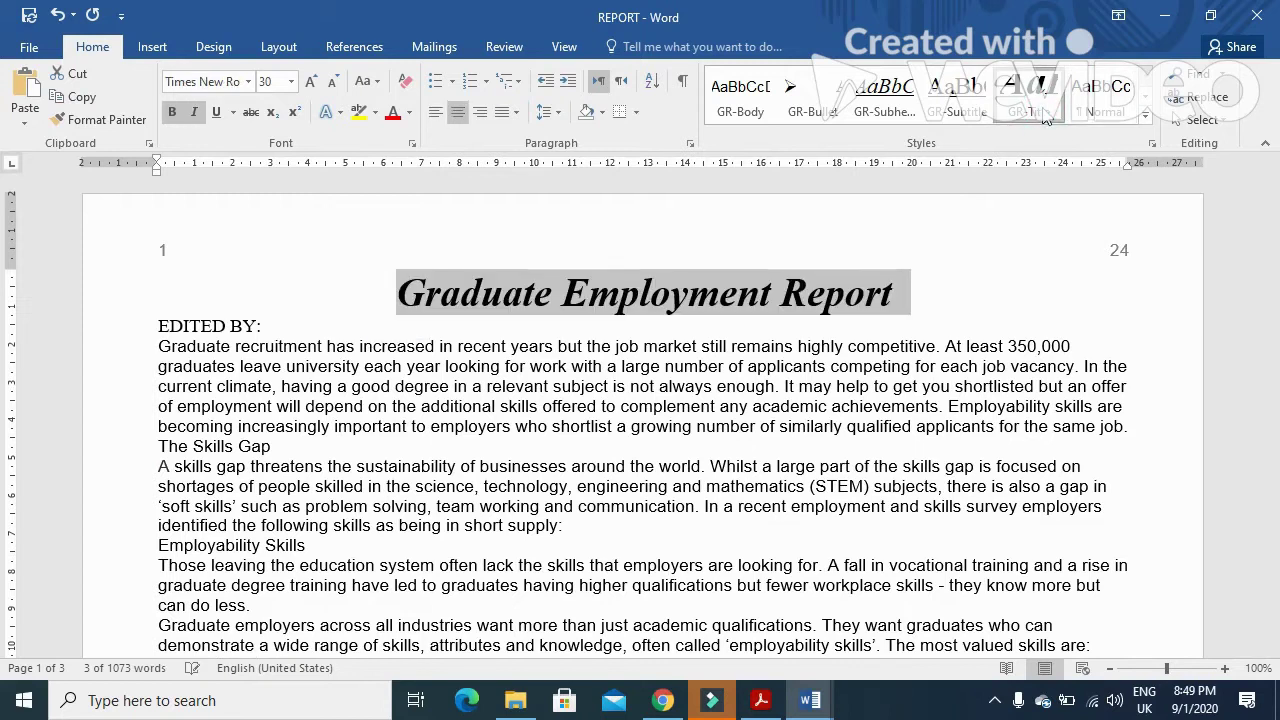
{"action": "left_click", "coordinate": [760, 700]}
- Read question 6's Edited by: wording and the GR-Subtitle style name in the exam paper
{"action": "scroll", "coordinate": [440, 590], "scroll_direction": "down", "scroll_amount": 1}
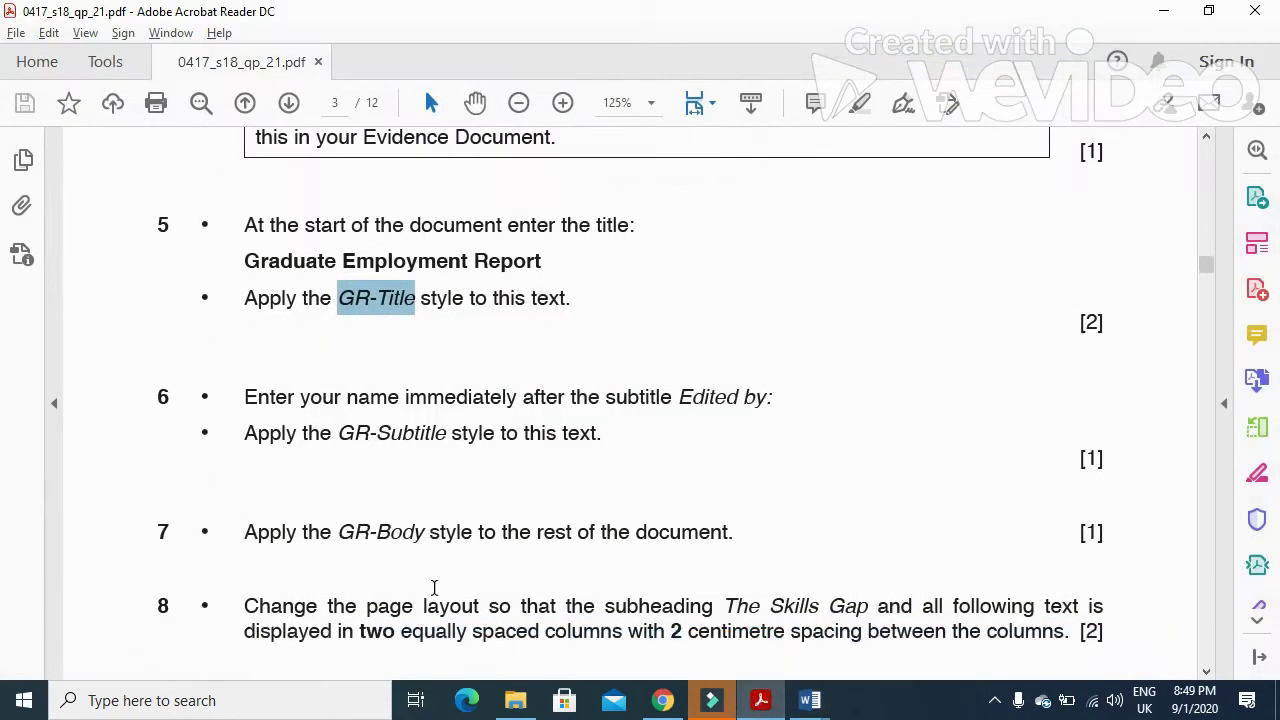
{"action": "left_click_drag", "start_coordinate": [244, 397], "coordinate": [633, 405]}
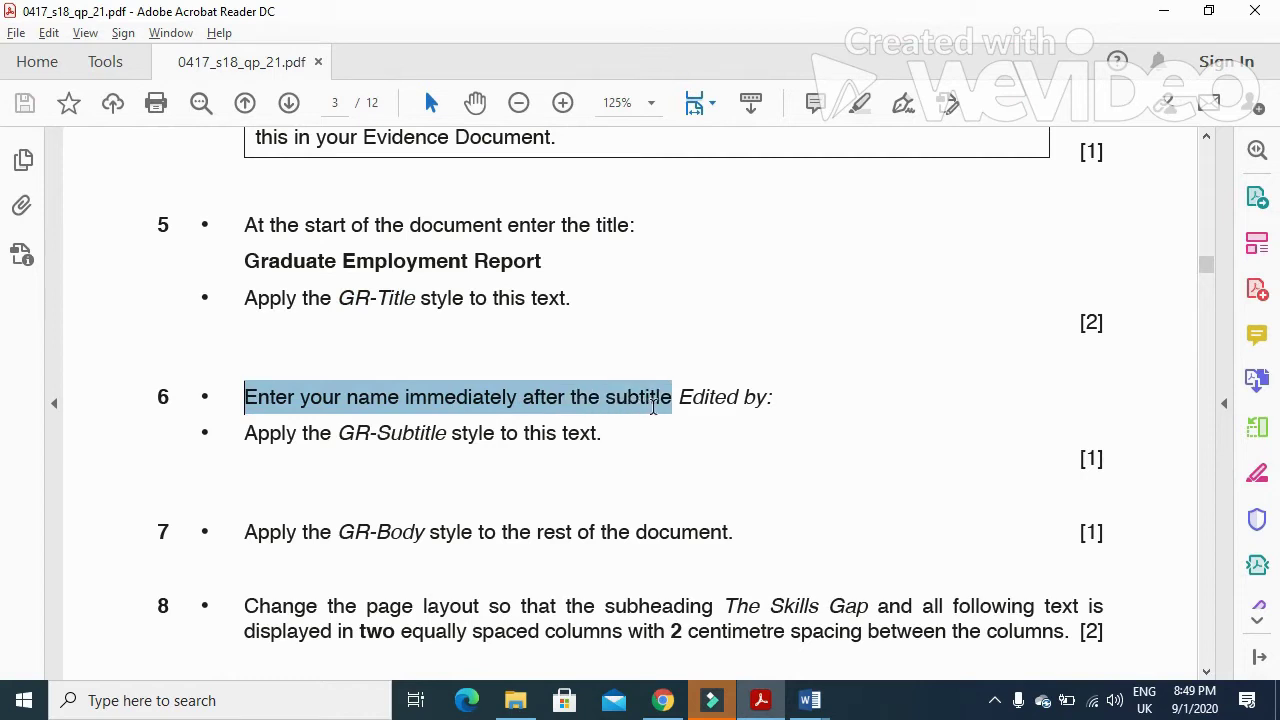
{"action": "left_click_drag", "start_coordinate": [776, 397], "coordinate": [697, 415]}
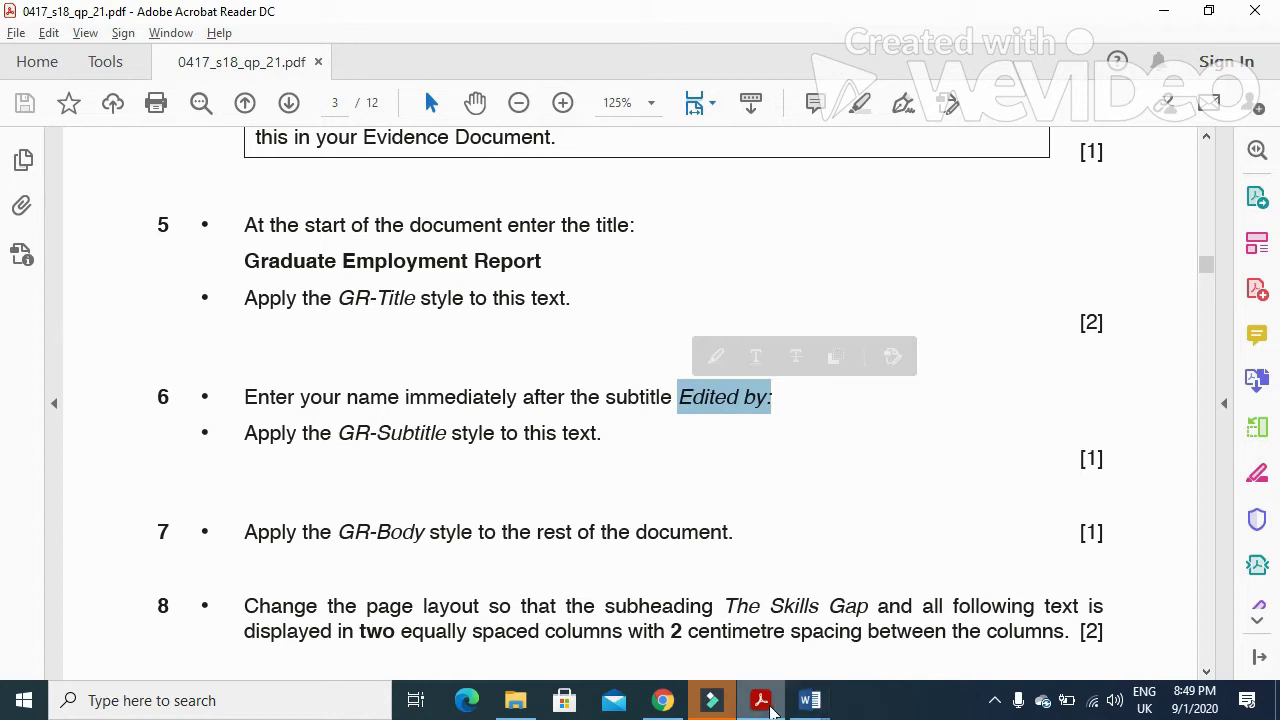
{"action": "mouse_move", "coordinate": [766, 708]}
{"action": "left_click_drag", "start_coordinate": [338, 433], "coordinate": [446, 435]}
{"action": "left_click", "coordinate": [810, 700]}
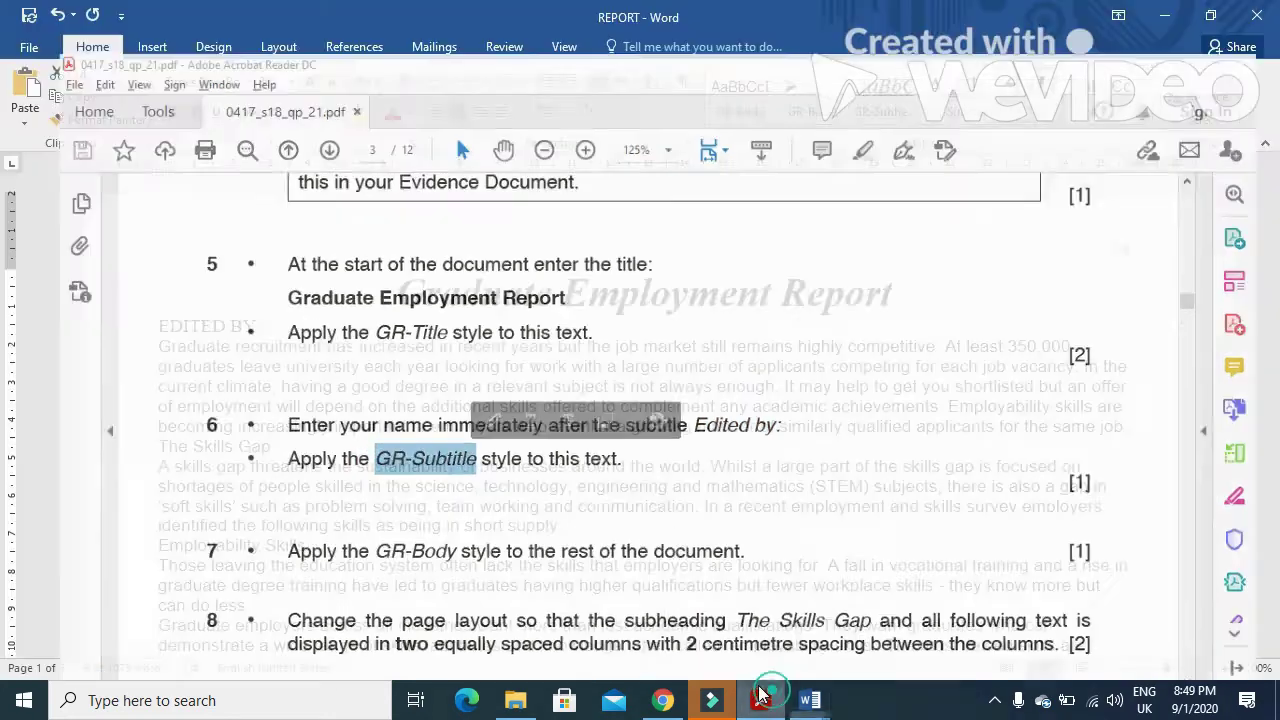
- Type the author's name after EDITED BY: and give the line the GR-Subtitle style
{"action": "left_click", "coordinate": [263, 325]}
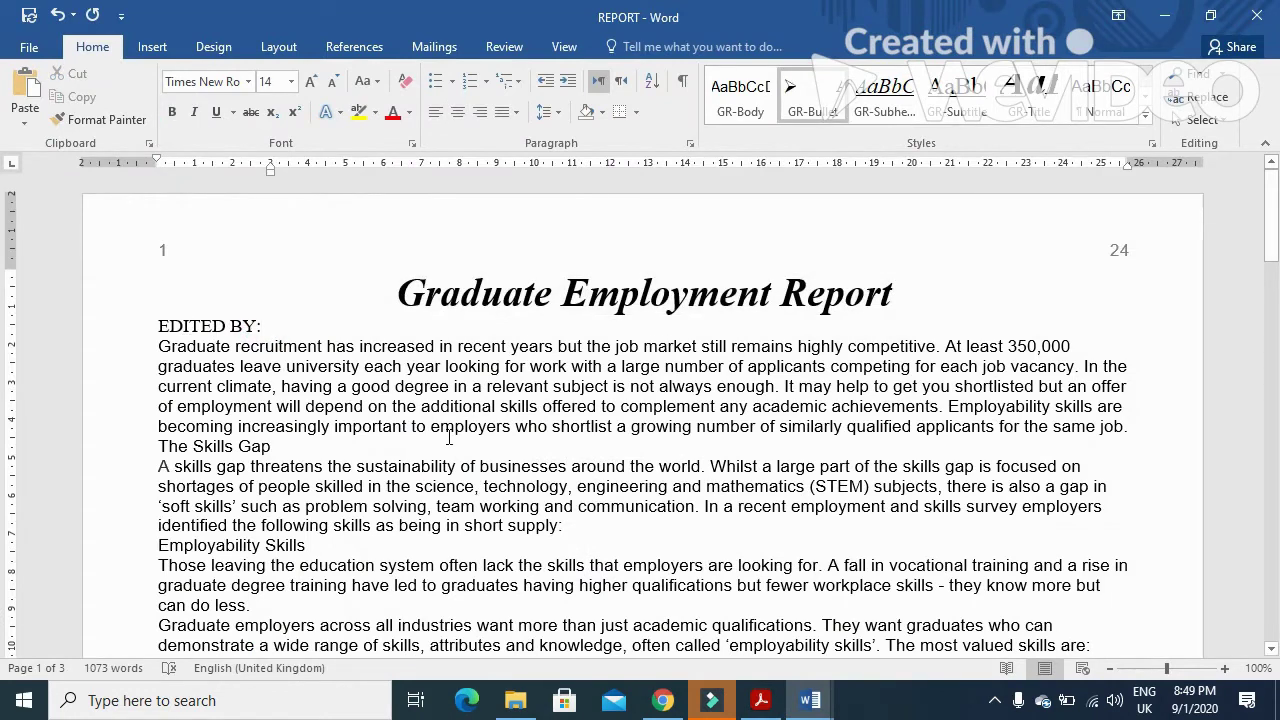
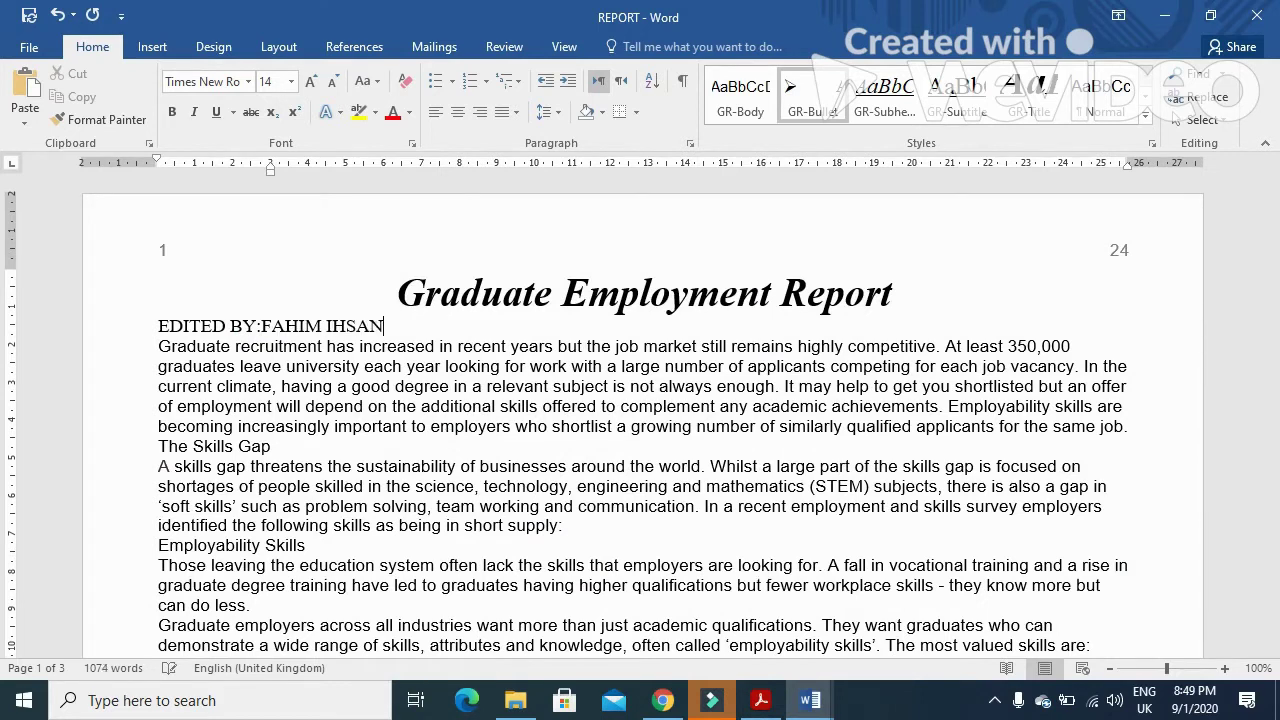
{"action": "left_click_drag", "start_coordinate": [381, 328], "coordinate": [158, 327]}
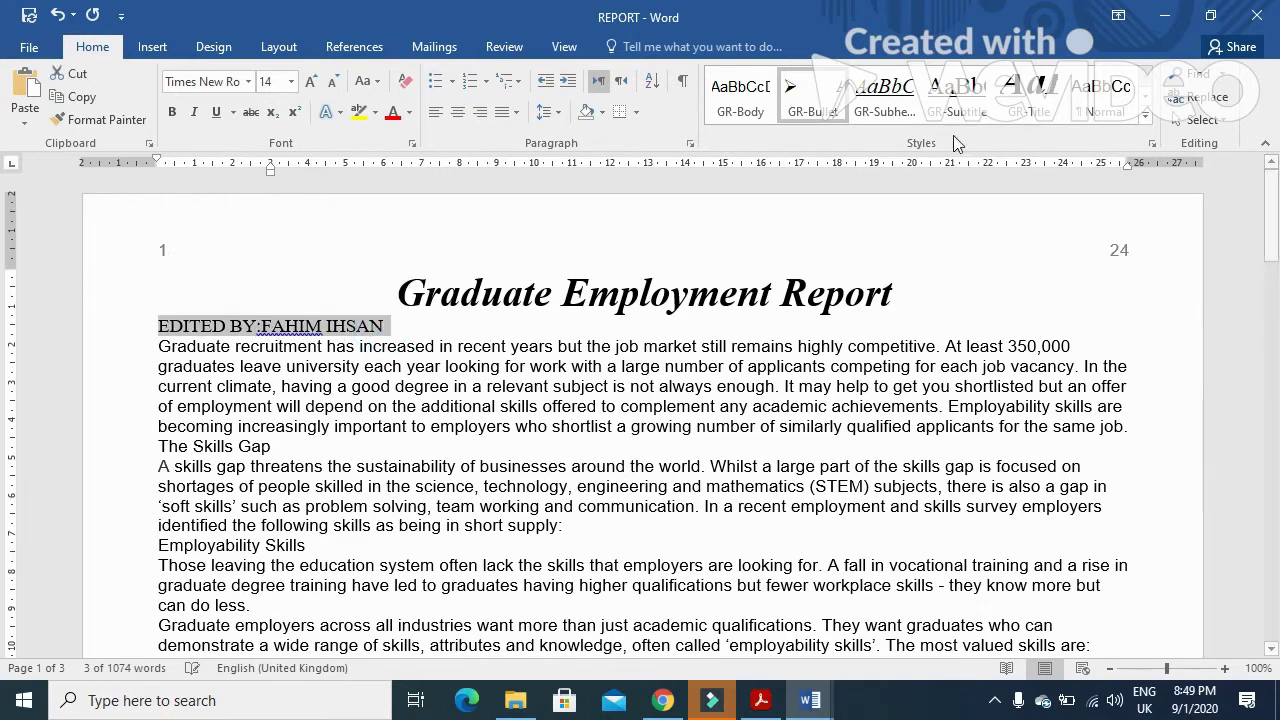
{"action": "left_click", "coordinate": [957, 95]}
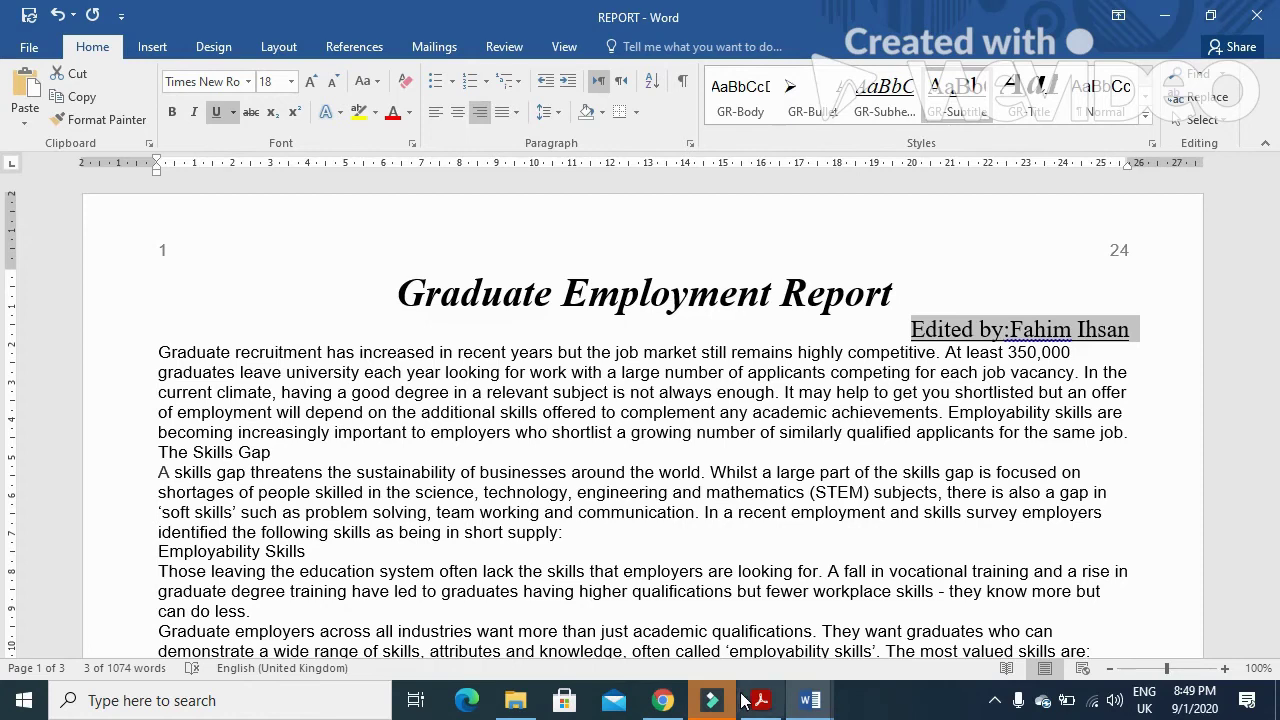
{"action": "left_click", "coordinate": [760, 700]}
{"action": "scroll", "coordinate": [663, 565], "scroll_direction": "down", "scroll_amount": 4}
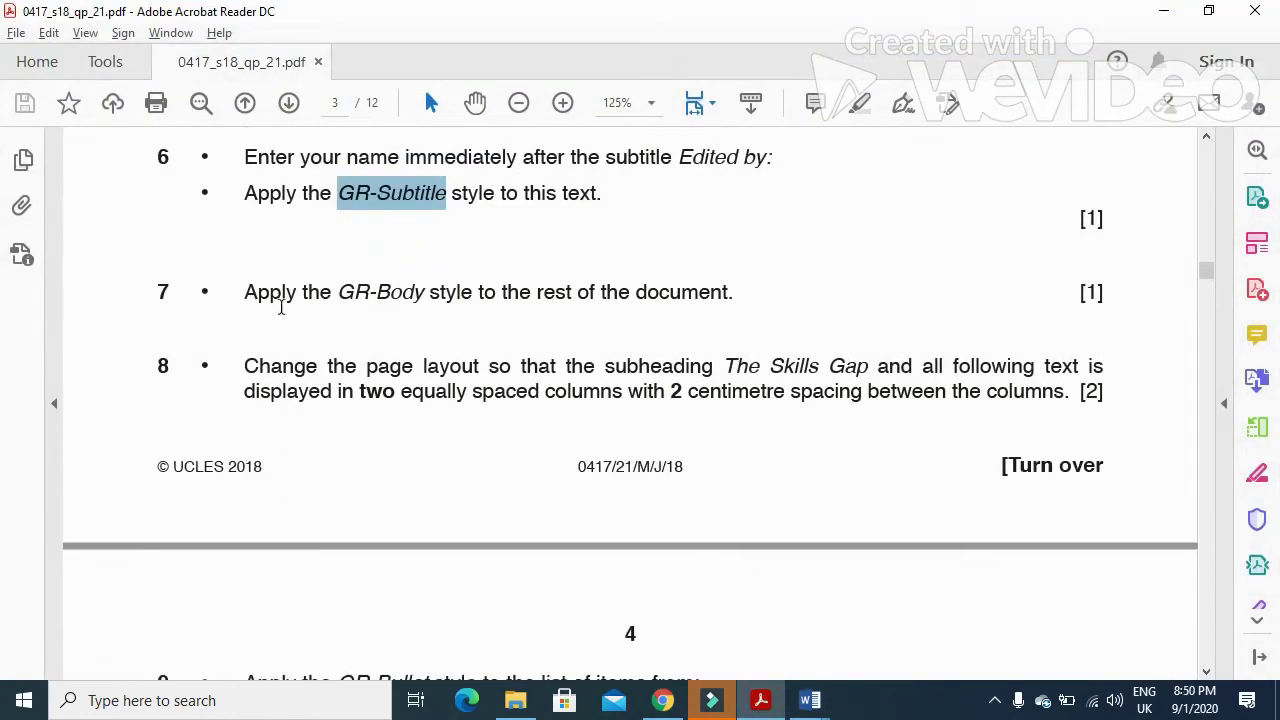
- Apply the GR-Body style to the report text from 'Graduate recruitment' to the end
{"action": "left_click_drag", "start_coordinate": [246, 293], "coordinate": [735, 298]}
{"action": "left_click", "coordinate": [810, 700]}
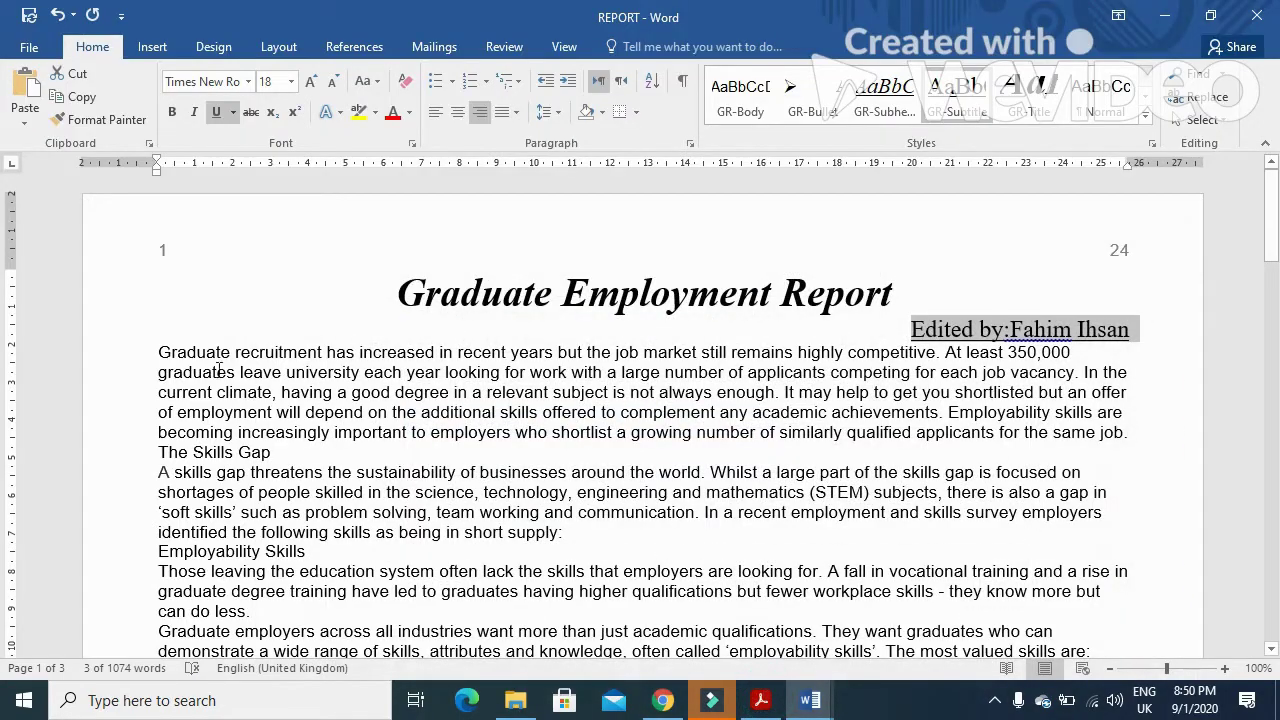
{"action": "left_click_drag", "start_coordinate": [157, 353], "coordinate": [640, 660]}
{"action": "left_click_drag", "start_coordinate": [645, 712], "coordinate": [599, 484]}
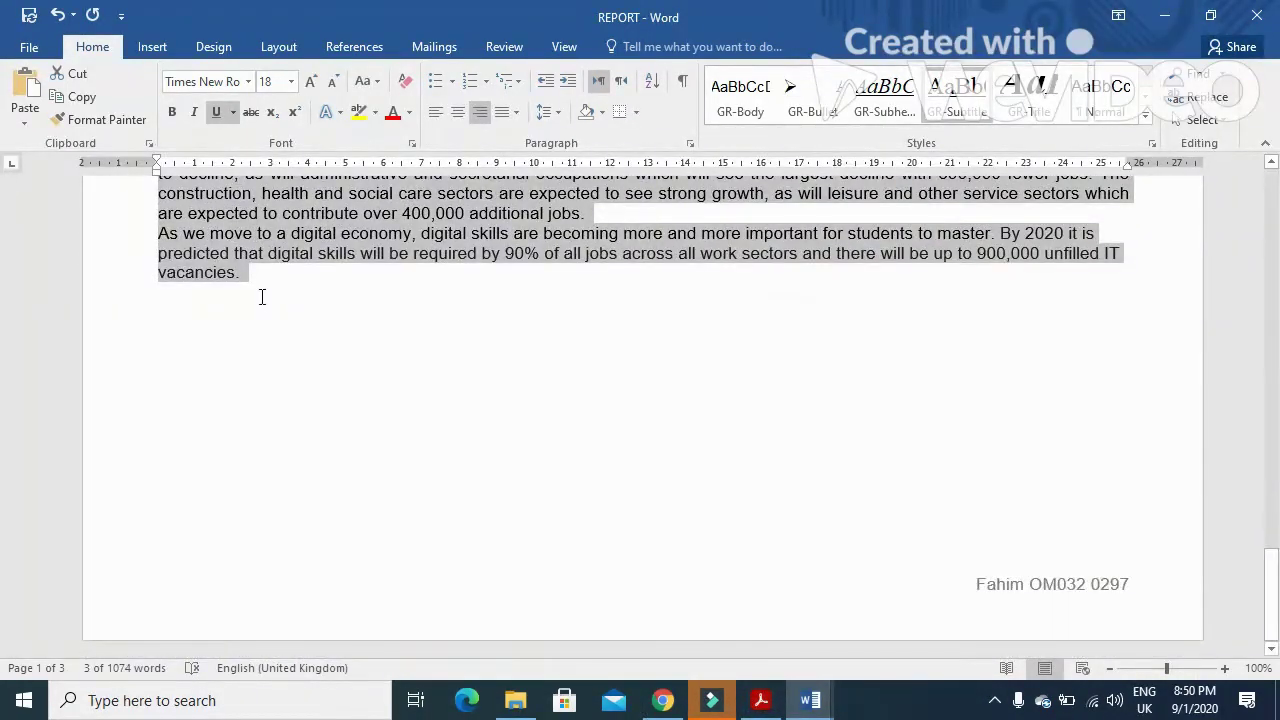
{"action": "left_click_drag", "start_coordinate": [261, 297], "coordinate": [349, 366]}
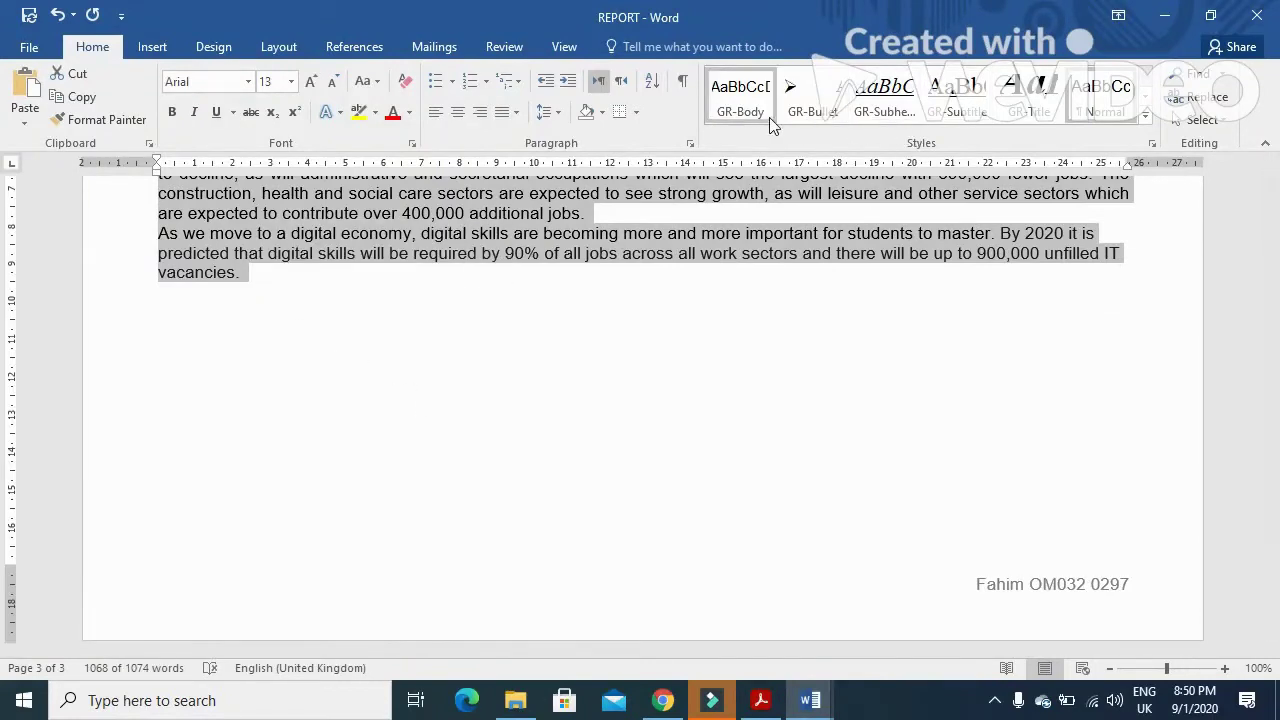
{"action": "left_click", "coordinate": [750, 100]}
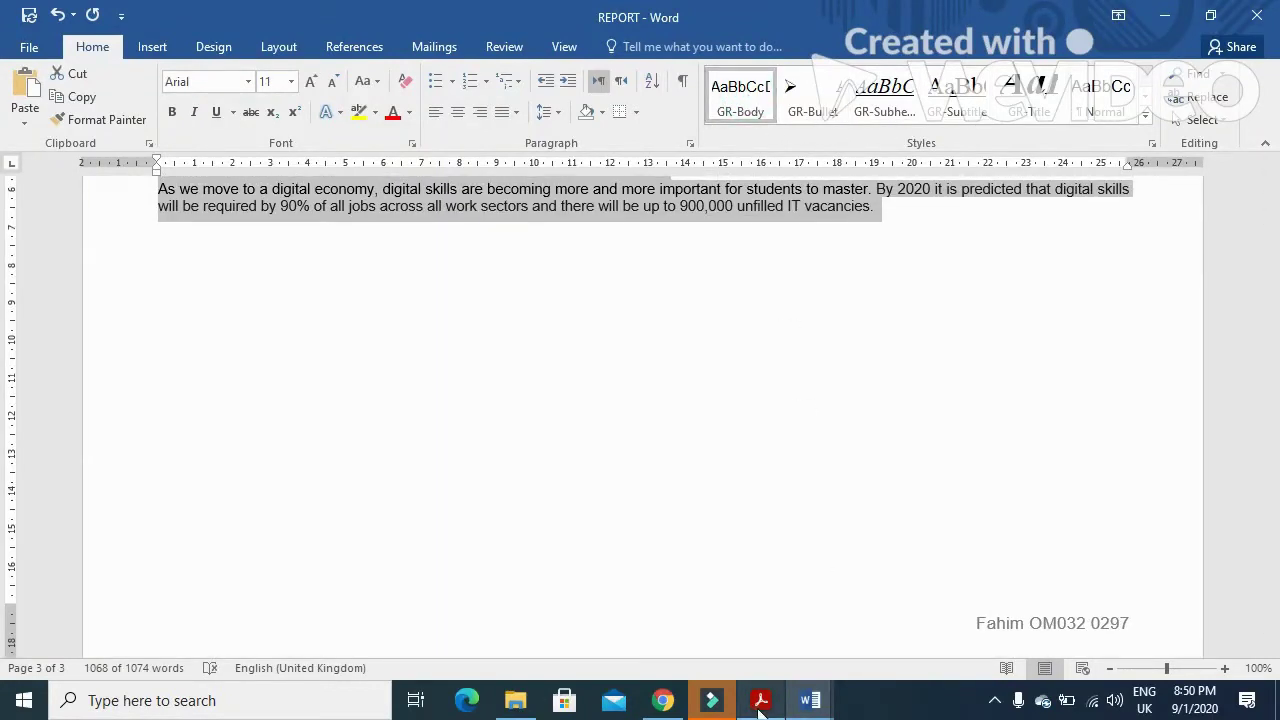
- Read question 8's two-column layout instruction in the exam paper
{"action": "left_click", "coordinate": [760, 700]}
{"action": "scroll", "coordinate": [690, 555], "scroll_direction": "down", "scroll_amount": 1}
{"action": "left_click_drag", "start_coordinate": [244, 318], "coordinate": [873, 329]}
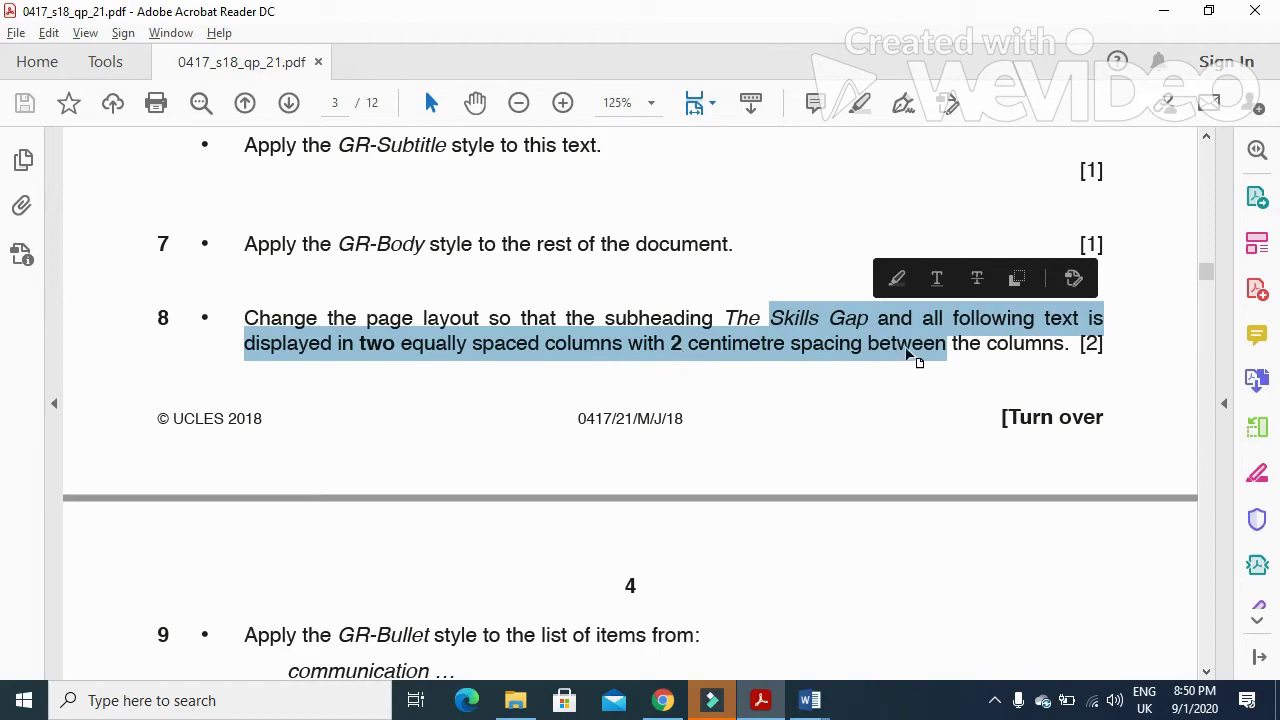
- Scroll back up the report and deselect the body text
{"action": "left_click", "coordinate": [810, 700]}
{"action": "scroll", "coordinate": [500, 565], "scroll_direction": "up", "scroll_amount": 8}
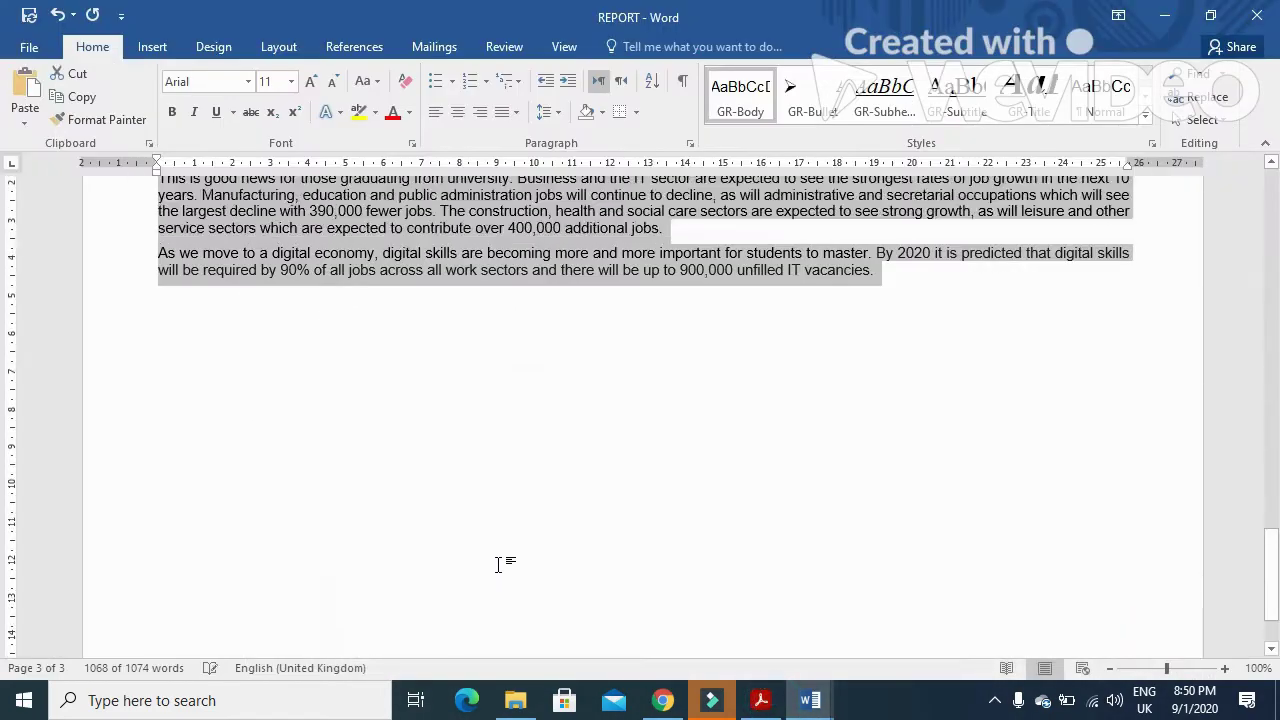
{"action": "scroll", "coordinate": [499, 565], "scroll_direction": "up", "scroll_amount": 15}
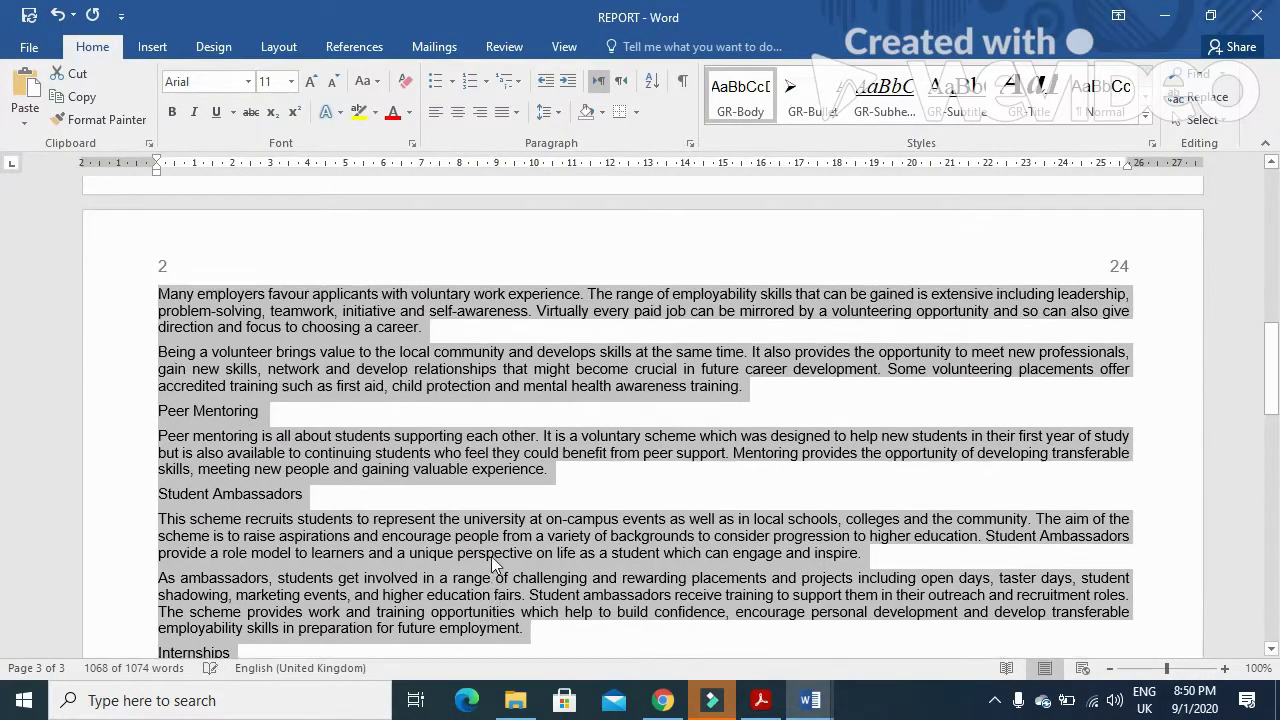
{"action": "scroll", "coordinate": [491, 560], "scroll_direction": "up", "scroll_amount": 6}
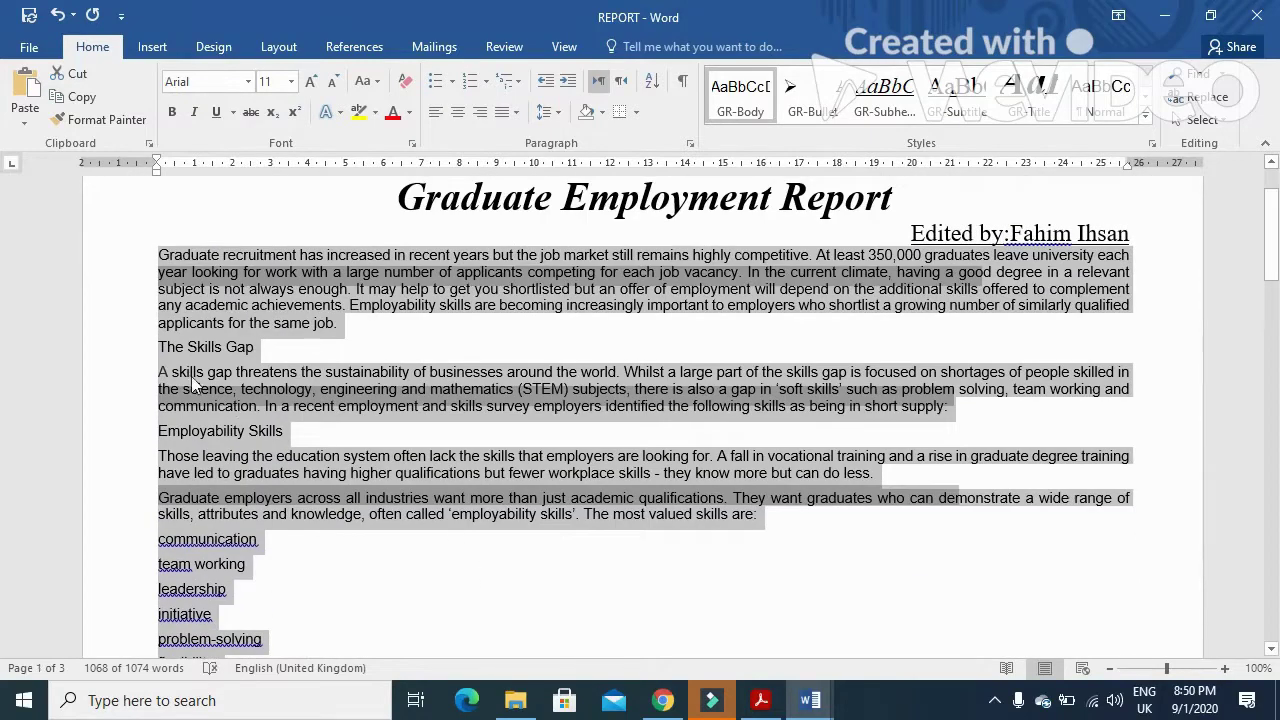
{"action": "left_click", "coordinate": [191, 376]}
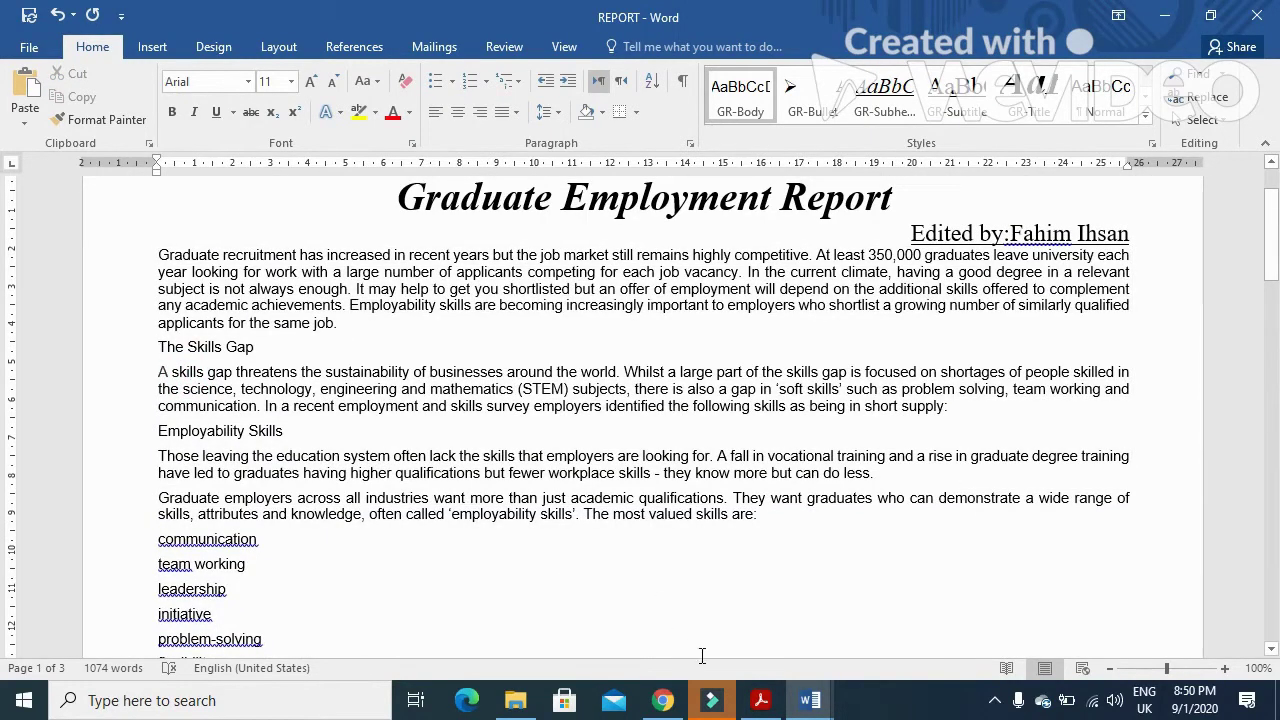
- Select 'The Skills Gap' and all the text after it
{"action": "left_click", "coordinate": [760, 703]}
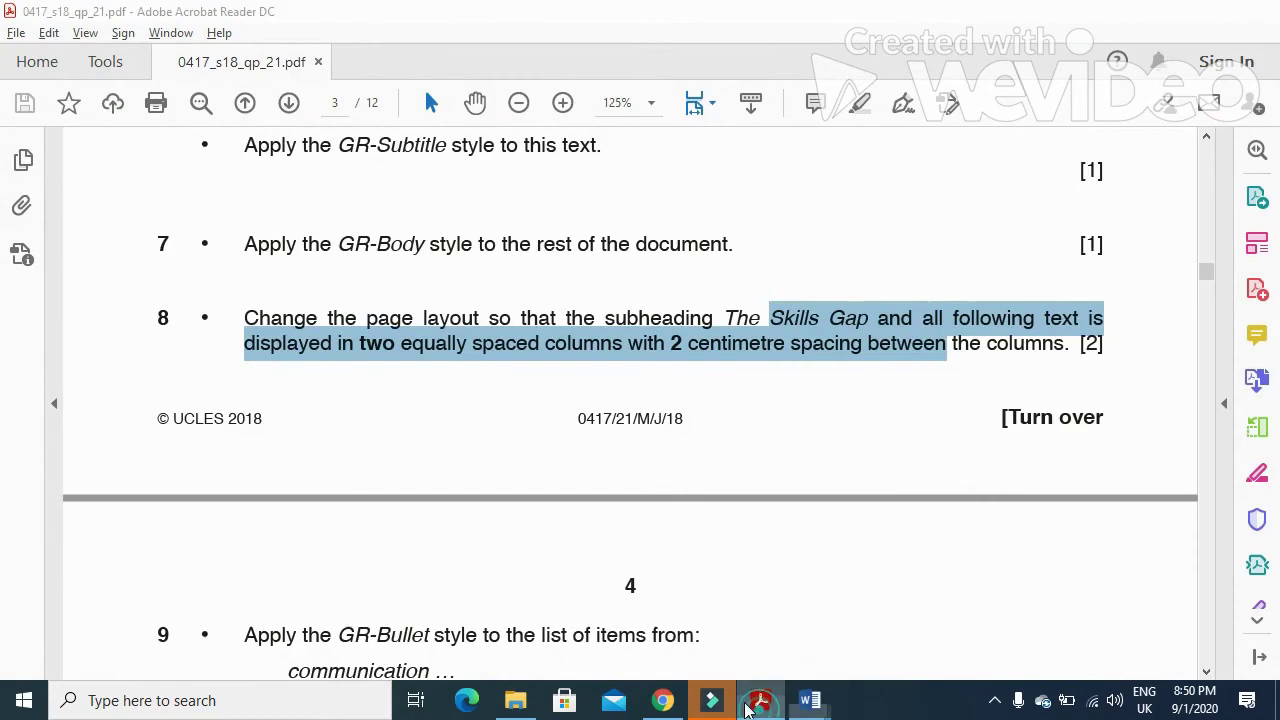
{"action": "left_click", "coordinate": [760, 703]}
{"action": "left_click_drag", "start_coordinate": [227, 389], "coordinate": [909, 363]}
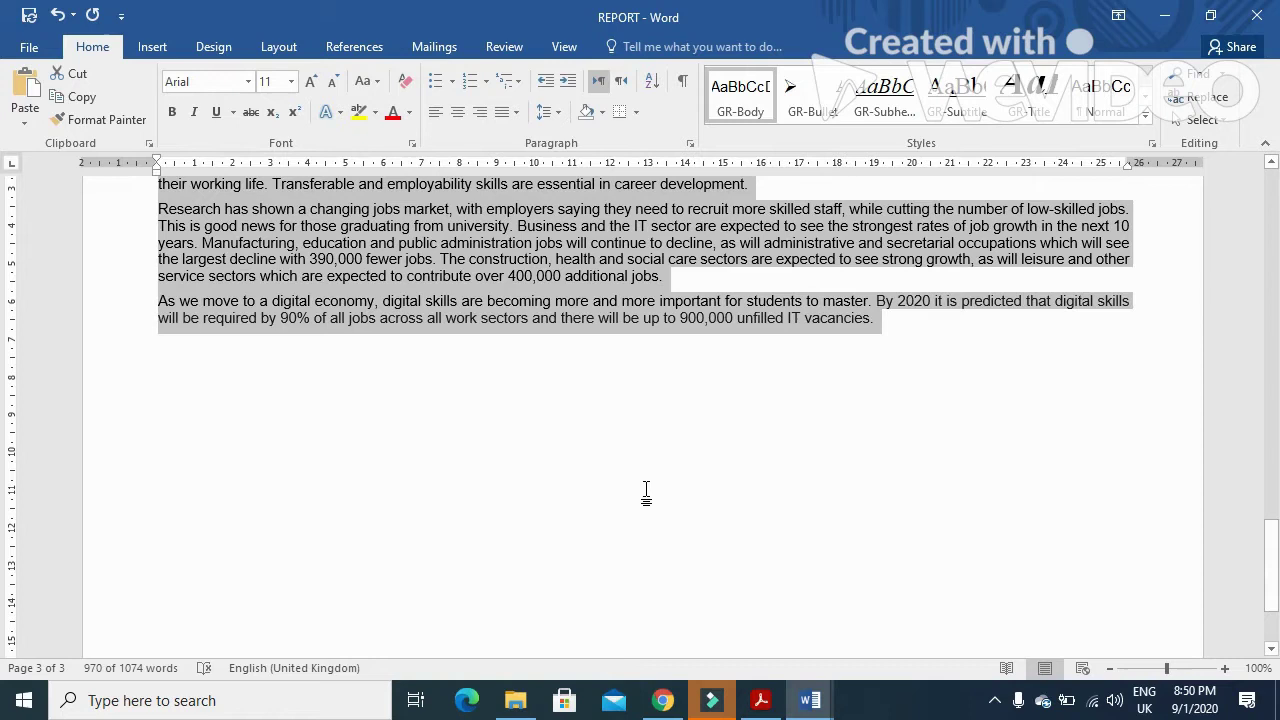
- Set the selected text in two equal columns using the More Columns 'Two' preset
{"action": "left_click", "coordinate": [279, 47]}
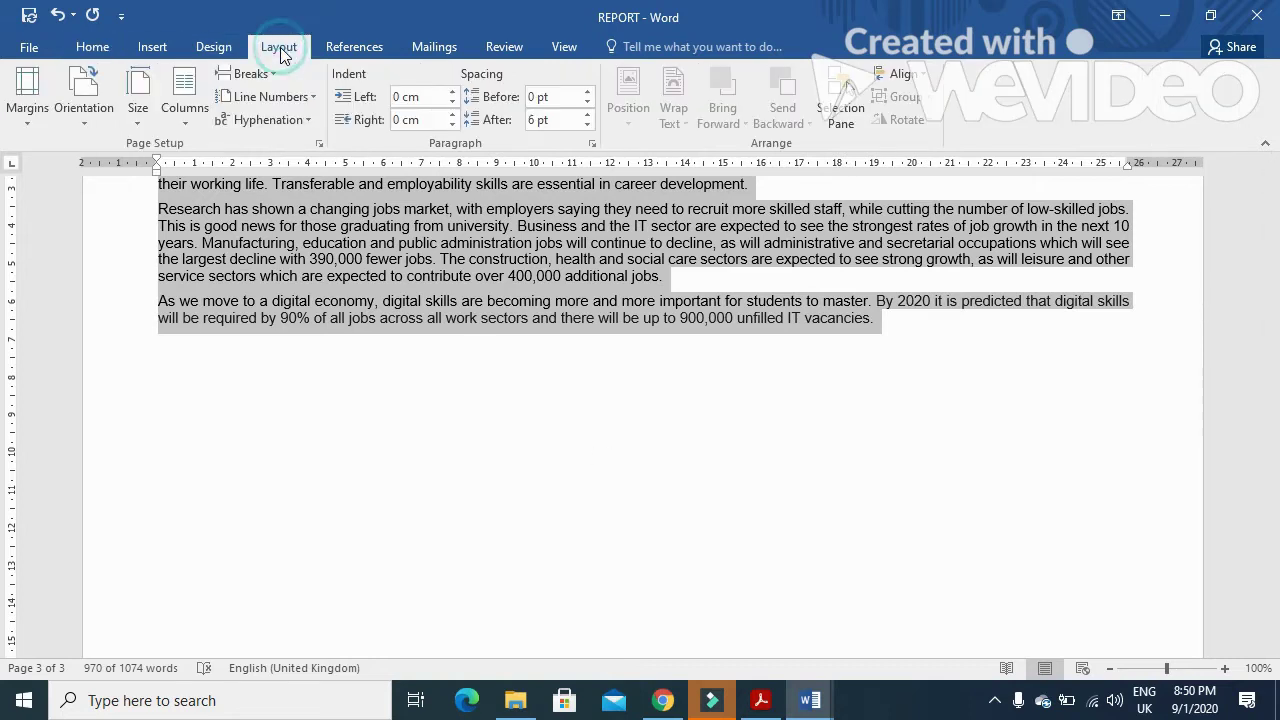
{"action": "left_click", "coordinate": [186, 115]}
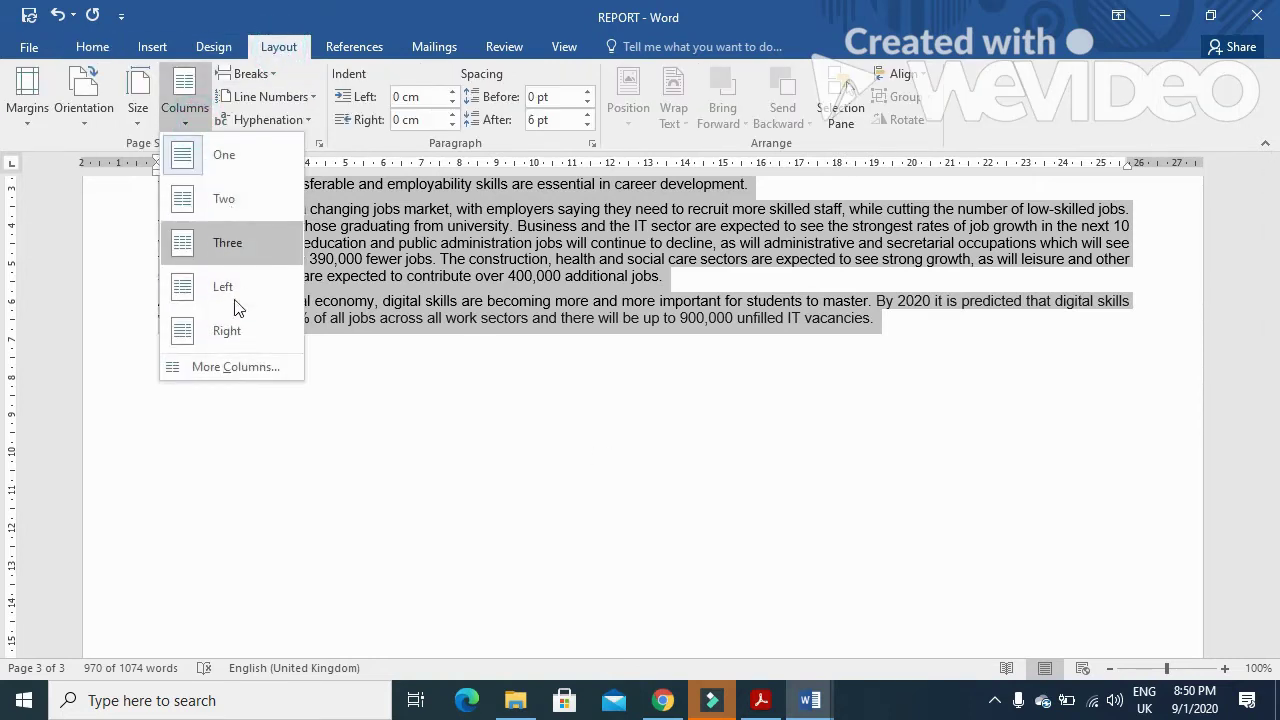
{"action": "left_click", "coordinate": [236, 366]}
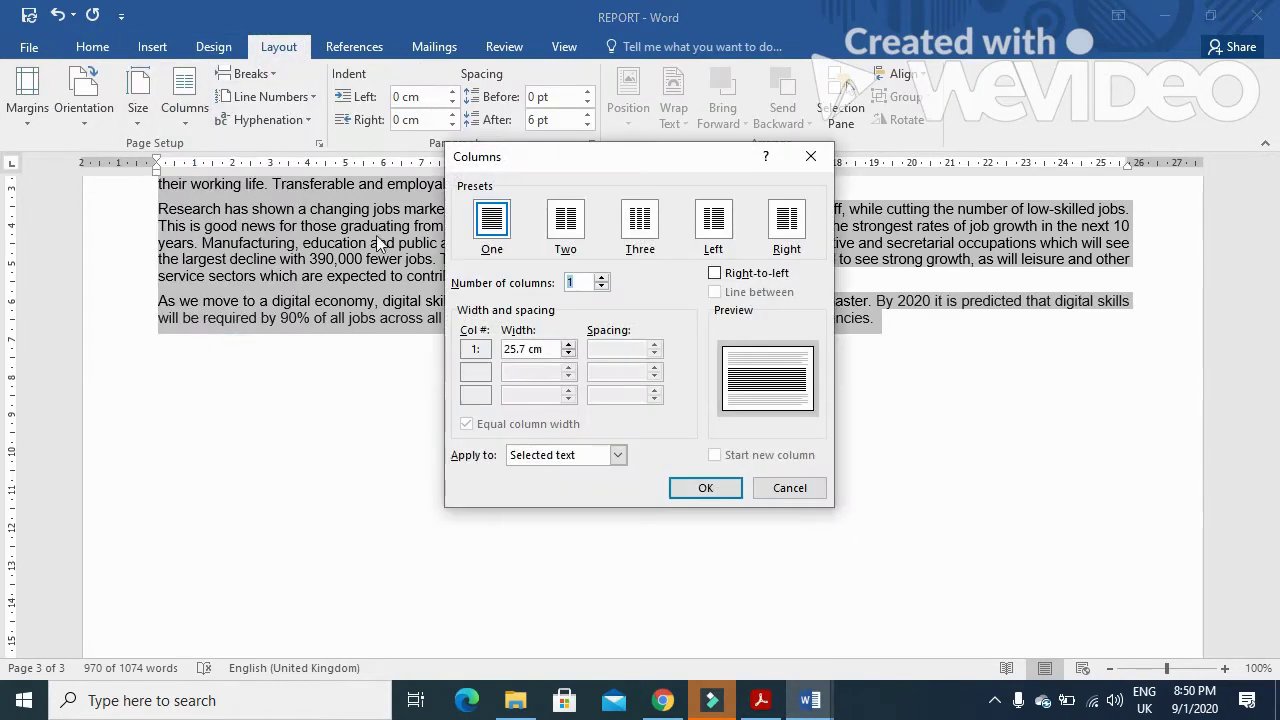
{"action": "left_click", "coordinate": [565, 224]}
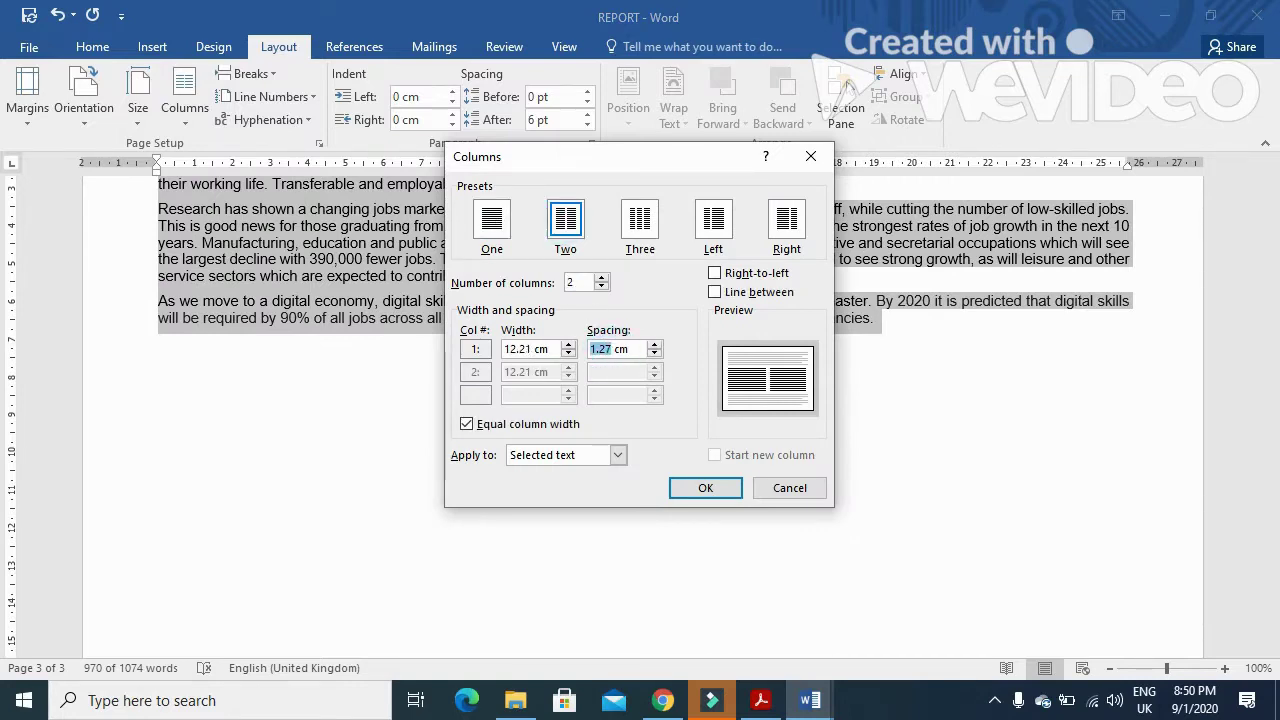
{"action": "left_click", "coordinate": [705, 488]}
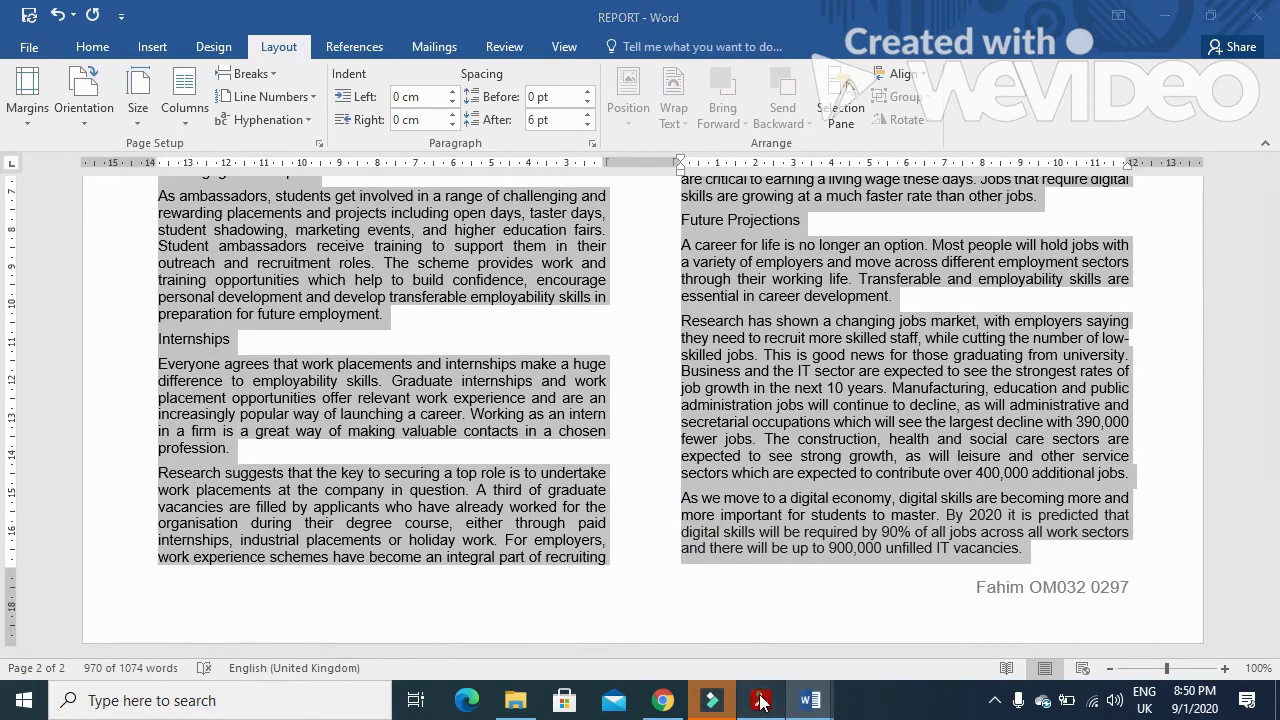
{"action": "left_click", "coordinate": [760, 700]}
{"action": "scroll", "coordinate": [690, 552], "scroll_direction": "down", "scroll_amount": 6}
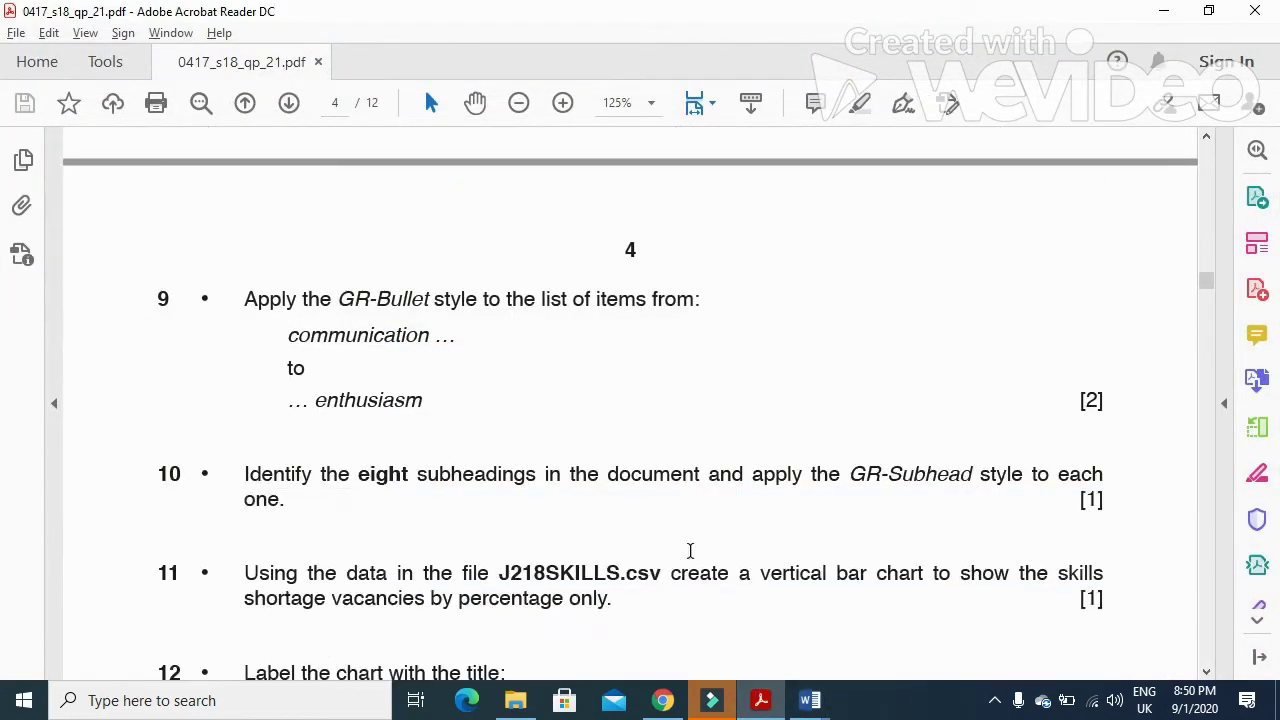
- Read question 9's GR-Bullet task, then clear the report's whole-document selection
{"action": "left_click_drag", "start_coordinate": [250, 305], "coordinate": [545, 310]}
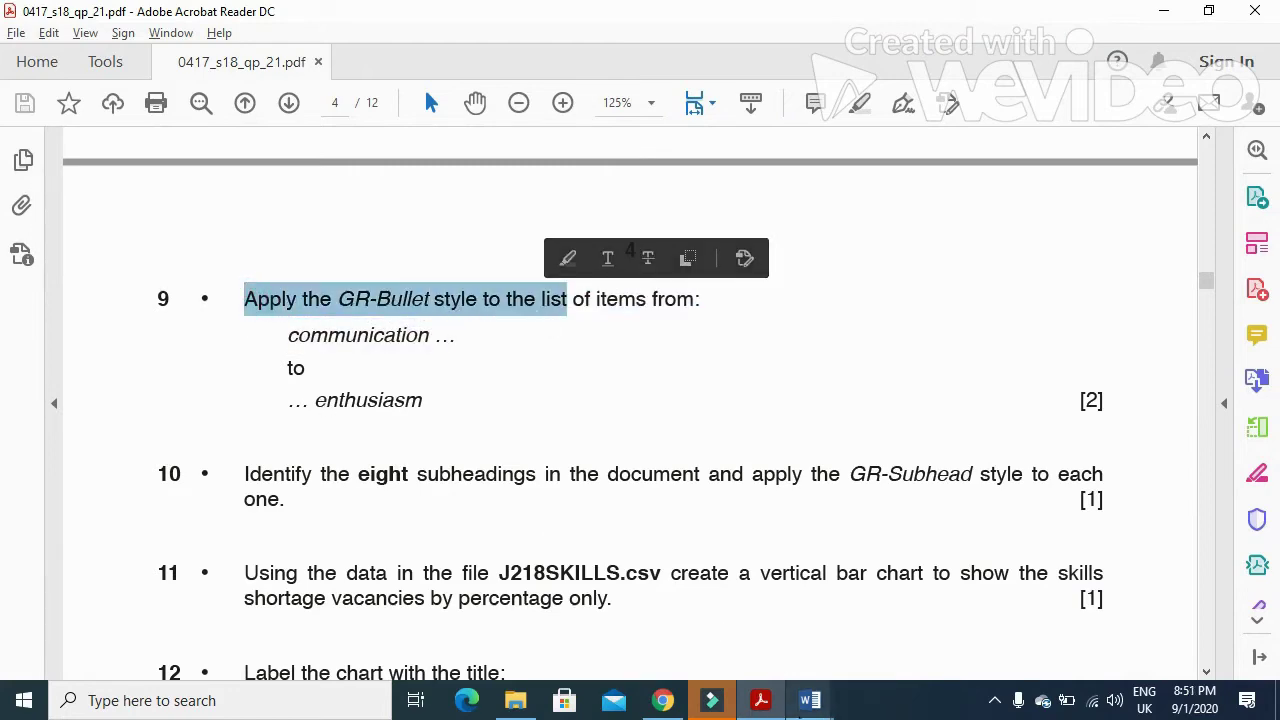
{"action": "left_click", "coordinate": [810, 700]}
{"action": "scroll", "coordinate": [493, 583], "scroll_direction": "up", "scroll_amount": 15}
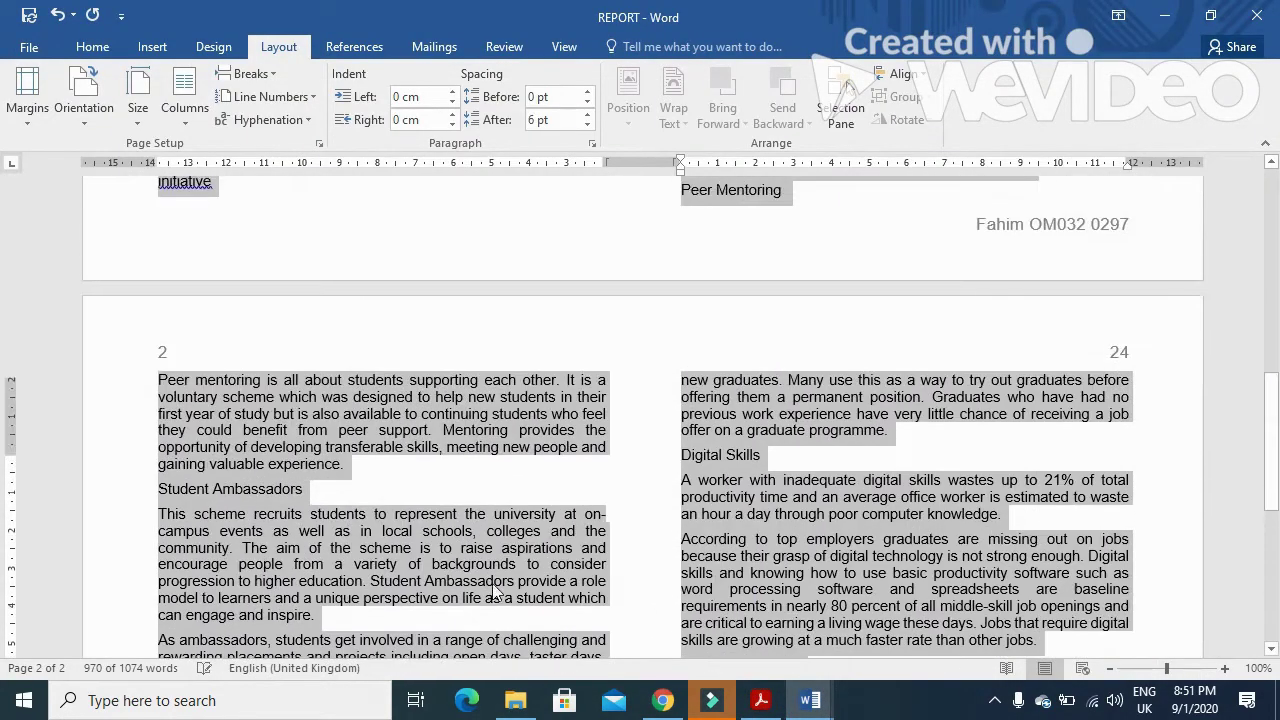
{"action": "scroll", "coordinate": [491, 584], "scroll_direction": "up", "scroll_amount": 2}
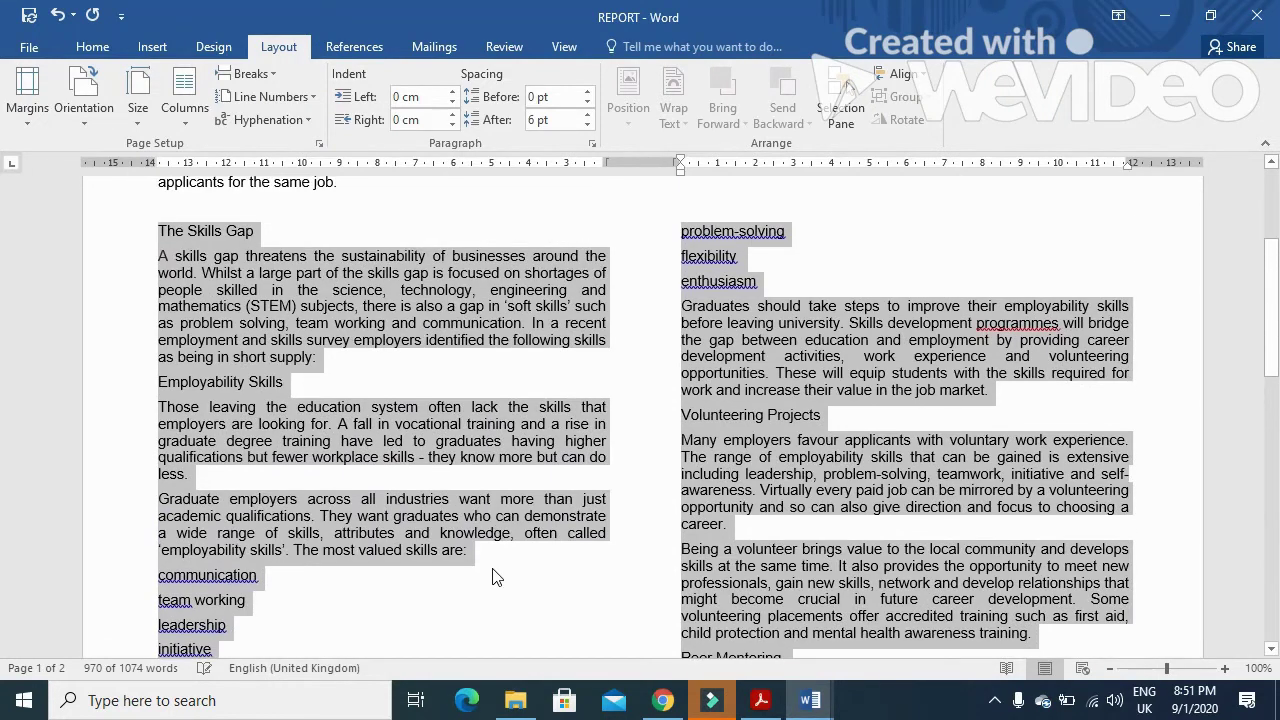
{"action": "scroll", "coordinate": [493, 577], "scroll_direction": "down", "scroll_amount": 1}
{"action": "left_click", "coordinate": [176, 553]}
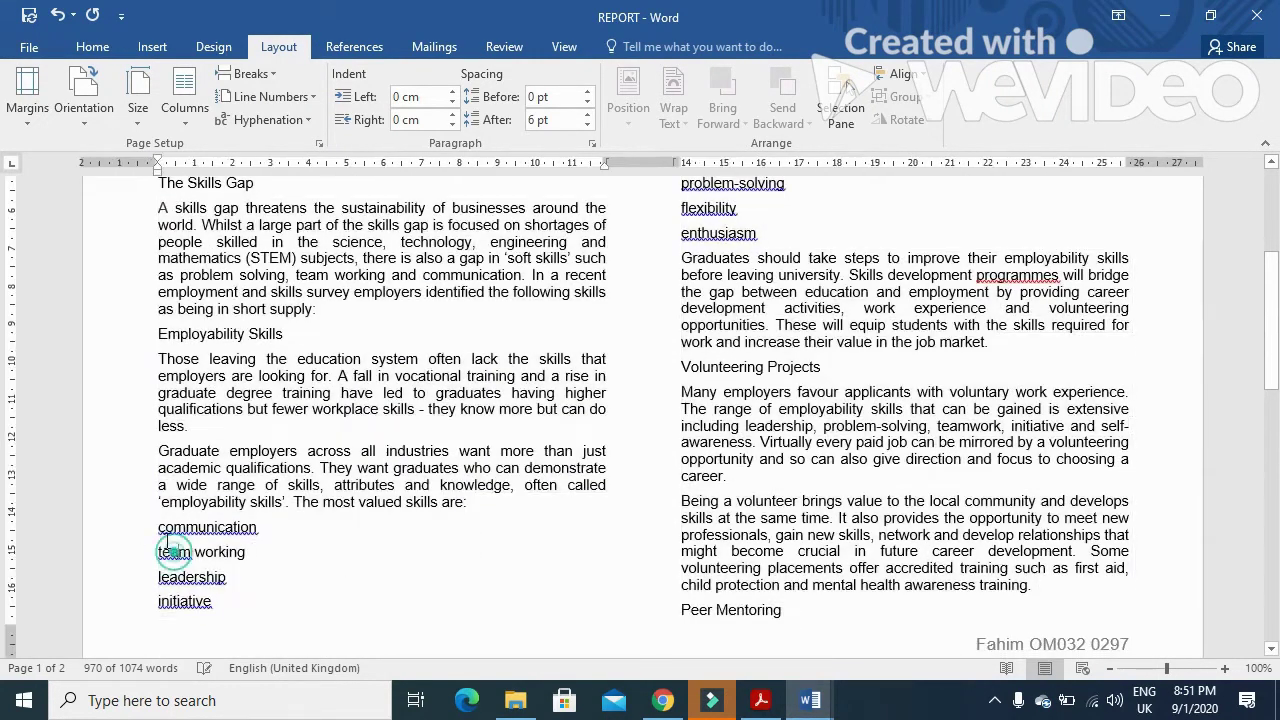
- Give the skills list from communication to enthusiasm the GR-Bullet style across both columns
{"action": "left_click_drag", "start_coordinate": [157, 524], "coordinate": [235, 606]}
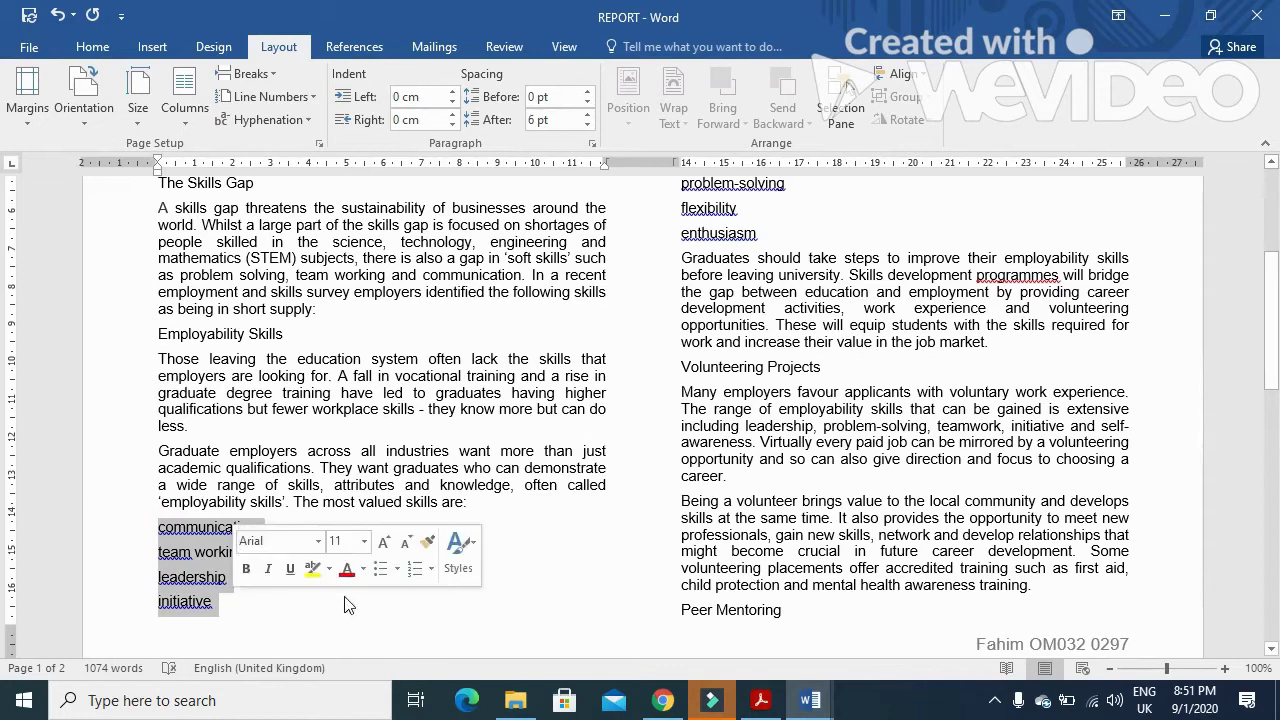
{"action": "scroll", "coordinate": [712, 395], "scroll_direction": "up", "scroll_amount": 2}
{"action": "left_click_drag", "start_coordinate": [684, 288], "coordinate": [750, 326]}
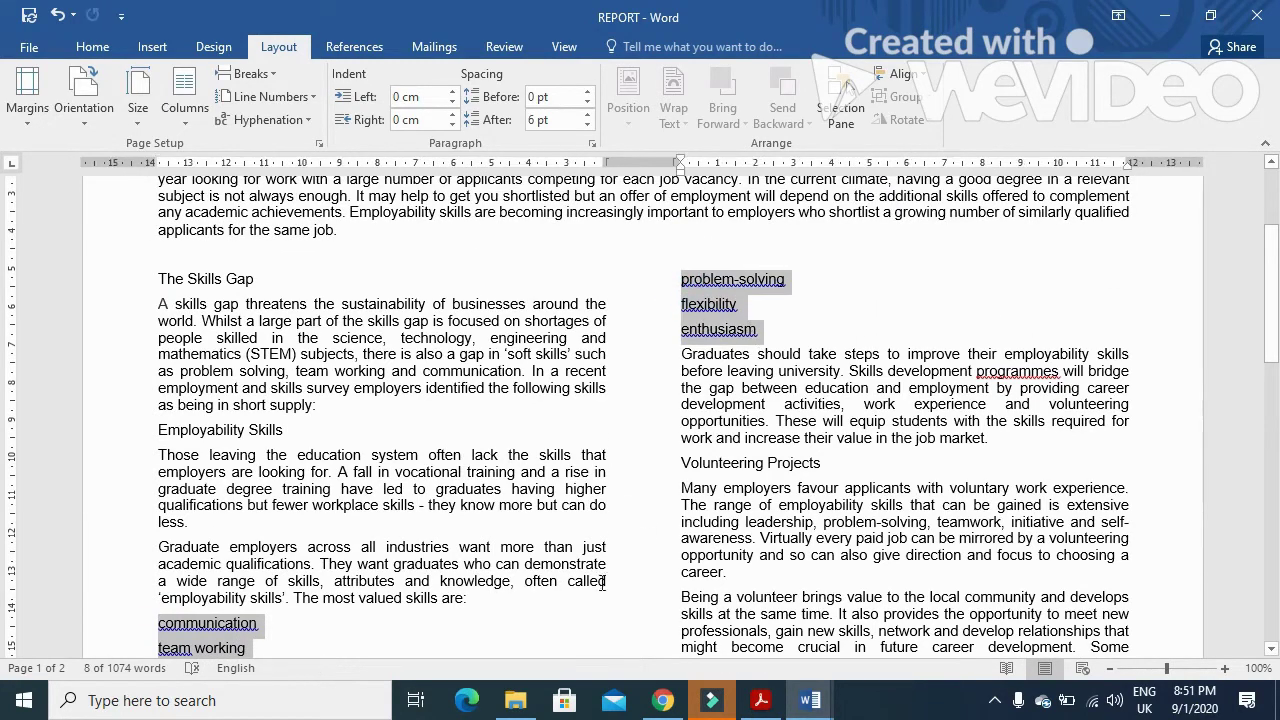
{"action": "left_click", "coordinate": [92, 47]}
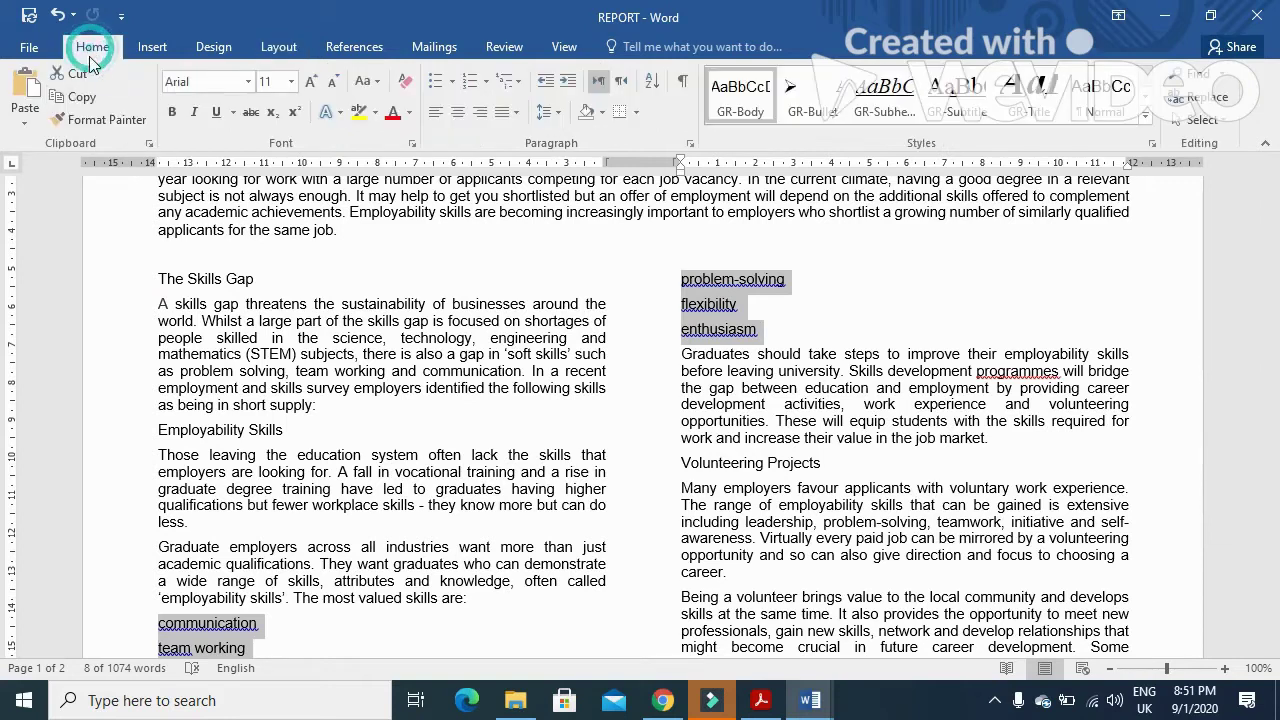
{"action": "left_click", "coordinate": [810, 97]}
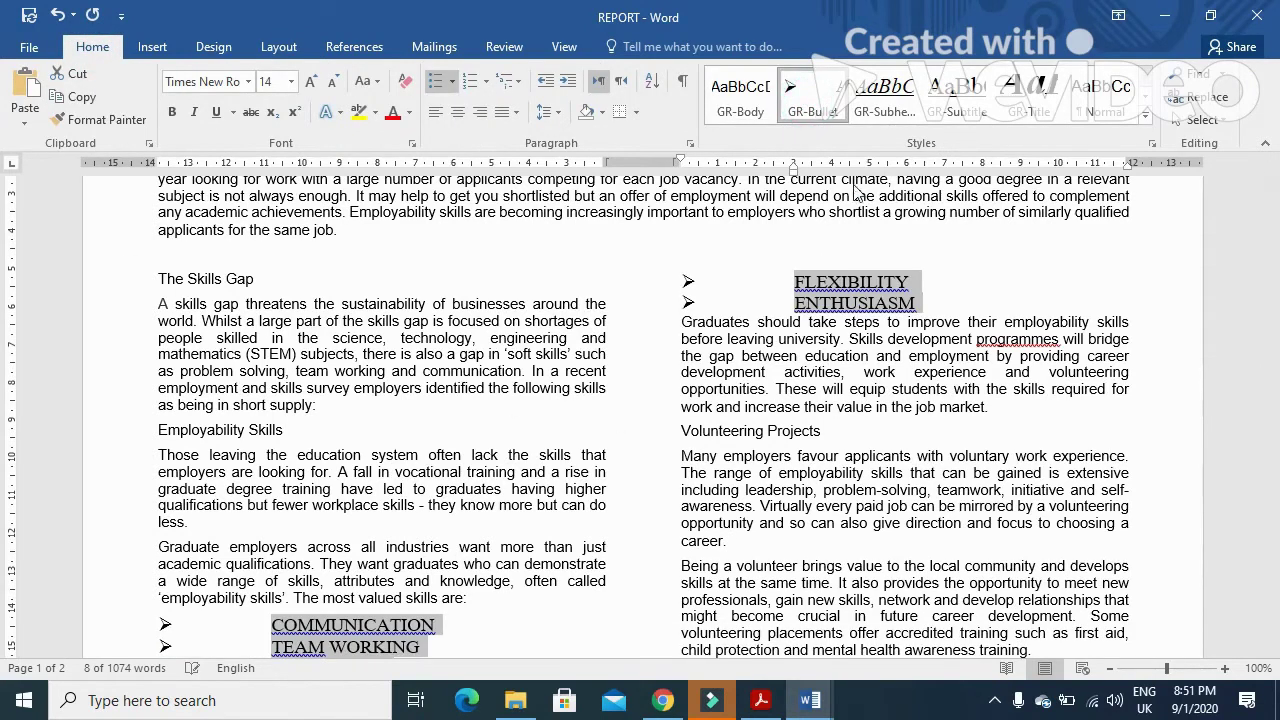
{"action": "scroll", "coordinate": [841, 466], "scroll_direction": "down", "scroll_amount": 5}
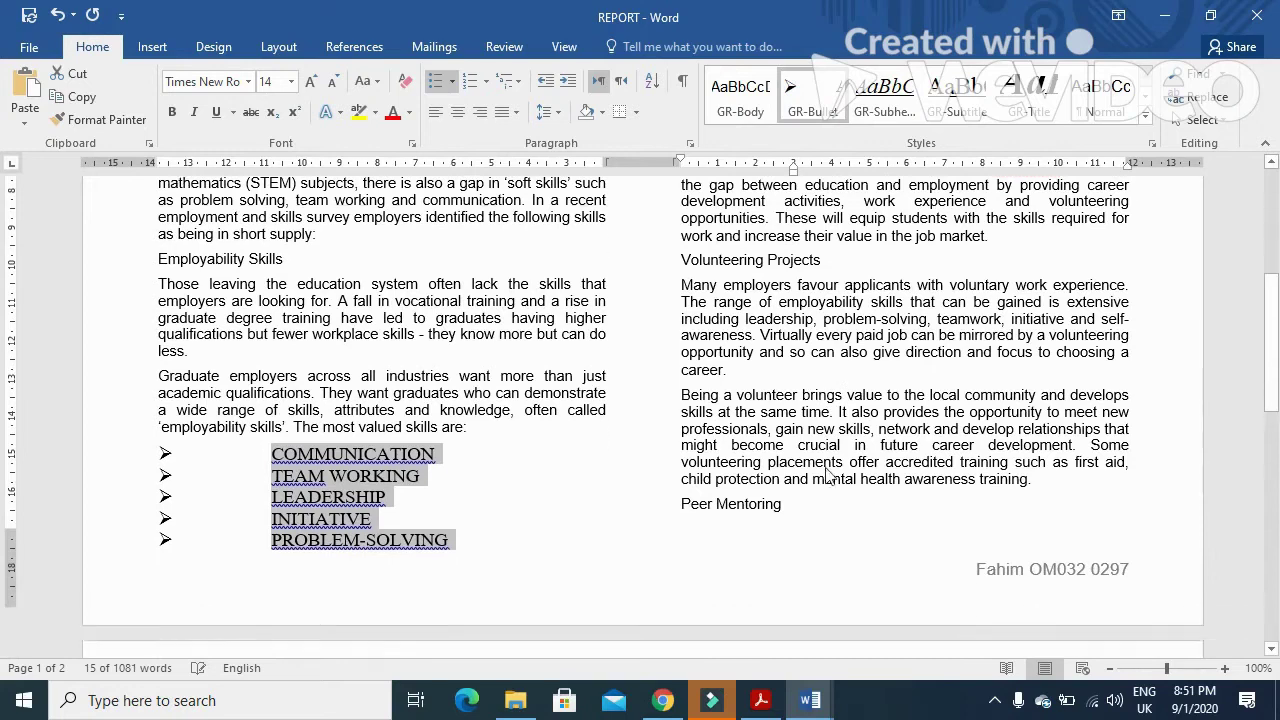
{"action": "left_click", "coordinate": [771, 709]}
{"action": "scroll", "coordinate": [434, 418], "scroll_direction": "down", "scroll_amount": 3}
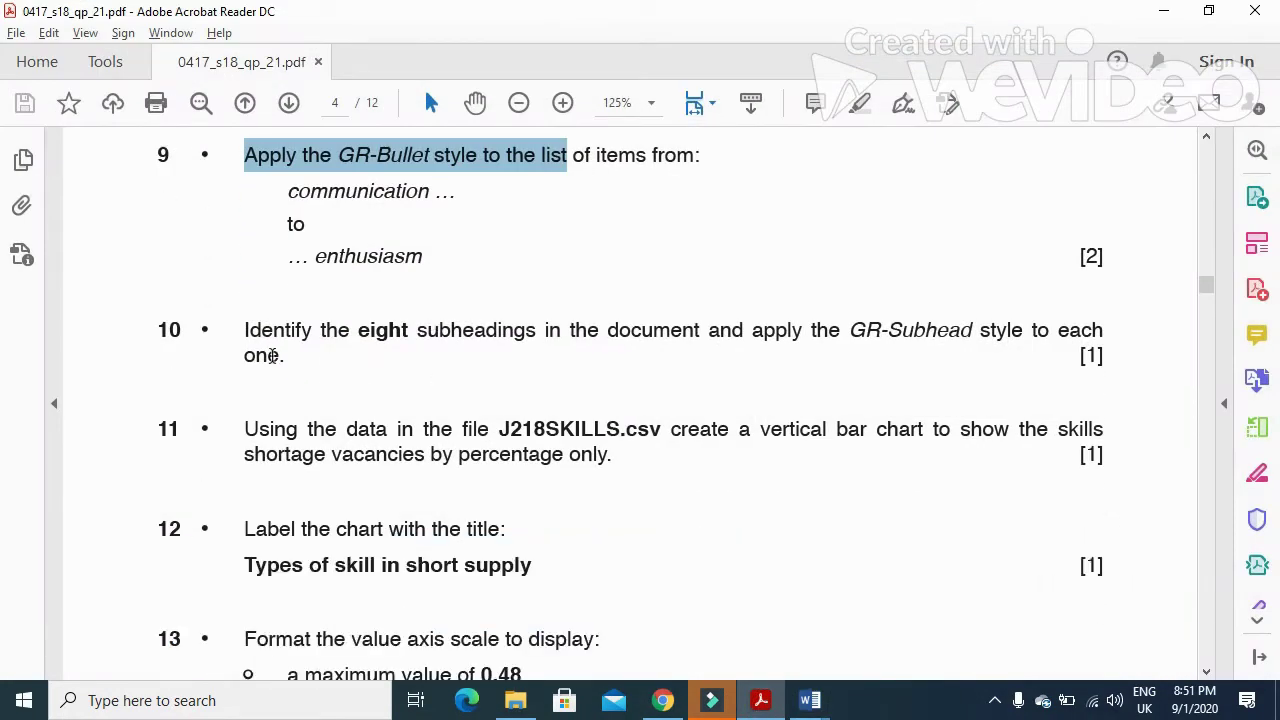
- Start multi-selecting the report's subheadings, beginning with the lower ones
{"action": "left_click_drag", "start_coordinate": [243, 337], "coordinate": [1082, 347]}
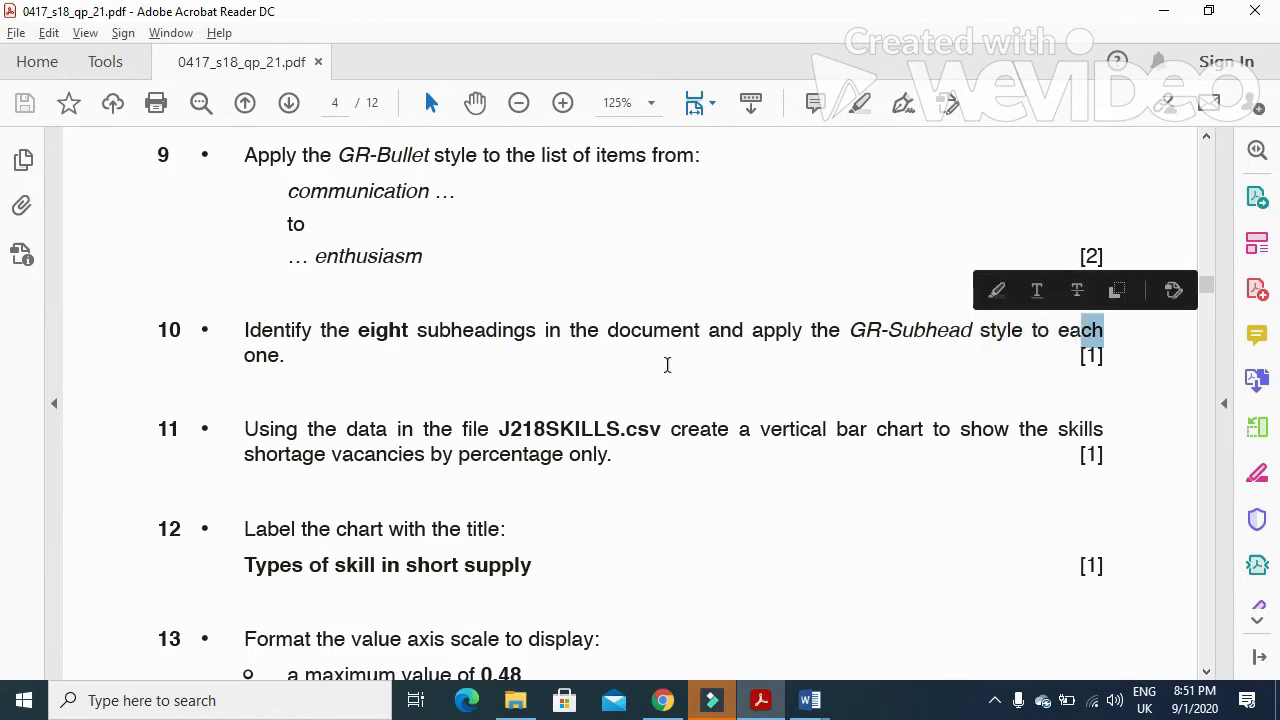
{"action": "left_click", "coordinate": [760, 703]}
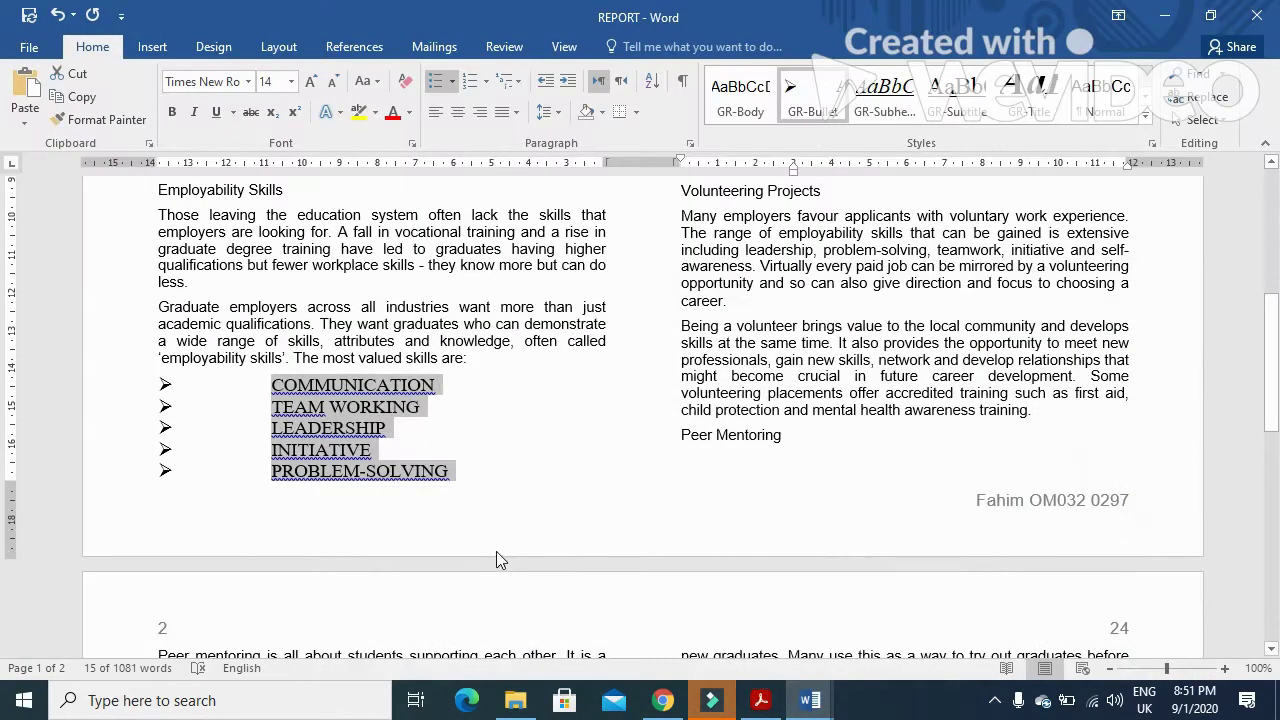
{"action": "scroll", "coordinate": [470, 550], "scroll_direction": "up", "scroll_amount": 3}
{"action": "scroll", "coordinate": [453, 548], "scroll_direction": "down", "scroll_amount": 15}
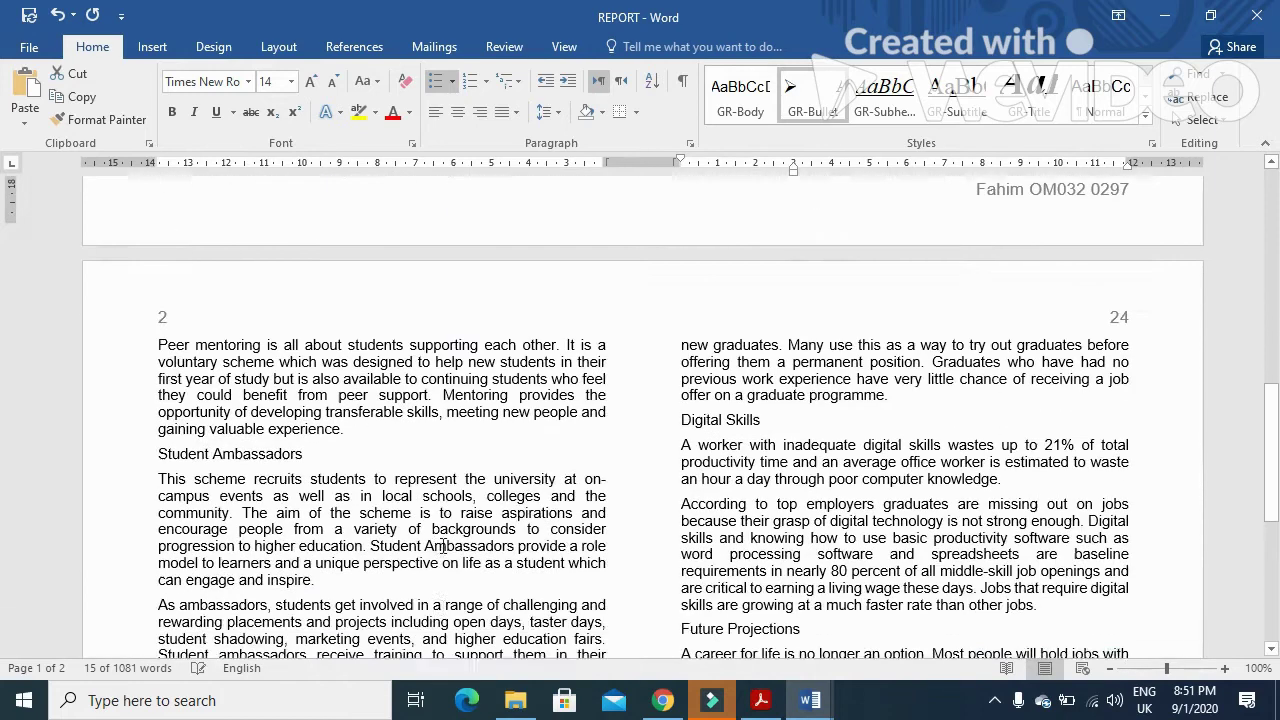
{"action": "scroll", "coordinate": [443, 545], "scroll_direction": "down", "scroll_amount": 4}
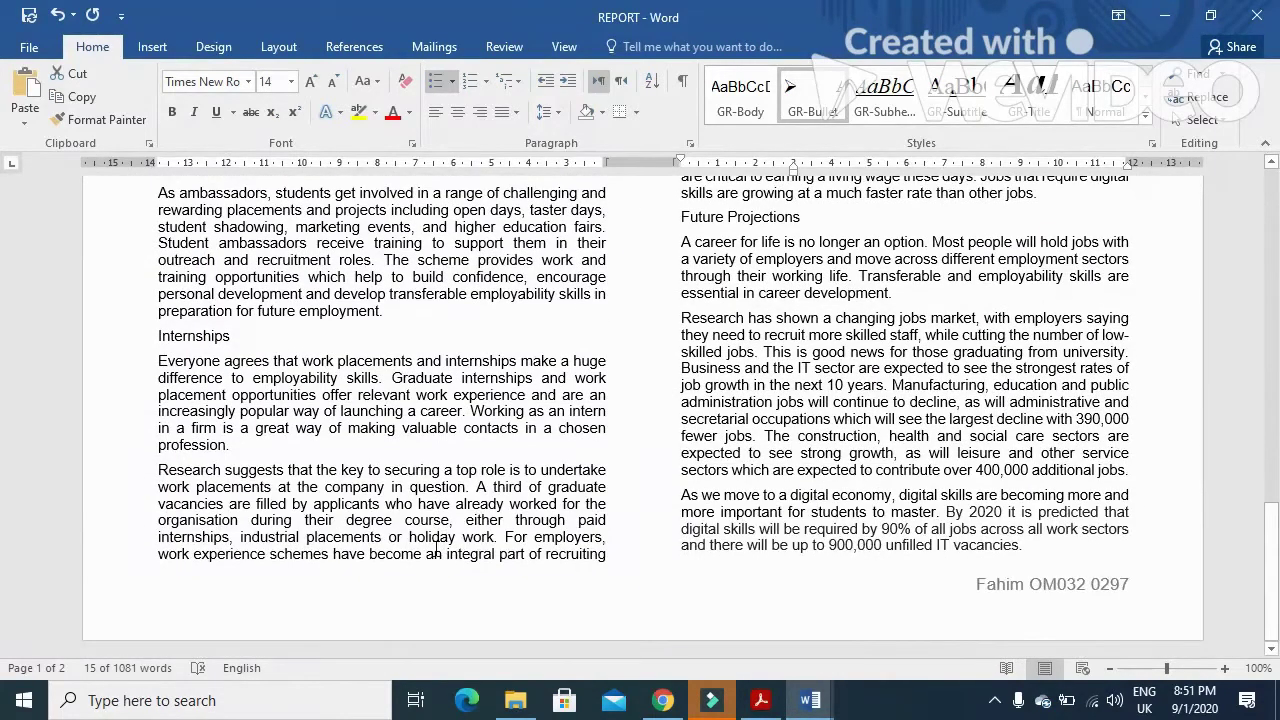
{"action": "scroll", "coordinate": [436, 548], "scroll_direction": "up", "scroll_amount": 2}
{"action": "scroll", "coordinate": [436, 548], "scroll_direction": "up", "scroll_amount": 1}
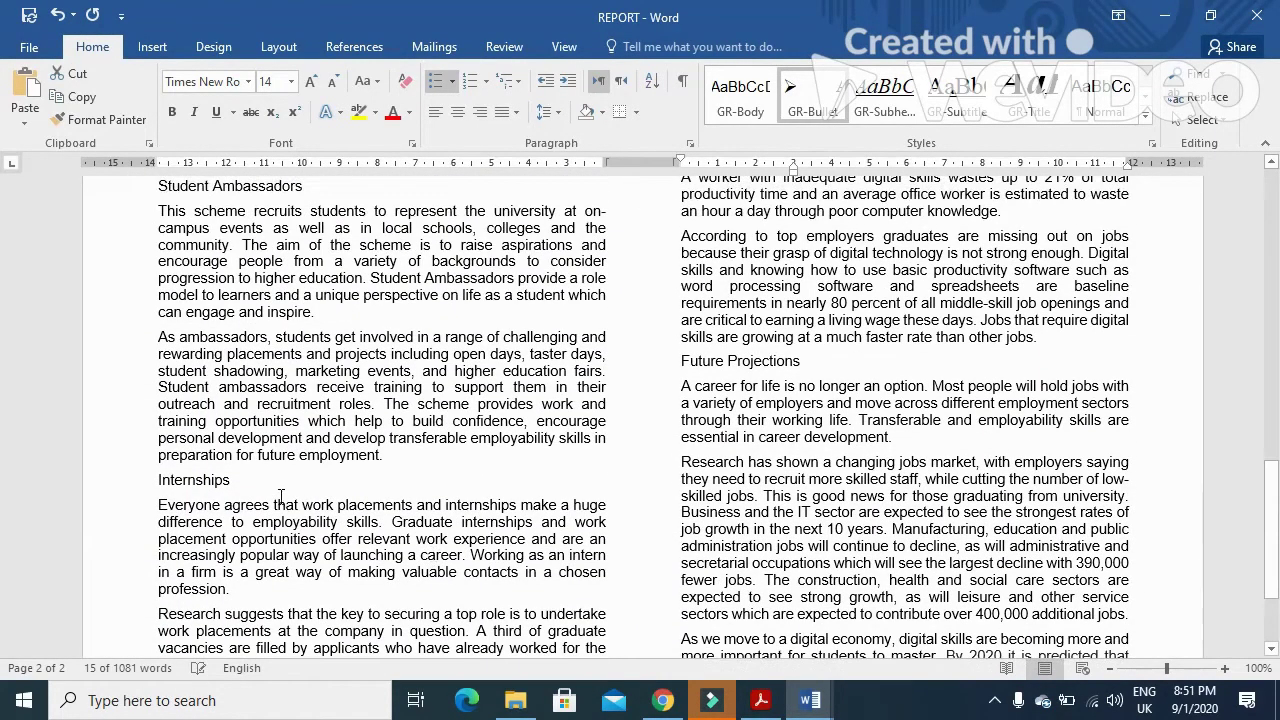
{"action": "left_click_drag", "start_coordinate": [240, 480], "coordinate": [165, 483]}
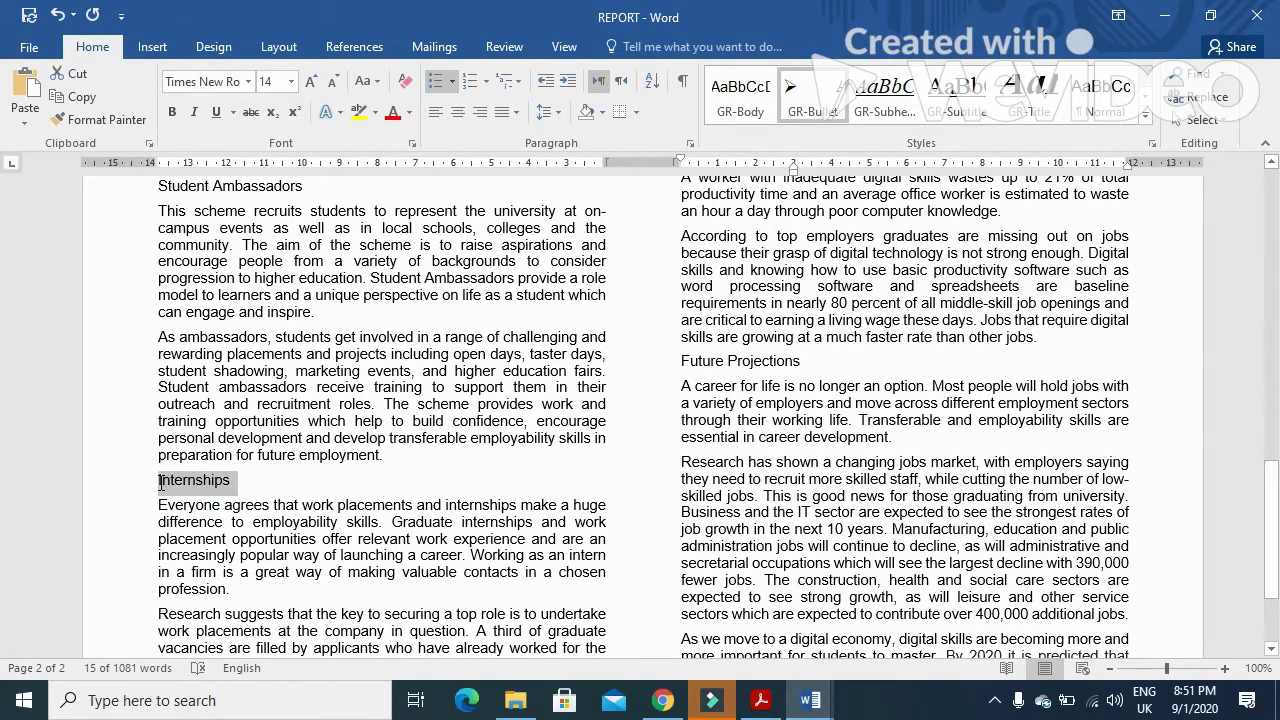
{"action": "scroll", "coordinate": [600, 470], "scroll_direction": "up", "scroll_amount": 2}
{"action": "left_click_drag", "start_coordinate": [806, 457], "coordinate": [692, 461]}
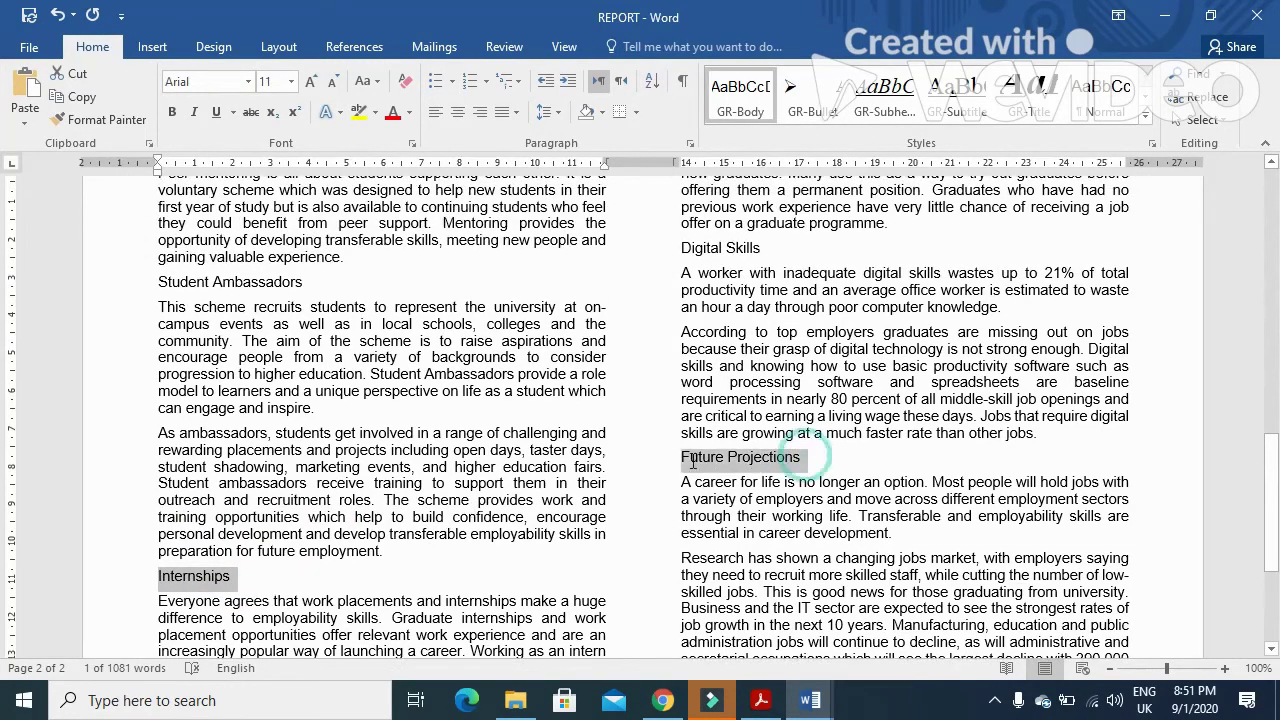
- Add Digital Skills, Volunteering Projects and The Skills Gap headings, then apply GR-Subheading
{"action": "left_click_drag", "start_coordinate": [764, 247], "coordinate": [678, 258]}
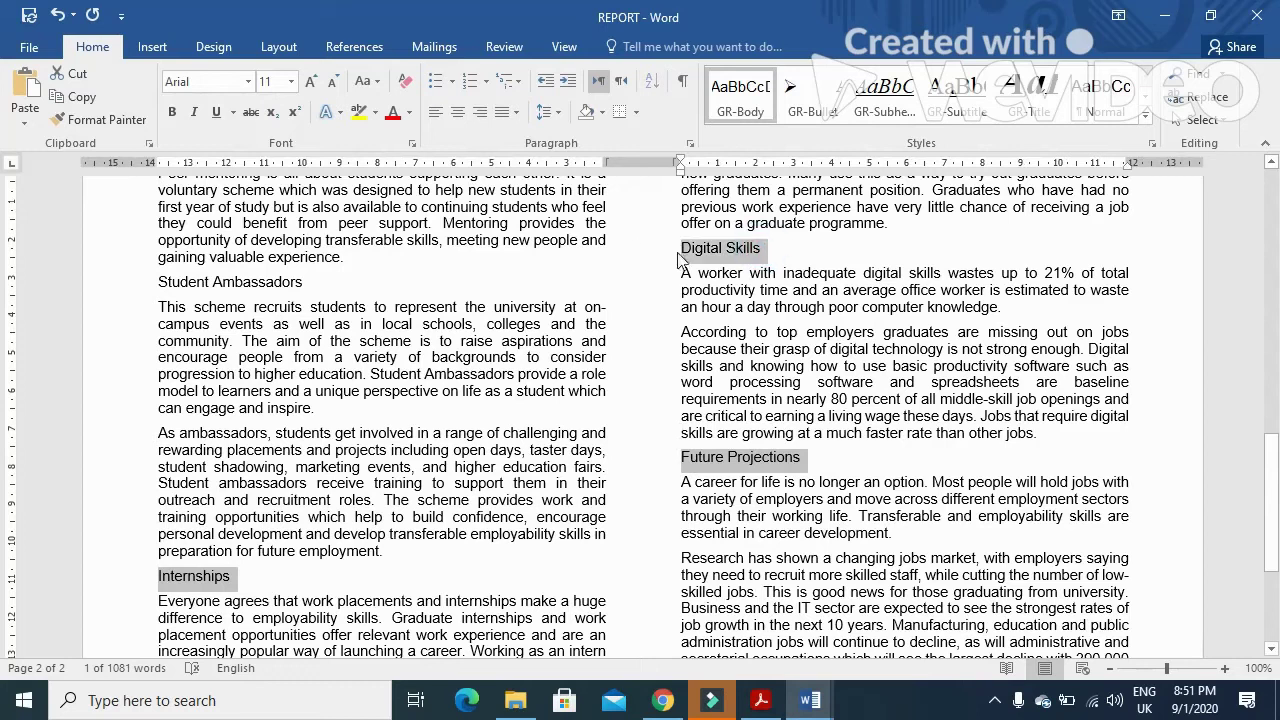
{"action": "left_click_drag", "start_coordinate": [305, 283], "coordinate": [158, 285]}
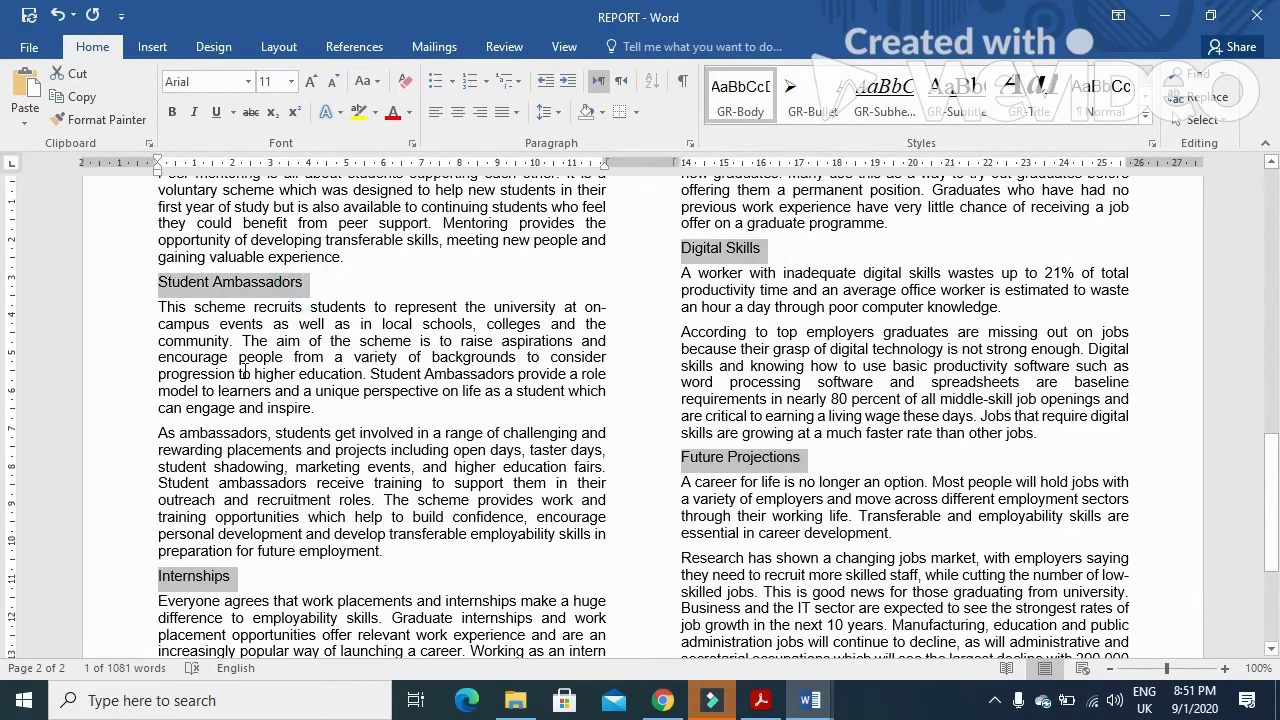
{"action": "scroll", "coordinate": [352, 470], "scroll_direction": "up", "scroll_amount": 7}
{"action": "scroll", "coordinate": [355, 468], "scroll_direction": "up", "scroll_amount": 2}
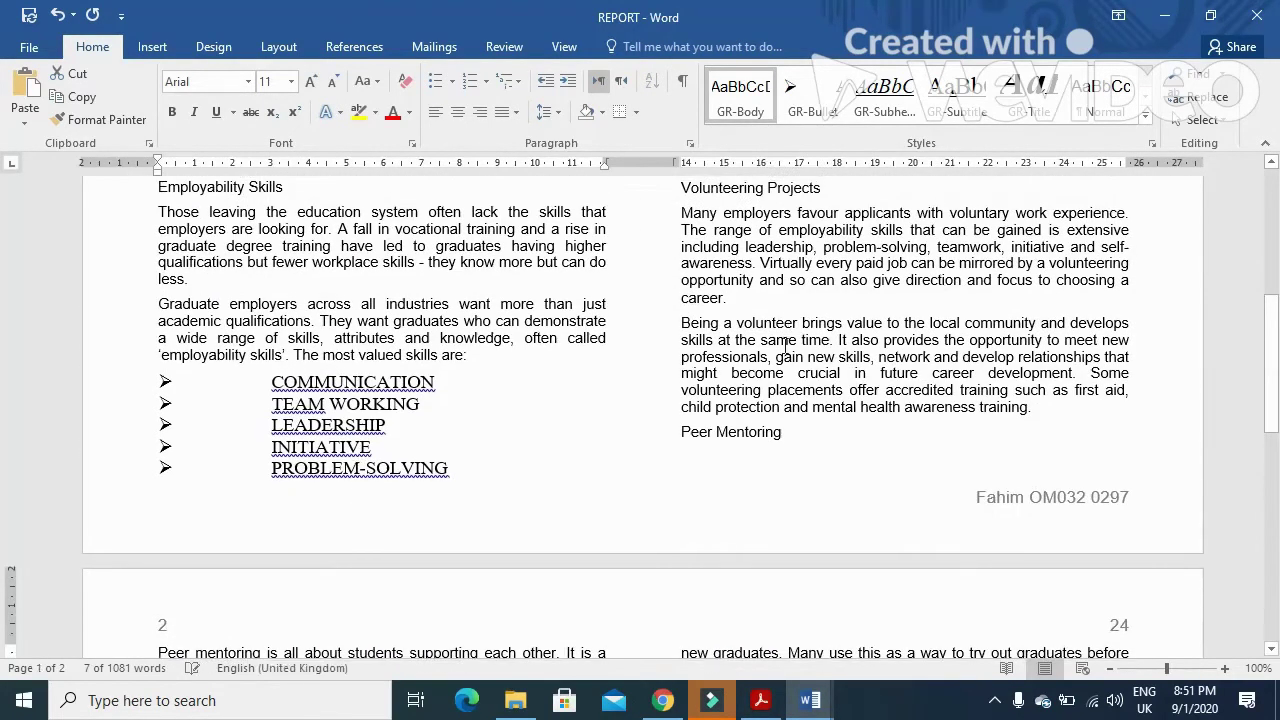
{"action": "left_click_drag", "start_coordinate": [790, 430], "coordinate": [681, 431]}
{"action": "scroll", "coordinate": [657, 480], "scroll_direction": "up", "scroll_amount": 4}
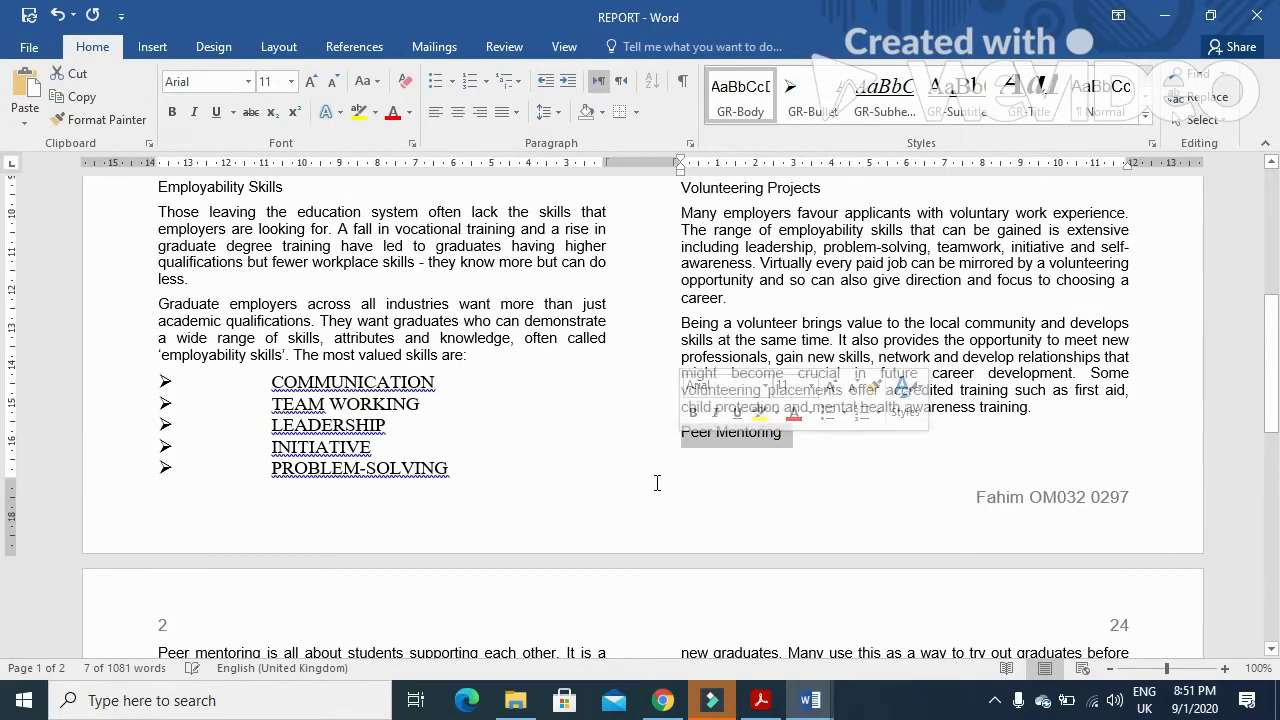
{"action": "left_click_drag", "start_coordinate": [818, 378], "coordinate": [699, 376]}
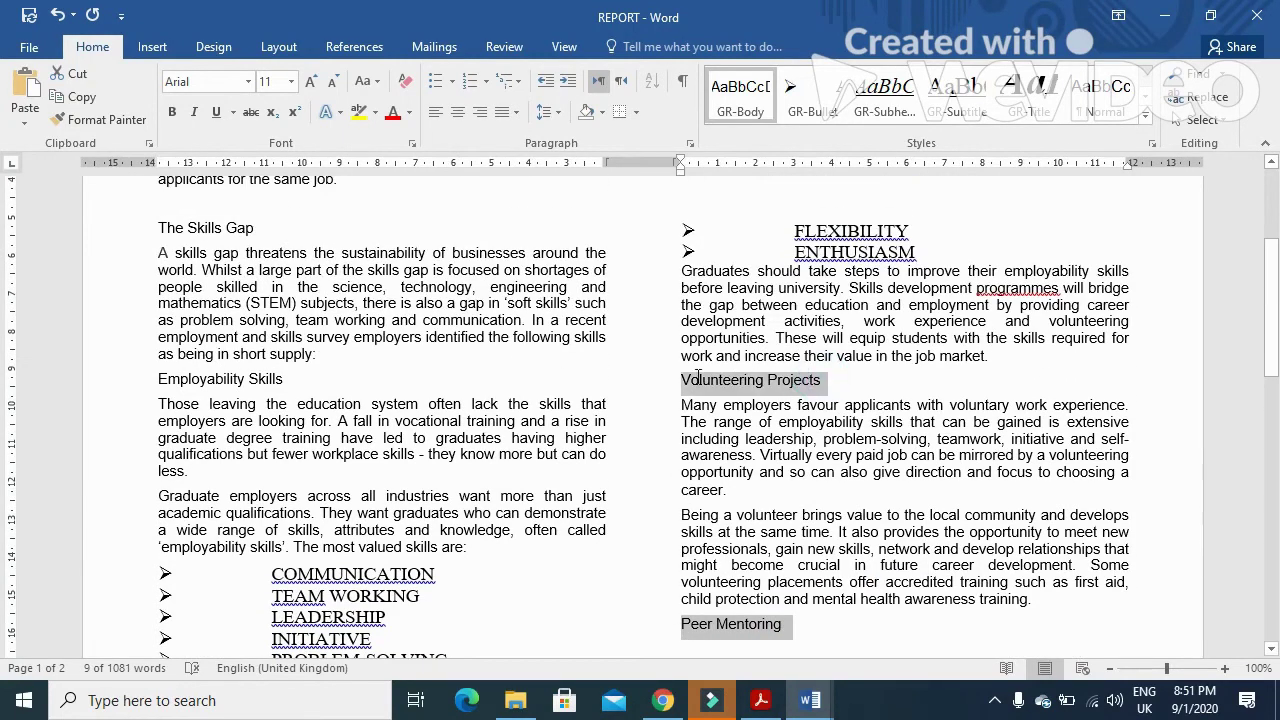
{"action": "left_click_drag", "start_coordinate": [295, 380], "coordinate": [160, 378]}
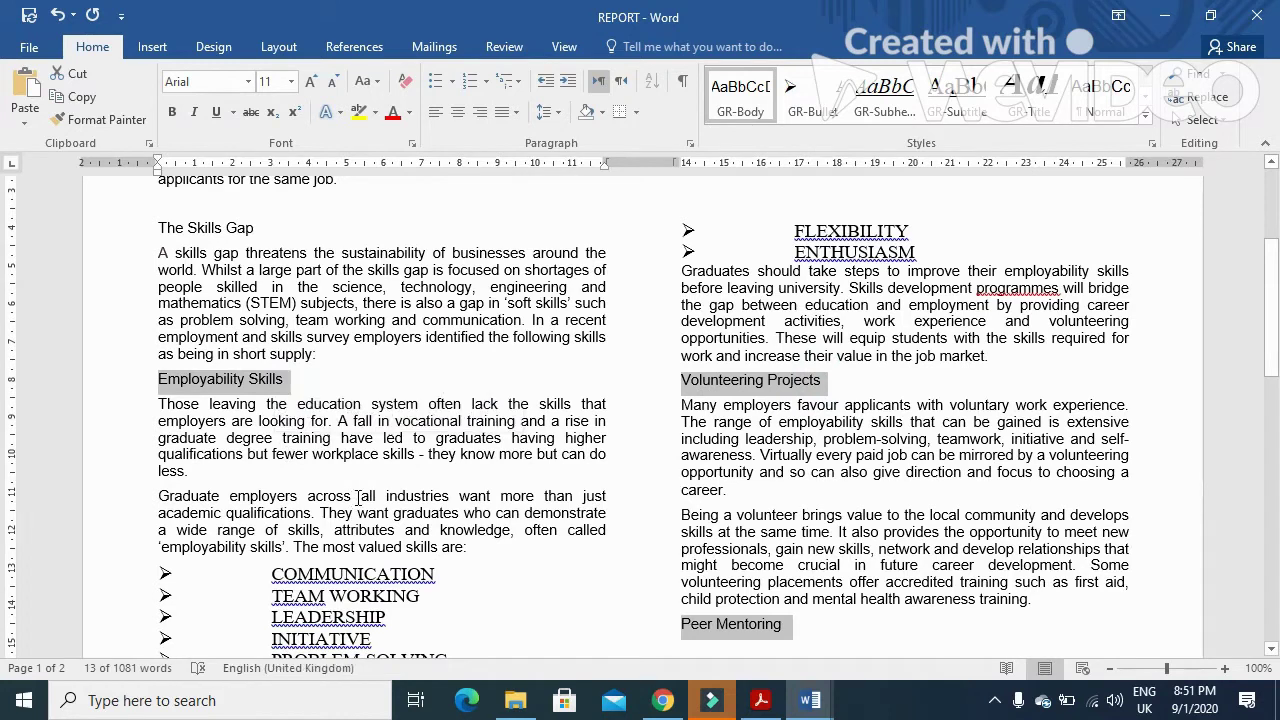
{"action": "scroll", "coordinate": [275, 440], "scroll_direction": "up", "scroll_amount": 3}
{"action": "left_click_drag", "start_coordinate": [264, 420], "coordinate": [182, 418]}
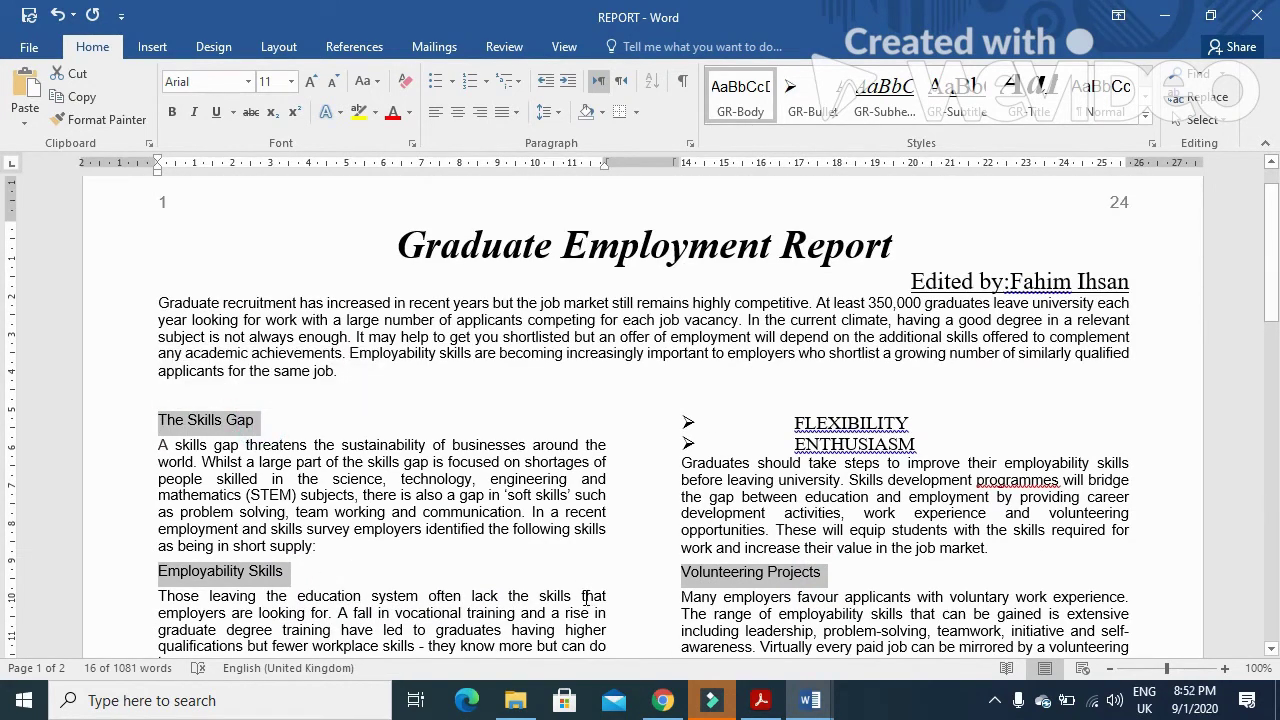
{"action": "left_click", "coordinate": [884, 96]}
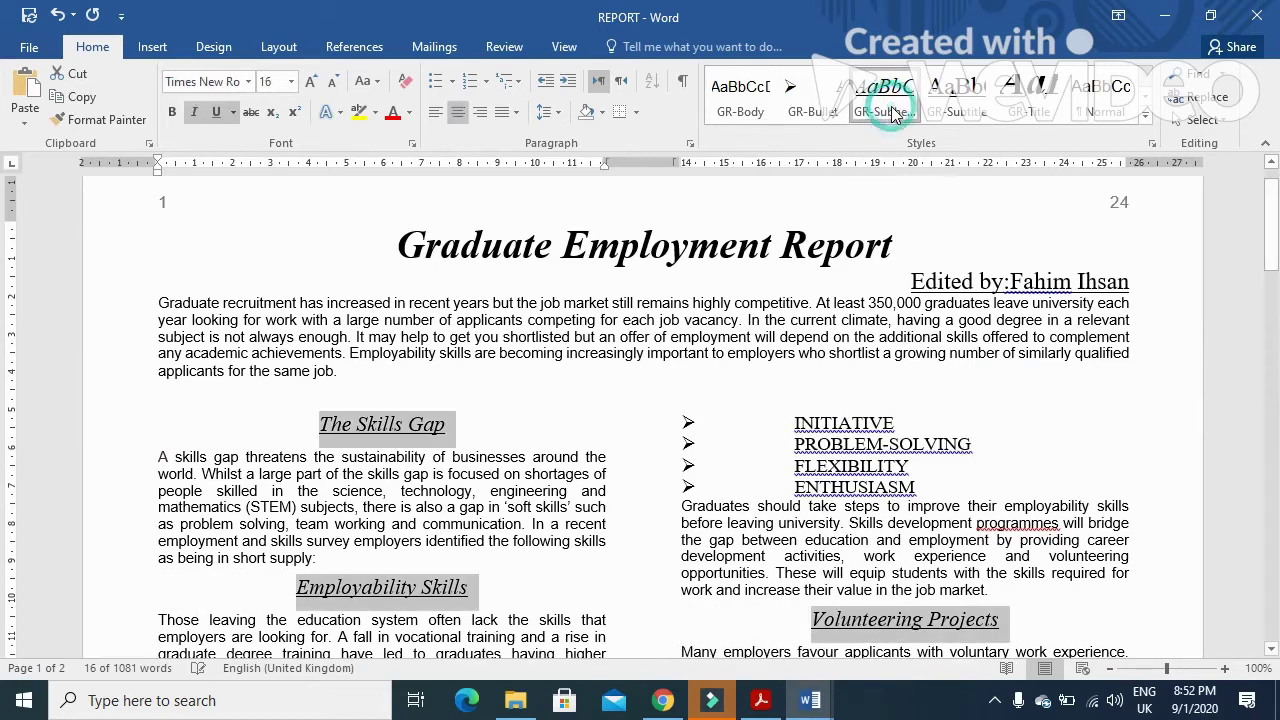
- Read question 11 about charting J218SKILLS.csv, then bring up the source files folder
{"action": "left_click", "coordinate": [760, 700]}
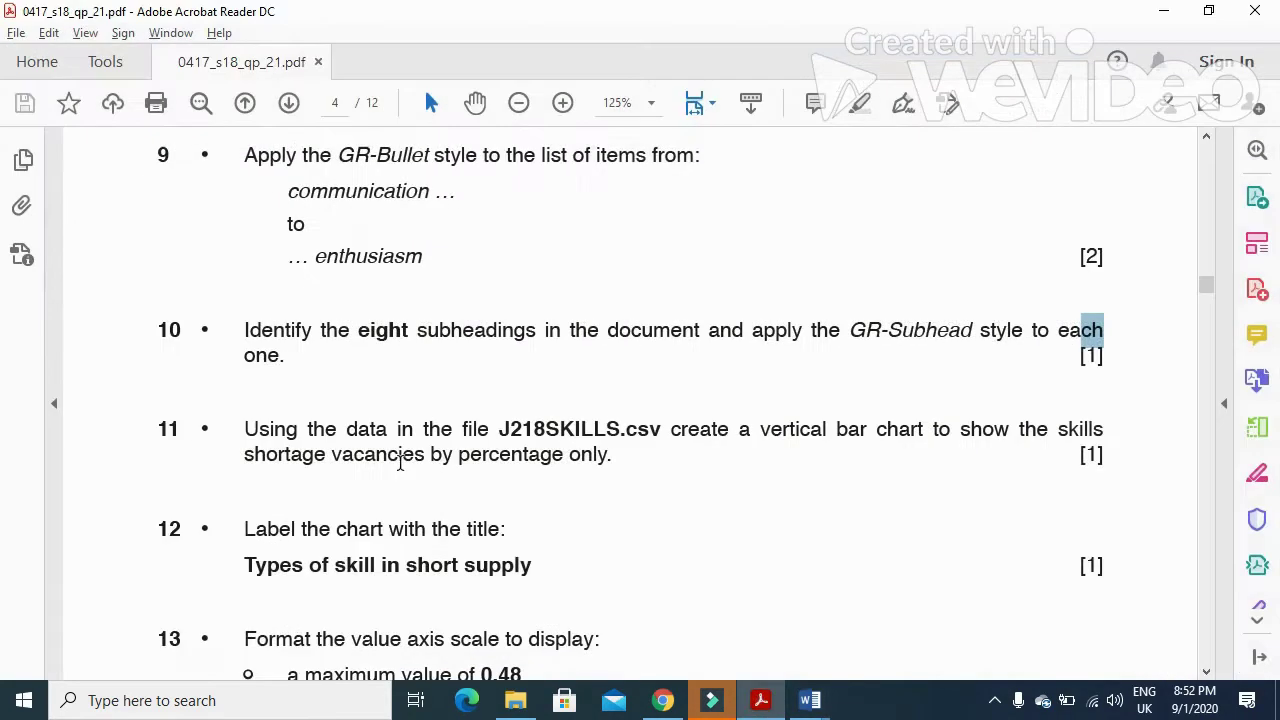
{"action": "scroll", "coordinate": [400, 463], "scroll_direction": "down", "scroll_amount": 2}
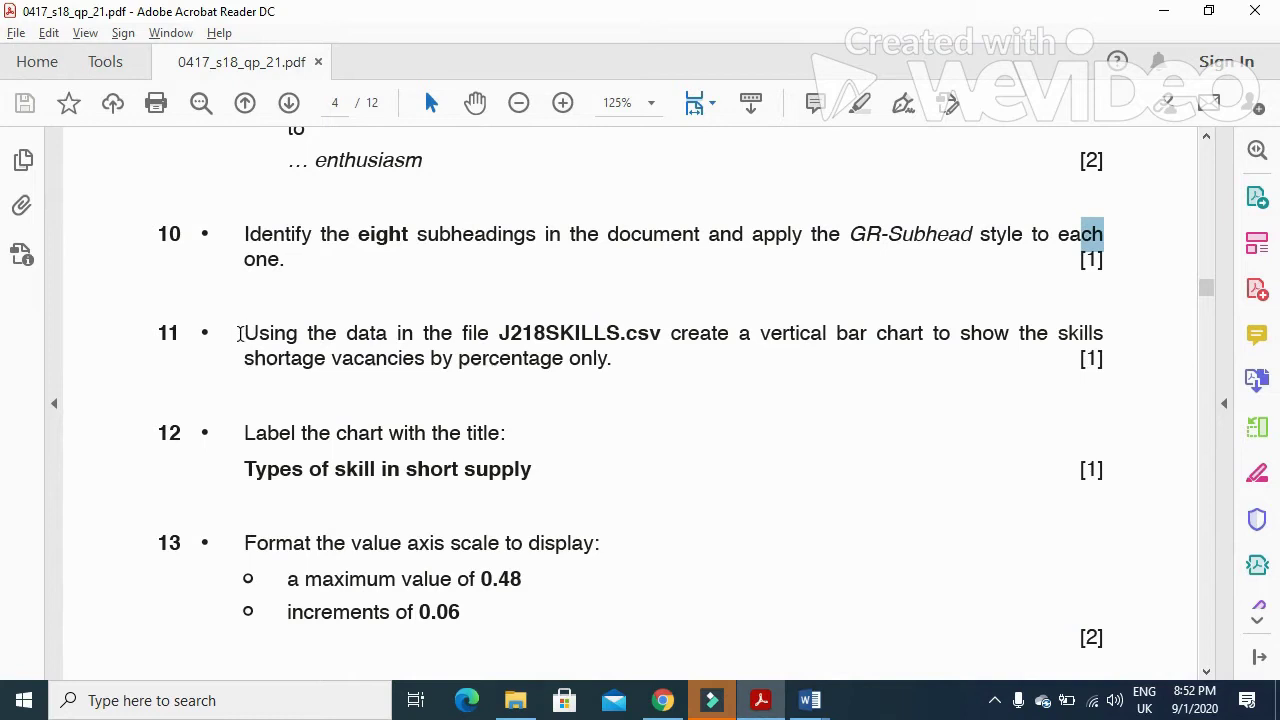
{"action": "left_click_drag", "start_coordinate": [240, 333], "coordinate": [908, 346]}
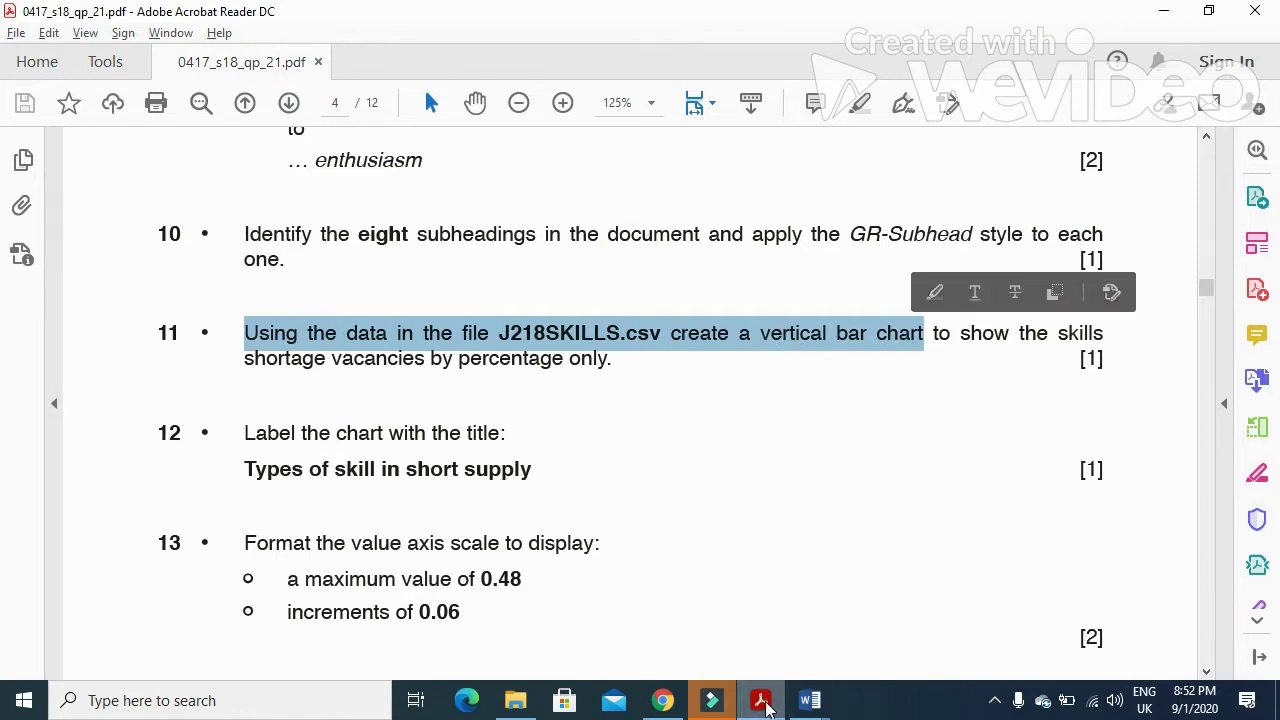
{"action": "left_click", "coordinate": [810, 700]}
{"action": "left_click", "coordinate": [515, 700]}
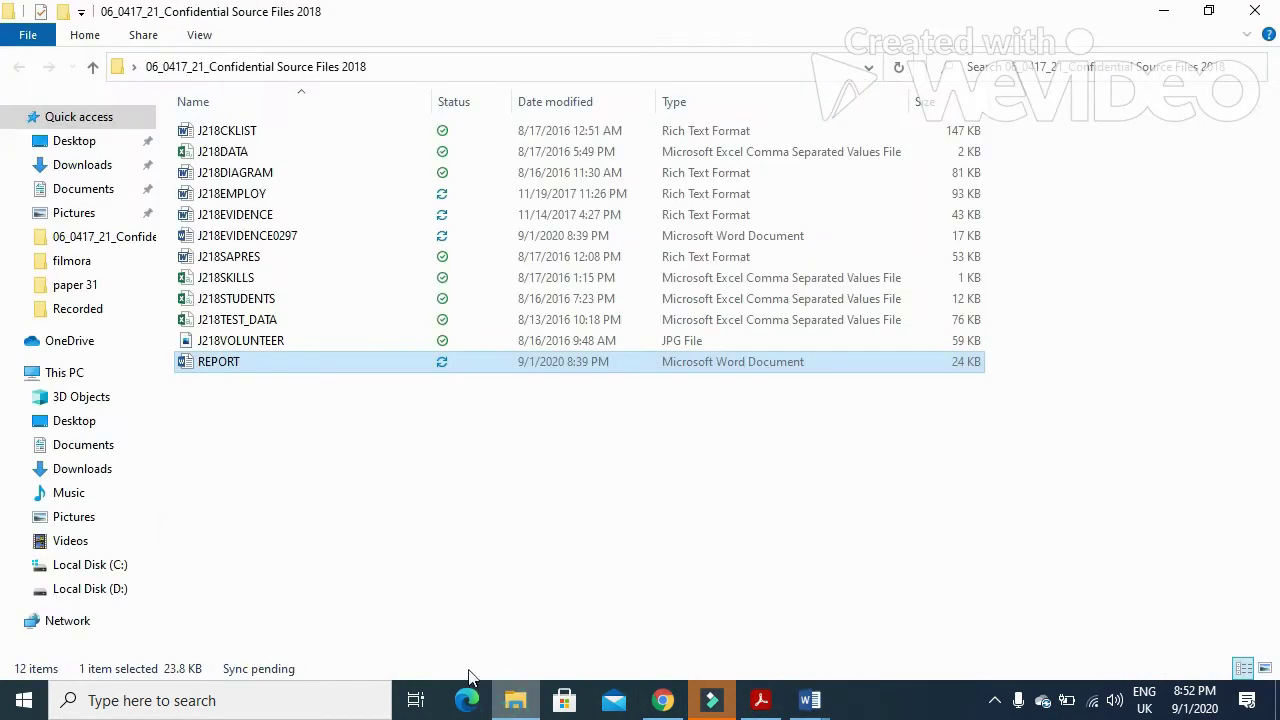
- Open J218SKILLS in Excel from the source folder and go back to the exam paper
{"action": "left_click", "coordinate": [256, 428]}
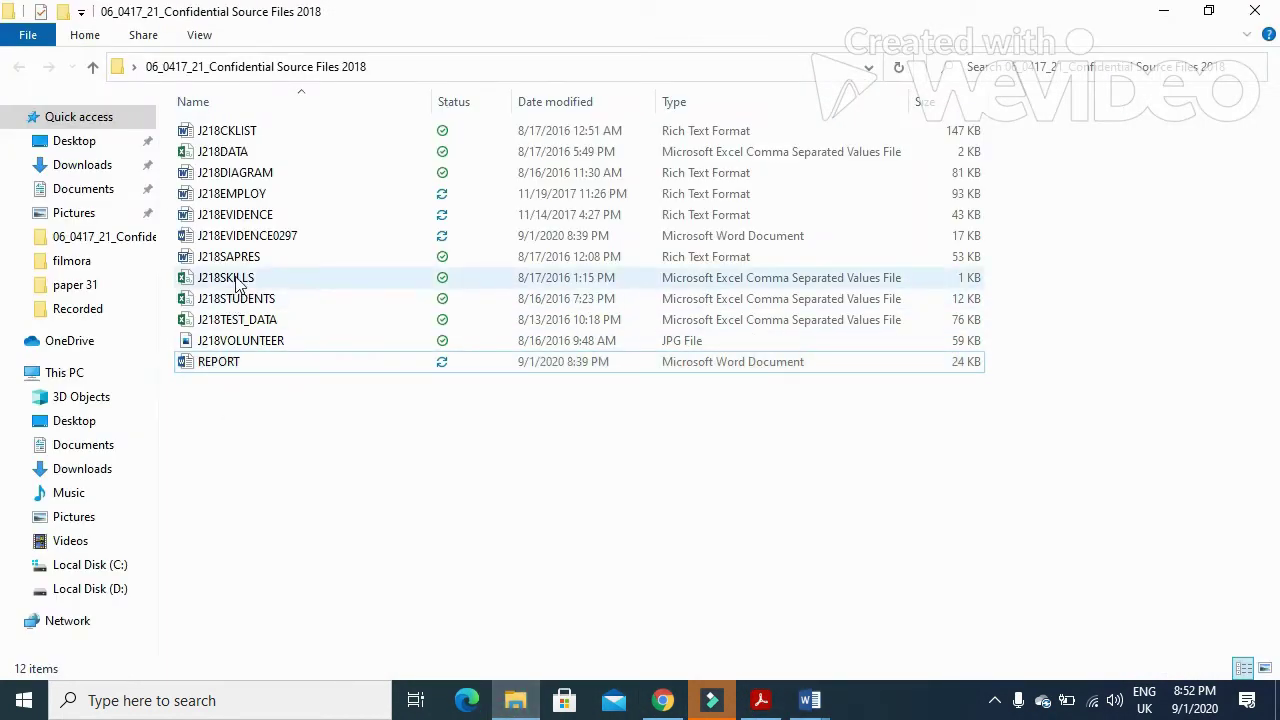
{"action": "double_click", "coordinate": [238, 279]}
{"action": "left_click", "coordinate": [760, 700]}
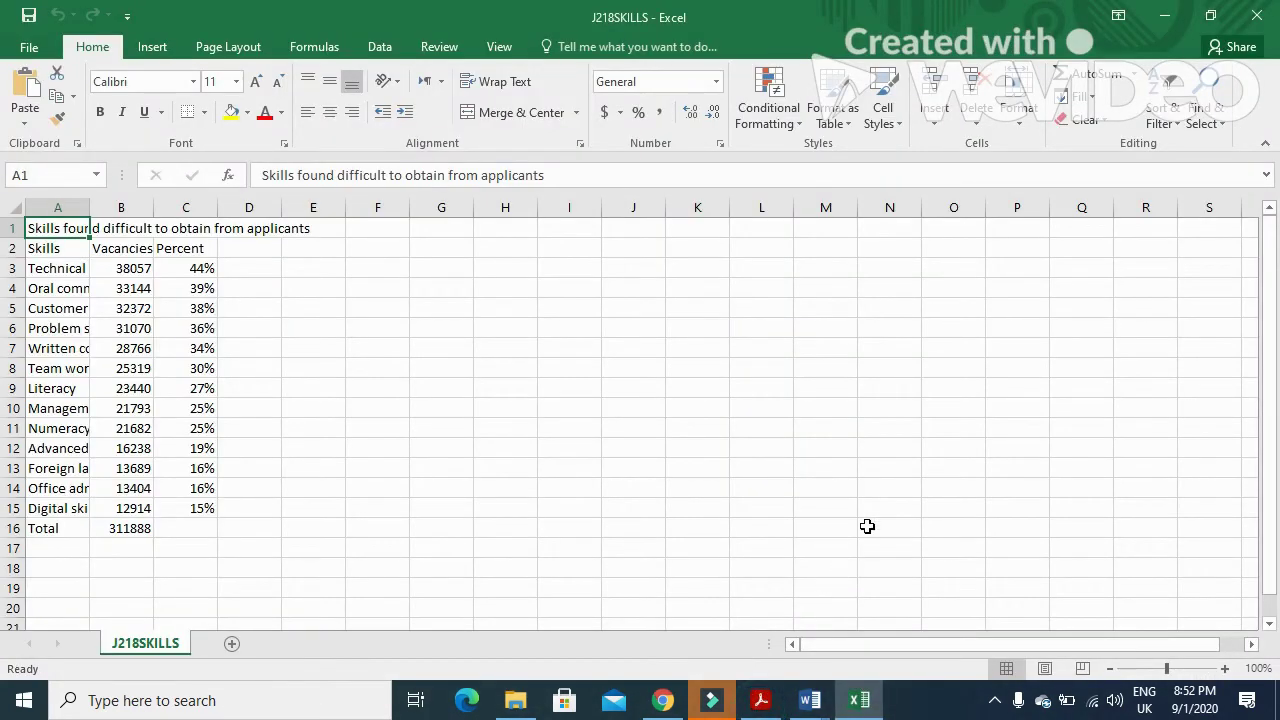
{"action": "left_click", "coordinate": [758, 706]}
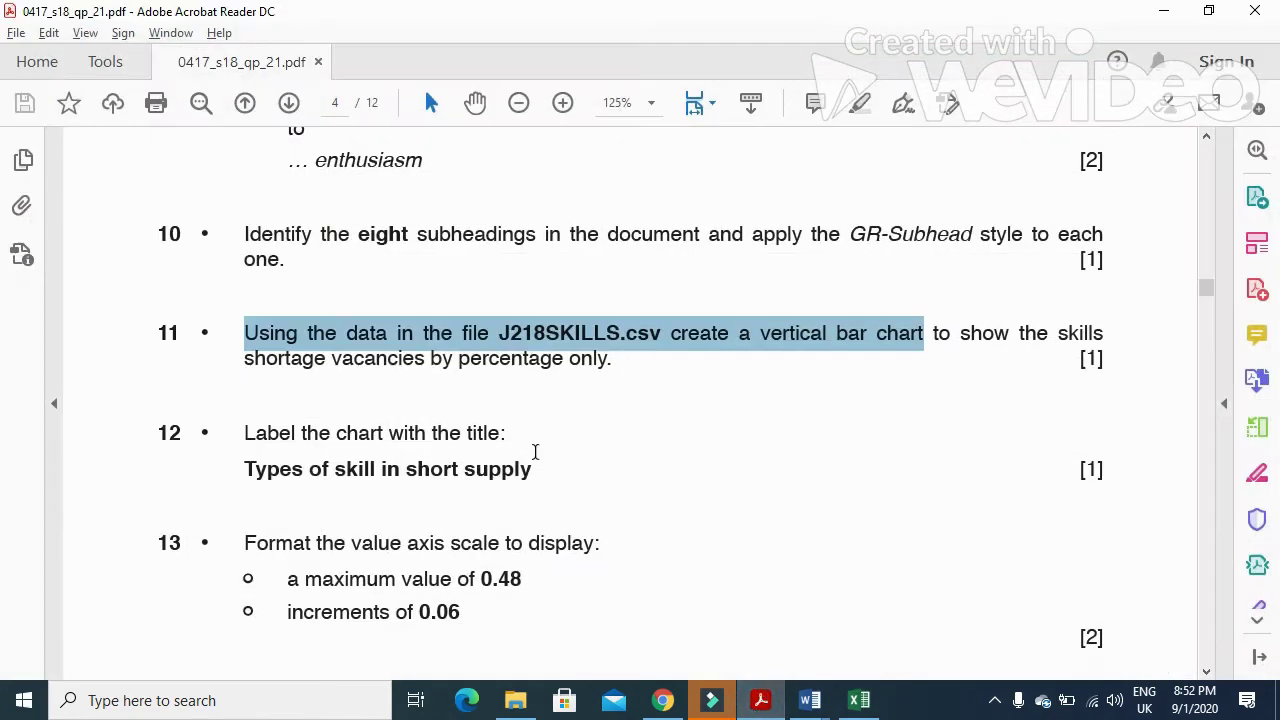
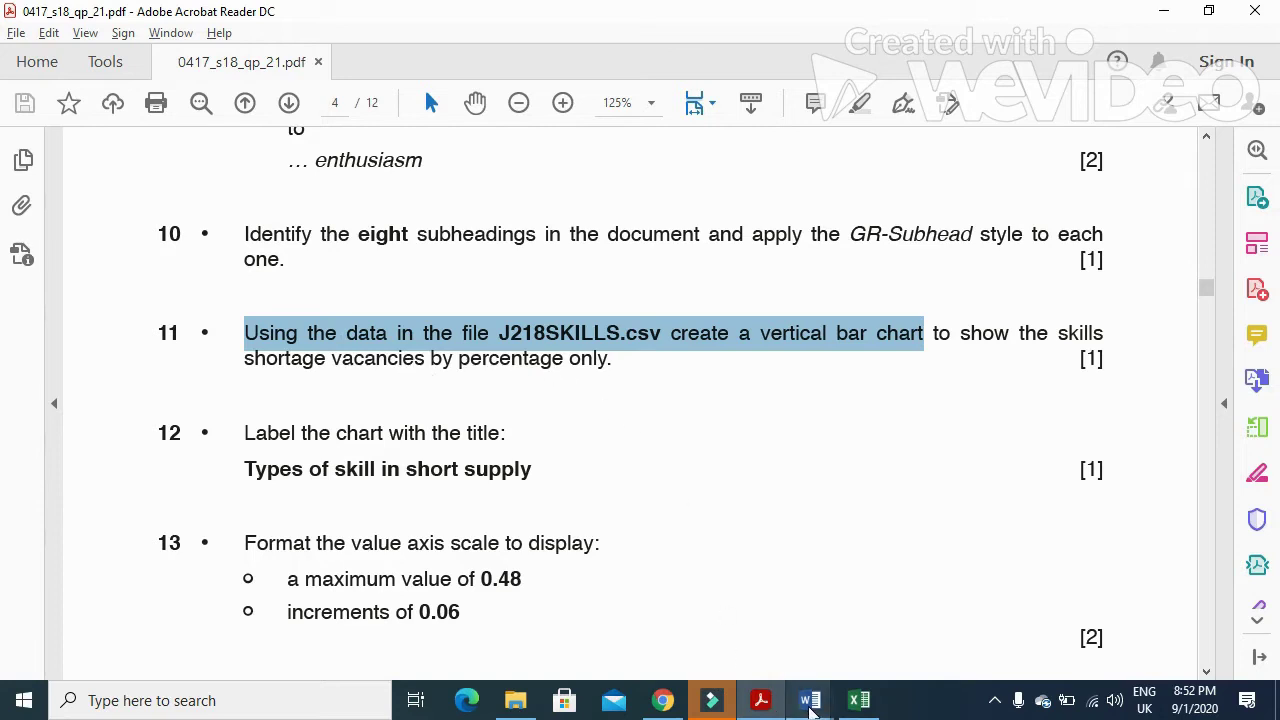
- Auto-fit columns A and B of the skills spreadsheet to their contents
{"action": "left_click", "coordinate": [758, 700]}
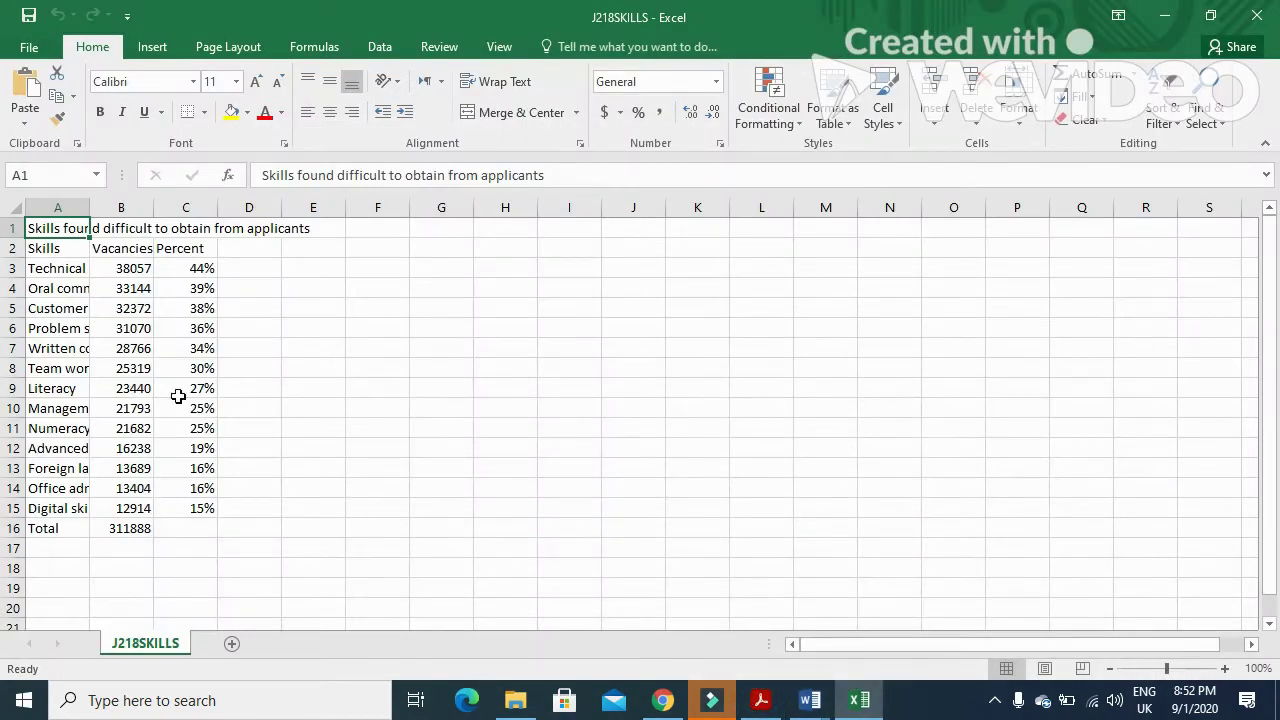
{"action": "double_click", "coordinate": [92, 211]}
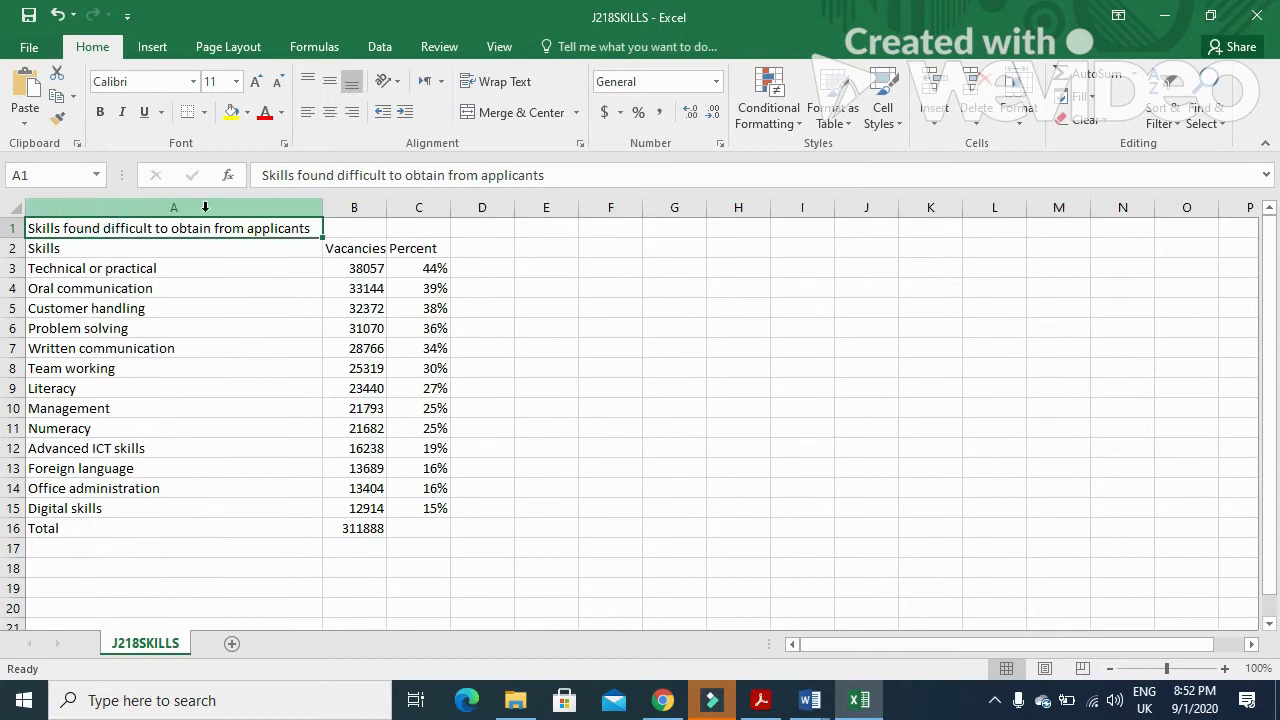
{"action": "double_click", "coordinate": [386, 210]}
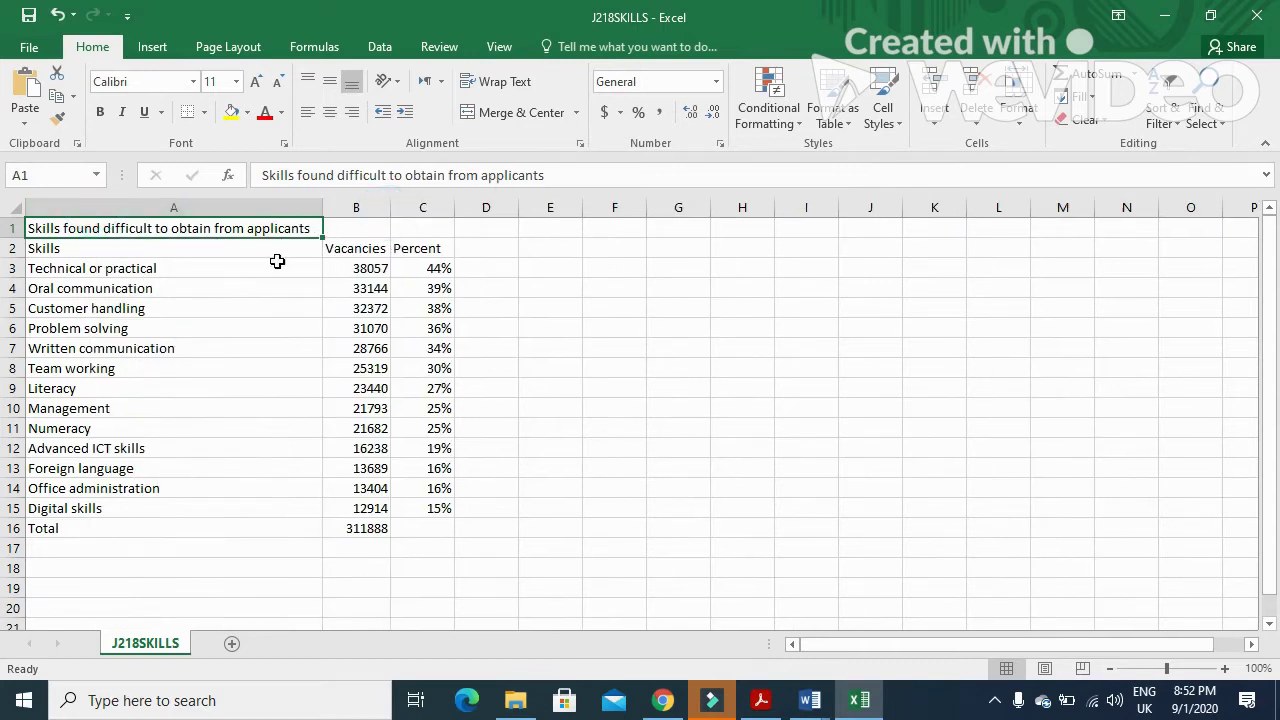
- Chart skill names A3:A15 against percentages C3:C15 as a clustered column chart
{"action": "left_click", "coordinate": [191, 274]}
{"action": "left_click_drag", "start_coordinate": [191, 274], "coordinate": [171, 502]}
{"action": "left_click_drag", "start_coordinate": [426, 268], "coordinate": [428, 512]}
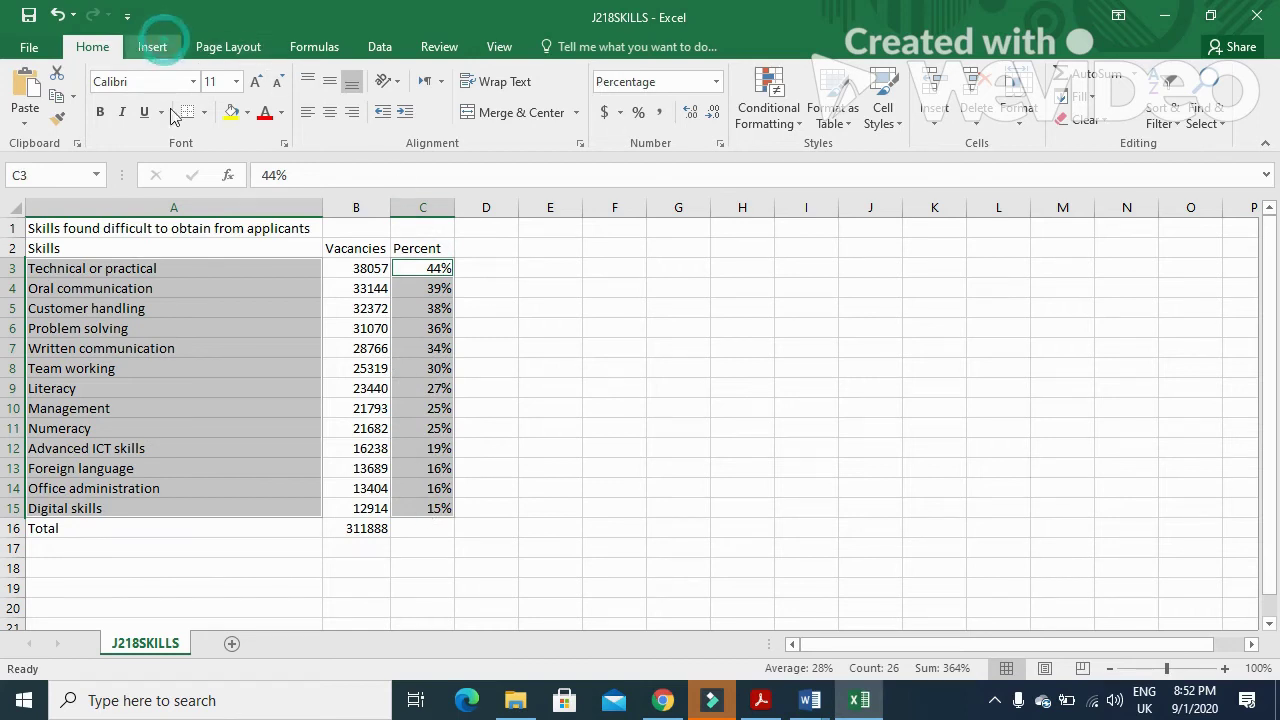
{"action": "left_click", "coordinate": [158, 47]}
{"action": "left_click", "coordinate": [582, 80]}
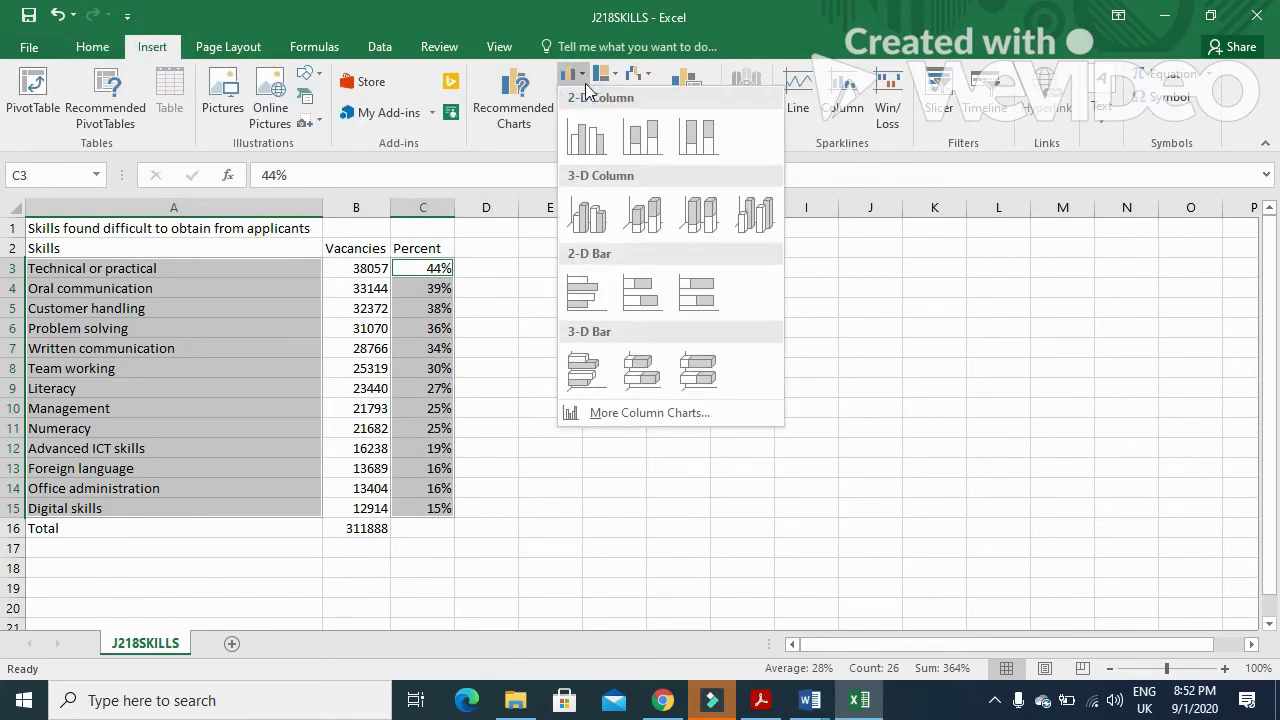
{"action": "left_click", "coordinate": [596, 137]}
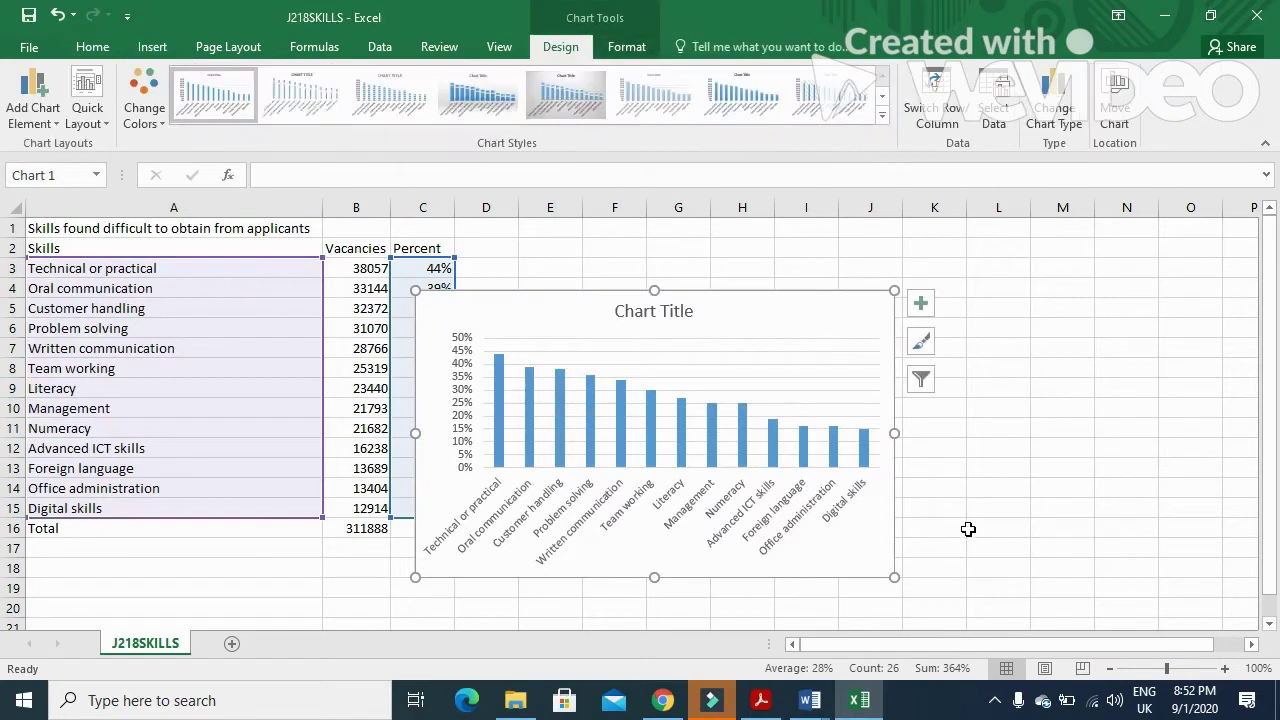
- Select question 12's required chart title 'Types of skill in short supply' in the question paper
{"action": "key", "text": "alt+Tab"}
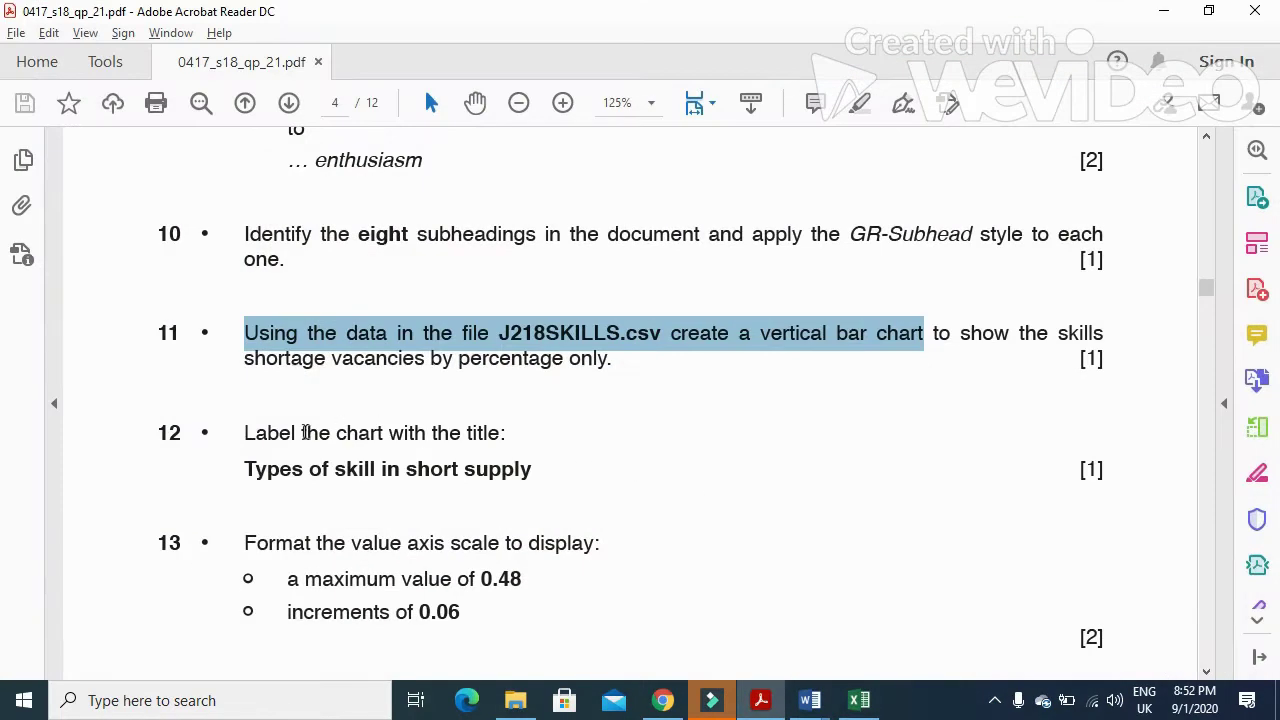
{"action": "left_click_drag", "start_coordinate": [243, 432], "coordinate": [425, 436]}
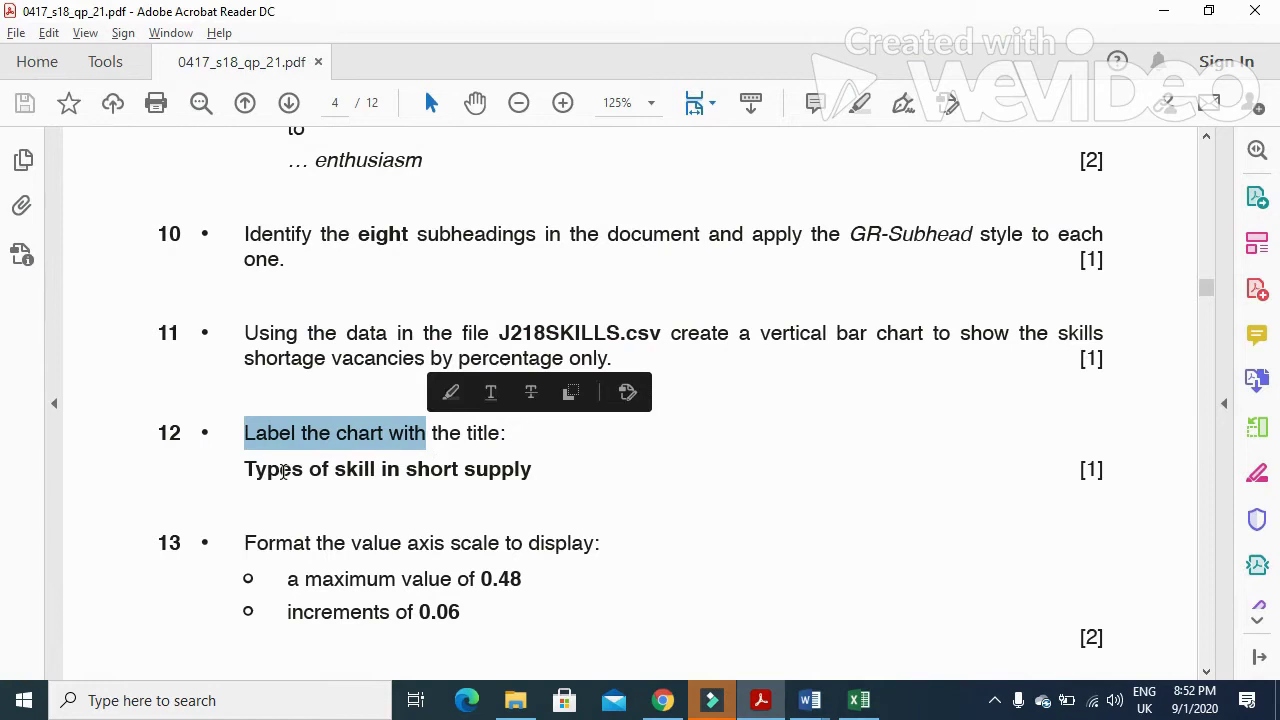
{"action": "left_click_drag", "start_coordinate": [246, 469], "coordinate": [524, 487]}
{"action": "key", "text": "ctrl+c"}
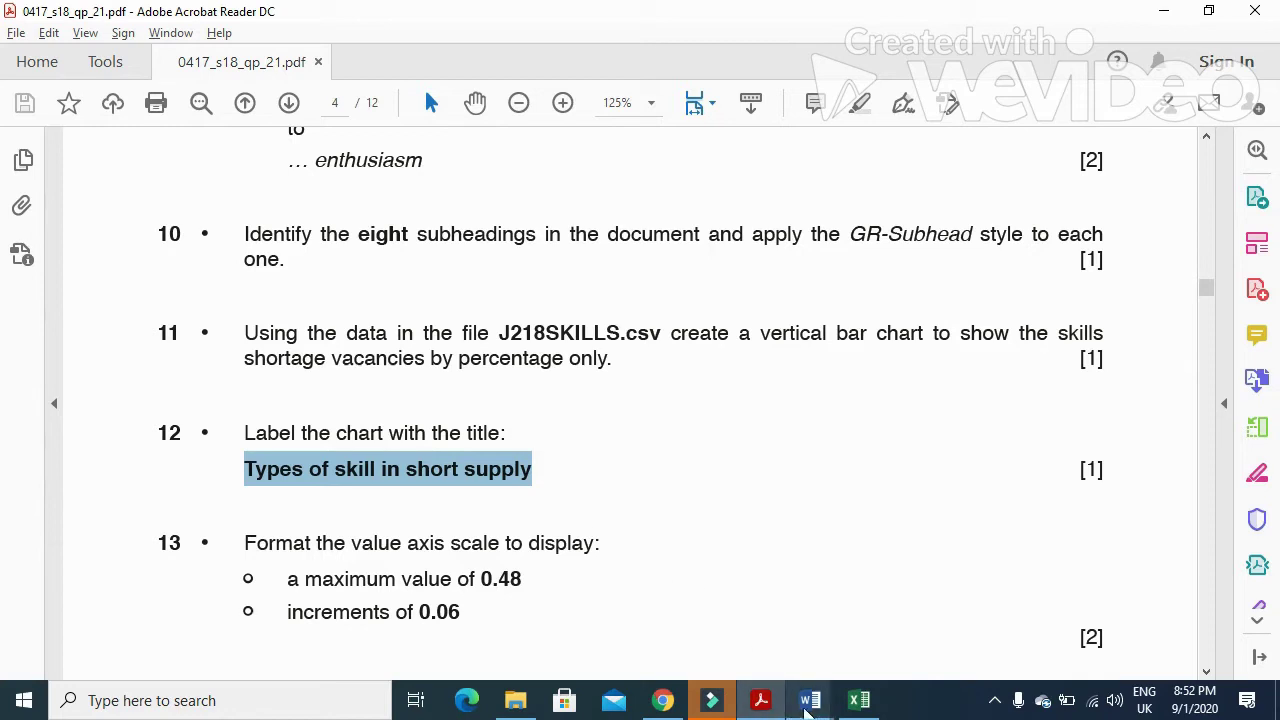
- Replace the Chart Title placeholder with the pasted title 'Types of skill in short supply'
{"action": "left_click", "coordinate": [760, 700]}
{"action": "left_click", "coordinate": [666, 312]}
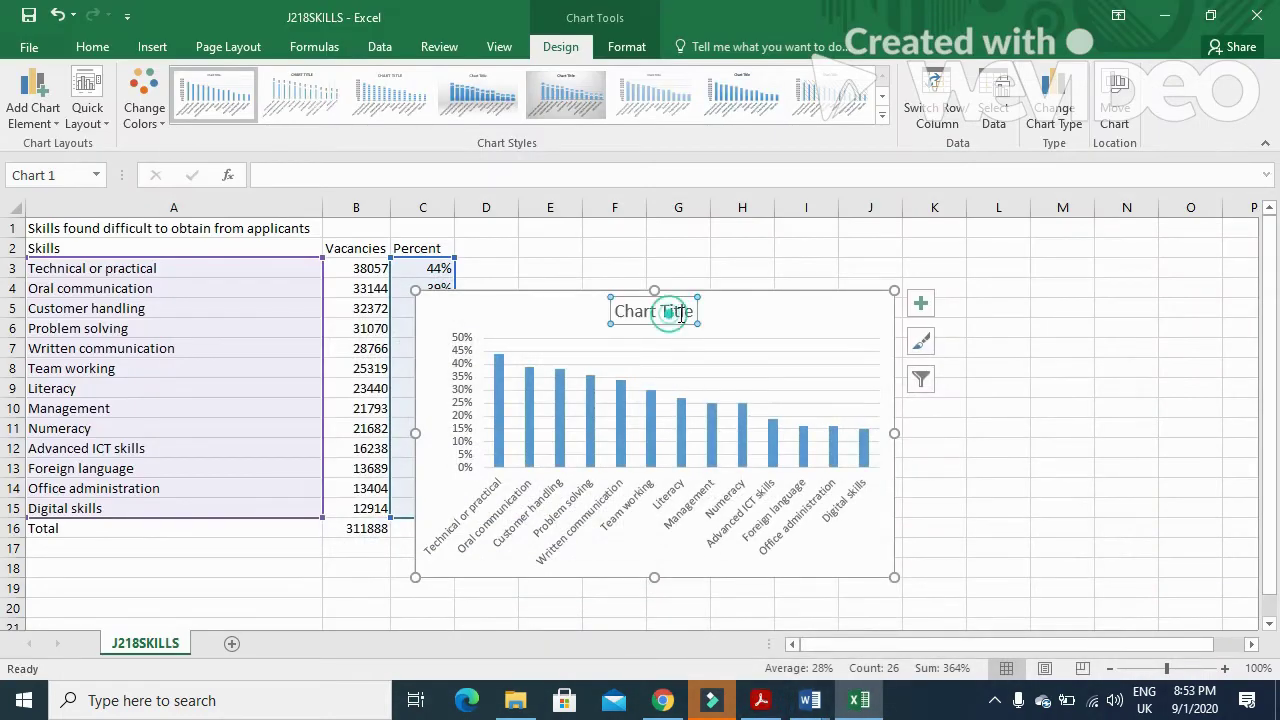
{"action": "left_click", "coordinate": [692, 311]}
{"action": "left_click_drag", "start_coordinate": [692, 311], "coordinate": [623, 316]}
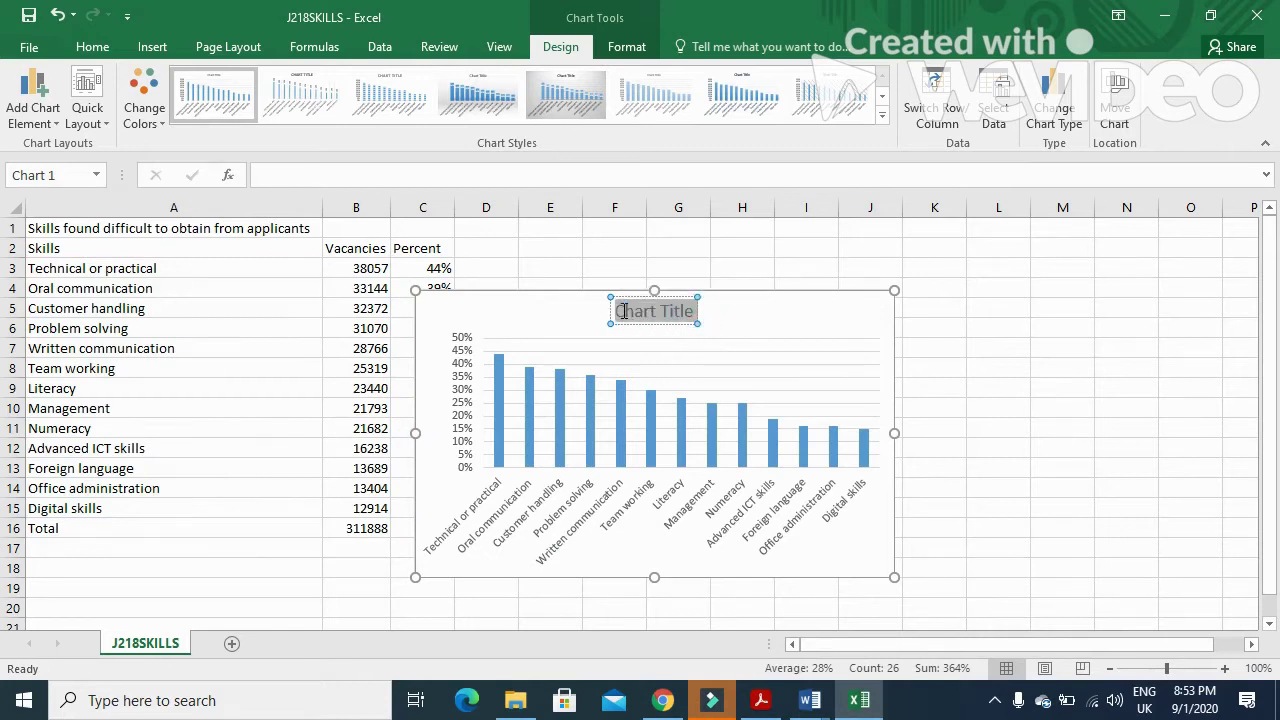
{"action": "key", "text": "ctrl+v"}
- Scroll the question paper on to the next task, then return to the chart
{"action": "left_click", "coordinate": [760, 700]}
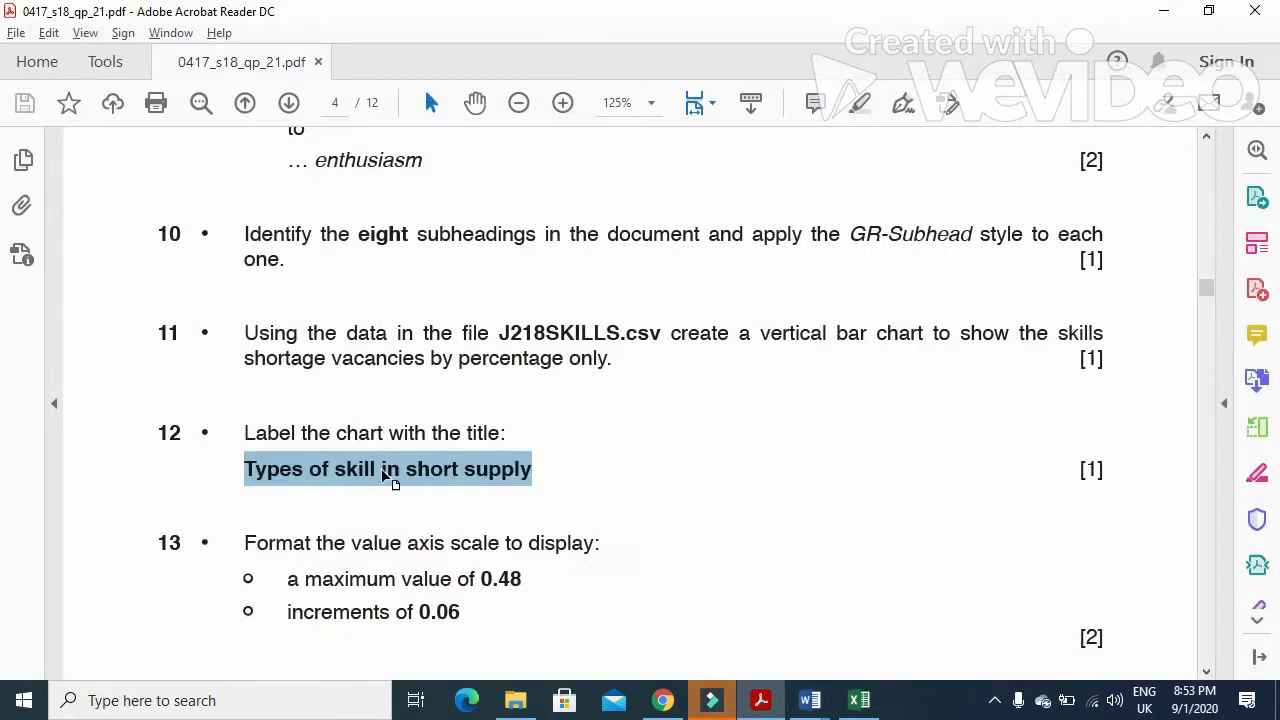
{"action": "scroll", "coordinate": [390, 478], "scroll_direction": "down", "scroll_amount": 2}
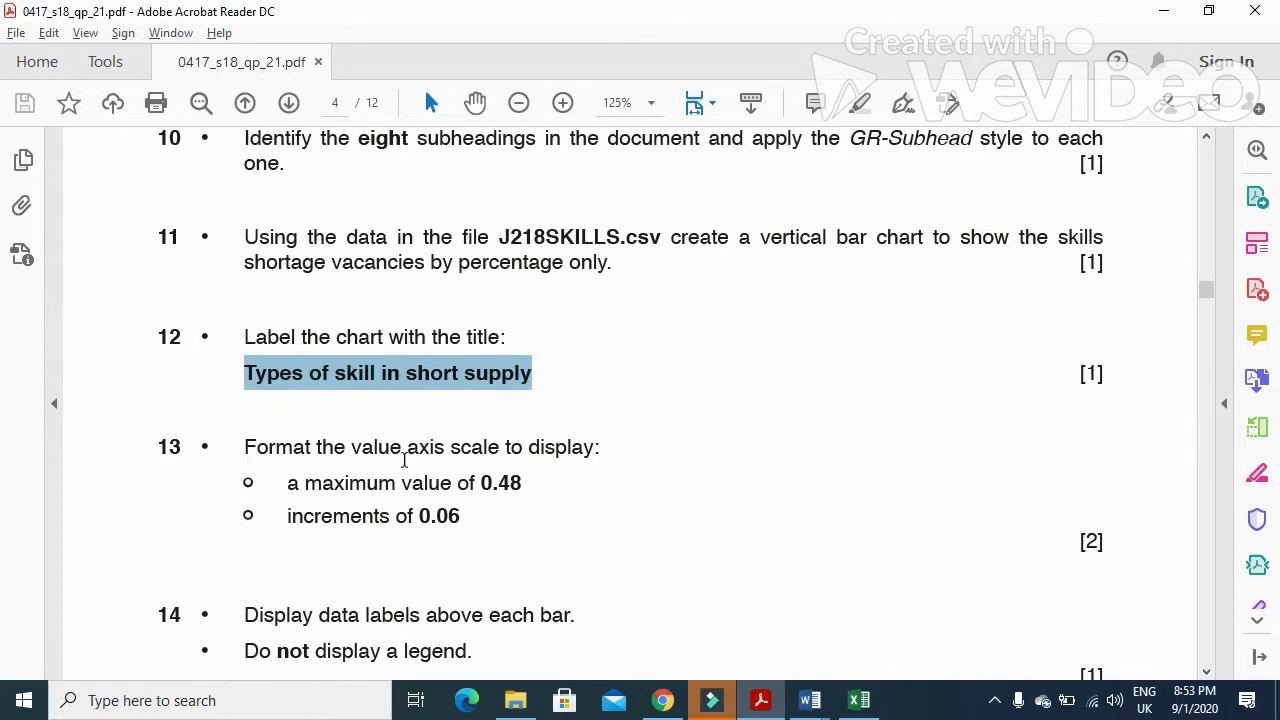
{"action": "scroll", "coordinate": [557, 459], "scroll_direction": "down", "scroll_amount": 1}
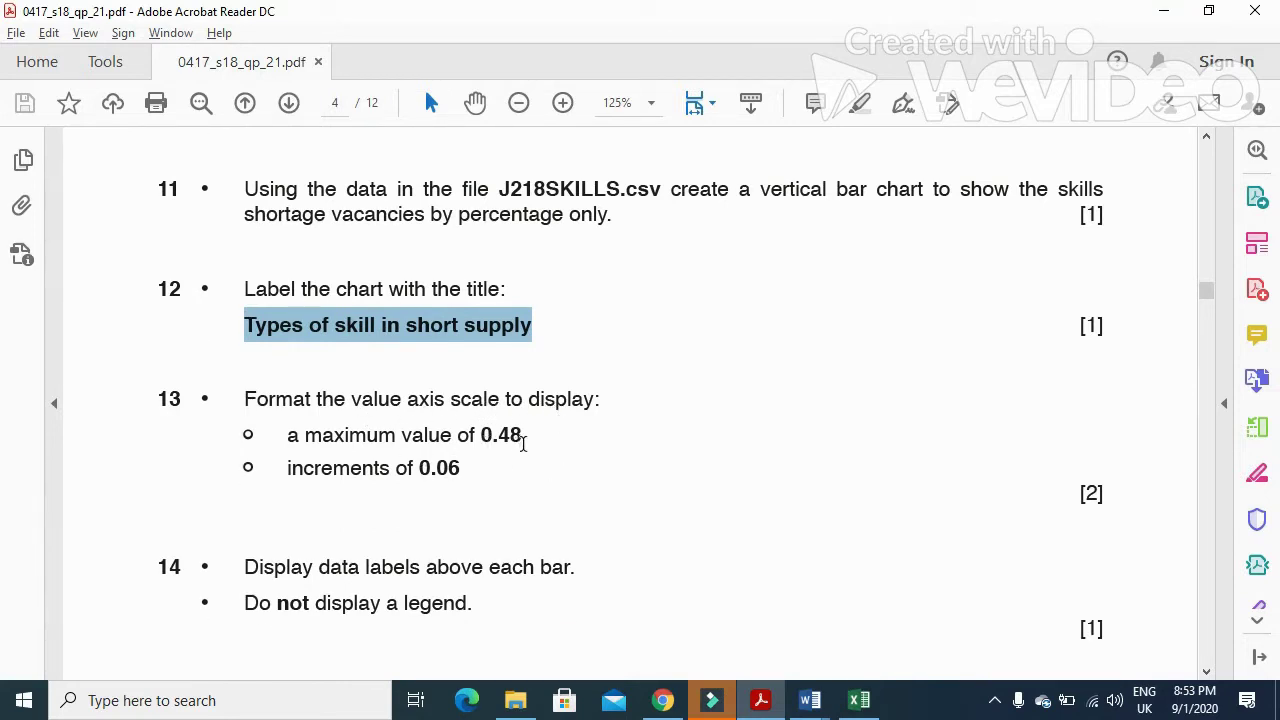
{"action": "left_click", "coordinate": [770, 707]}
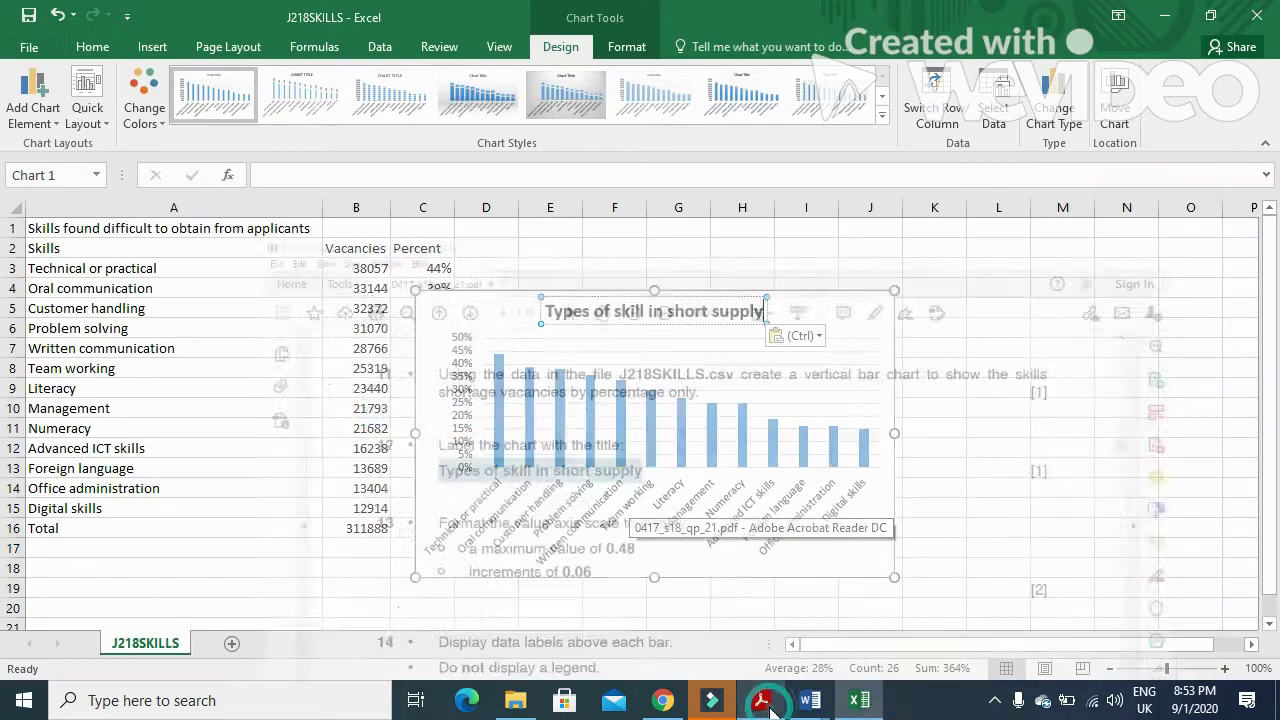
- Format the value axis with maximum 0.48 and major unit 0.06, so it reaches 48% in 6% steps
{"action": "left_click", "coordinate": [465, 409]}
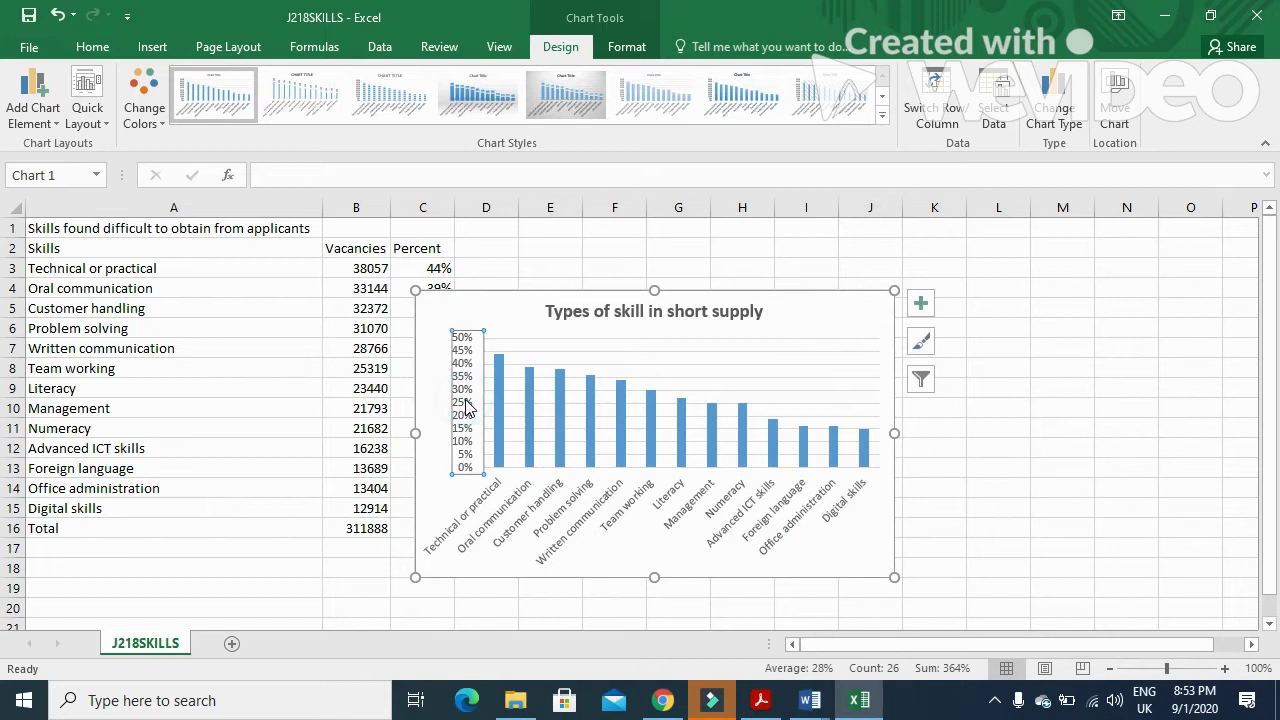
{"action": "right_click", "coordinate": [465, 409]}
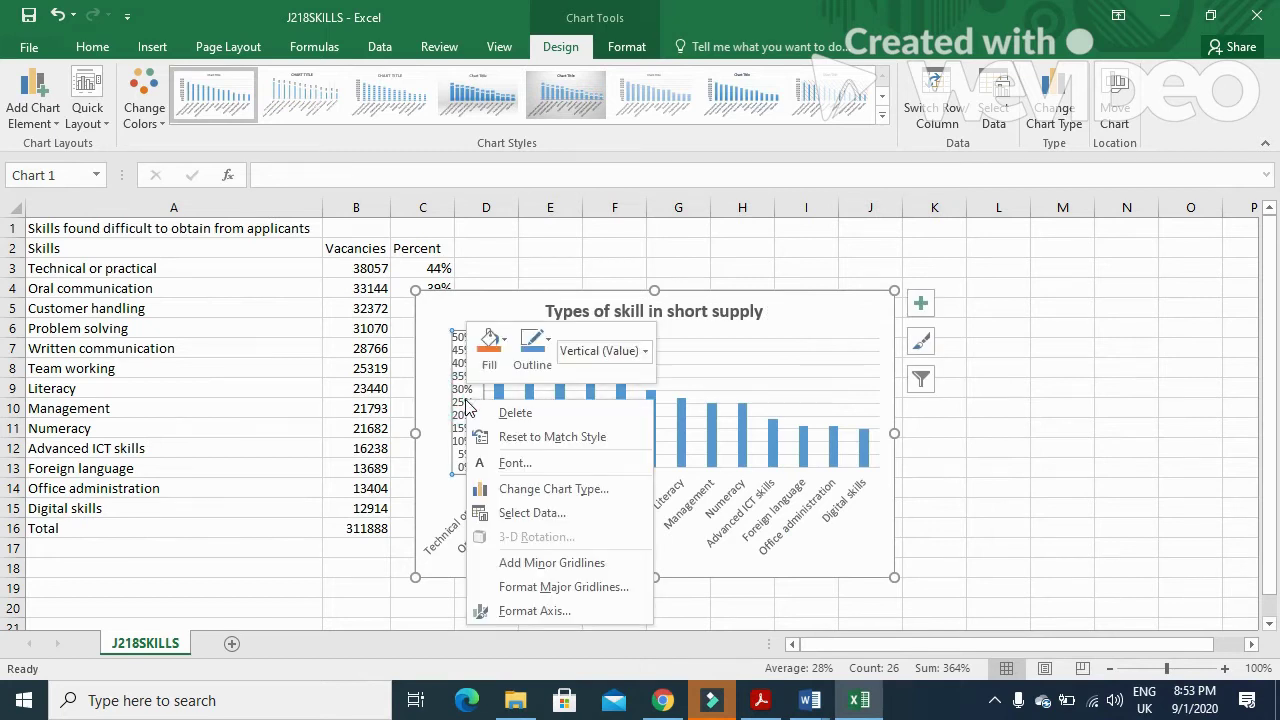
{"action": "left_click", "coordinate": [551, 615]}
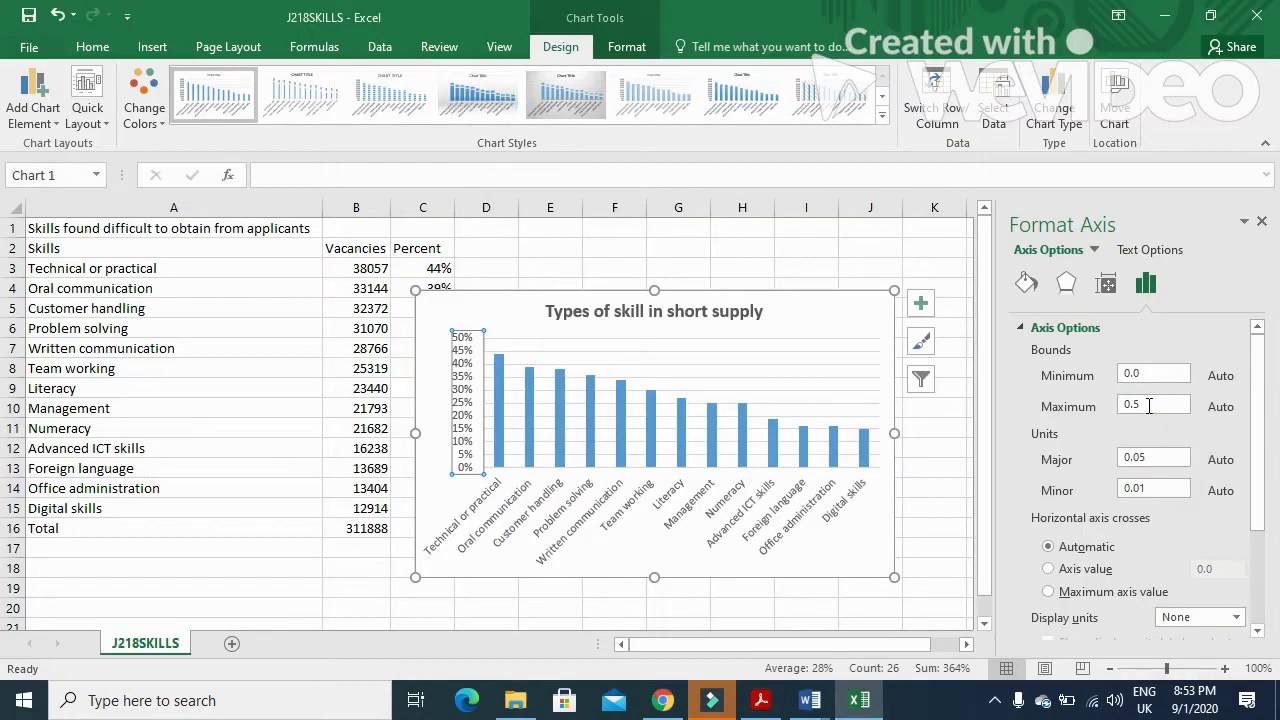
{"action": "double_click", "coordinate": [1148, 404]}
{"action": "key", "text": "alt+Tab"}
{"action": "key", "text": "alt+Tab"}
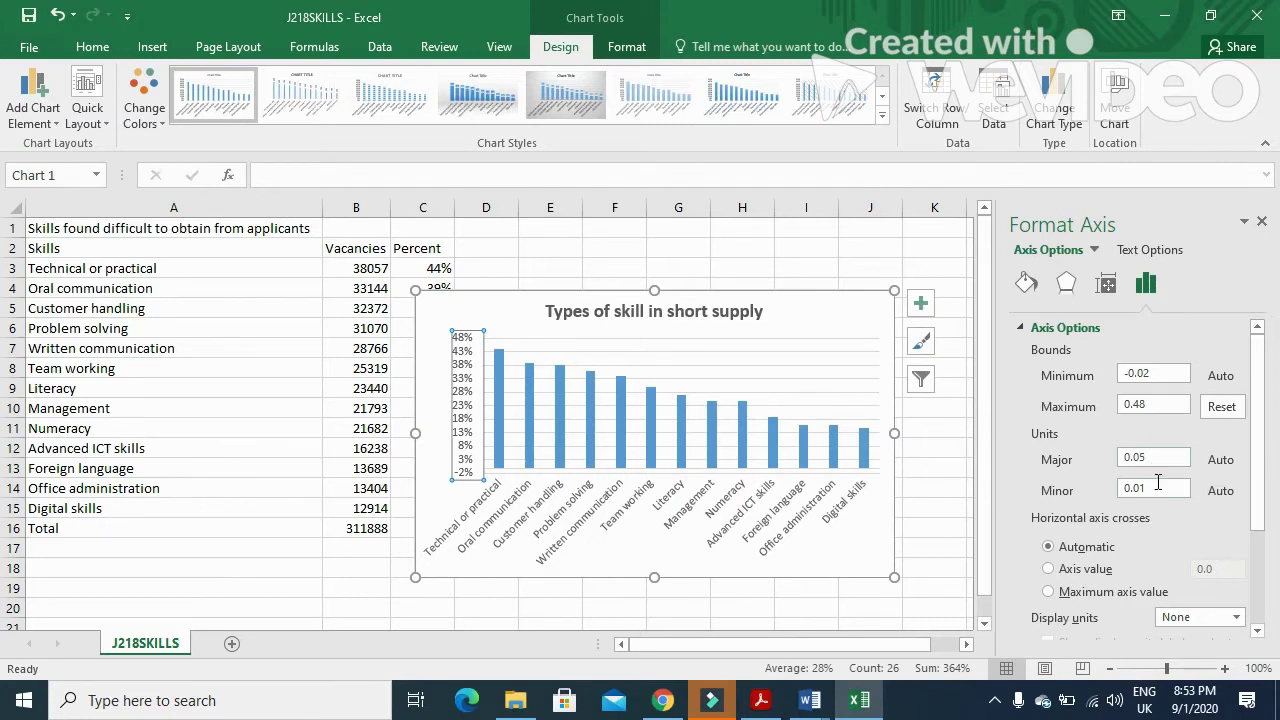
{"action": "key", "text": "alt+Tab"}
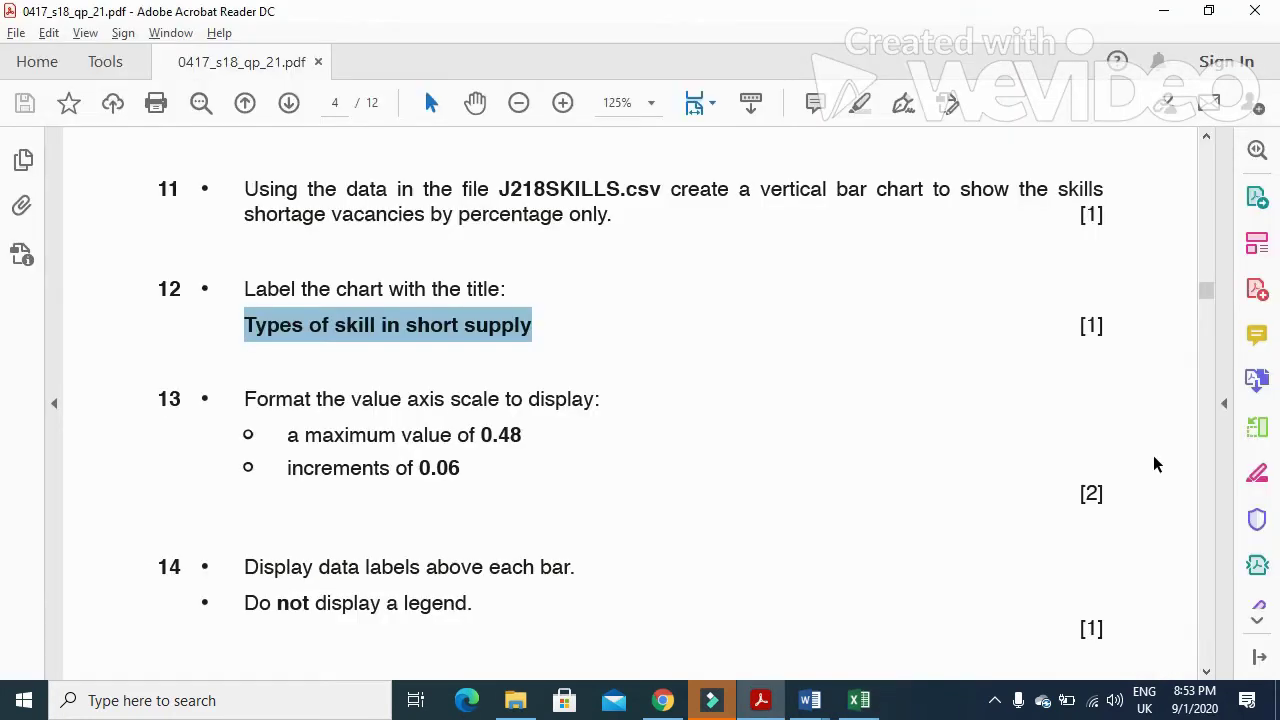
{"action": "key", "text": "alt+Tab"}
{"action": "left_click", "coordinate": [1149, 457]}
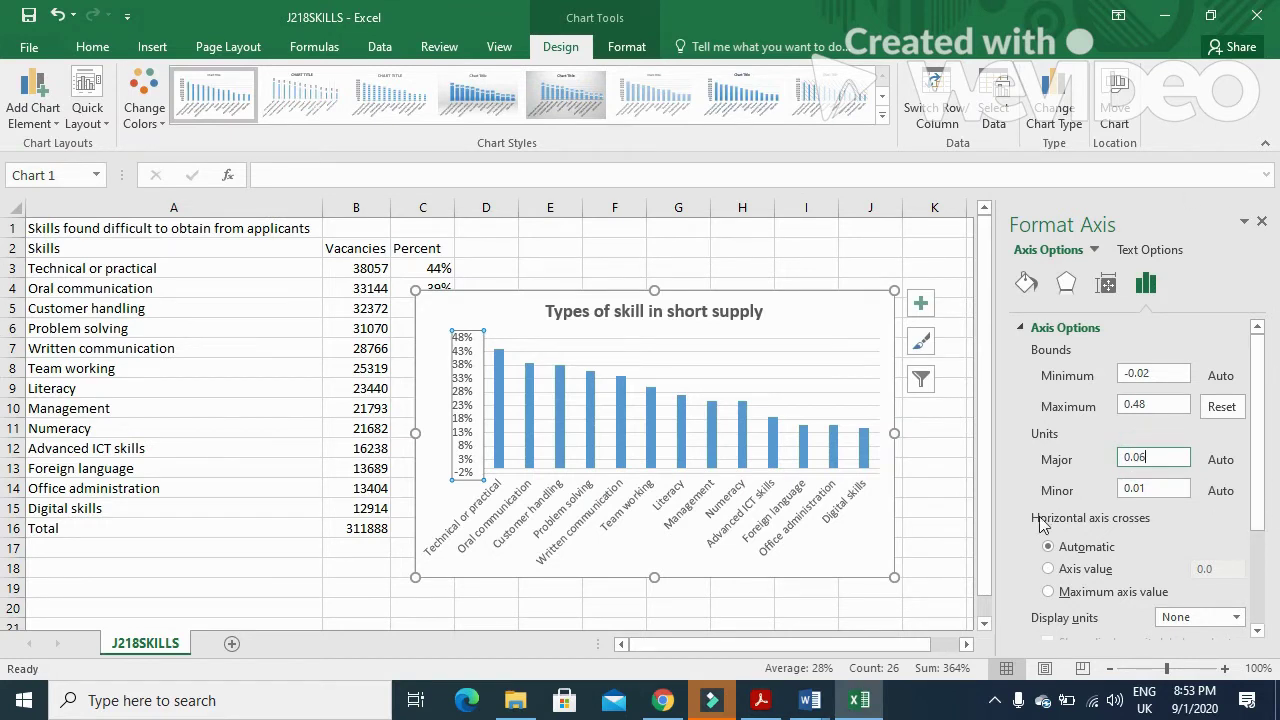
{"action": "left_click", "coordinate": [961, 488]}
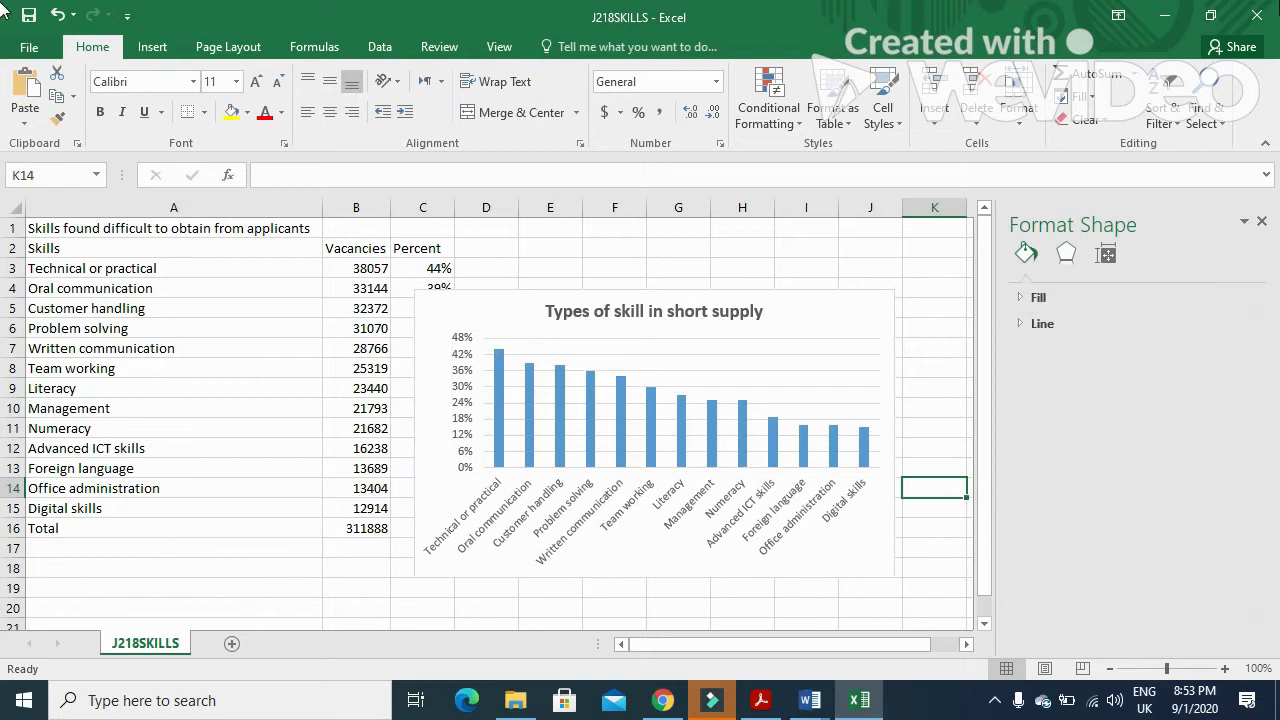
- Close the Format Axis pane and read question 14's data label requirement
{"action": "left_click", "coordinate": [1261, 221]}
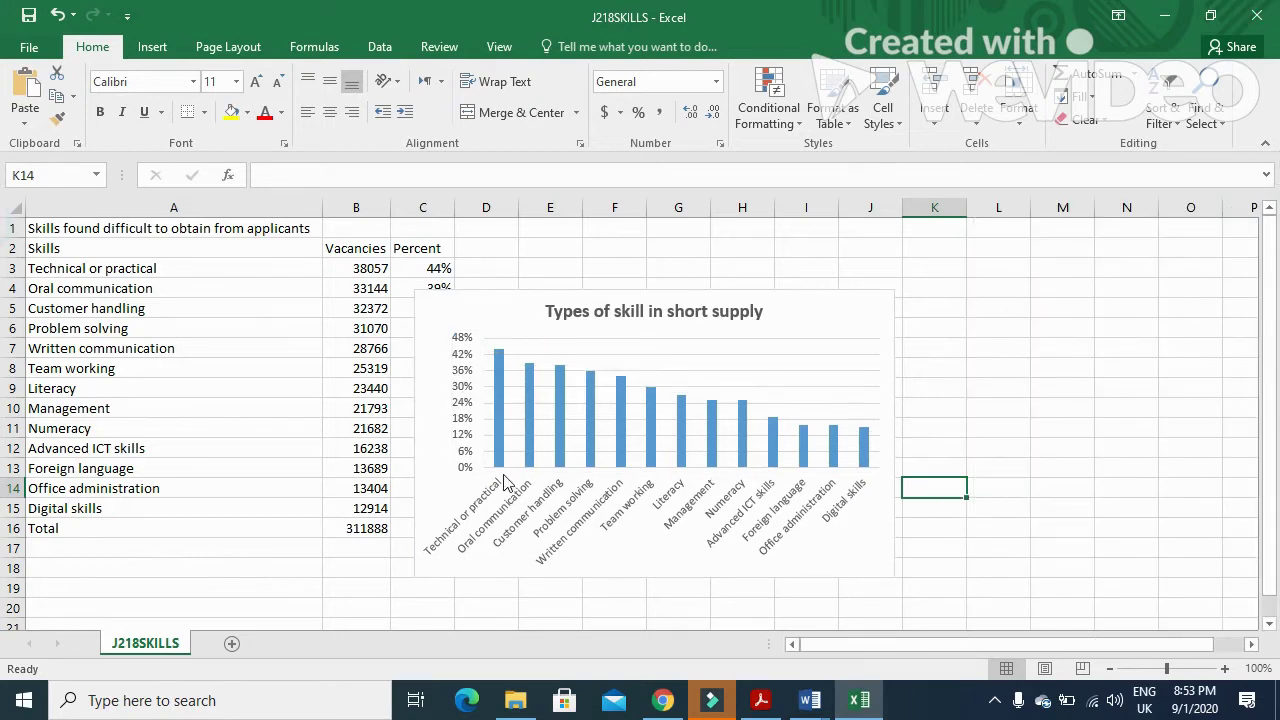
{"action": "key", "text": "alt+Tab"}
{"action": "scroll", "coordinate": [390, 412], "scroll_direction": "down", "scroll_amount": 3}
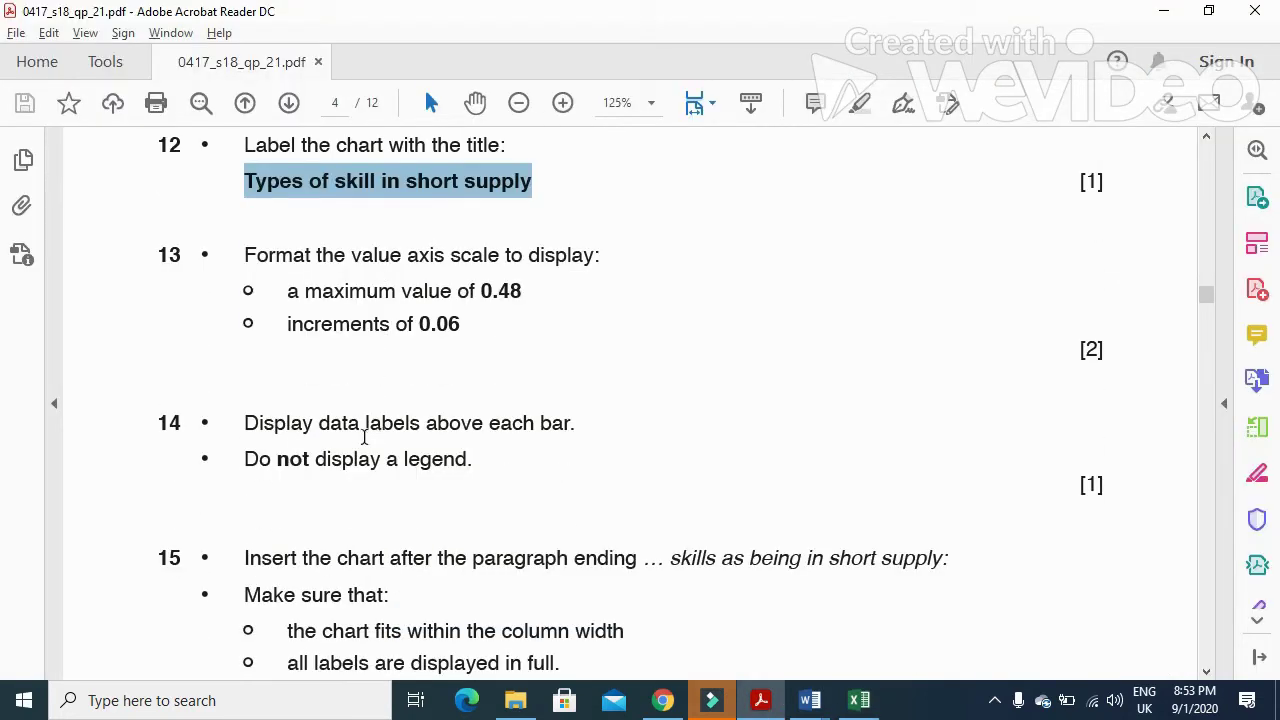
{"action": "scroll", "coordinate": [257, 424], "scroll_direction": "down", "scroll_amount": 1}
{"action": "left_click_drag", "start_coordinate": [241, 374], "coordinate": [558, 391]}
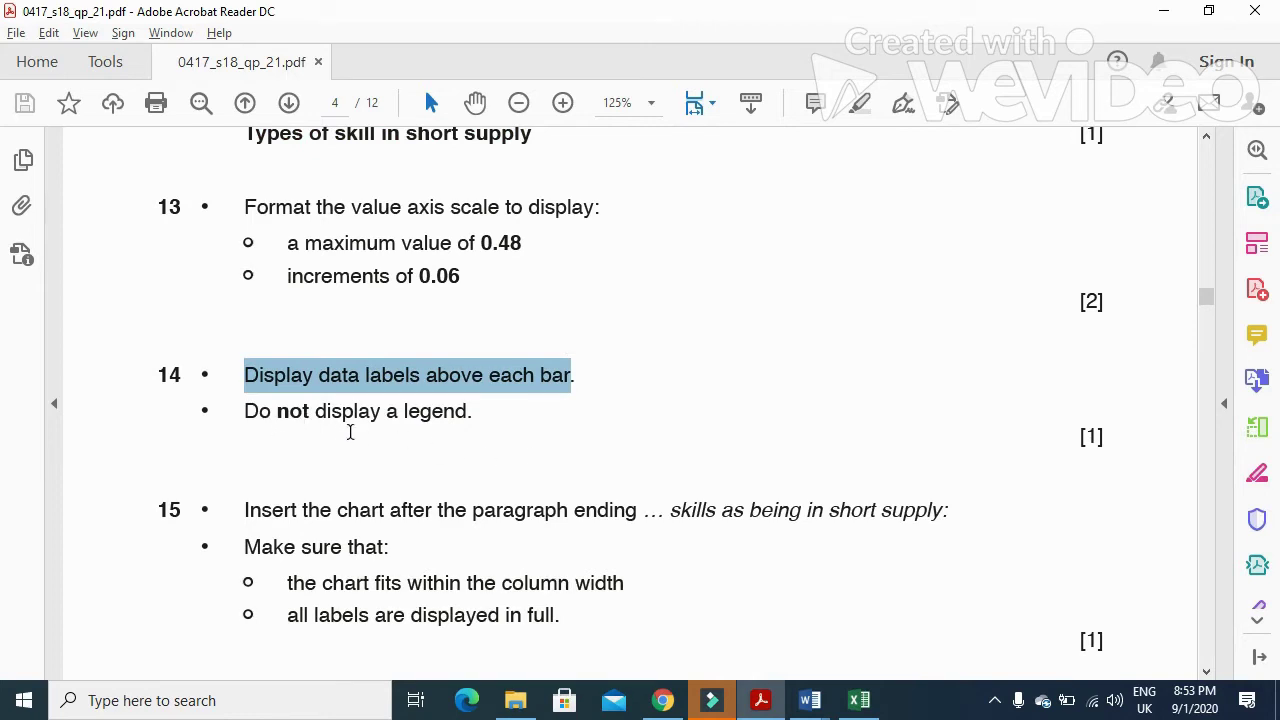
{"action": "key", "text": "alt+Tab"}
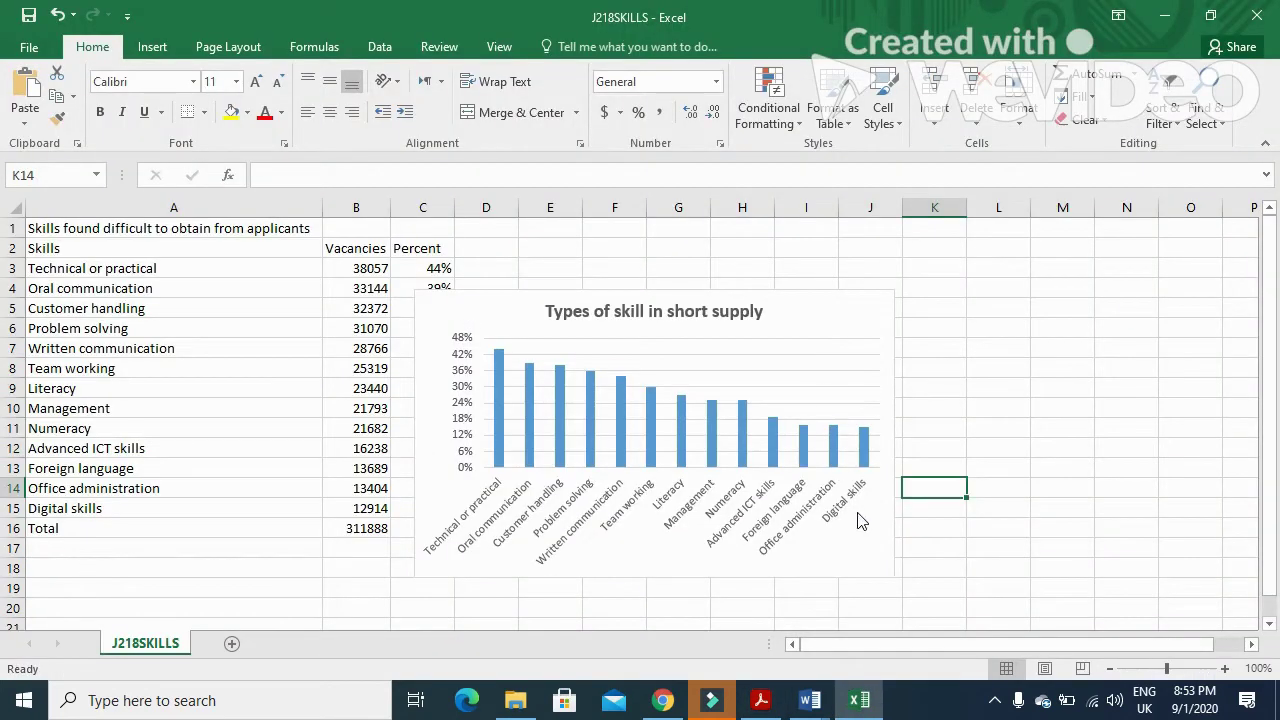
{"action": "key", "text": "alt+Tab"}
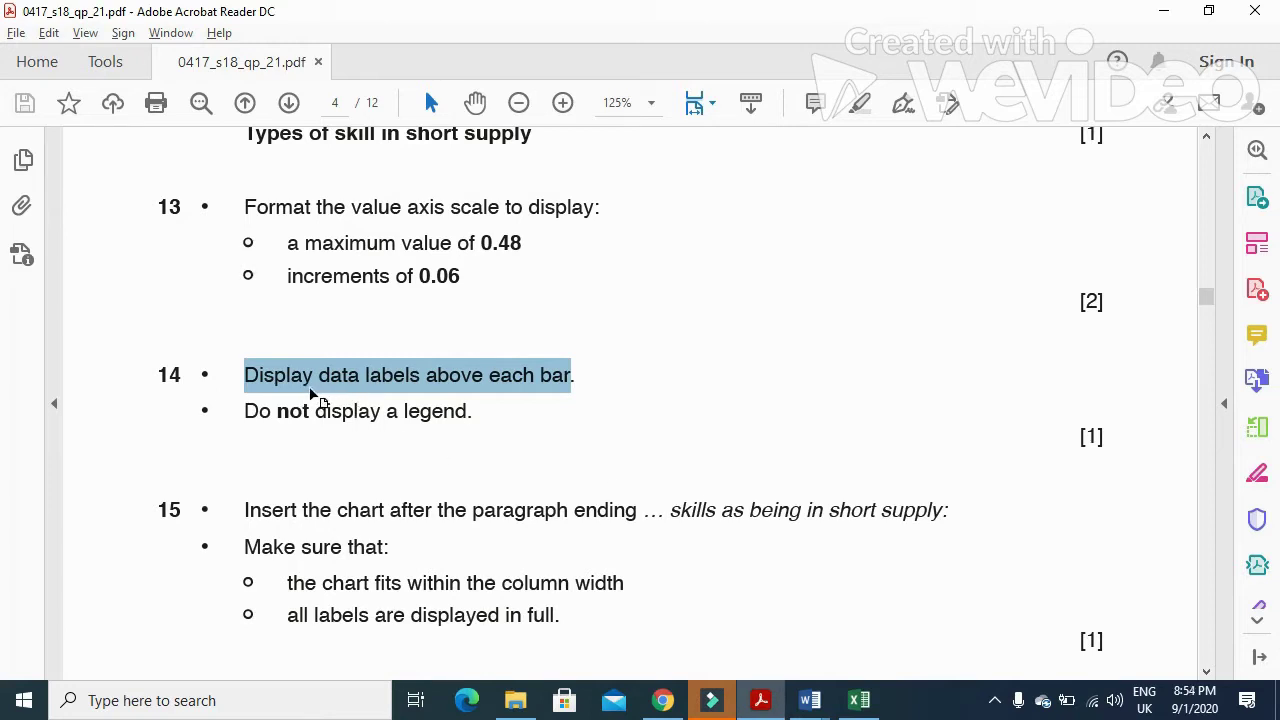
{"action": "key", "text": "alt+Tab"}
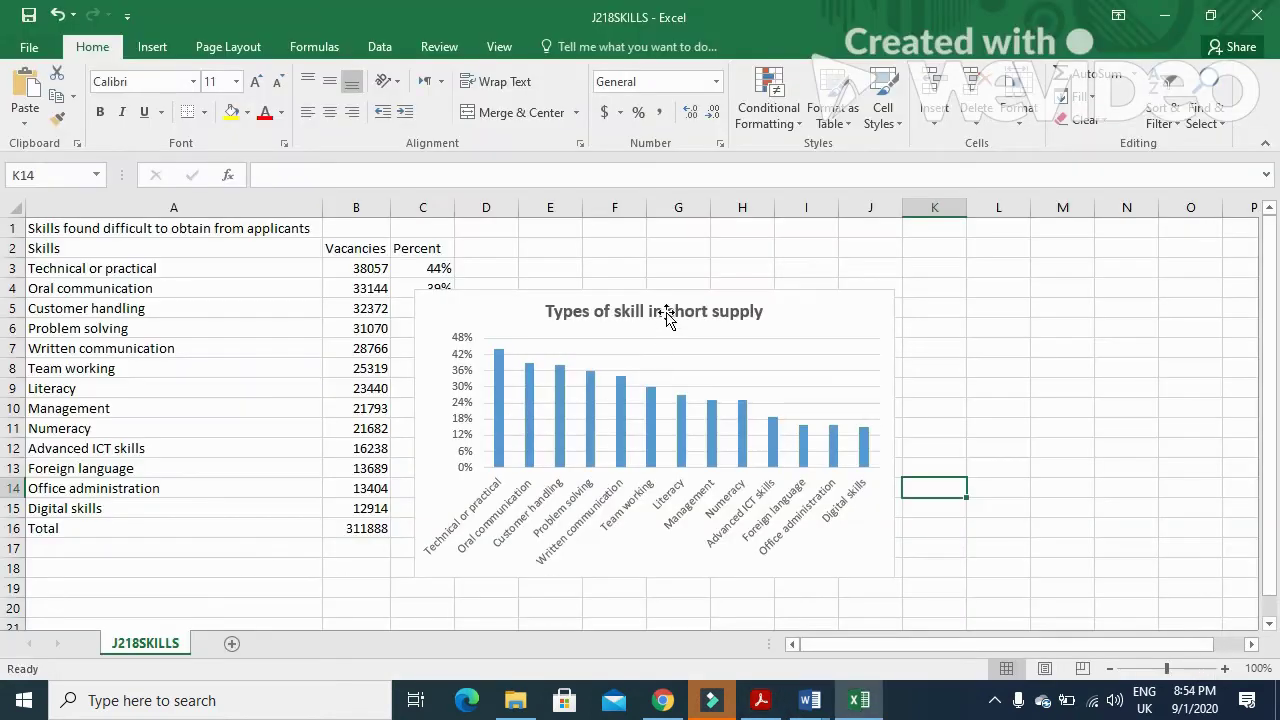
- Add Outside End data labels to the skills bar chart
{"action": "left_click", "coordinate": [663, 291]}
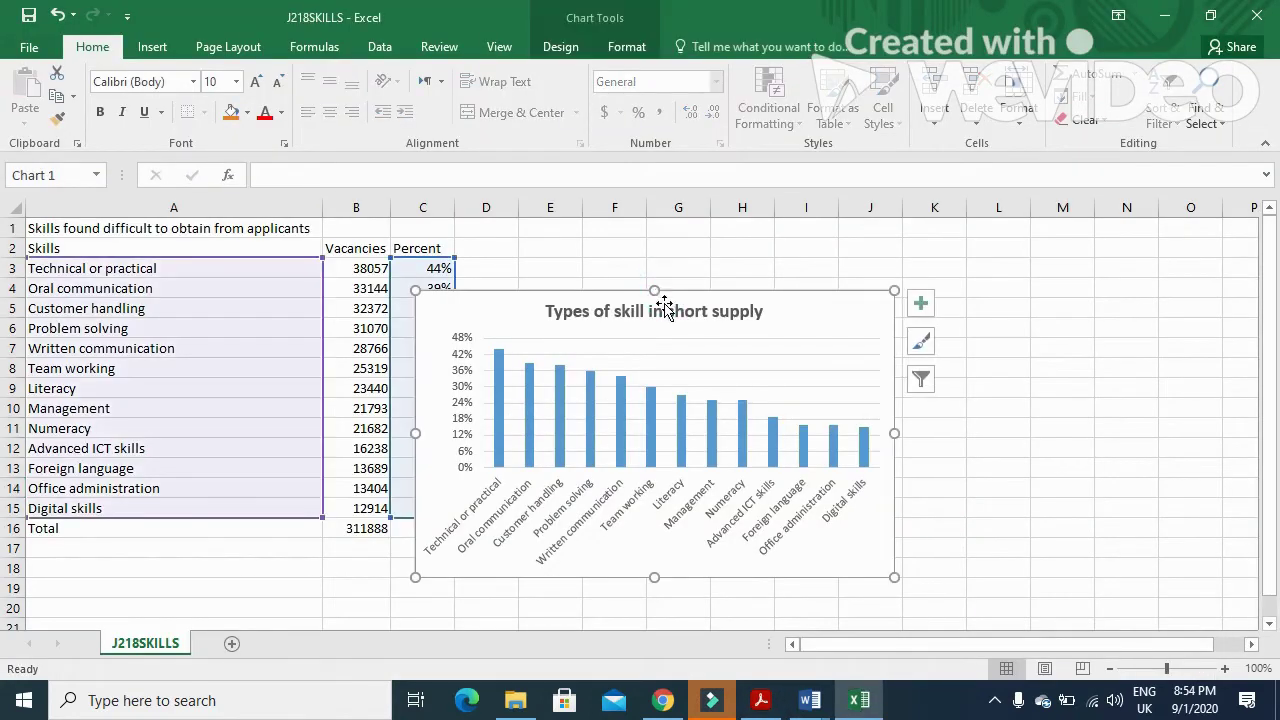
{"action": "left_click", "coordinate": [565, 48]}
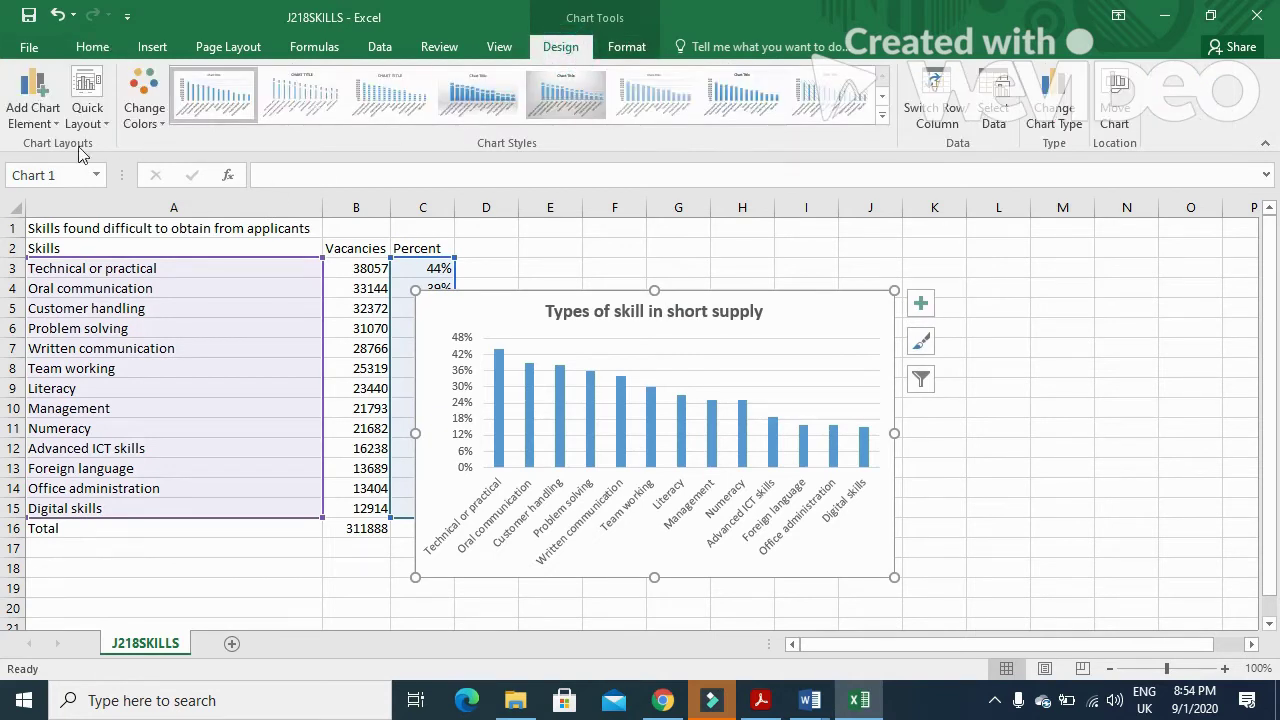
{"action": "left_click", "coordinate": [33, 108]}
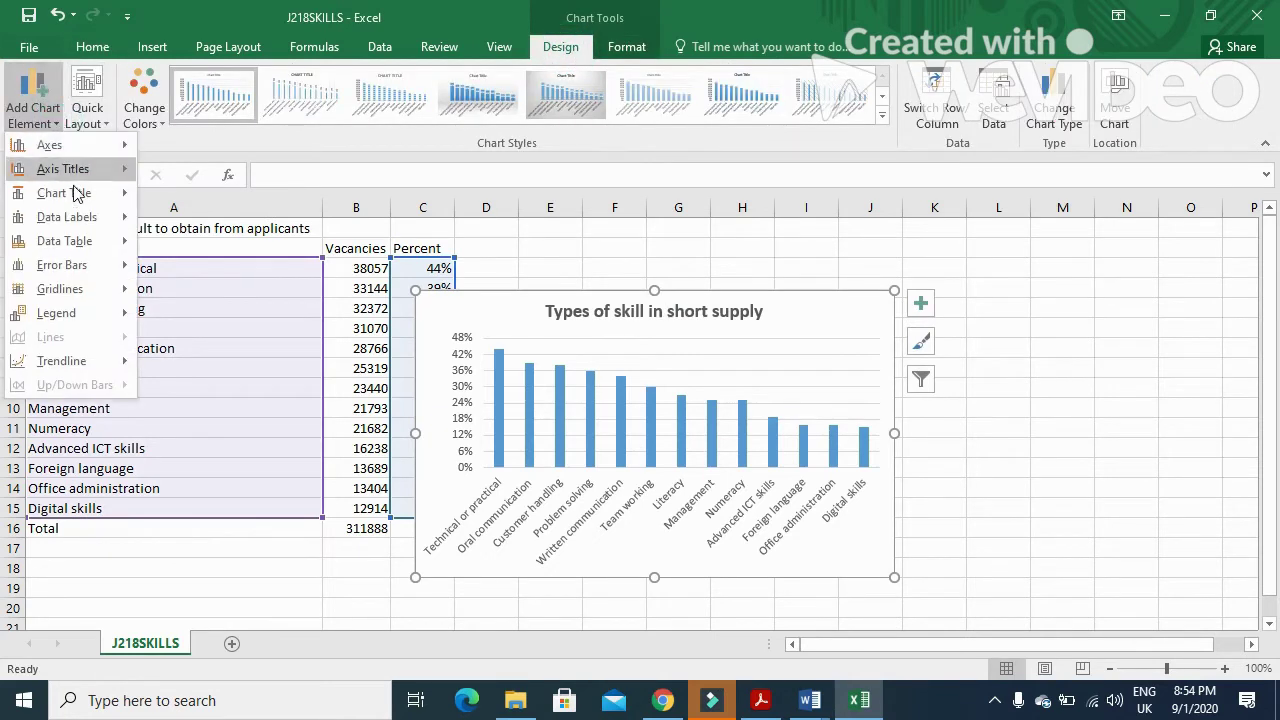
{"action": "mouse_move", "coordinate": [76, 224]}
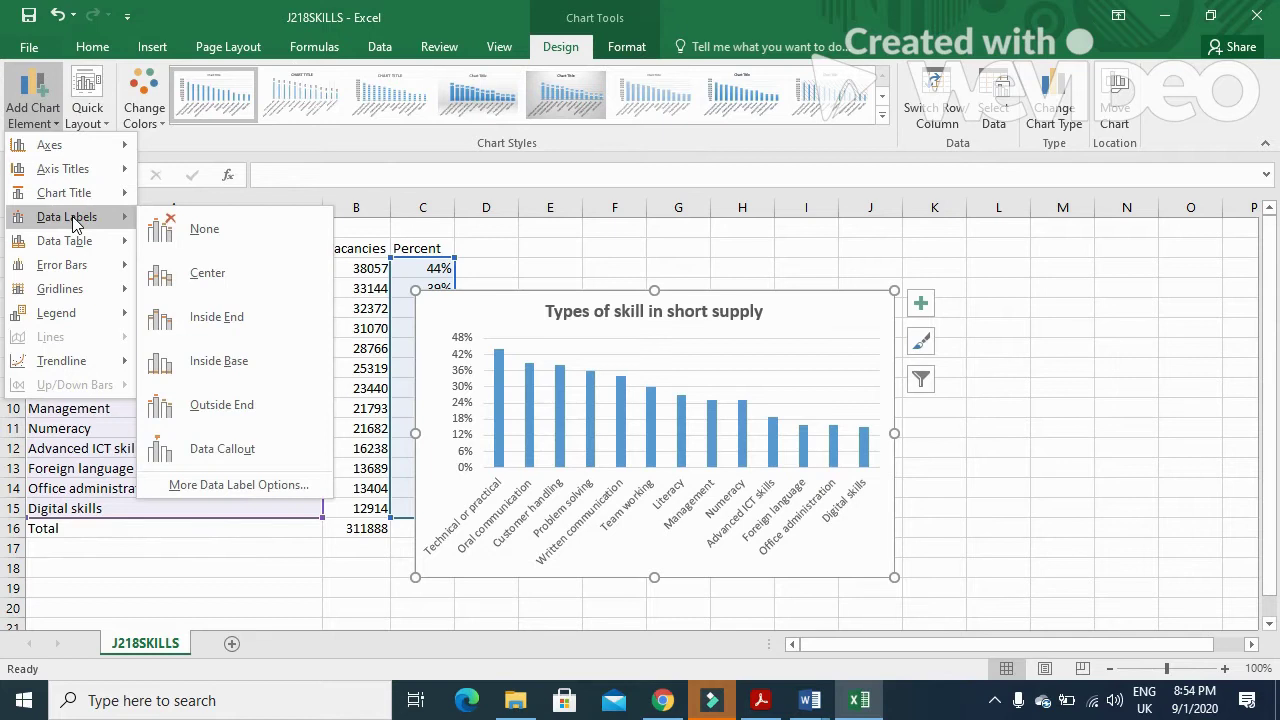
{"action": "left_click", "coordinate": [218, 406]}
- Read the question paper's instruction about inserting the chart into the report
{"action": "key", "text": "alt+Tab"}
{"action": "scroll", "coordinate": [686, 474], "scroll_direction": "down", "scroll_amount": 4}
{"action": "left_click_drag", "start_coordinate": [246, 318], "coordinate": [612, 332]}
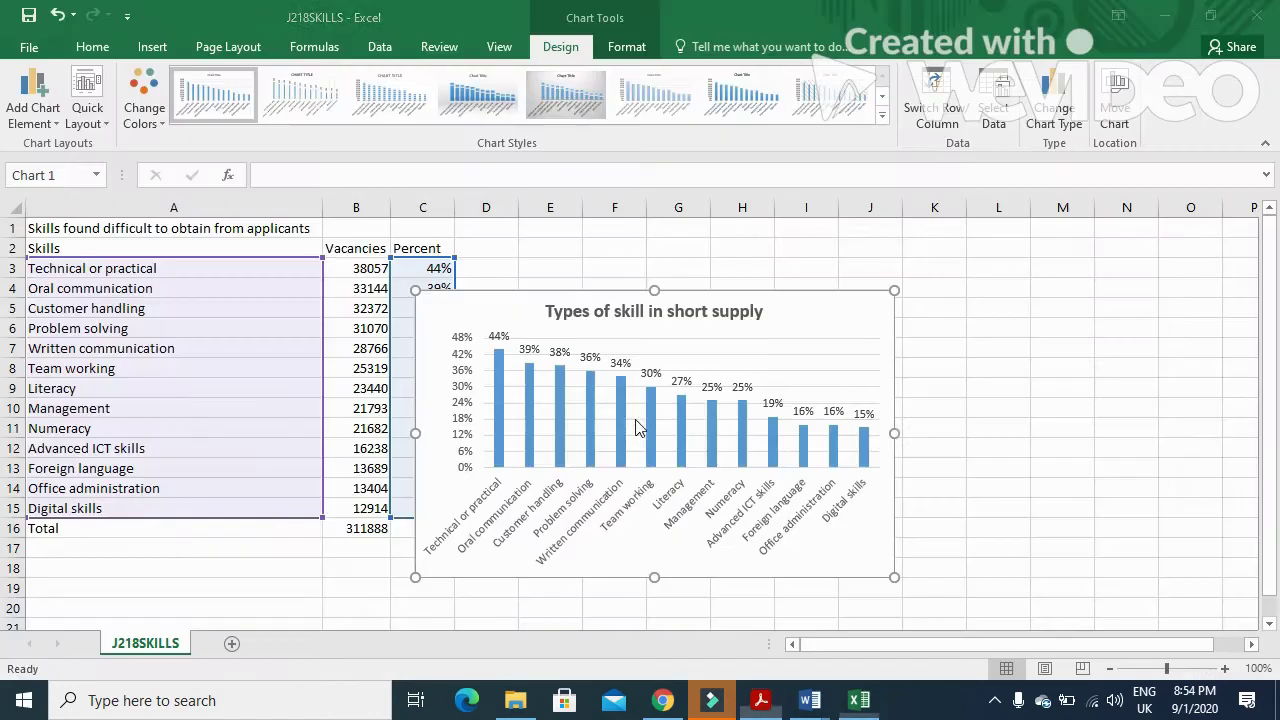
{"action": "key", "text": "alt+Tab"}
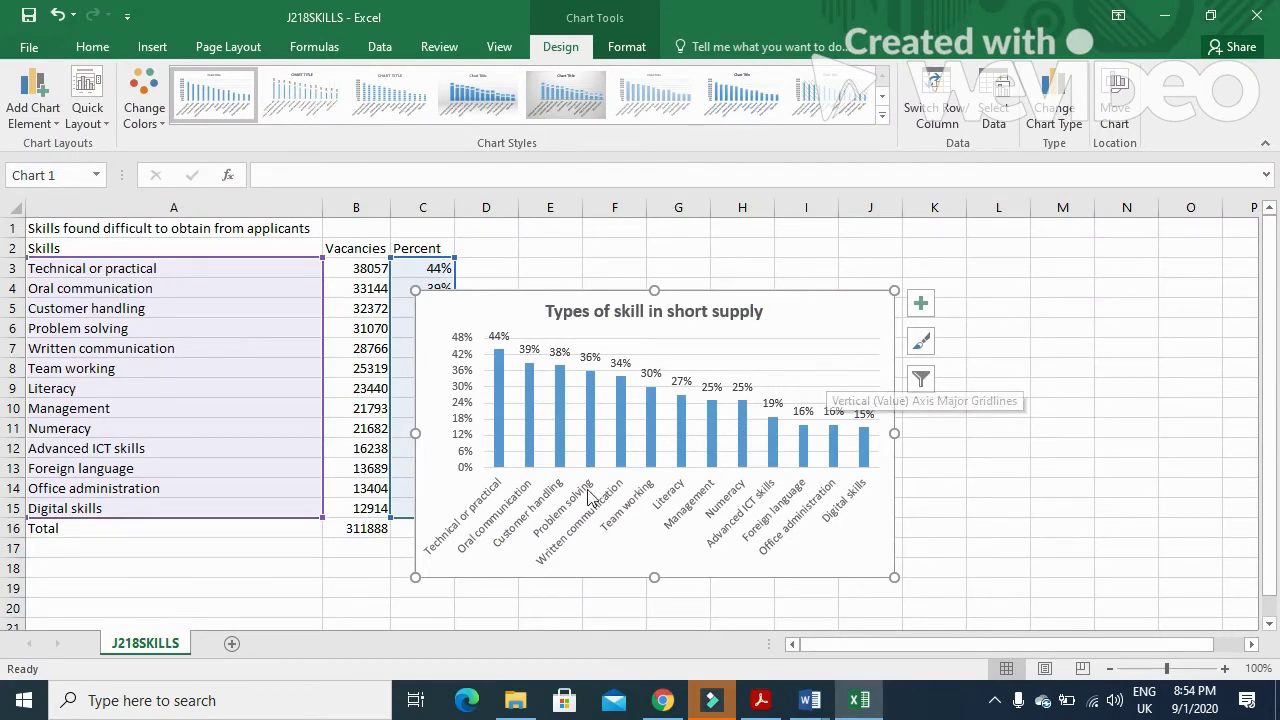
- Paste the skills chart into the REPORT after the paragraph ending 'short supply:'
{"action": "mouse_move", "coordinate": [828, 680]}
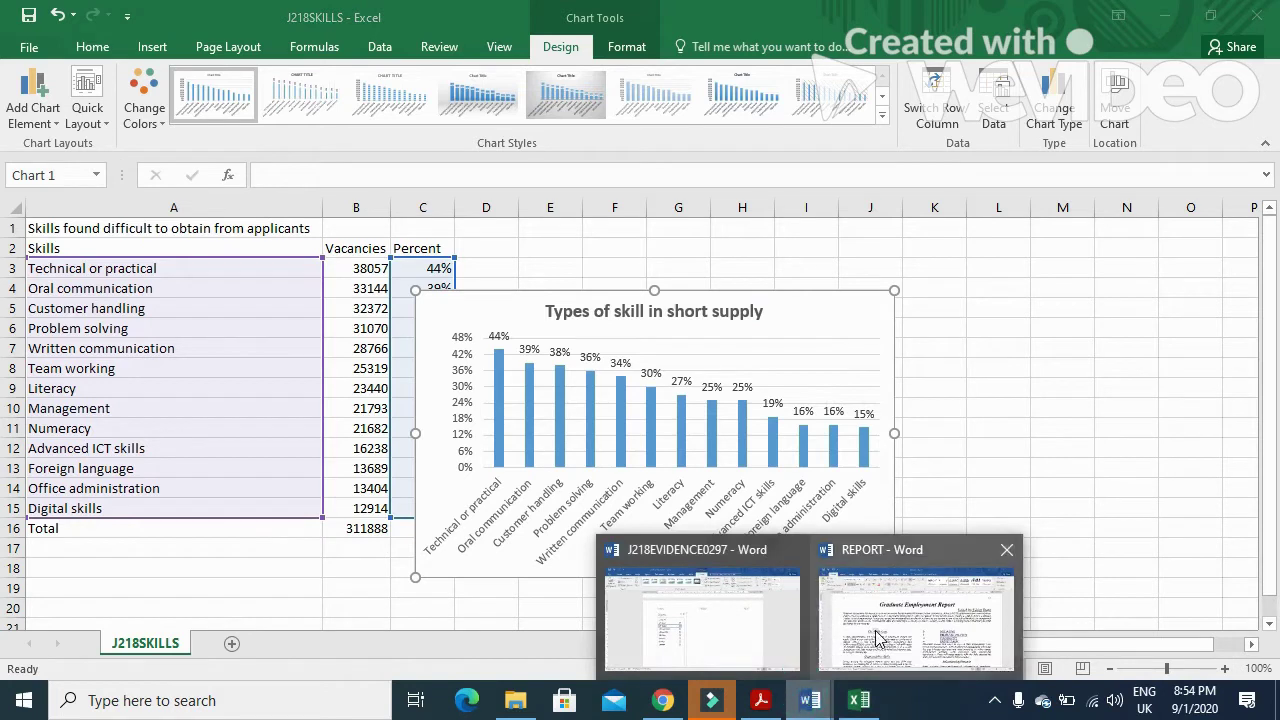
{"action": "left_click", "coordinate": [882, 638]}
{"action": "scroll", "coordinate": [593, 523], "scroll_direction": "down", "scroll_amount": 3}
{"action": "scroll", "coordinate": [593, 523], "scroll_direction": "down", "scroll_amount": 1}
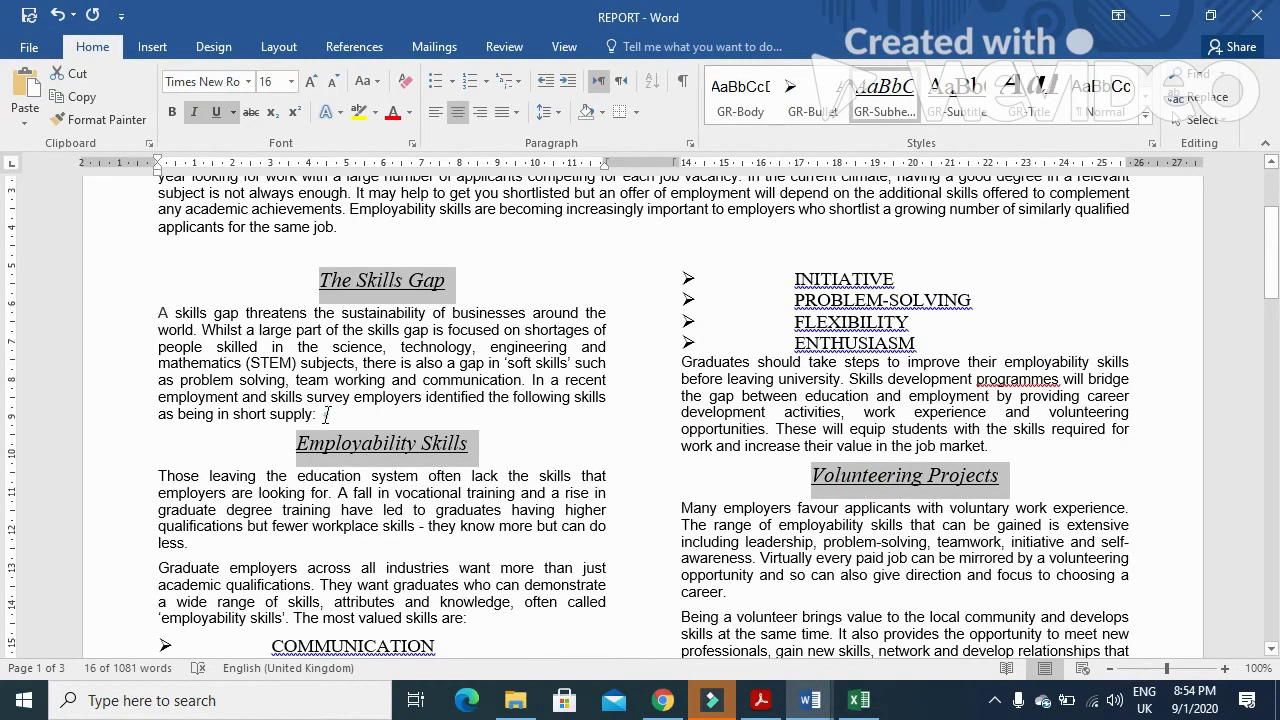
{"action": "left_click", "coordinate": [326, 414]}
{"action": "key", "text": "ctrl+v"}
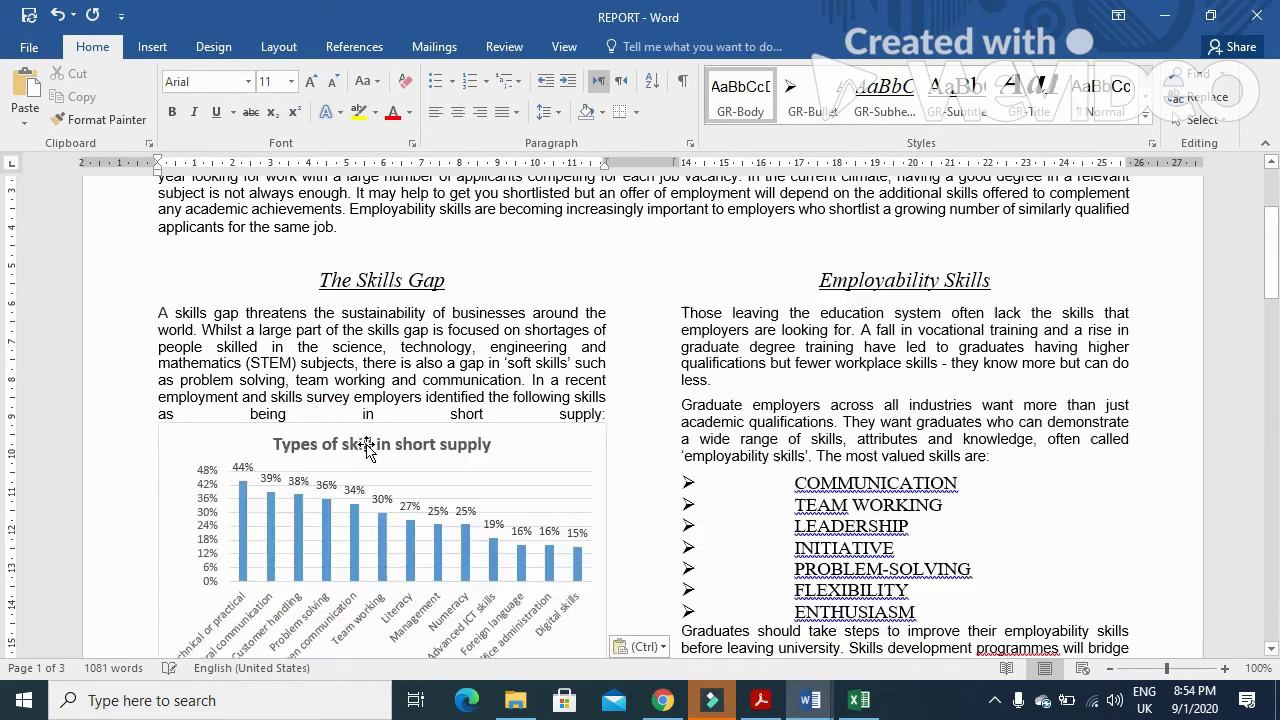
{"action": "scroll", "coordinate": [368, 452], "scroll_direction": "down", "scroll_amount": 4}
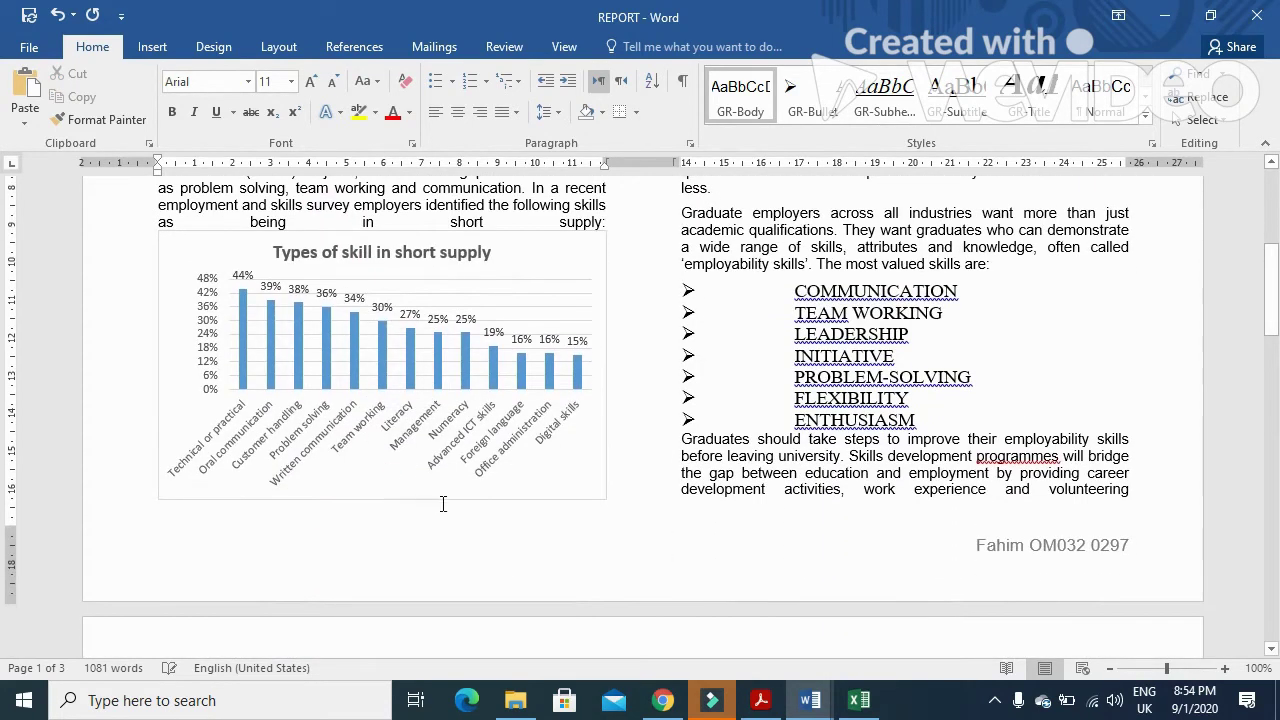
- Check the requirements that the chart fits the column and shows labels in full
{"action": "left_click", "coordinate": [760, 700]}
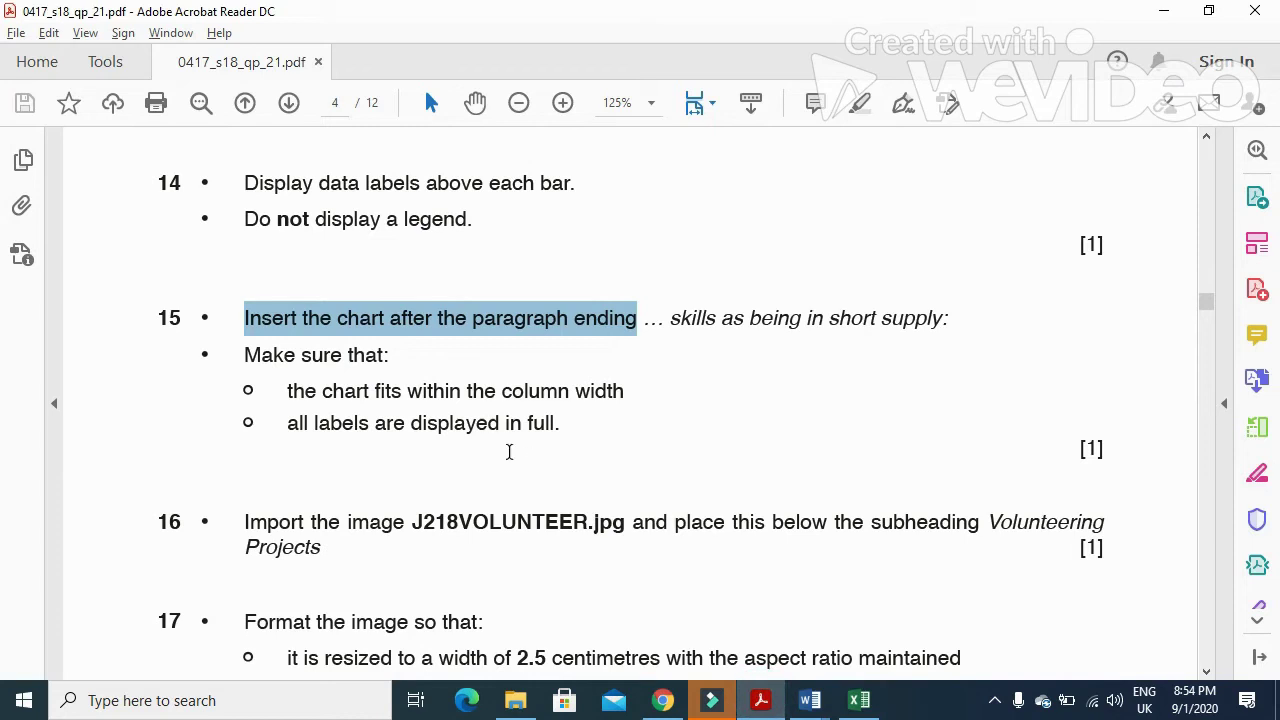
{"action": "scroll", "coordinate": [509, 452], "scroll_direction": "down", "scroll_amount": 1}
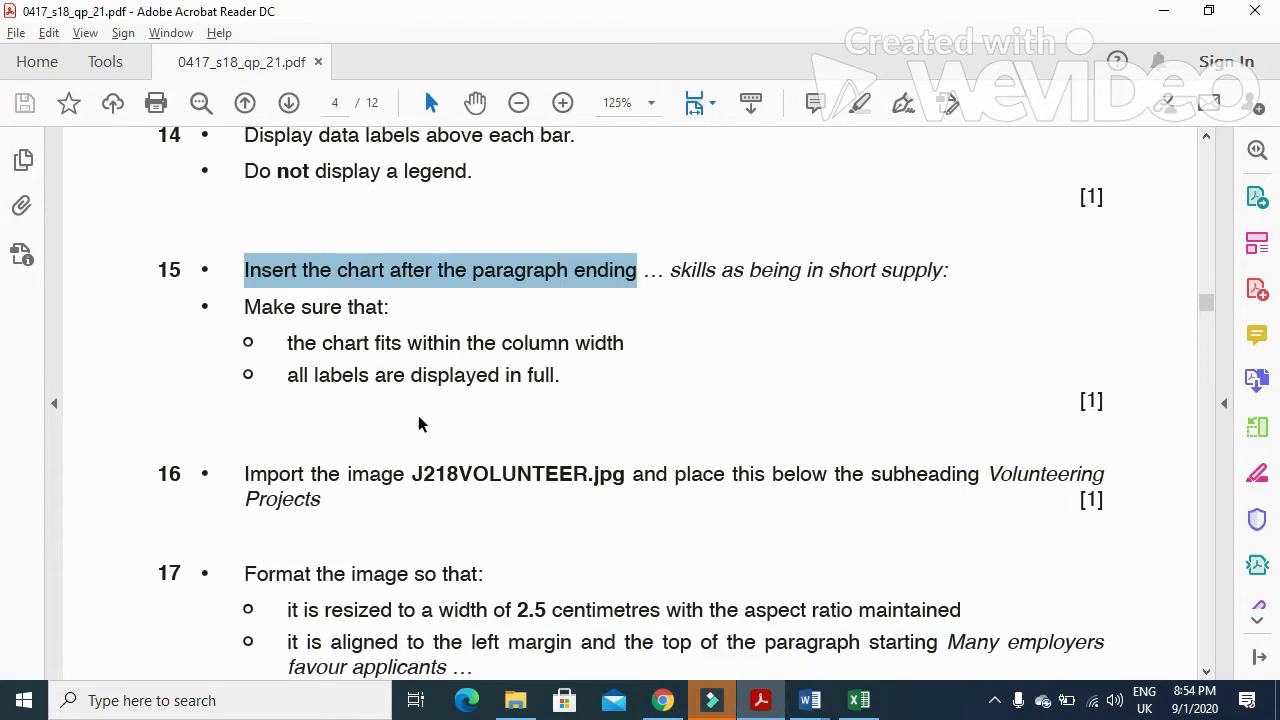
{"action": "left_click_drag", "start_coordinate": [289, 346], "coordinate": [612, 356]}
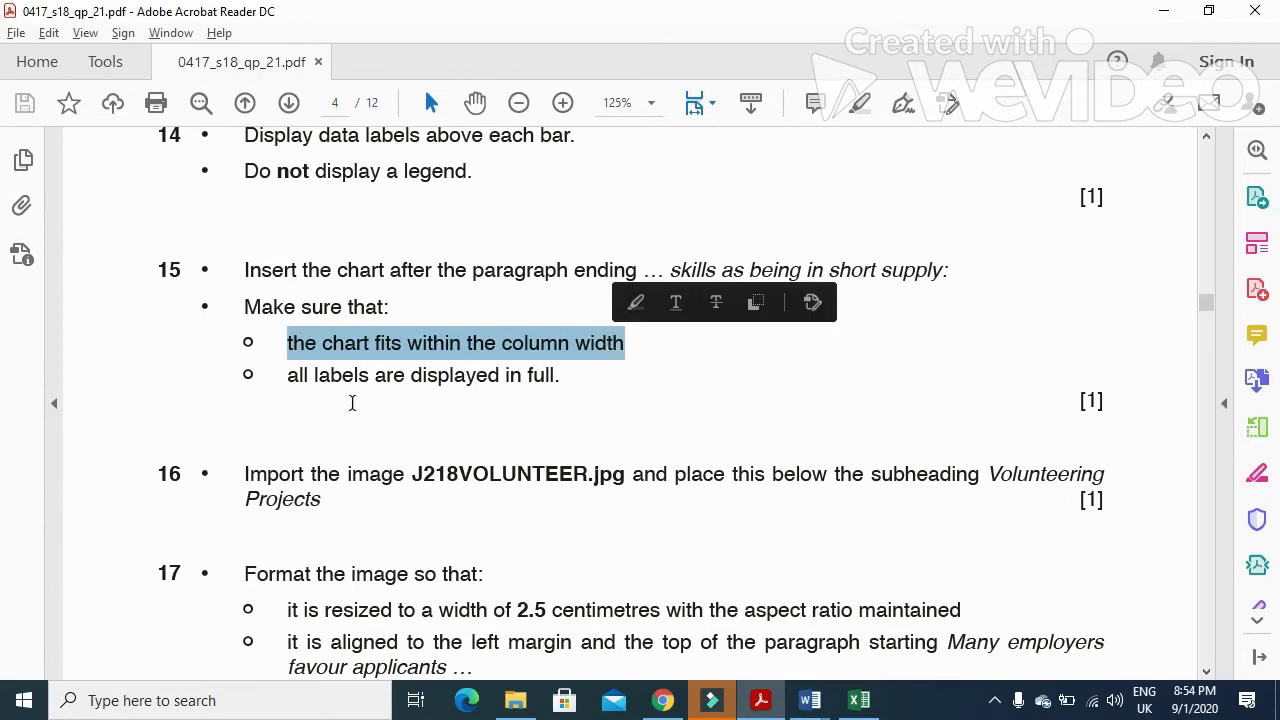
{"action": "mouse_move", "coordinate": [287, 376]}
{"action": "left_mouse_down"}
{"action": "mouse_move", "coordinate": [503, 375]}
{"action": "mouse_move", "coordinate": [556, 410]}
{"action": "left_mouse_up"}
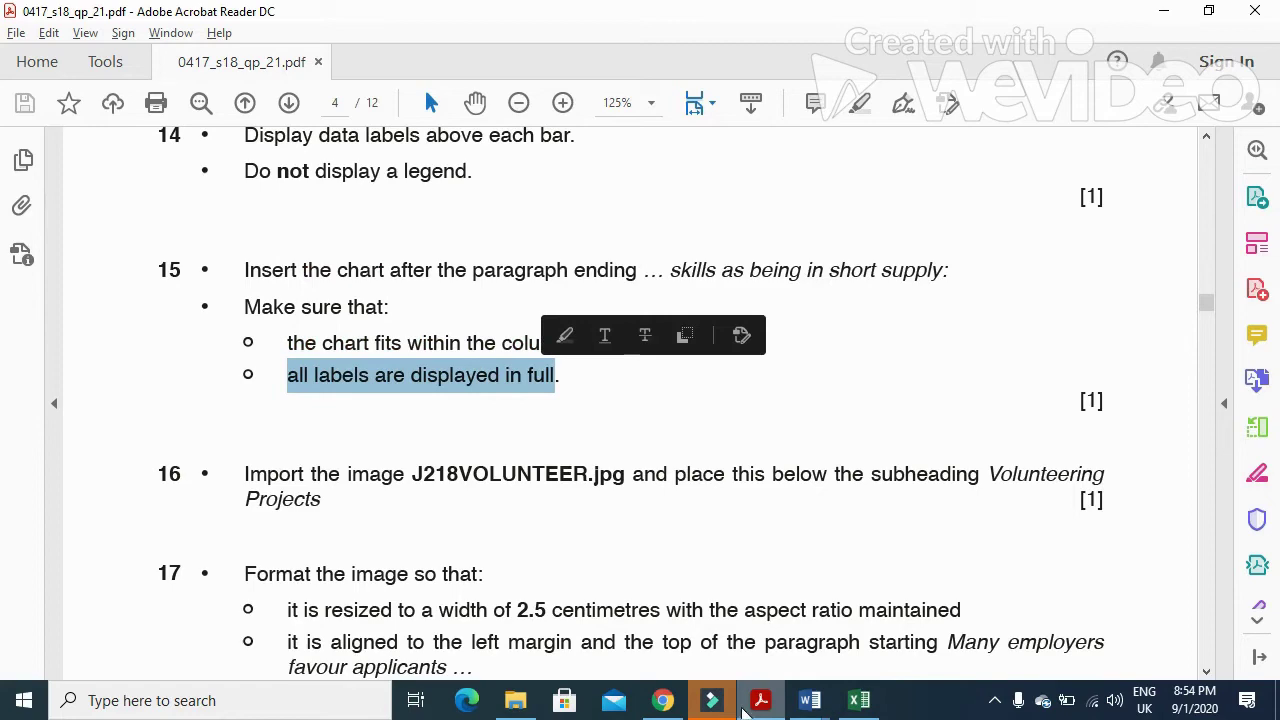
{"action": "left_click", "coordinate": [759, 703]}
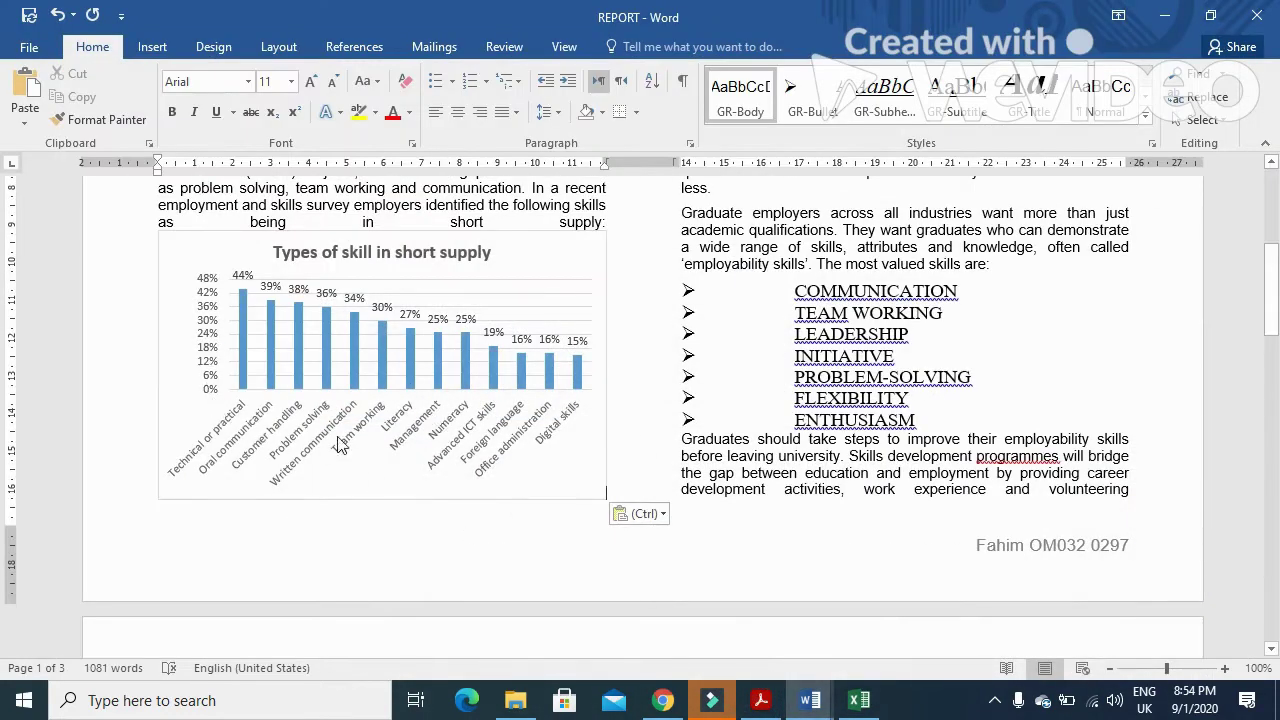
{"action": "key", "text": "alt+Tab"}
- Mark the file name J218VOLUNTEER.jpg in question 16 and go back to the REPORT
{"action": "scroll", "coordinate": [559, 676], "scroll_direction": "down", "scroll_amount": 3}
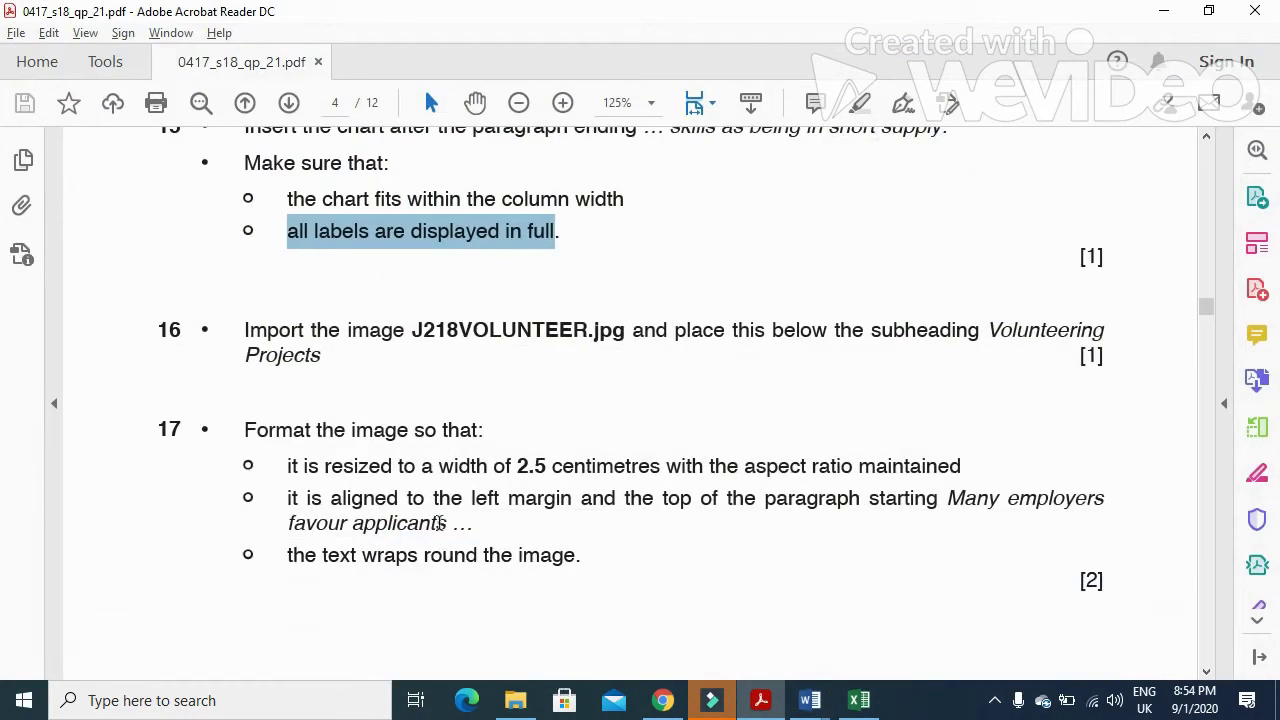
{"action": "left_click_drag", "start_coordinate": [413, 331], "coordinate": [624, 342]}
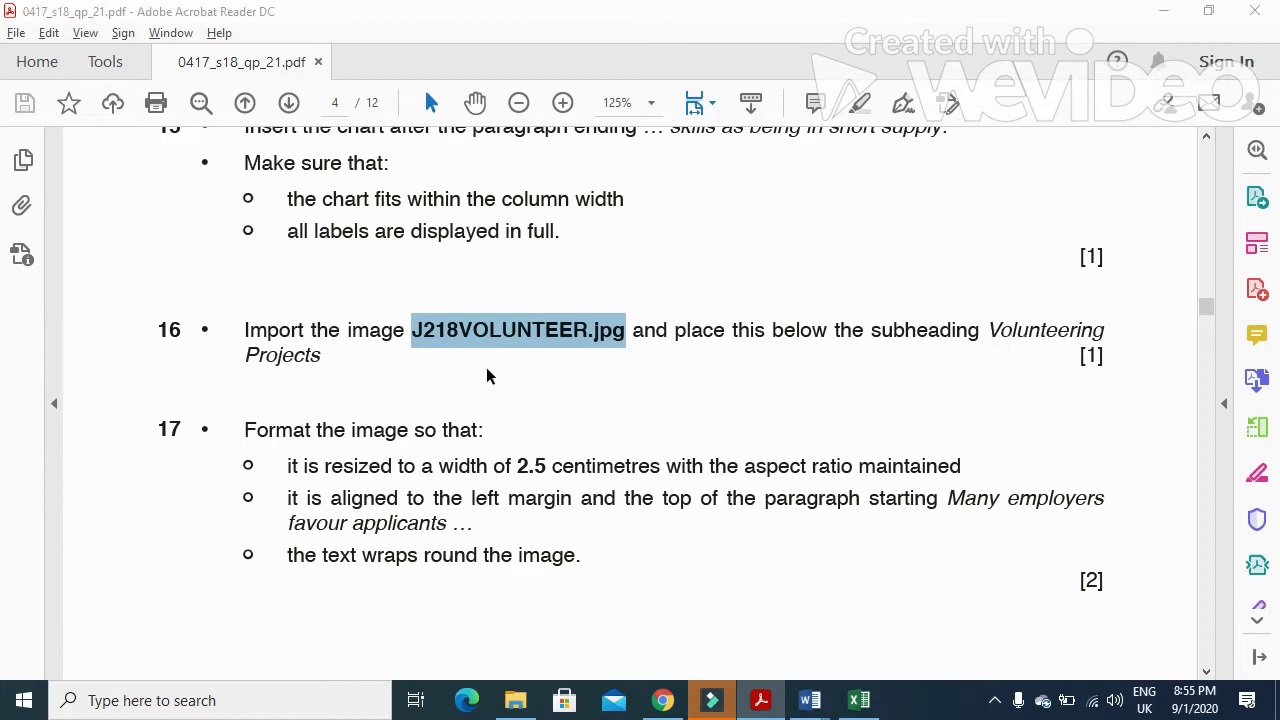
{"action": "key", "text": "alt+Tab"}
{"action": "scroll", "coordinate": [655, 469], "scroll_direction": "up", "scroll_amount": 3}
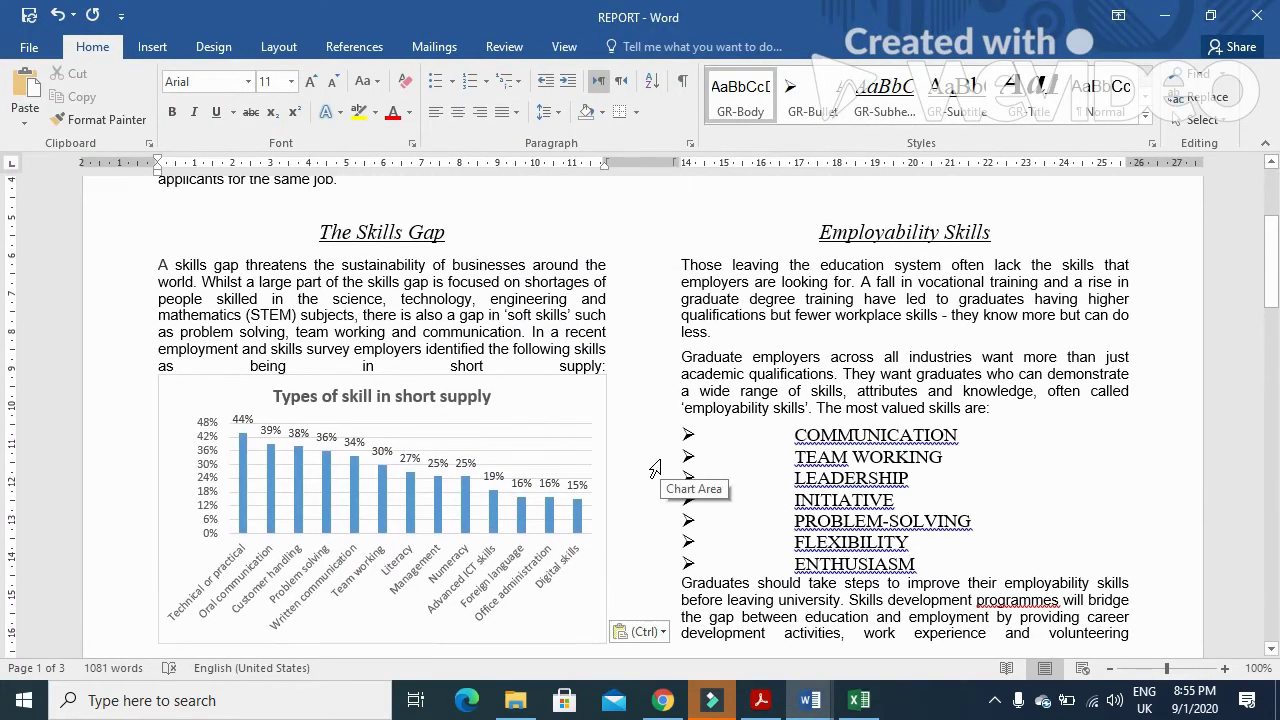
- Insert J218VOLUNTEER from the source files folder before the 'Many employers' paragraph
{"action": "scroll", "coordinate": [655, 469], "scroll_direction": "down", "scroll_amount": 12}
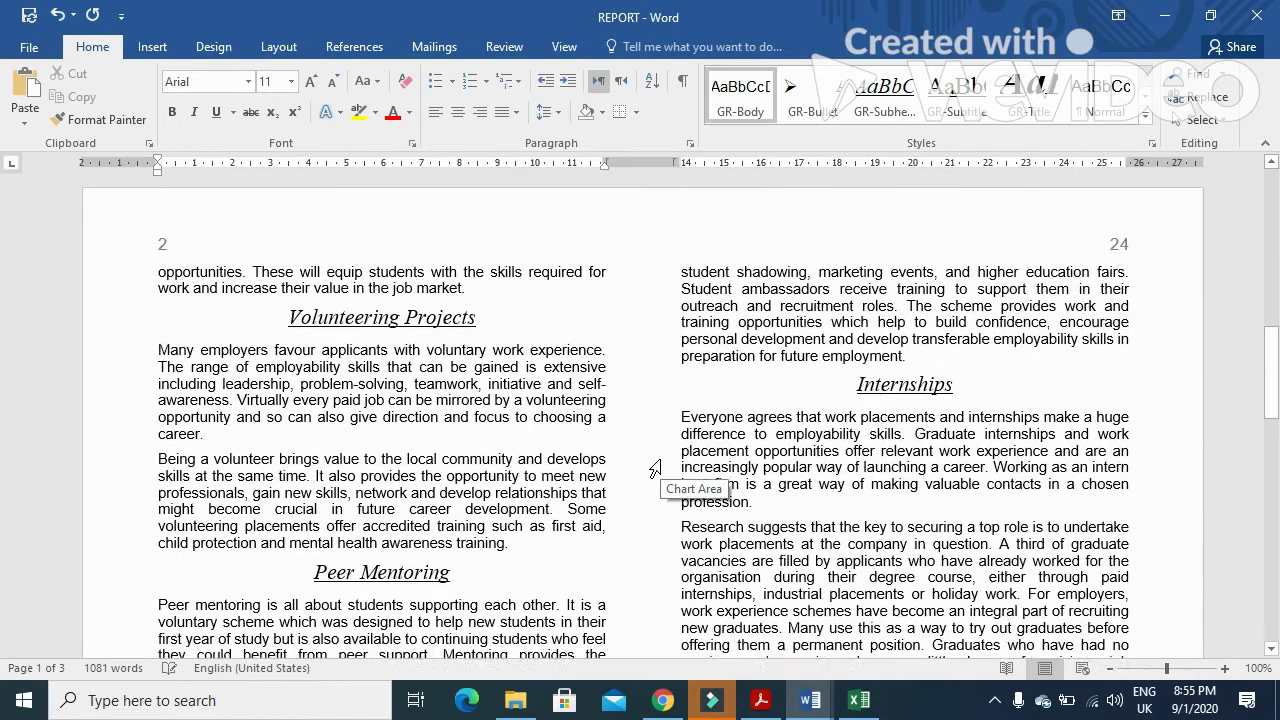
{"action": "left_click", "coordinate": [160, 346]}
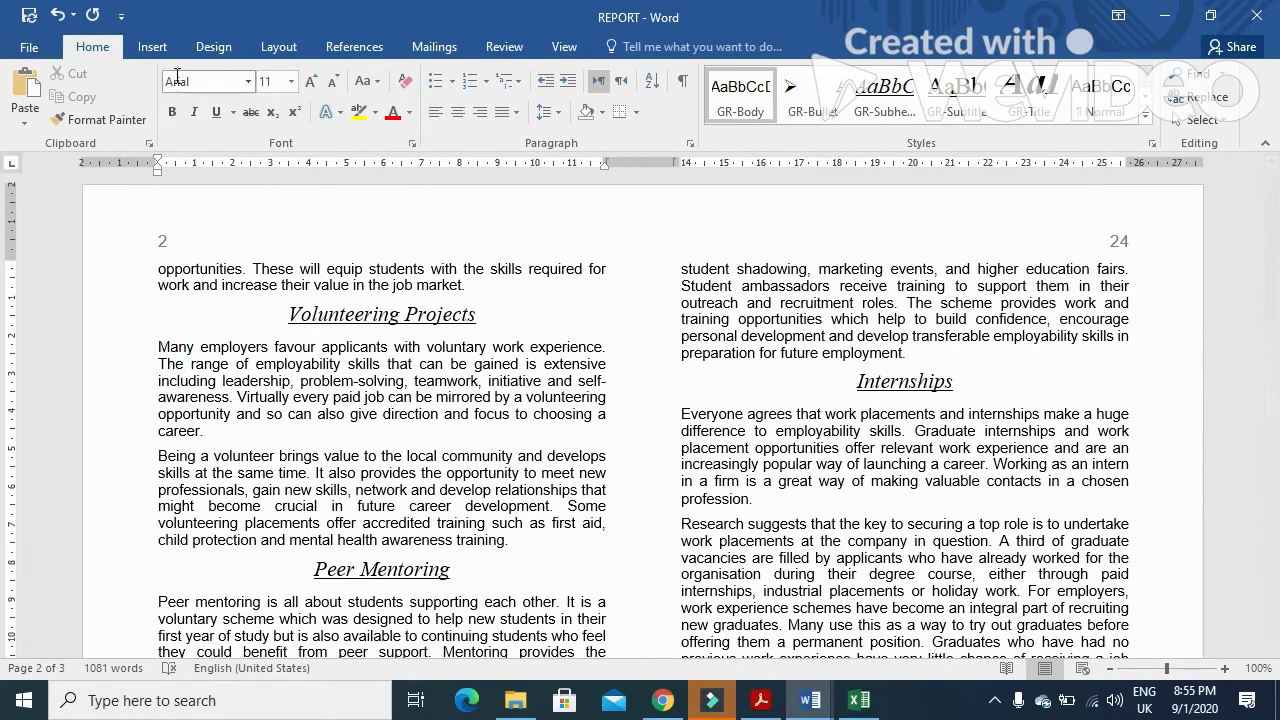
{"action": "left_click", "coordinate": [152, 47]}
{"action": "left_click", "coordinate": [199, 124]}
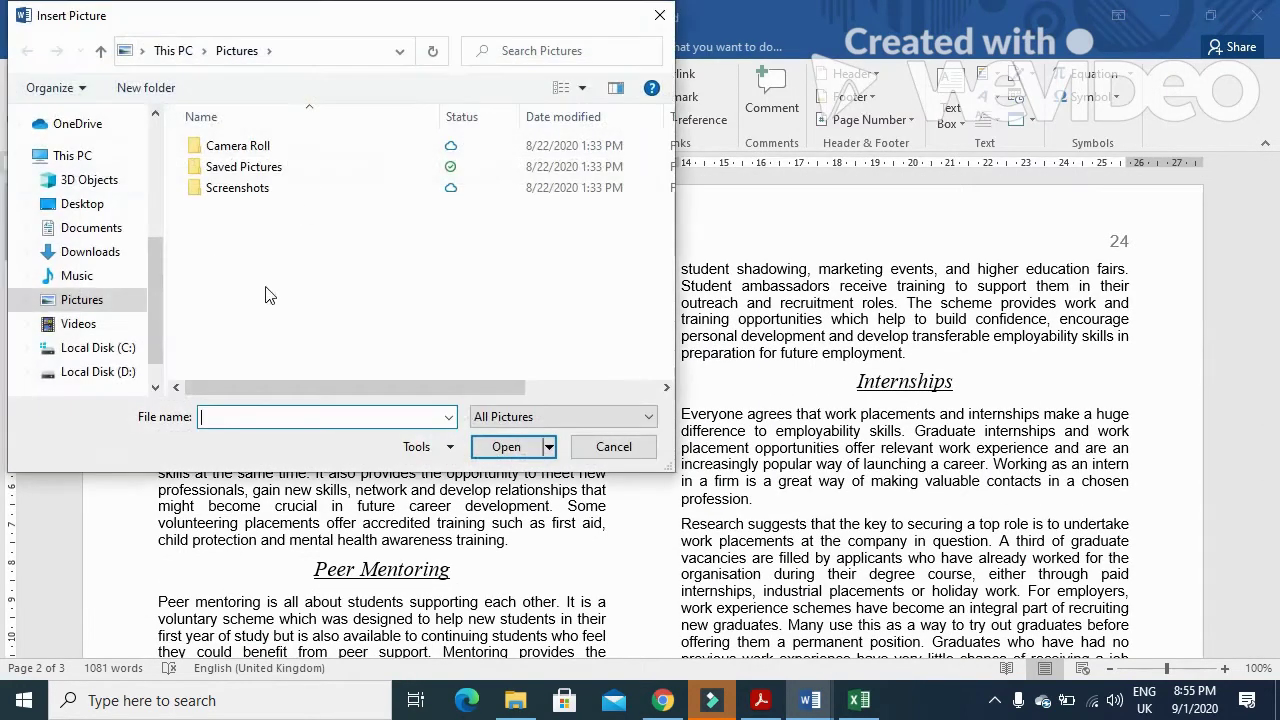
{"action": "left_click", "coordinate": [80, 203]}
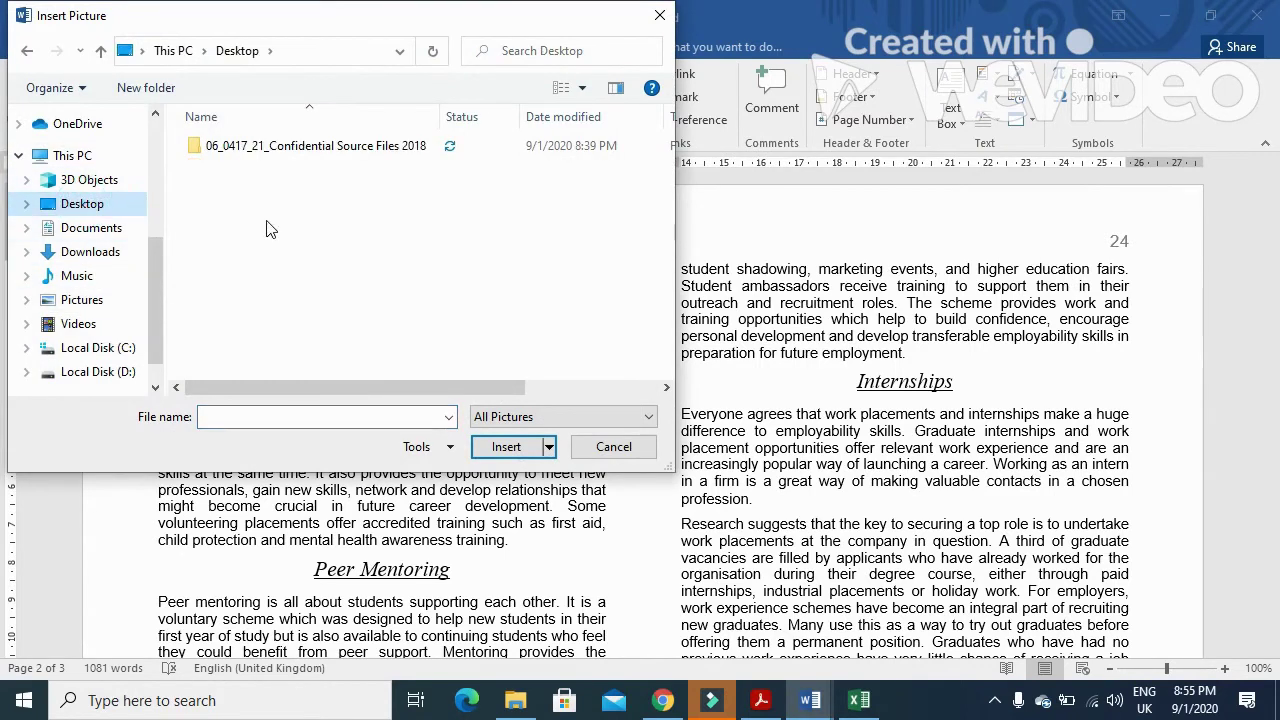
{"action": "double_click", "coordinate": [287, 146]}
{"action": "left_click", "coordinate": [255, 159]}
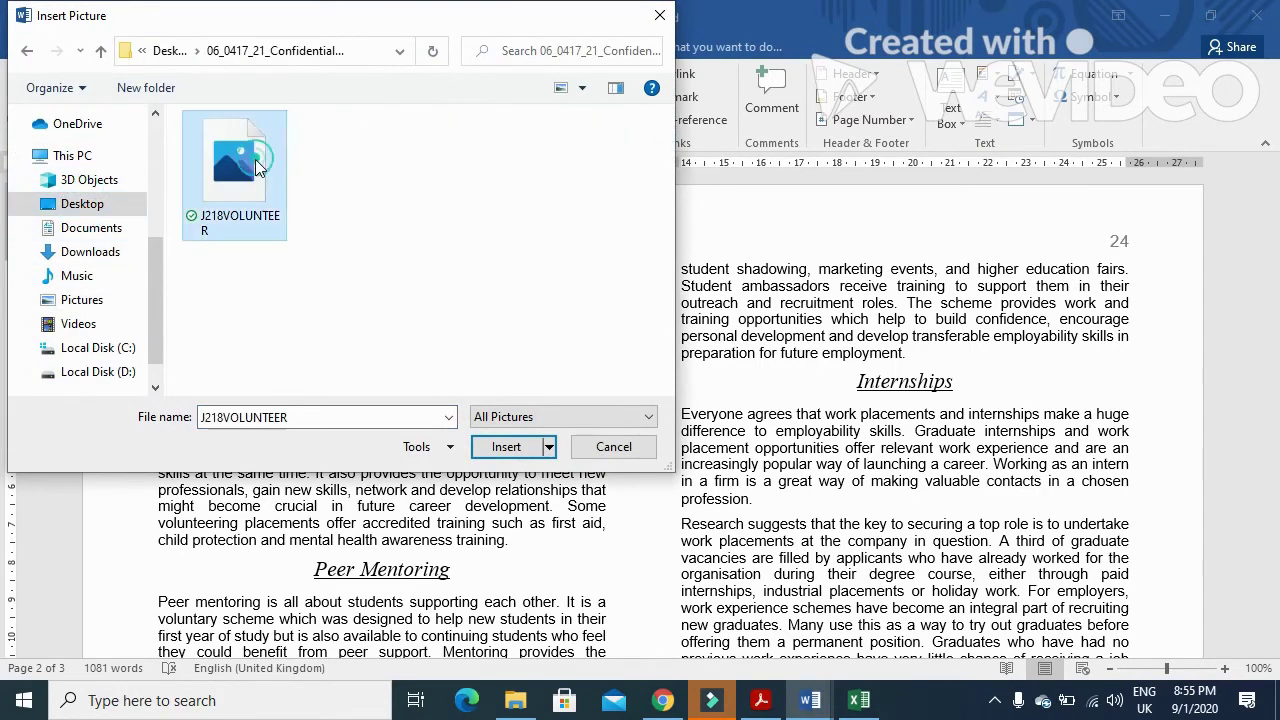
{"action": "left_click", "coordinate": [526, 446]}
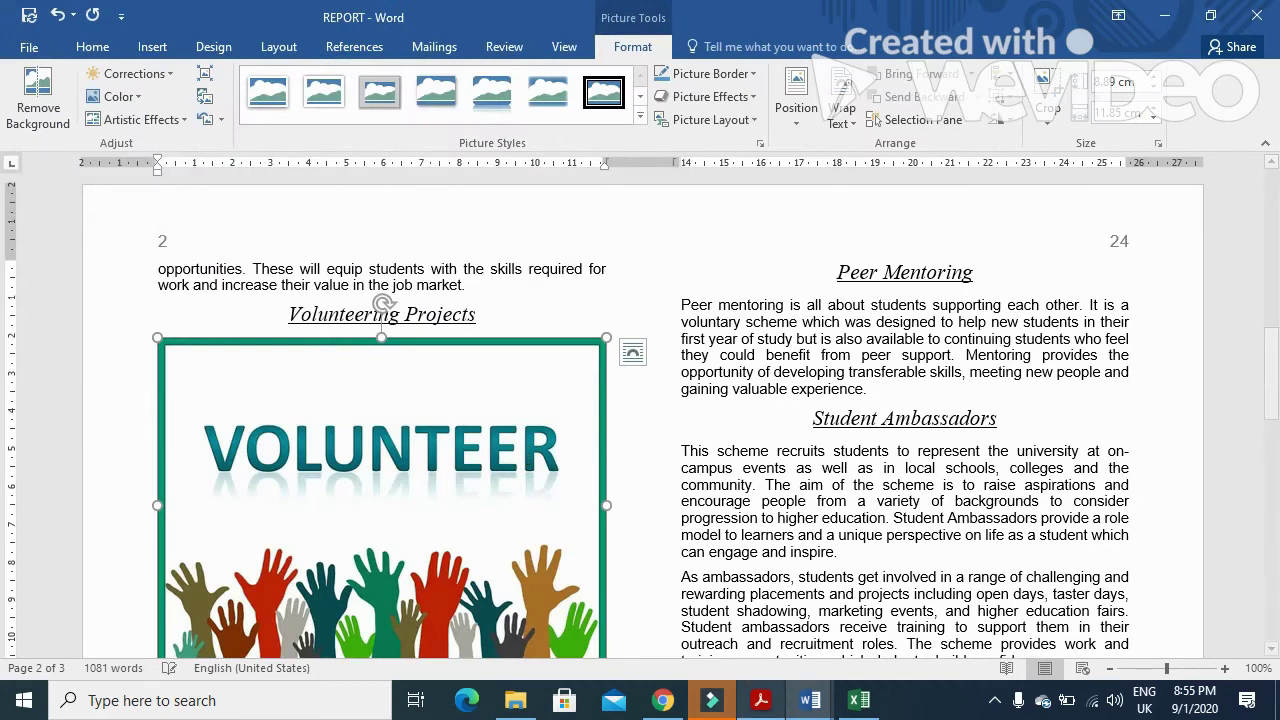
{"action": "left_click", "coordinate": [760, 700]}
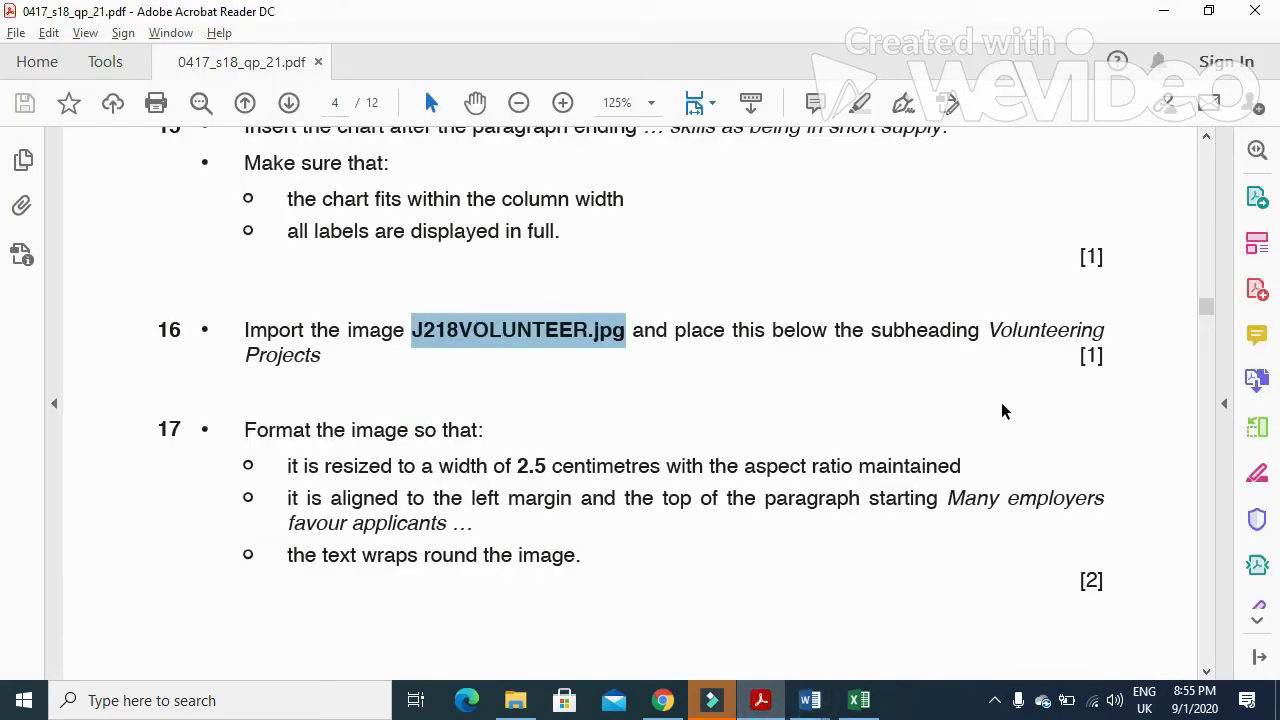
- Select question 17's requirement to resize the image to 2.5 centimetres wide
{"action": "scroll", "coordinate": [865, 425], "scroll_direction": "down", "scroll_amount": 2}
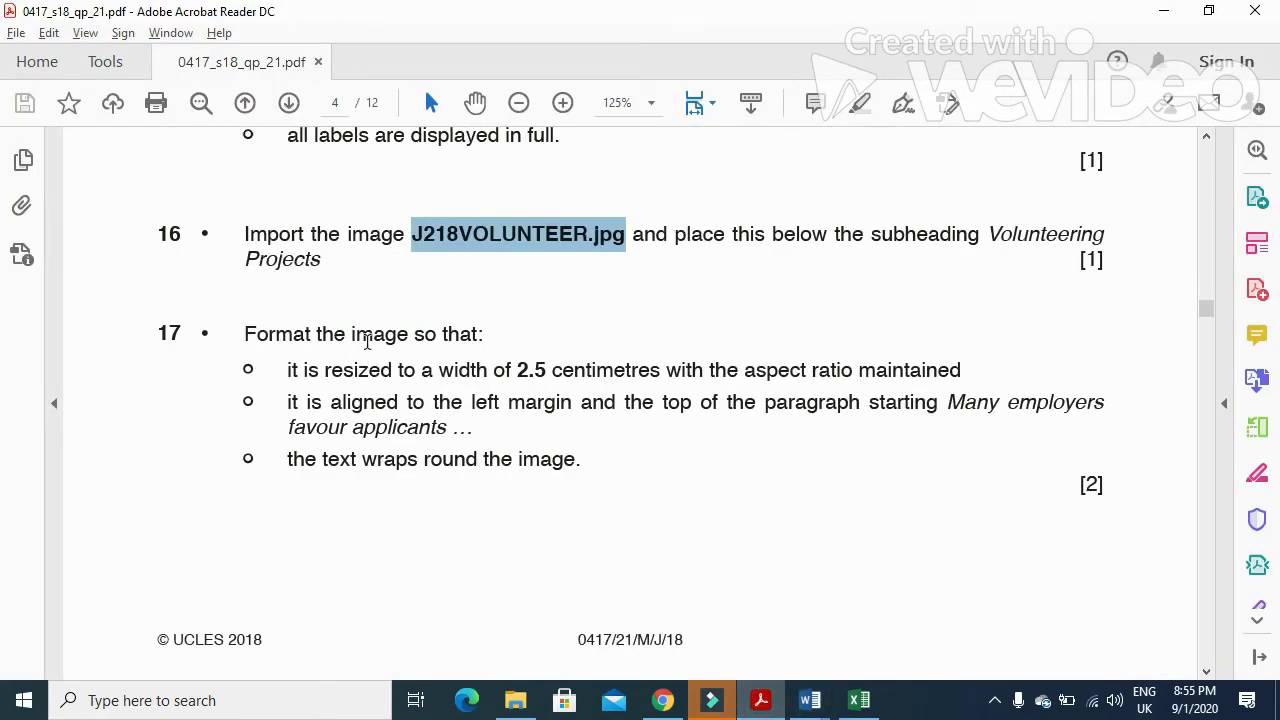
{"action": "left_click_drag", "start_coordinate": [287, 373], "coordinate": [655, 376]}
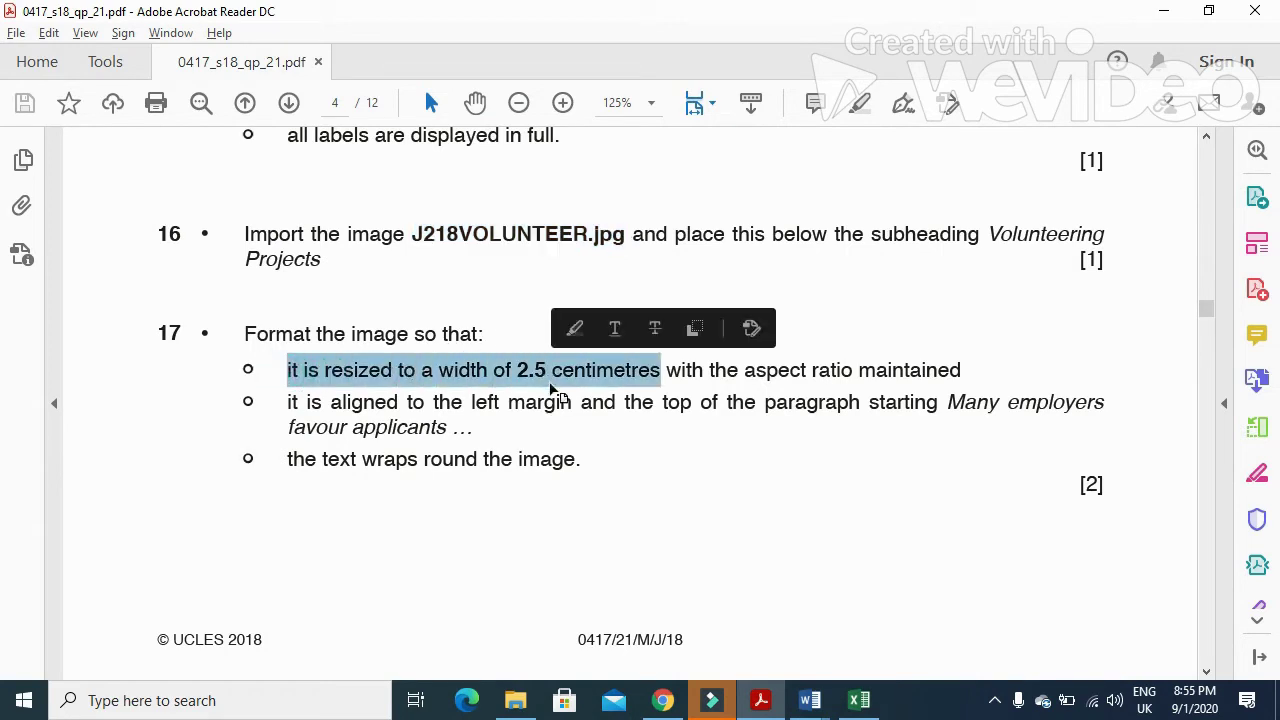
{"action": "key", "text": "alt+Tab"}
{"action": "key", "text": "alt+Tab"}
{"action": "key", "text": "alt+Tab"}
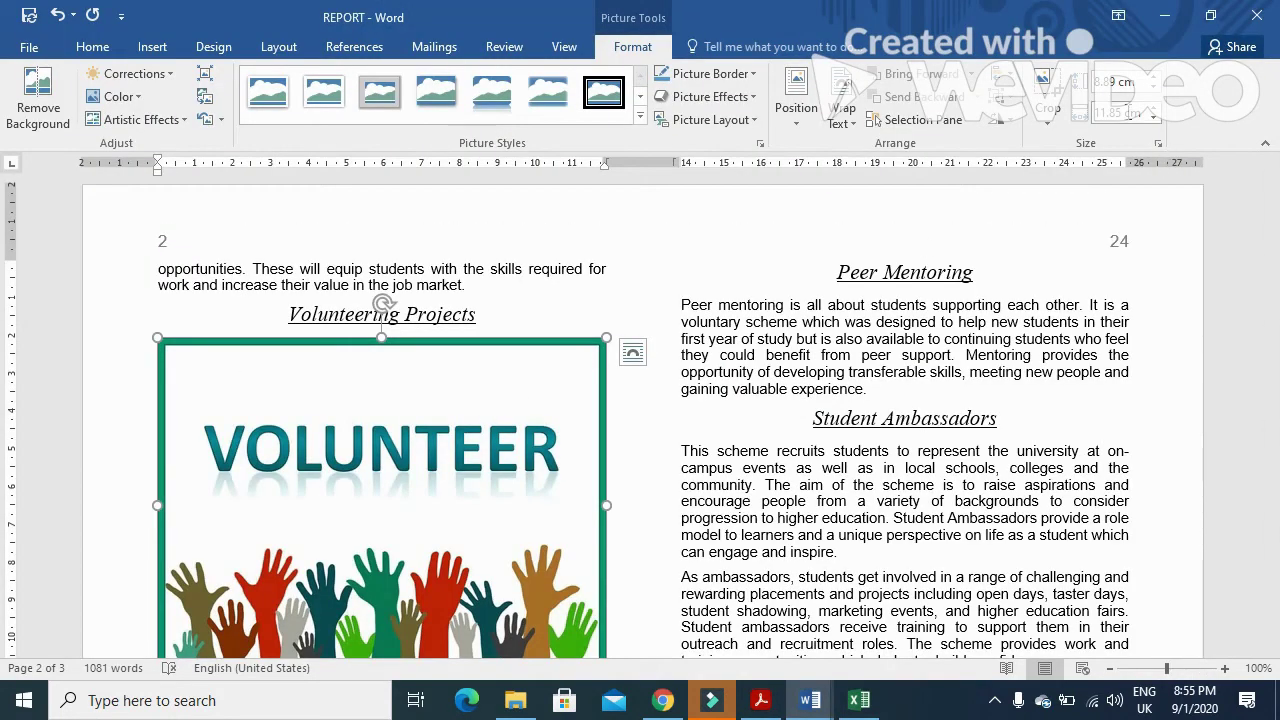
- Set the VOLUNTEER picture's width to 2.5 cm
{"action": "left_click", "coordinate": [1128, 113]}
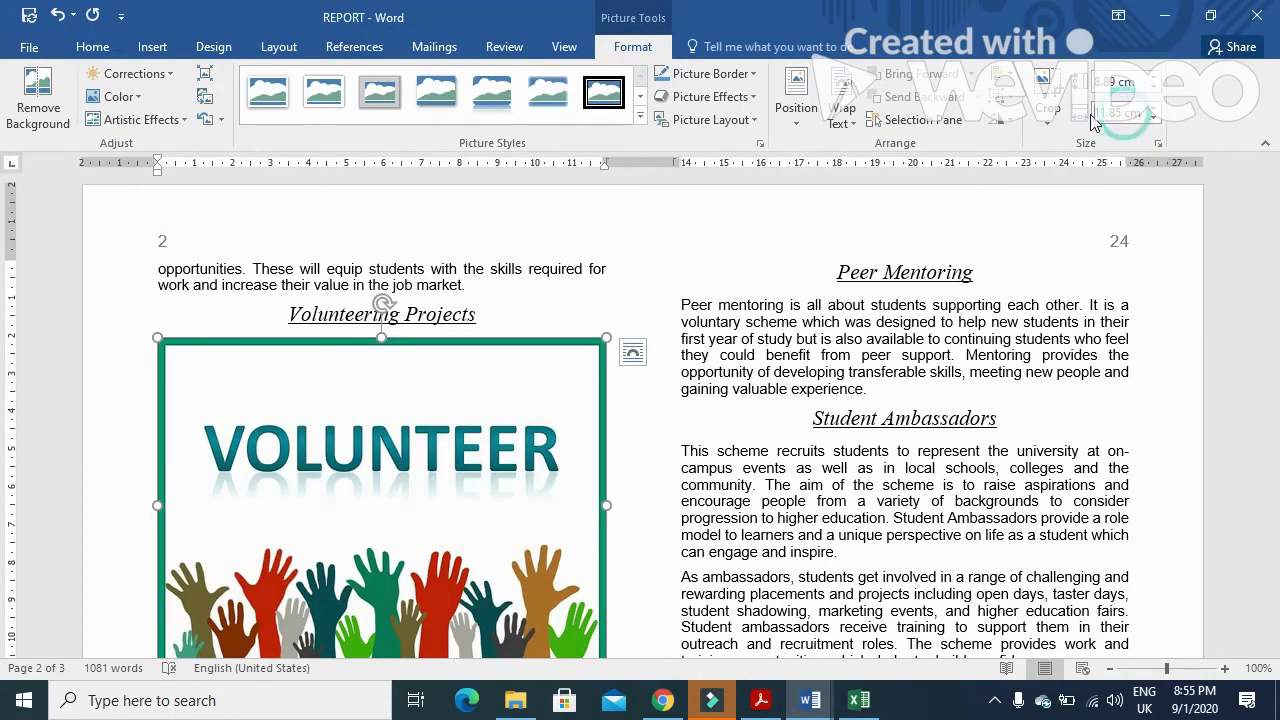
{"action": "key", "text": "BackSpace"}
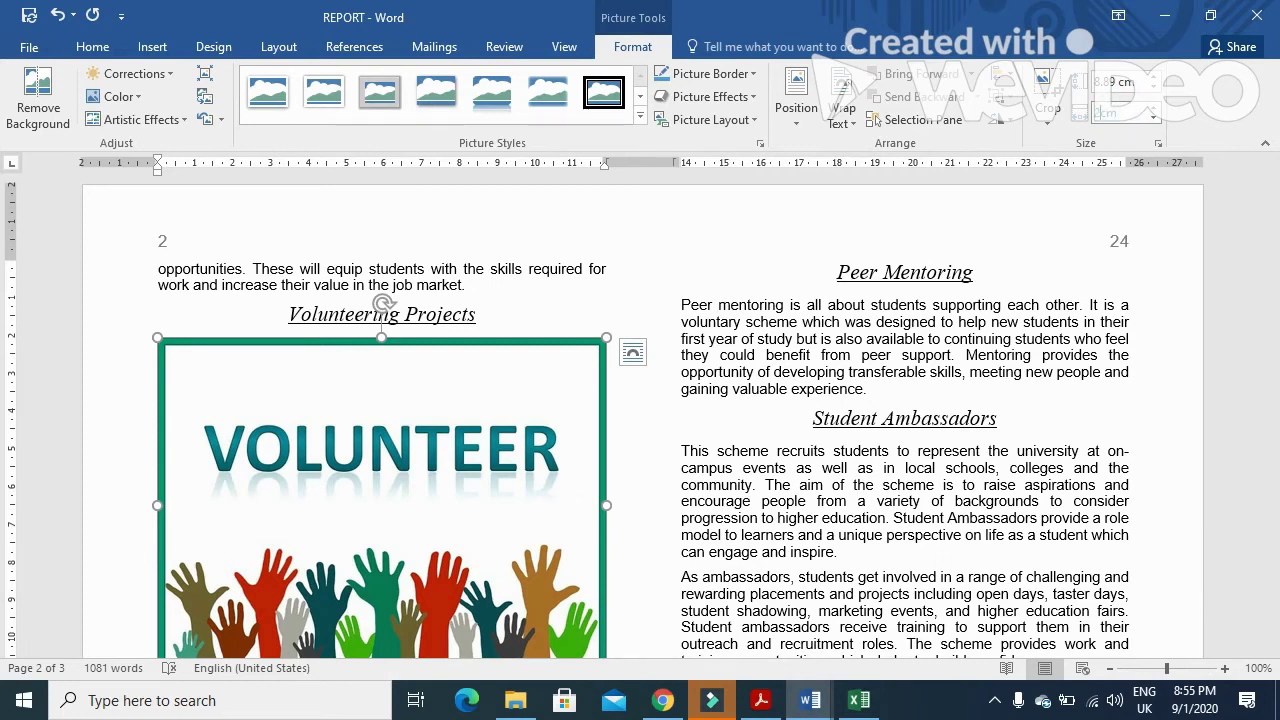
{"action": "type", "text": "2.5"}
{"action": "key", "text": "Return"}
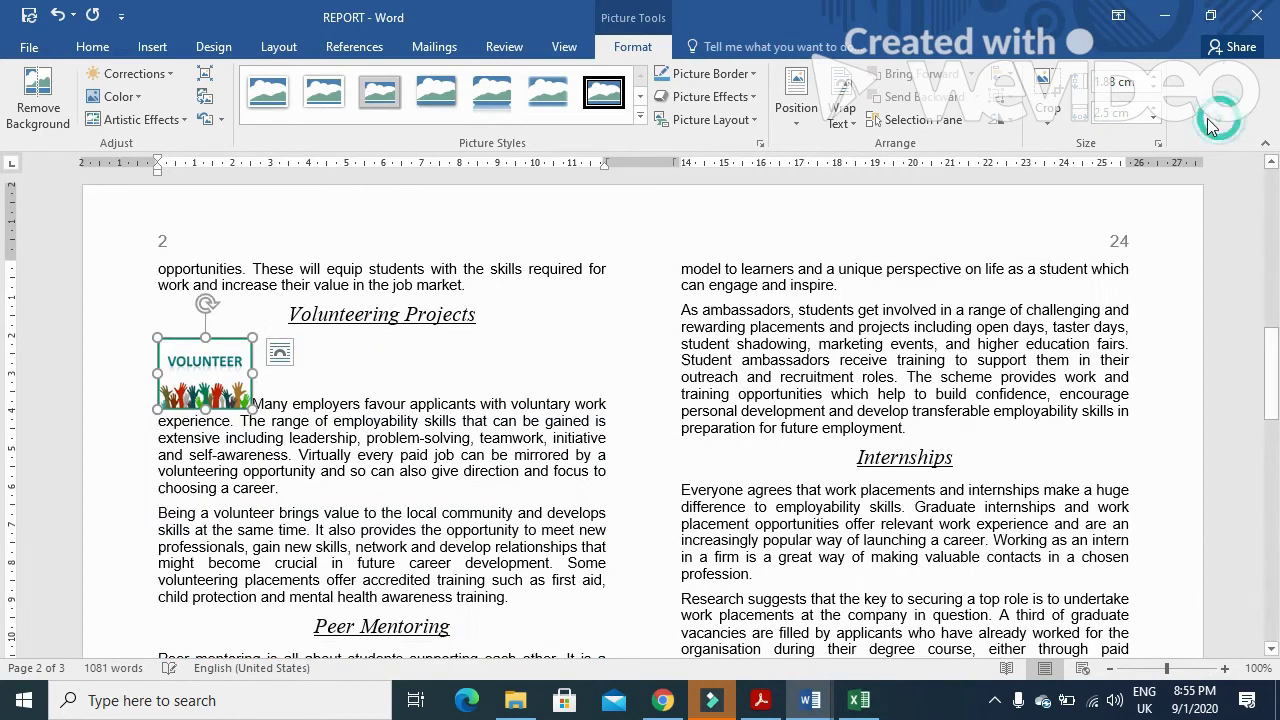
- Give the picture Square text wrapping and align it with the left margin
{"action": "left_click", "coordinate": [760, 700]}
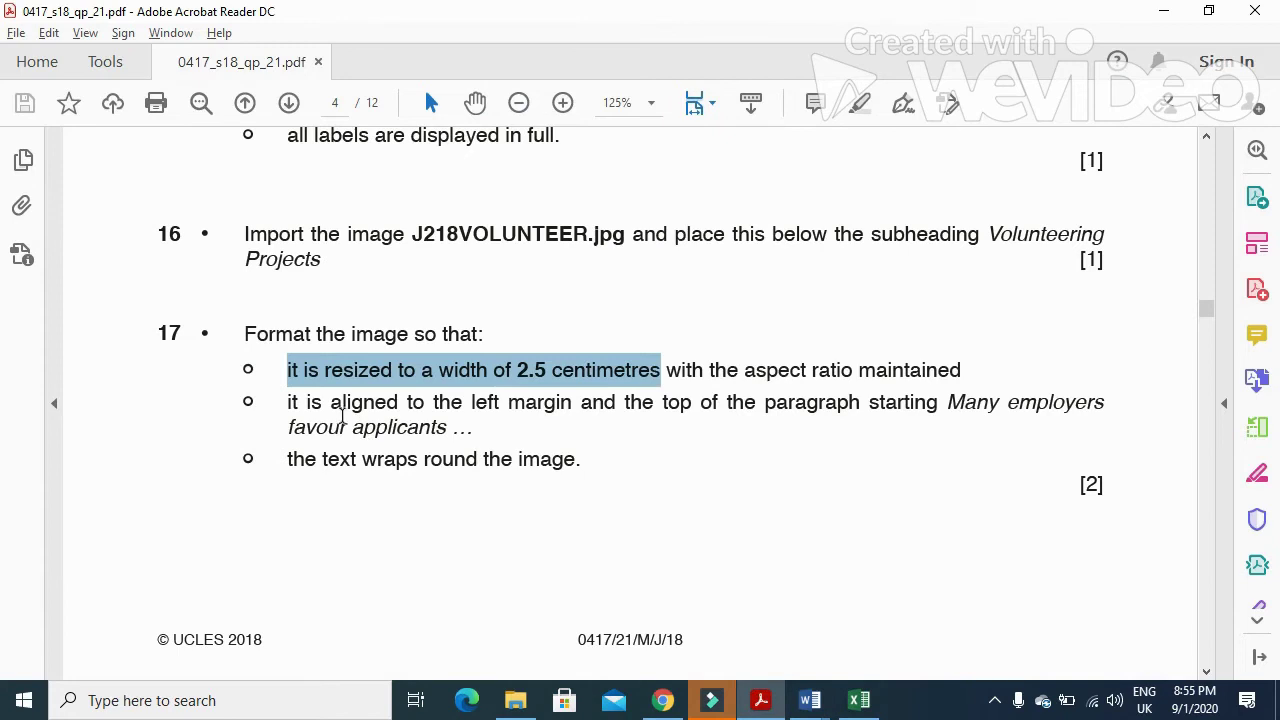
{"action": "left_click_drag", "start_coordinate": [284, 404], "coordinate": [1097, 425]}
{"action": "key", "text": "alt+Tab"}
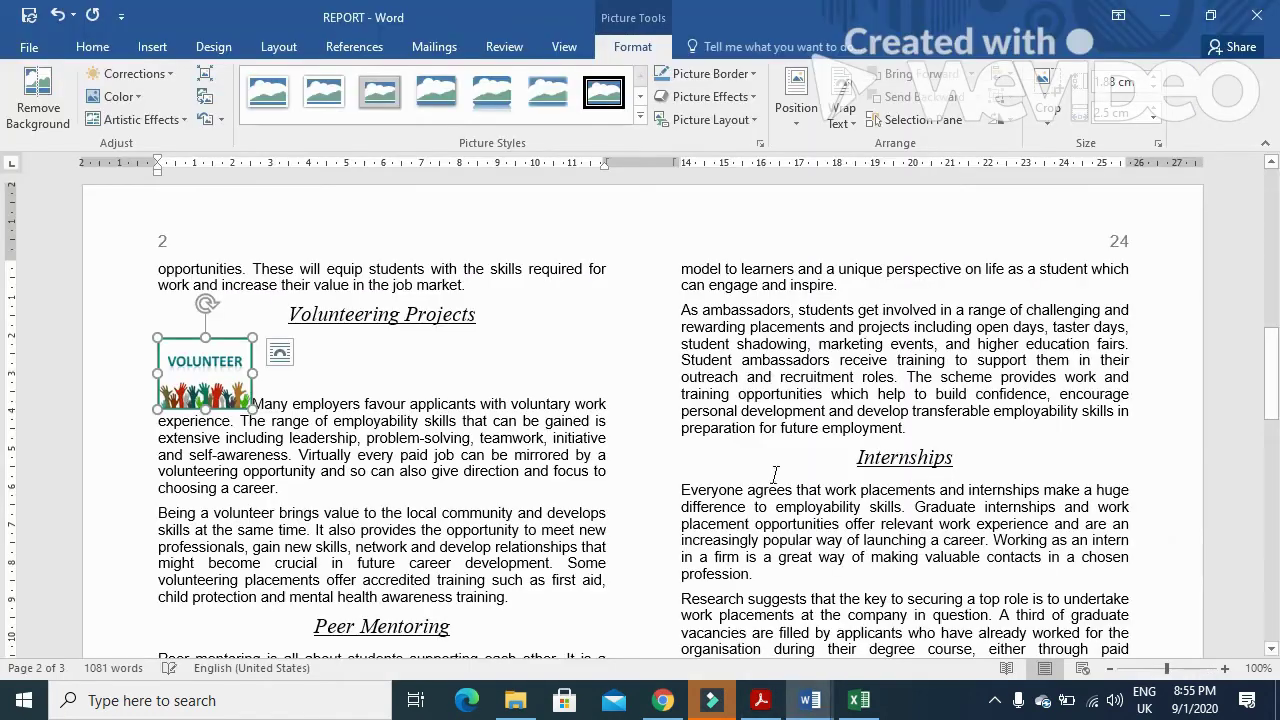
{"action": "left_click", "coordinate": [279, 354]}
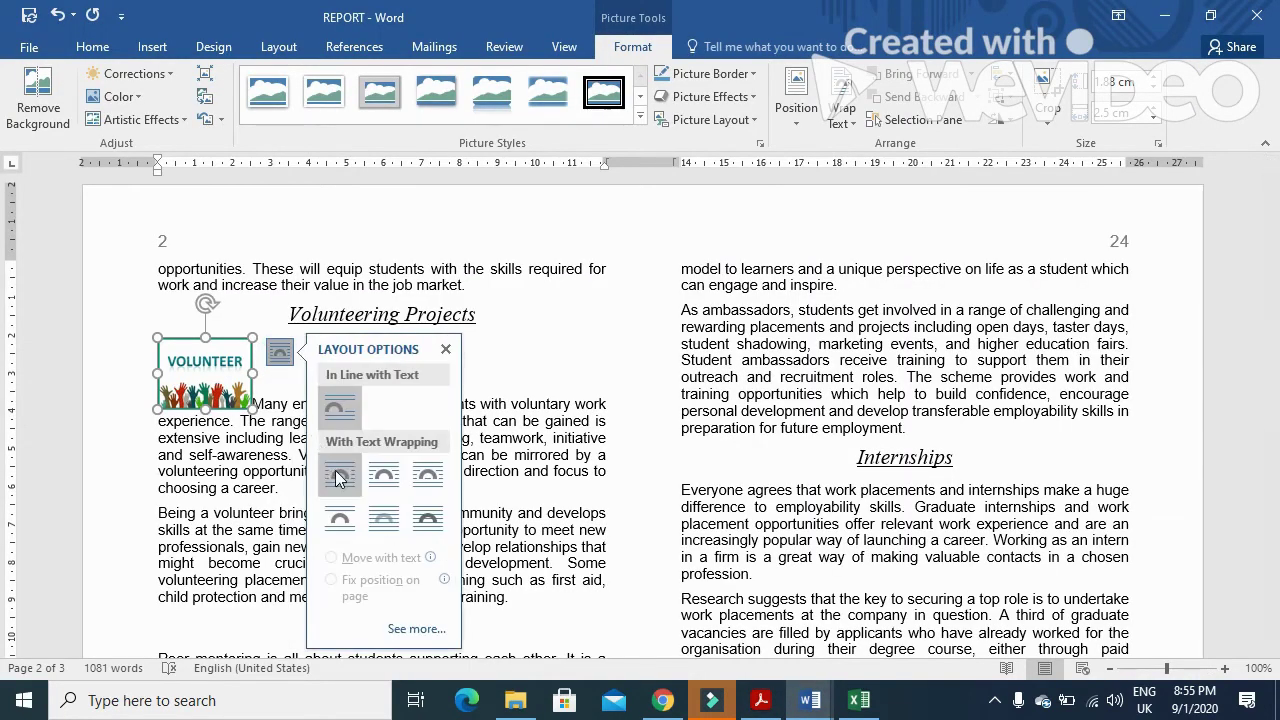
{"action": "left_click", "coordinate": [339, 475]}
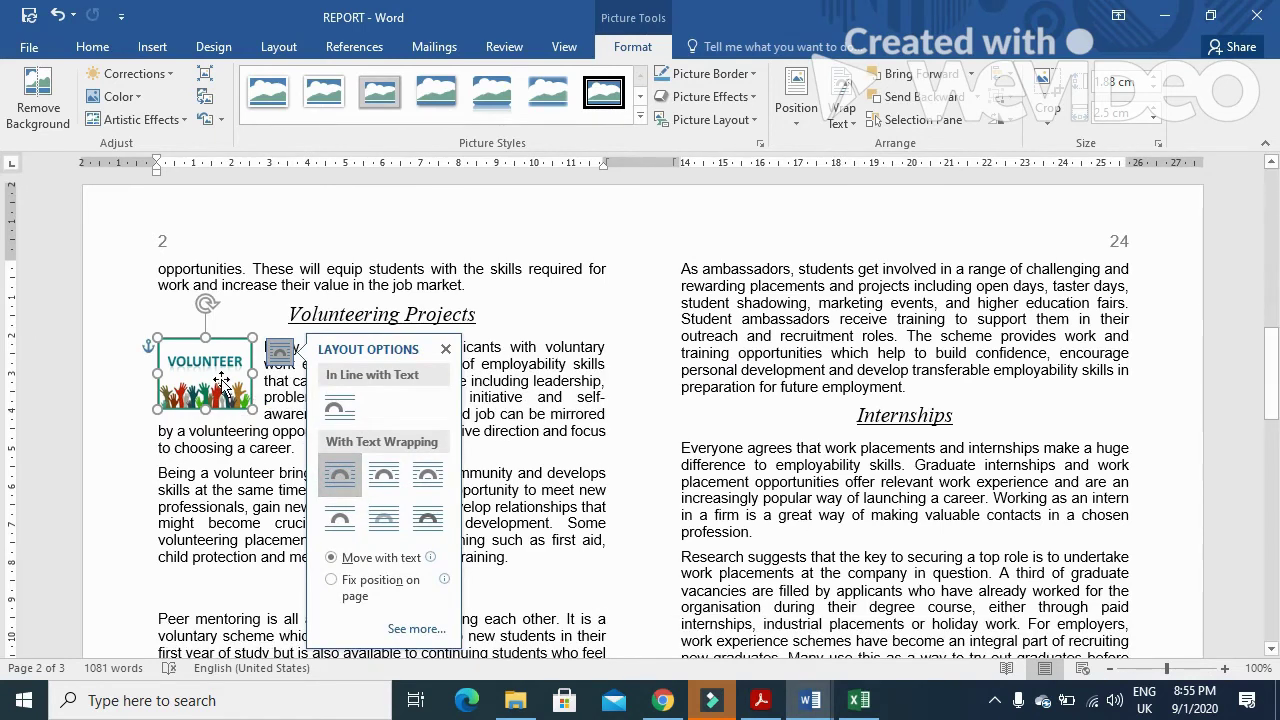
{"action": "left_click", "coordinate": [446, 349]}
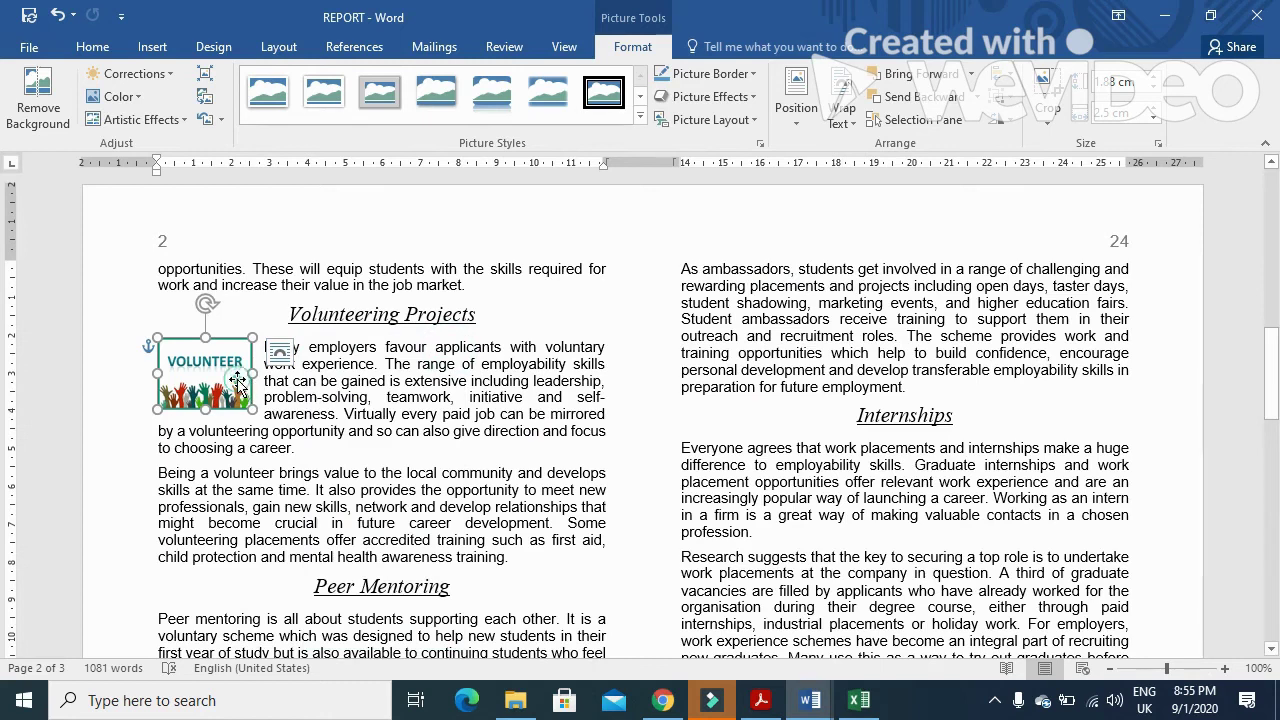
{"action": "left_click_drag", "start_coordinate": [237, 381], "coordinate": [237, 383]}
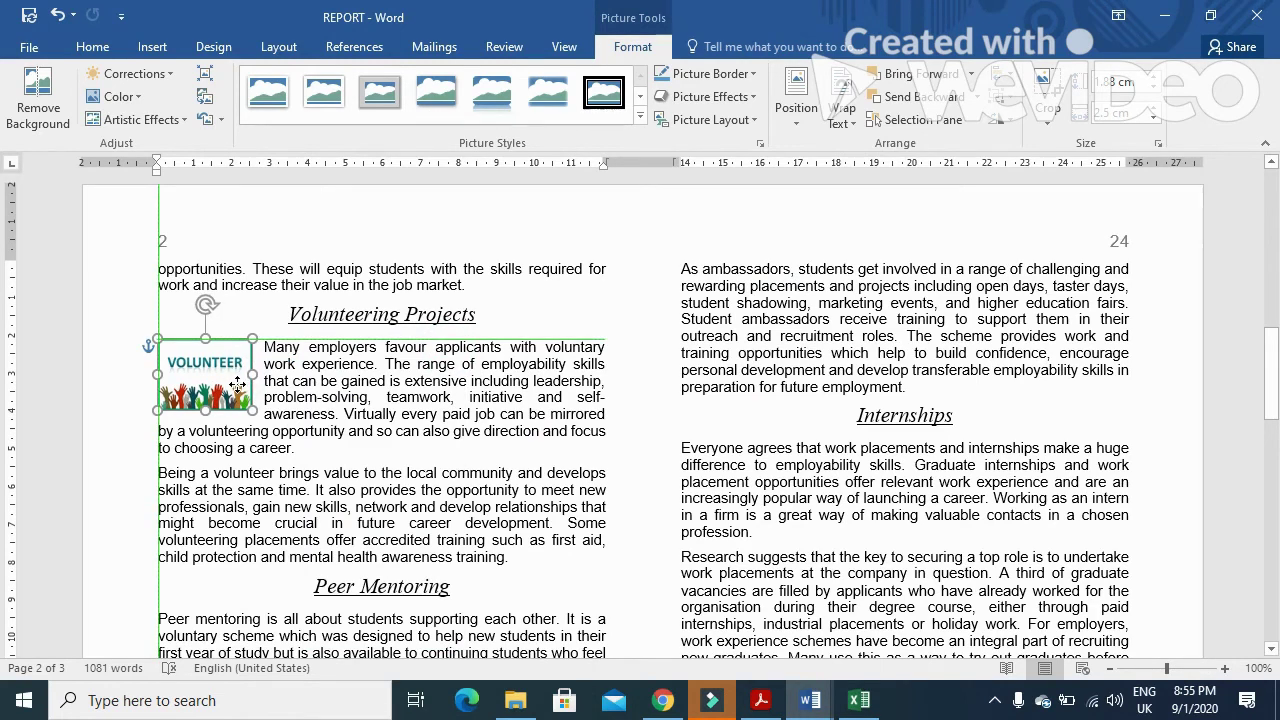
{"action": "left_click_drag", "start_coordinate": [237, 385], "coordinate": [239, 387]}
{"action": "key", "text": "alt+Tab"}
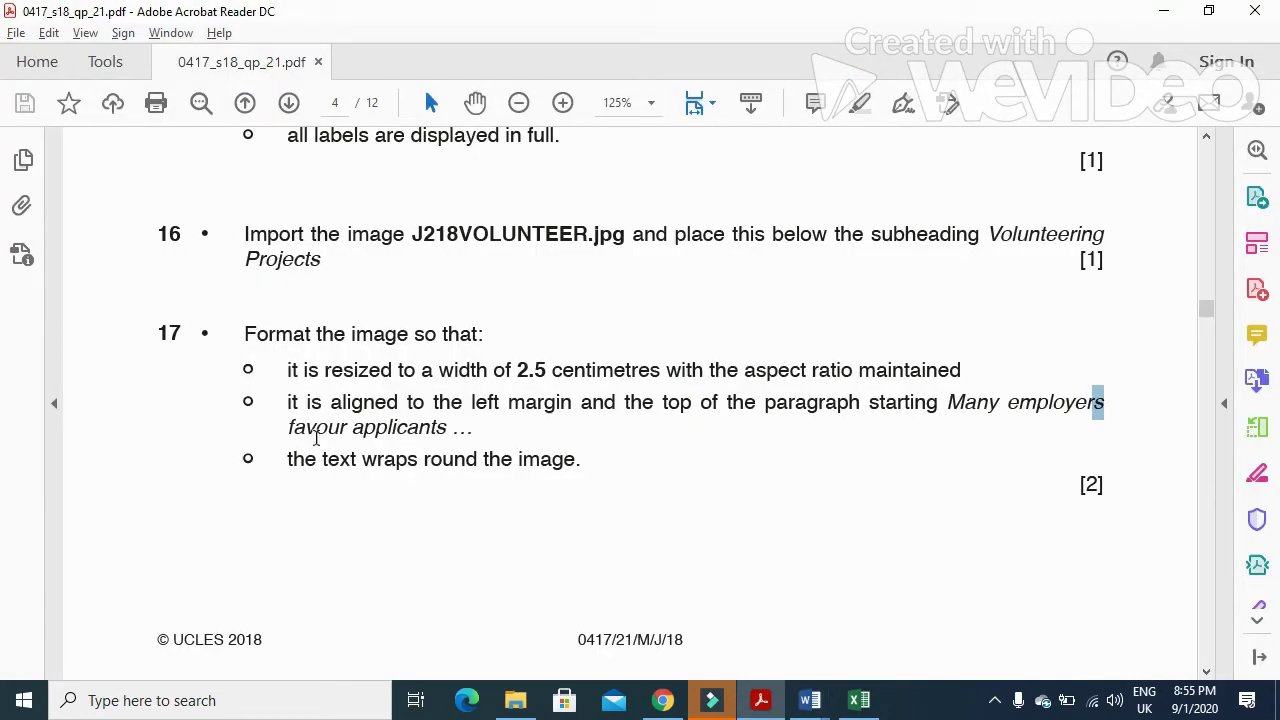
- Read question 17's wrap requirement and question 18's opening instruction on page 5
{"action": "left_click_drag", "start_coordinate": [290, 458], "coordinate": [560, 468]}
{"action": "scroll", "coordinate": [450, 472], "scroll_direction": "down", "scroll_amount": 10}
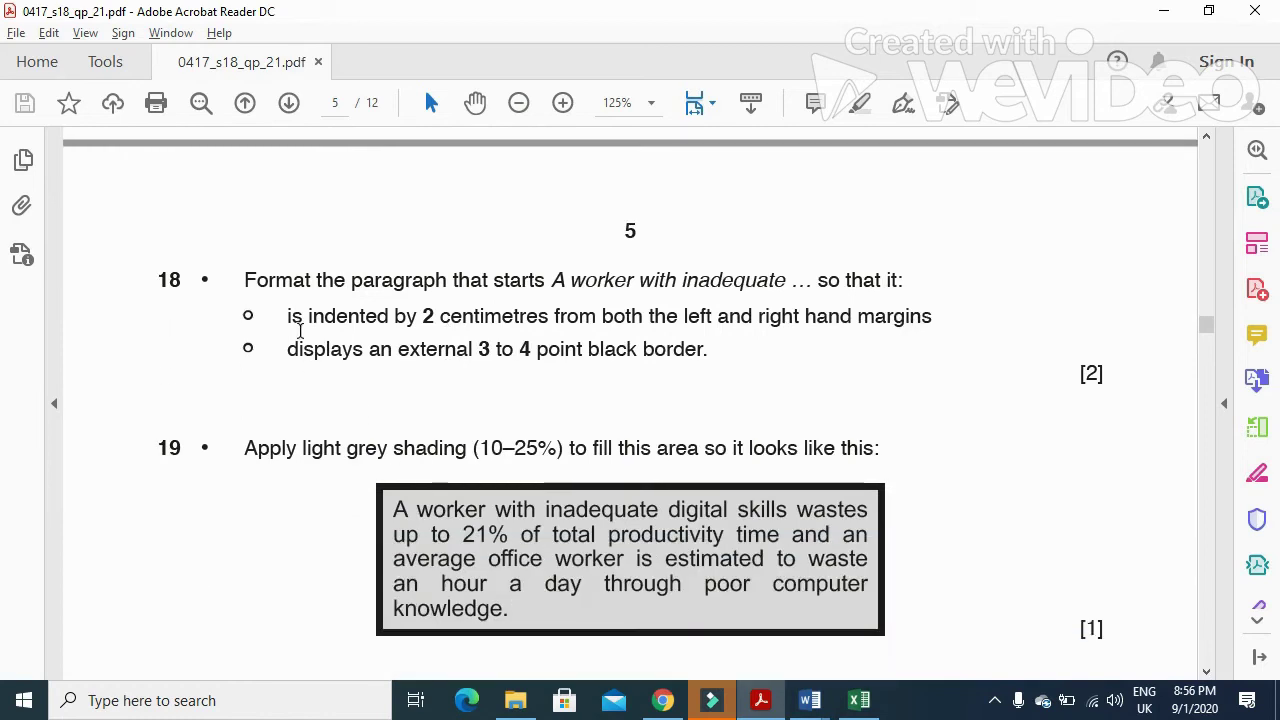
{"action": "left_click_drag", "start_coordinate": [242, 280], "coordinate": [906, 287]}
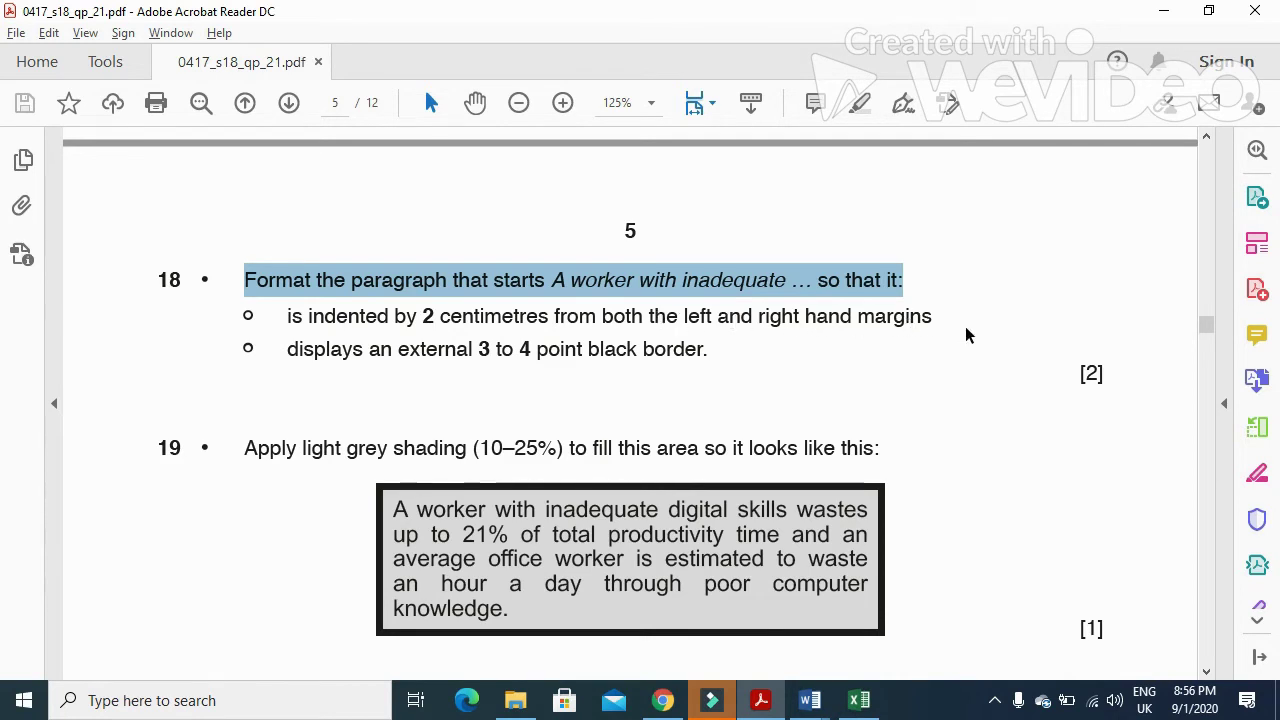
- Select the 'A worker with inadequate' paragraph in the report for formatting
{"action": "key", "text": "alt+Tab"}
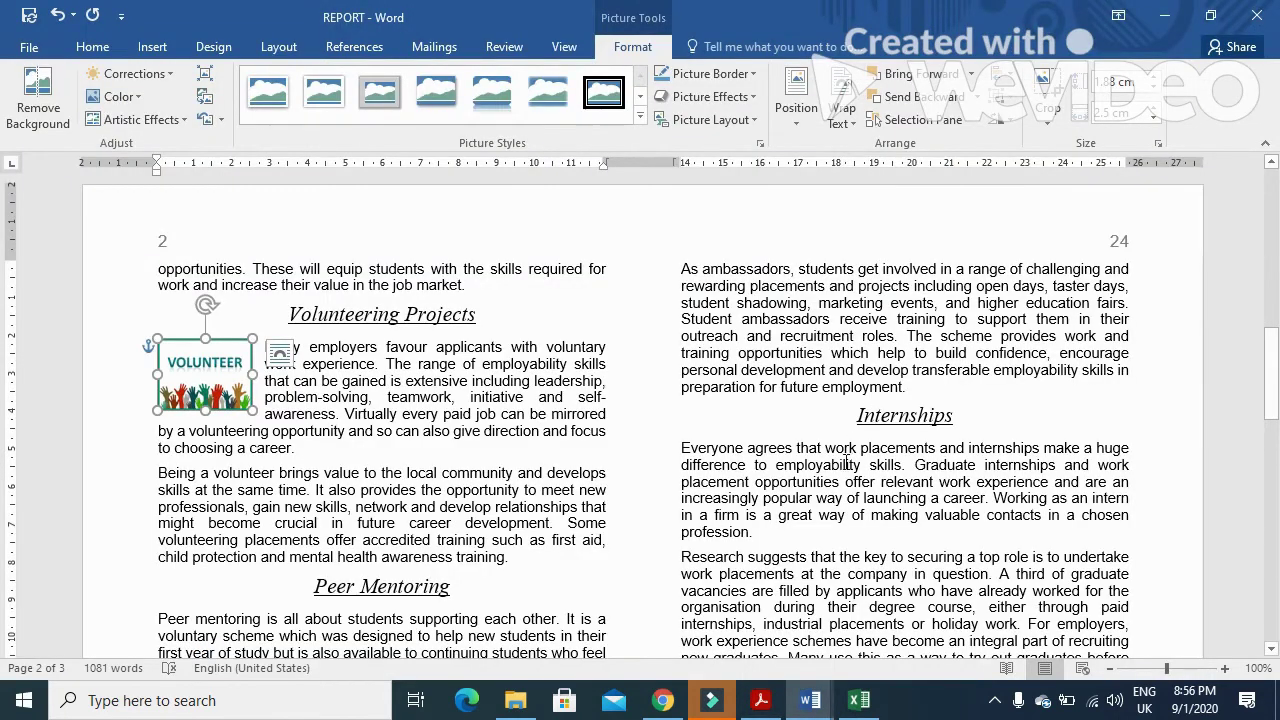
{"action": "key", "text": "alt+Tab"}
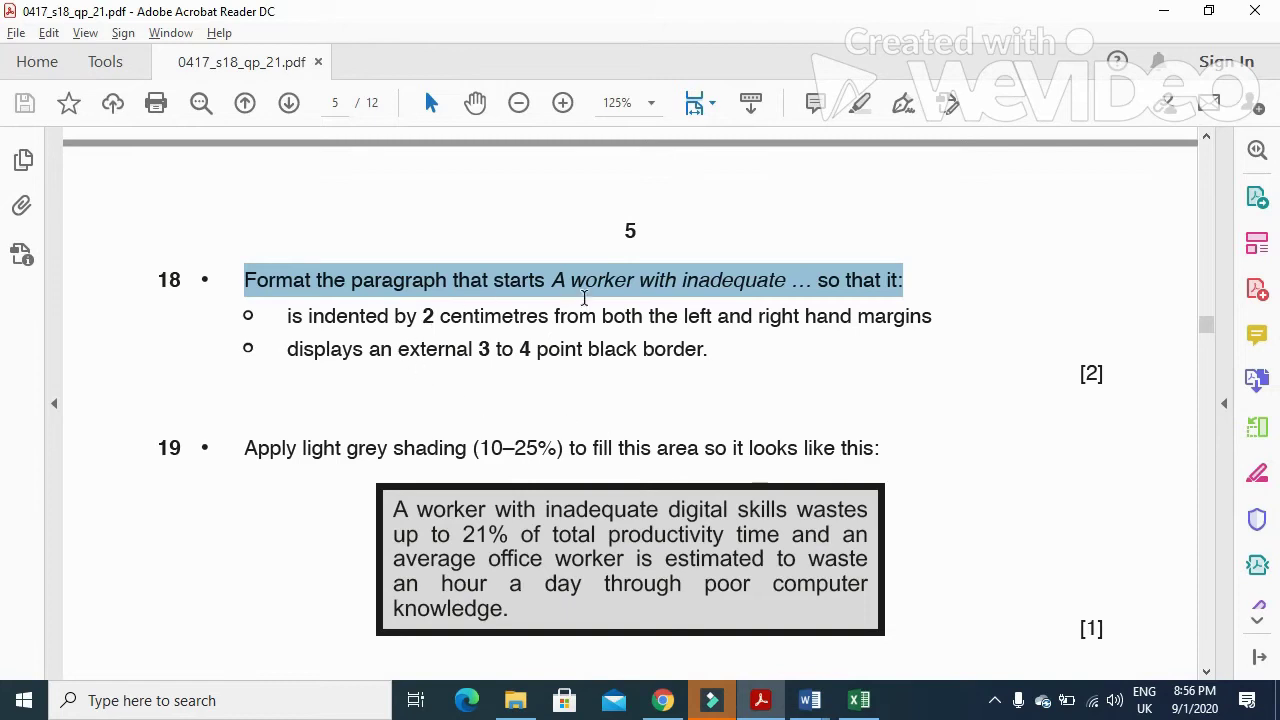
{"action": "key", "text": "alt+Tab"}
{"action": "scroll", "coordinate": [700, 414], "scroll_direction": "down", "scroll_amount": 5}
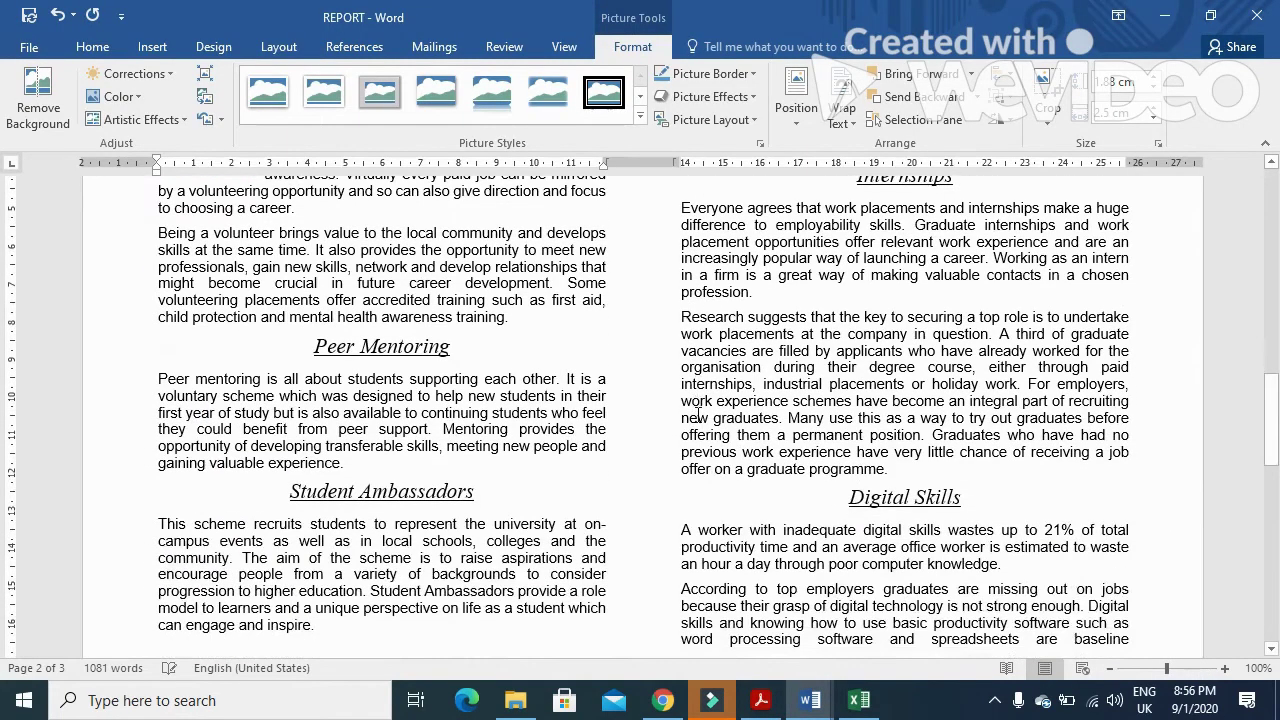
{"action": "scroll", "coordinate": [698, 414], "scroll_direction": "down", "scroll_amount": 2}
{"action": "left_click_drag", "start_coordinate": [684, 432], "coordinate": [1000, 466]}
{"action": "key", "text": "alt+Tab"}
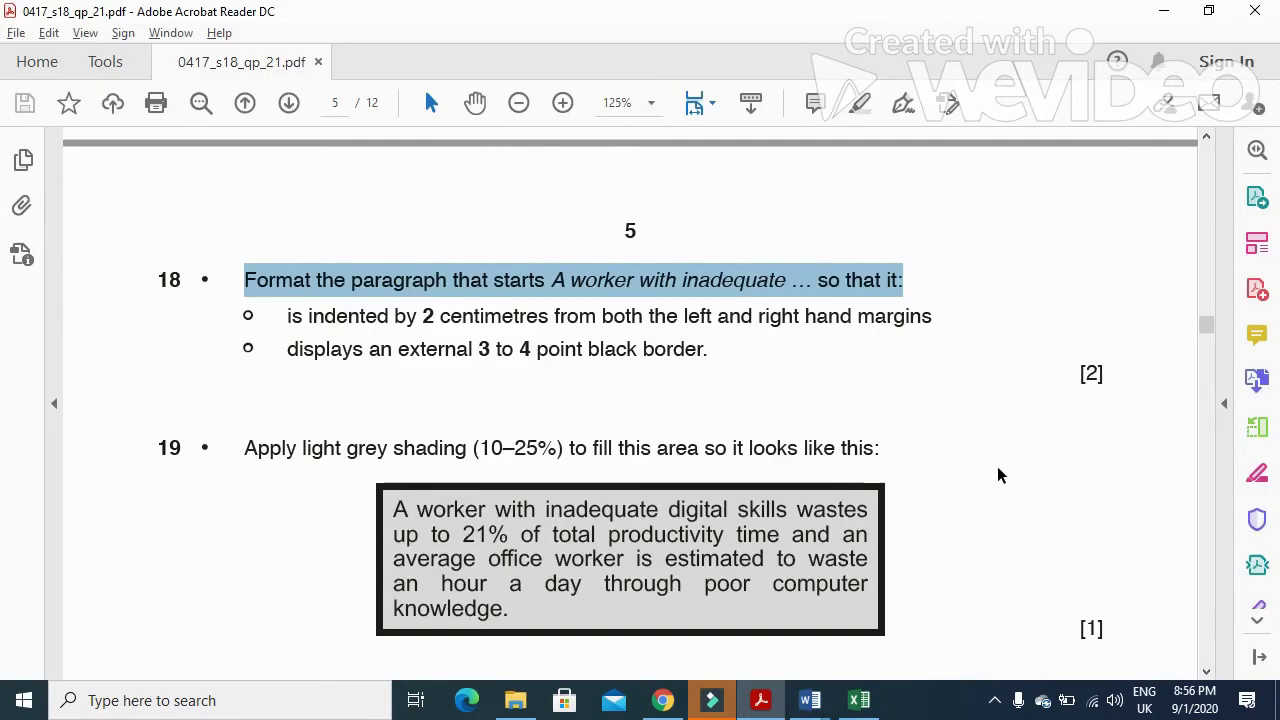
{"action": "key", "text": "alt+Tab"}
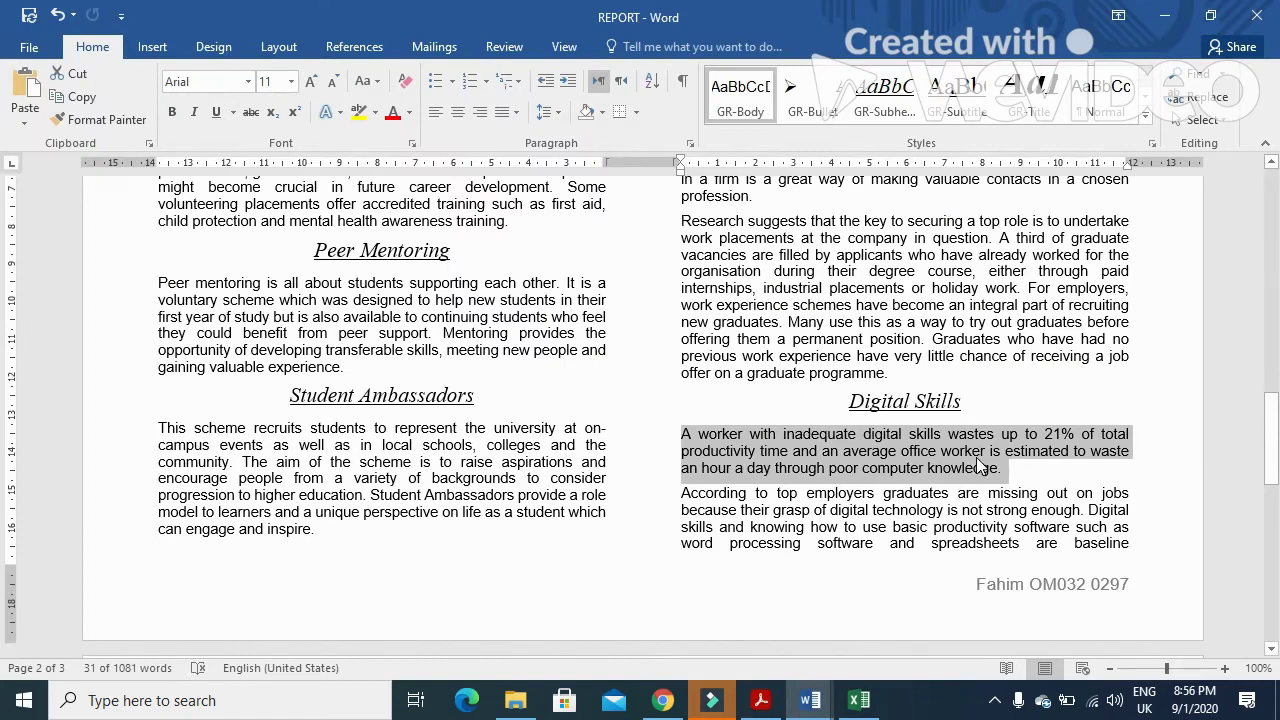
- Indent the 'A worker with inadequate digital skills' paragraph 2 cm left and right, then check question 18
{"action": "left_click", "coordinate": [927, 451]}
{"action": "left_click_drag", "start_coordinate": [683, 436], "coordinate": [998, 468]}
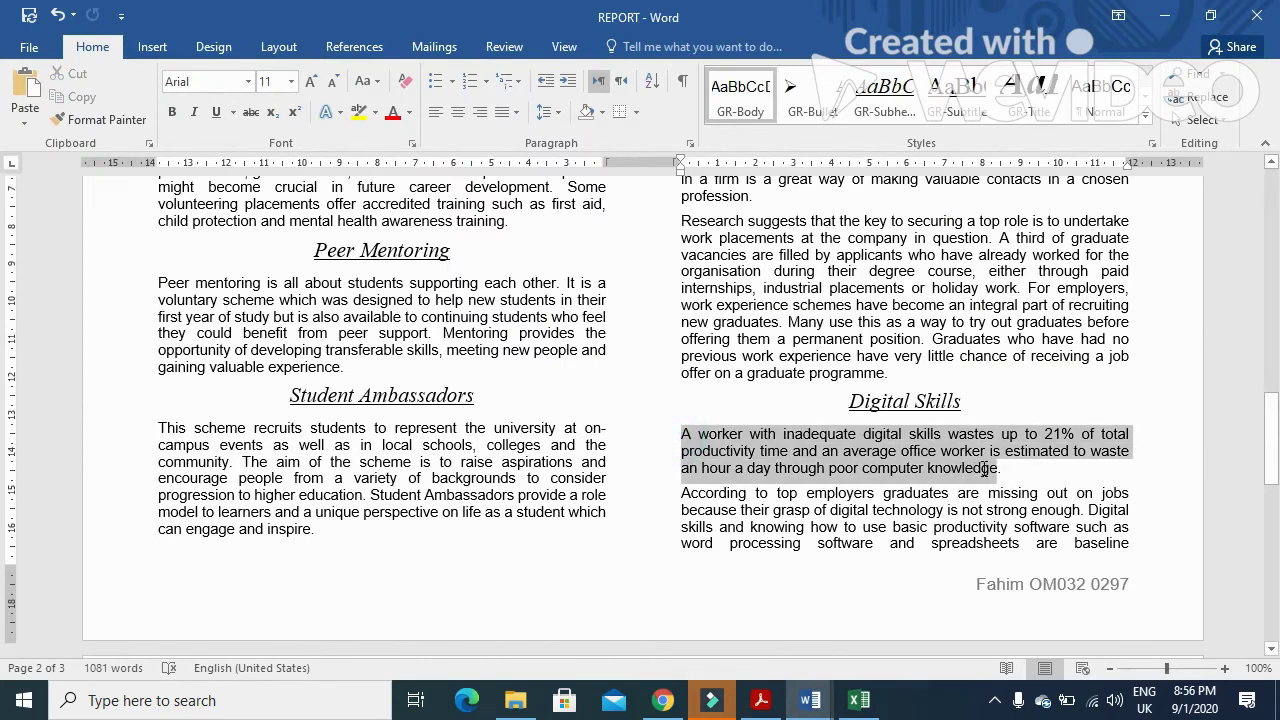
{"action": "right_click", "coordinate": [886, 447]}
{"action": "left_click", "coordinate": [938, 288]}
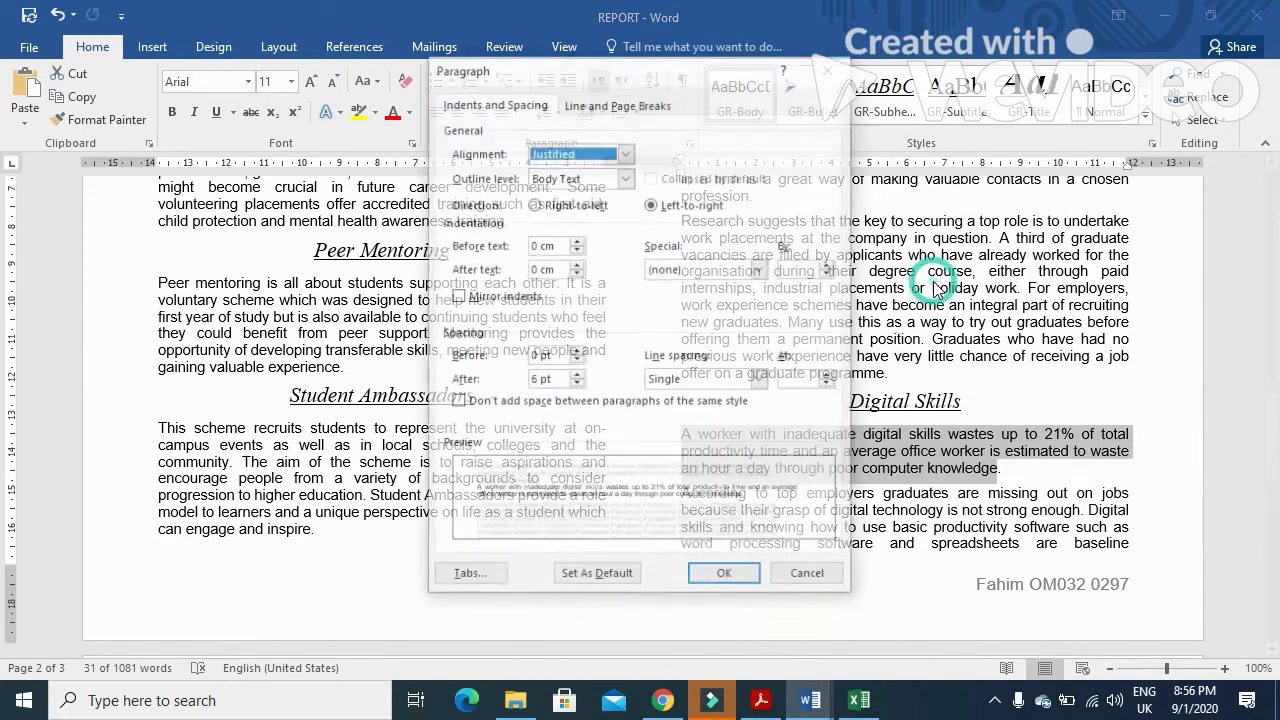
{"action": "double_click", "coordinate": [536, 245]}
{"action": "type", "text": "2"}
{"action": "left_click", "coordinate": [536, 269]}
{"action": "type", "text": "2"}
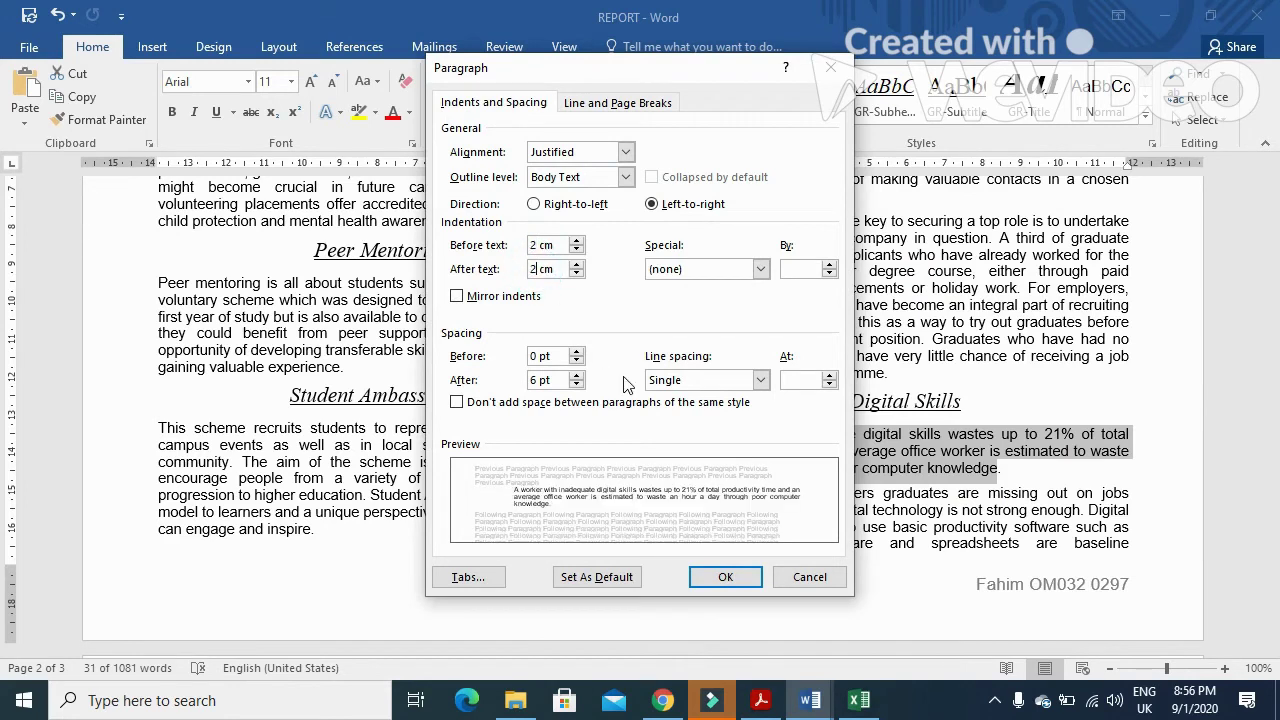
{"action": "left_click", "coordinate": [725, 577]}
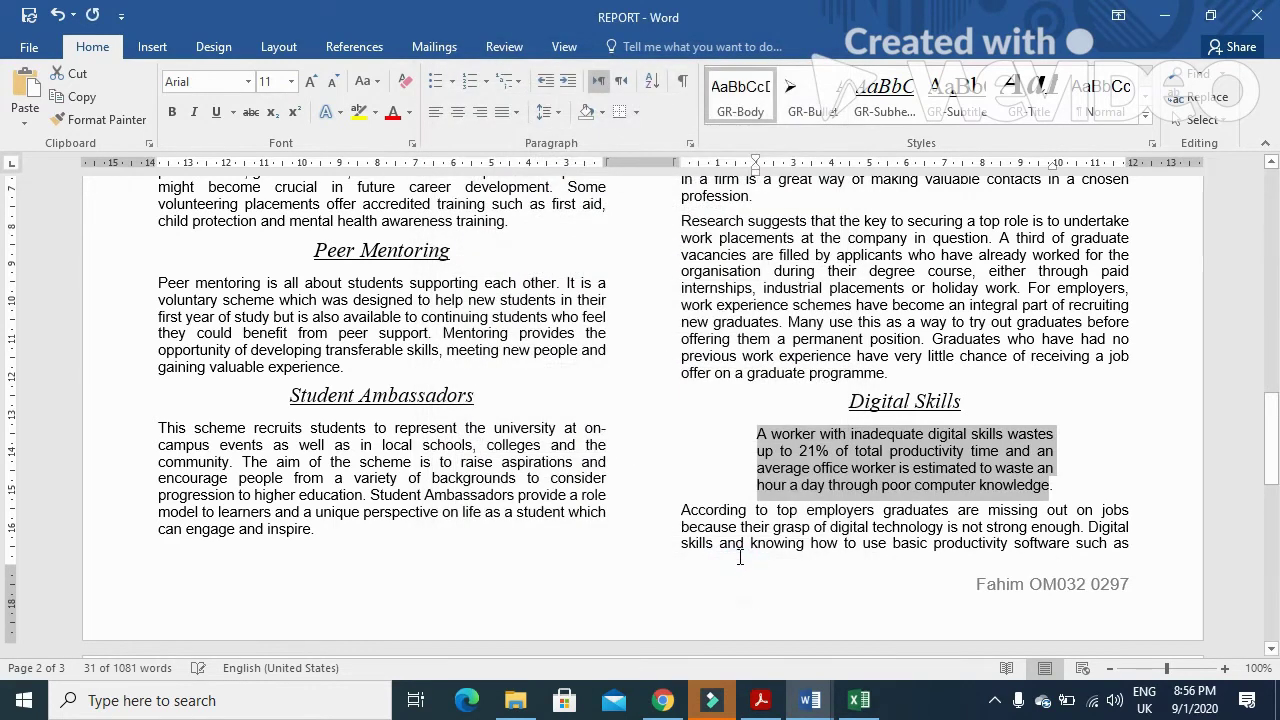
{"action": "key", "text": "alt+Tab"}
{"action": "left_click_drag", "start_coordinate": [281, 350], "coordinate": [684, 362]}
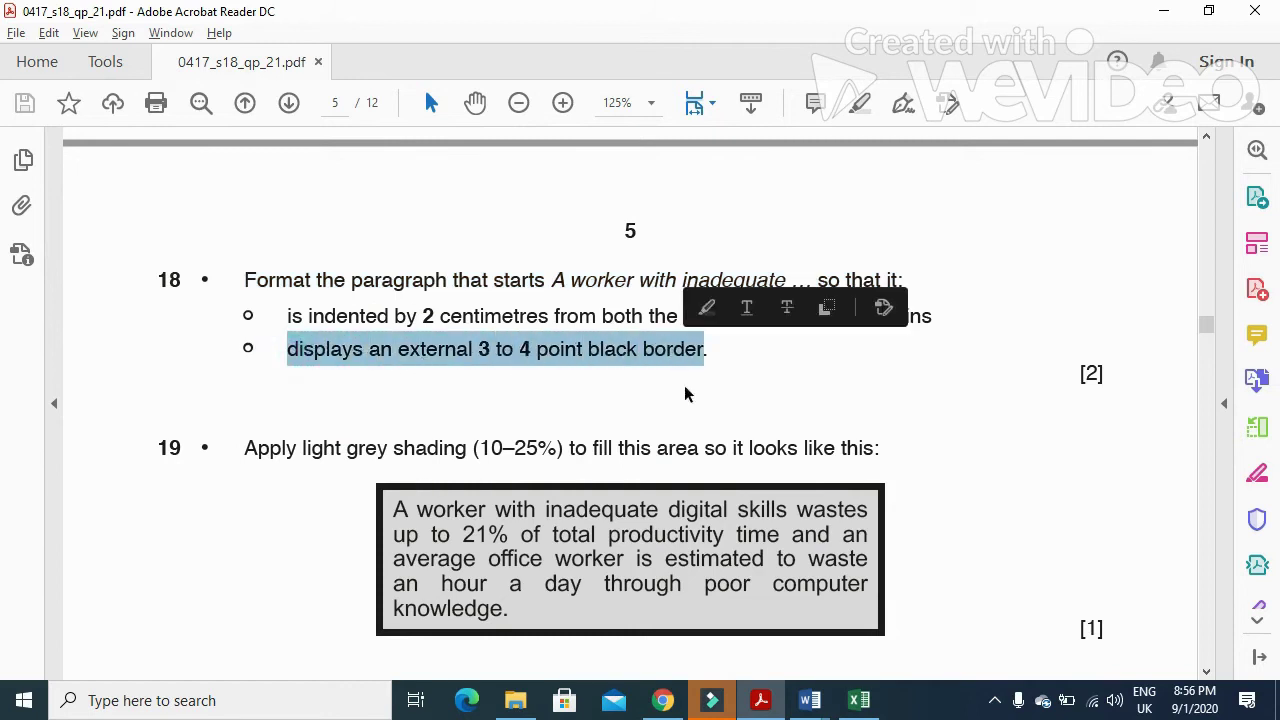
- Apply a 3 pt box border to the selected text
{"action": "key", "text": "alt+Tab"}
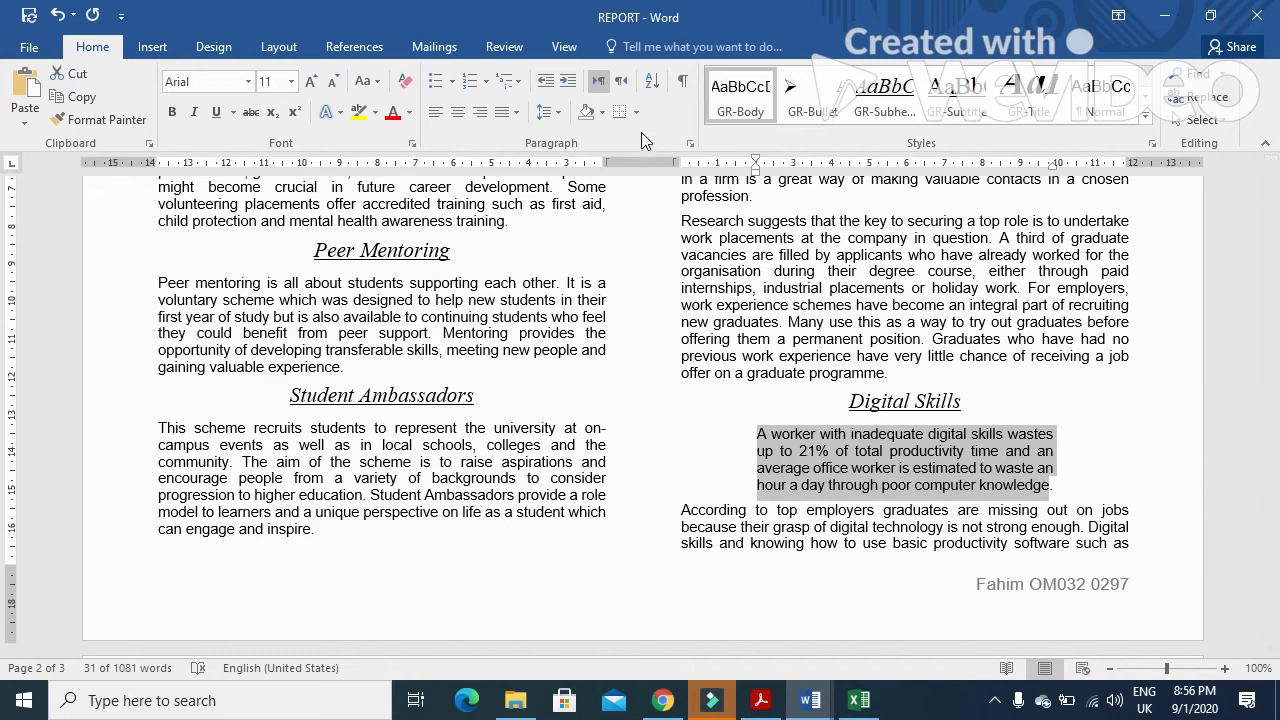
{"action": "left_click", "coordinate": [637, 117]}
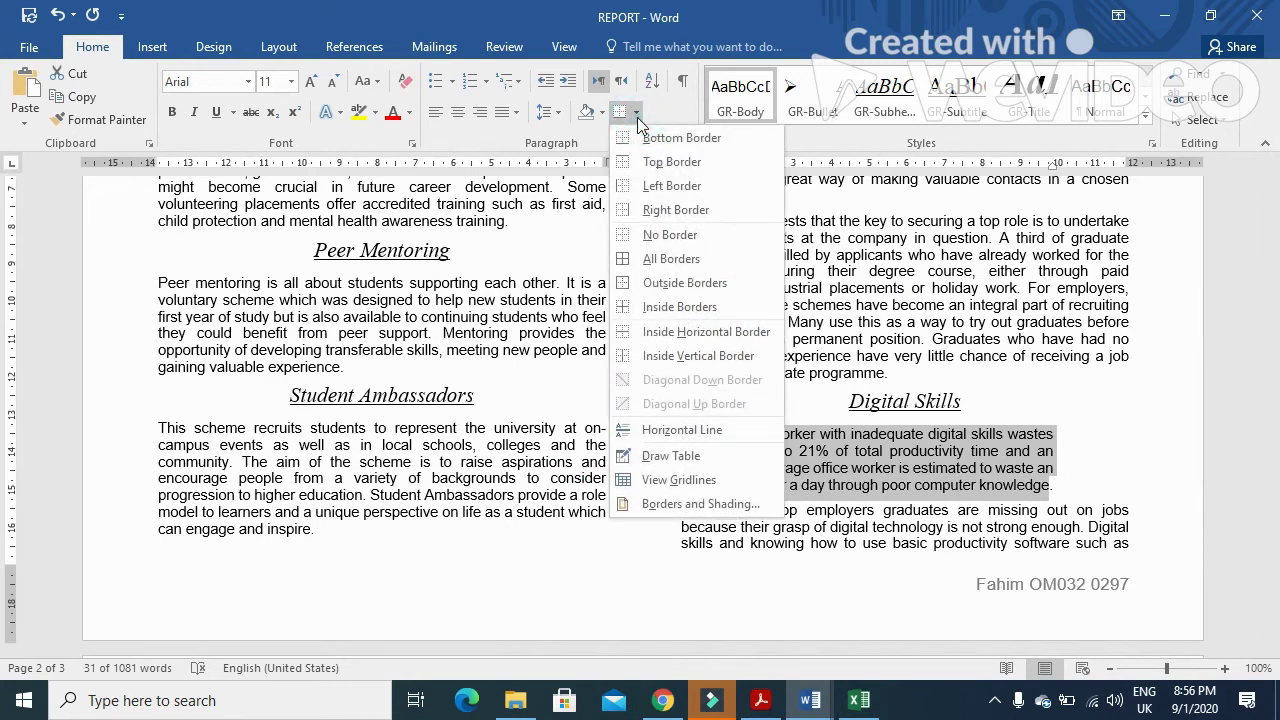
{"action": "left_click", "coordinate": [723, 503]}
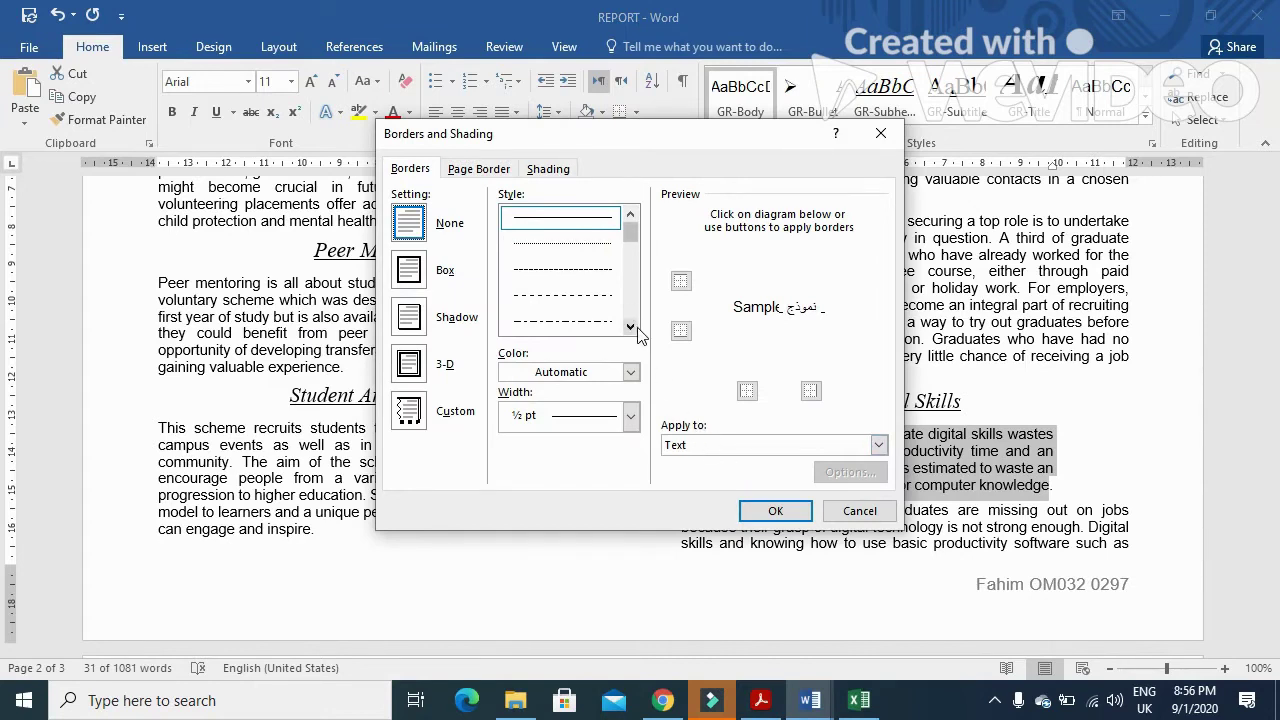
{"action": "left_click", "coordinate": [630, 415]}
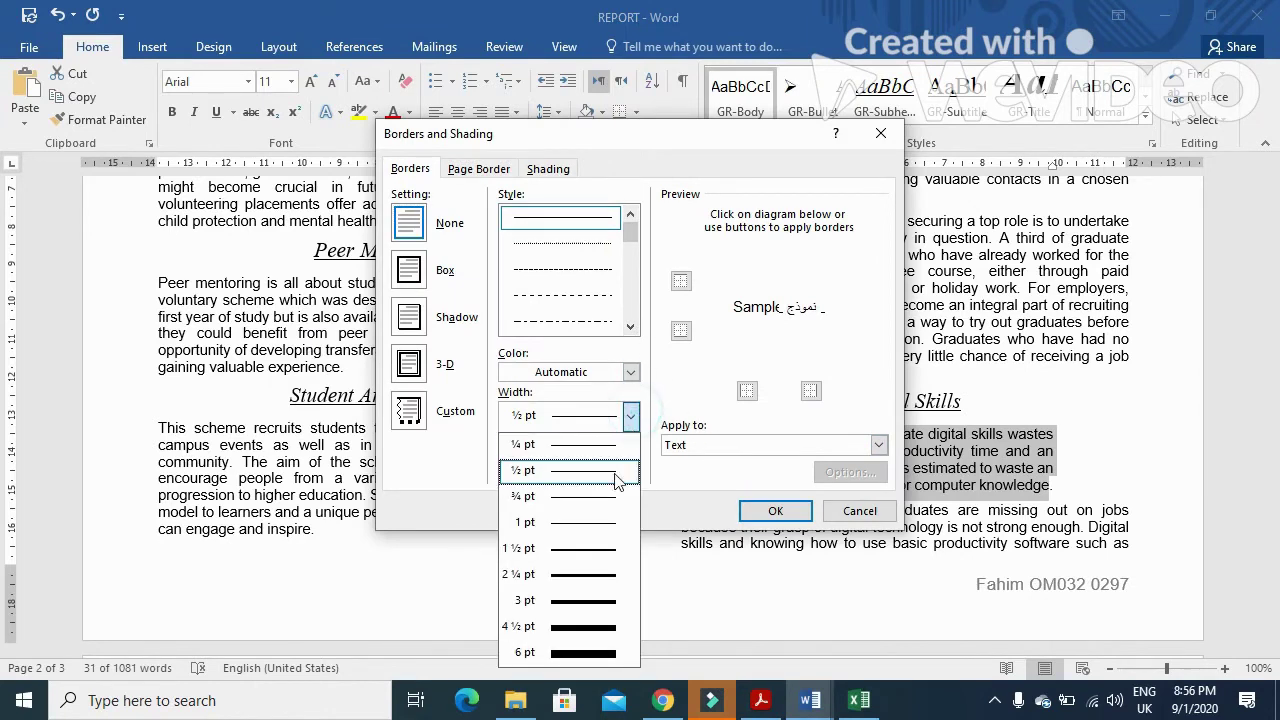
{"action": "left_click", "coordinate": [606, 603]}
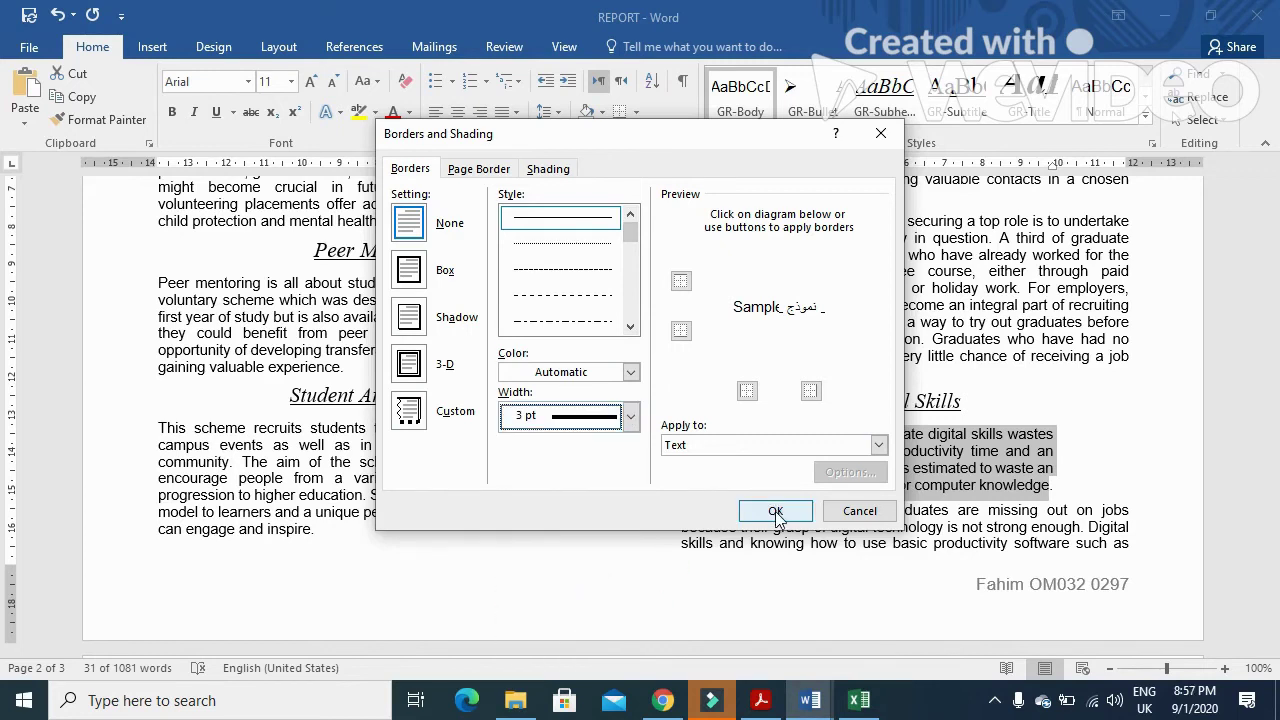
{"action": "left_click", "coordinate": [415, 274]}
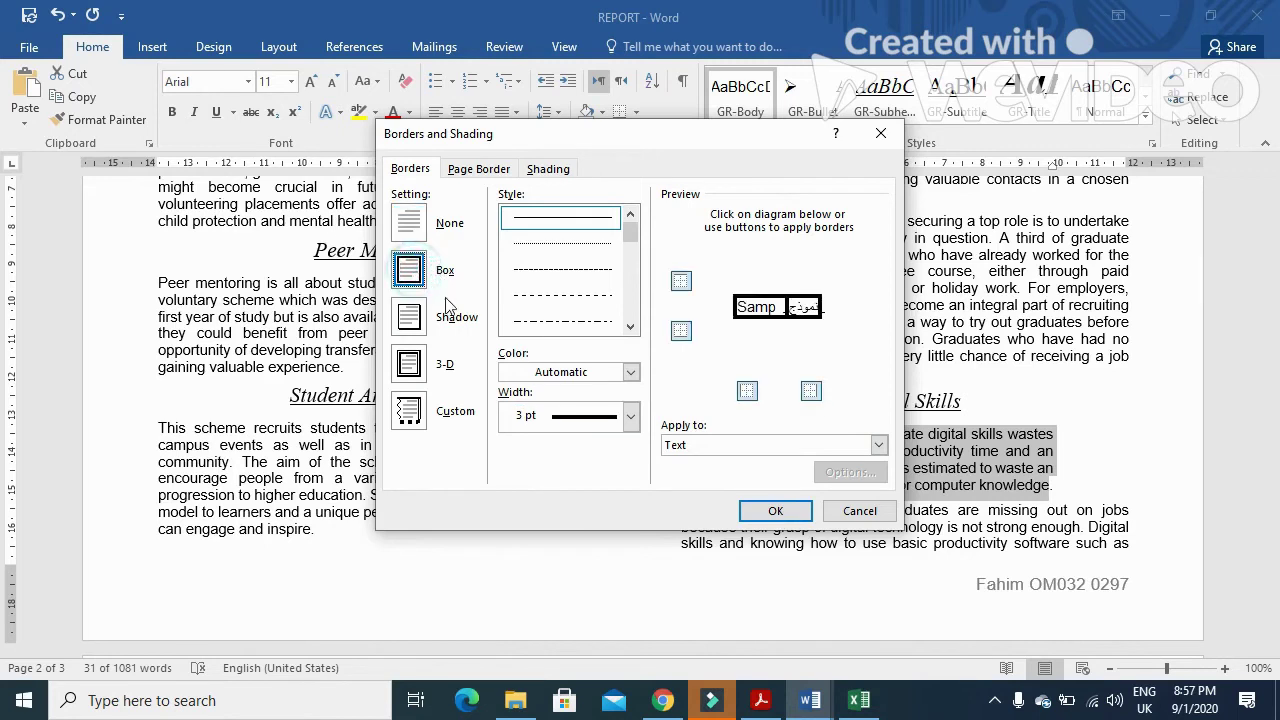
{"action": "left_click", "coordinate": [772, 512]}
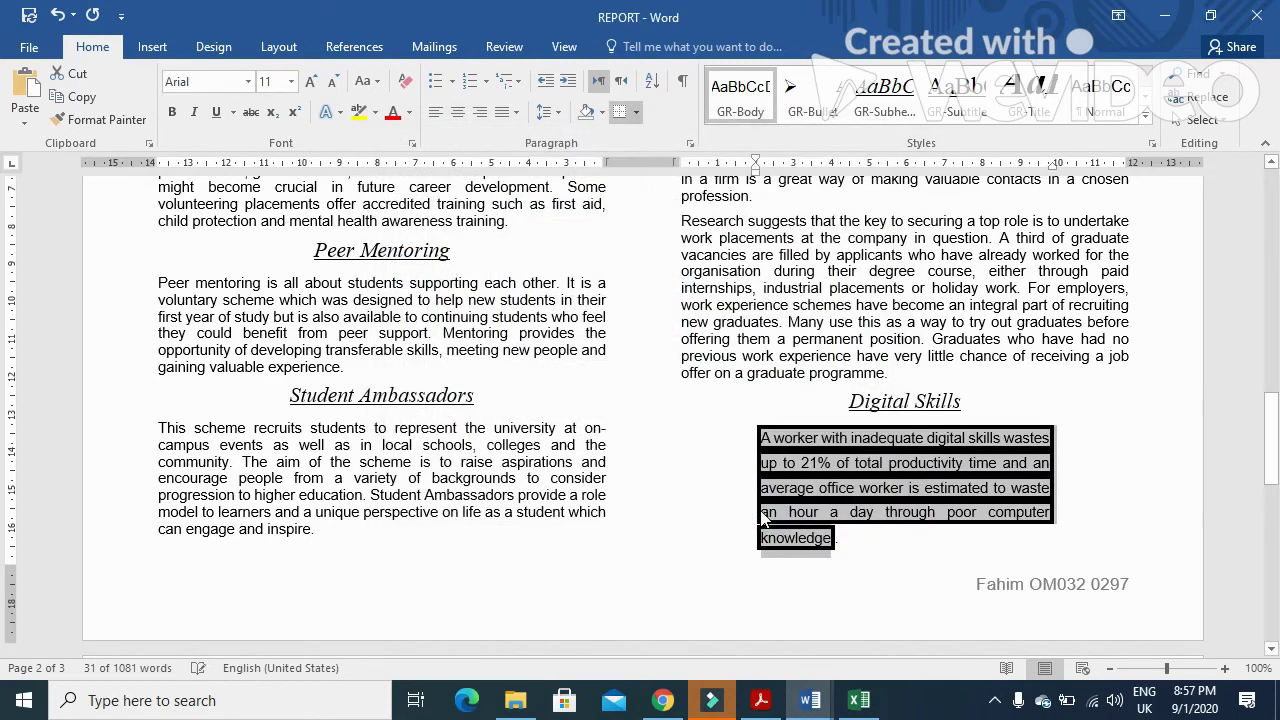
- Remove that text border again and review the Paragraph settings without changing them
{"action": "right_click", "coordinate": [789, 466]}
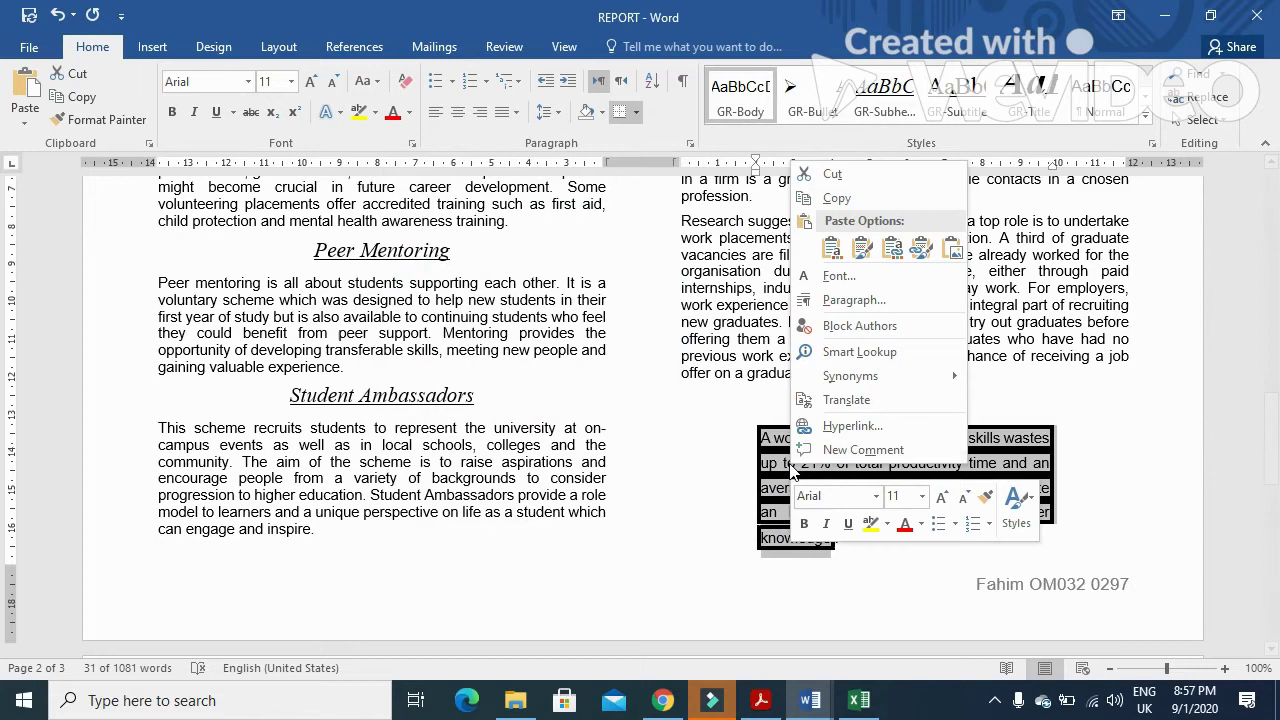
{"action": "left_click", "coordinate": [636, 111]}
{"action": "left_click", "coordinate": [674, 503]}
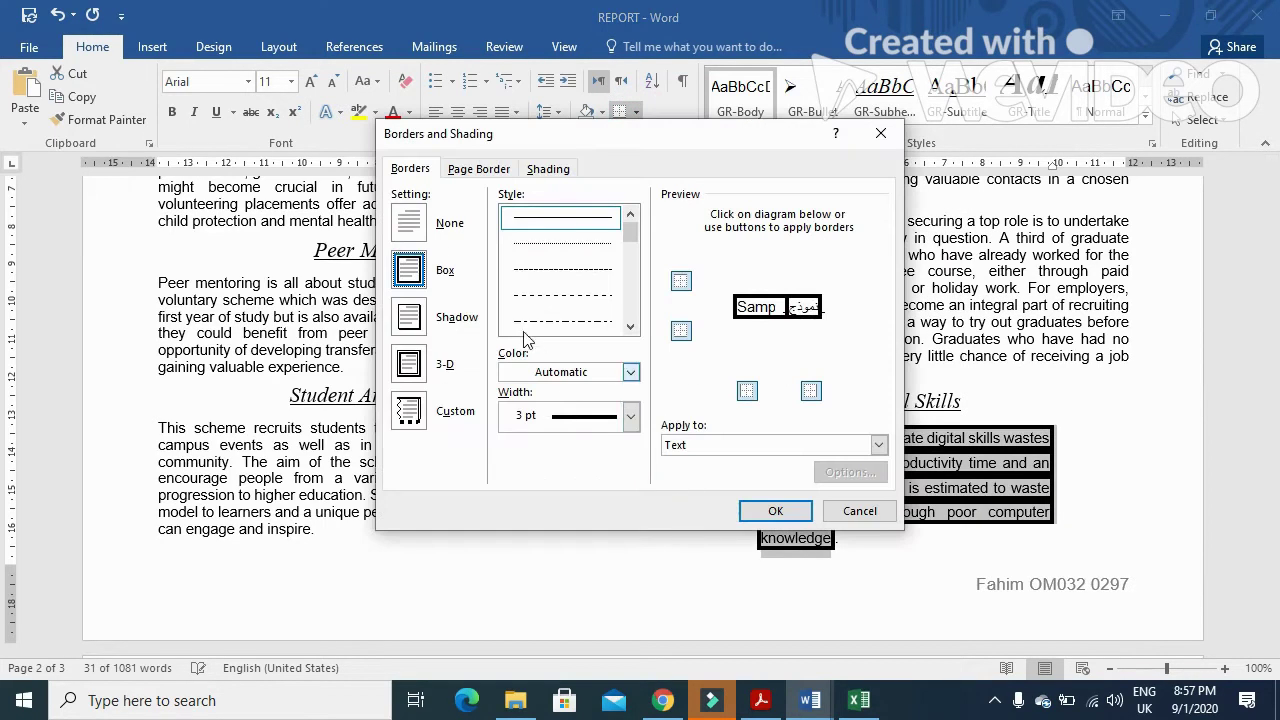
{"action": "left_click", "coordinate": [412, 228]}
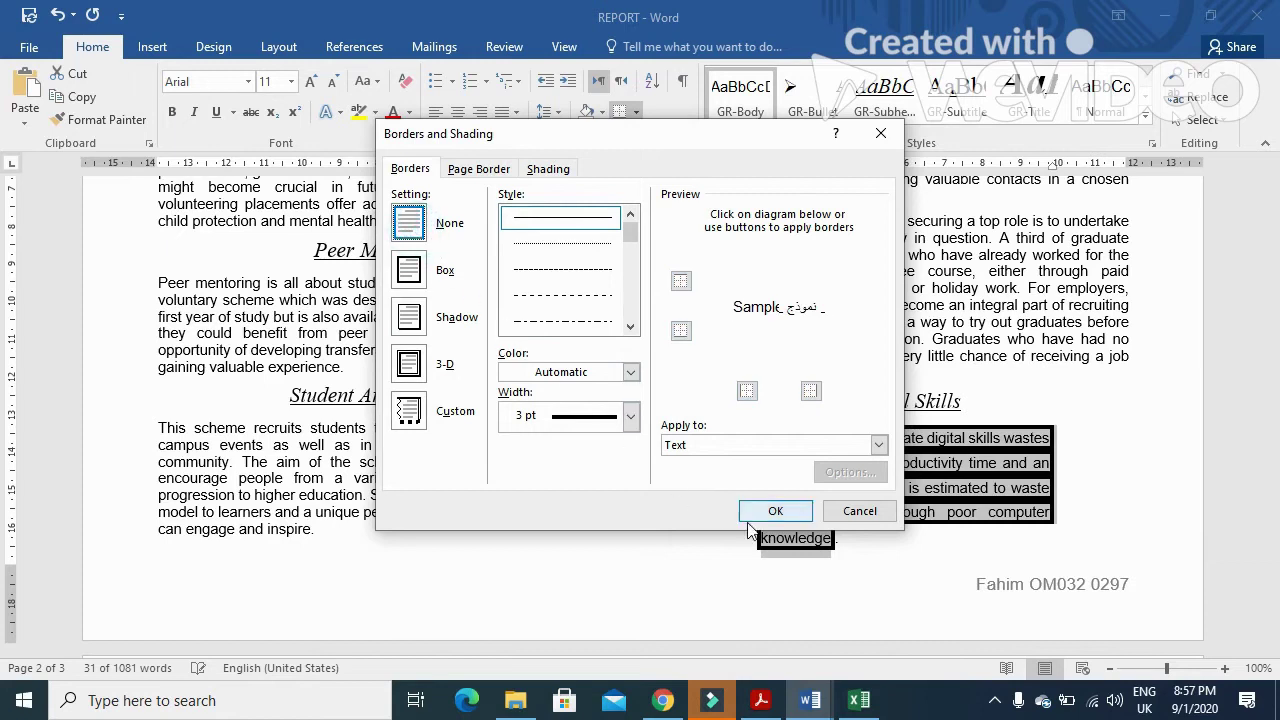
{"action": "left_click", "coordinate": [778, 511]}
{"action": "right_click", "coordinate": [828, 455]}
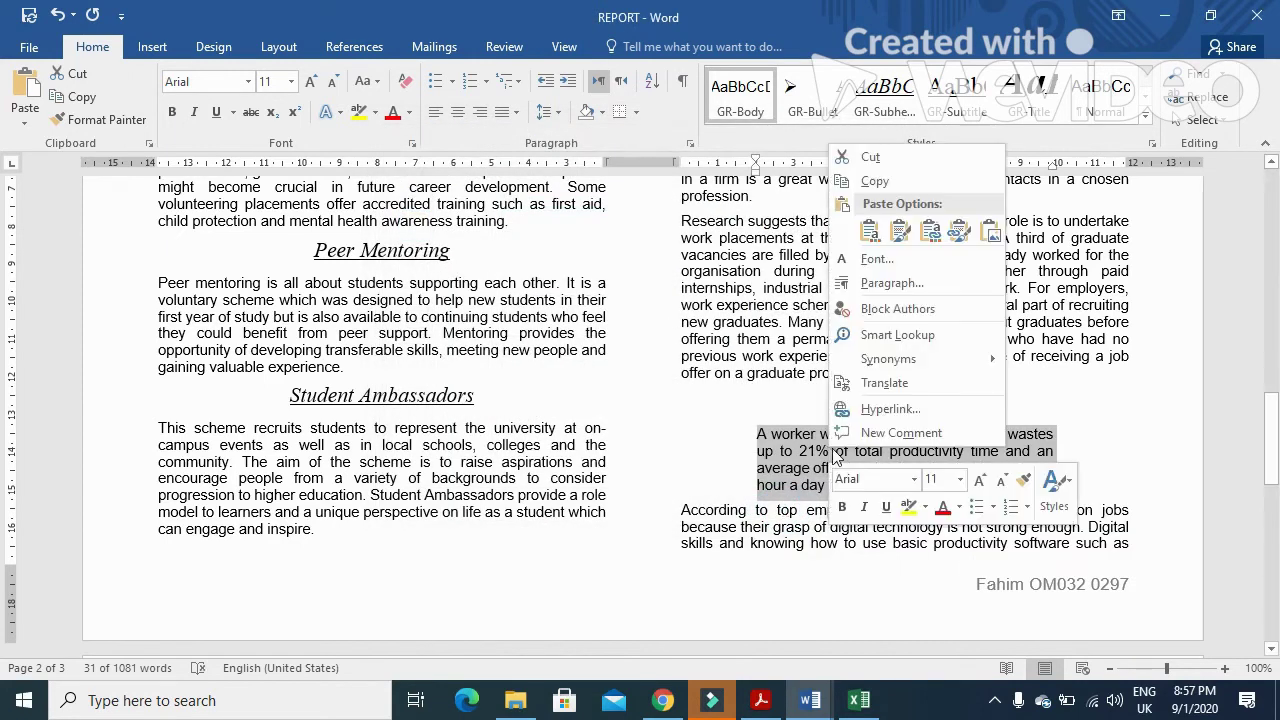
{"action": "left_click", "coordinate": [919, 286]}
{"action": "left_click", "coordinate": [810, 578]}
- Reapply a solid 3 pt box border, this time applied to the whole paragraph
{"action": "left_click", "coordinate": [634, 114]}
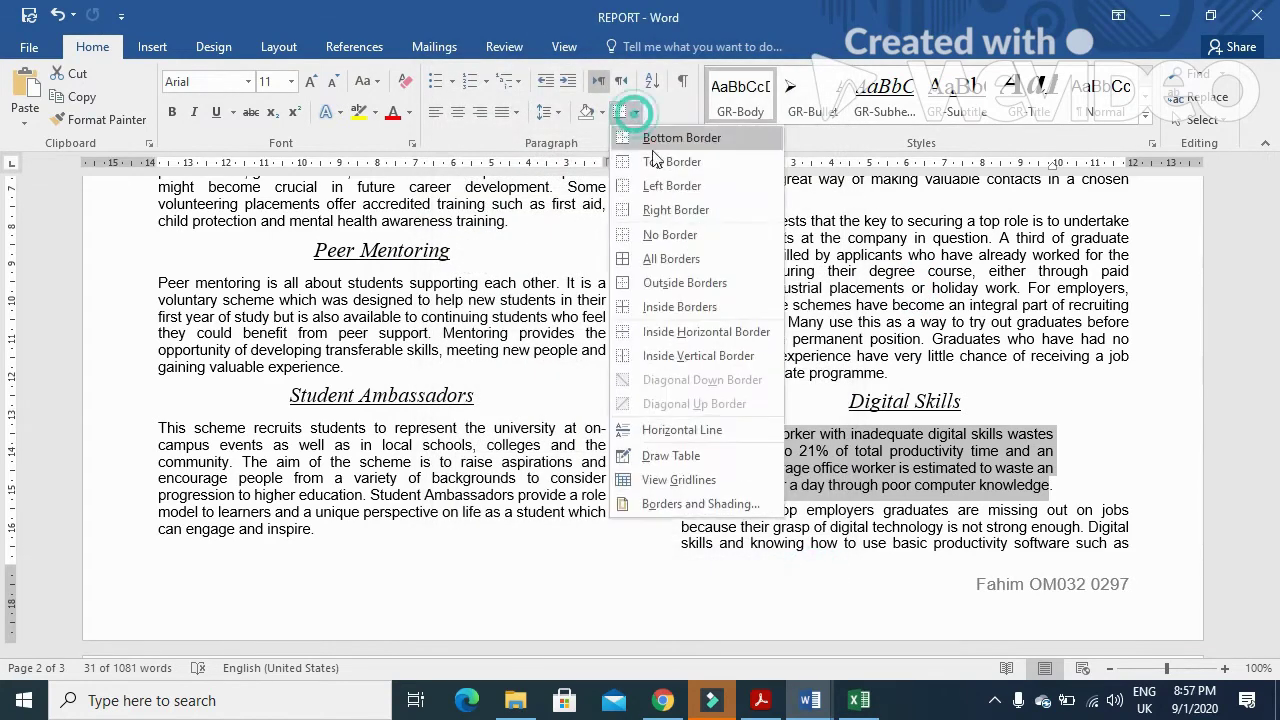
{"action": "left_click", "coordinate": [686, 502]}
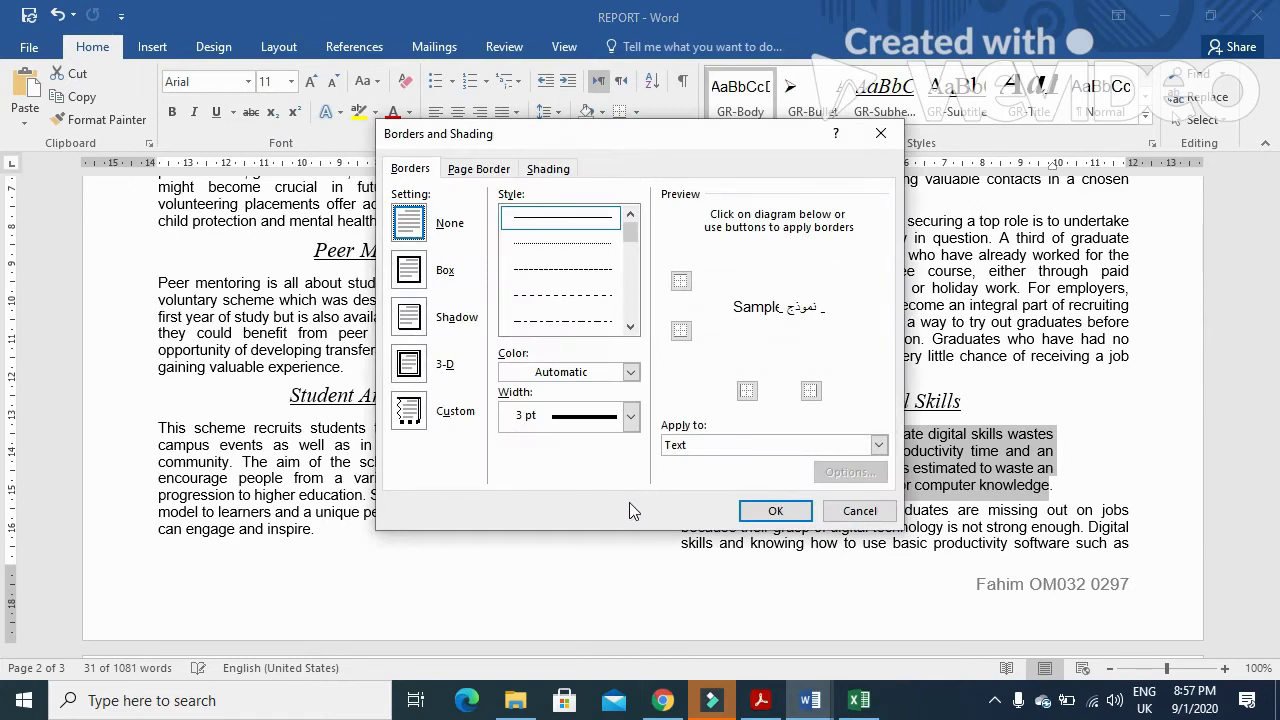
{"action": "left_click", "coordinate": [412, 268]}
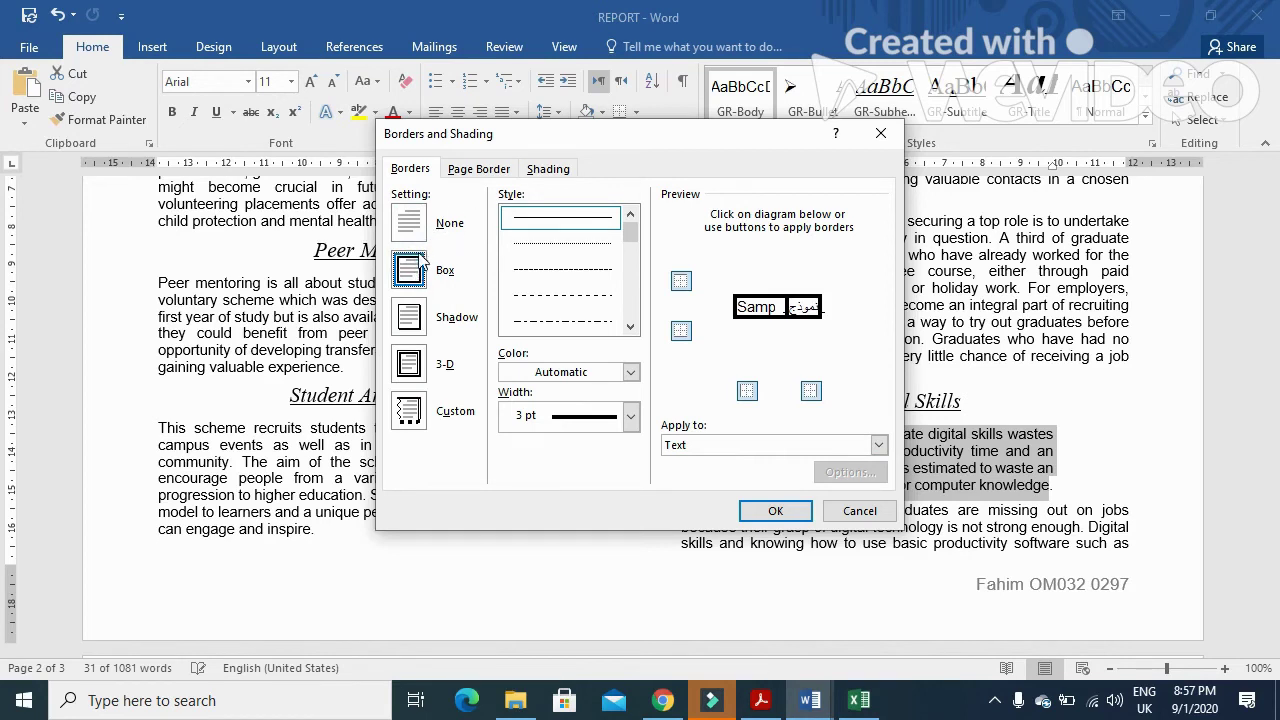
{"action": "left_click", "coordinate": [421, 322]}
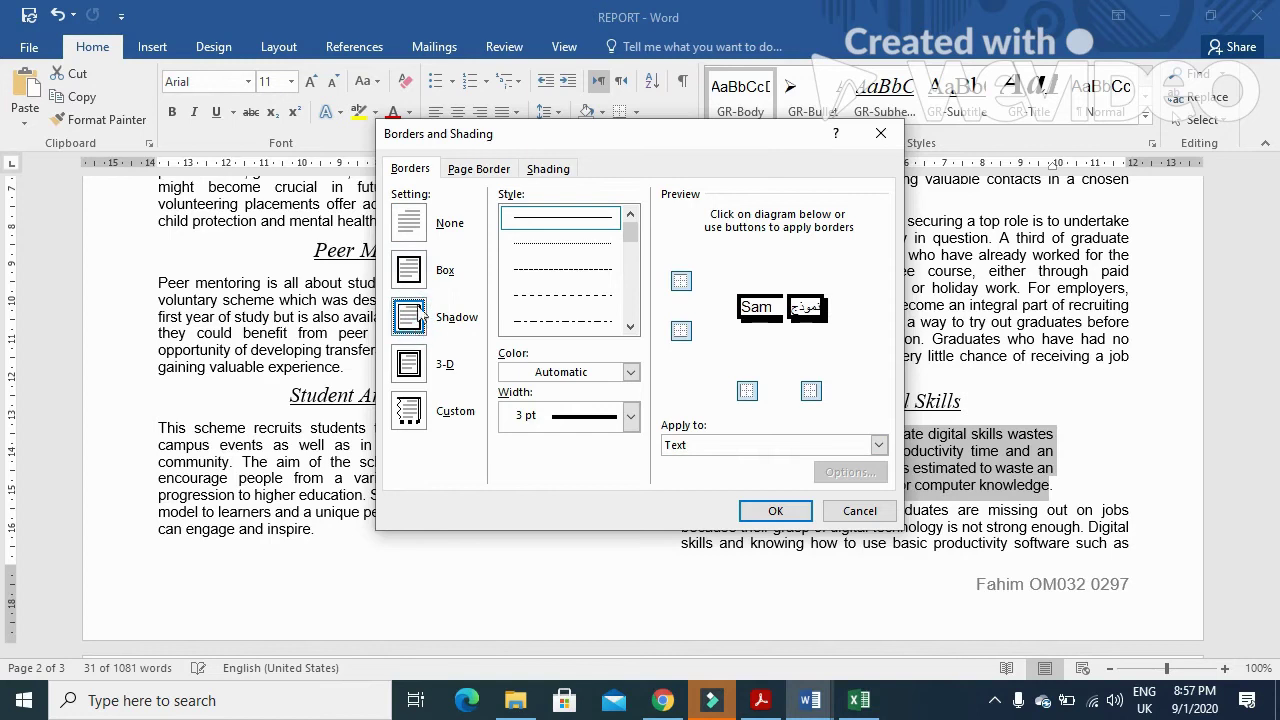
{"action": "left_click", "coordinate": [422, 276]}
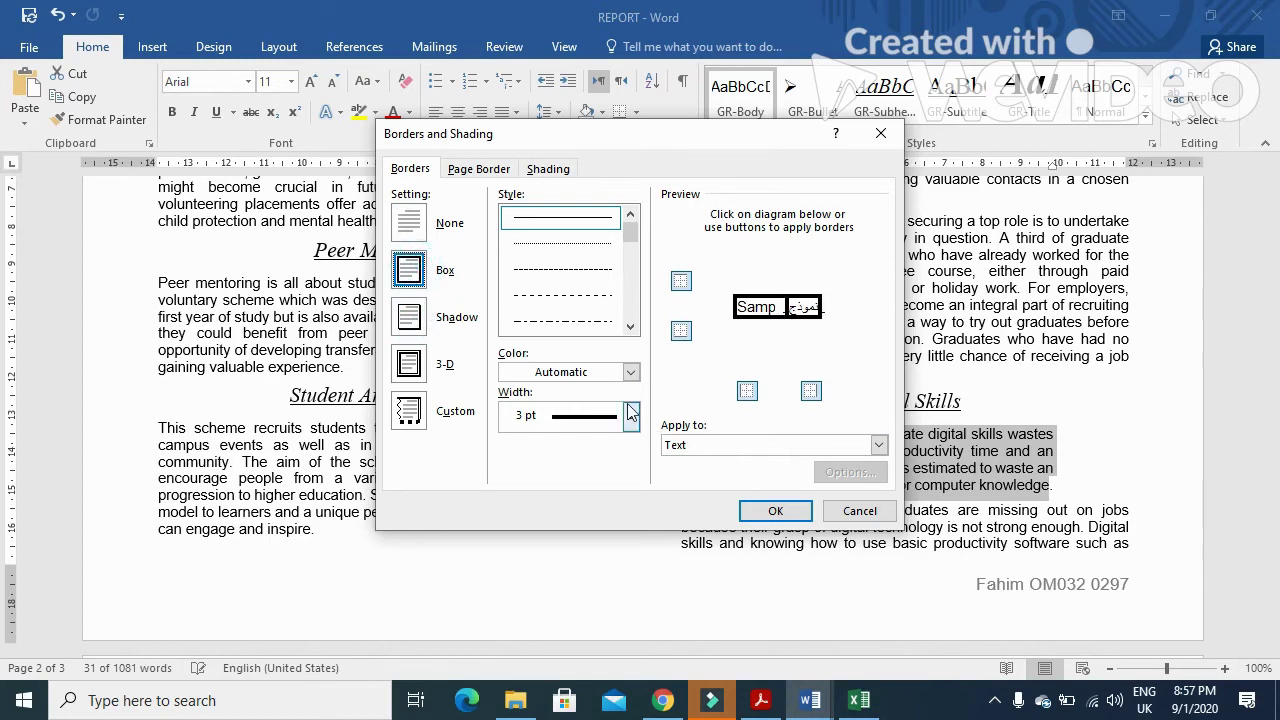
{"action": "left_click", "coordinate": [592, 218]}
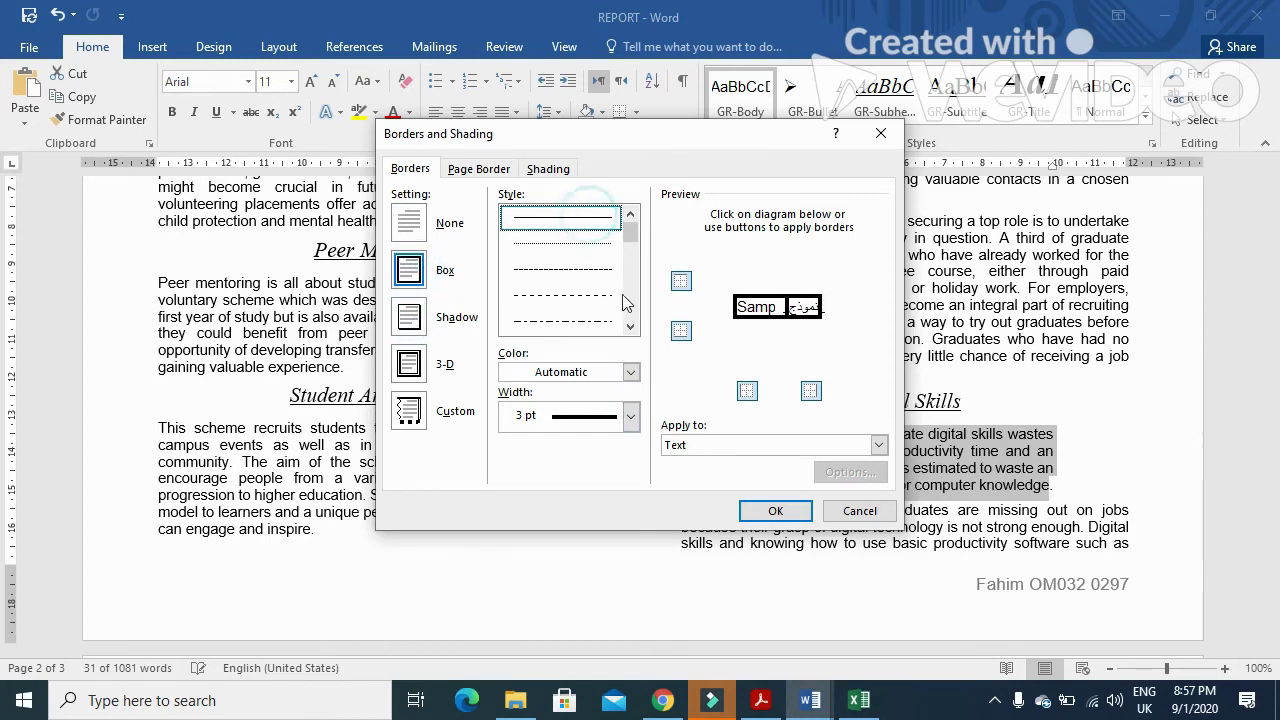
{"action": "left_click", "coordinate": [630, 416]}
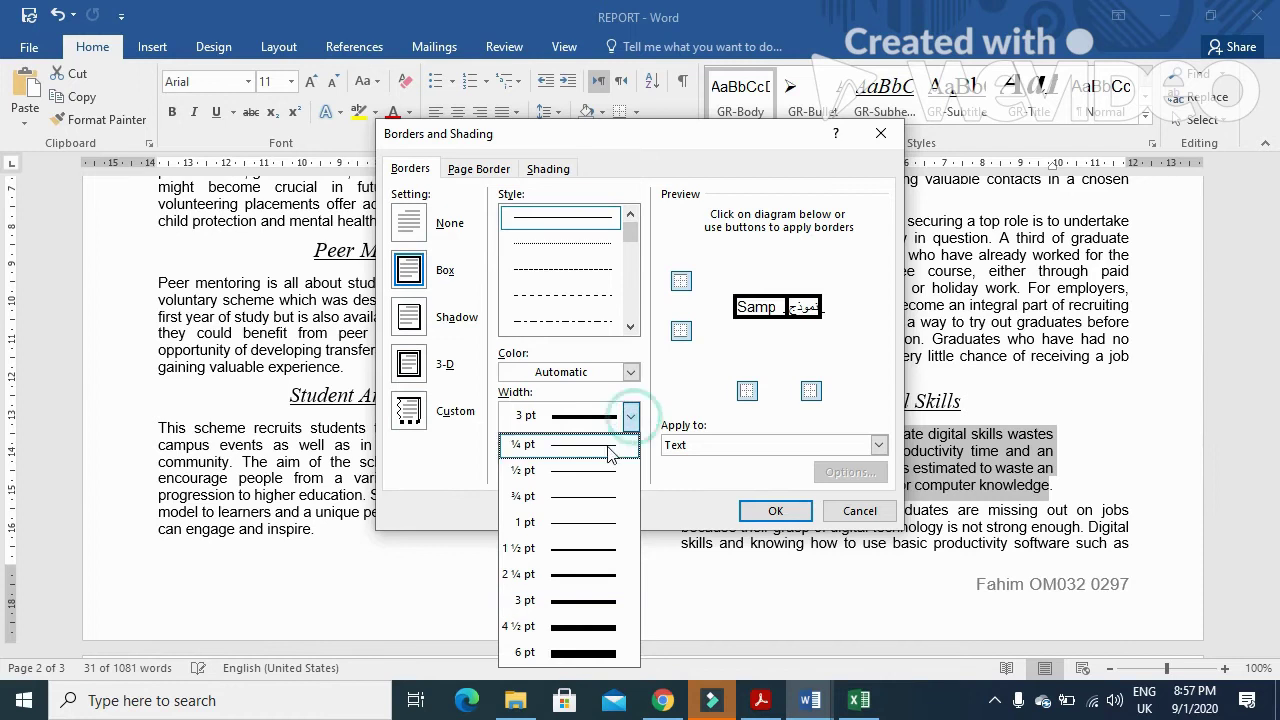
{"action": "left_click", "coordinate": [588, 604]}
{"action": "left_click", "coordinate": [879, 446]}
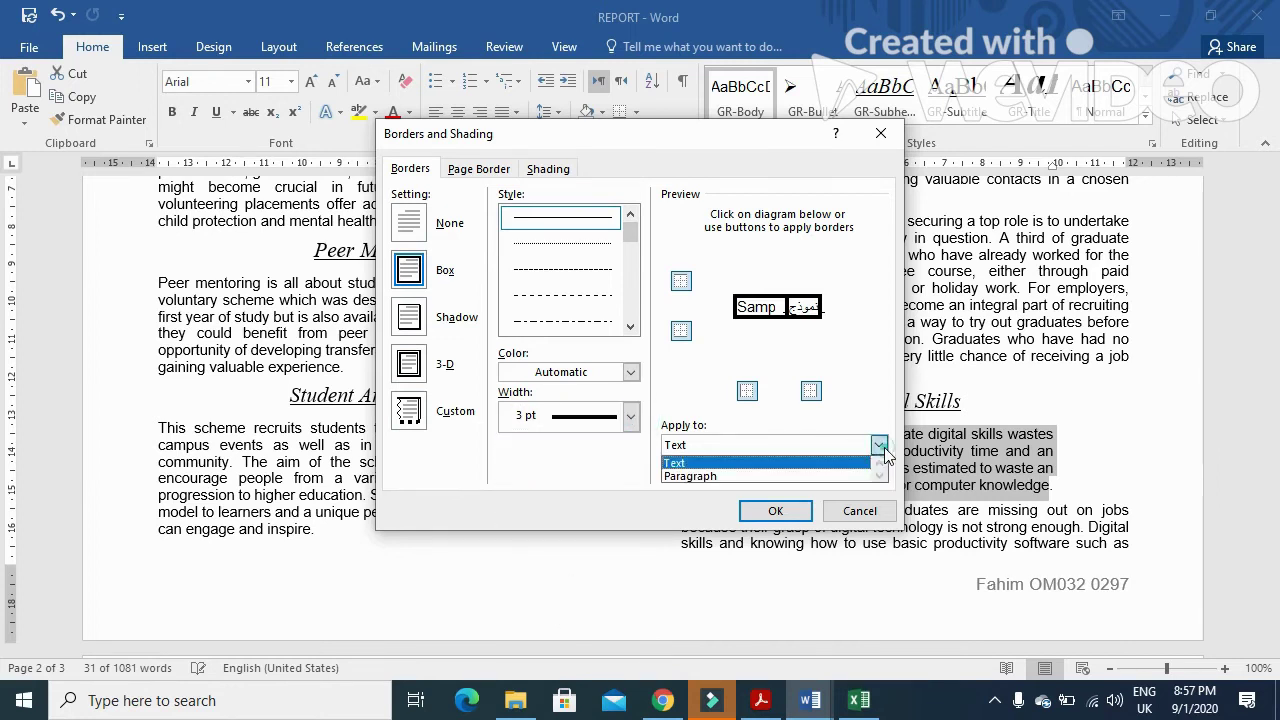
{"action": "left_click", "coordinate": [740, 476]}
{"action": "left_click", "coordinate": [776, 511]}
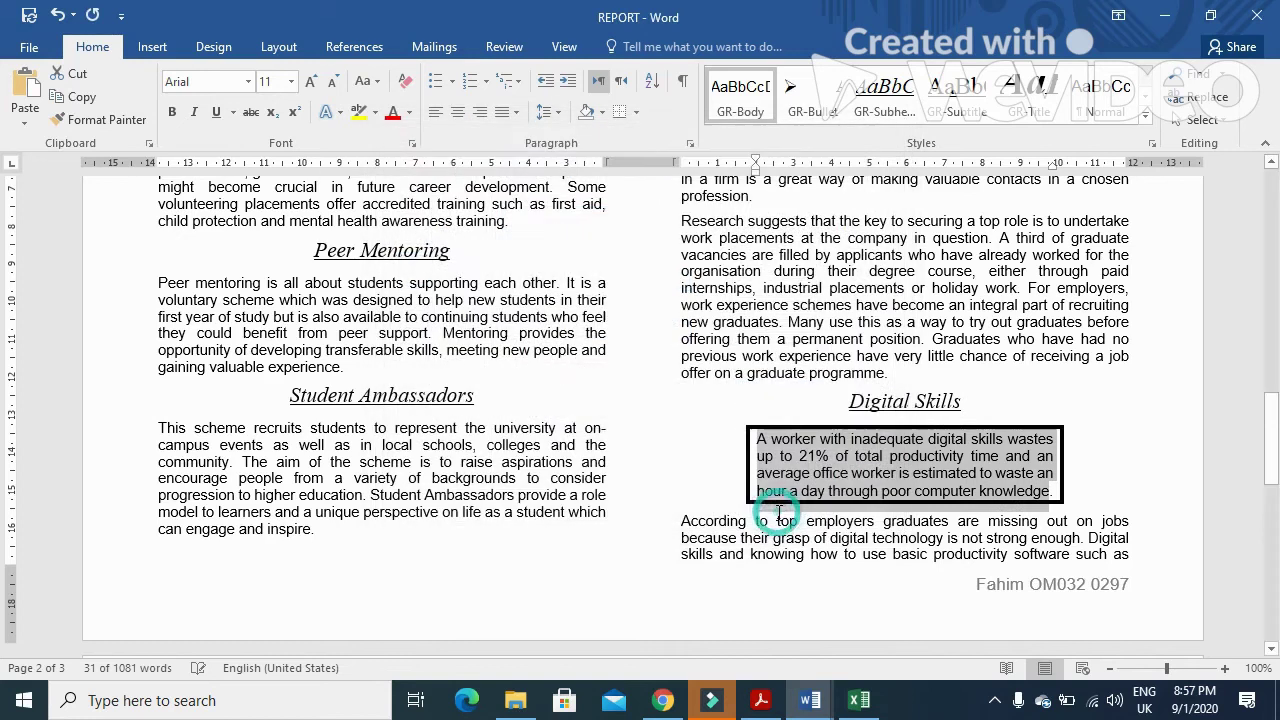
- Read question 19's shading requirement in the exam PDF
{"action": "left_click", "coordinate": [770, 702]}
{"action": "scroll", "coordinate": [286, 371], "scroll_direction": "down", "scroll_amount": 2}
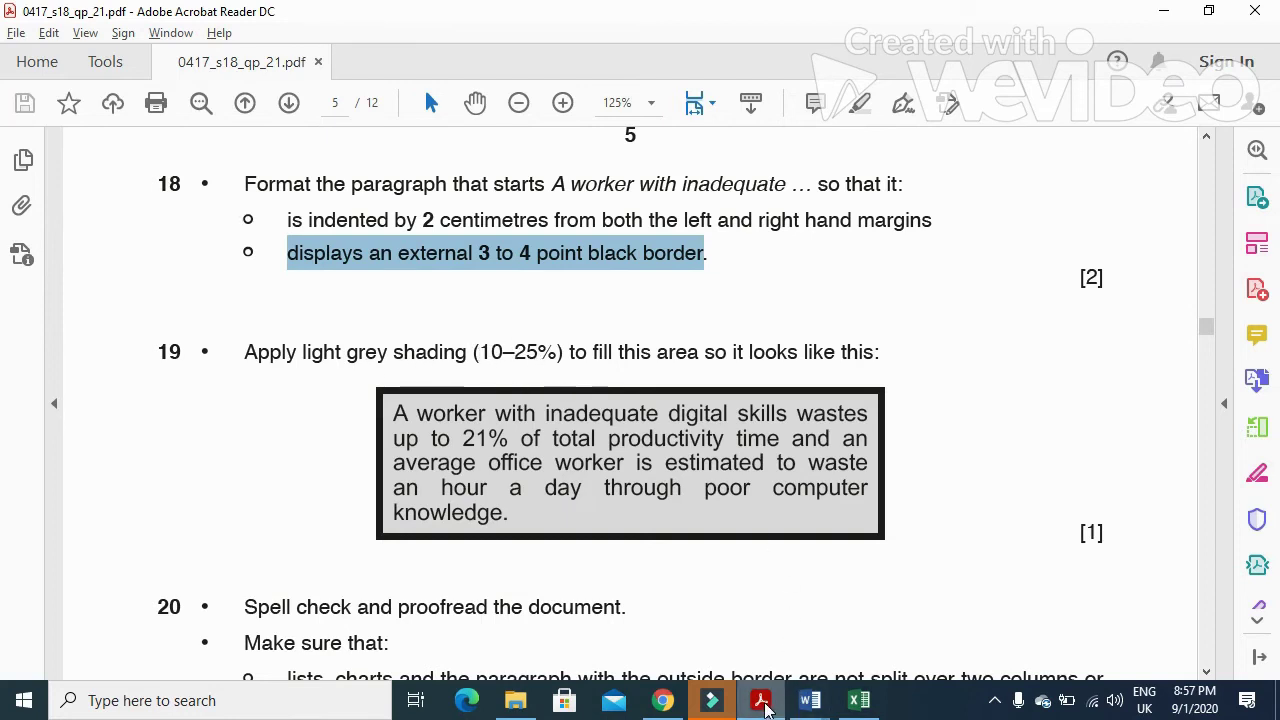
{"action": "left_click", "coordinate": [765, 708]}
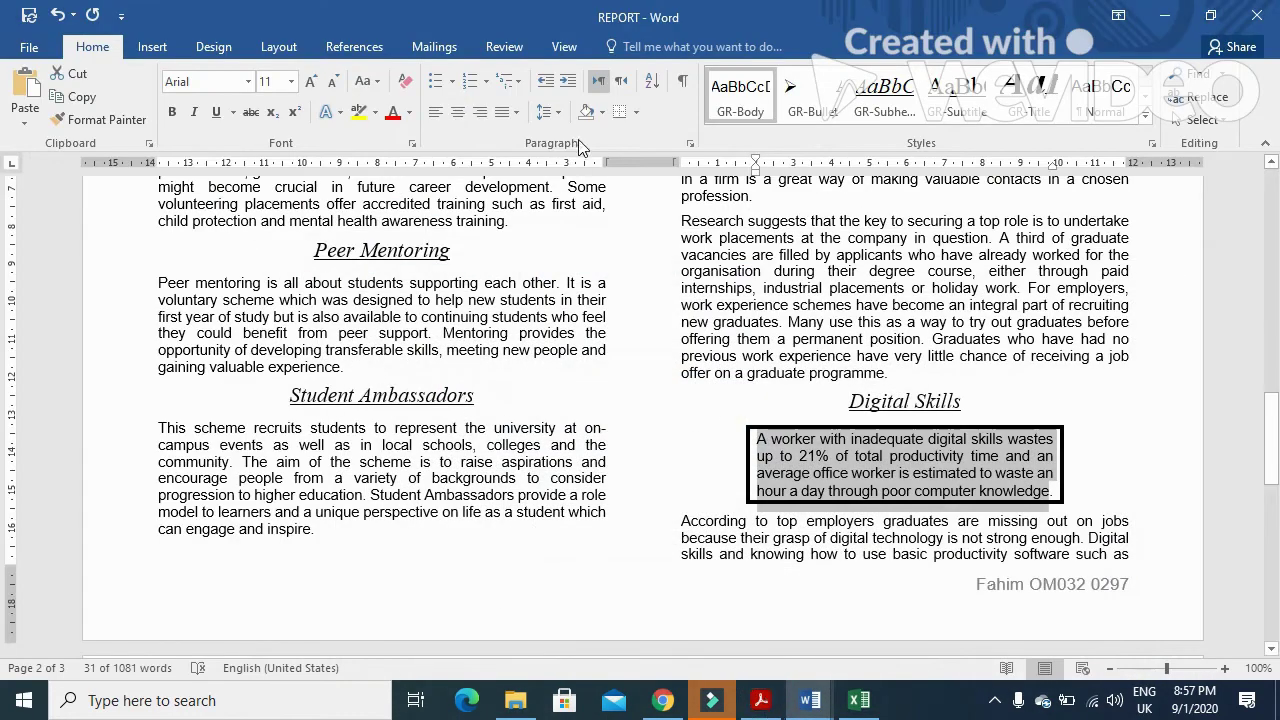
- Shade the bordered paragraph light grey with White, Background 1, Darker 25%
{"action": "left_click", "coordinate": [603, 112]}
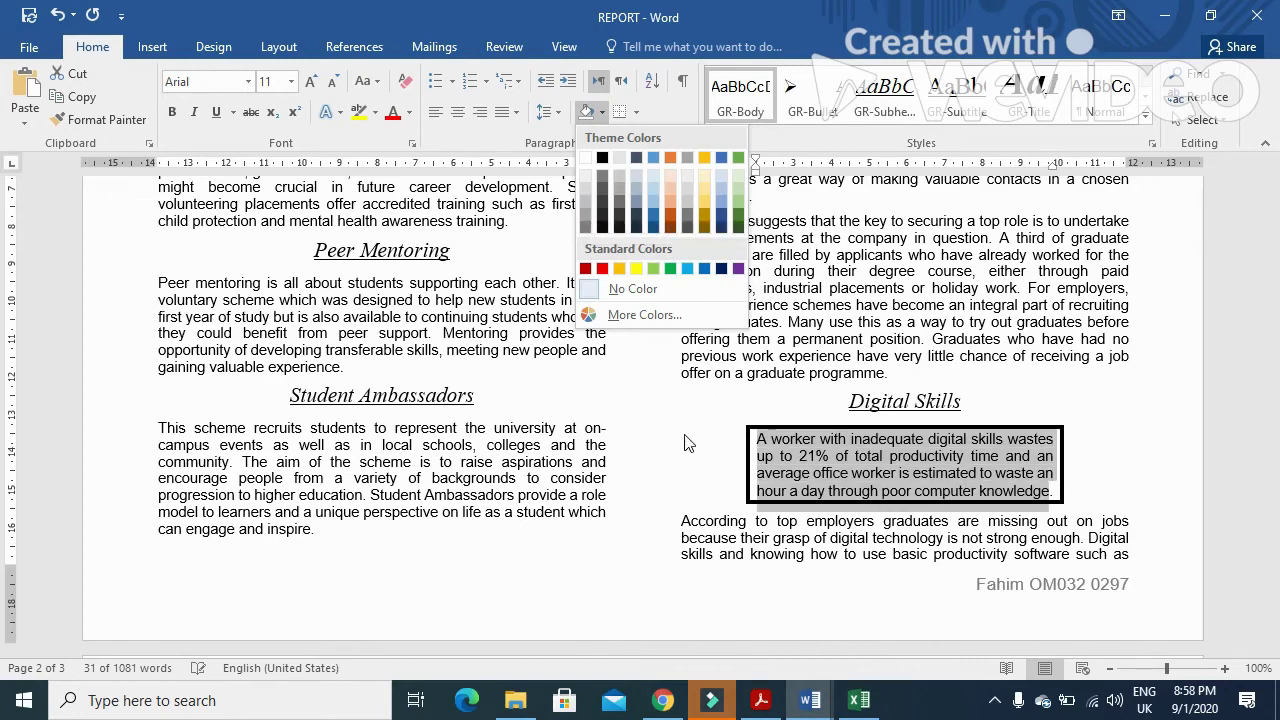
{"action": "left_click", "coordinate": [800, 466]}
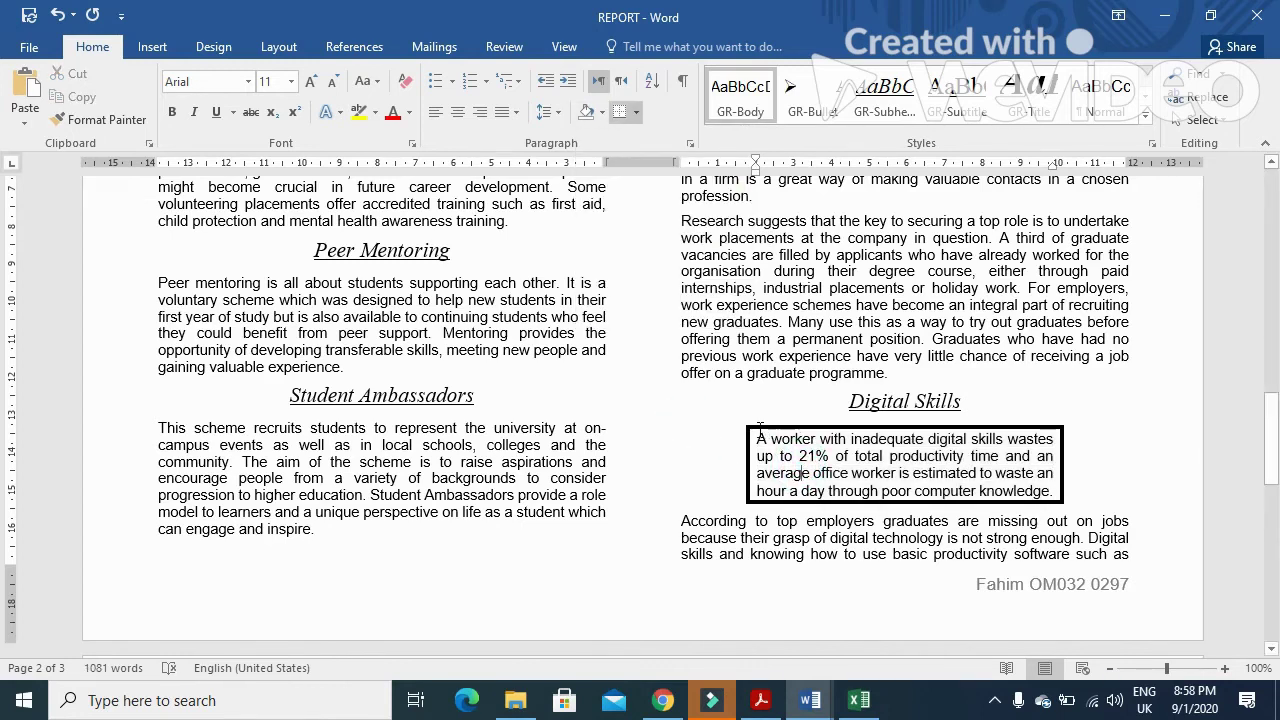
{"action": "left_click_drag", "start_coordinate": [754, 432], "coordinate": [1056, 494]}
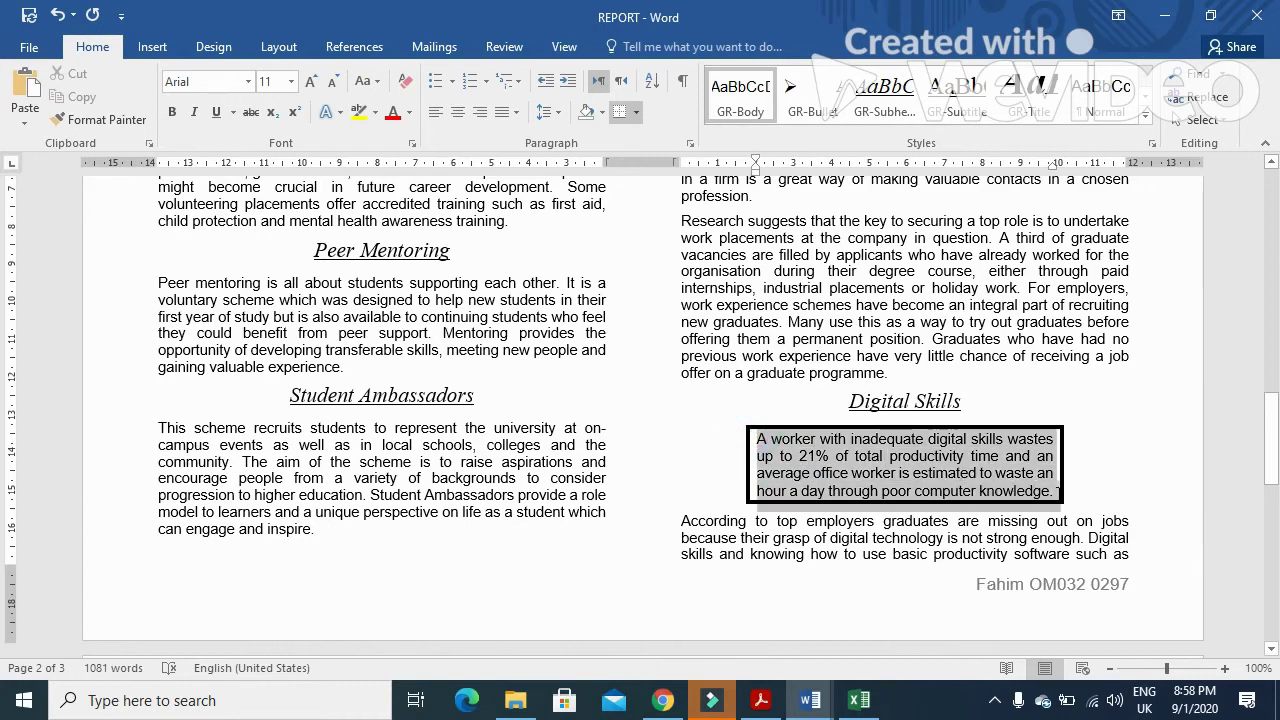
{"action": "left_click", "coordinate": [601, 112]}
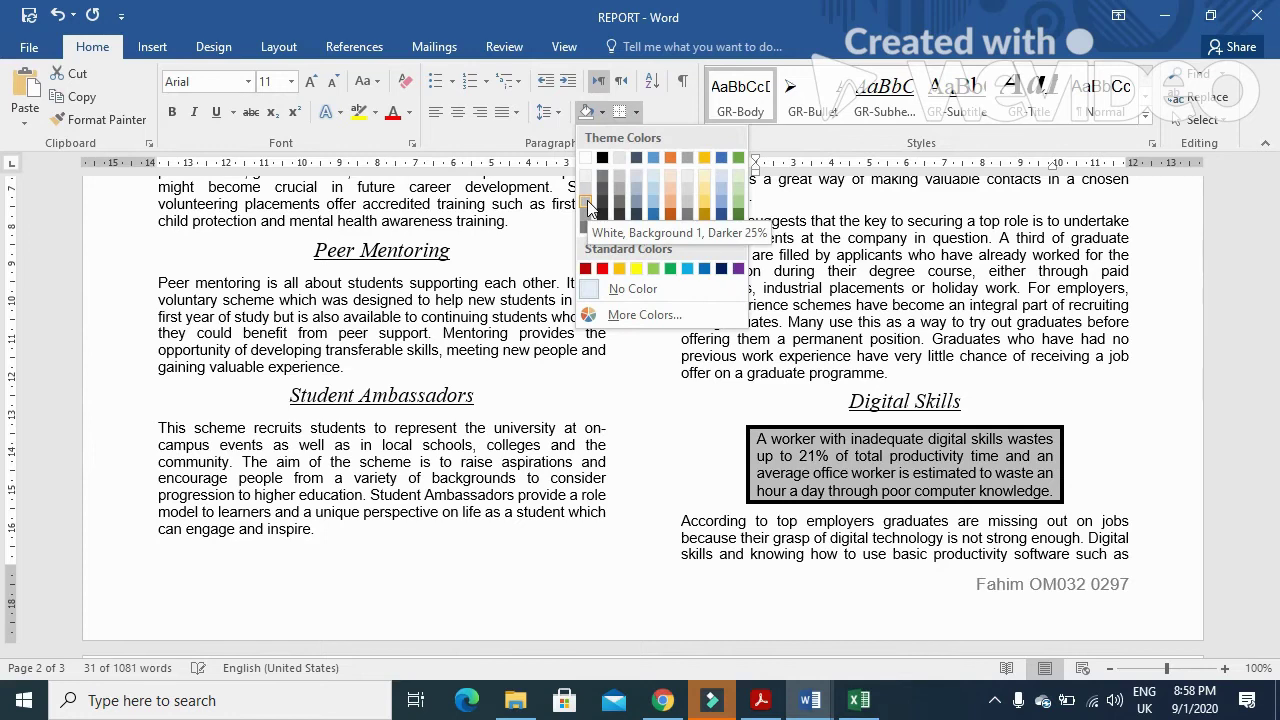
{"action": "left_click", "coordinate": [586, 193]}
{"action": "left_click", "coordinate": [762, 702]}
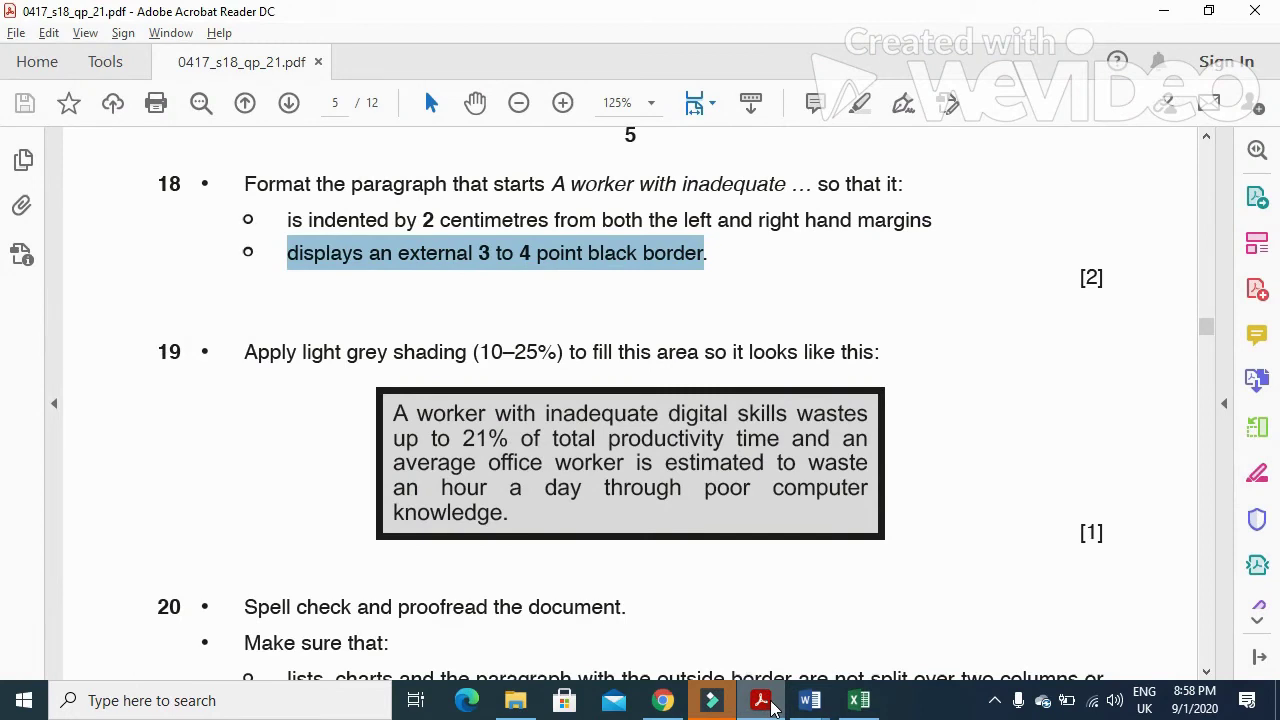
- Scroll to question 20's proofreading, save and print instructions, then return to the Word report
{"action": "scroll", "coordinate": [694, 509], "scroll_direction": "down", "scroll_amount": 4}
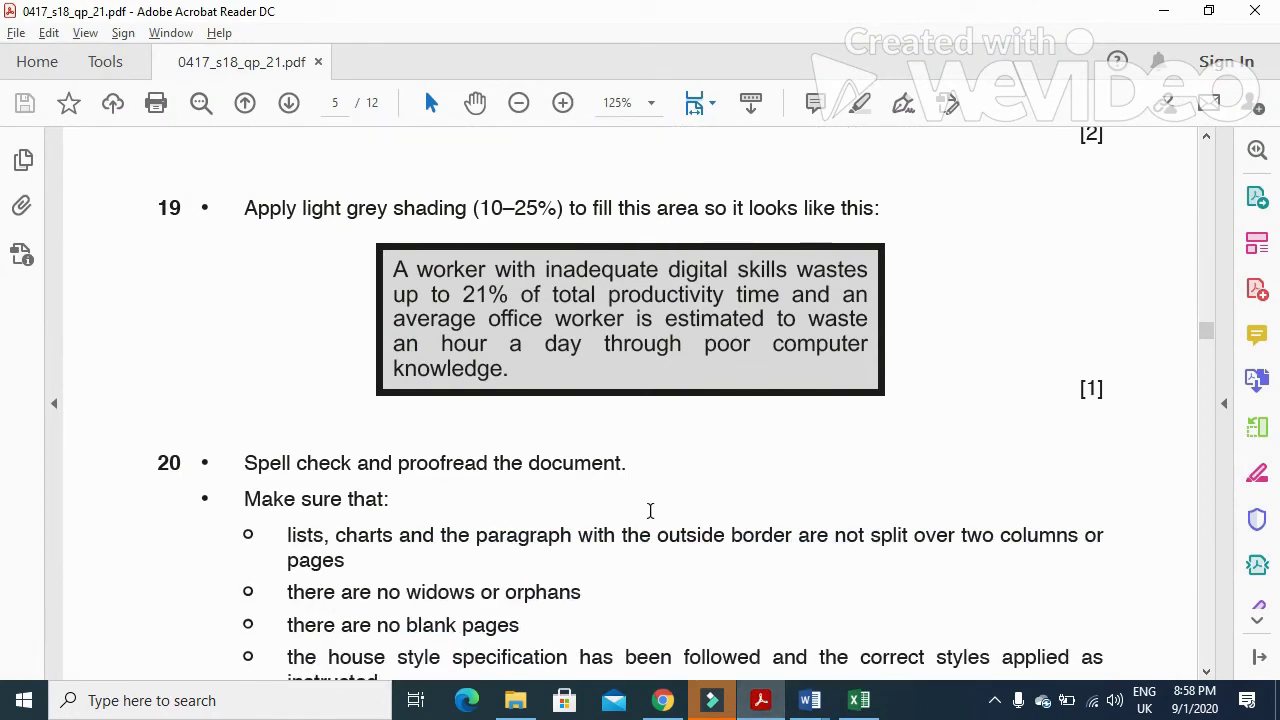
{"action": "scroll", "coordinate": [357, 452], "scroll_direction": "down", "scroll_amount": 2}
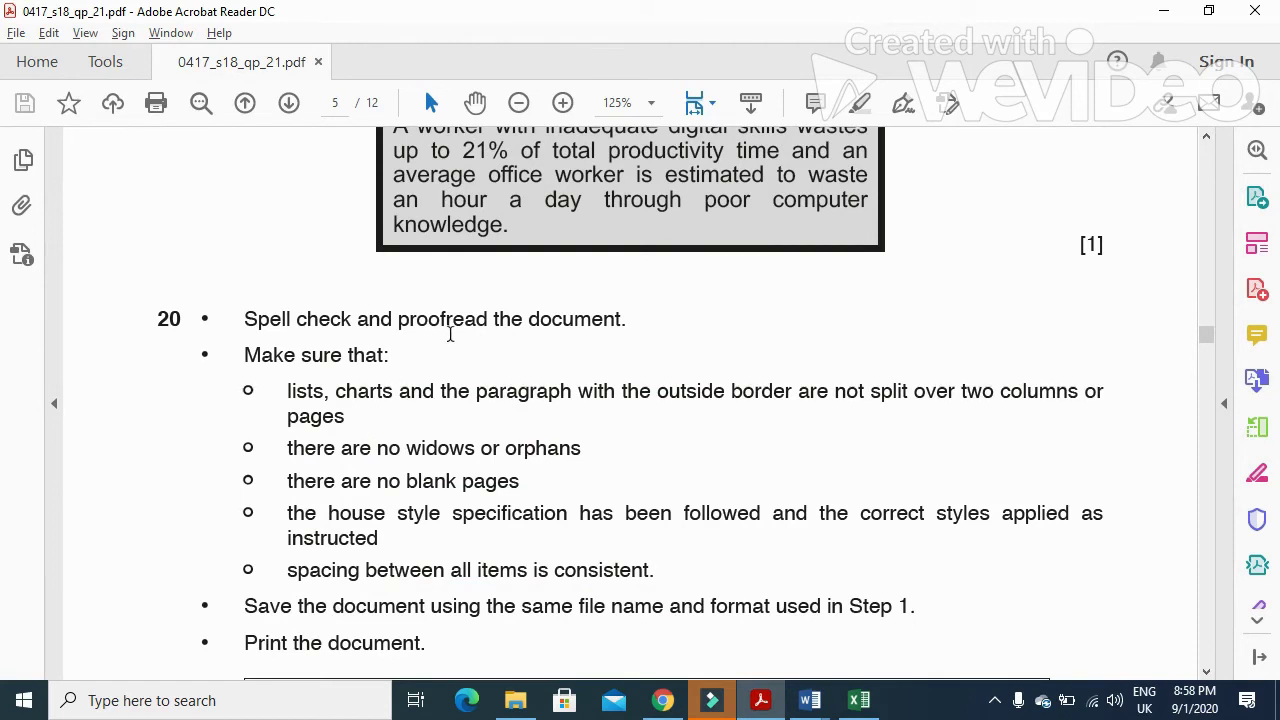
{"action": "scroll", "coordinate": [620, 450], "scroll_direction": "down", "scroll_amount": 2}
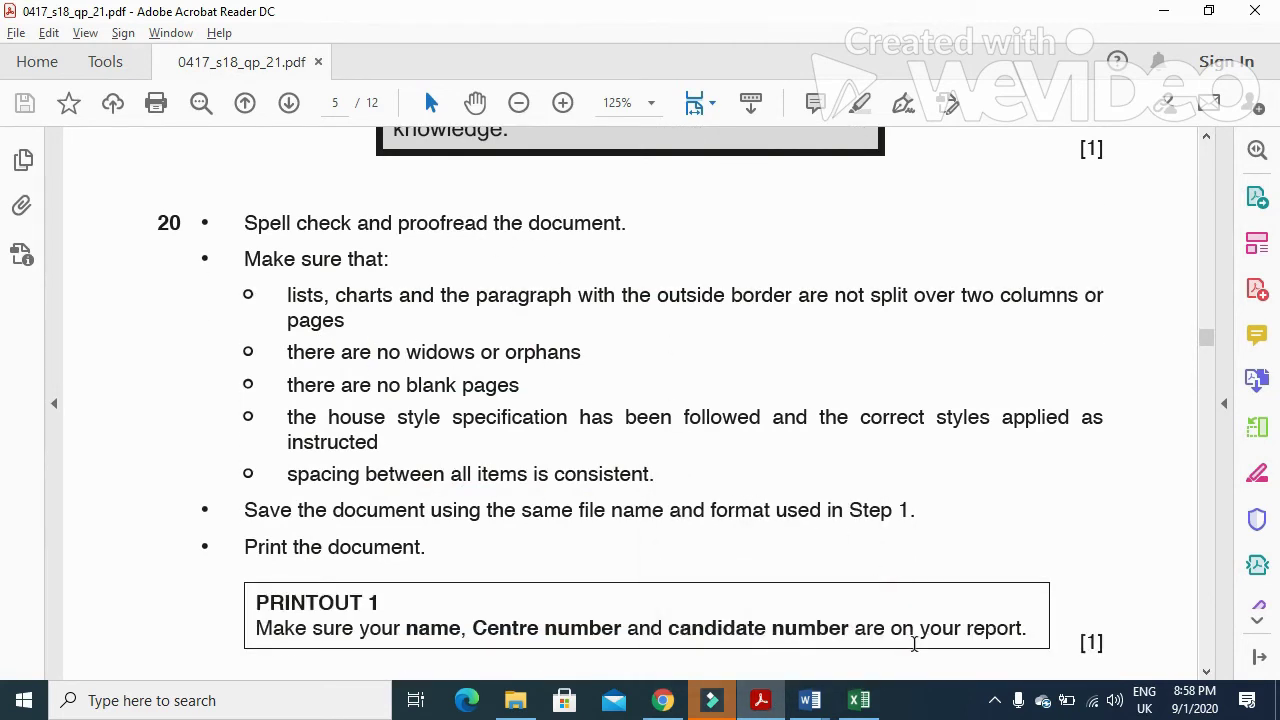
{"action": "left_click", "coordinate": [810, 700]}
{"action": "left_click", "coordinate": [848, 552]}
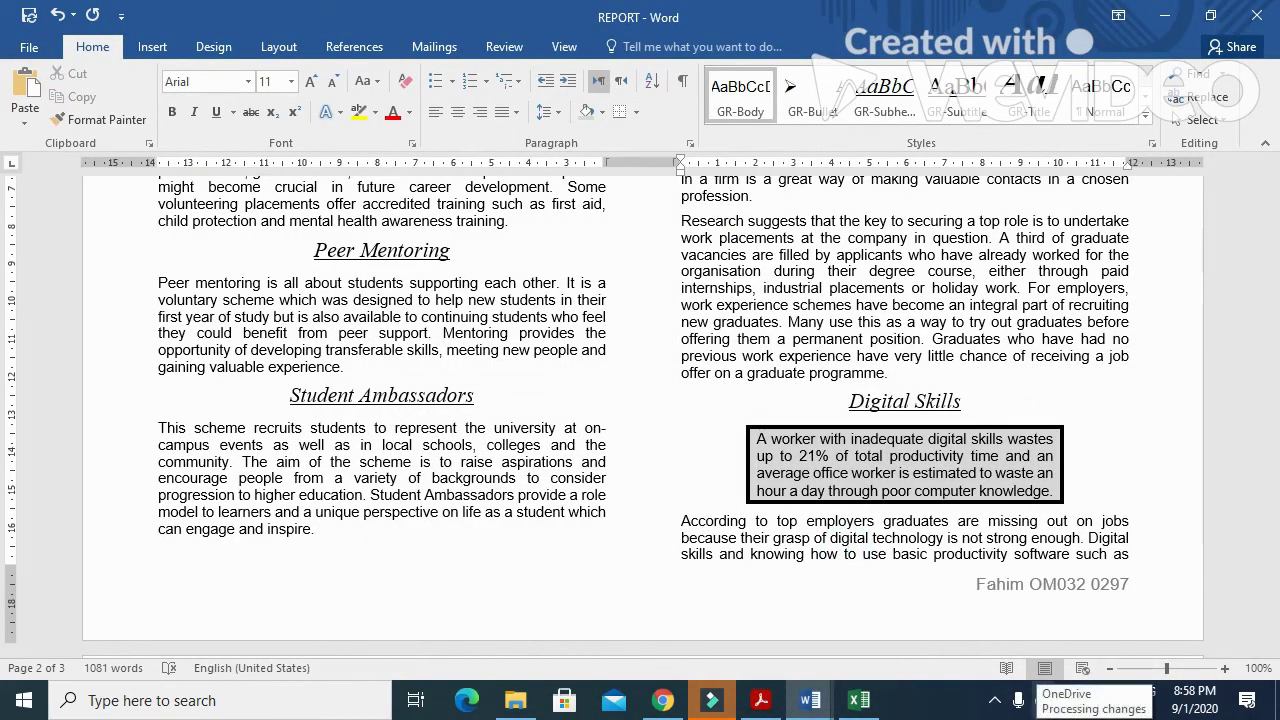
- Run the F7 spell check, ignoring the author line and changing 'programmes' to 'programs'
{"action": "key", "text": "F7"}
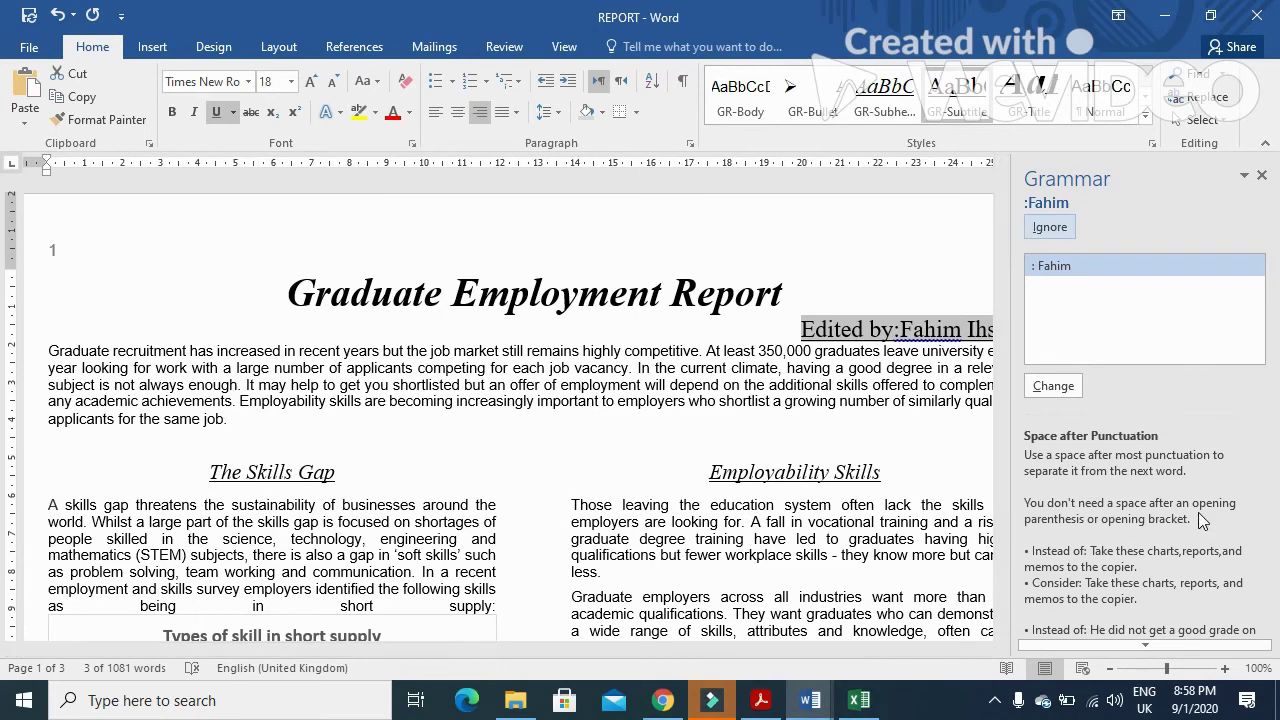
{"action": "left_click", "coordinate": [1063, 229]}
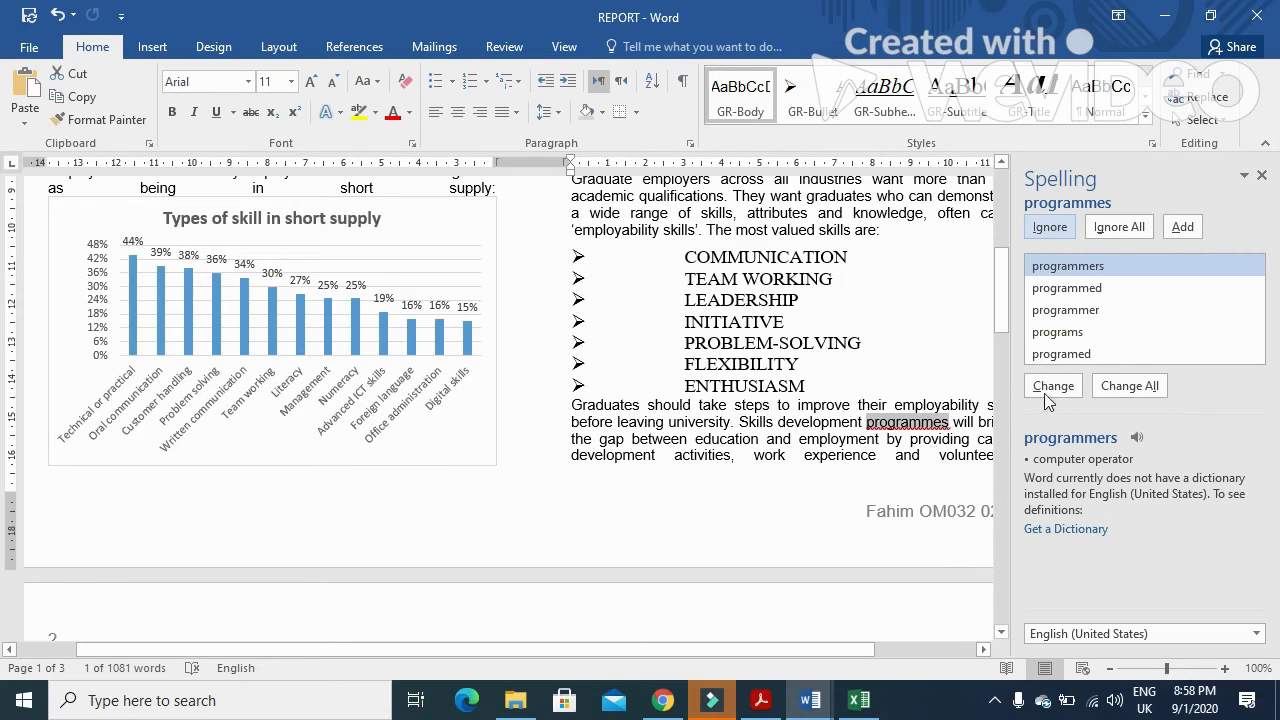
{"action": "left_click", "coordinate": [1074, 333]}
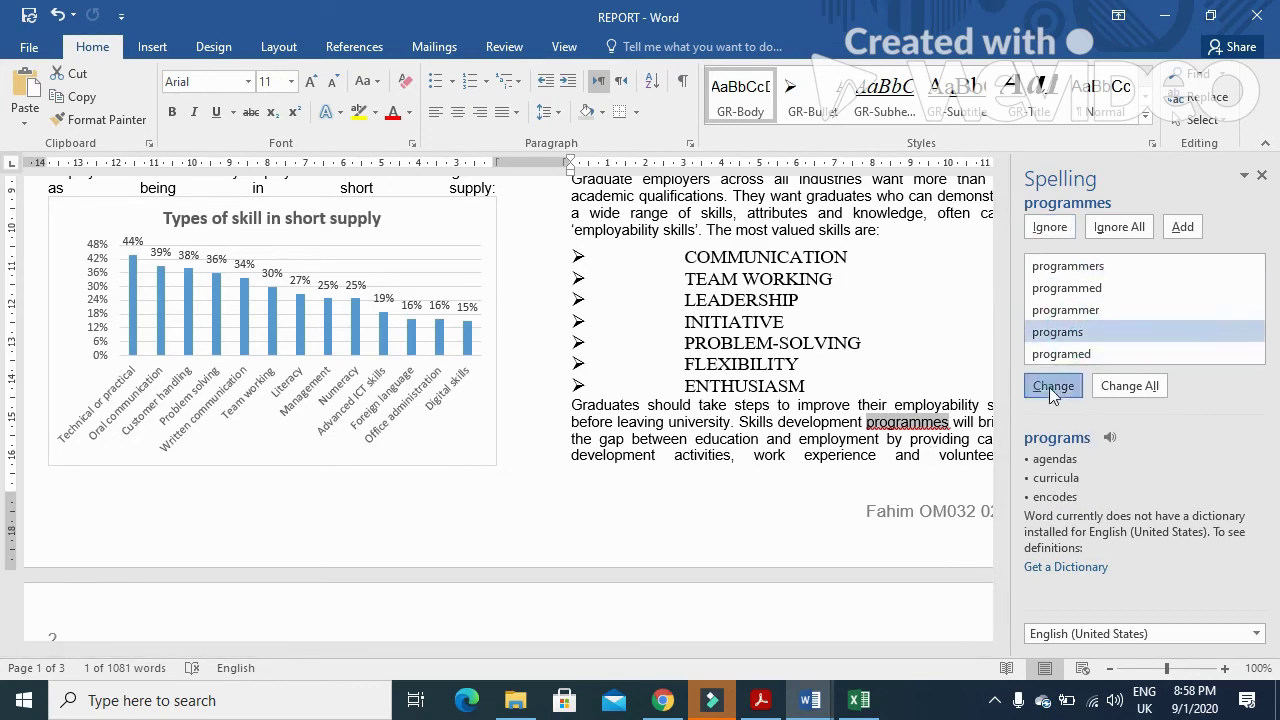
{"action": "left_click", "coordinate": [1052, 386]}
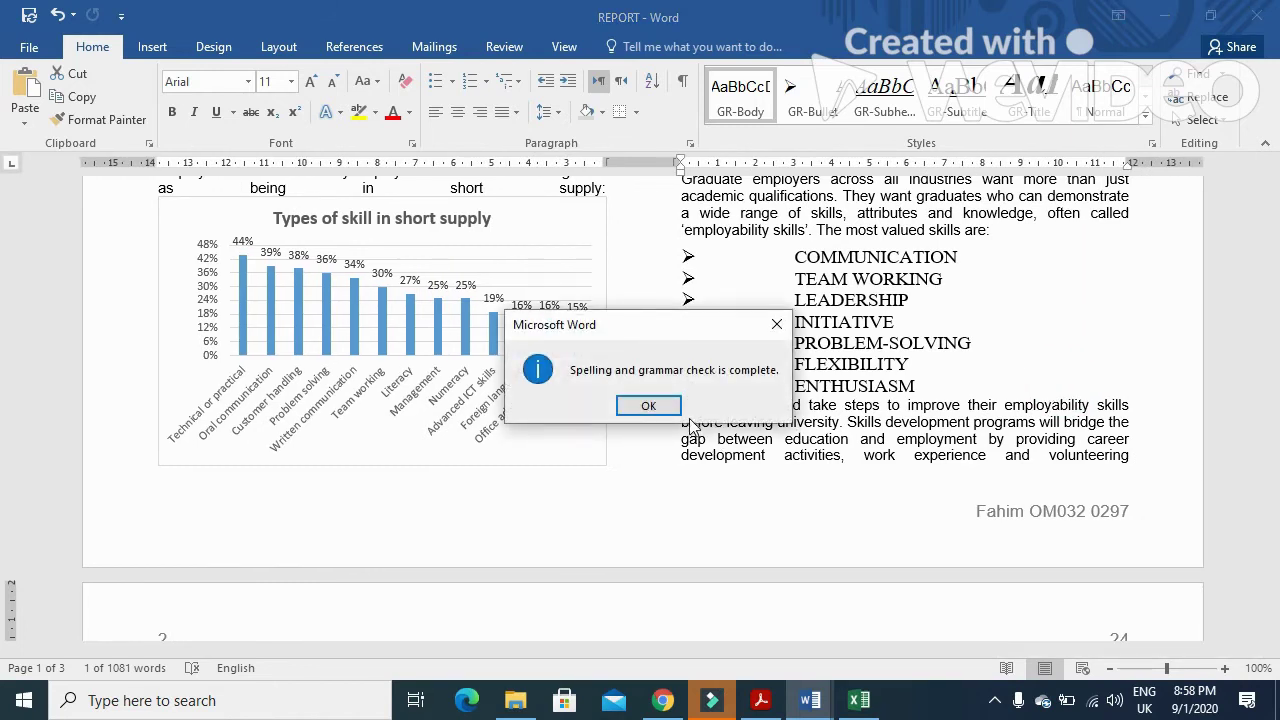
{"action": "left_click", "coordinate": [652, 405]}
{"action": "scroll", "coordinate": [877, 477], "scroll_direction": "up", "scroll_amount": 2}
{"action": "scroll", "coordinate": [877, 477], "scroll_direction": "up", "scroll_amount": 3}
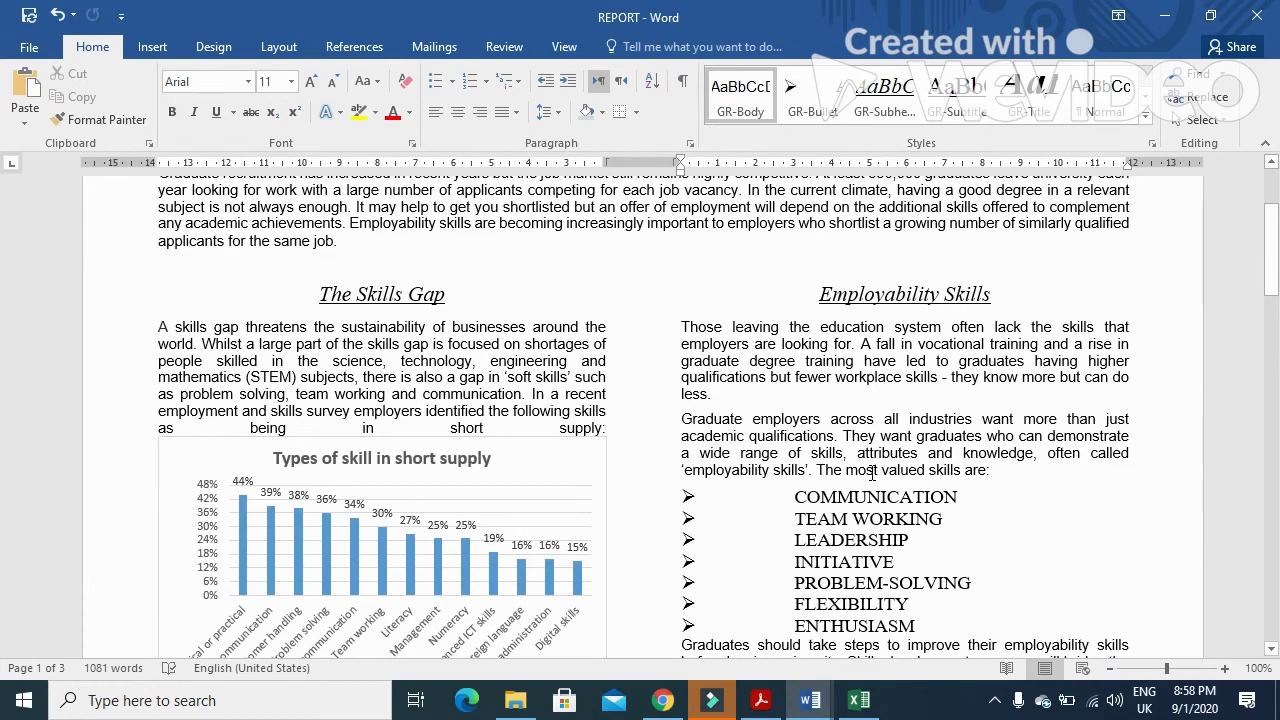
{"action": "scroll", "coordinate": [870, 474], "scroll_direction": "up", "scroll_amount": 2}
{"action": "scroll", "coordinate": [870, 474], "scroll_direction": "down", "scroll_amount": 2}
{"action": "scroll", "coordinate": [784, 537], "scroll_direction": "down", "scroll_amount": 2}
- Look over the end of question 20 and the printout instructions, then reopen the REPORT window
{"action": "left_click", "coordinate": [760, 700]}
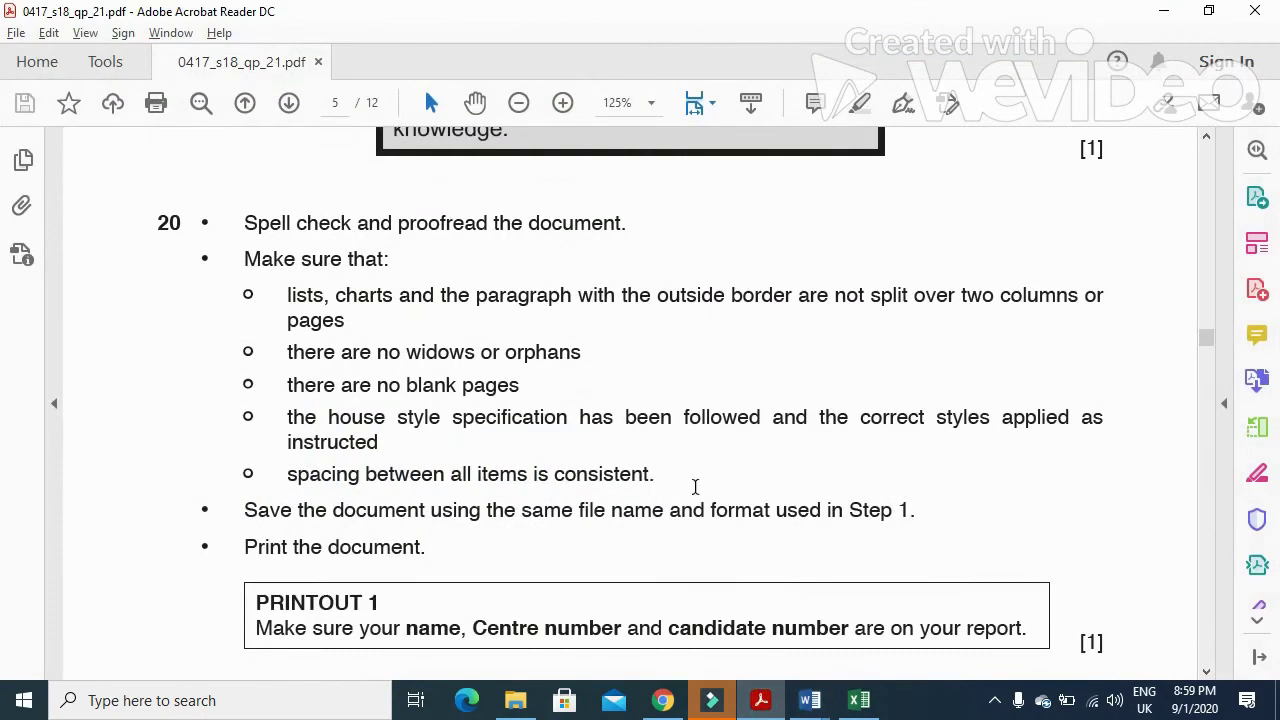
{"action": "scroll", "coordinate": [669, 479], "scroll_direction": "down", "scroll_amount": 4}
{"action": "scroll", "coordinate": [670, 490], "scroll_direction": "up", "scroll_amount": 2}
{"action": "scroll", "coordinate": [669, 486], "scroll_direction": "up", "scroll_amount": 1}
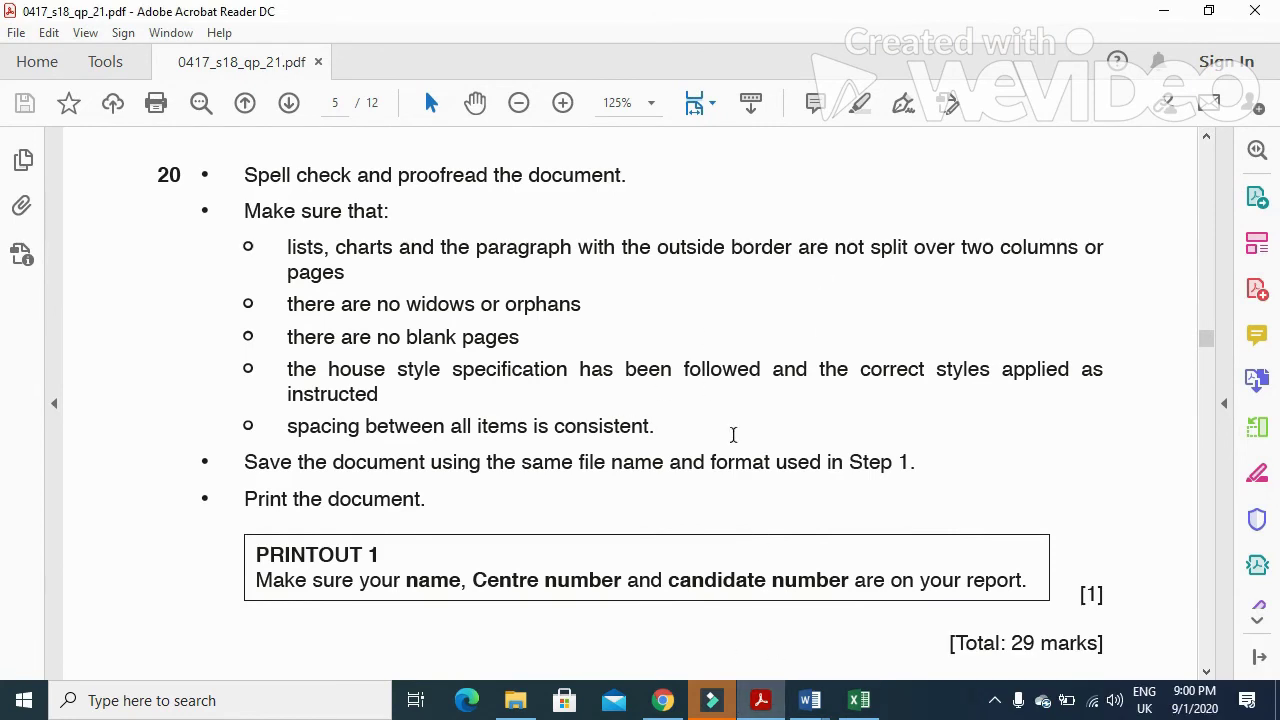
{"action": "mouse_move", "coordinate": [805, 712]}
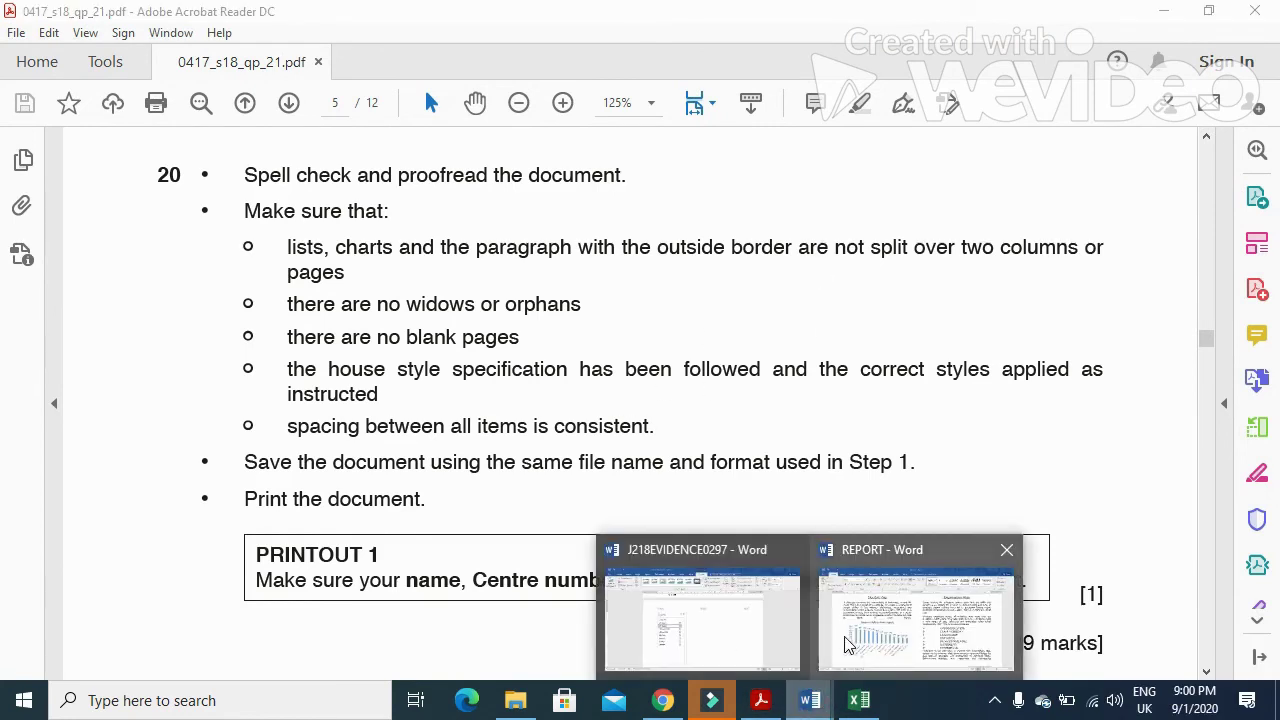
{"action": "left_click", "coordinate": [855, 636]}
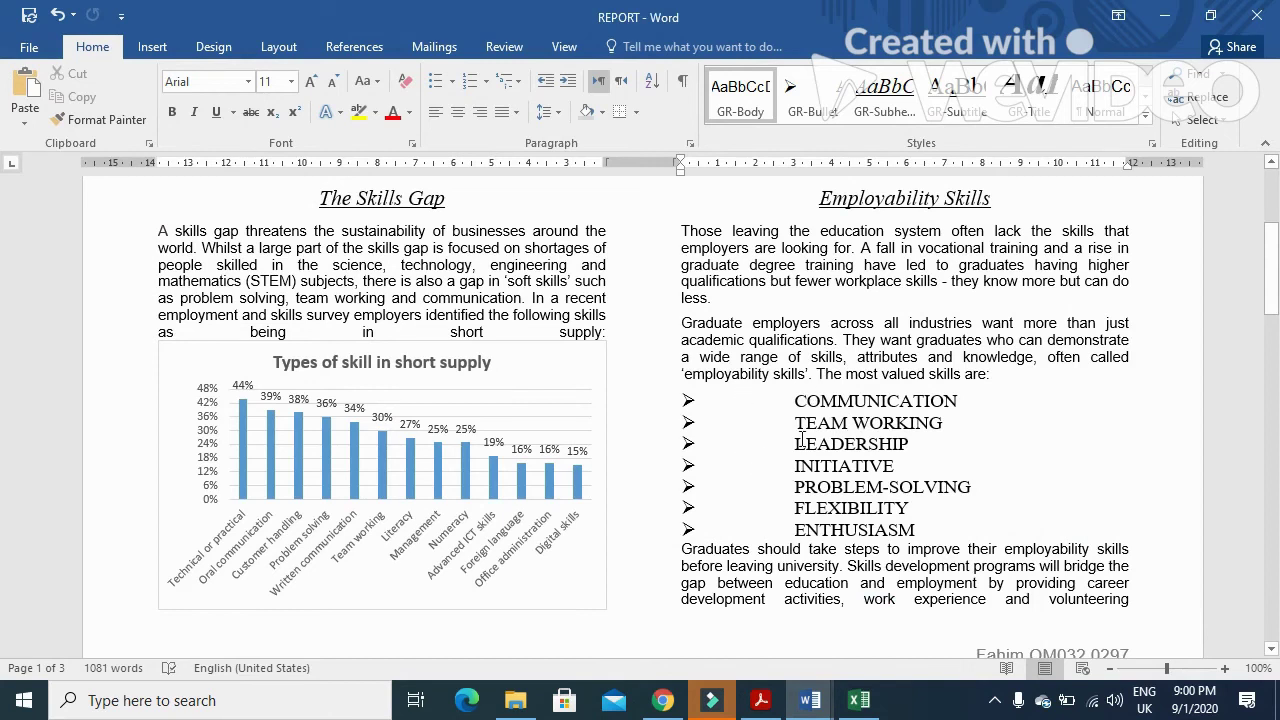
- Modify GR-Bullet's paragraph format to a 3 cm left indent with a reduced hanging indent
{"action": "right_click", "coordinate": [808, 98]}
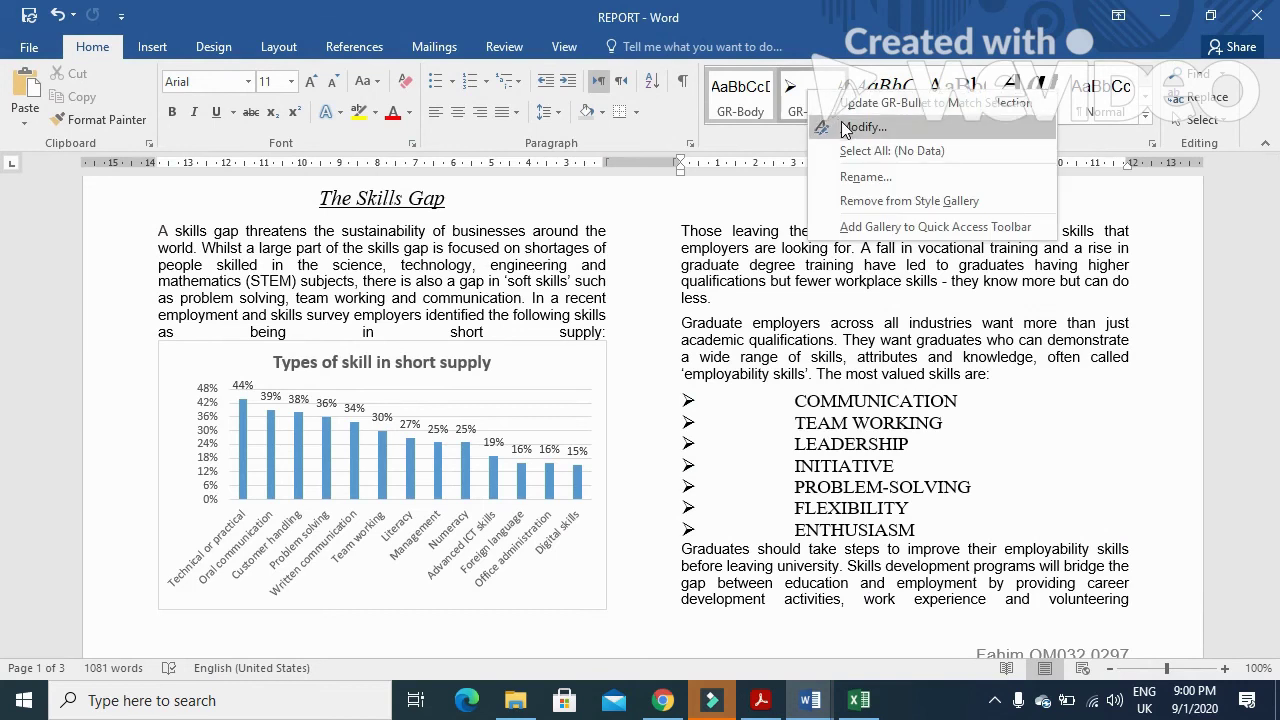
{"action": "left_click", "coordinate": [845, 128]}
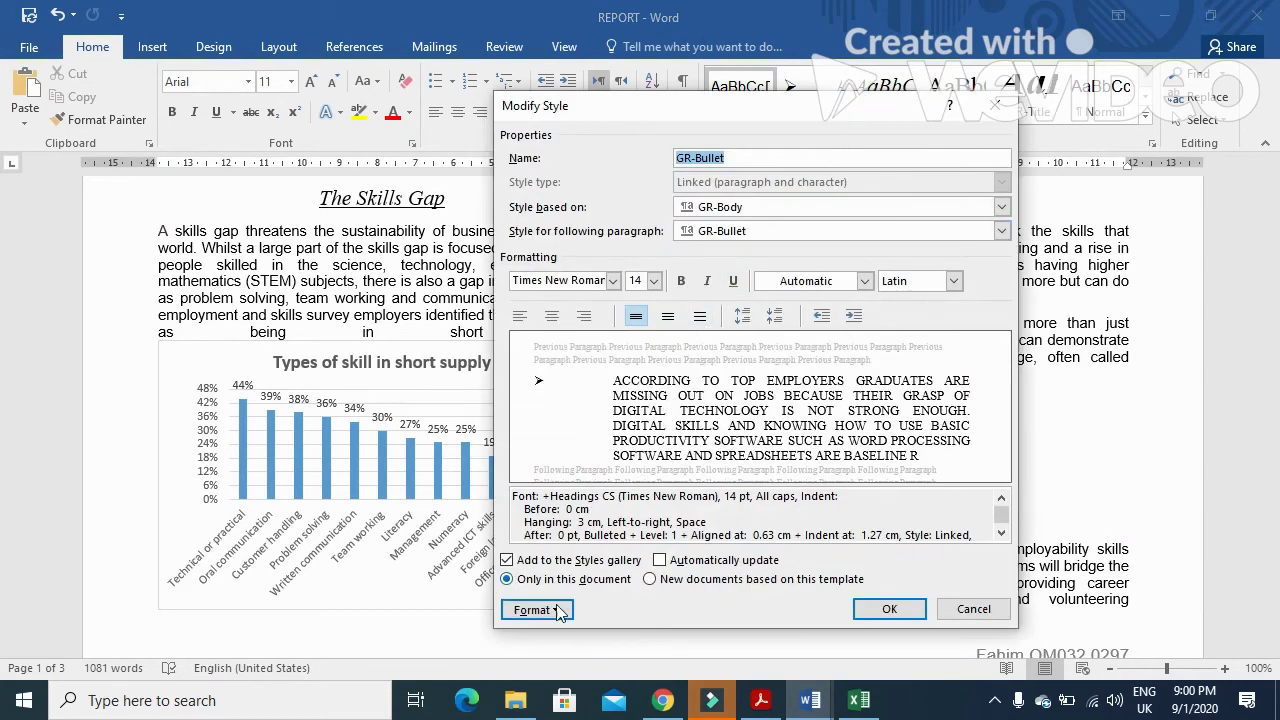
{"action": "left_click", "coordinate": [535, 610]}
{"action": "left_click", "coordinate": [576, 431]}
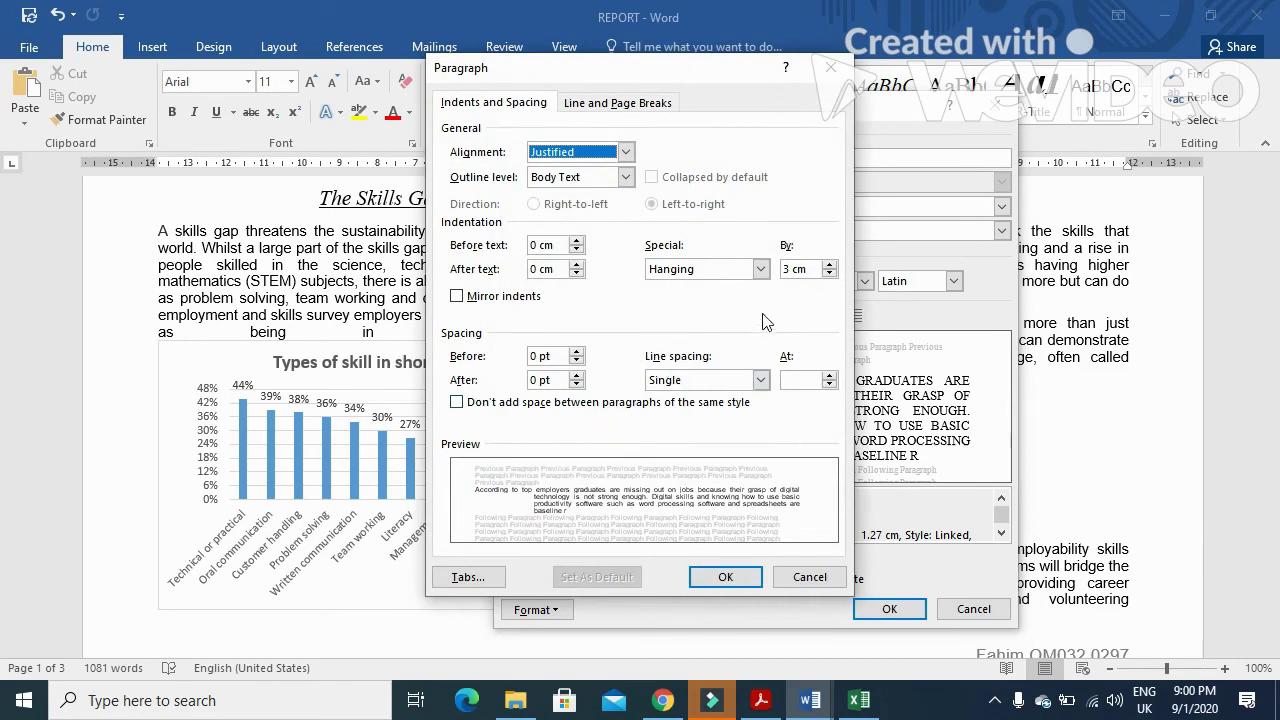
{"action": "double_click", "coordinate": [536, 245]}
{"action": "type", "text": "3"}
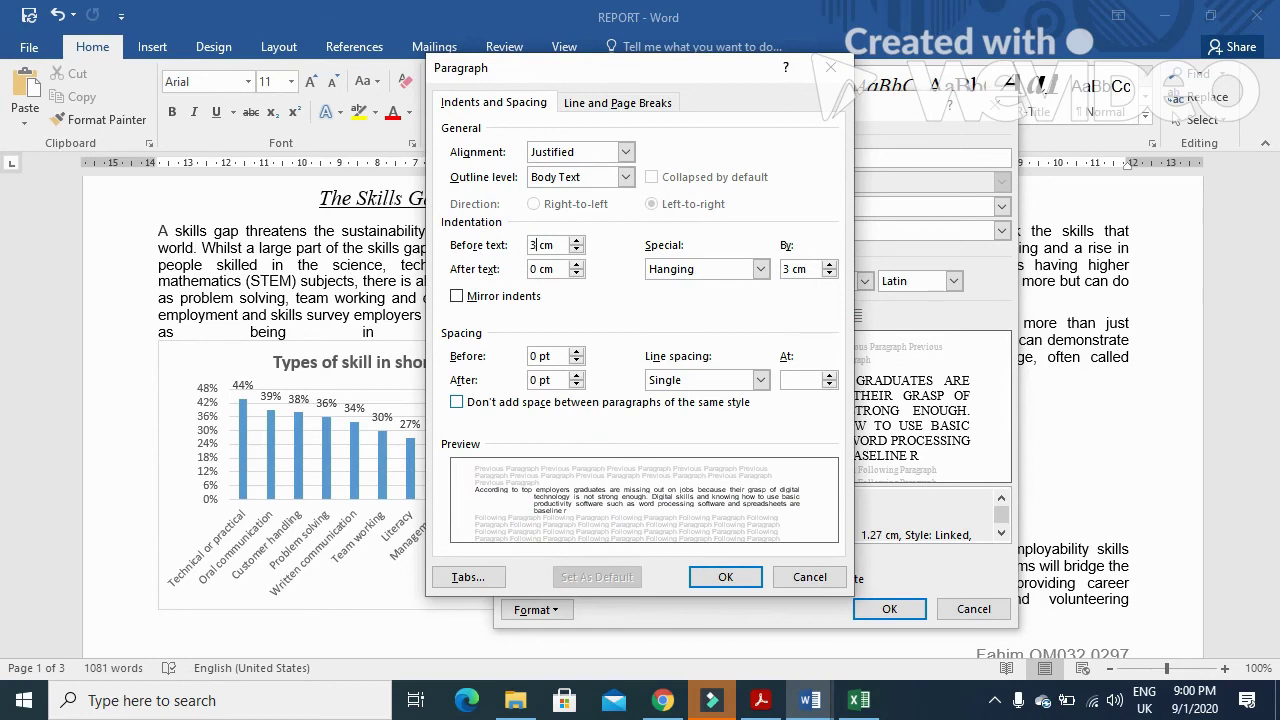
{"action": "left_click", "coordinate": [833, 274]}
{"action": "left_click", "coordinate": [833, 274]}
{"action": "left_click", "coordinate": [833, 274]}
{"action": "left_click", "coordinate": [833, 274]}
{"action": "left_click", "coordinate": [833, 274]}
{"action": "left_click", "coordinate": [833, 274]}
{"action": "left_click", "coordinate": [833, 274]}
{"action": "left_click", "coordinate": [833, 274]}
{"action": "left_click", "coordinate": [833, 274]}
{"action": "left_click", "coordinate": [833, 274]}
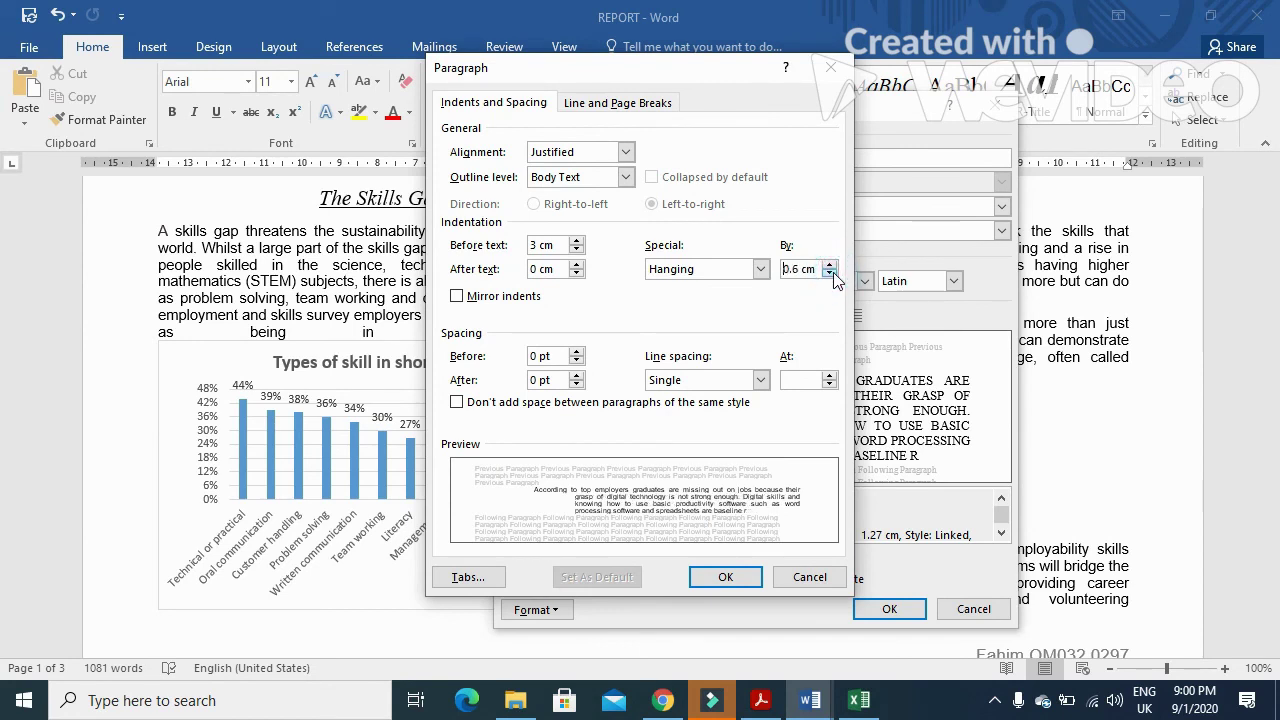
{"action": "left_click", "coordinate": [726, 577]}
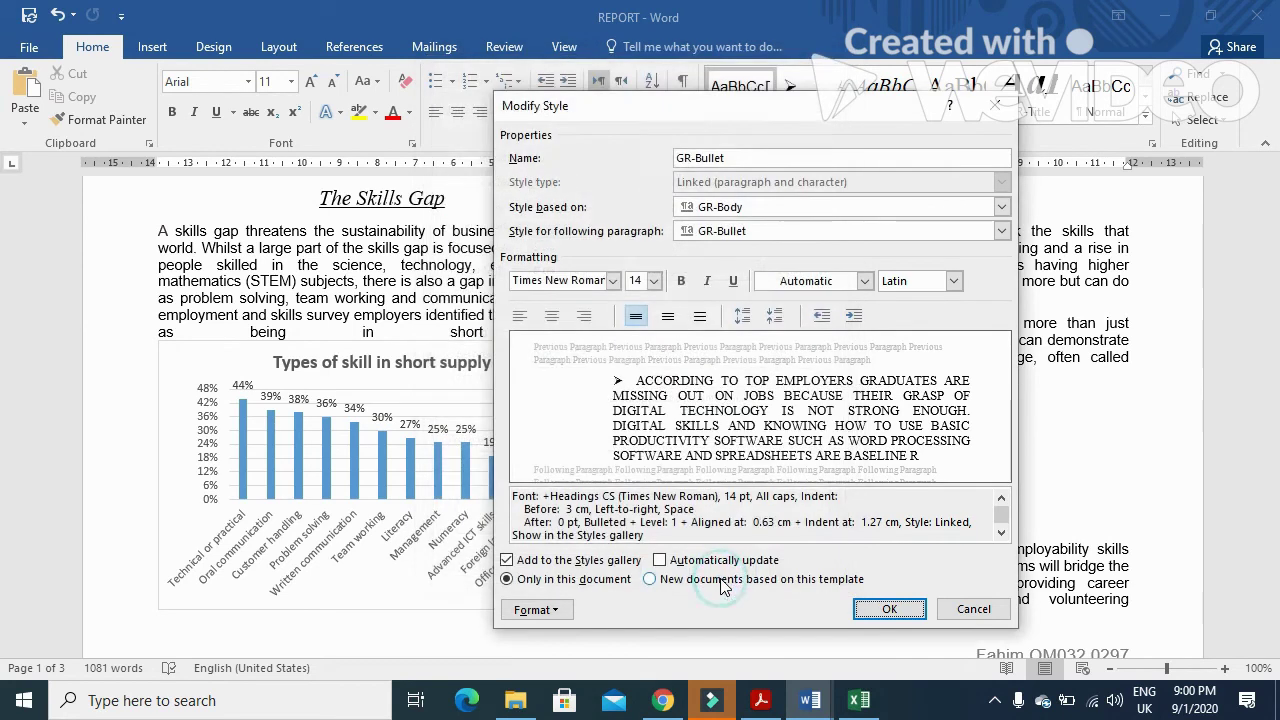
{"action": "left_click", "coordinate": [880, 608]}
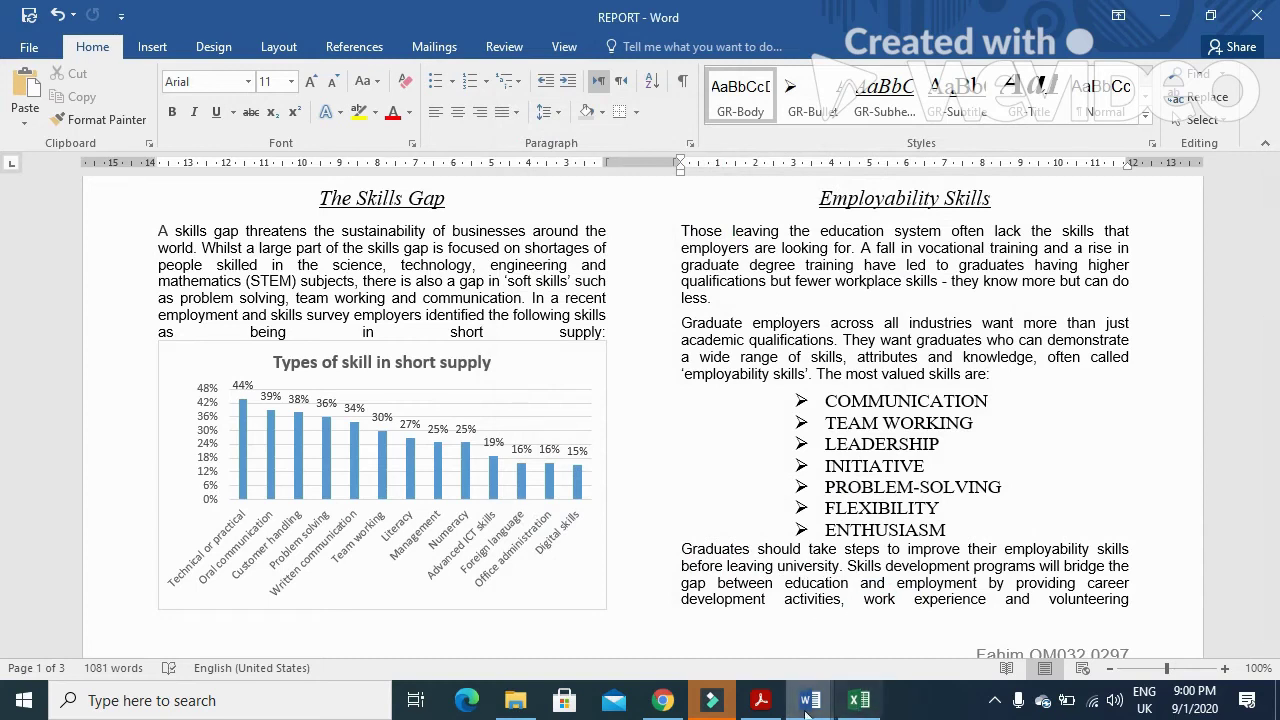
- Scroll the exam PDF back up toward questions 16 and 17 on the image
{"action": "left_click", "coordinate": [764, 705]}
{"action": "scroll", "coordinate": [751, 550], "scroll_direction": "down", "scroll_amount": 5}
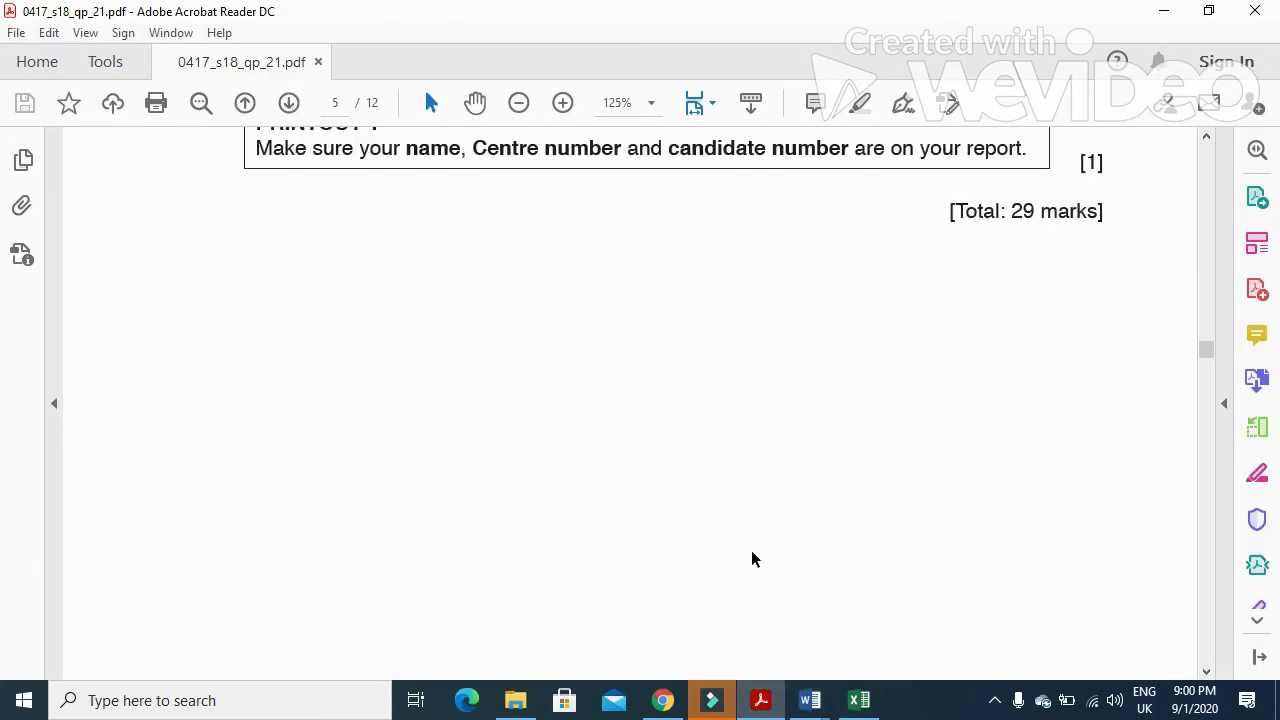
{"action": "scroll", "coordinate": [743, 553], "scroll_direction": "up", "scroll_amount": 3}
{"action": "scroll", "coordinate": [742, 562], "scroll_direction": "down", "scroll_amount": 11}
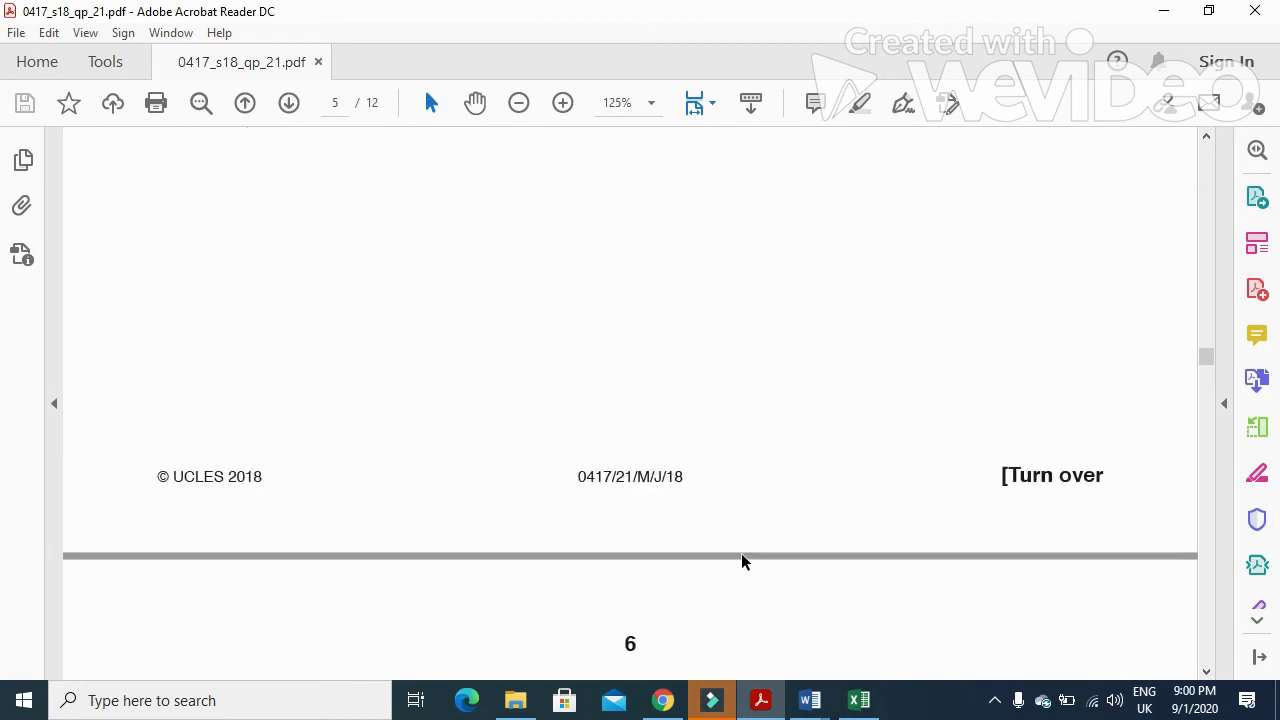
{"action": "scroll", "coordinate": [703, 533], "scroll_direction": "up", "scroll_amount": 4}
{"action": "scroll", "coordinate": [702, 533], "scroll_direction": "up", "scroll_amount": 9}
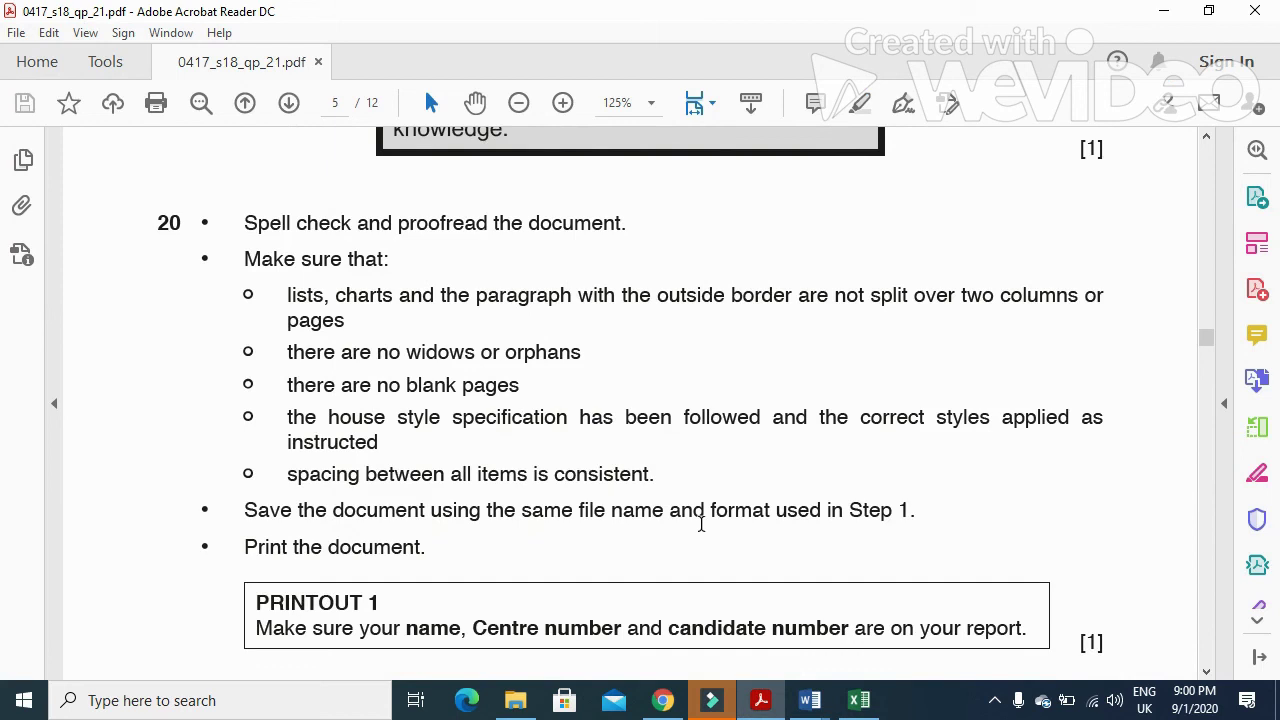
{"action": "scroll", "coordinate": [701, 523], "scroll_direction": "up", "scroll_amount": 9}
{"action": "scroll", "coordinate": [701, 523], "scroll_direction": "up", "scroll_amount": 9}
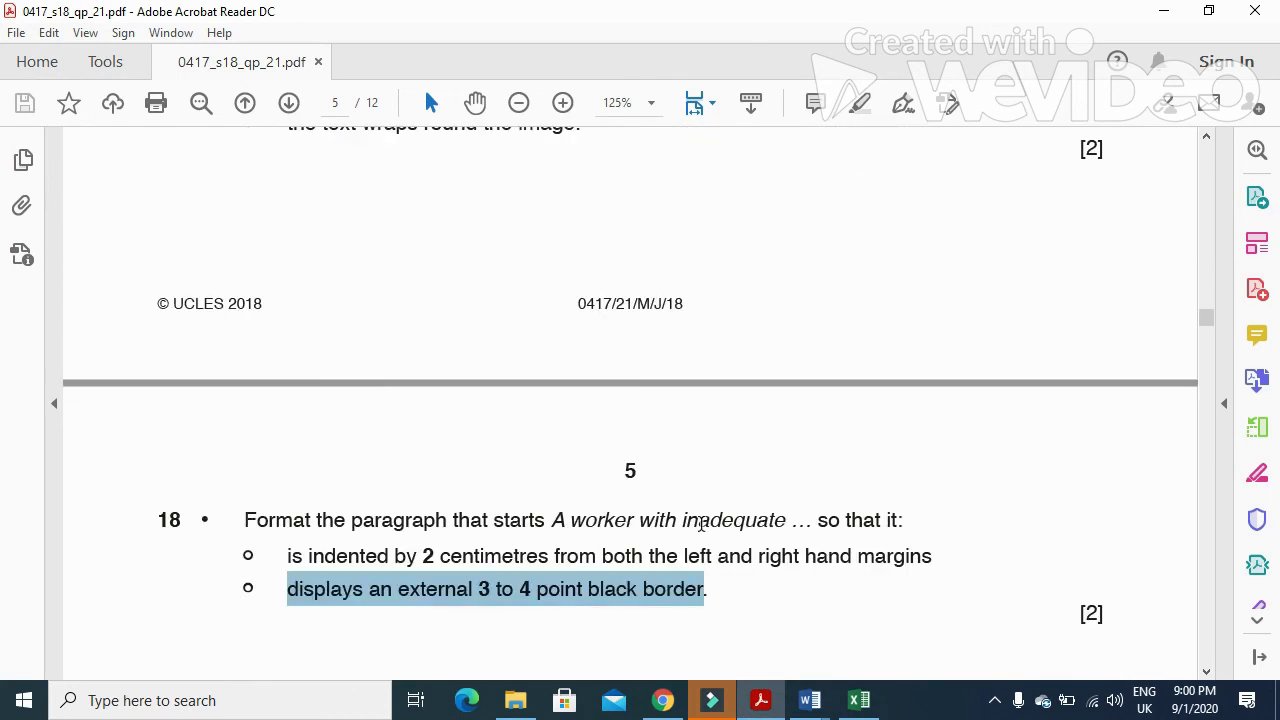